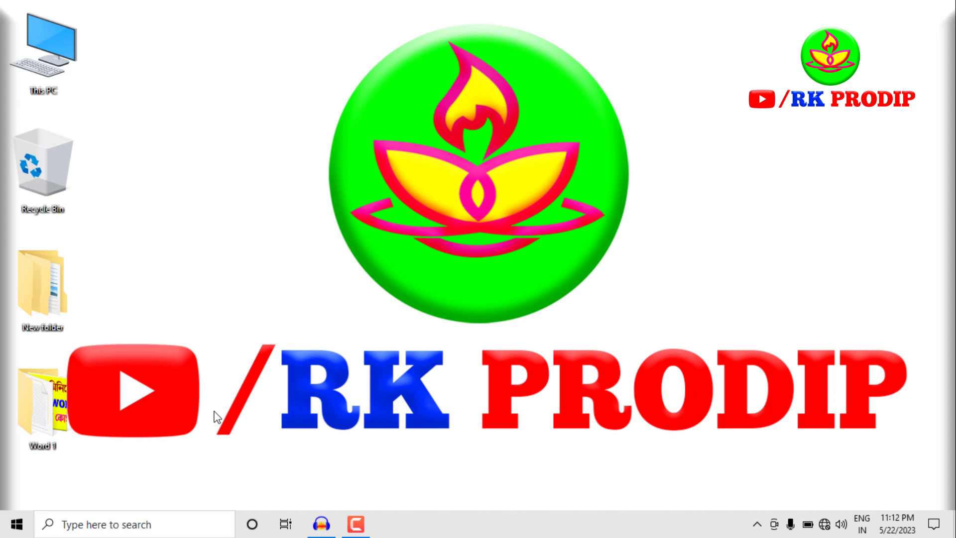
- Find Camtasia 2019 in the TechSmith program group and launch it
left_click(138, 525)
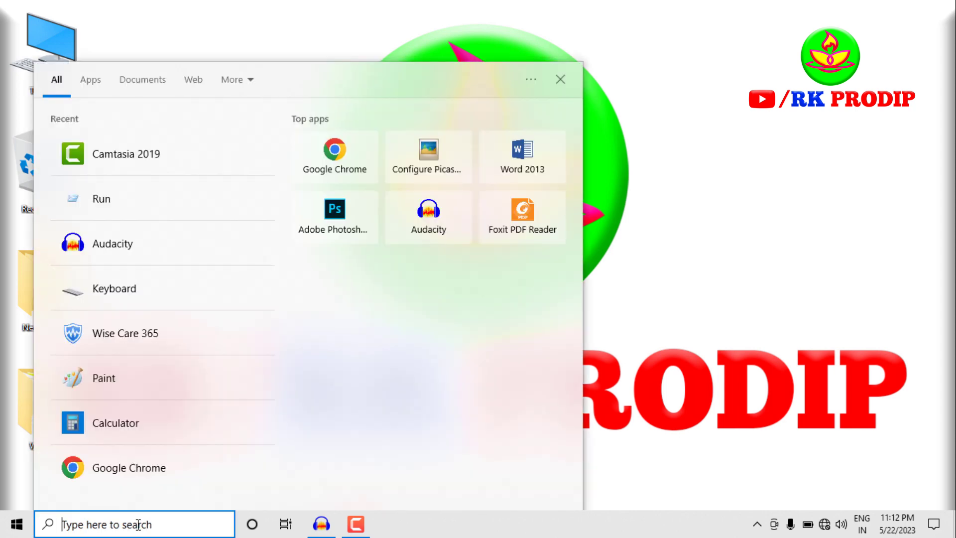
type("cam")
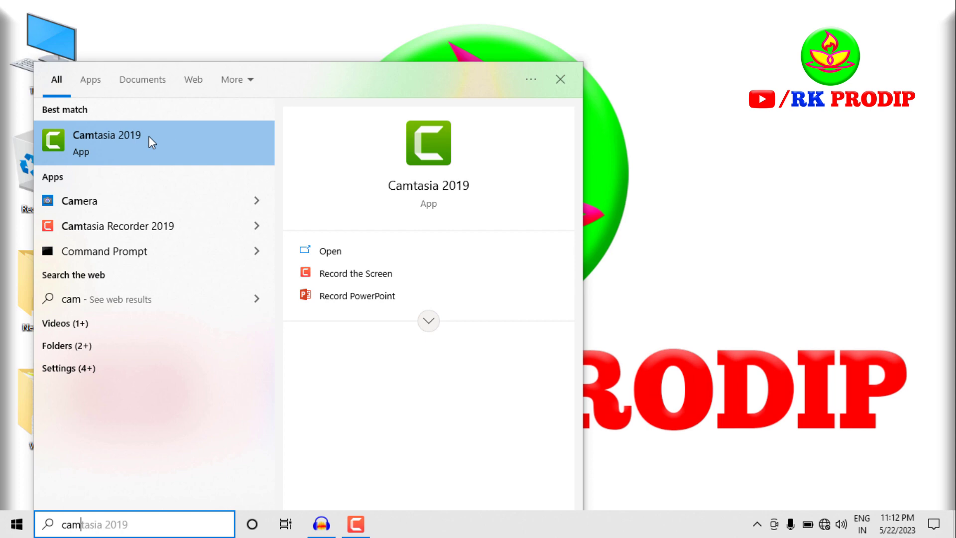
left_click(16, 524)
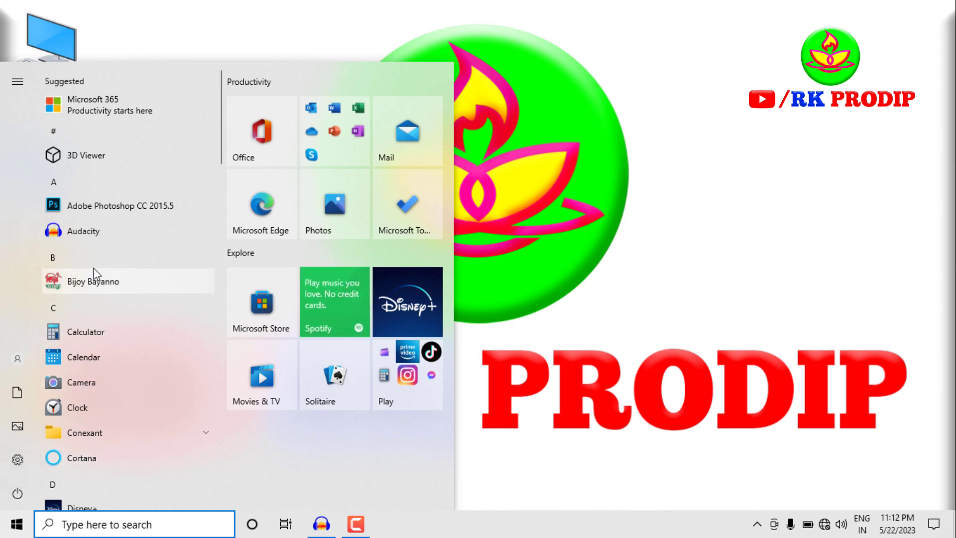
scroll(120, 395, "down", 5)
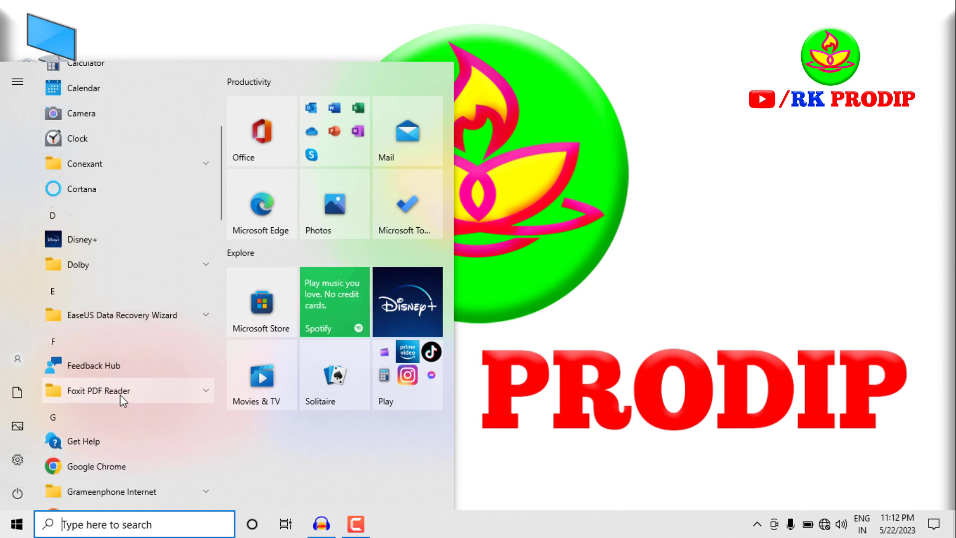
scroll(121, 395, "down", 8)
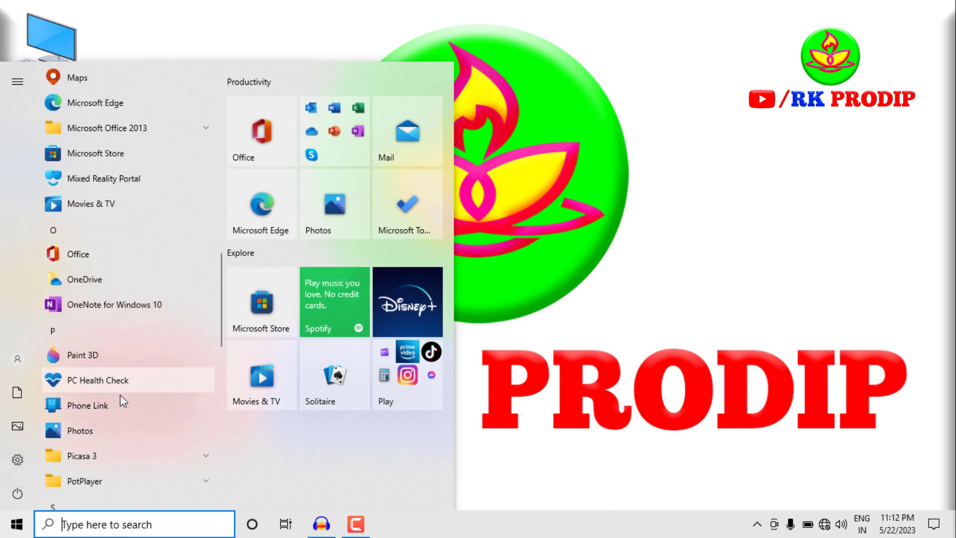
scroll(121, 395, "down", 5)
scroll(102, 398, "down", 2)
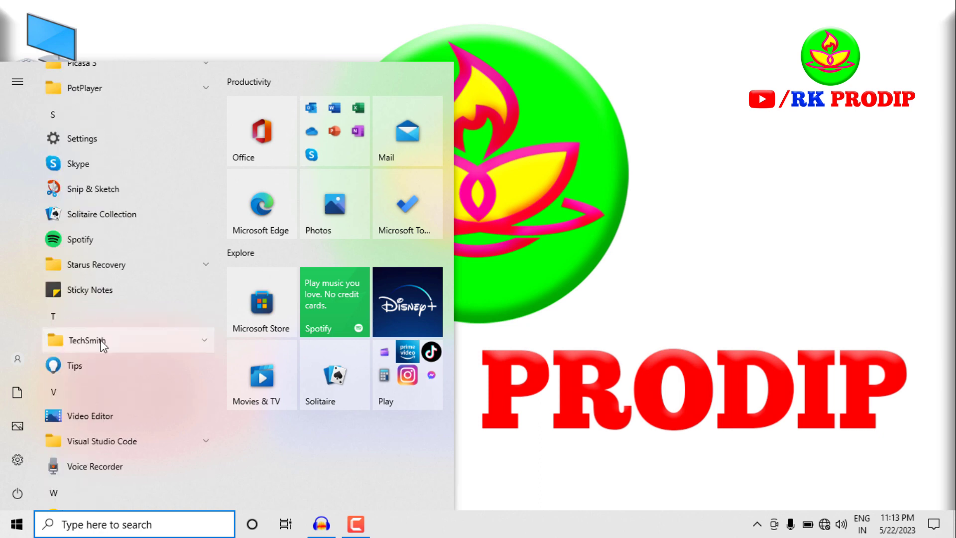
left_click(103, 344)
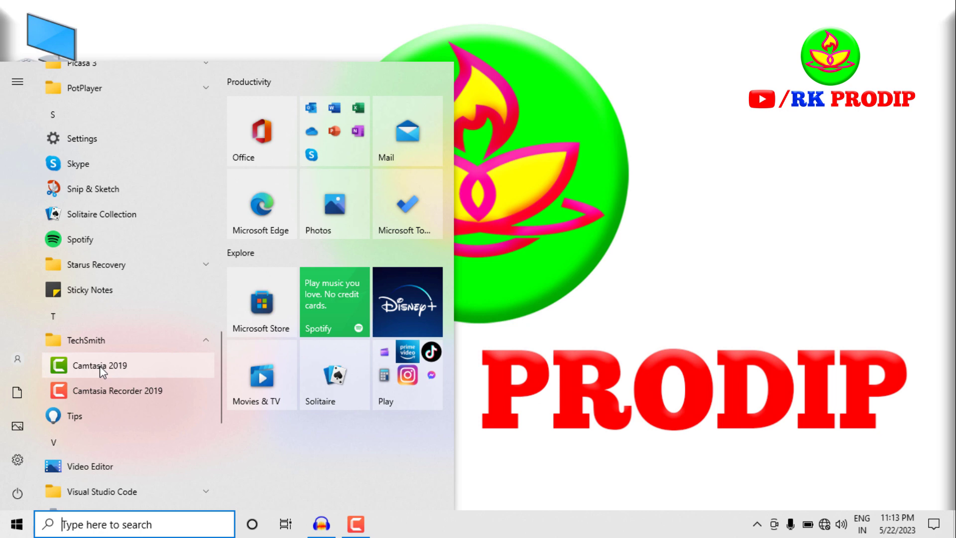
left_click(100, 365)
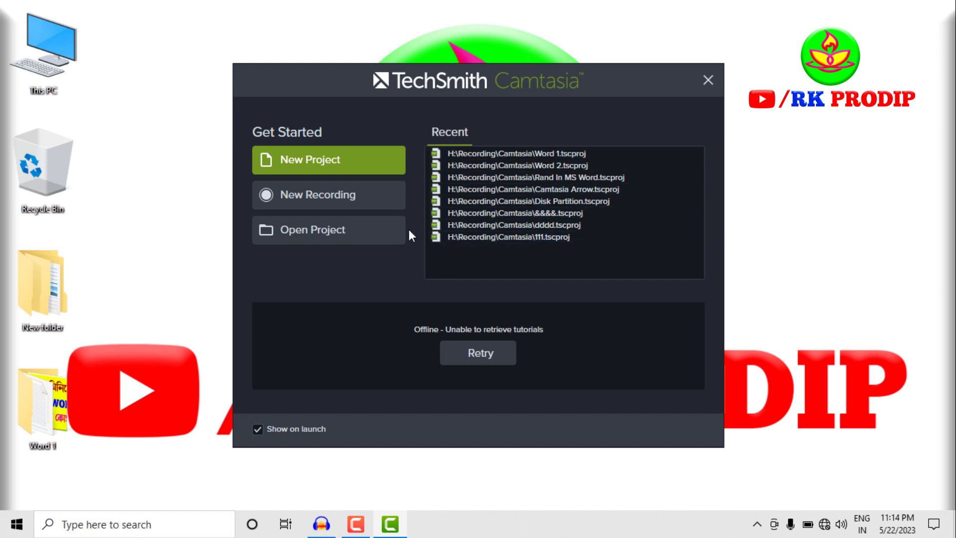
left_click(328, 232)
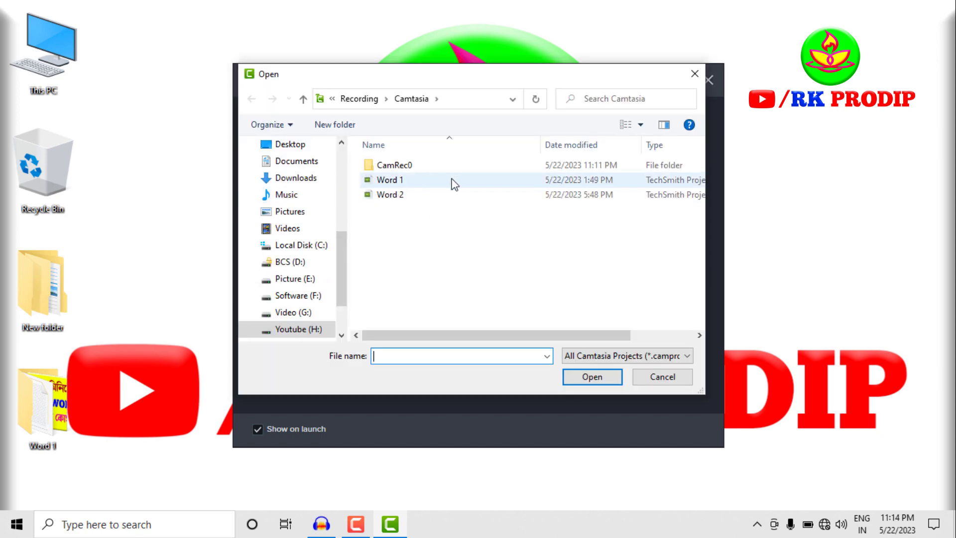
left_click(406, 194)
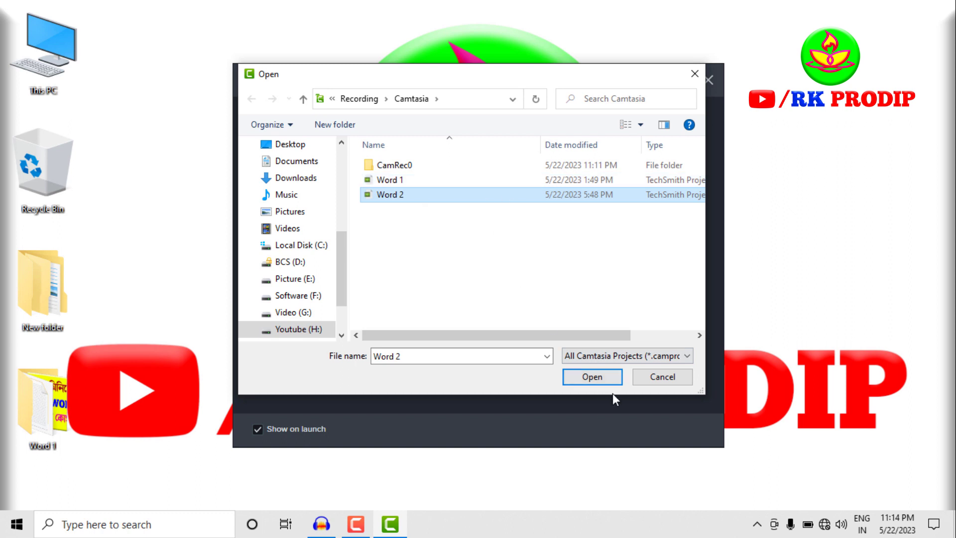
left_click(661, 378)
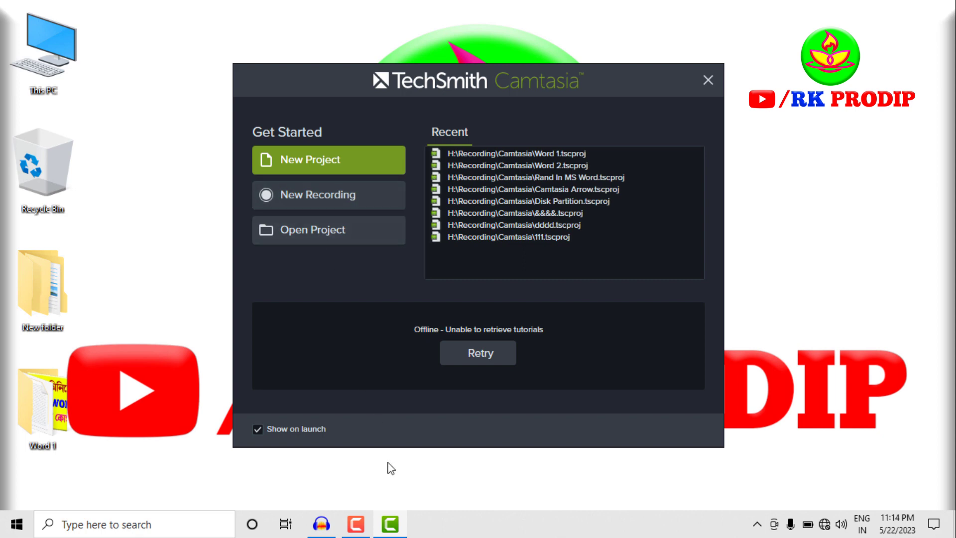
- Create a new blank project from the Camtasia start window
mouse_move(368, 532)
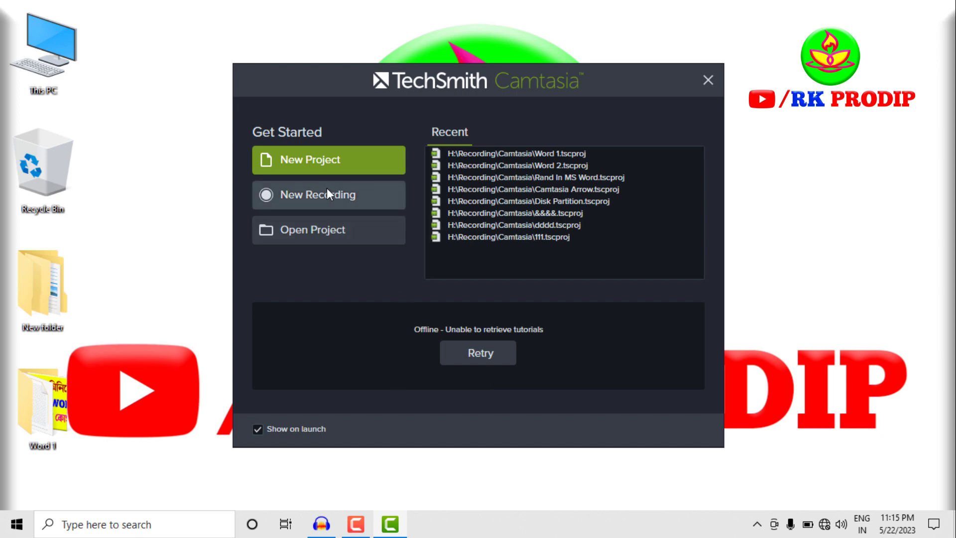
left_click(337, 160)
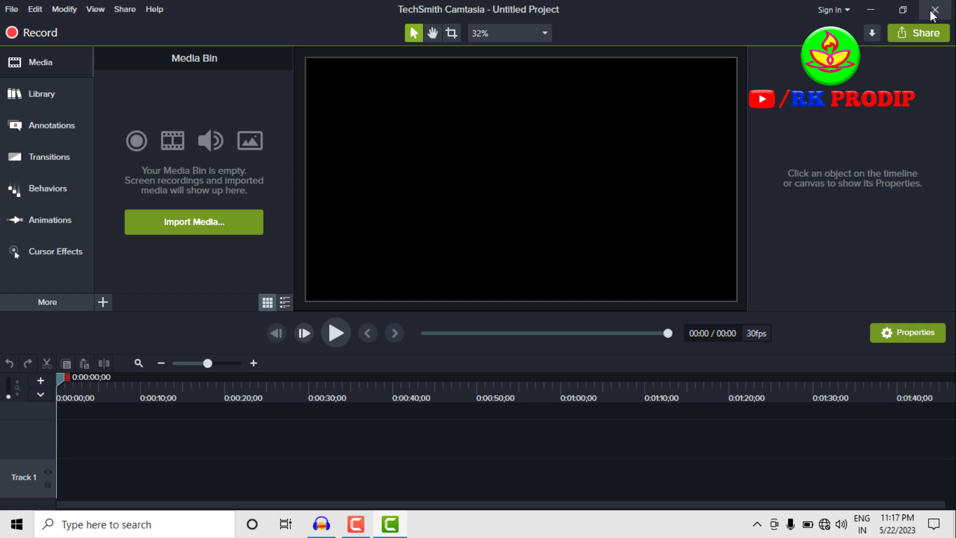
- Switch the editor window between reduced and full size twice, then minimize it and bring it back
left_click(903, 11)
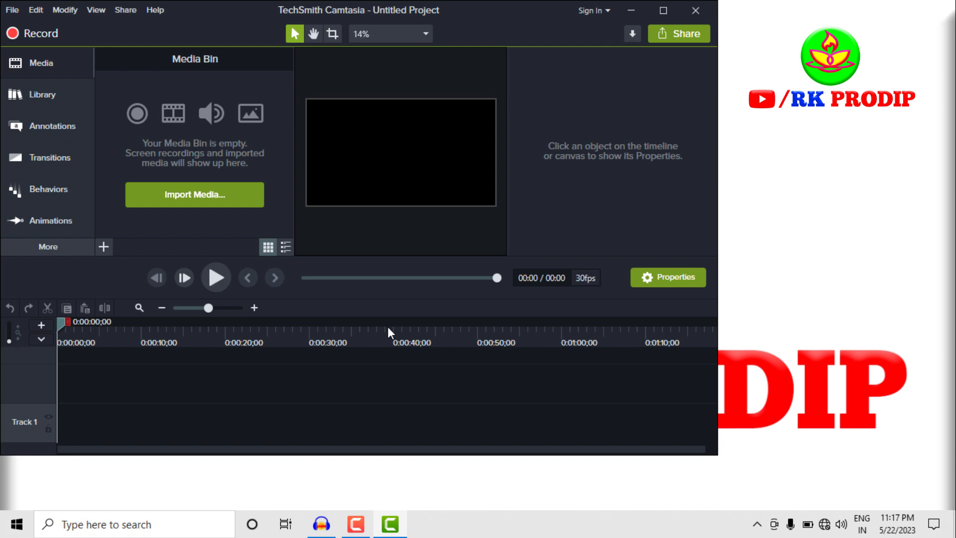
left_click(656, 10)
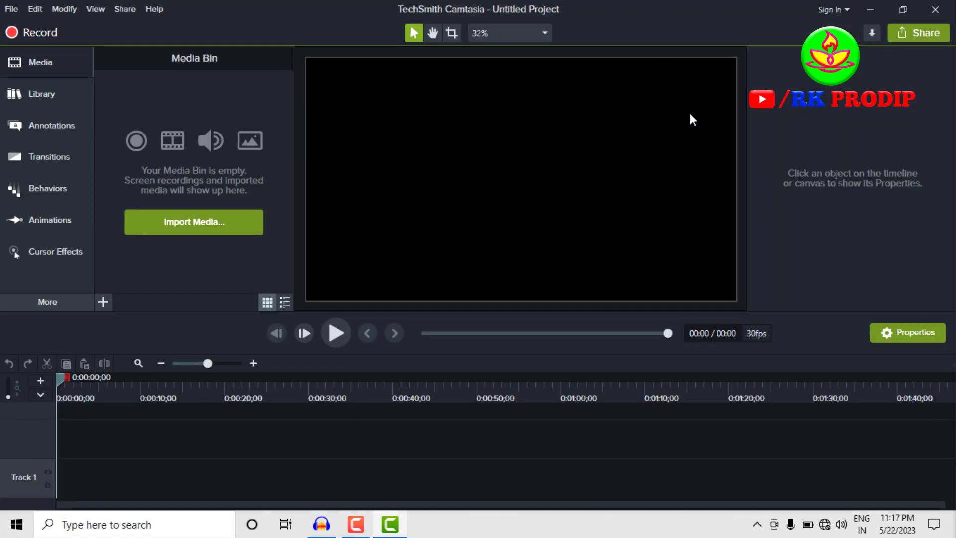
left_click(902, 11)
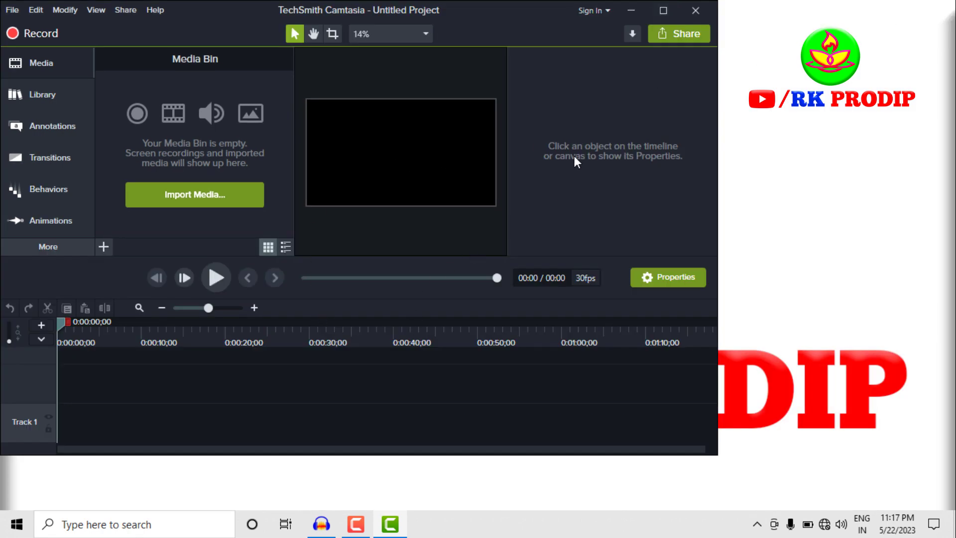
left_click(658, 12)
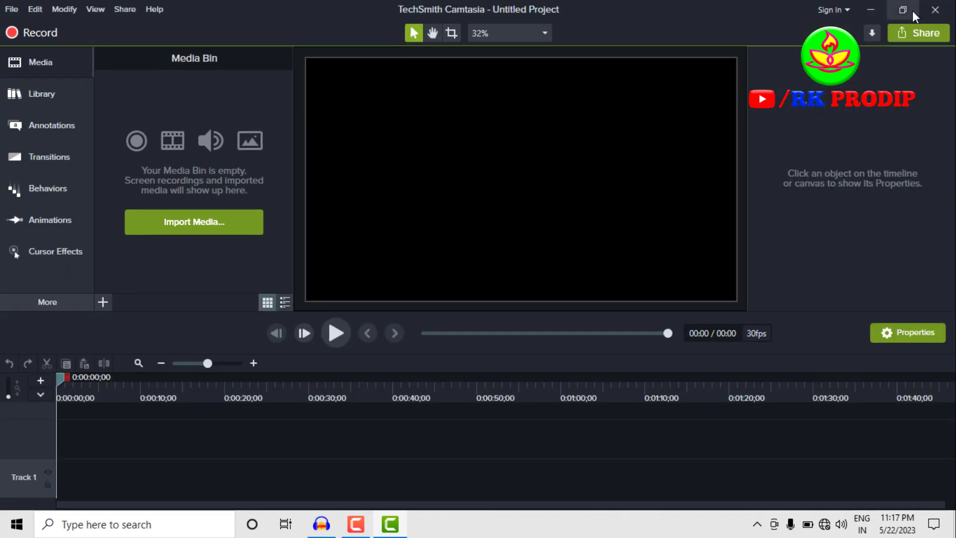
left_click(872, 11)
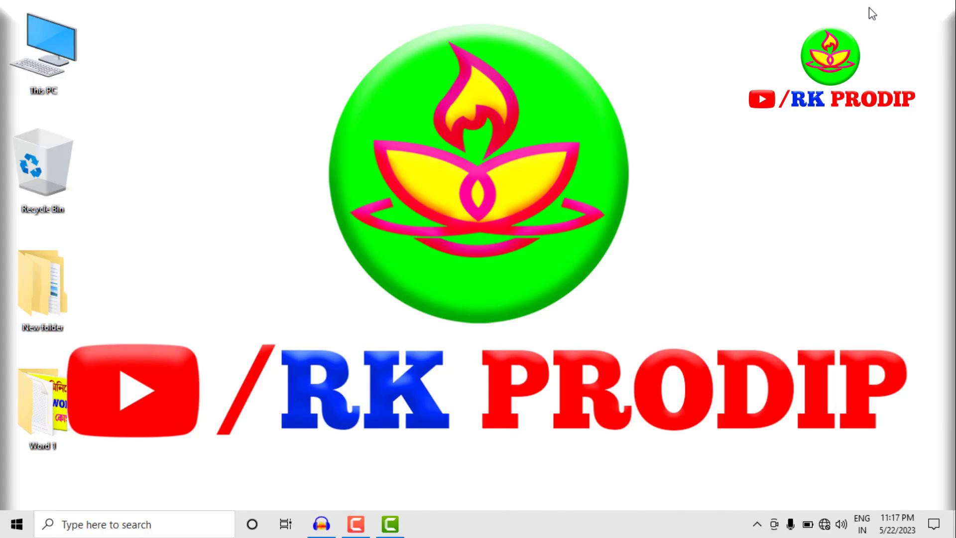
mouse_move(351, 528)
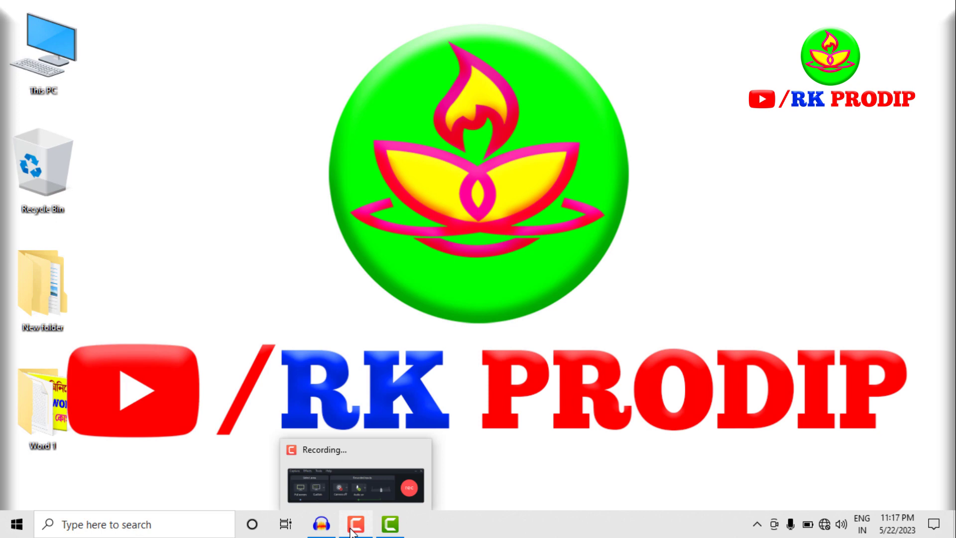
left_click(399, 529)
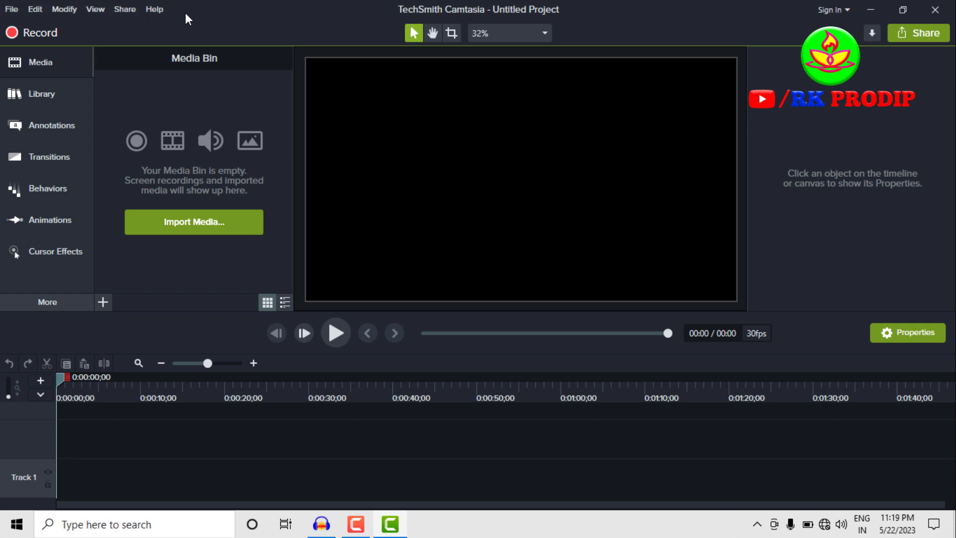
left_click(13, 12)
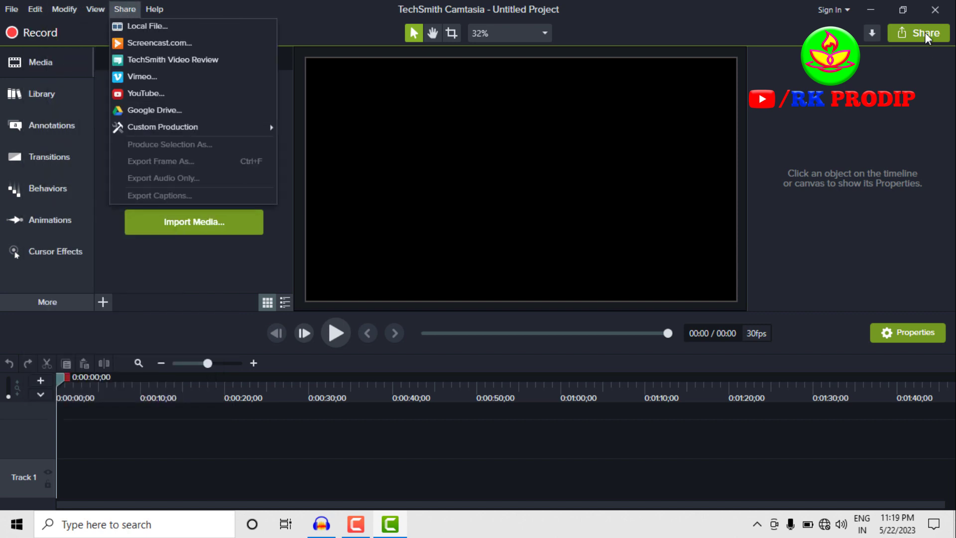
mouse_move(92, 10)
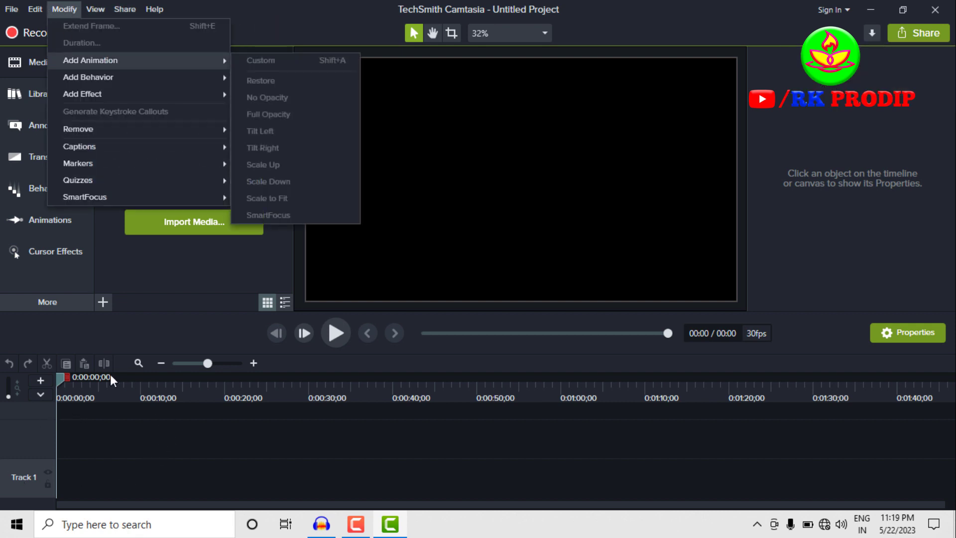
mouse_move(35, 11)
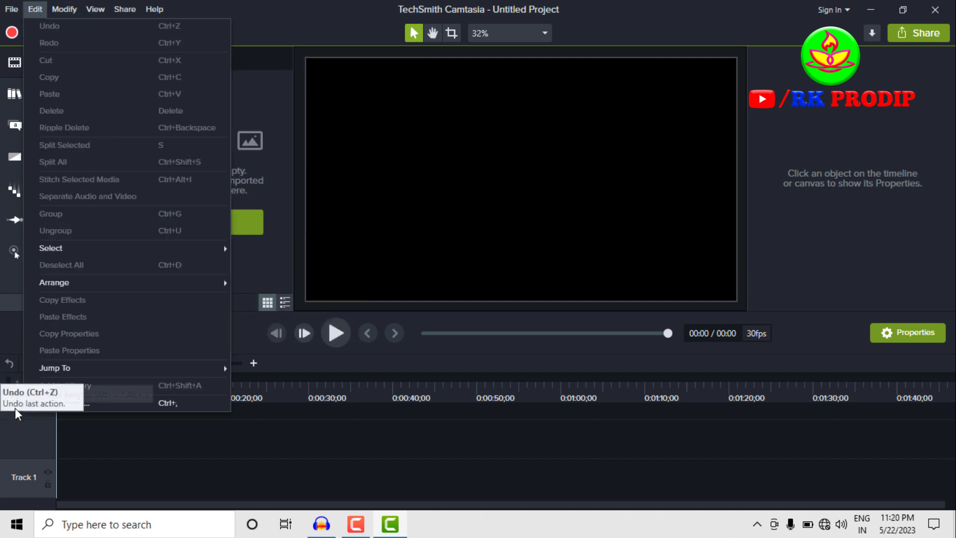
mouse_move(219, 369)
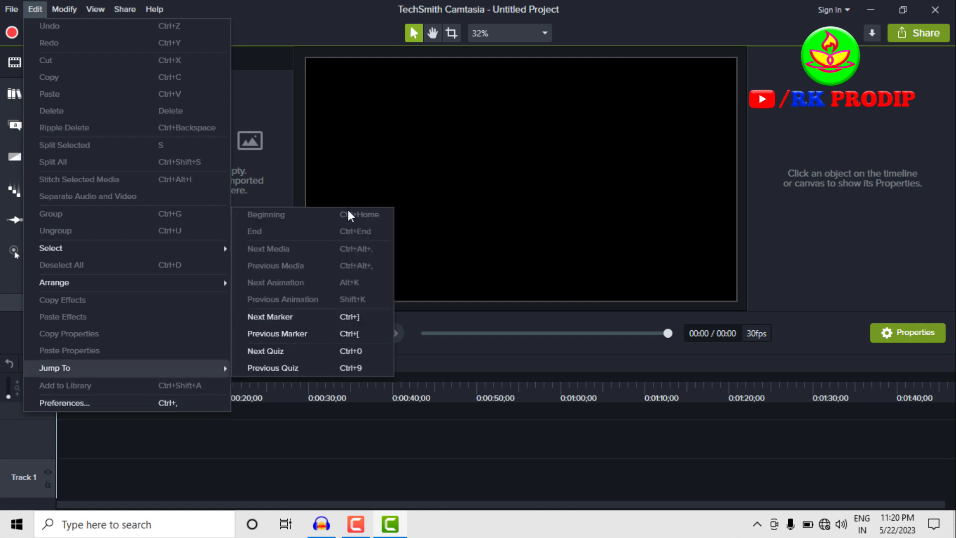
left_click(349, 216)
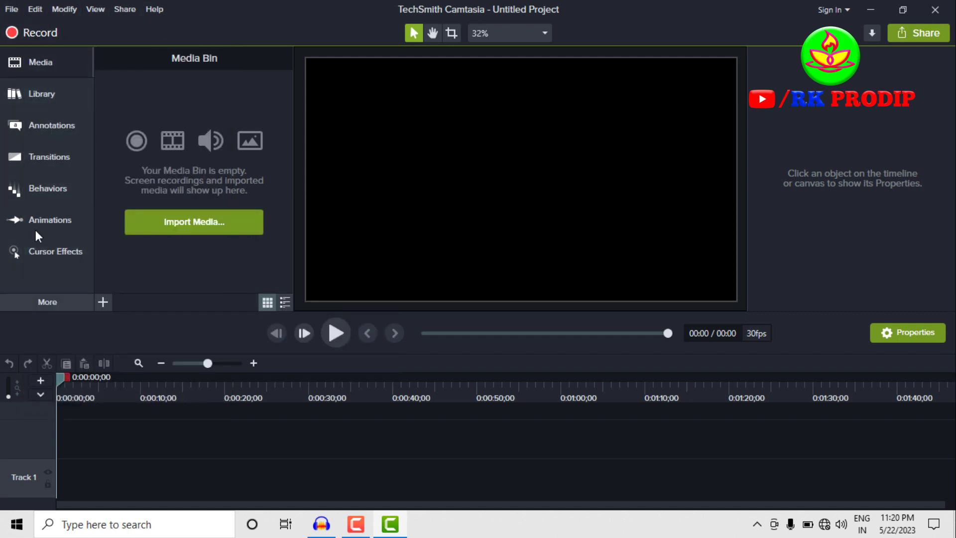
left_click(41, 305)
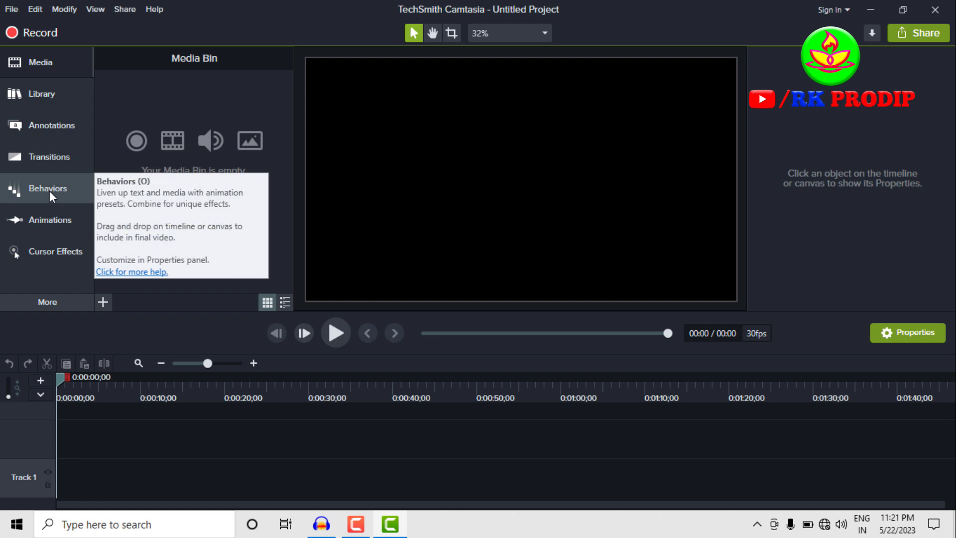
left_click(53, 302)
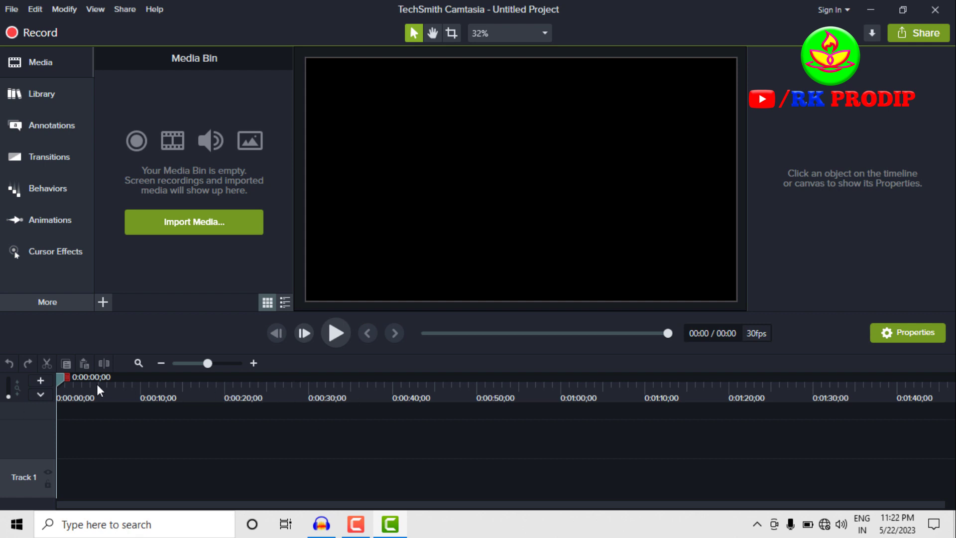
- Move the timeline playhead to about 0:00:39;17 and then back to about 0:00:02;22
left_click_drag(60, 380, 105, 377)
left_click_drag(189, 377, 388, 385)
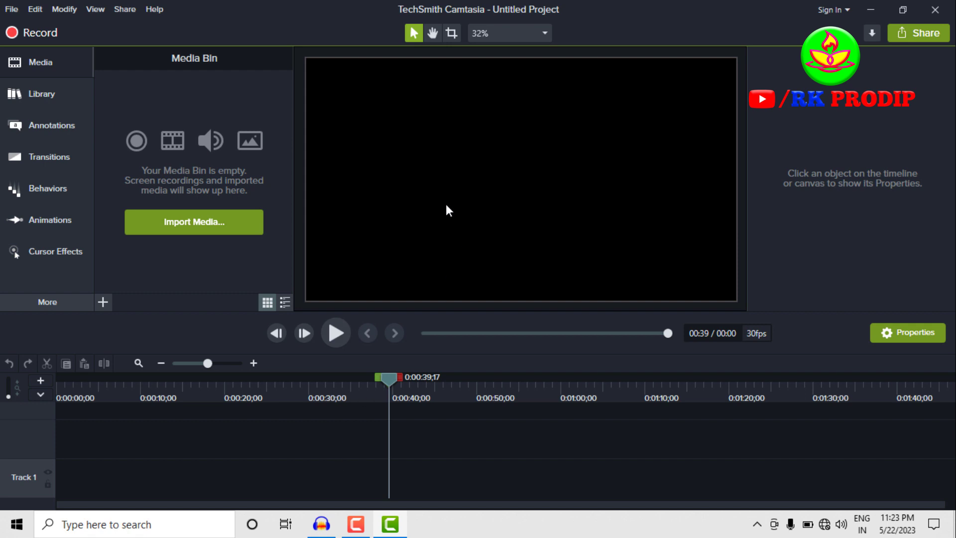
left_click_drag(390, 378, 79, 387)
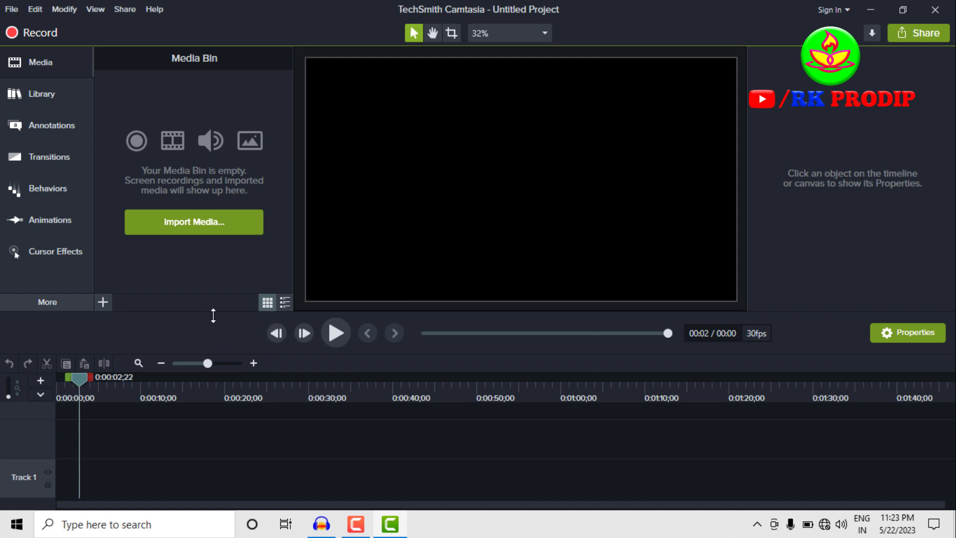
- Import the Rand In MS Word video from the New Record > Rand In MS Word folder into the Media Bin
key("ctrl+i")
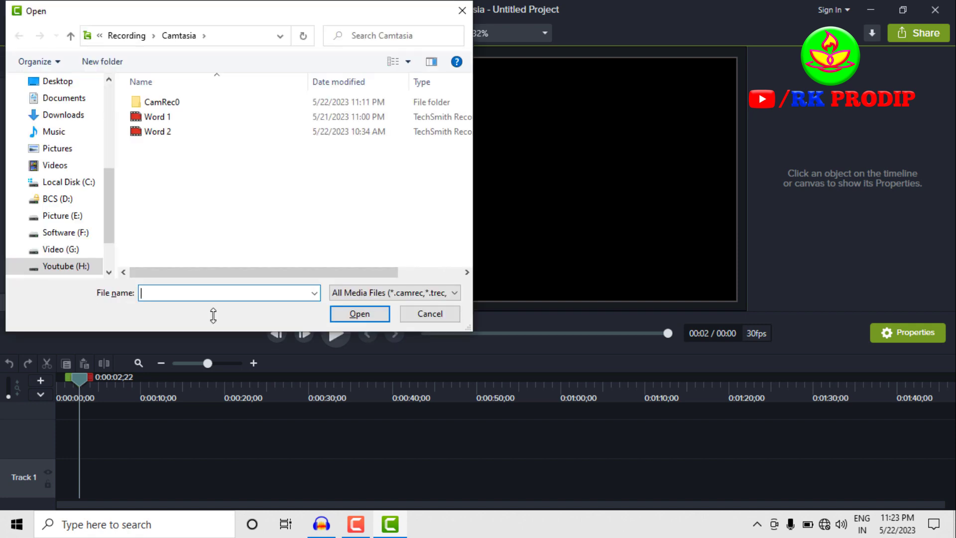
key("alt+Up")
key("alt+Up")
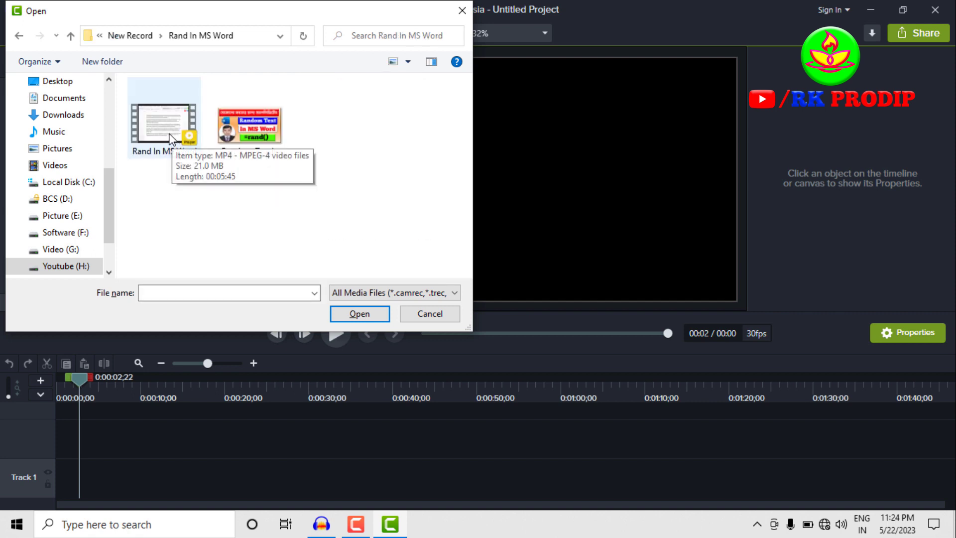
left_click(169, 135)
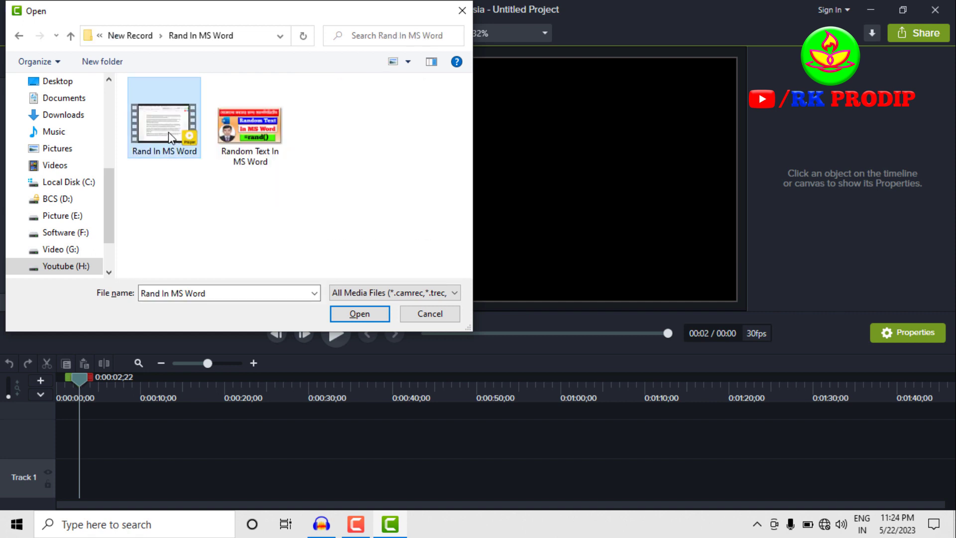
left_click(354, 314)
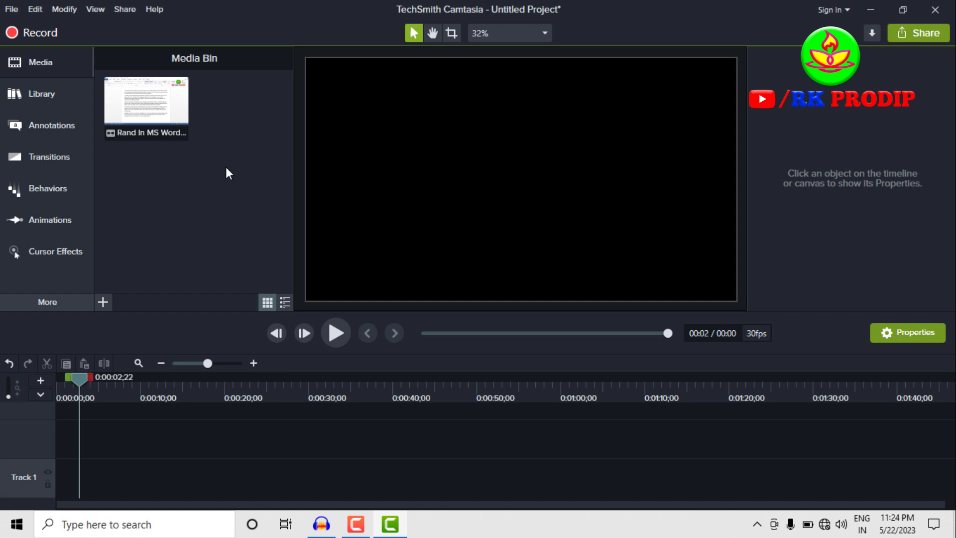
- Import the Random Text In MS Word image from the Rand In MS Word folder into the Media Bin
left_click(102, 303)
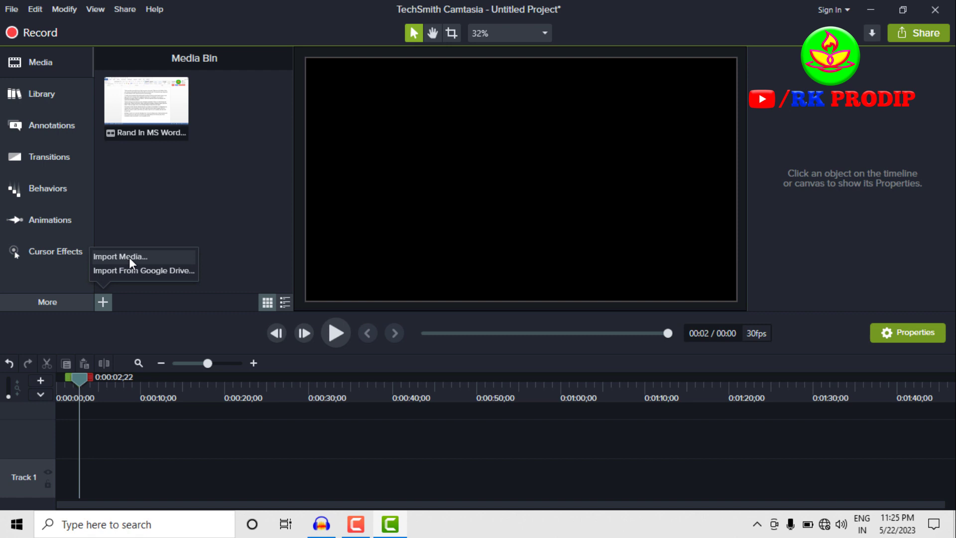
left_click(129, 257)
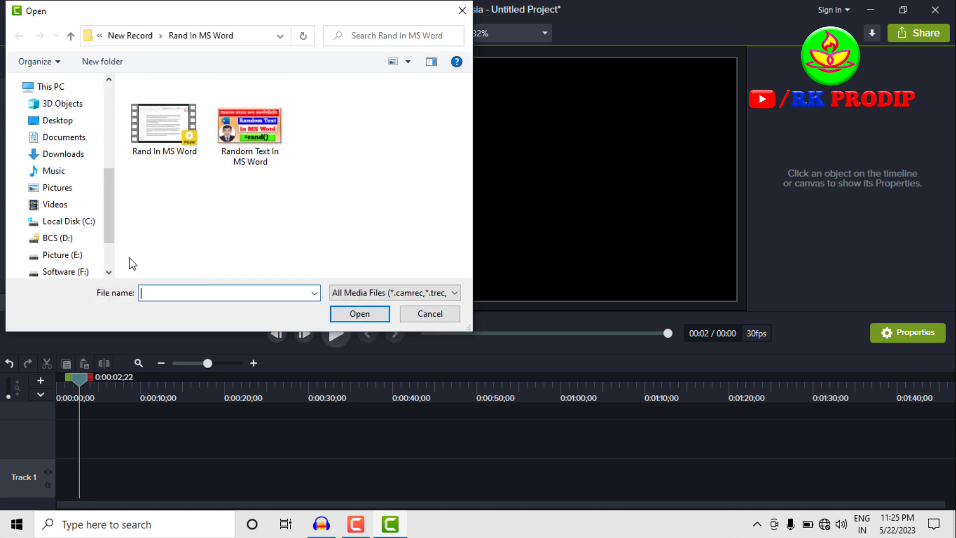
left_click(251, 141)
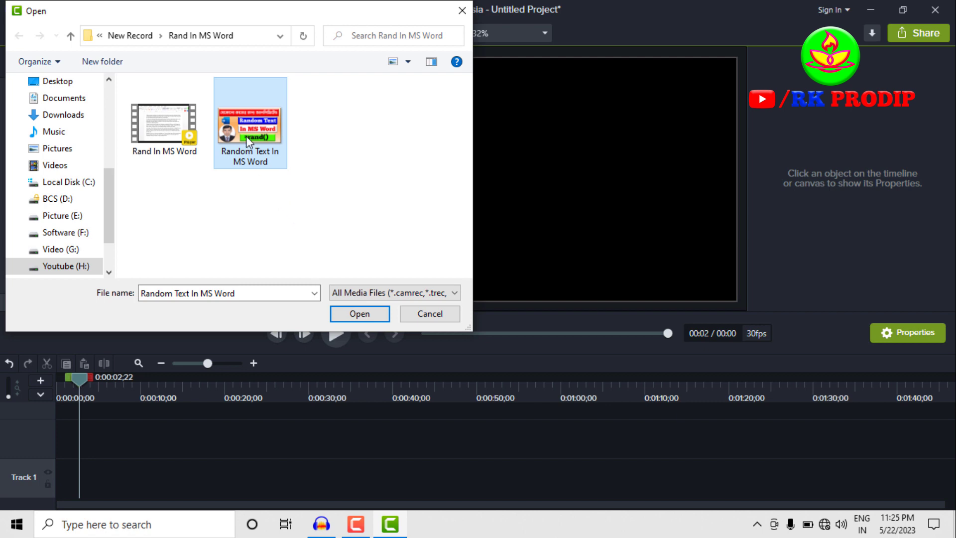
left_click(355, 314)
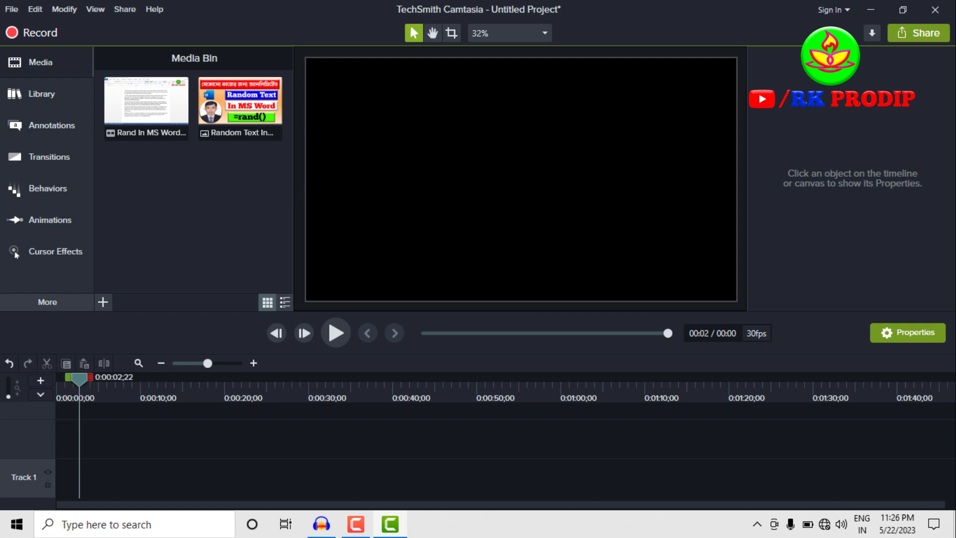
- Switch to File Explorer and bring the Word A to Z image from the Word 1 folder into Camtasia's Media Bin
left_click(870, 9)
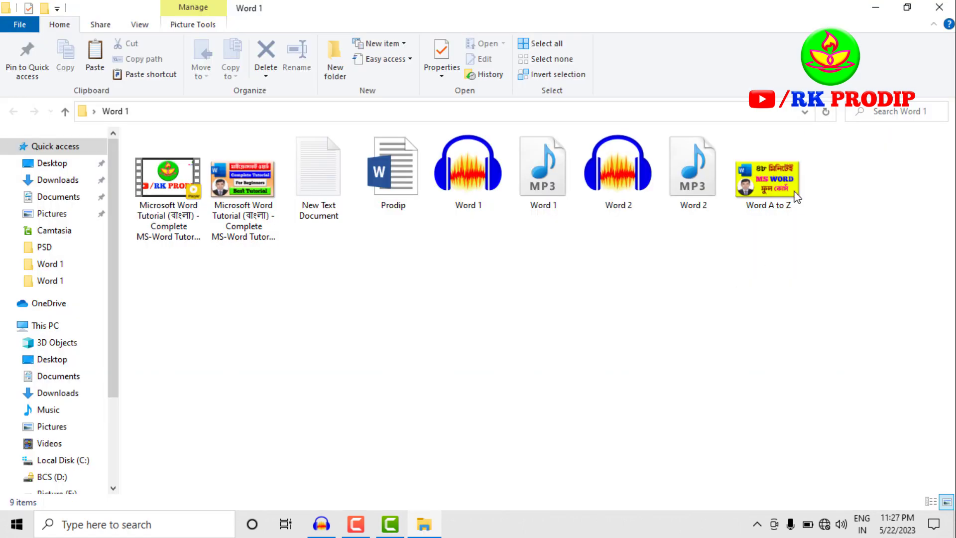
left_click(770, 186)
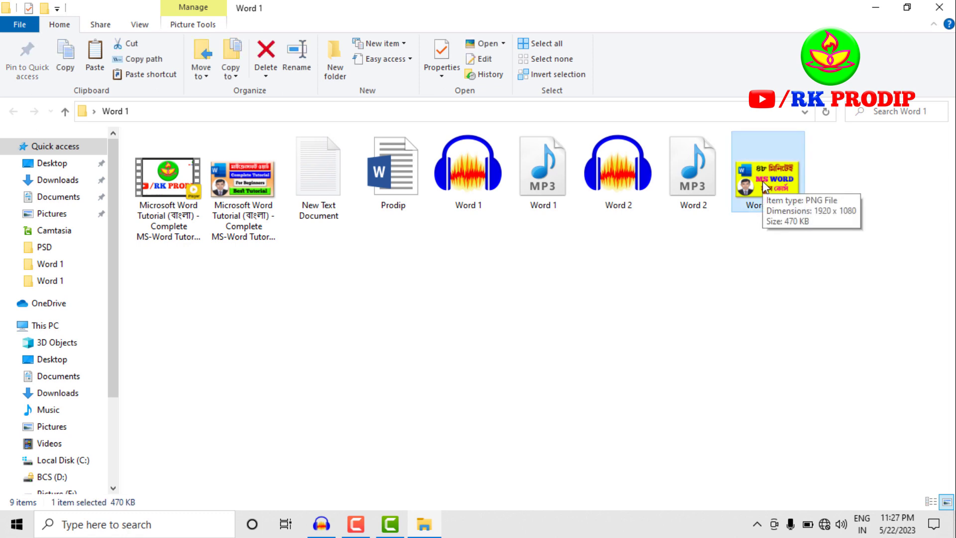
left_click_drag(765, 186, 196, 483)
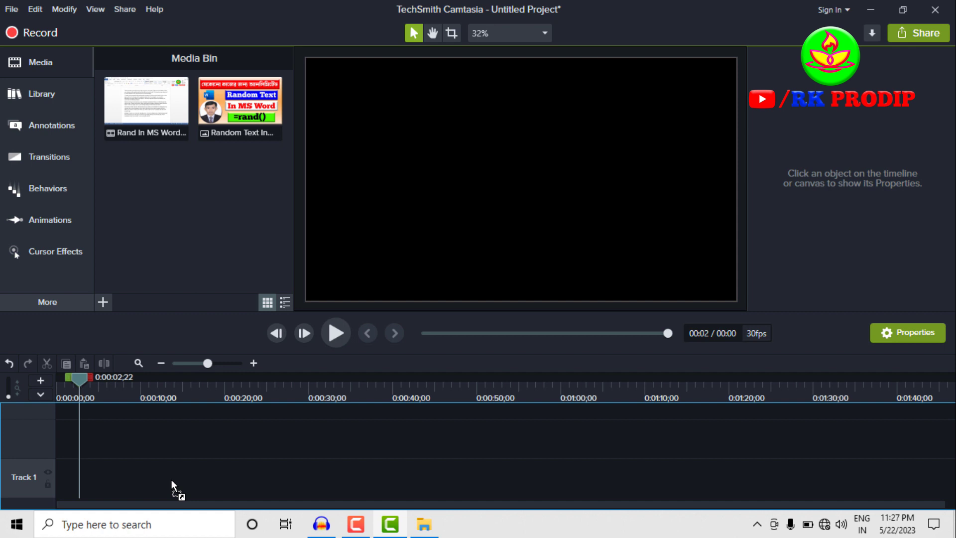
left_click_drag(172, 480, 187, 212)
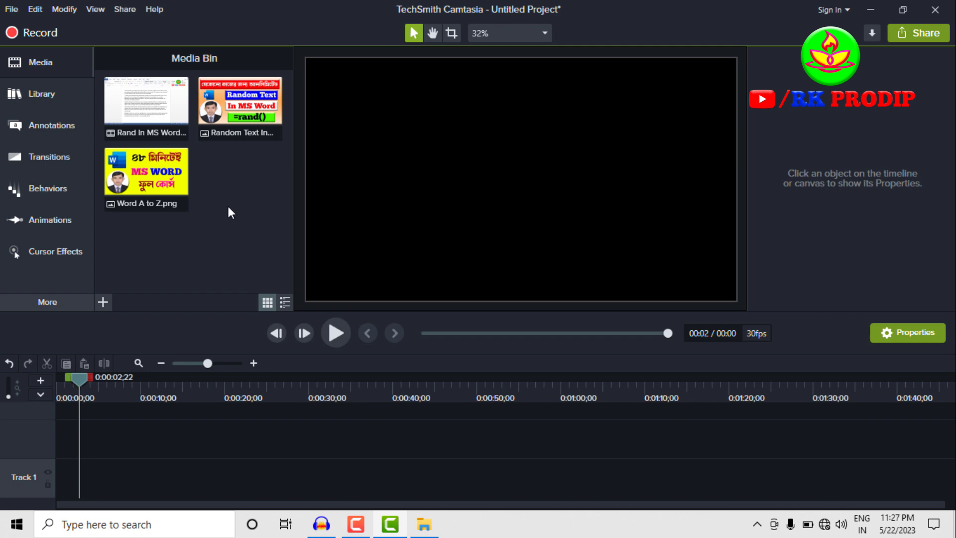
- Place the Word A to Z image from File Explorer's Word 1 folder on Track 1 and move it to the timeline's start
left_click(421, 529)
left_click_drag(783, 183, 290, 471)
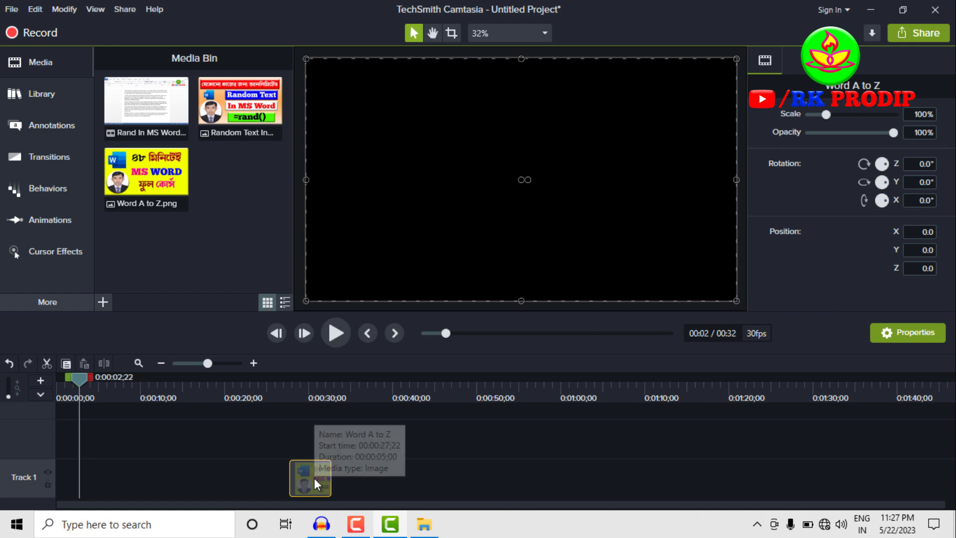
left_click_drag(315, 485, 74, 478)
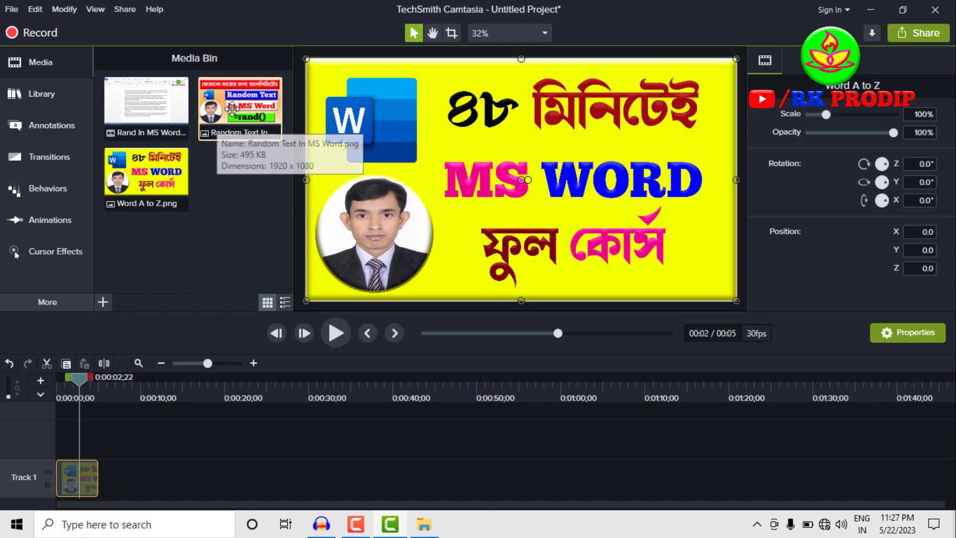
- Add the Random Text In MS Word image directly after Word A to Z on Track 1 and move the playhead to 0:00:07;27
left_click_drag(237, 104, 82, 479)
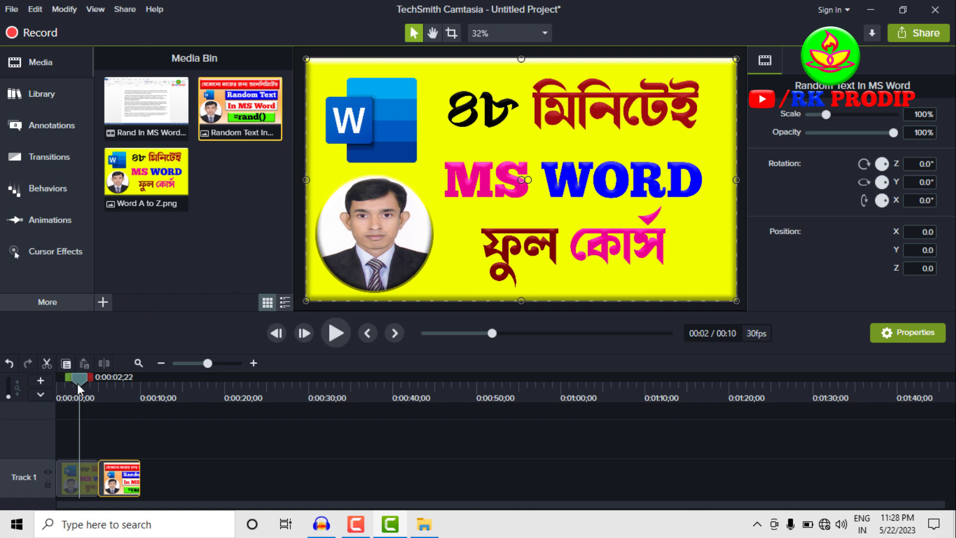
left_click_drag(76, 379, 120, 388)
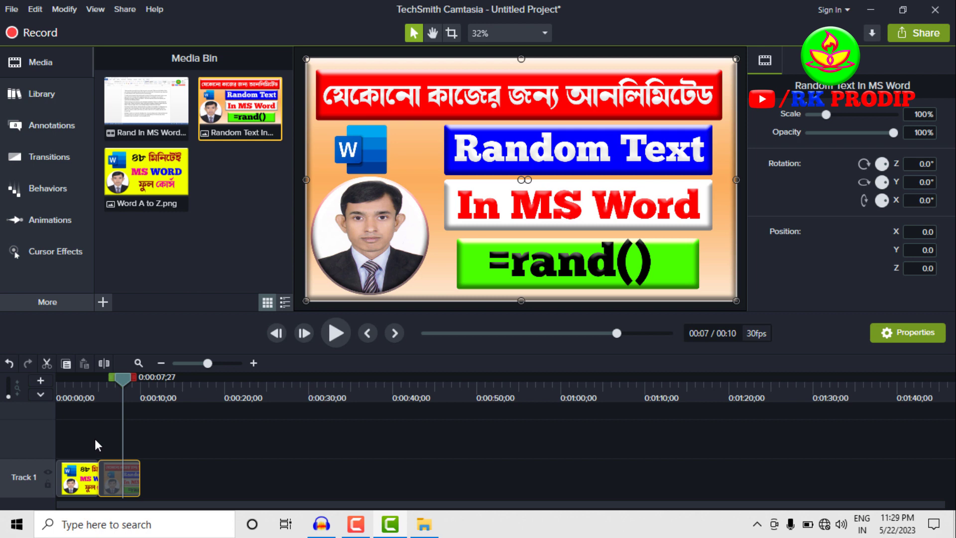
- Move the Random Text In MS Word clip to Track 2, starting at 0:00:02;27, and add three empty tracks above it
left_click_drag(110, 477, 97, 450)
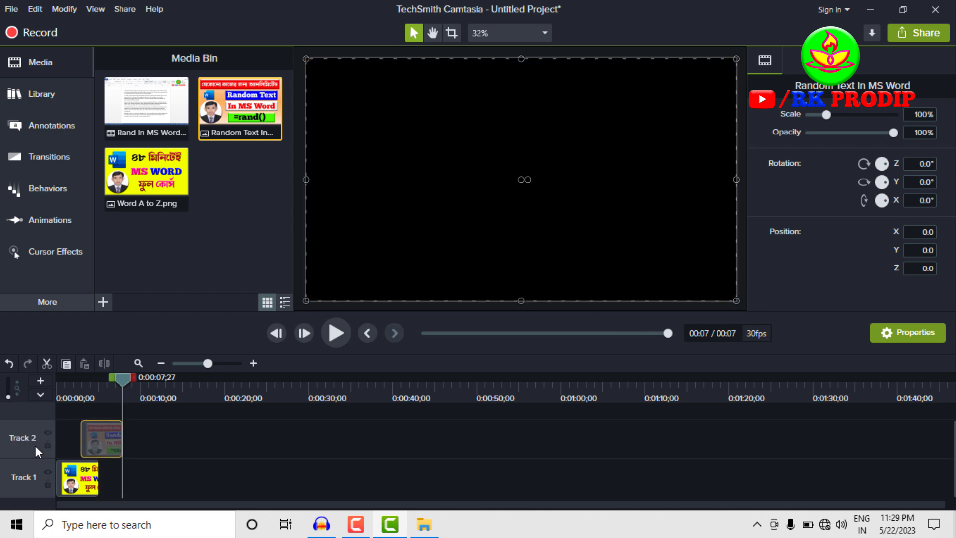
left_click(40, 377)
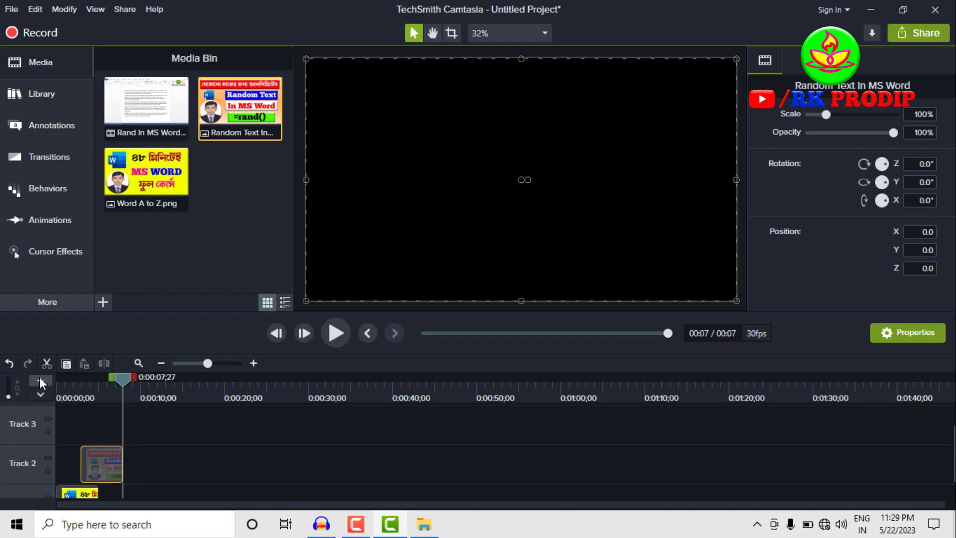
left_click(40, 377)
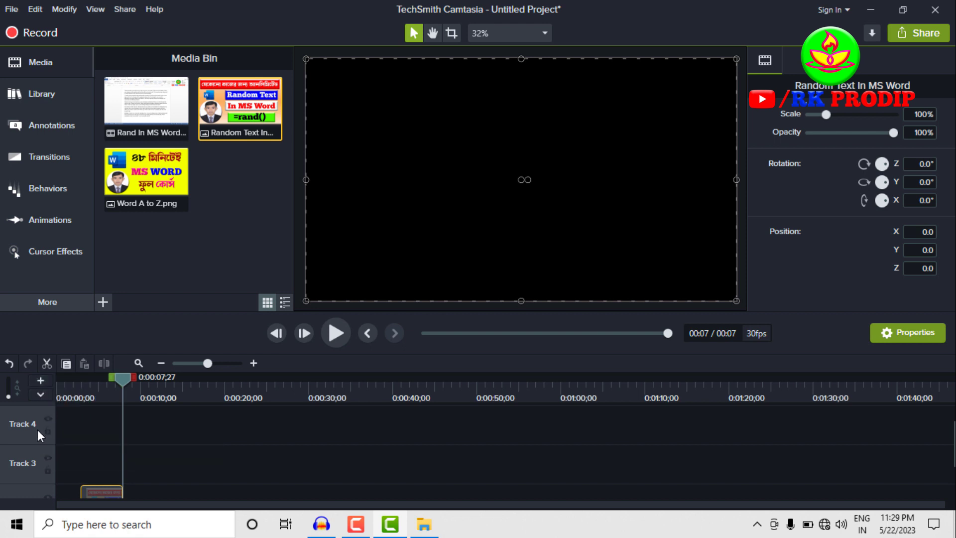
scroll(38, 429, "up", 1)
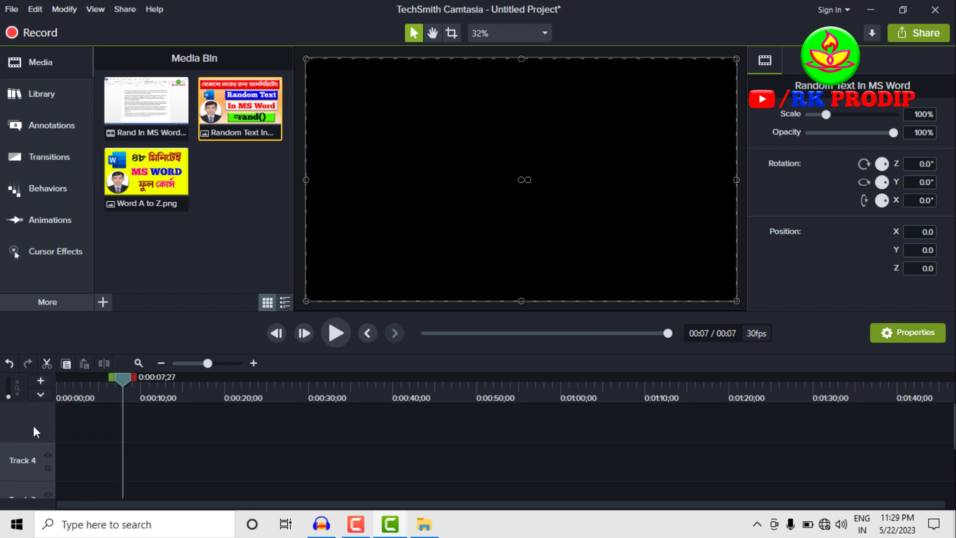
left_click(41, 381)
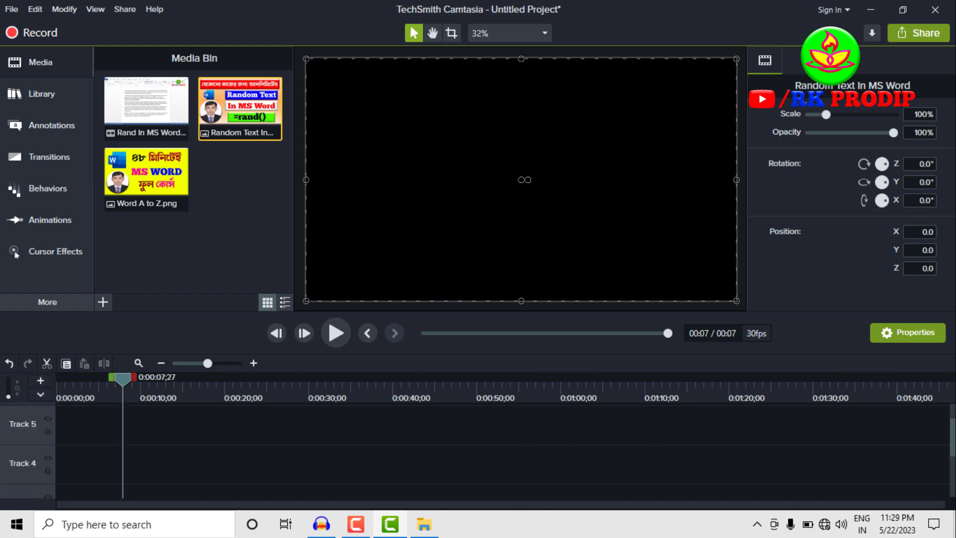
- Remove Track 5 from the timeline and delete all remaining empty tracks at once
mouse_move(954, 445)
left_mouse_down()
mouse_move(953, 487)
mouse_move(953, 428)
left_mouse_up()
scroll(438, 461, "down", 3)
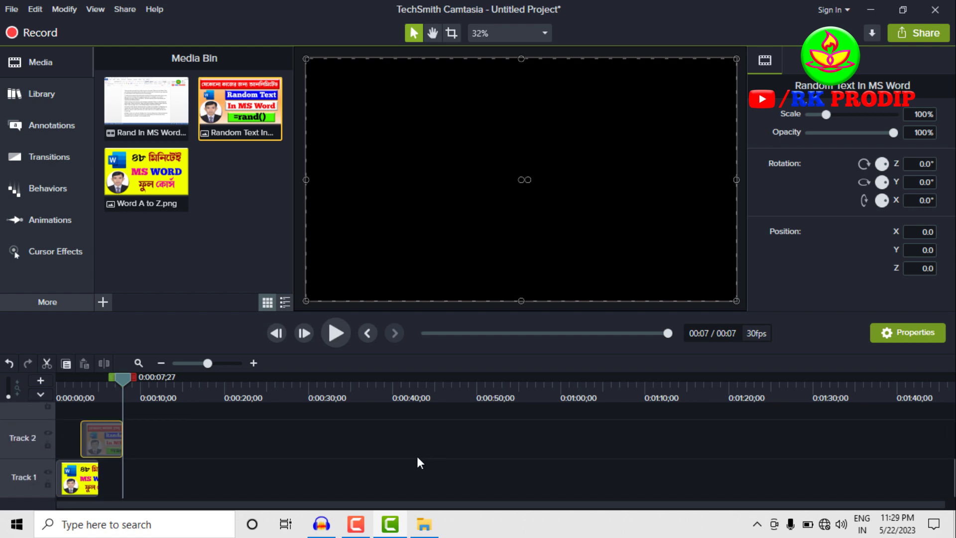
scroll(418, 458, "up", 3)
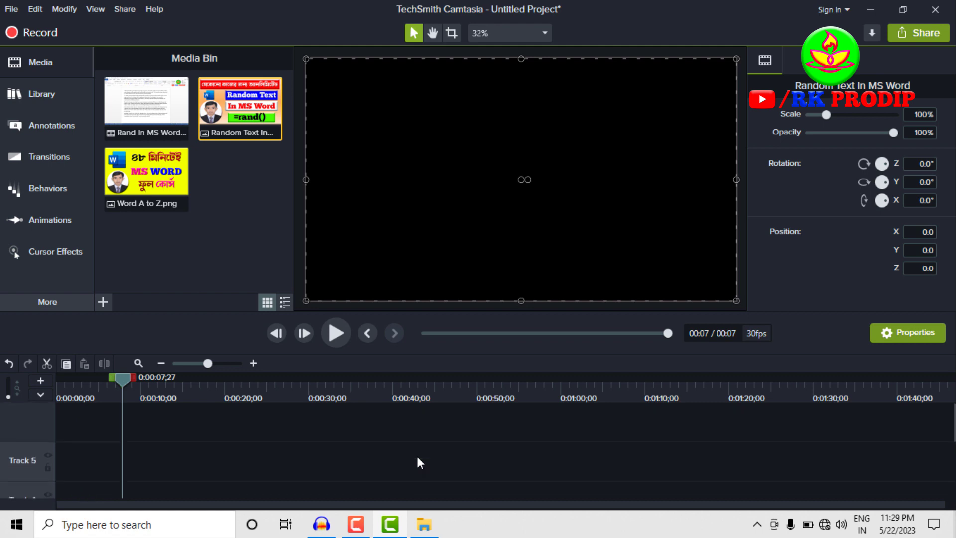
scroll(418, 462, "down", 3)
scroll(99, 440, "up", 2)
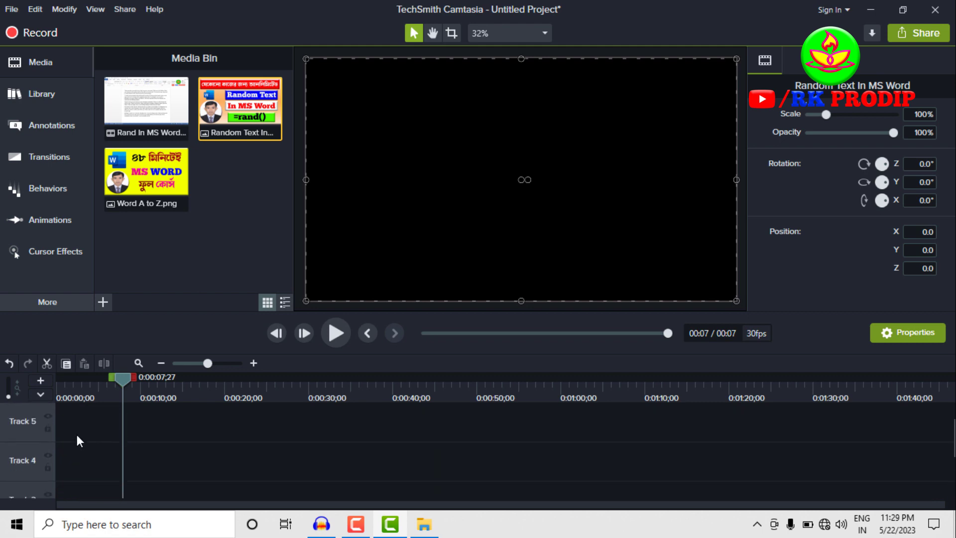
scroll(75, 432, "up", 1)
scroll(76, 432, "up", 1)
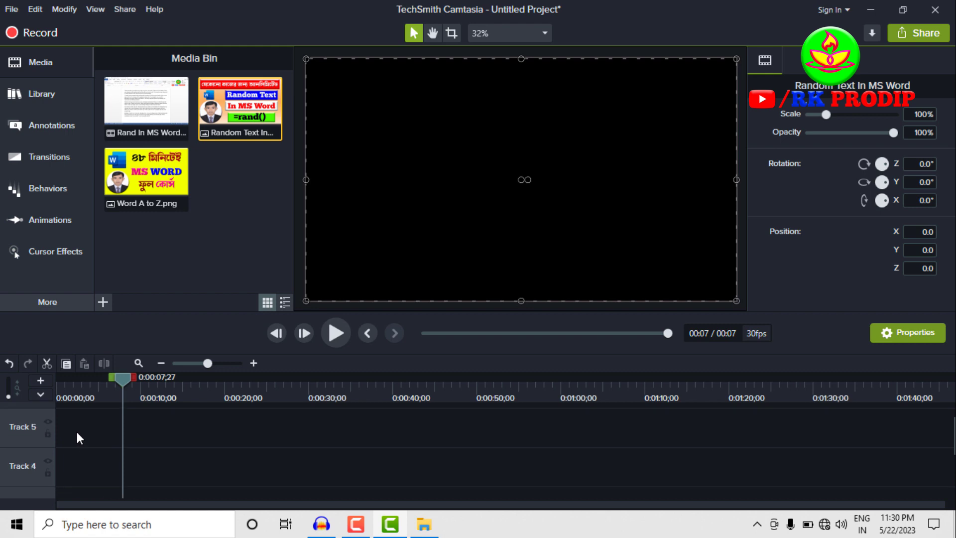
right_click(77, 432)
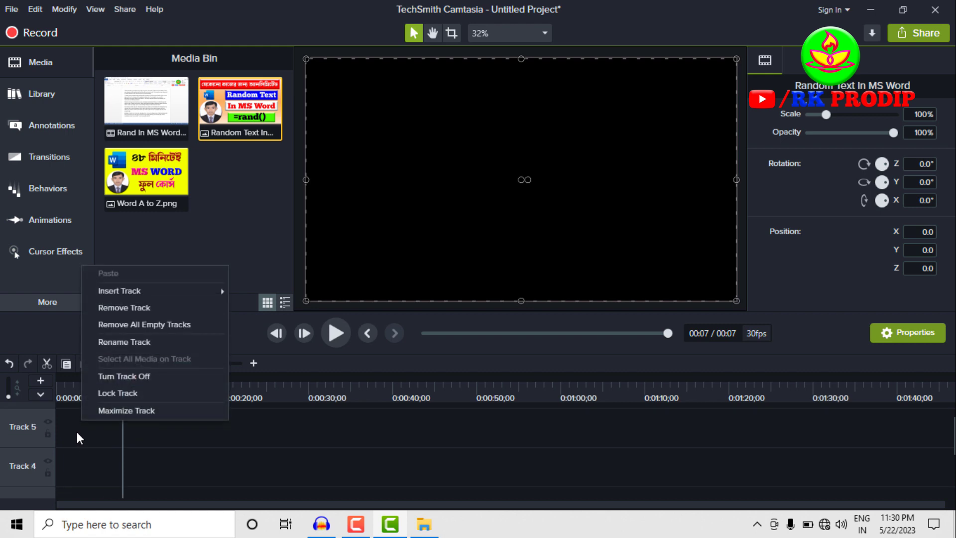
left_click(124, 307)
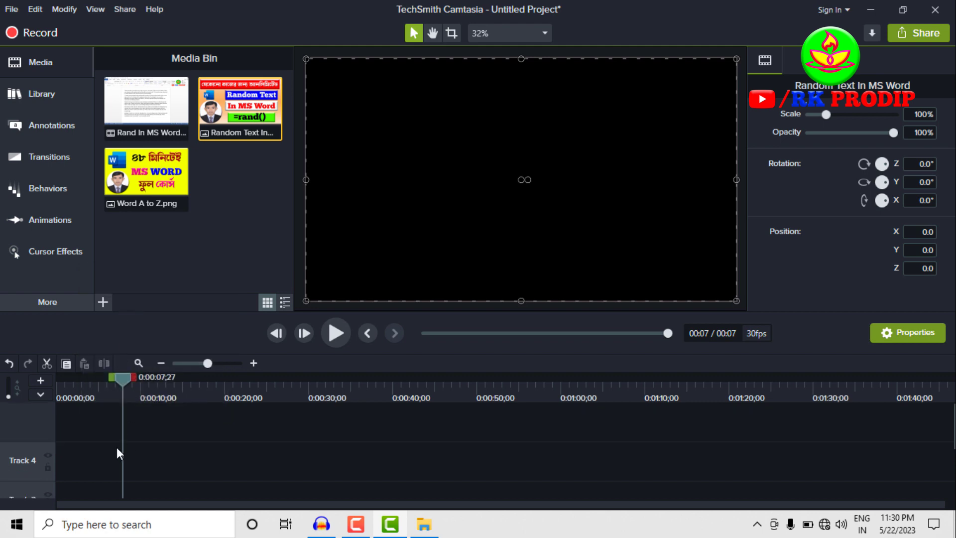
right_click(85, 436)
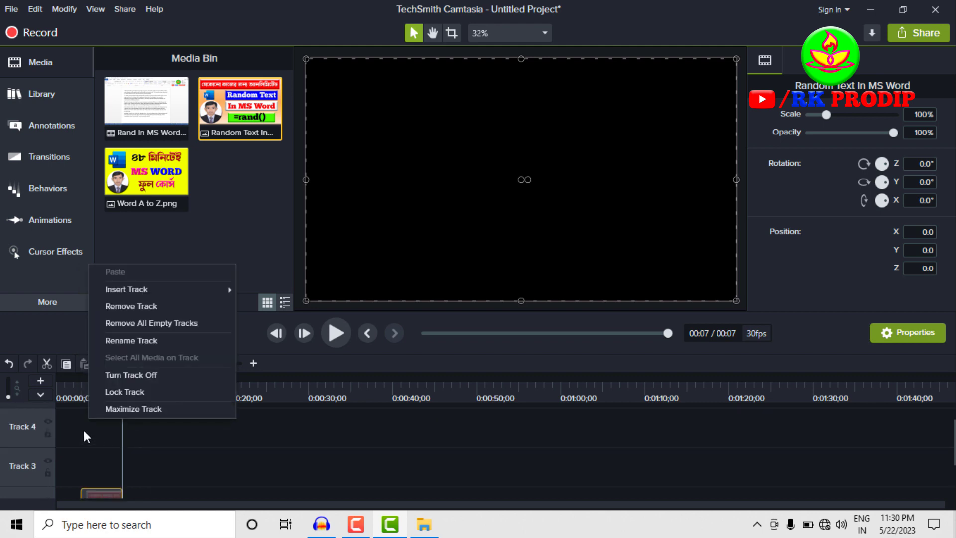
left_click(128, 322)
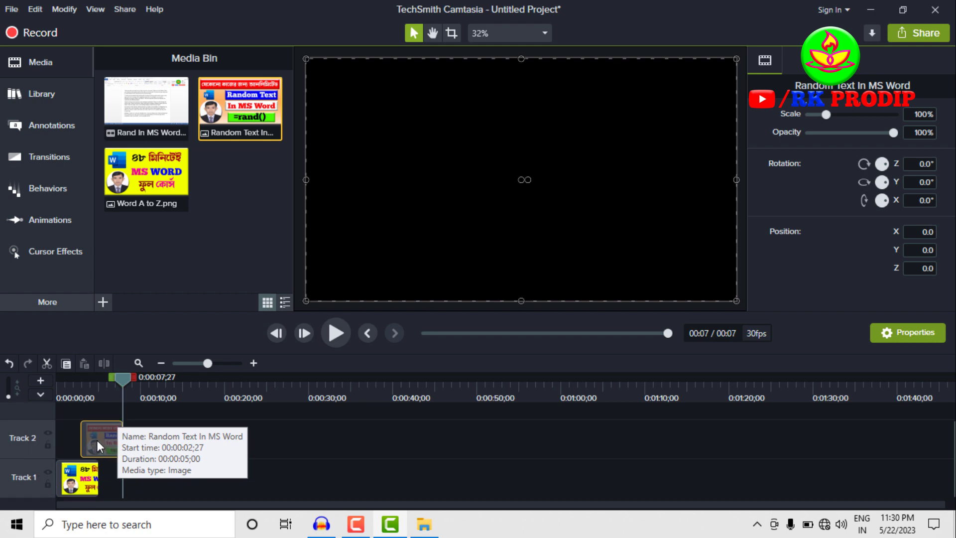
- Move the Random Text In MS Word clip back to Track 1 directly after Word A to Z and extend its duration to 00:00:15;02
left_click_drag(97, 438, 113, 487)
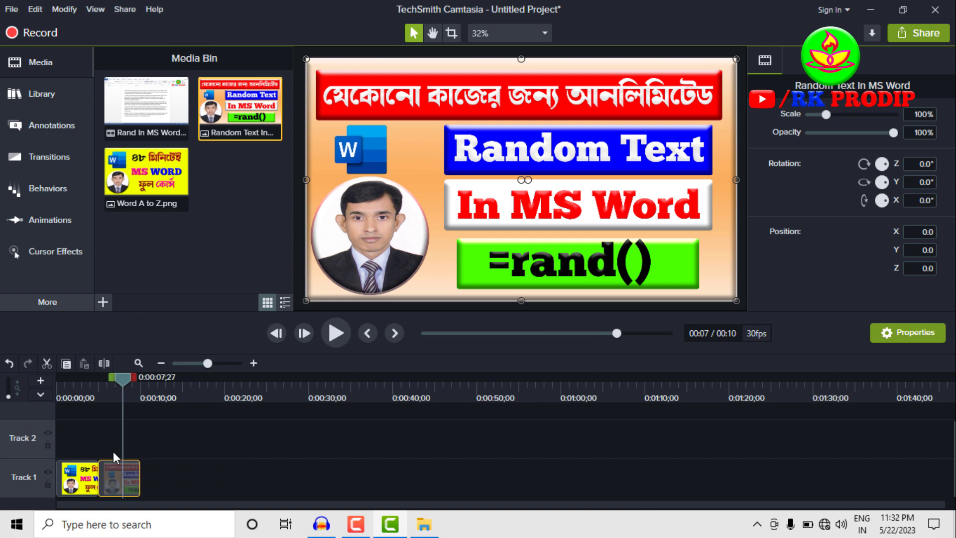
left_click(84, 470)
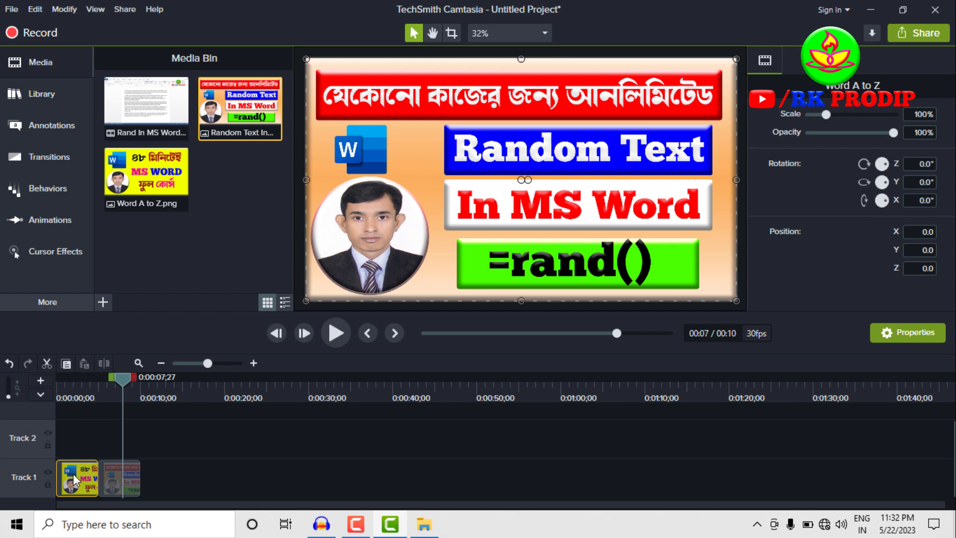
left_click(112, 483)
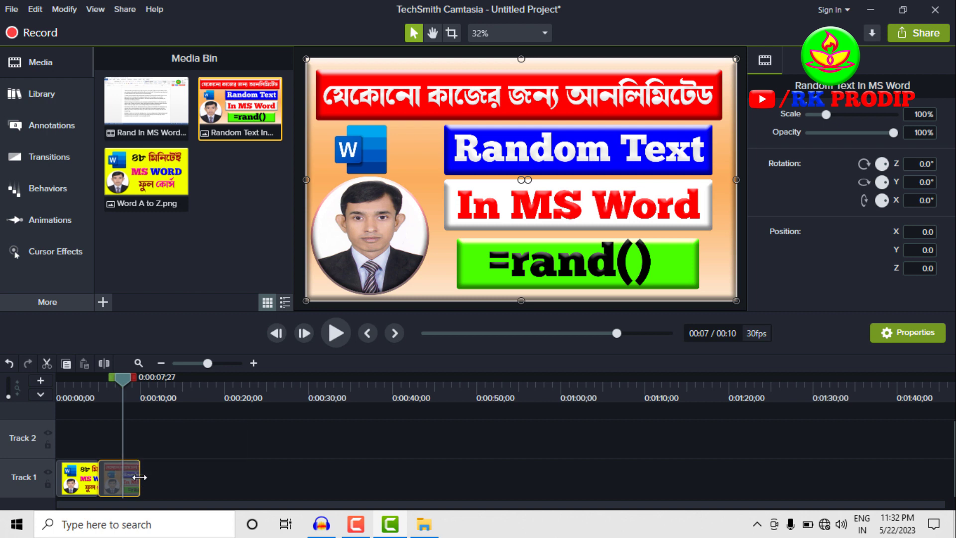
left_click_drag(139, 478, 183, 476)
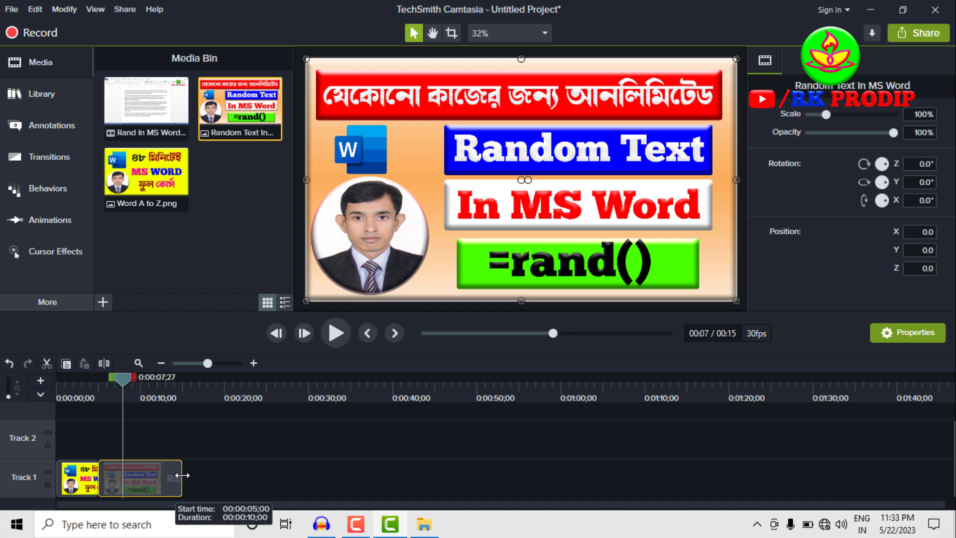
left_click_drag(183, 476, 226, 472)
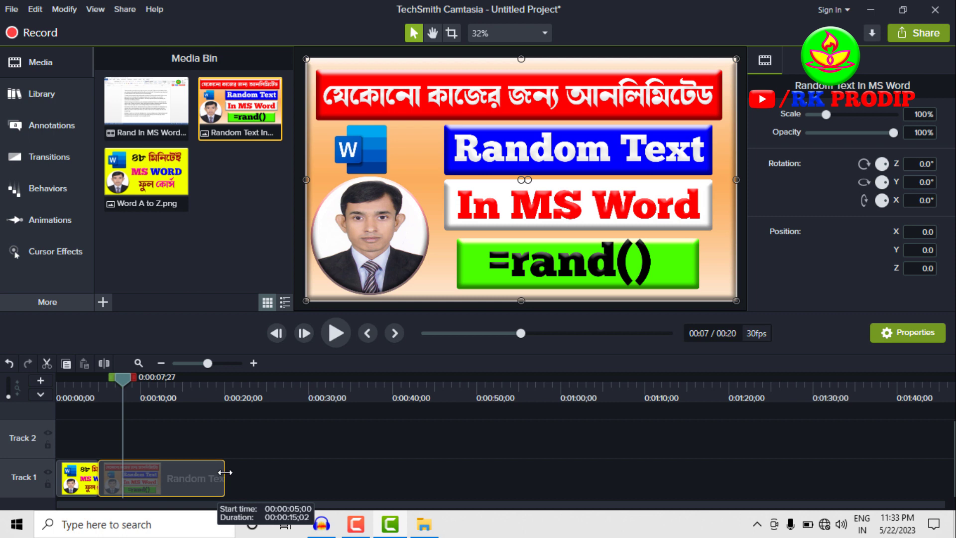
left_click_drag(226, 473, 225, 472)
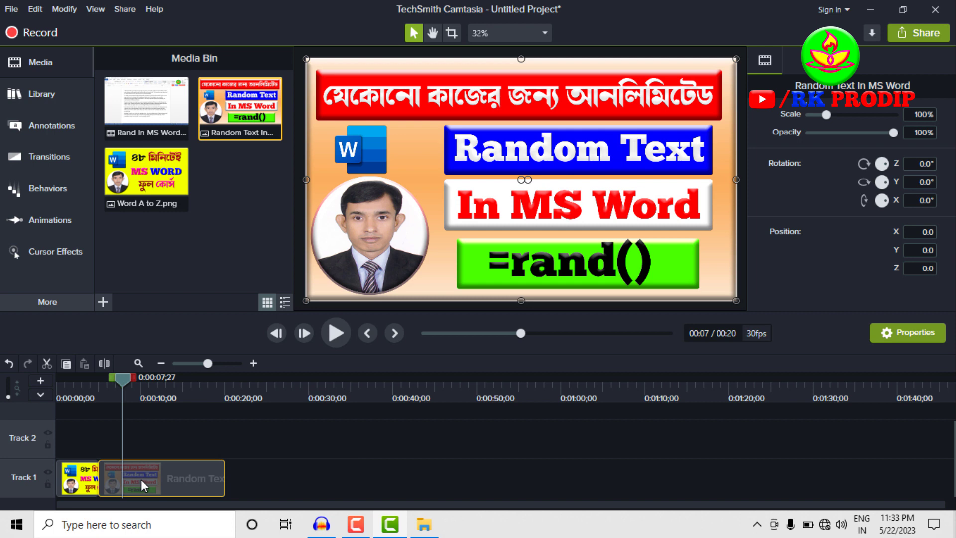
- Move the Random Text In MS Word clip to start at about 0:00:40 on Track 1 and extend Word A to Z to 00:00:14;12
left_click(82, 479)
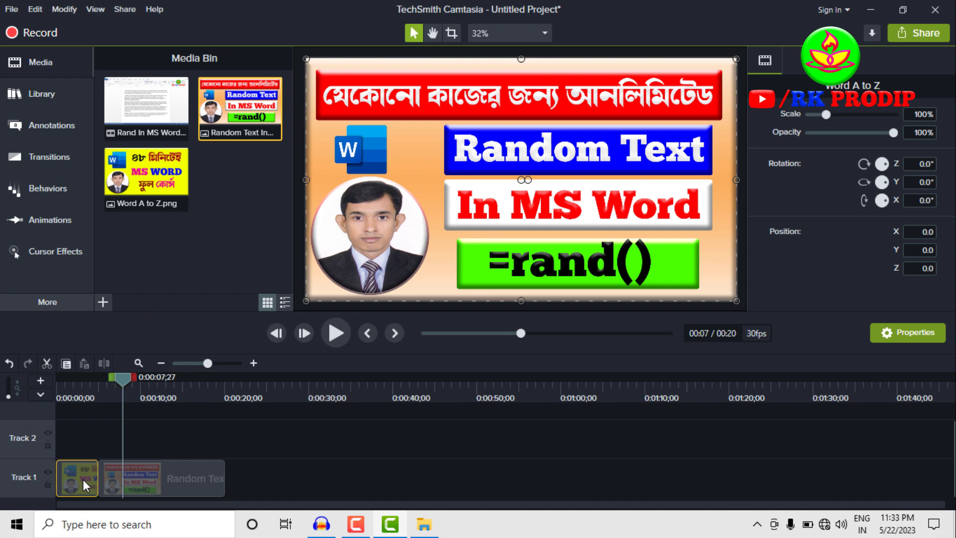
left_click(162, 479)
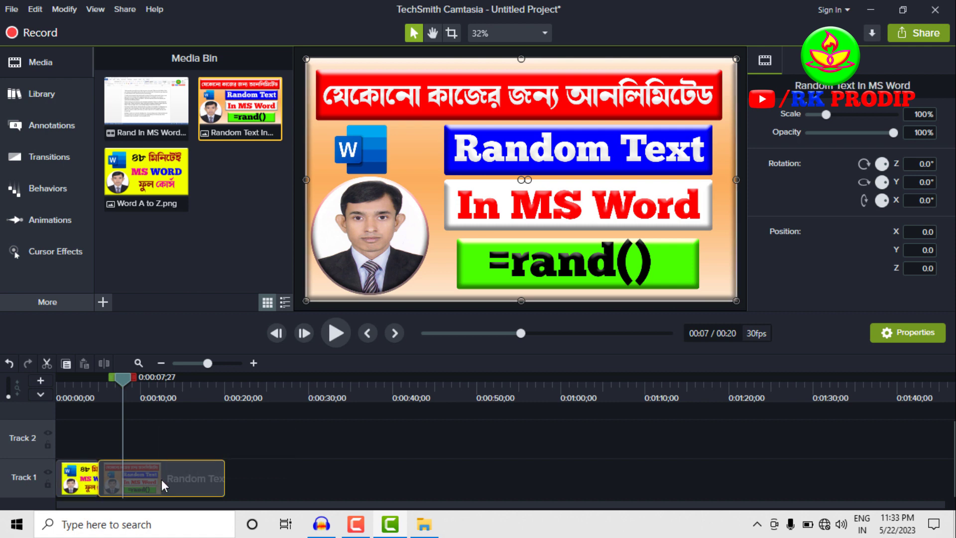
left_click_drag(162, 479, 460, 489)
left_click(96, 481)
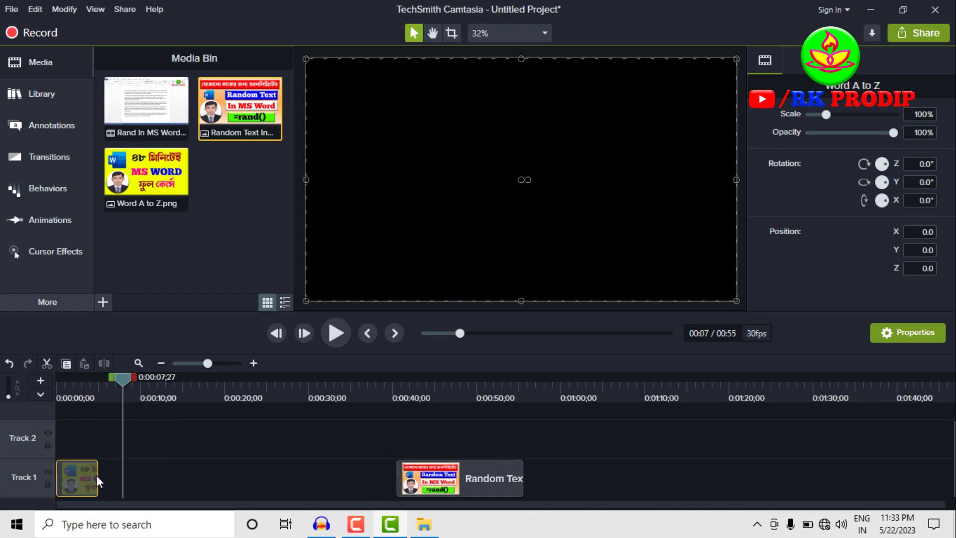
left_click_drag(99, 477, 178, 472)
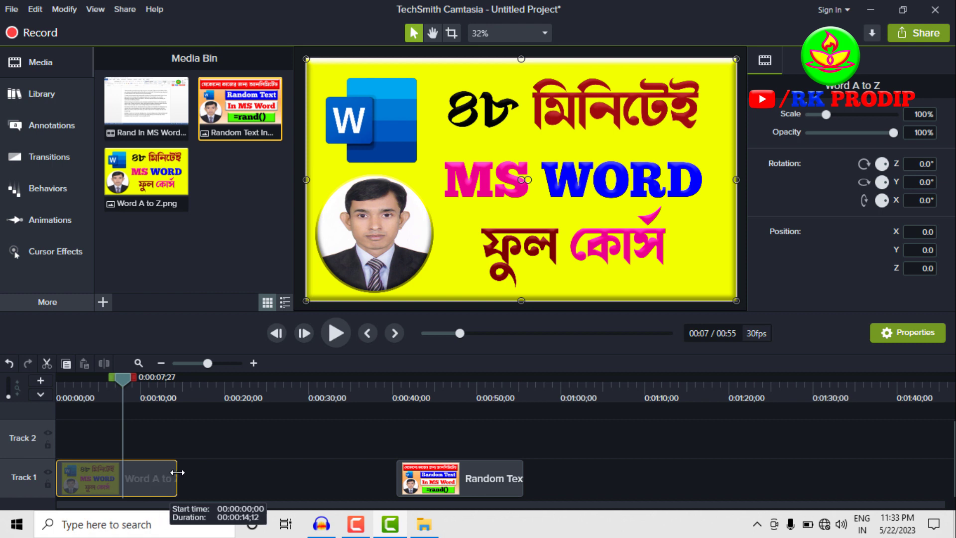
- Move the Random Text In MS Word clip directly after Word A to Z on Track 1 and play back the sequence
left_click_drag(456, 482, 195, 471)
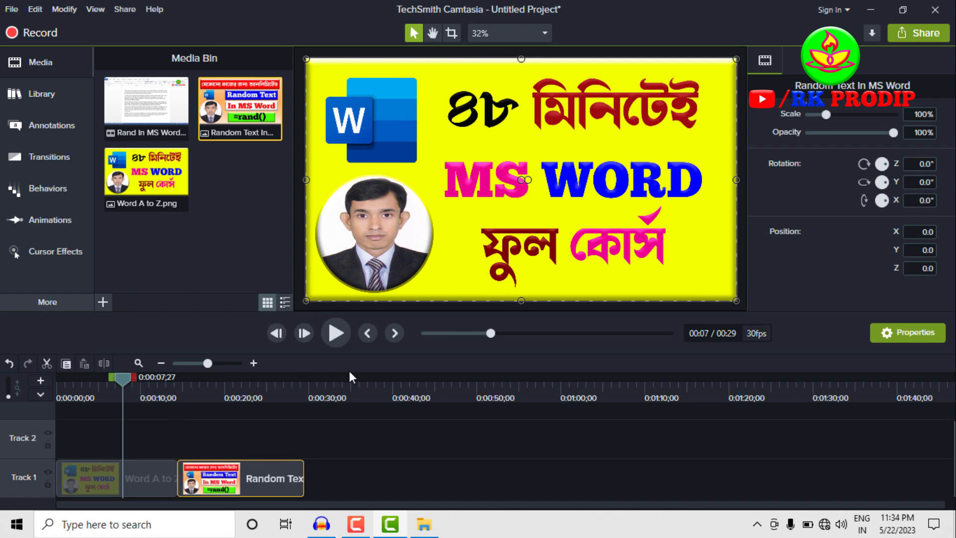
left_click(342, 331)
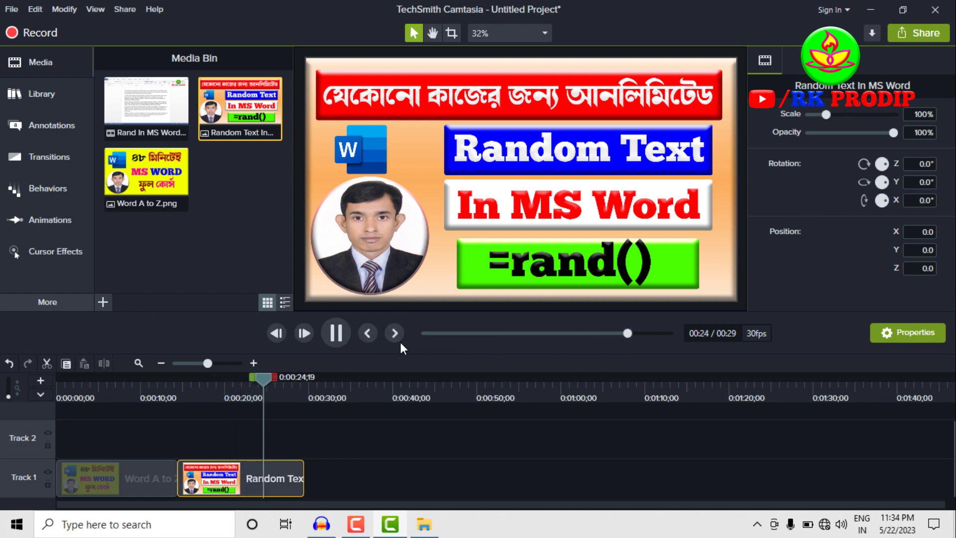
key("space")
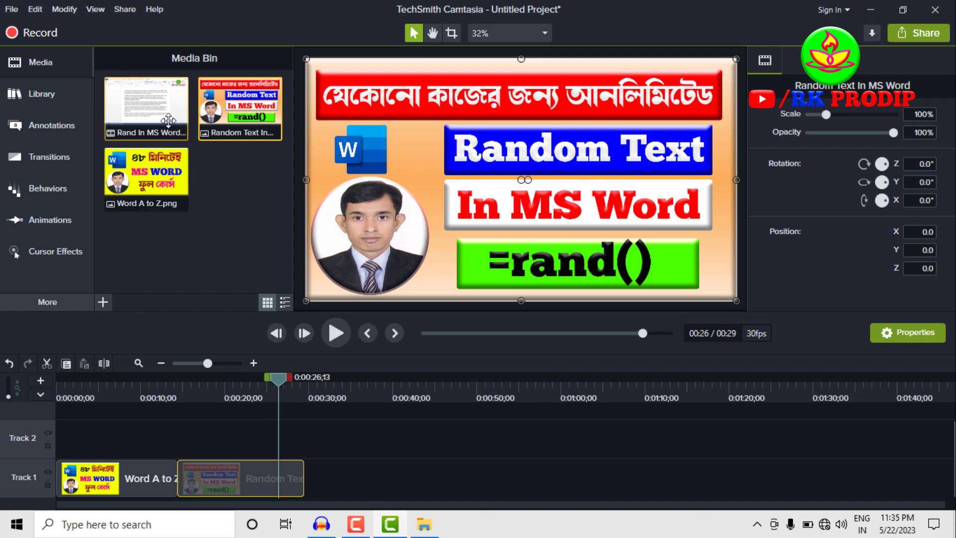
- Add the Rand In MS Word video from the Media Bin to Track 1, directly after the Random Text In MS Word clip
left_click(154, 113)
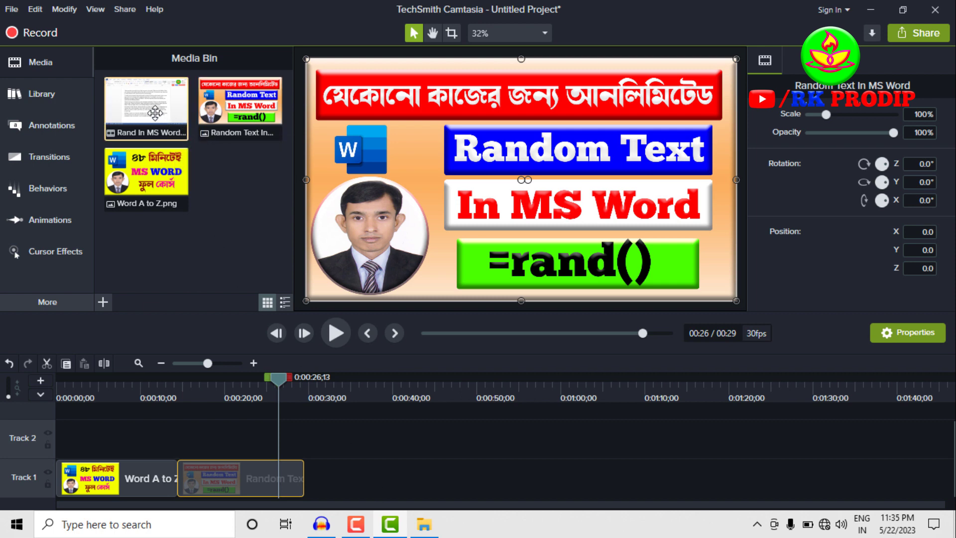
left_click_drag(155, 113, 291, 479)
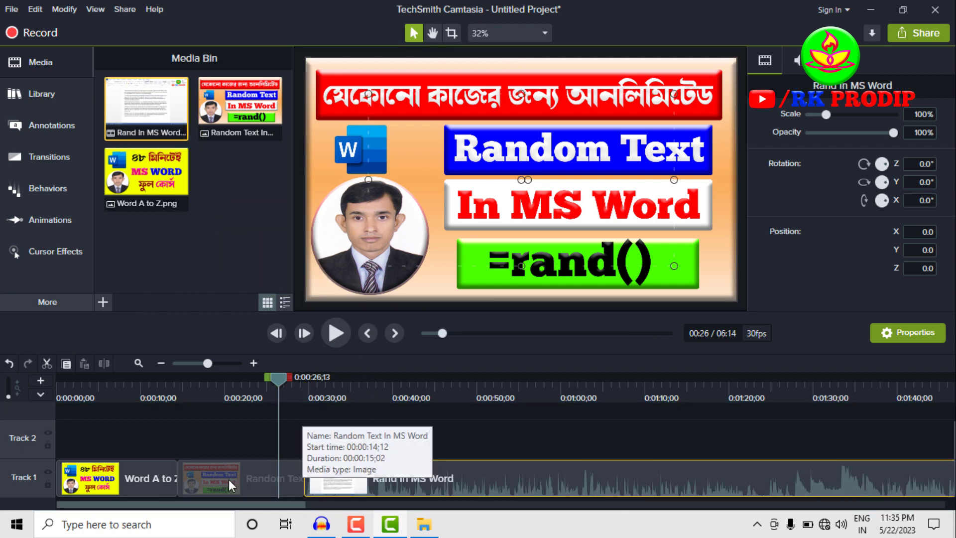
left_click_drag(282, 504, 227, 534)
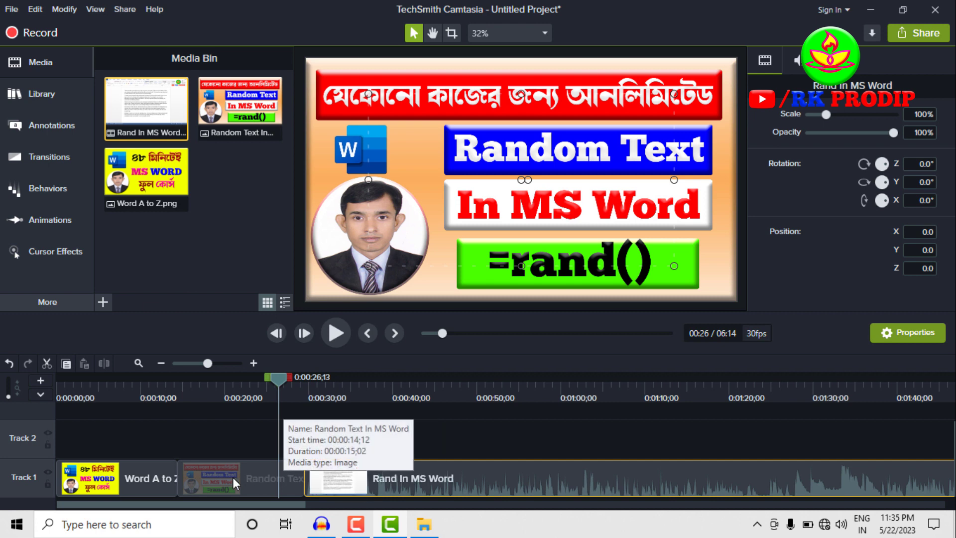
- Delete both image clips from Track 1 and move the Rand In MS Word video to the start of the timeline
left_click_drag(129, 440, 206, 478)
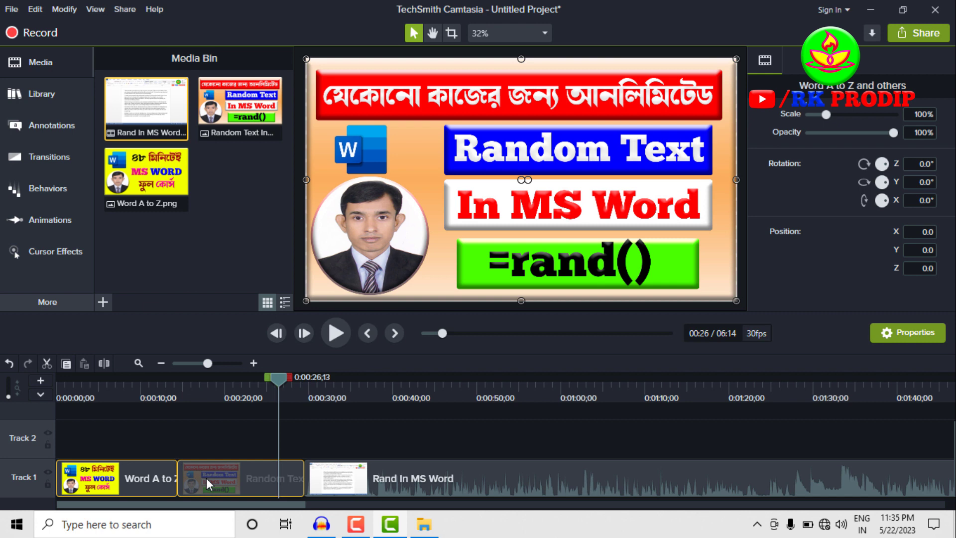
key("Delete")
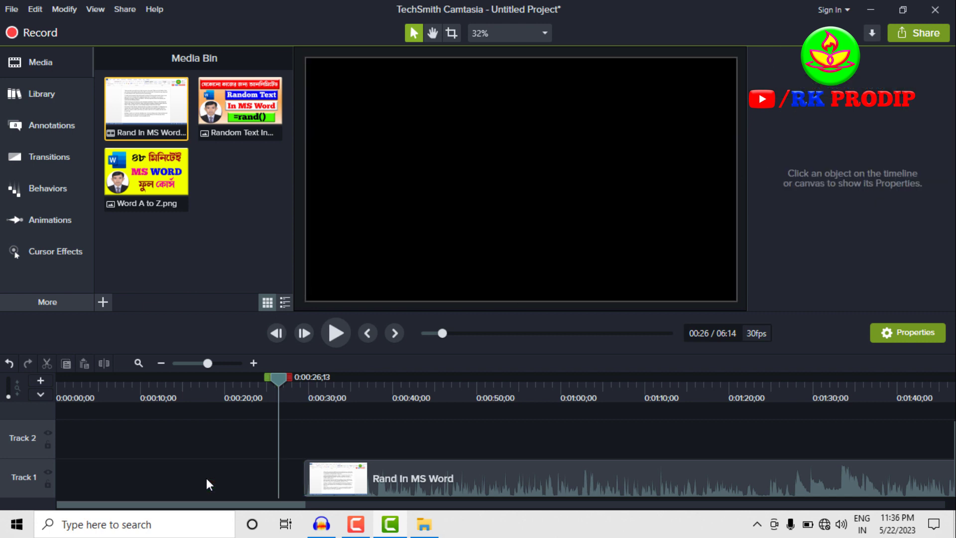
left_click_drag(411, 488, 94, 485)
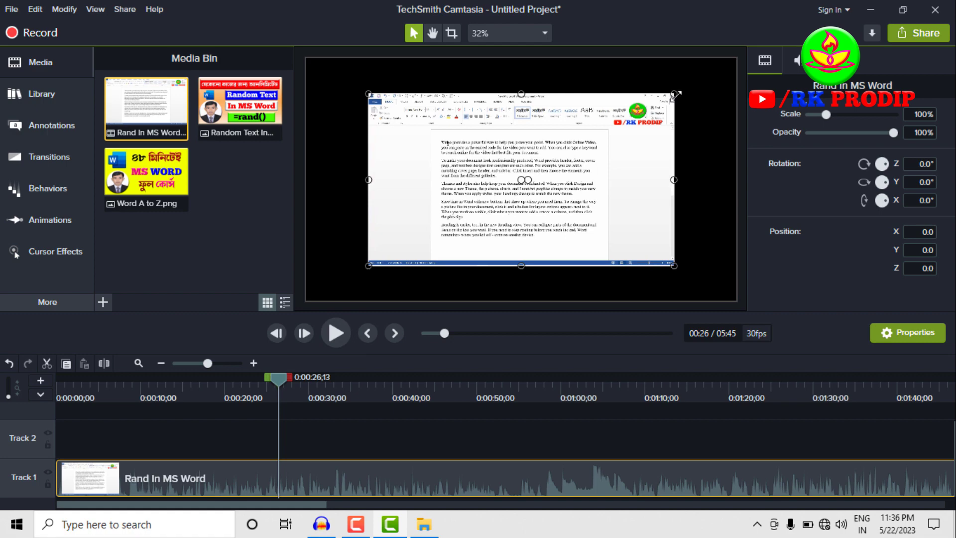
- Enlarge the Rand In MS Word video to 140.6% scale so that it fills the canvas, centred at position 0, 0
left_click_drag(674, 94, 736, 59)
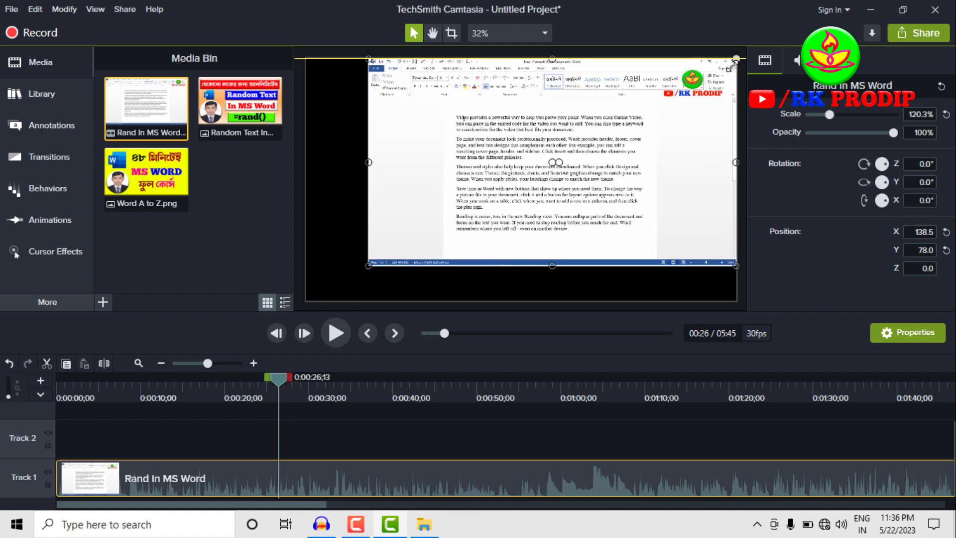
left_click_drag(369, 266, 307, 300)
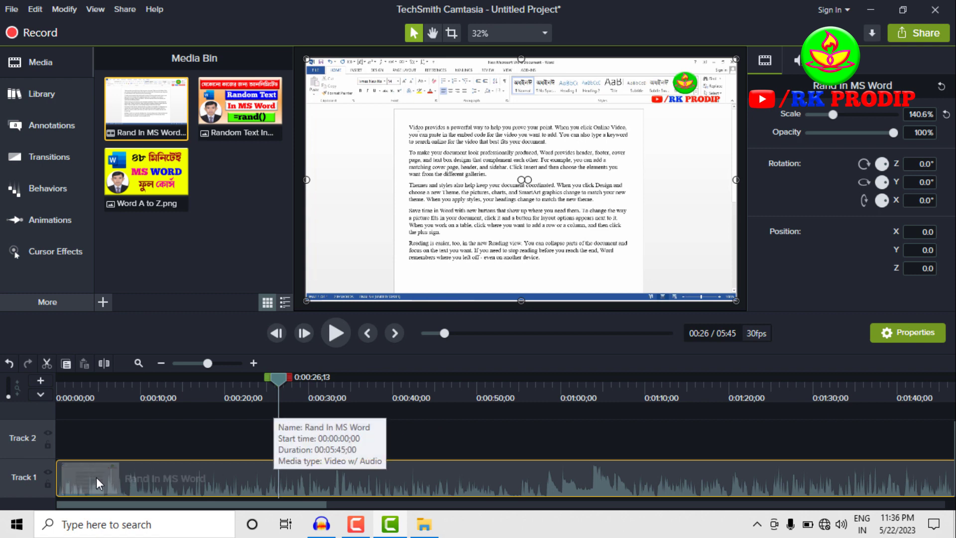
left_click_drag(160, 504, 223, 533)
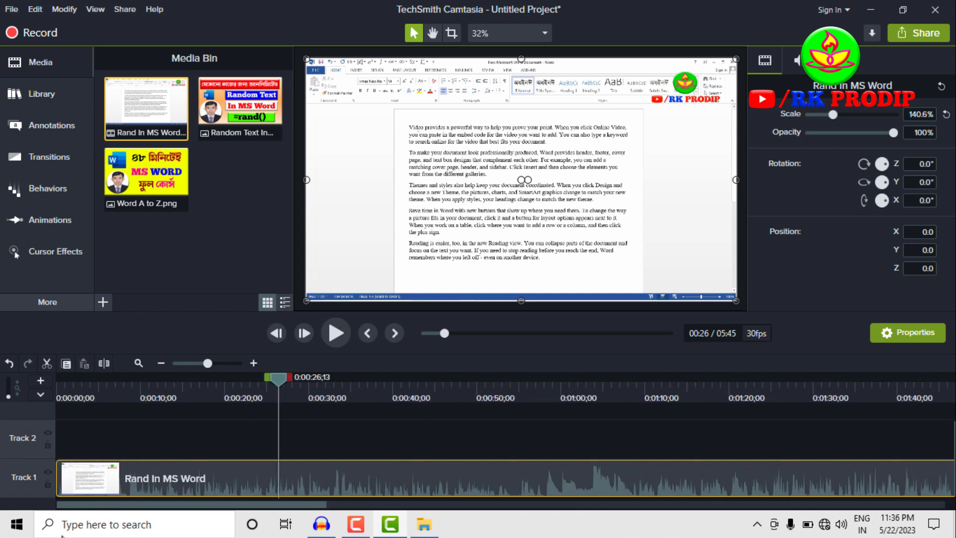
- Zoom the timeline out to show the whole Rand In MS Word clip and place the playhead at 0:02:32;04
left_click(164, 366)
left_click(162, 364)
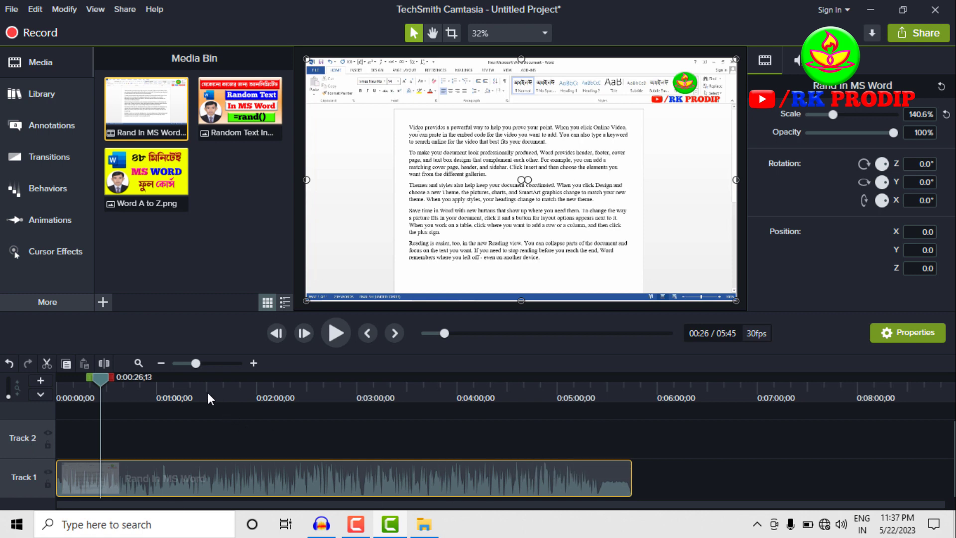
left_click(162, 364)
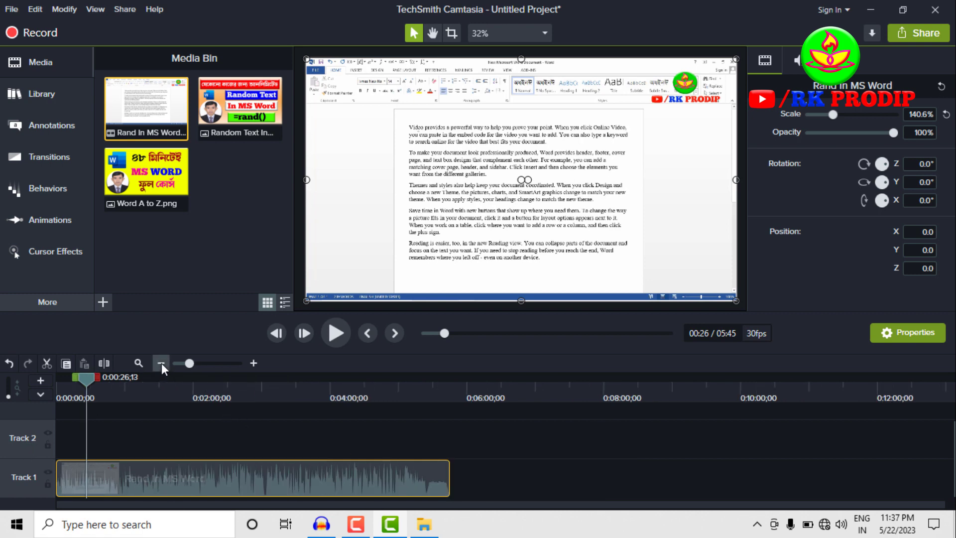
left_click(162, 364)
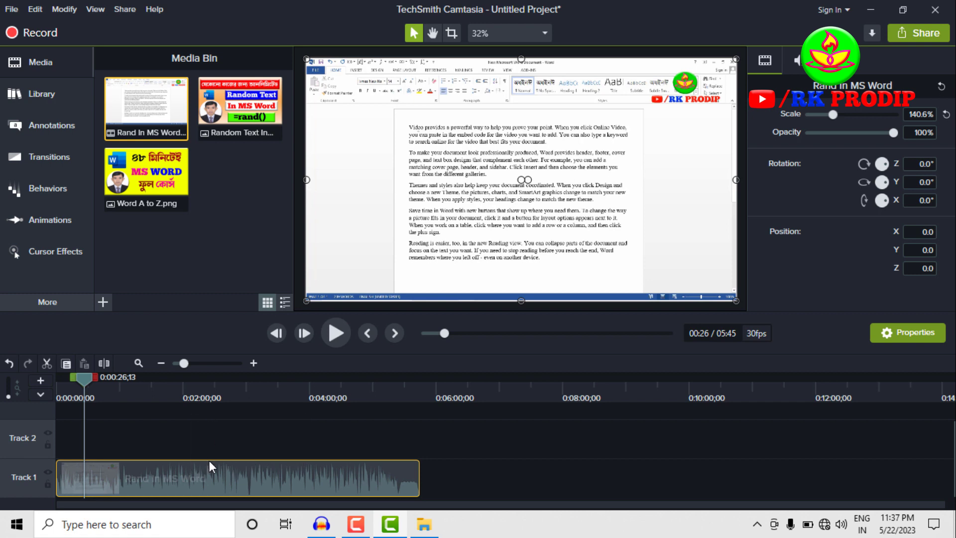
left_click(217, 390)
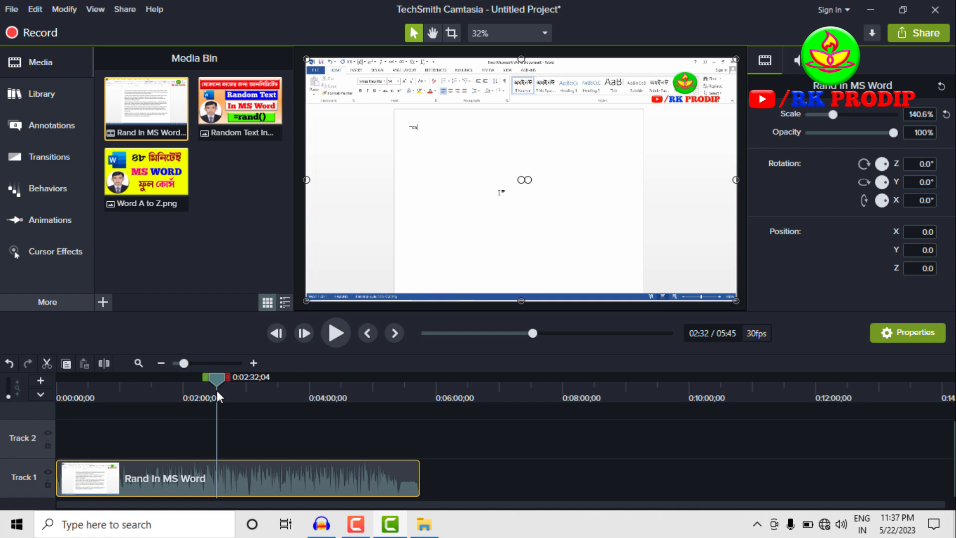
- Magnify the timeline to frame-level detail and scrub the playhead from 0:02:33;27 back to 0:02:31;23
left_click(253, 363)
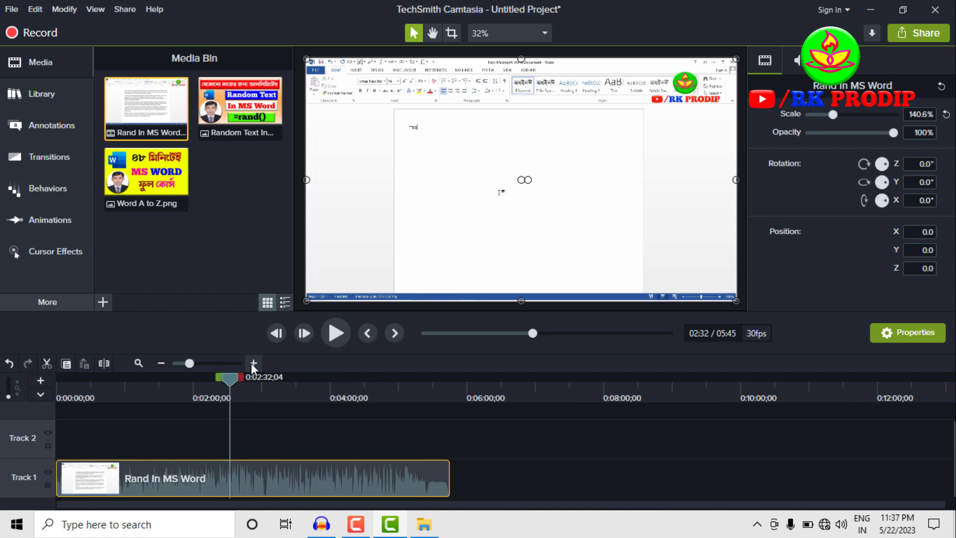
left_click(253, 363)
left_click(253, 363)
left_click(197, 362)
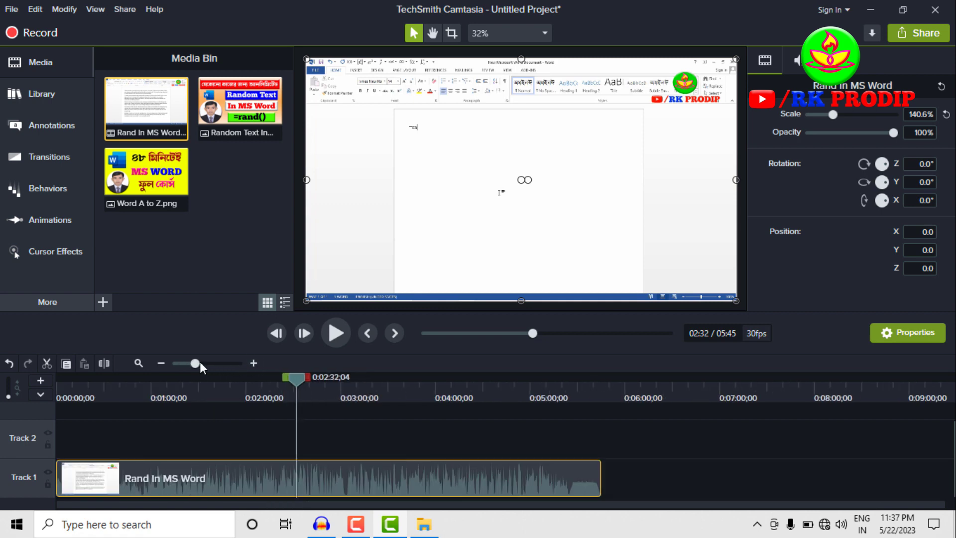
left_click_drag(198, 363, 240, 365)
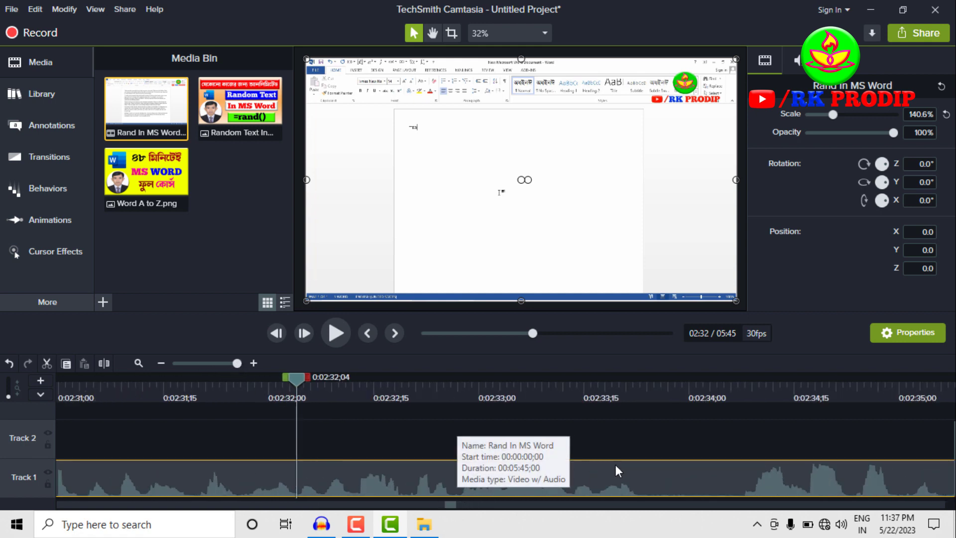
left_click(667, 393)
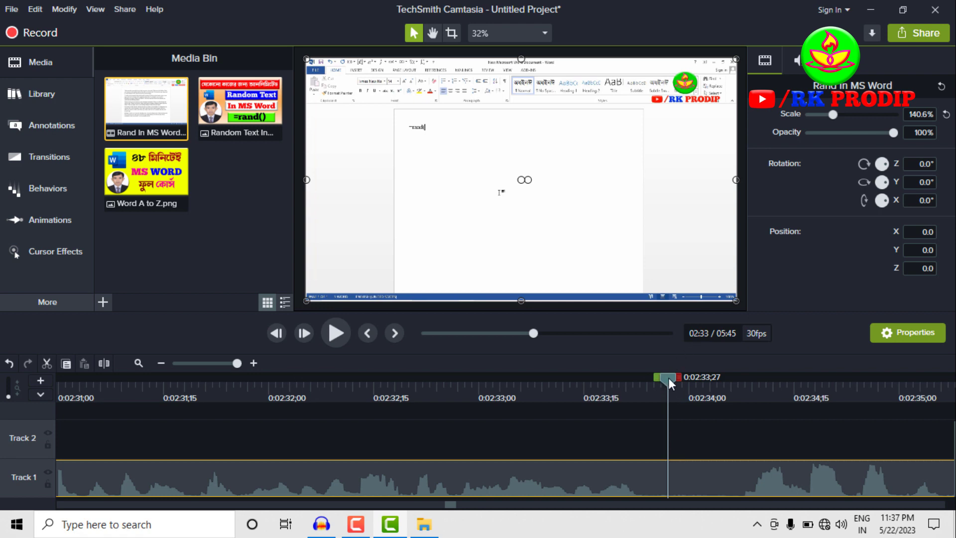
left_click_drag(669, 381, 661, 382)
left_click_drag(550, 387, 219, 391)
- Place the playhead at 0:02:00;17 on the Rand In MS Word clip, with the timeline magnified around that point
left_click(160, 363)
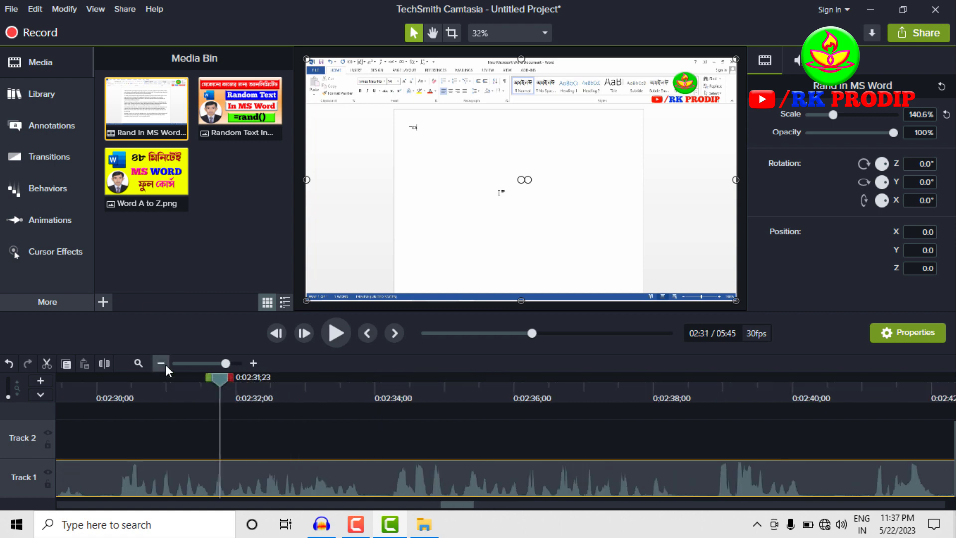
left_click_drag(219, 384, 3, 386)
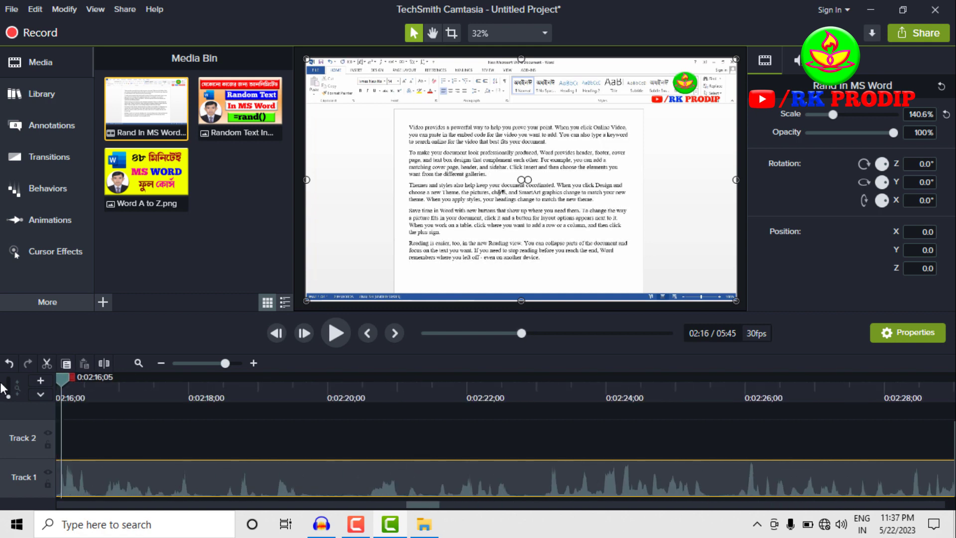
left_click(160, 363)
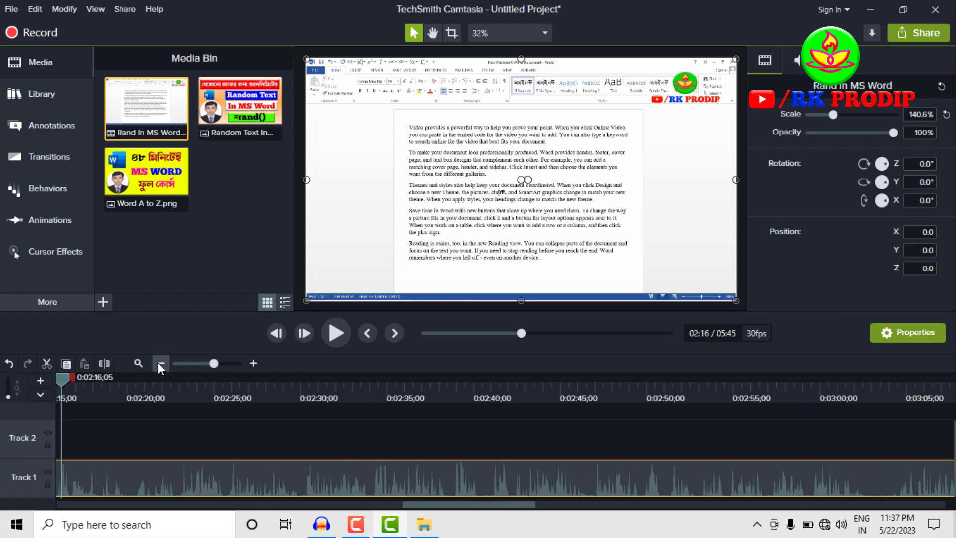
left_click(160, 363)
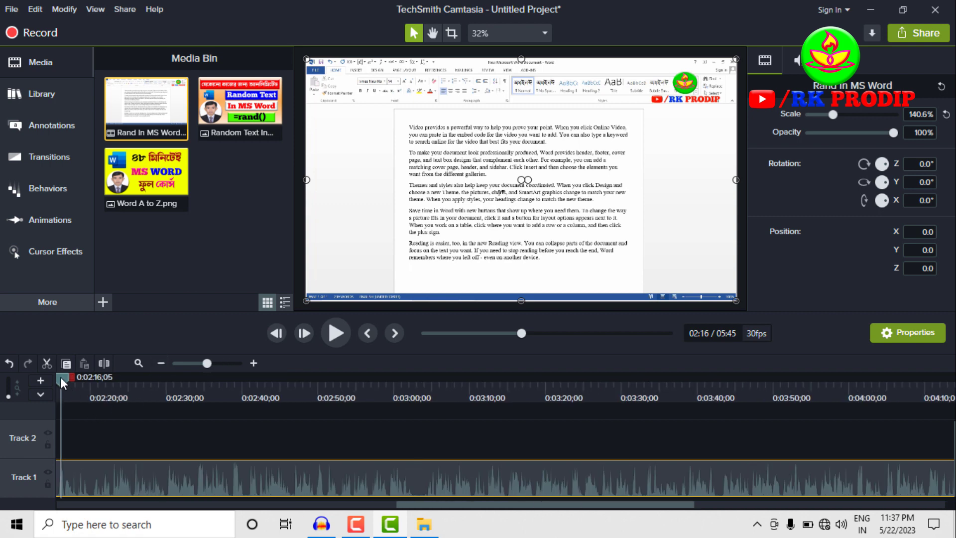
left_click_drag(60, 378, 192, 385)
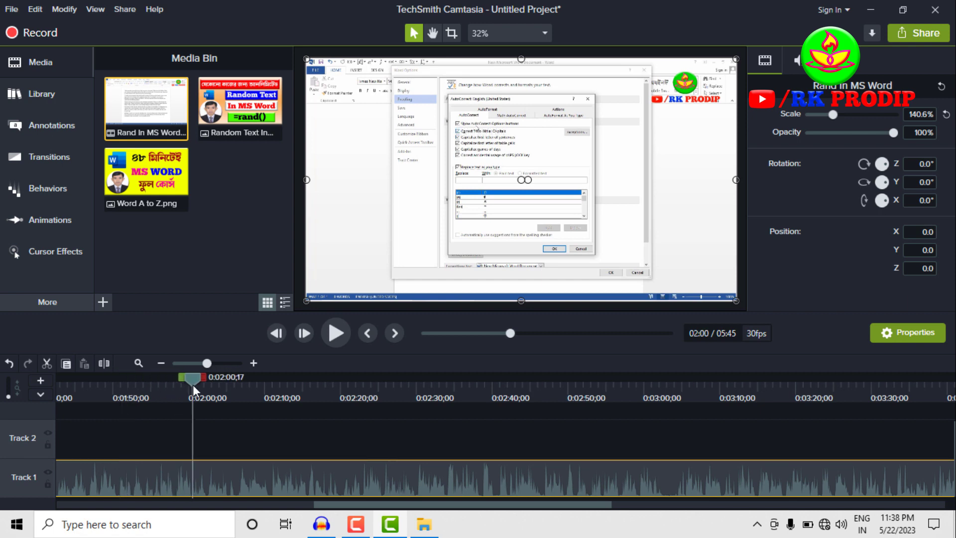
left_click(252, 364)
left_click(253, 363)
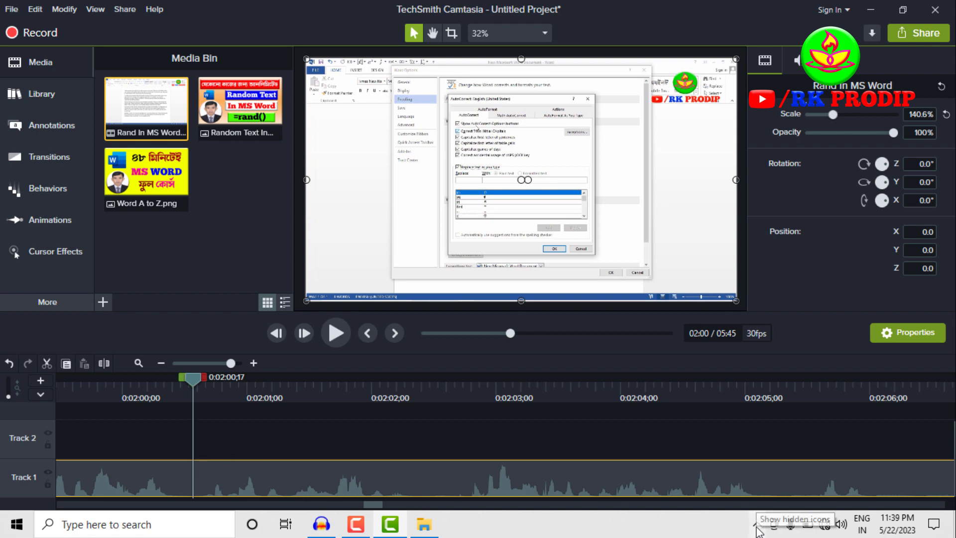
- Check which keyboard layout is active in Bijoy Bayanno and dismiss its options without changing them
left_click(757, 526)
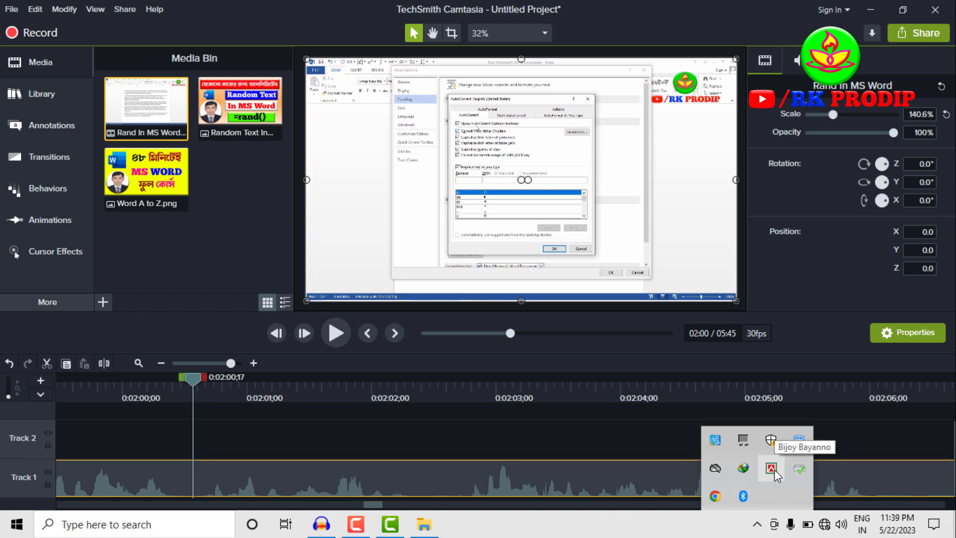
right_click(775, 470)
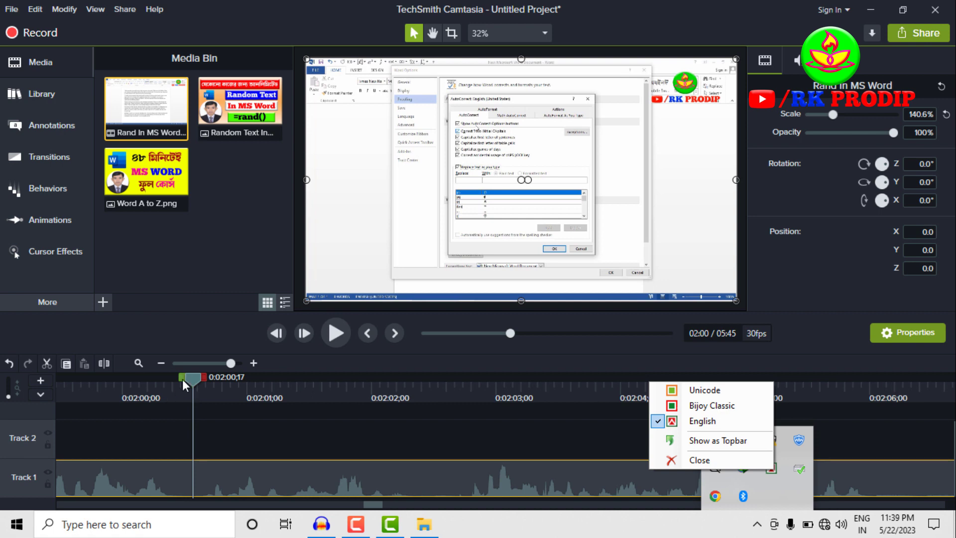
left_click(348, 436)
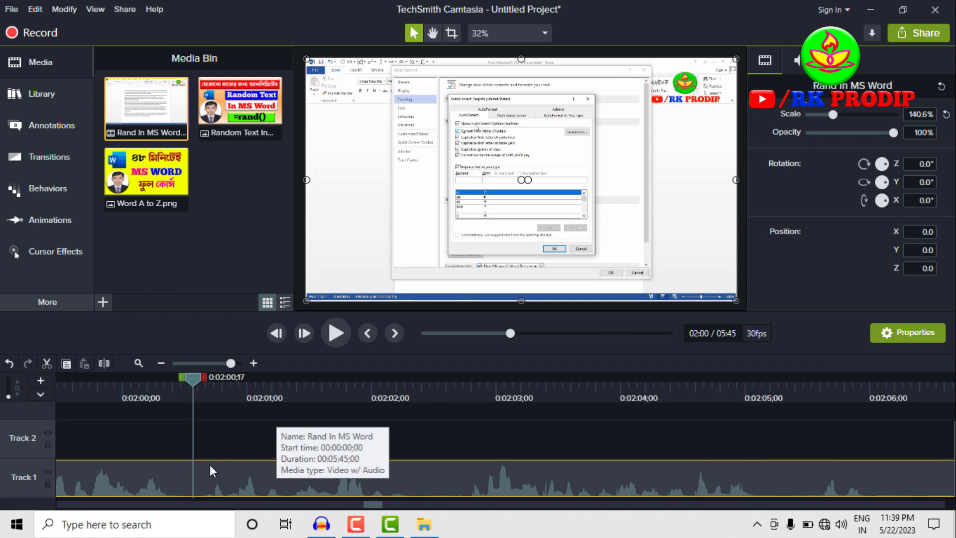
- Split the Rand In MS Word clip on Track 1 at the 0:02:00;17 playhead position
left_click(206, 439)
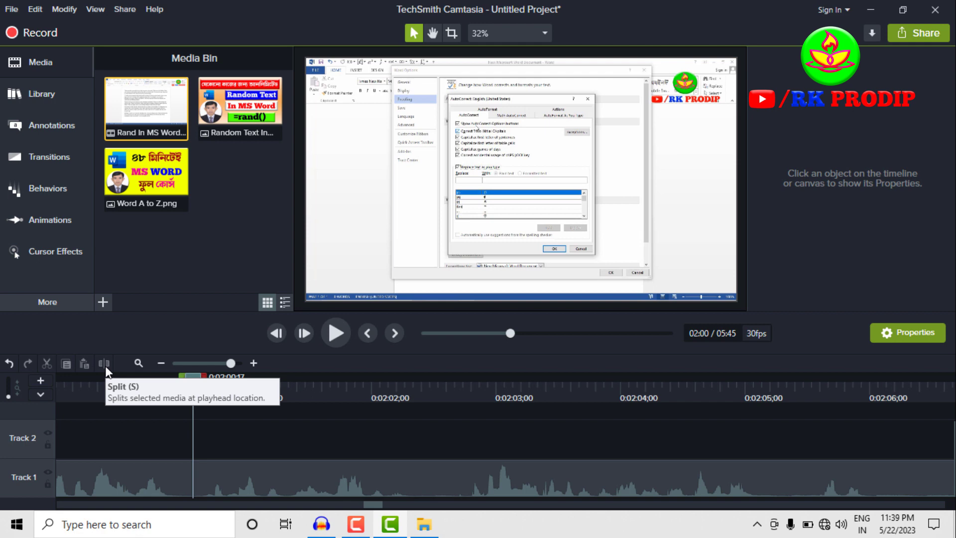
left_click(225, 482)
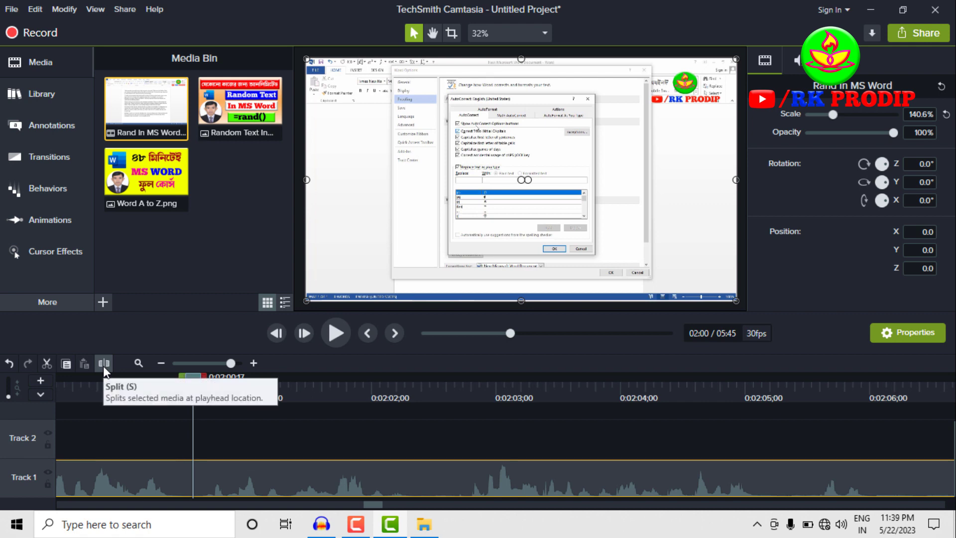
left_click(103, 366)
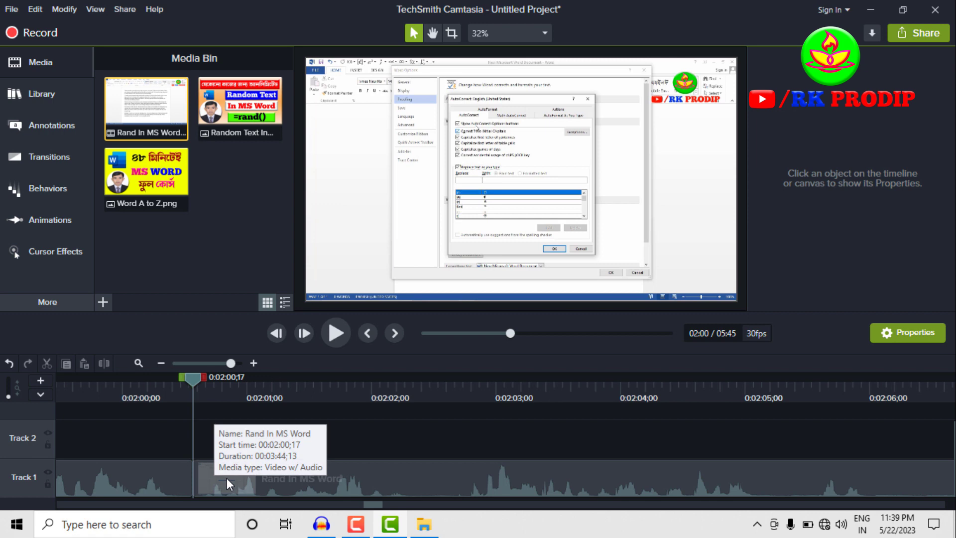
- Pull the second part of the split Rand In MS Word clip away from the first and delete it from Track 1
left_click_drag(226, 478, 314, 480)
mouse_move(168, 474)
left_mouse_down()
mouse_move(169, 441)
mouse_move(168, 485)
left_mouse_up()
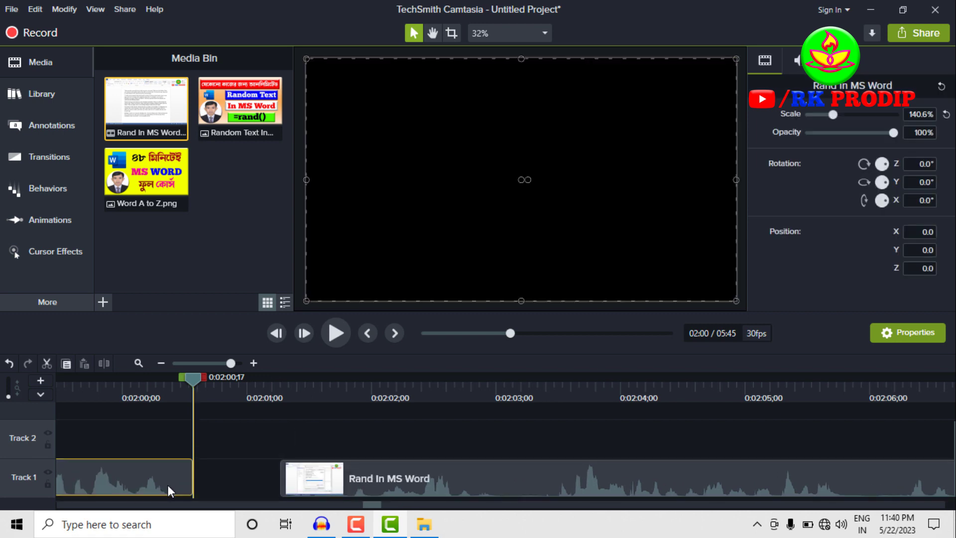
left_click_drag(357, 485, 325, 483)
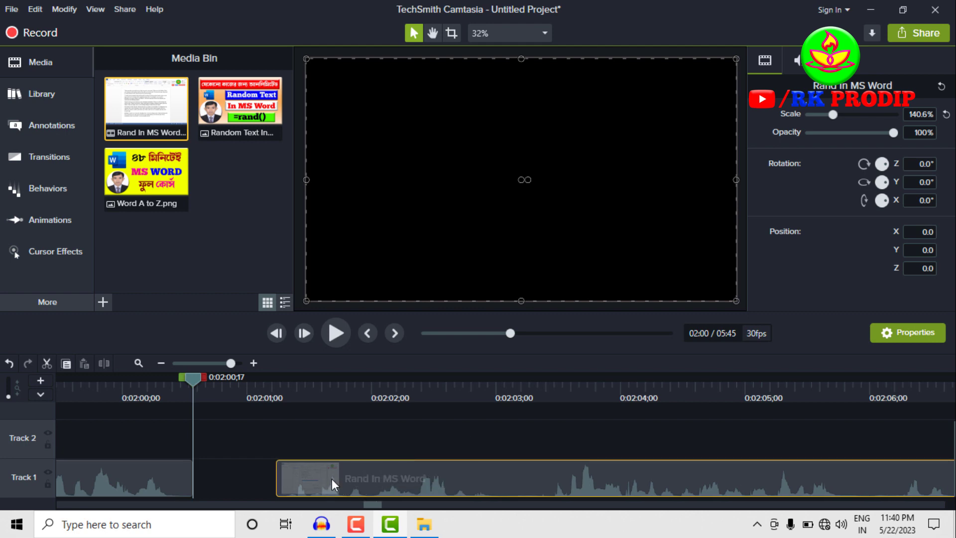
key("Delete")
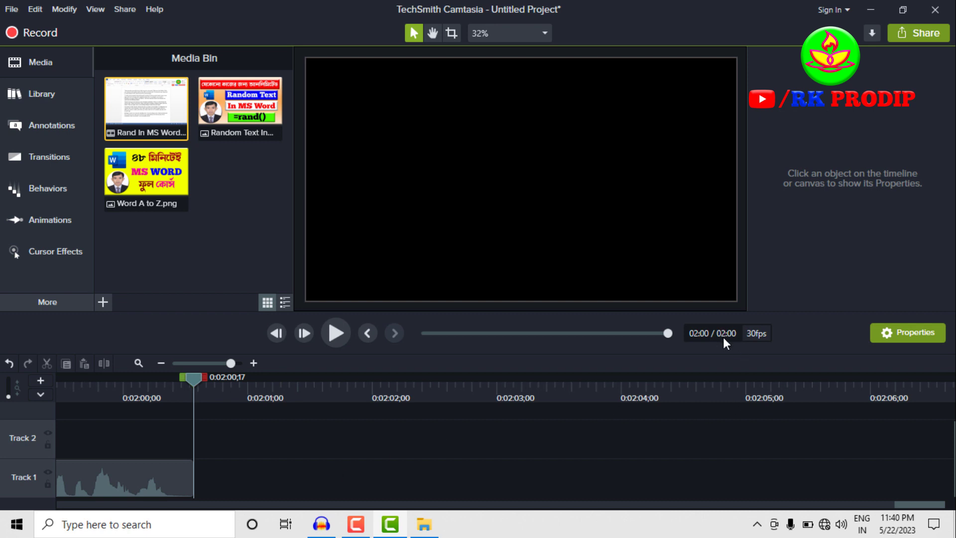
- Review the shortened Rand In MS Word clip on Track 1 by playing it from 0:00:04;07 and stopping playback
left_click_drag(914, 504, 65, 507)
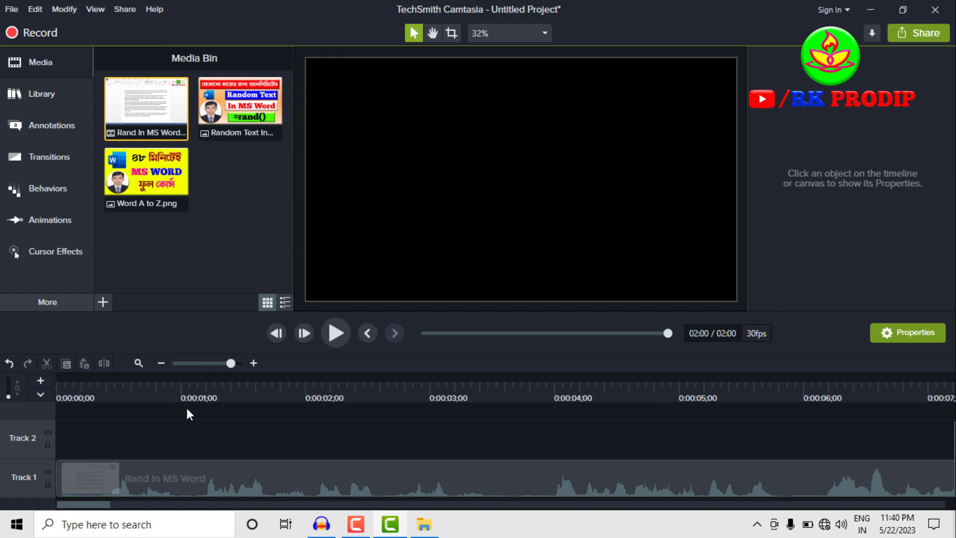
left_click(227, 359)
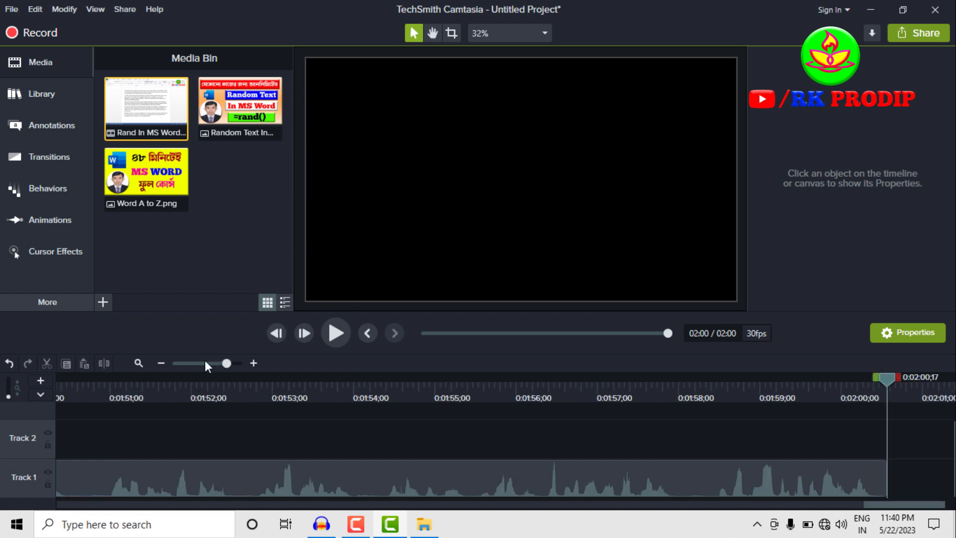
left_click(163, 362)
left_click(163, 362)
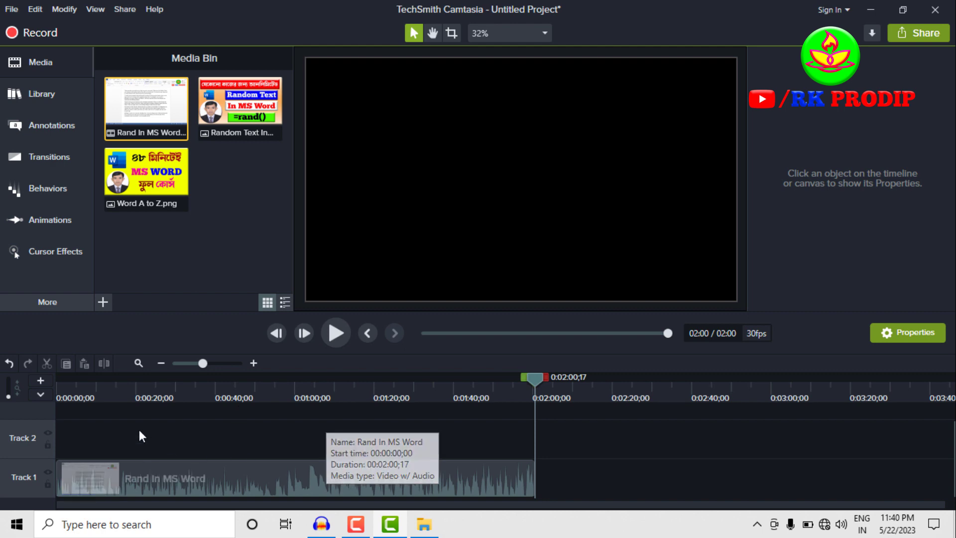
left_click(73, 396)
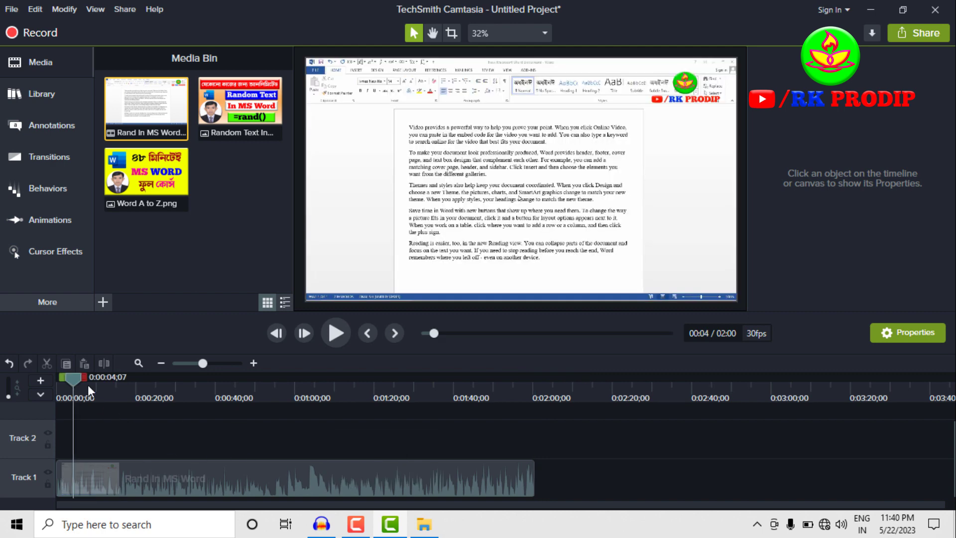
left_click(336, 332)
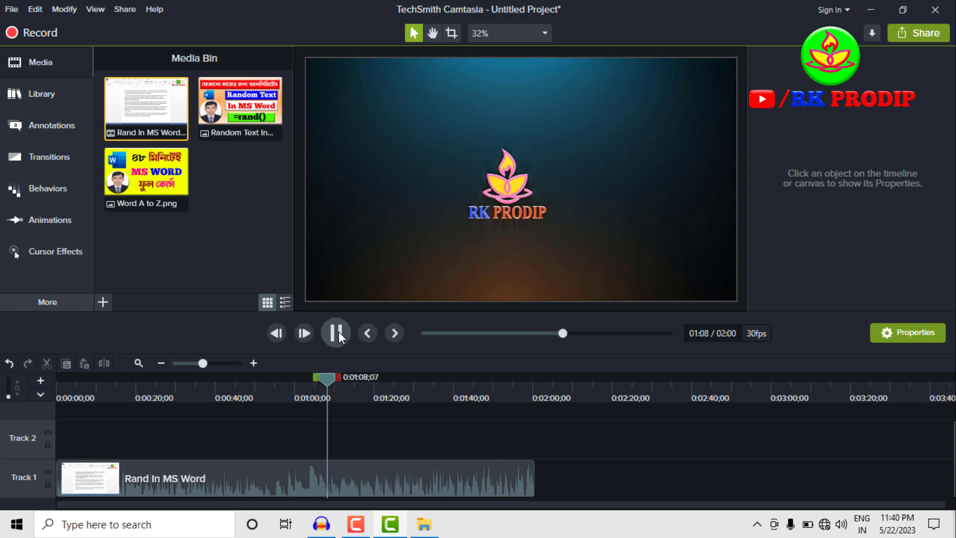
left_click(339, 332)
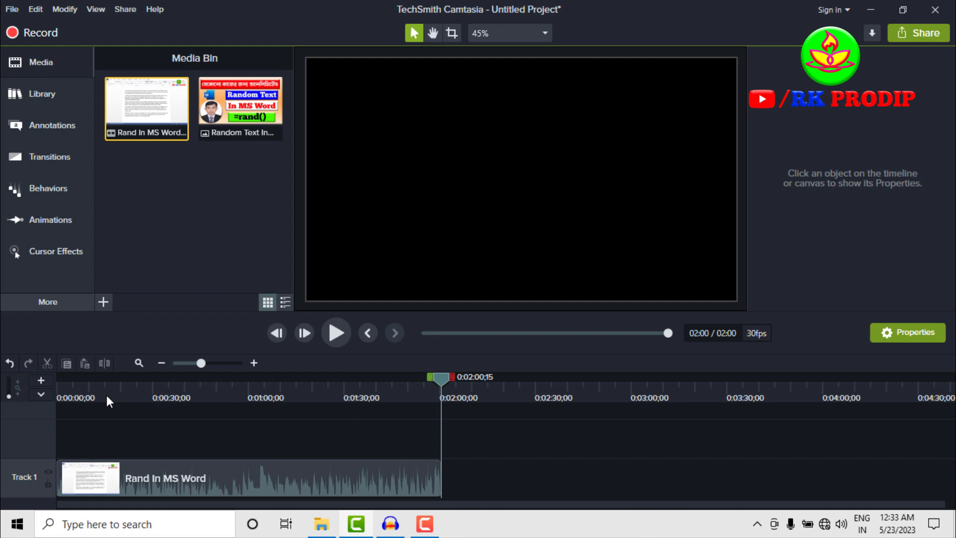
- Split the Rand In MS Word clip on Track 1 at 0:00:12;25
left_click(106, 393)
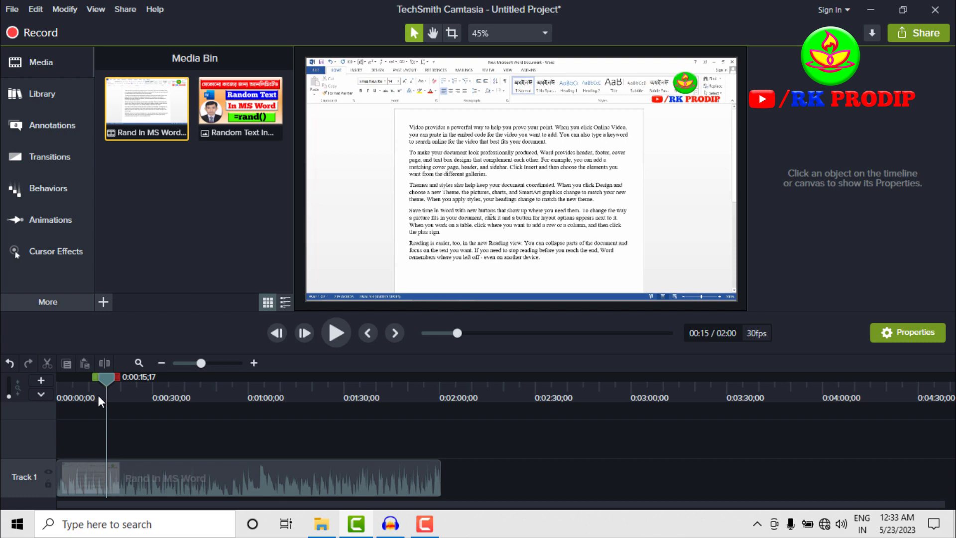
left_click(93, 396)
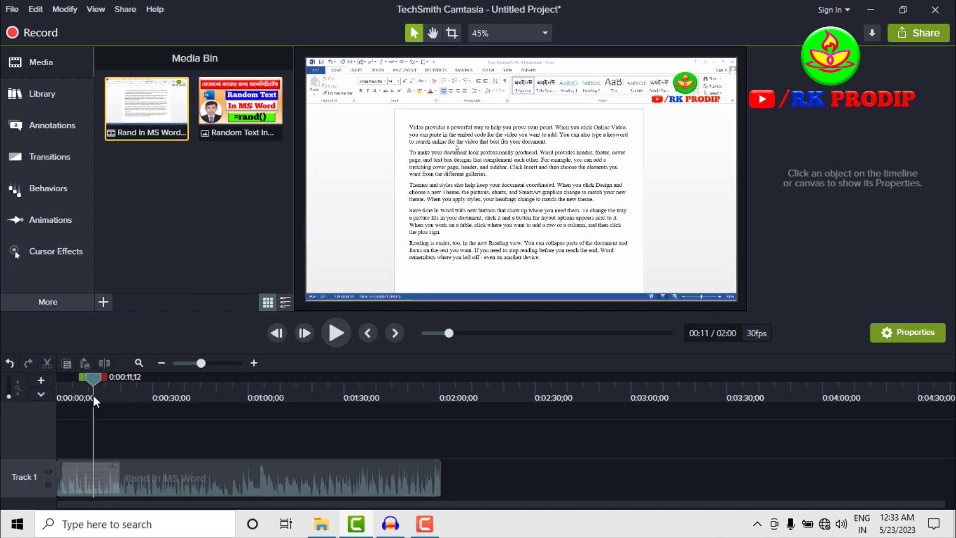
scroll(111, 406, "up", 3)
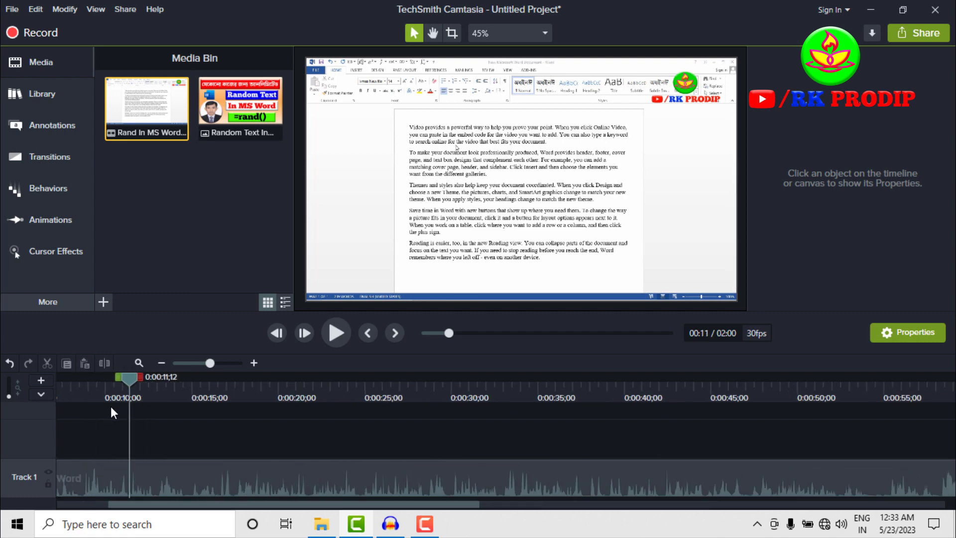
left_click_drag(169, 401, 176, 405)
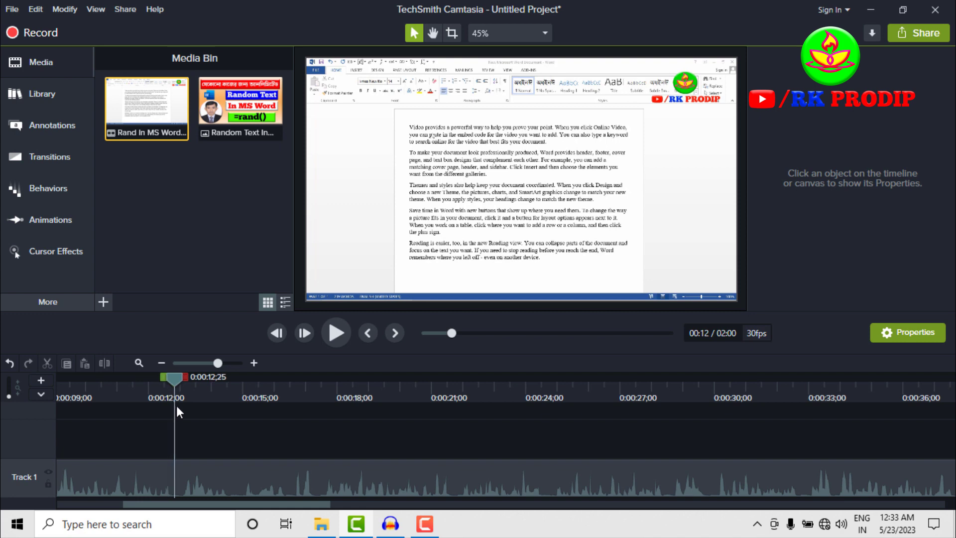
left_click(186, 482)
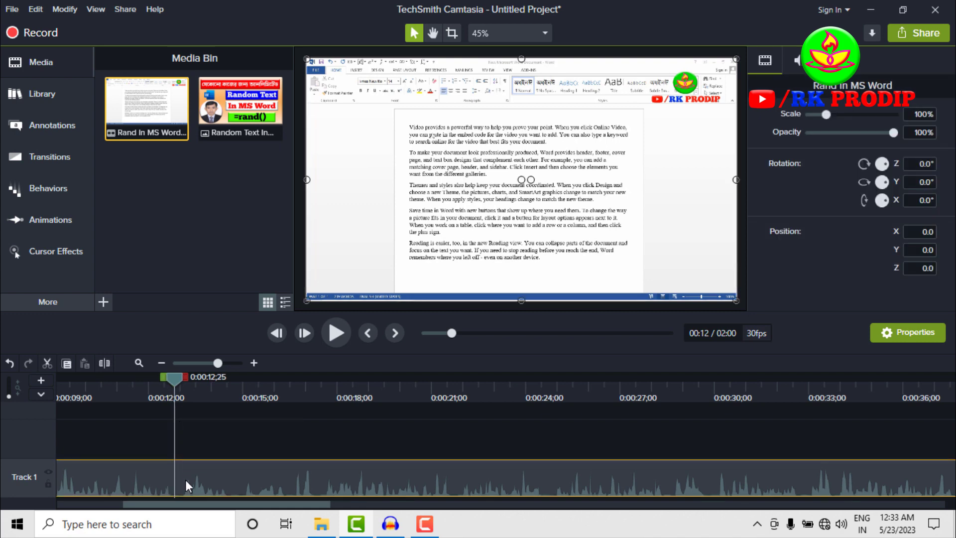
left_click(105, 364)
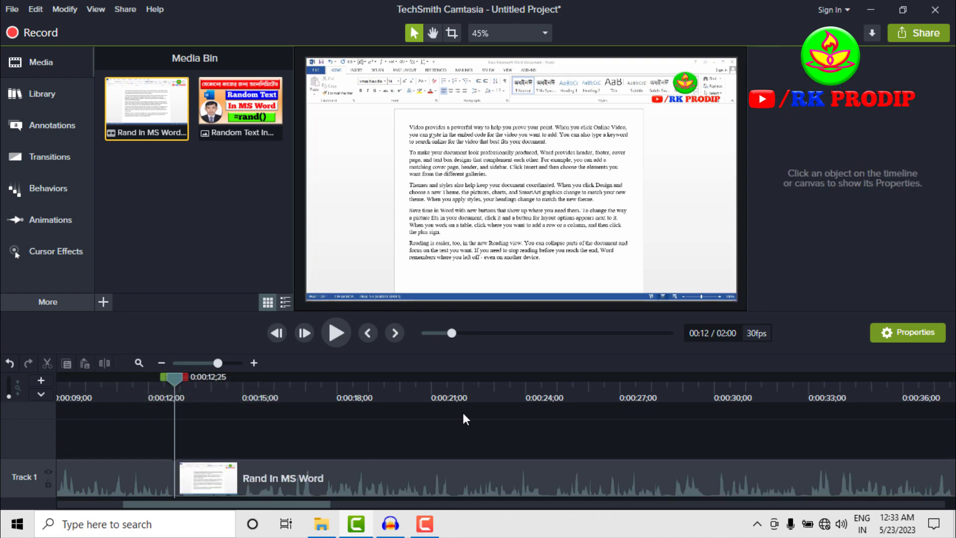
- Split the second part of the Rand In MS Word clip at 0:00:21;24
left_click(460, 394)
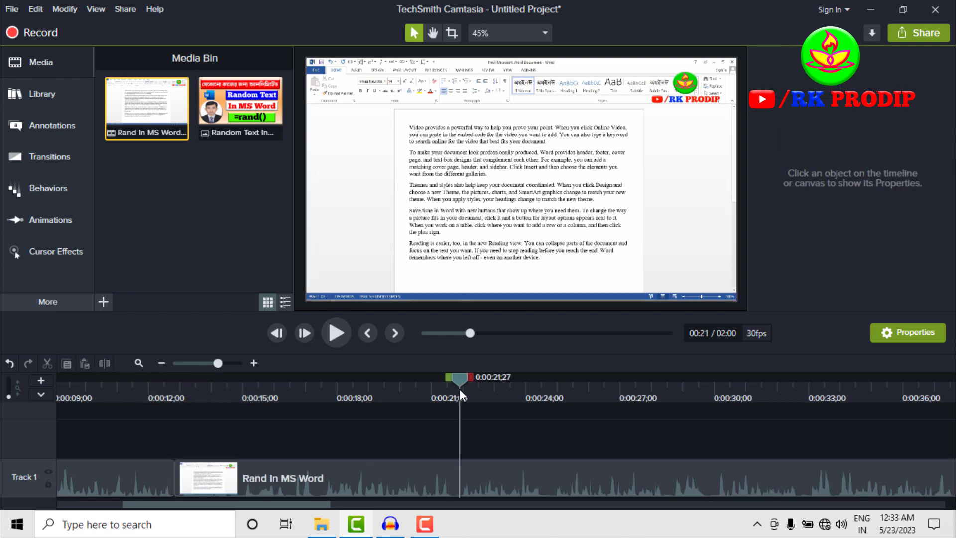
left_click(456, 390)
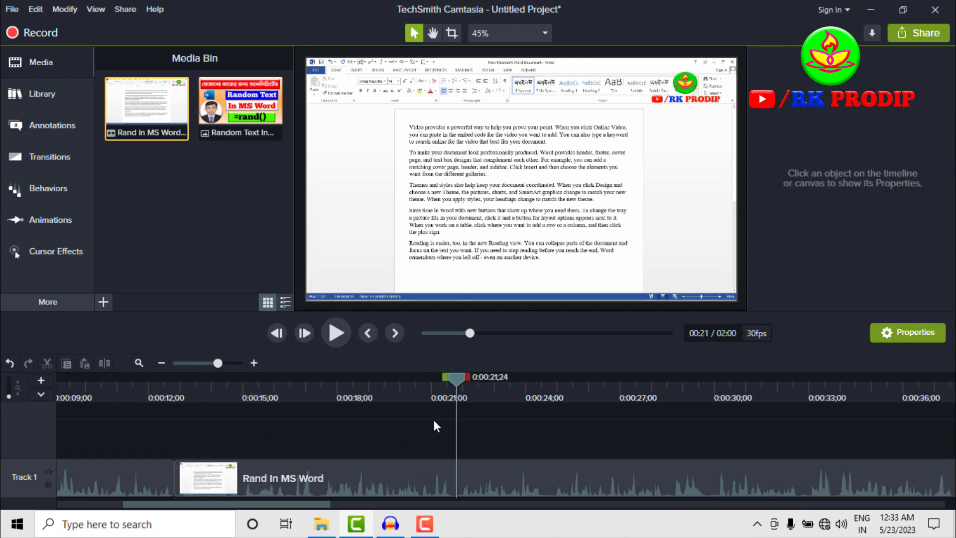
left_click(401, 476)
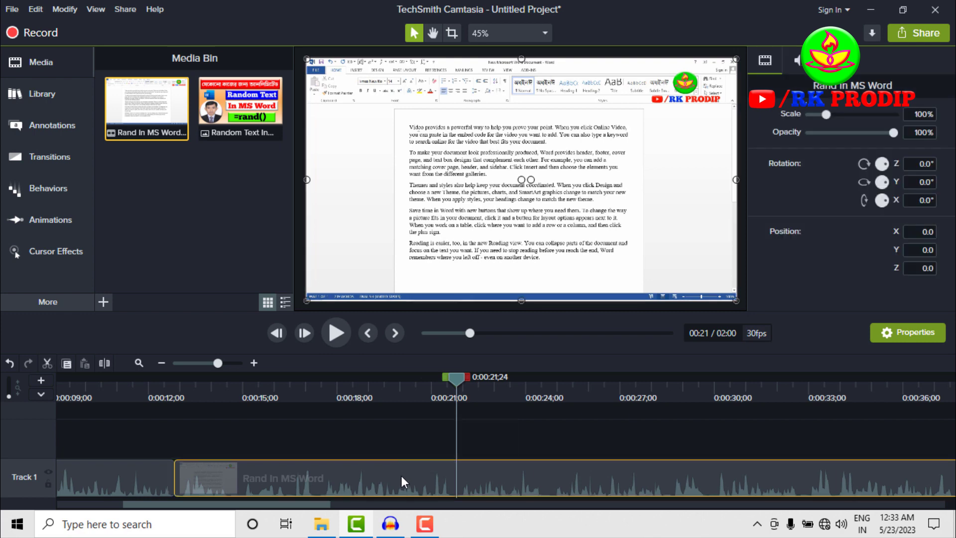
left_click(102, 363)
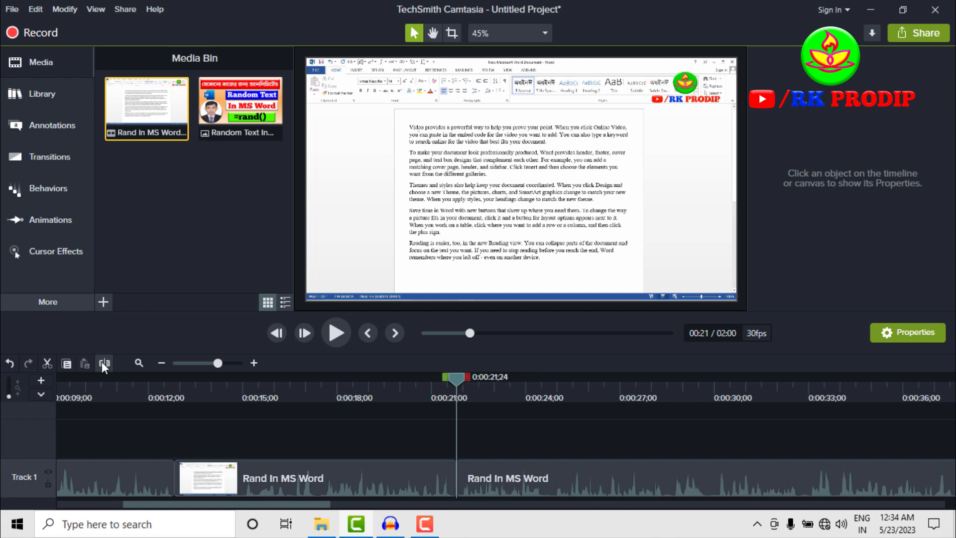
- Cut the middle Rand In MS Word segment, between 0:00:12;25 and 0:00:21;24, from Track 1
left_click(254, 476)
mouse_move(289, 476)
left_mouse_down()
mouse_move(295, 439)
mouse_move(290, 474)
mouse_move(276, 471)
left_mouse_up()
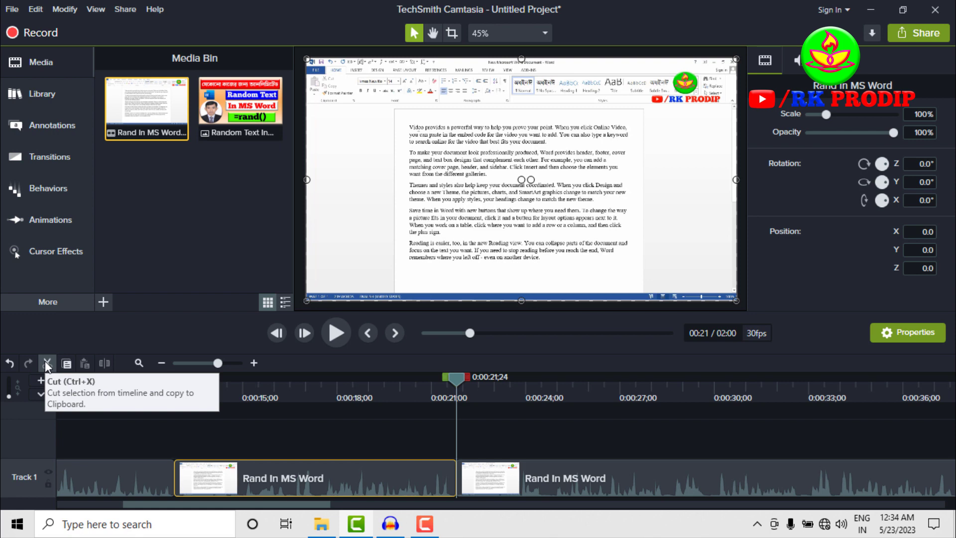
left_click(46, 363)
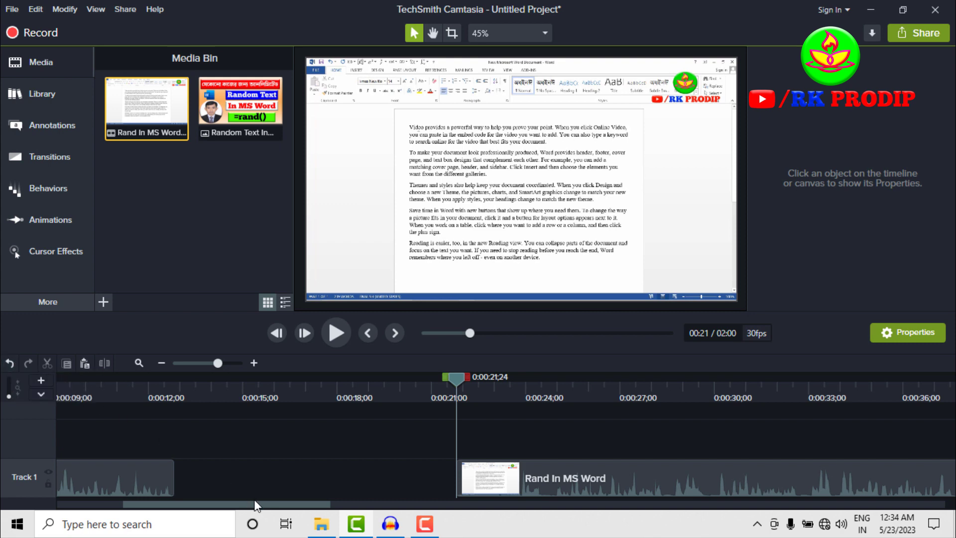
- Undo the cut of the middle segment, redo it, and undo it again
key("ctrl+z")
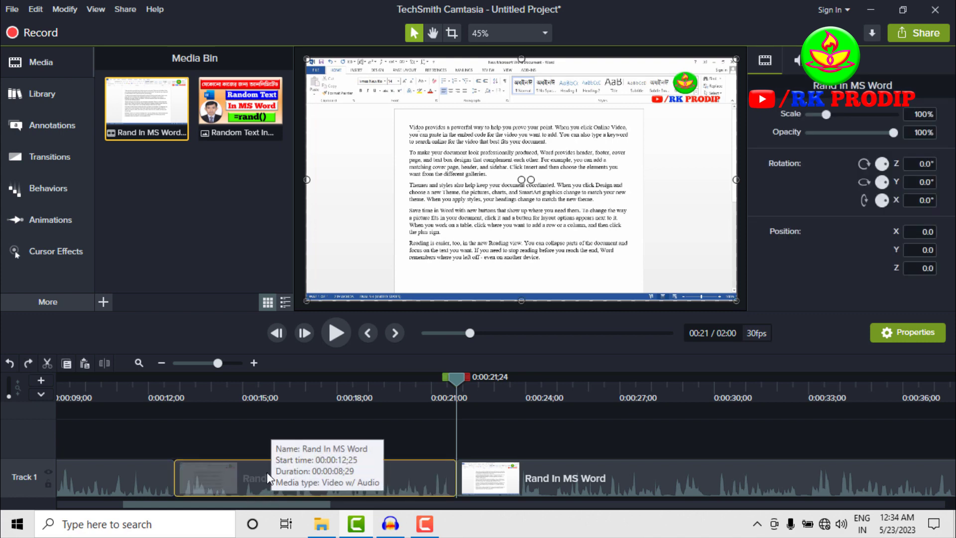
left_click(34, 362)
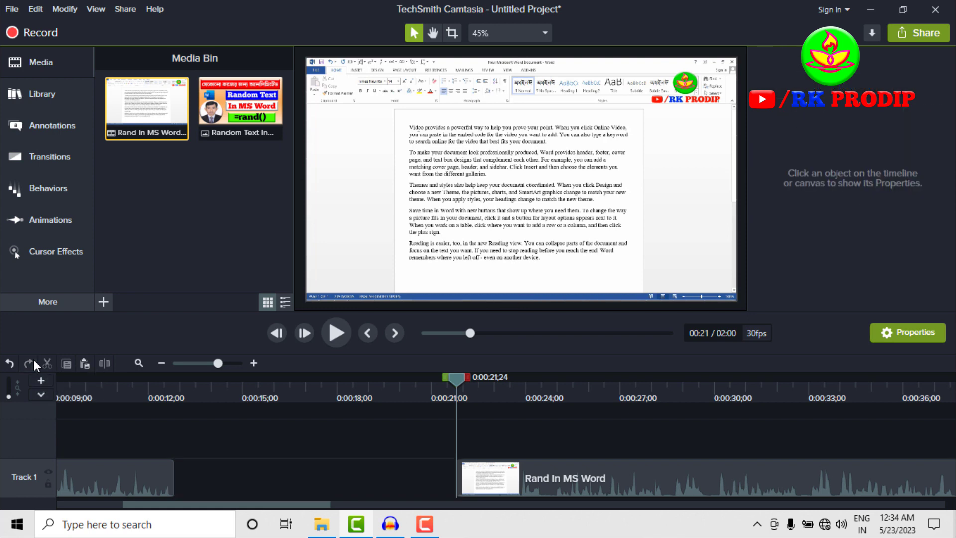
left_click(8, 363)
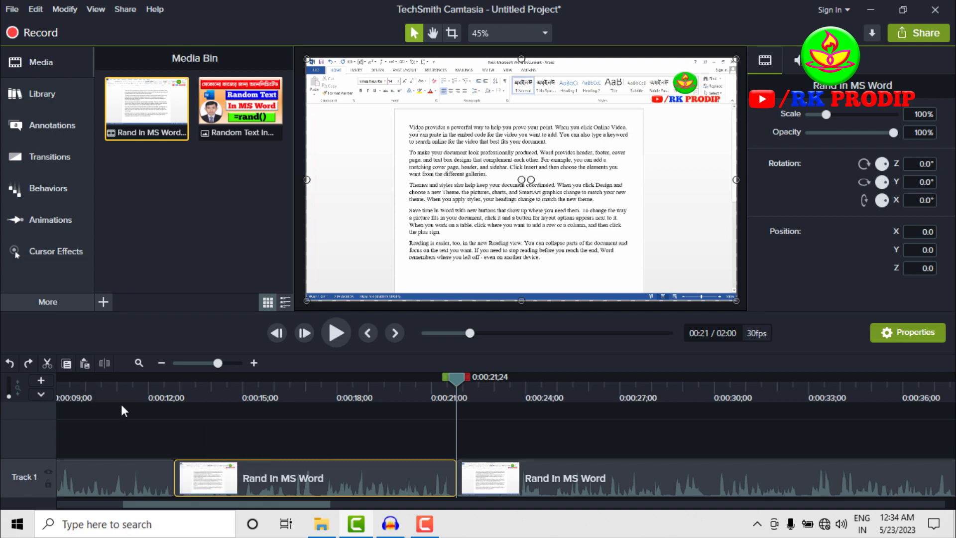
- Copy the middle Rand In MS Word segment and paste the copy at 0:00:24;27
left_click(66, 363)
left_click_drag(456, 379, 553, 381)
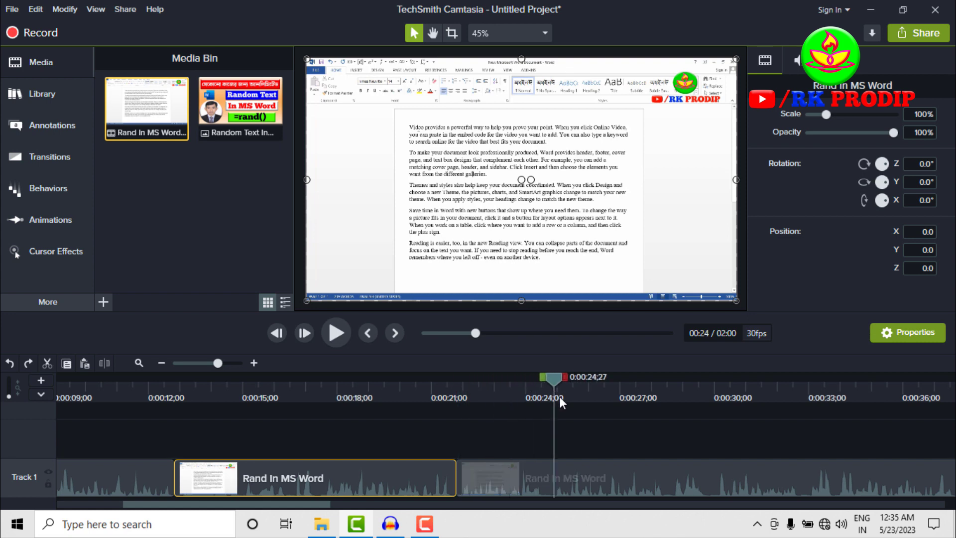
left_click(88, 361)
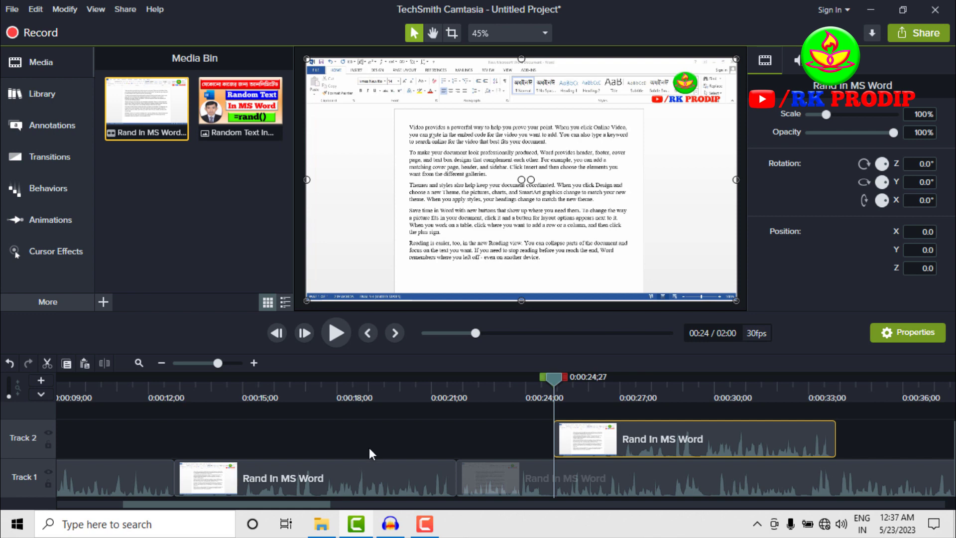
- Delete every segment after the first Rand In MS Word part on Track 1, including the pasted copy on Track 2
left_click(364, 479)
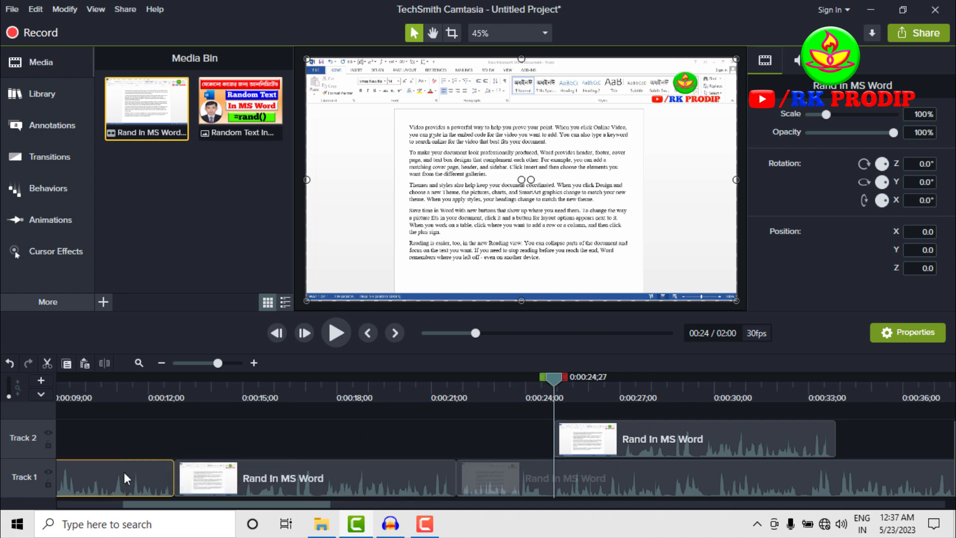
scroll(131, 467, "left", 5)
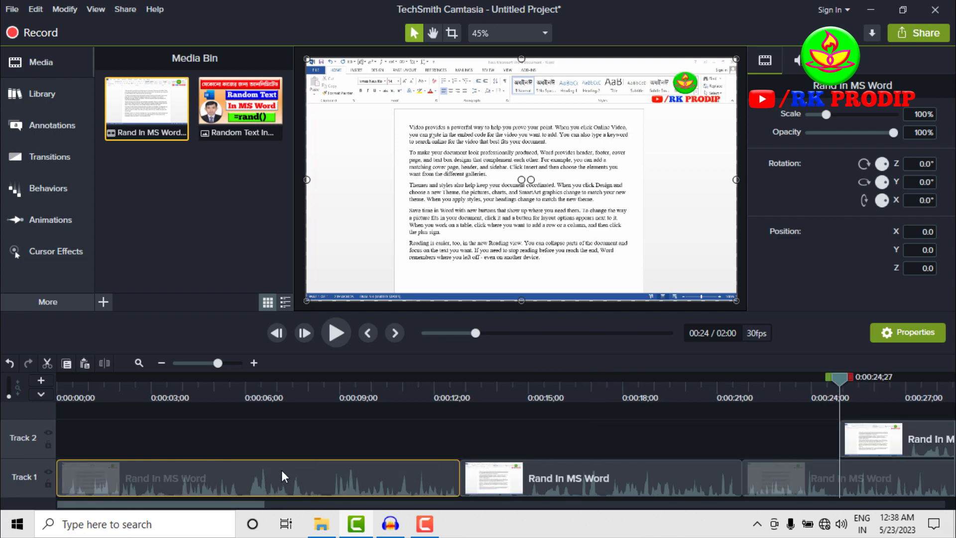
left_click(518, 445)
left_click_drag(511, 435, 946, 493)
key("Delete")
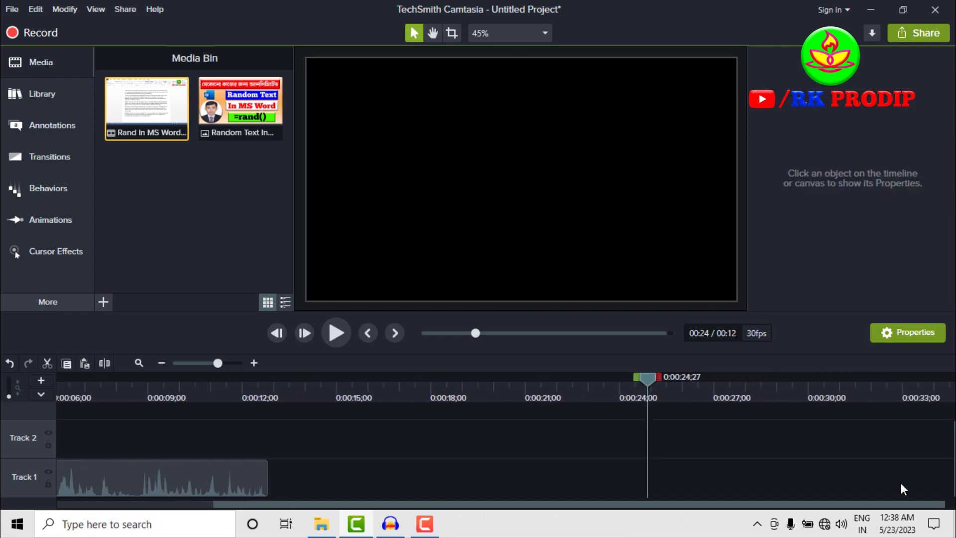
- Separate the audio and video of the remaining Rand In MS Word clip, with the playhead placed at 0:00:06;12
left_click_drag(520, 508, 211, 509)
left_click(217, 482)
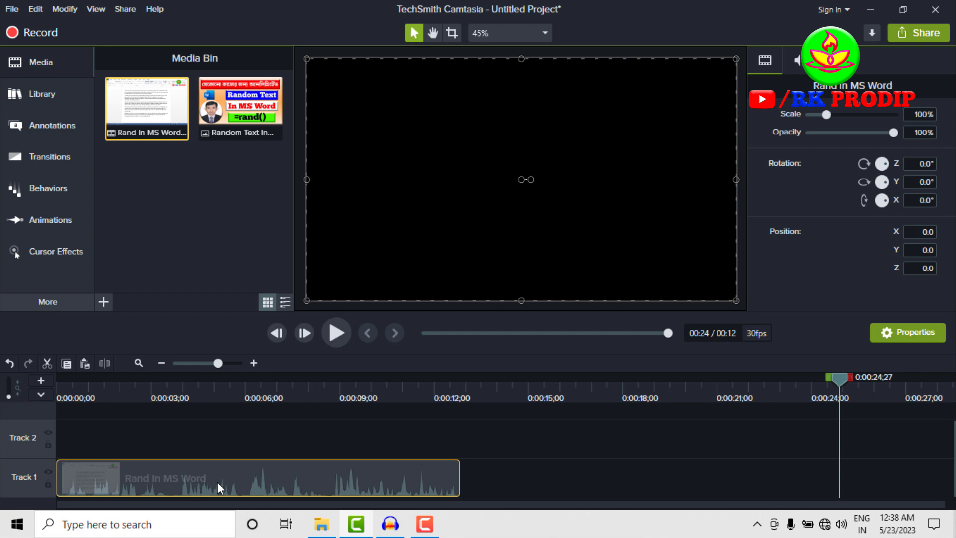
left_click(258, 392)
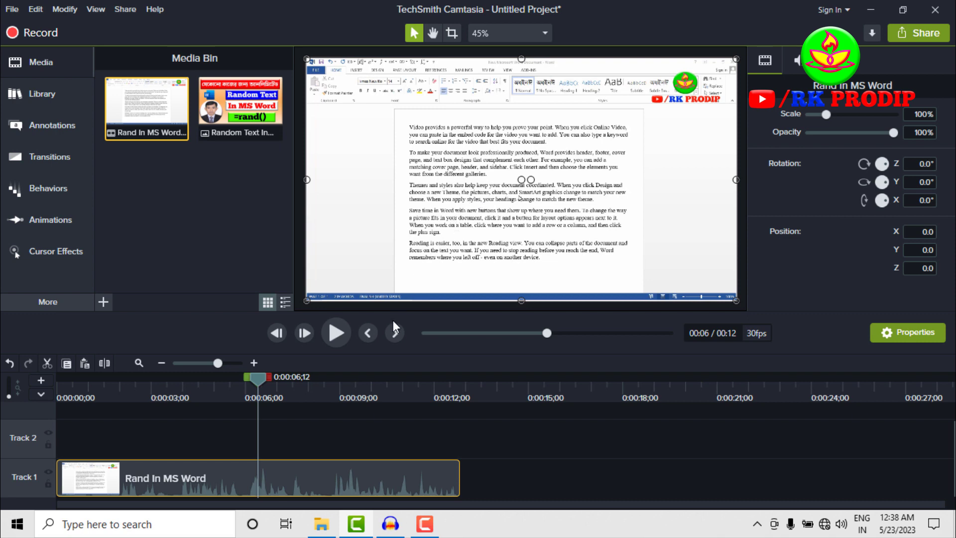
left_click_drag(345, 477, 203, 475)
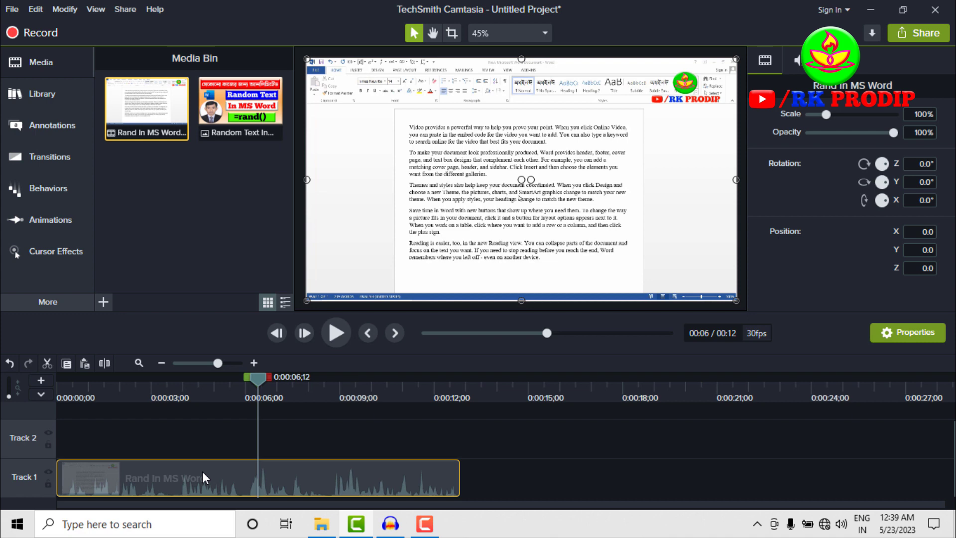
right_click(202, 475)
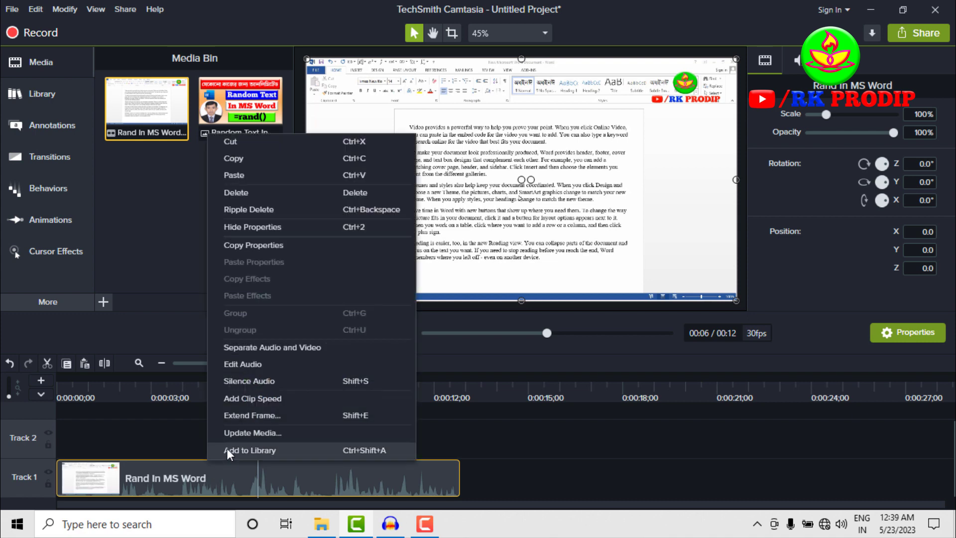
left_click(261, 348)
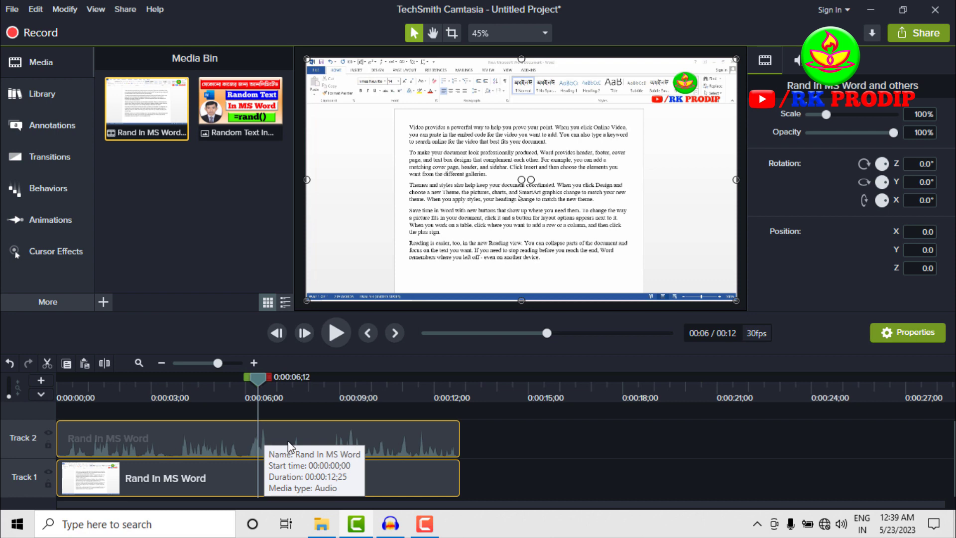
left_click(492, 443)
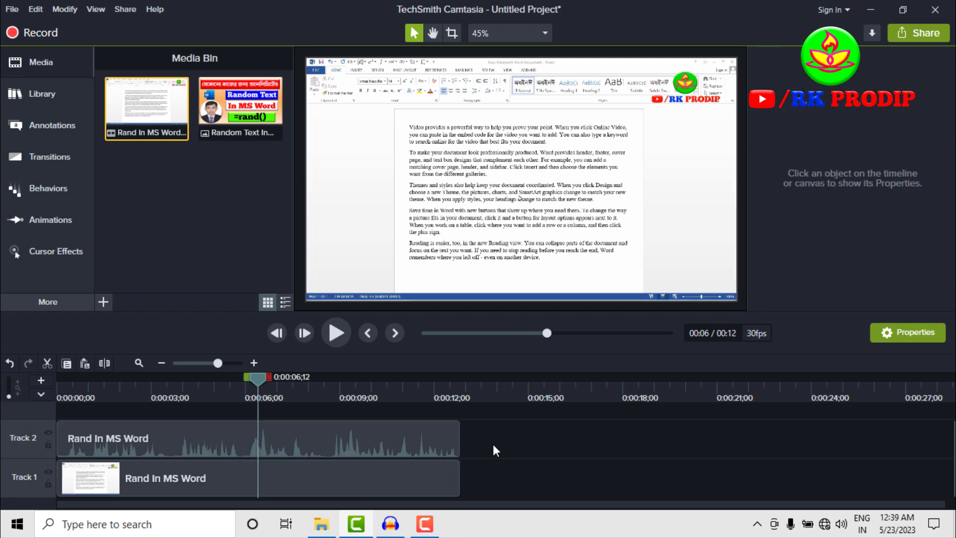
- Select the separated audio clip on Track 2 and increase that track's height to enlarge its waveform
left_click(384, 443)
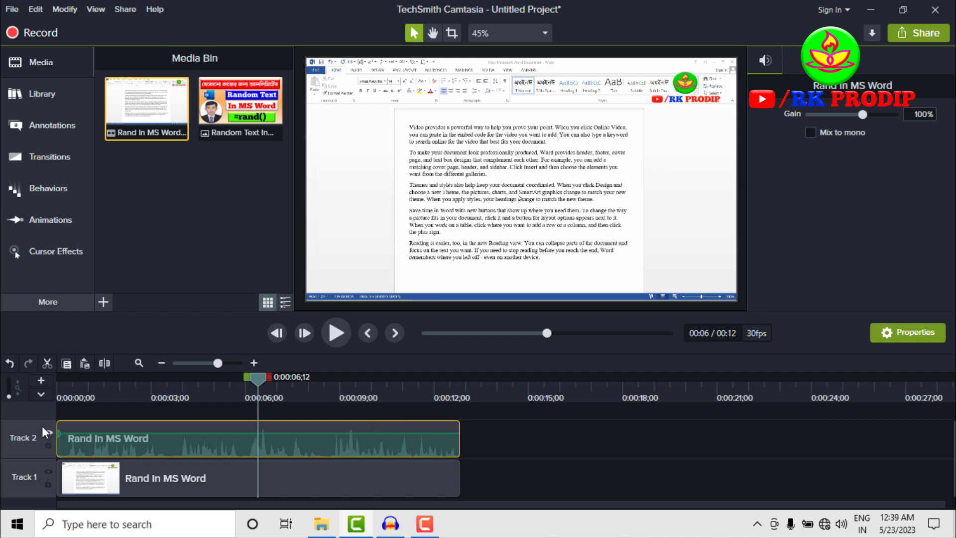
left_click_drag(39, 420, 43, 393)
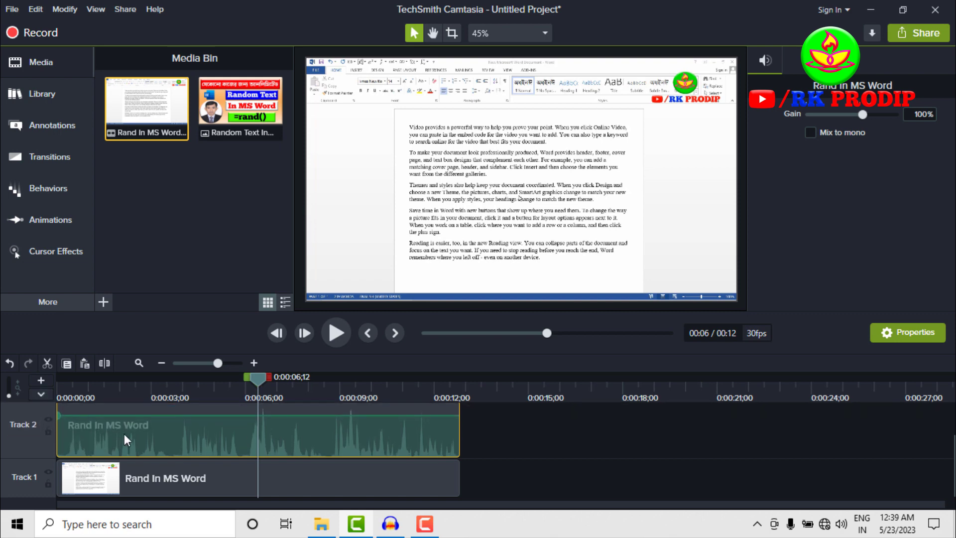
scroll(125, 463, "up", 1)
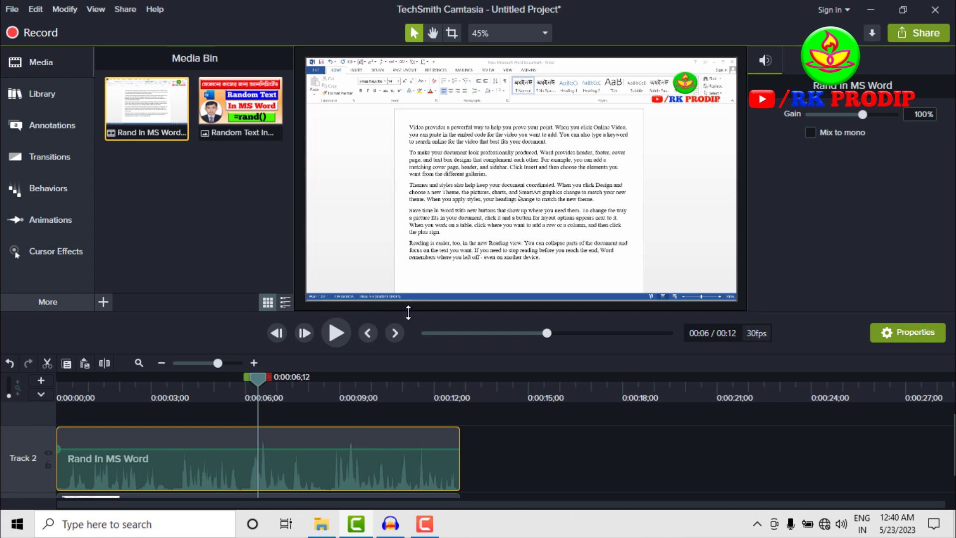
- Enlarge the timeline area, place the playhead at 0:00:06;02, and vary Track 2's height, ending at a compact size
left_click_drag(409, 313, 416, 261)
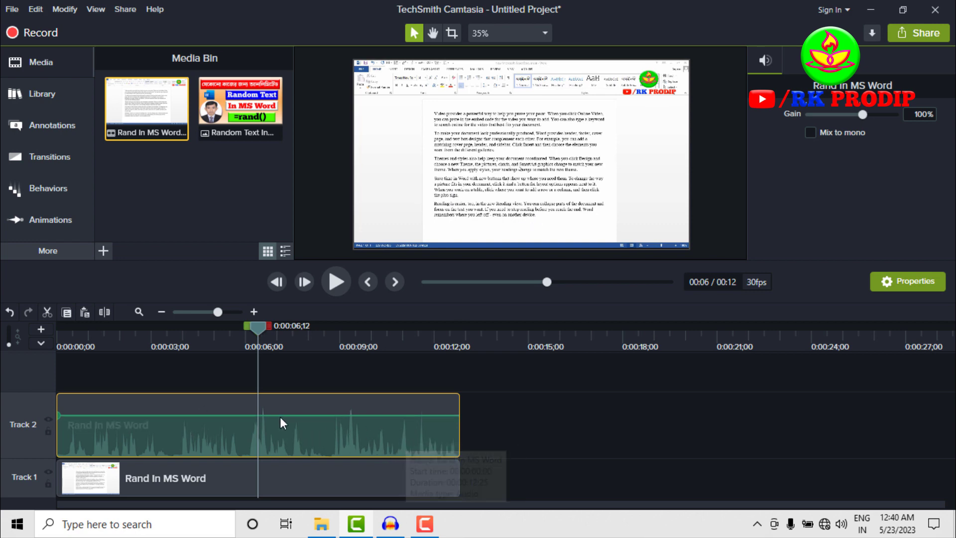
left_click(248, 339)
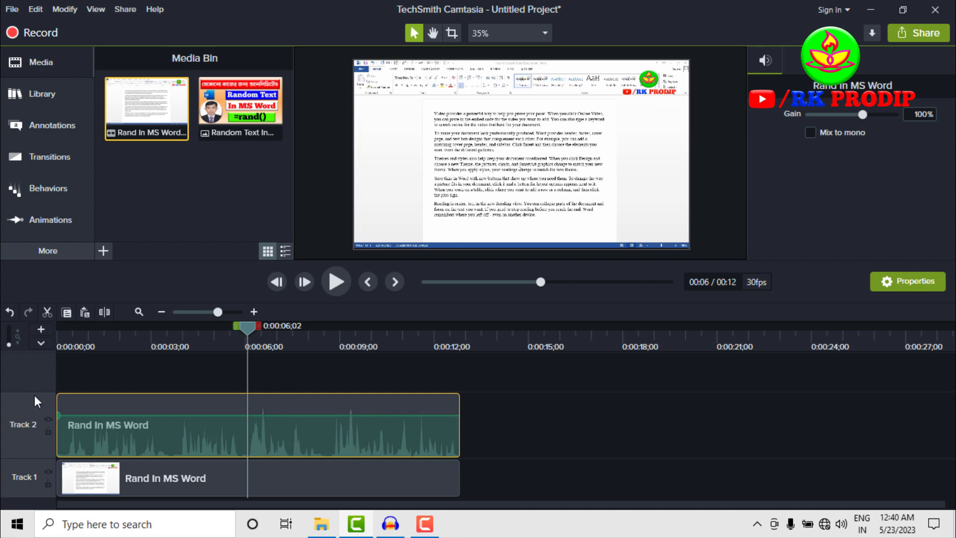
left_click_drag(37, 393, 33, 442)
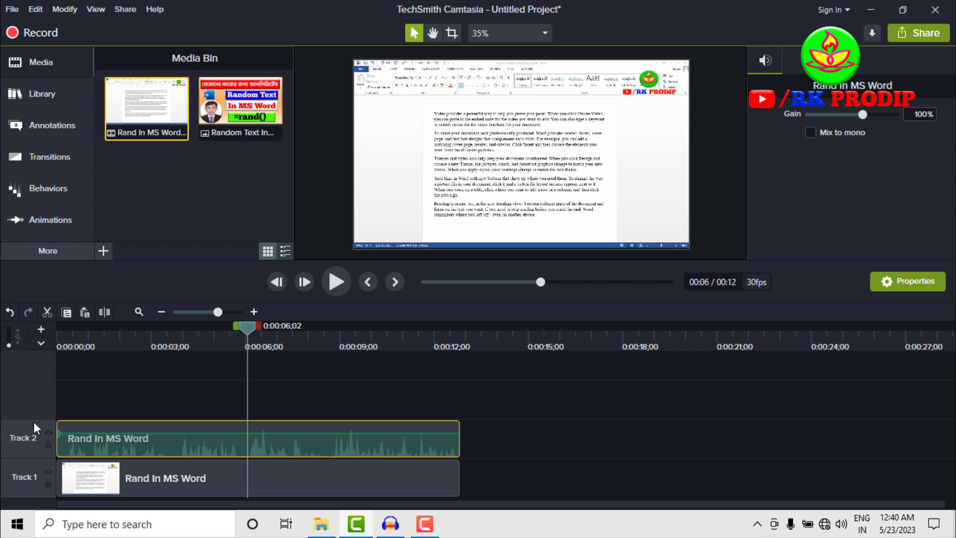
left_click_drag(34, 422, 36, 357)
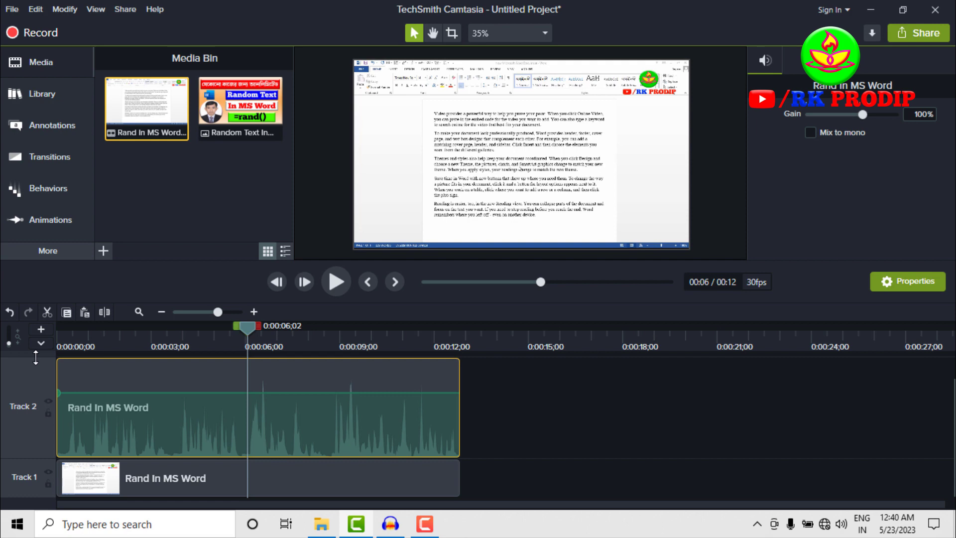
left_click_drag(36, 357, 30, 421)
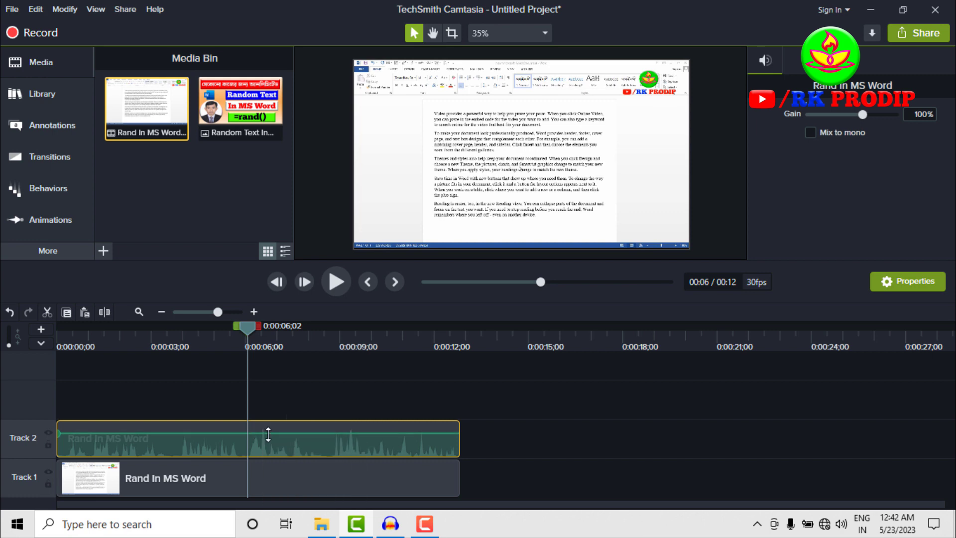
- Lower the Track 2 audio clip's volume line, raise it to 235%, and bring it back to its starting level
mouse_move(268, 435)
left_mouse_down()
mouse_move(269, 425)
mouse_move(273, 452)
mouse_move(273, 438)
left_mouse_up()
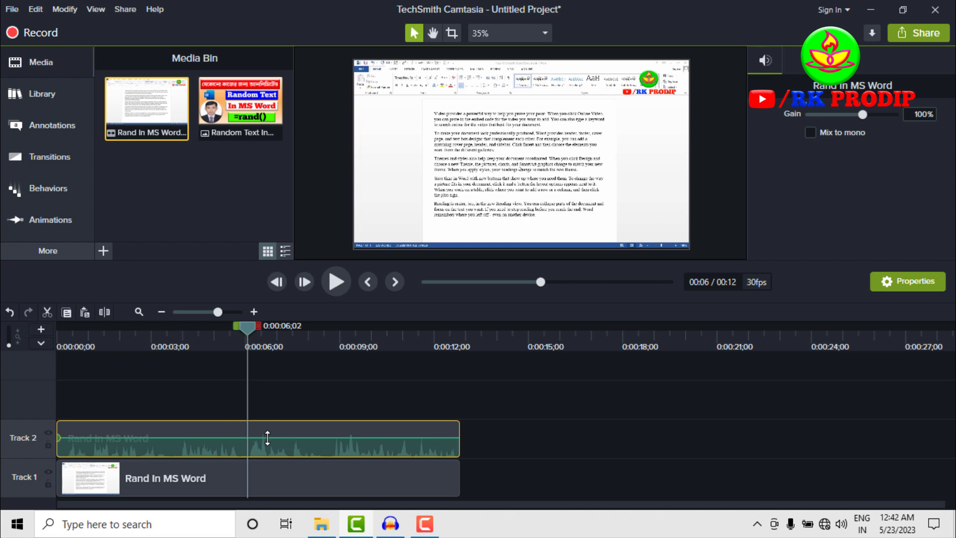
left_click(101, 438)
left_click_drag(101, 438, 100, 433)
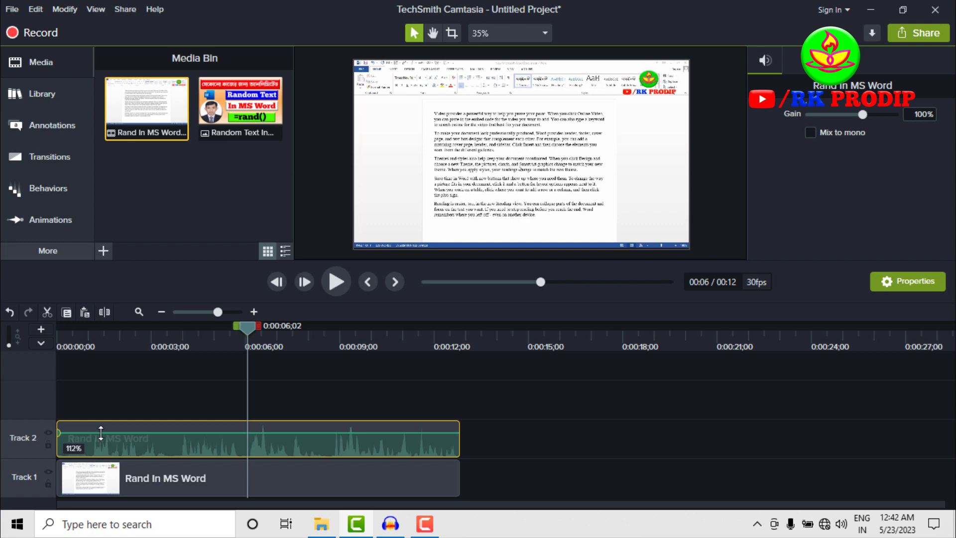
left_click_drag(101, 434, 105, 433)
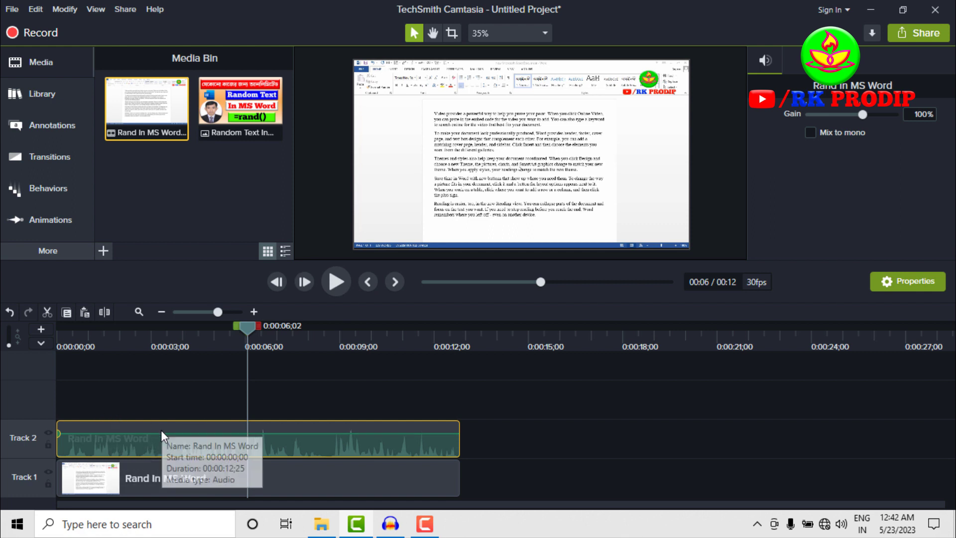
left_click_drag(160, 432, 160, 429)
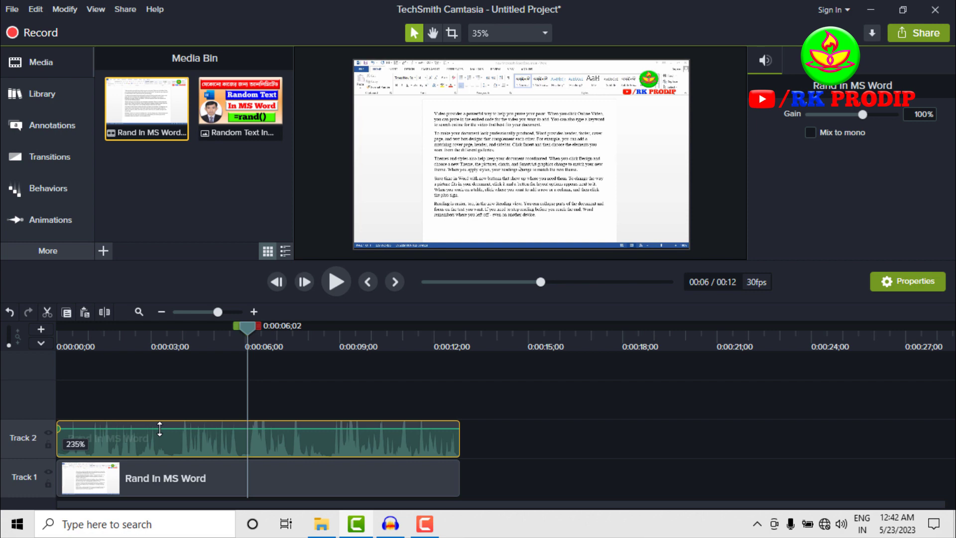
left_click_drag(160, 428, 160, 429)
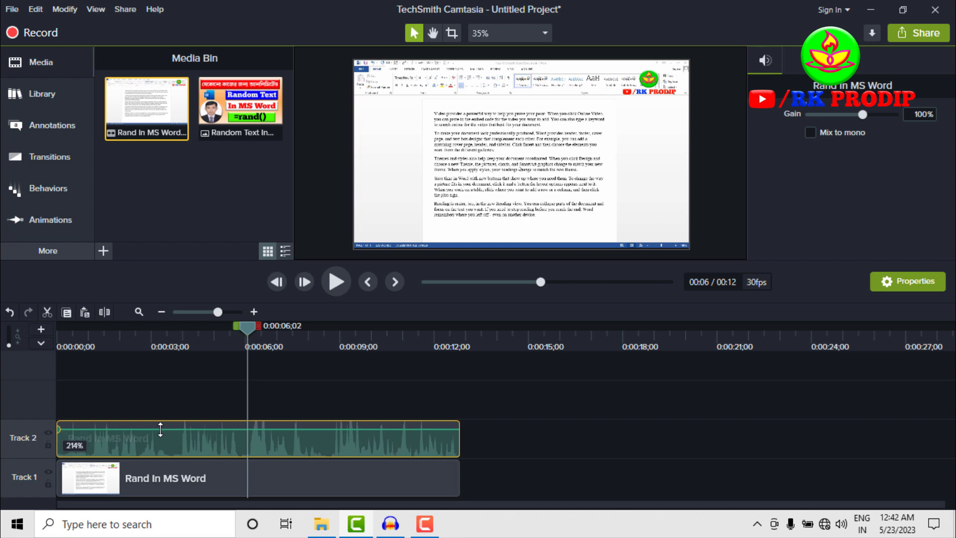
left_click_drag(160, 430, 160, 432)
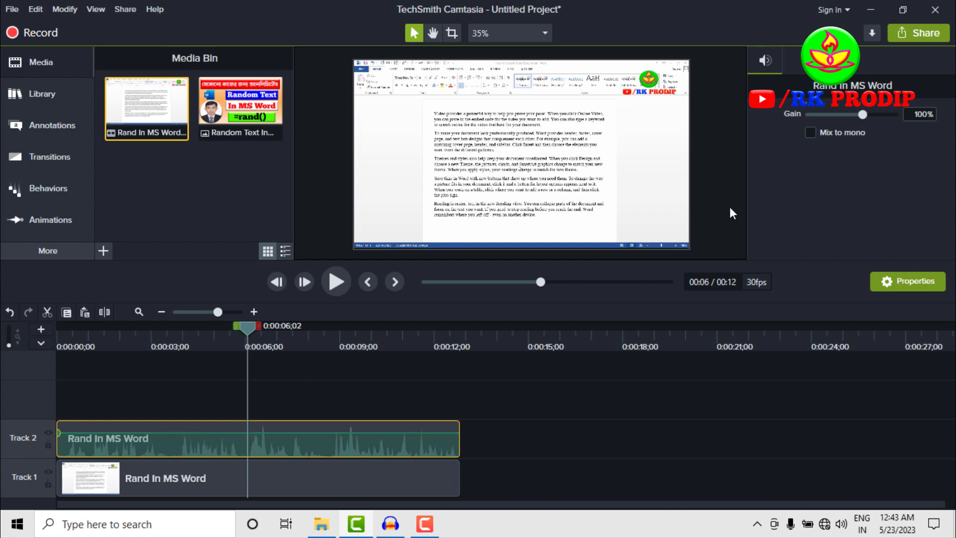
- Set the gain of the Track 2 audio clip to 120%
mouse_move(861, 115)
left_mouse_down()
mouse_move(821, 114)
mouse_move(882, 116)
mouse_move(857, 118)
left_mouse_up()
left_click(919, 116)
key("Return")
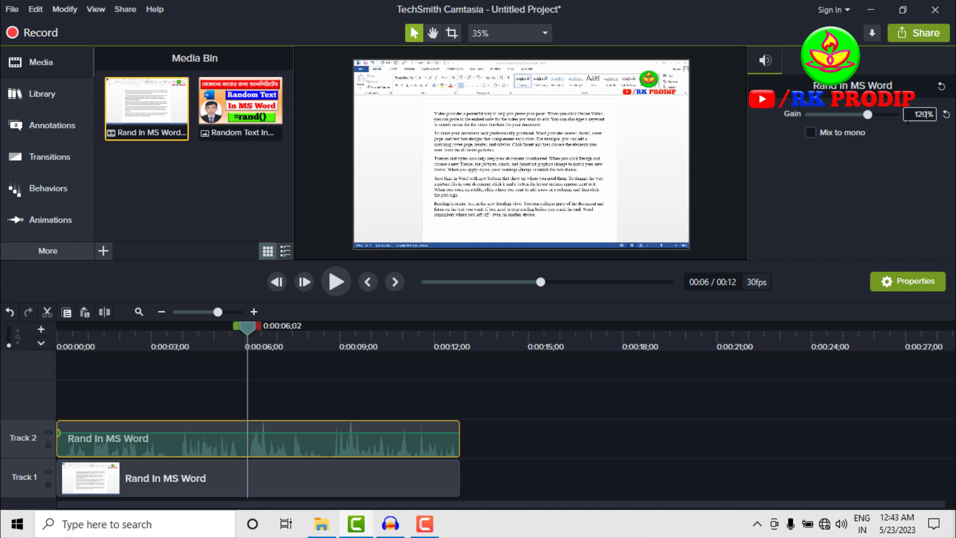
- Lower the volume line on the Track 2 audio clip and raise it back to its former level
left_click(214, 435)
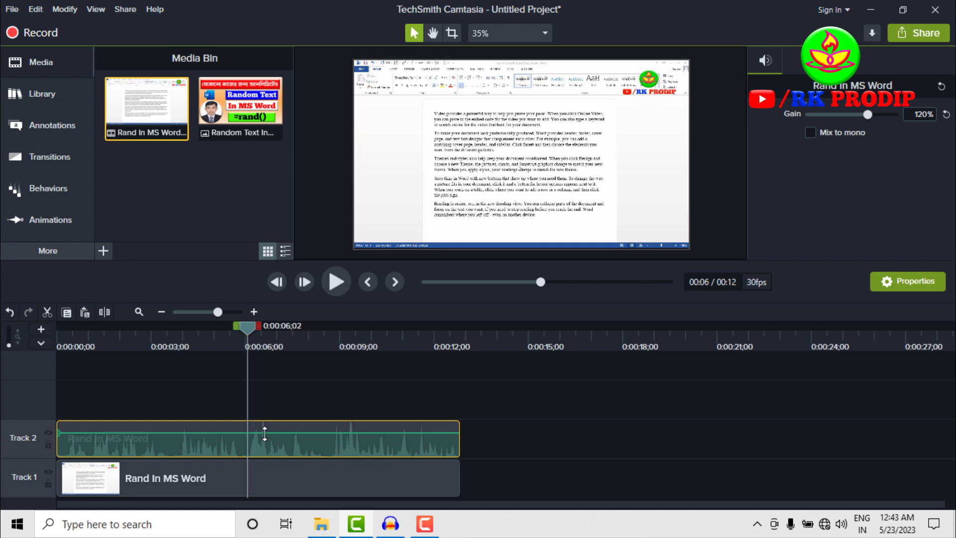
left_click_drag(264, 434, 259, 441)
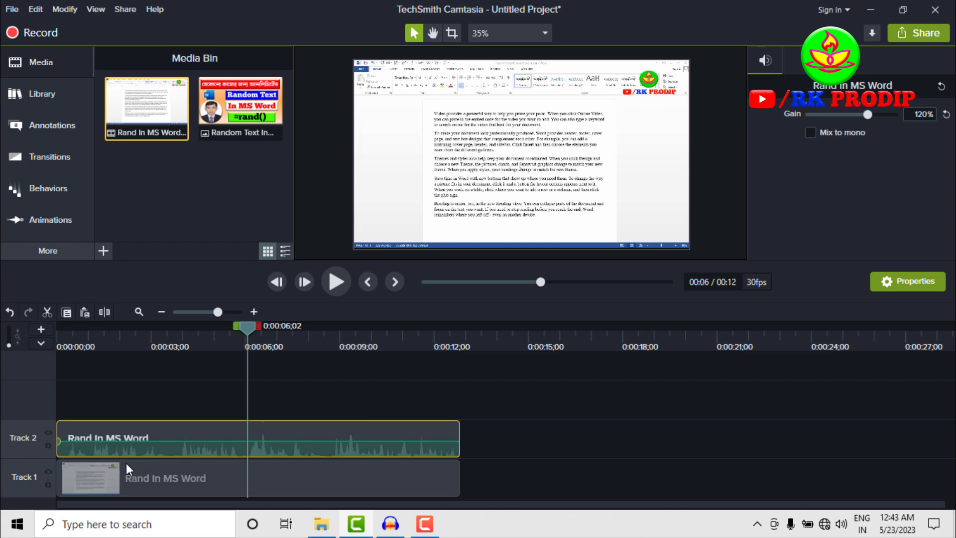
left_click_drag(292, 440, 288, 432)
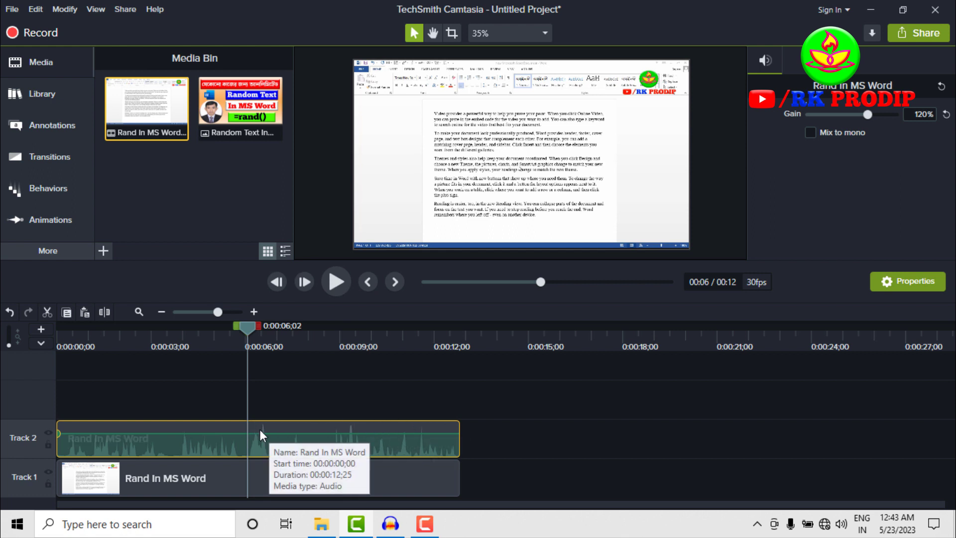
- Vary the Track 1 video clip's scale between 1% and 500% and reset it, and lower its opacity to 0% and restore it to 100%
left_click(295, 477)
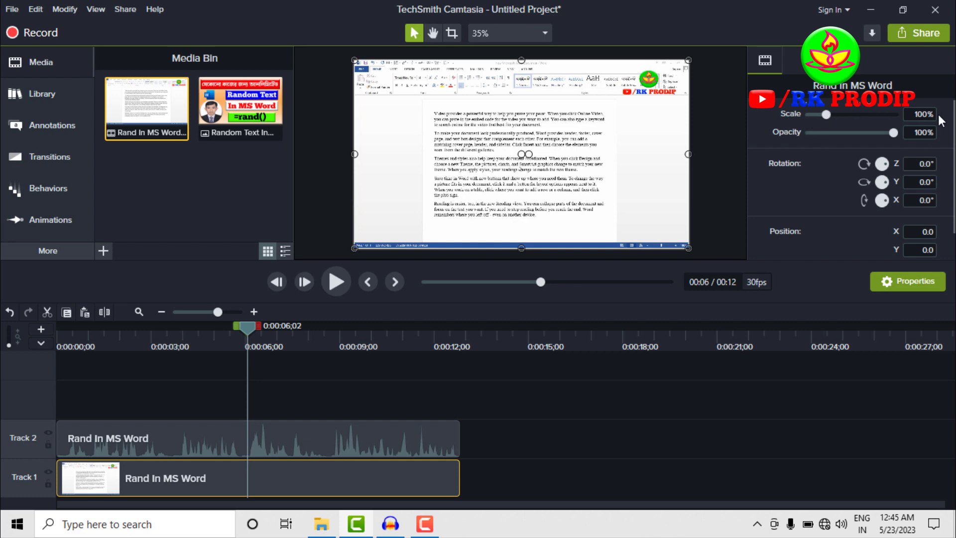
left_click_drag(827, 116, 821, 116)
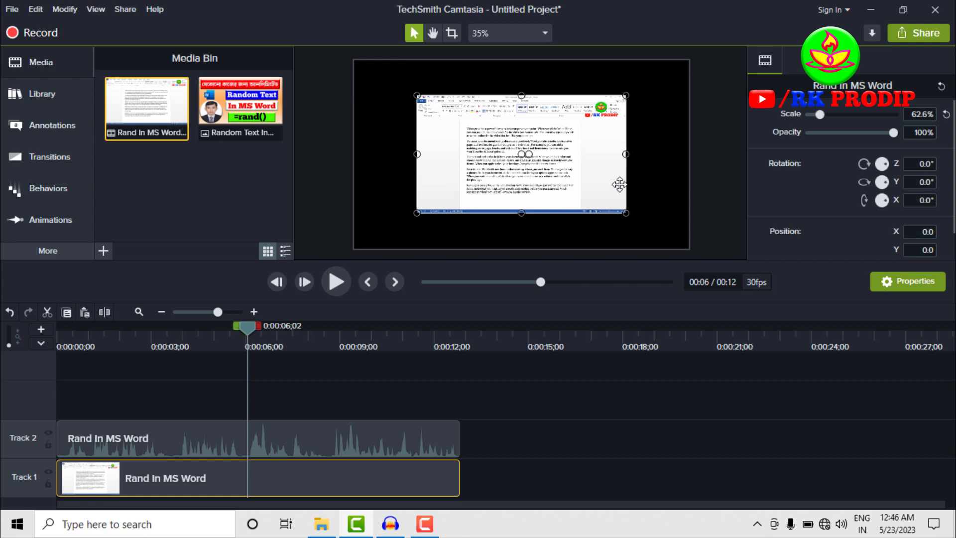
left_click_drag(820, 114, 809, 113)
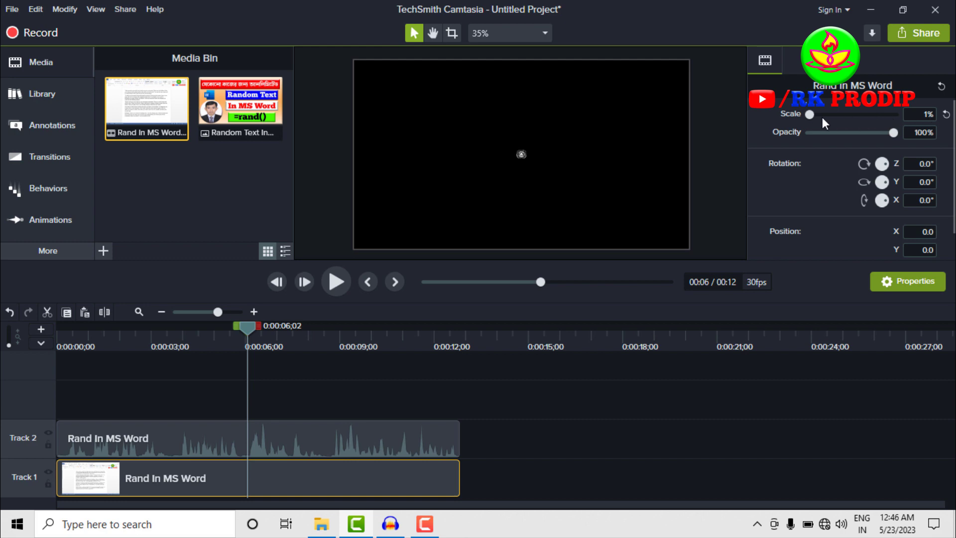
left_click_drag(811, 114, 900, 119)
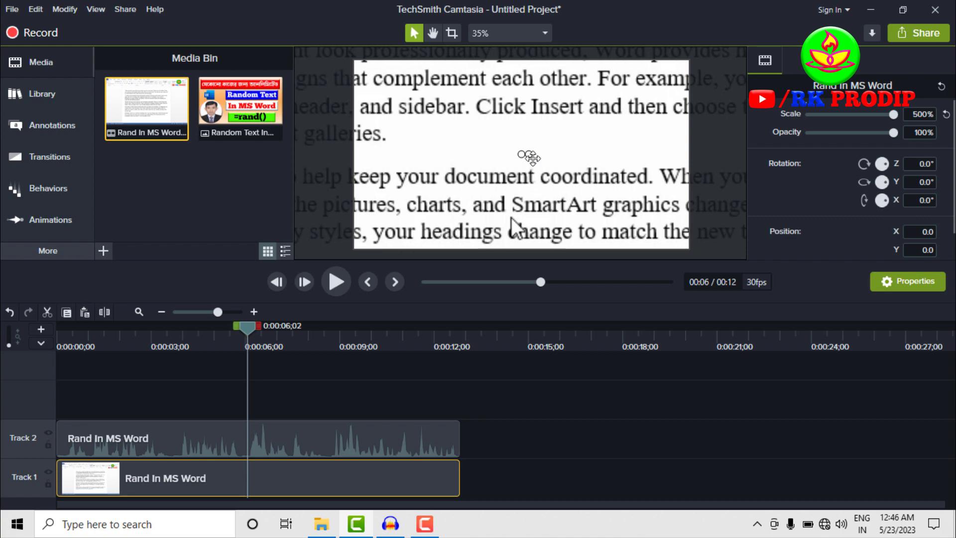
left_click_drag(895, 118, 821, 116)
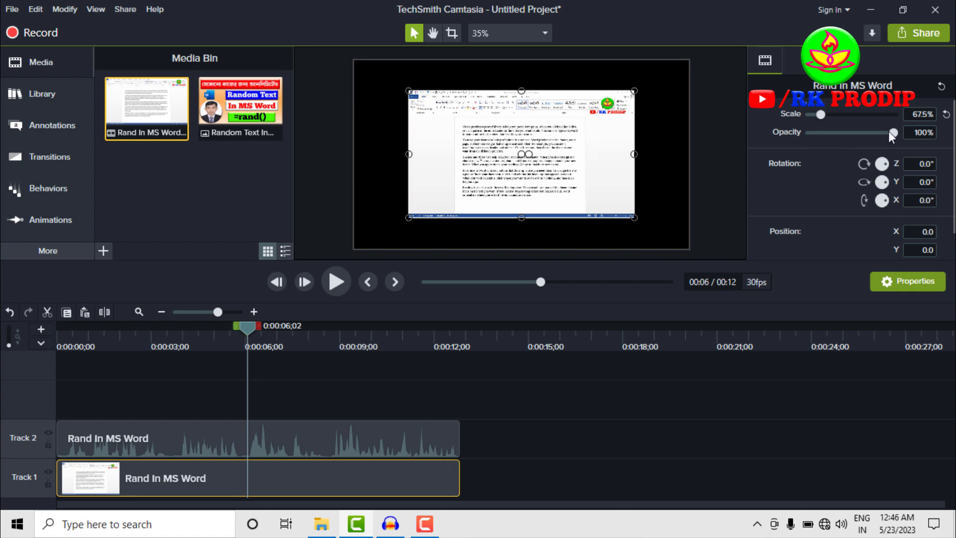
left_click(946, 115)
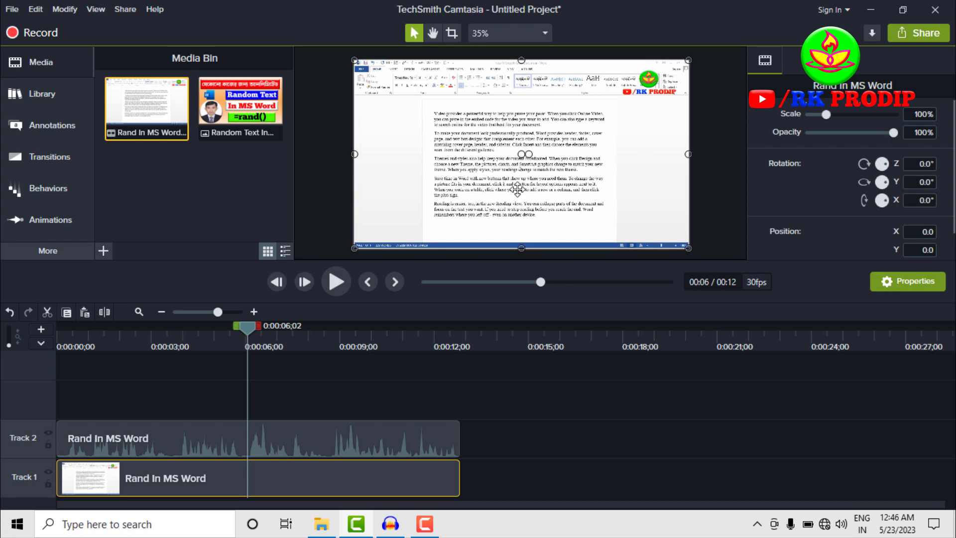
left_click_drag(895, 133, 807, 137)
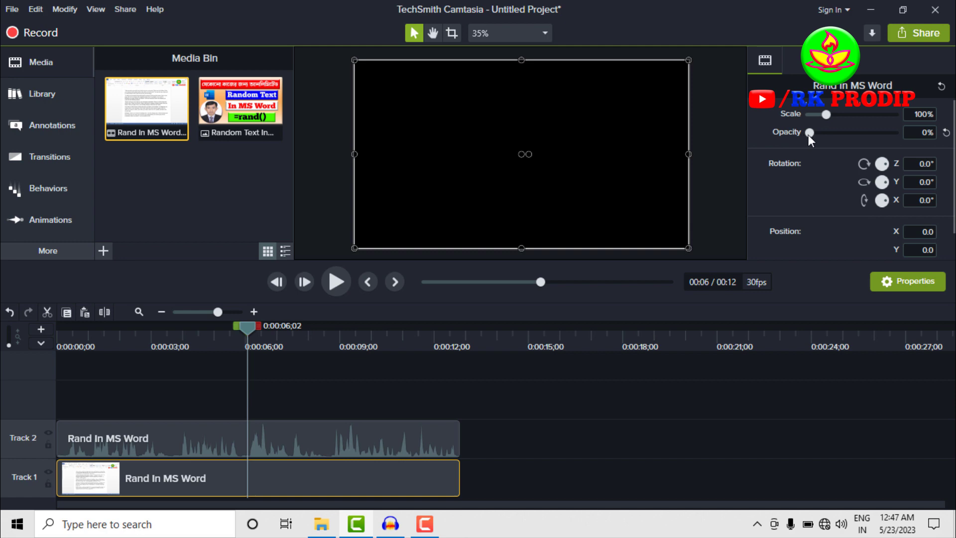
left_click_drag(809, 134, 905, 136)
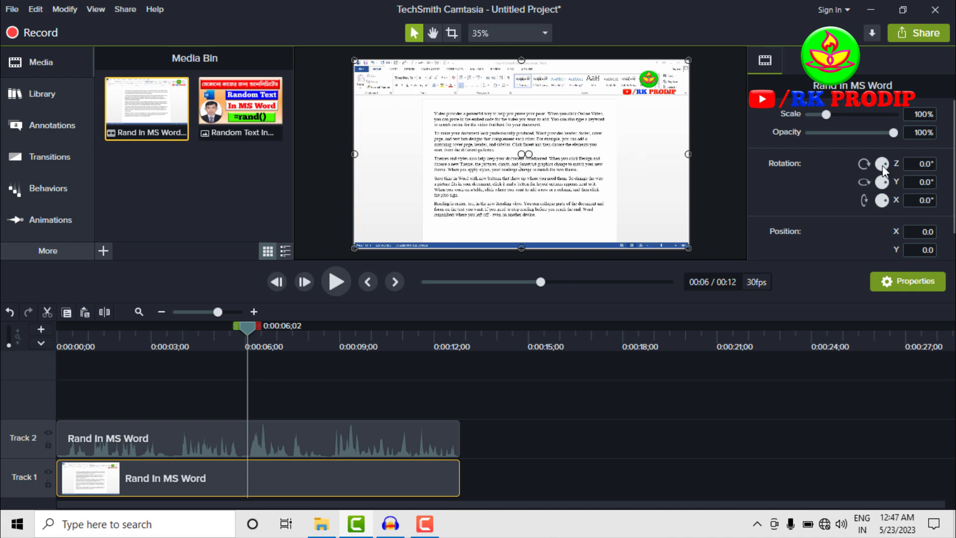
- Rotate the Track 1 video clip 90° about Z, shrink it to 56.1%, and reset both its rotation and scale
left_click(912, 166)
type("90")
key("Return")
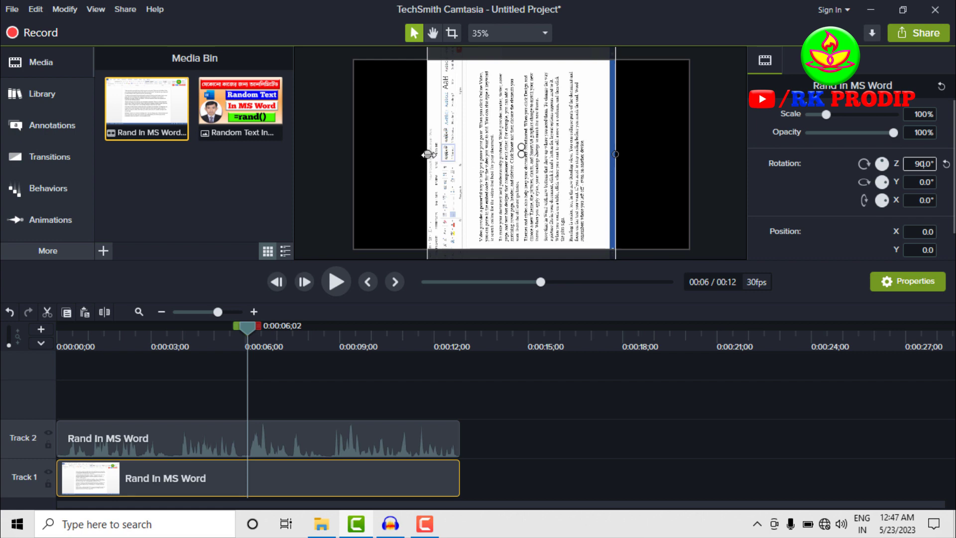
left_click_drag(427, 154, 518, 156)
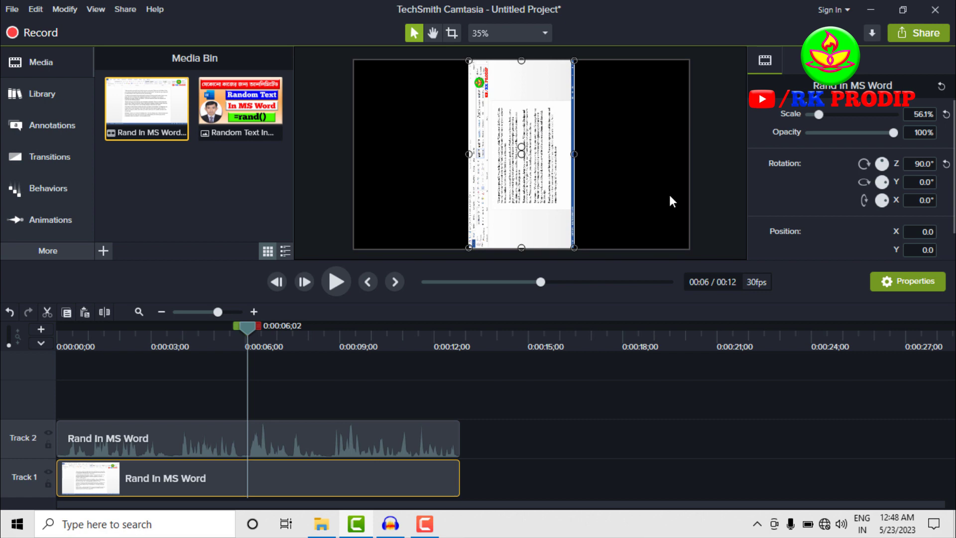
left_click(946, 164)
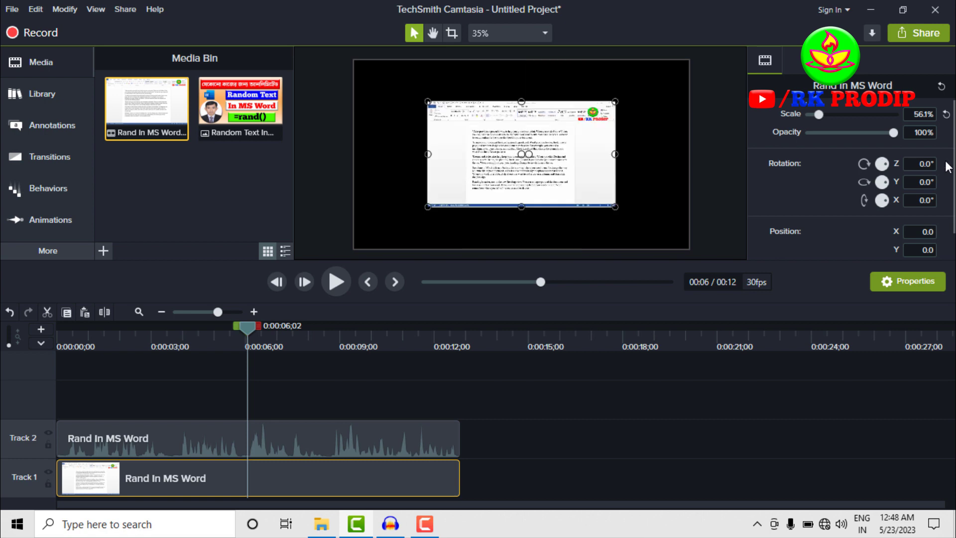
left_click(947, 115)
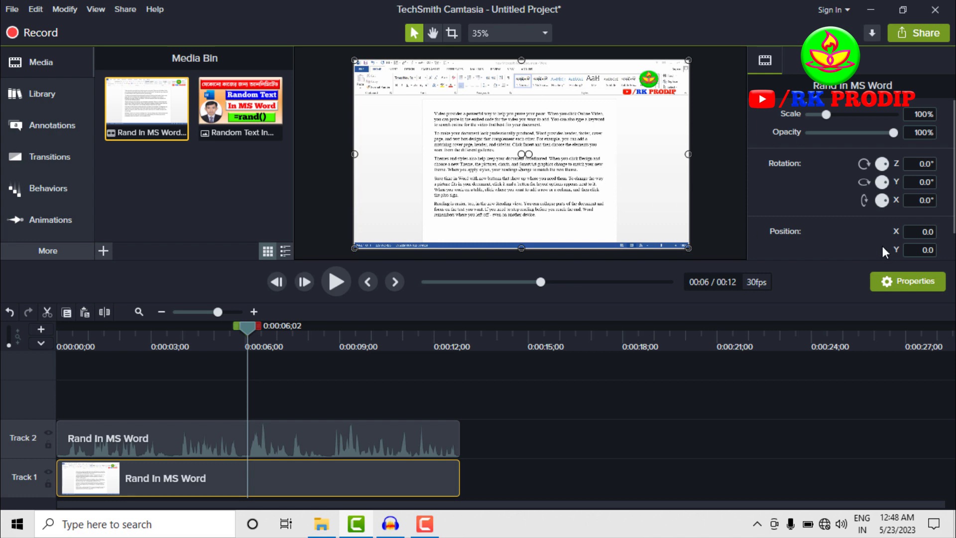
- Move the Track 1 video clip to position X 40 and Y 100, and reset both position values
left_click(913, 231)
type("40")
key("Return")
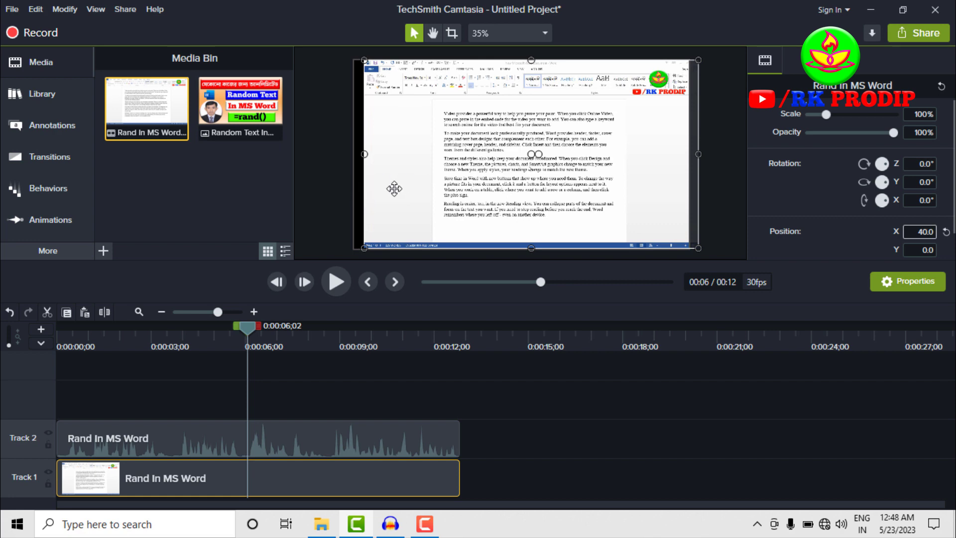
key("Tab")
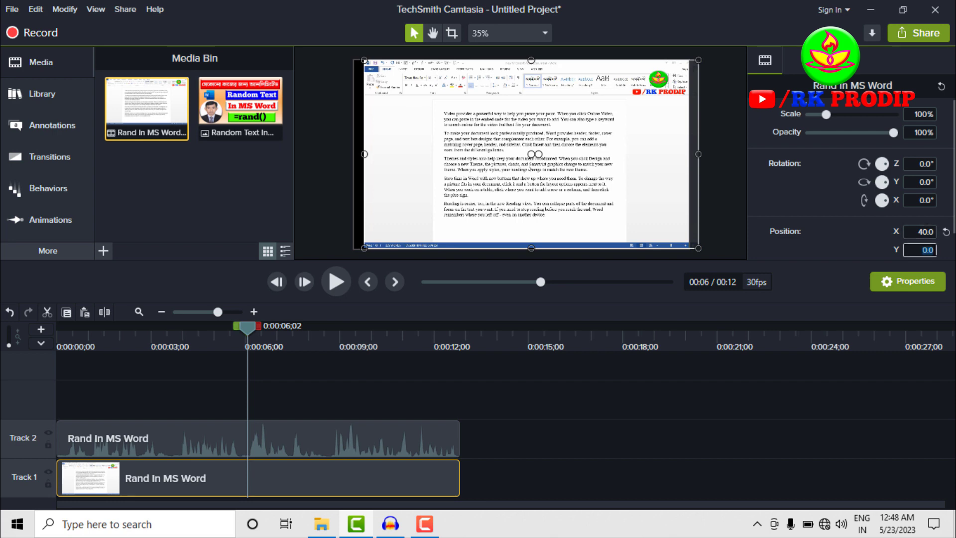
type("100")
key("Return")
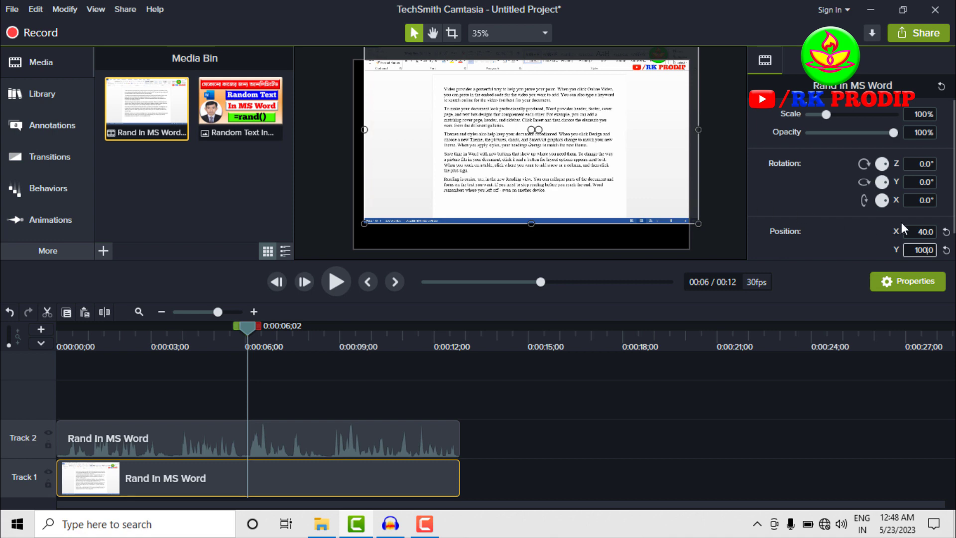
left_click(946, 233)
left_click(947, 250)
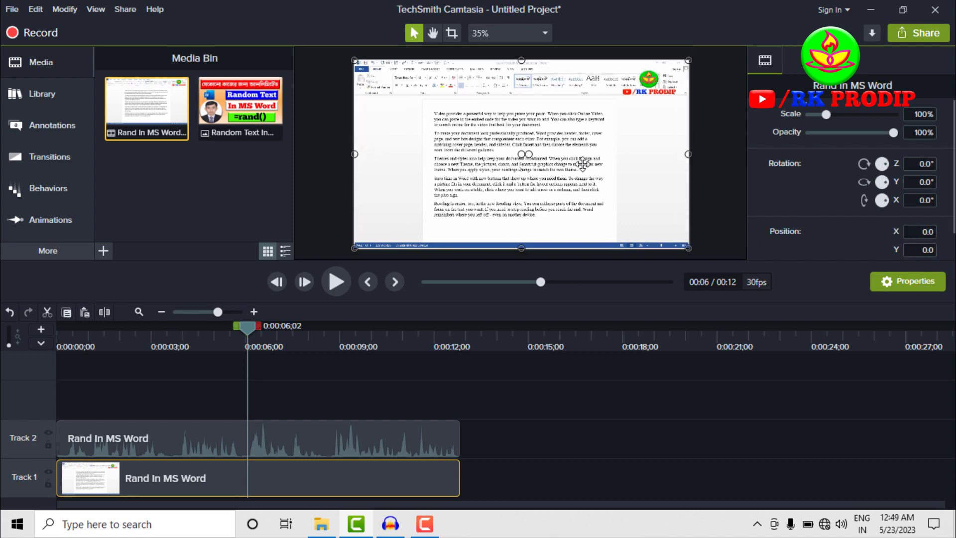
- Delete the separated Rand In MS Word audio clip from Track 2
left_click(310, 436)
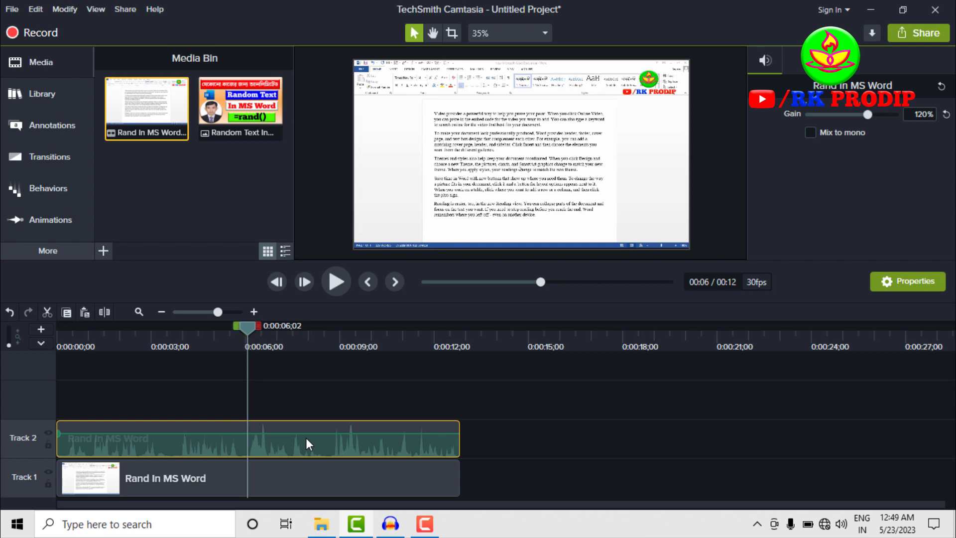
key("Delete")
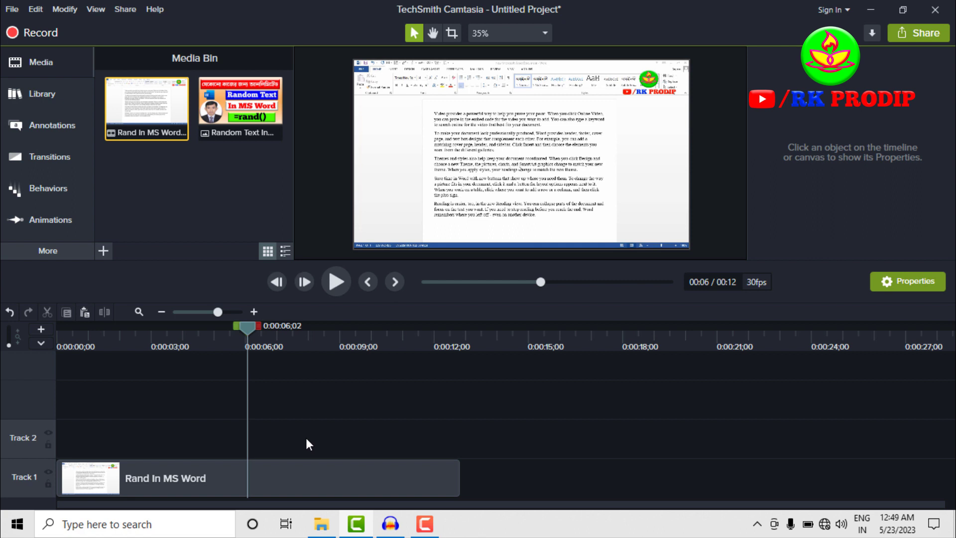
- Add Clip Speed to the Track 1 Rand In MS Word clip, slow it to 0.61x, and speed it up to 1.51x
left_click_drag(314, 476, 299, 490)
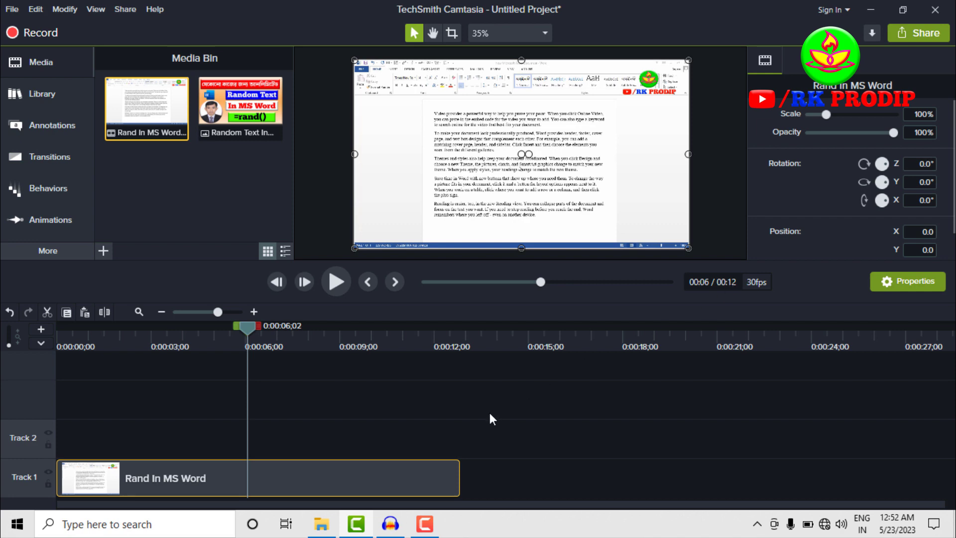
right_click(414, 479)
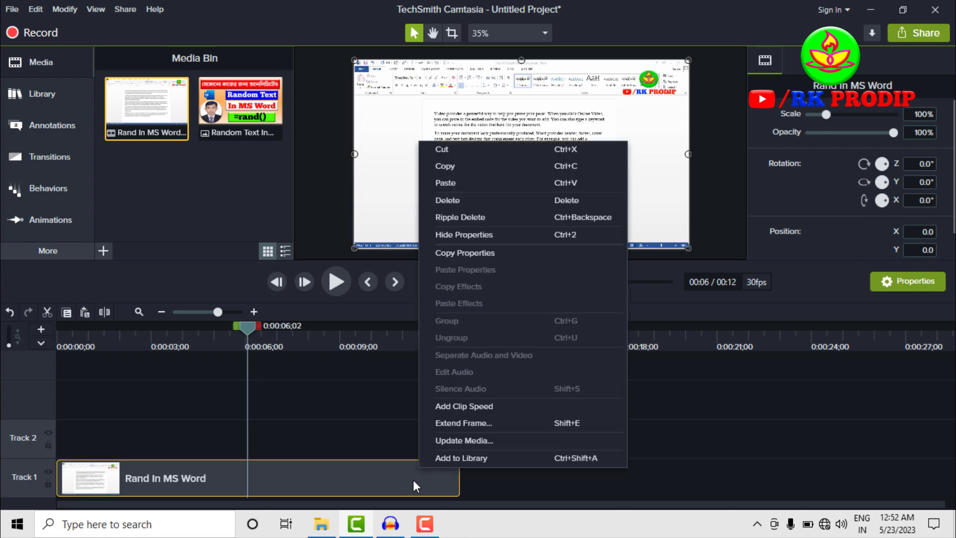
left_click(447, 406)
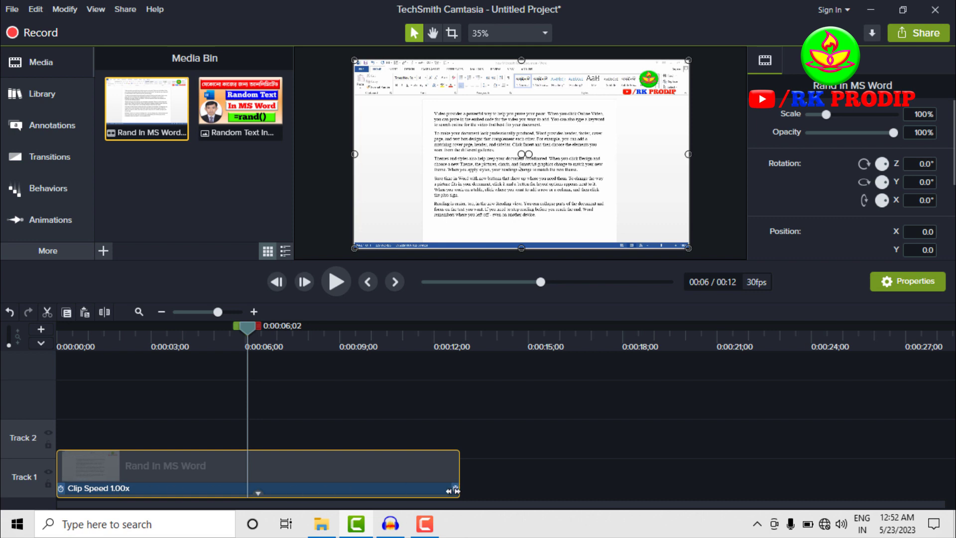
left_click_drag(456, 489, 707, 492)
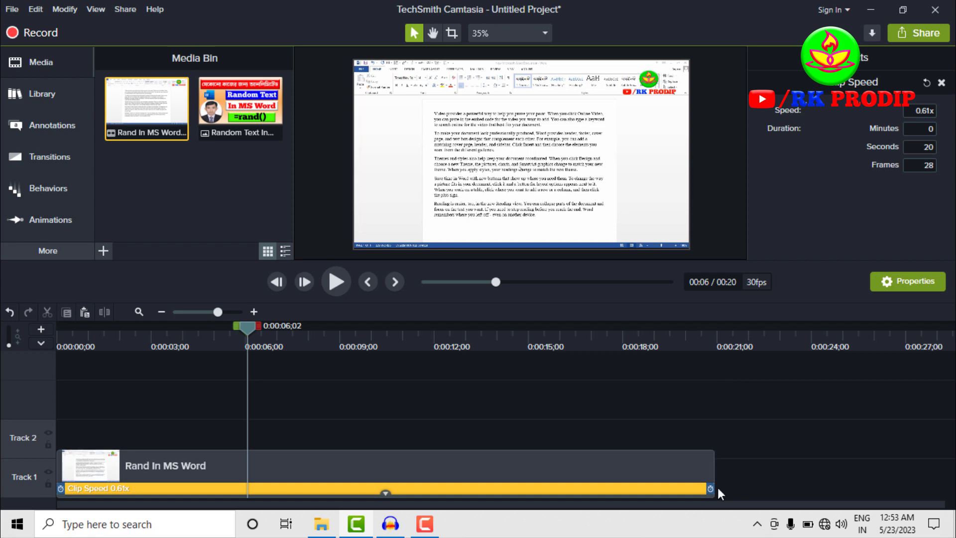
left_click_drag(711, 489, 323, 478)
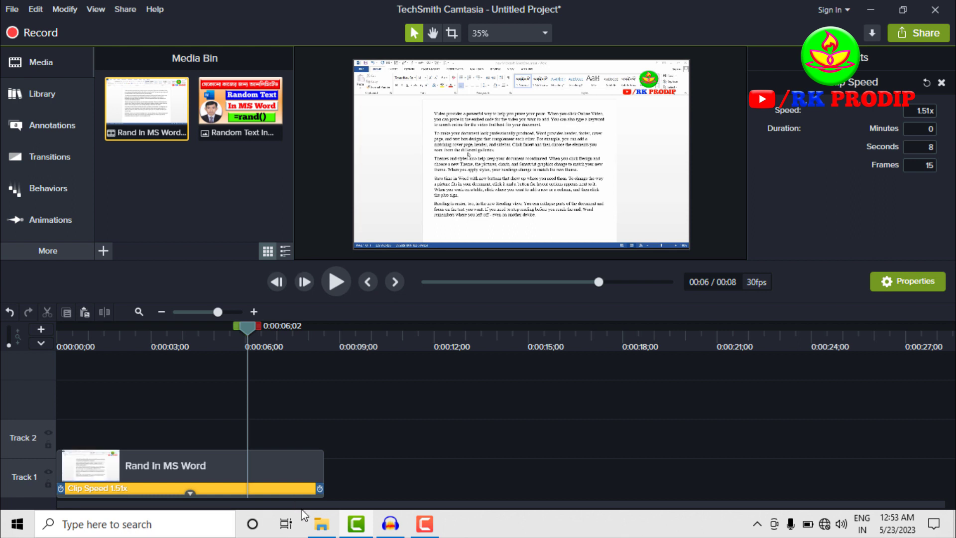
- Remove the Clip Speed effect from the Track 1 Rand In MS Word clip
left_click(255, 464)
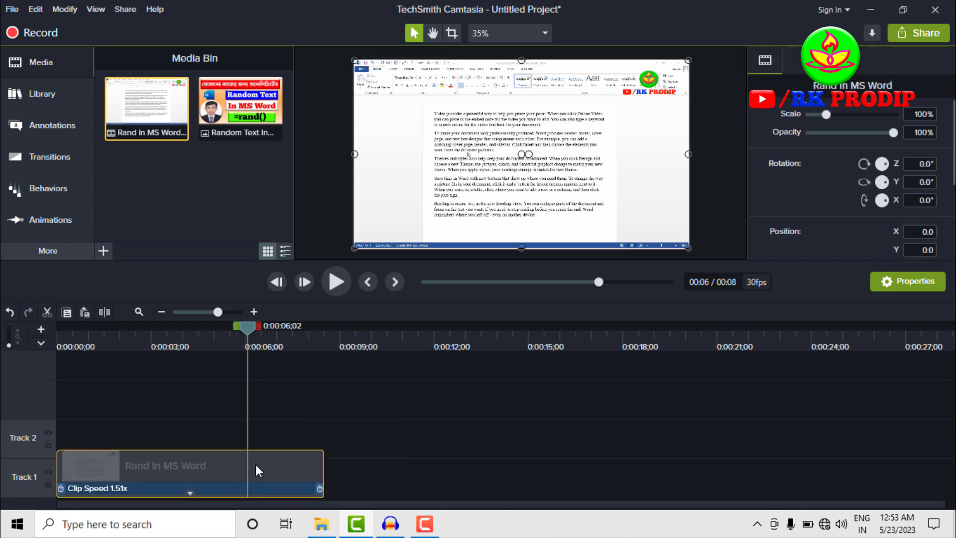
right_click(305, 467)
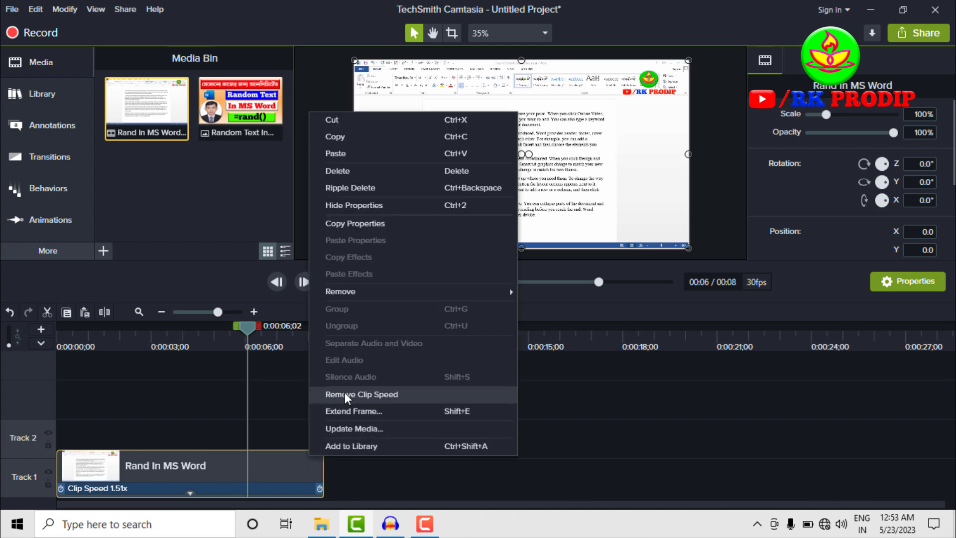
left_click(345, 394)
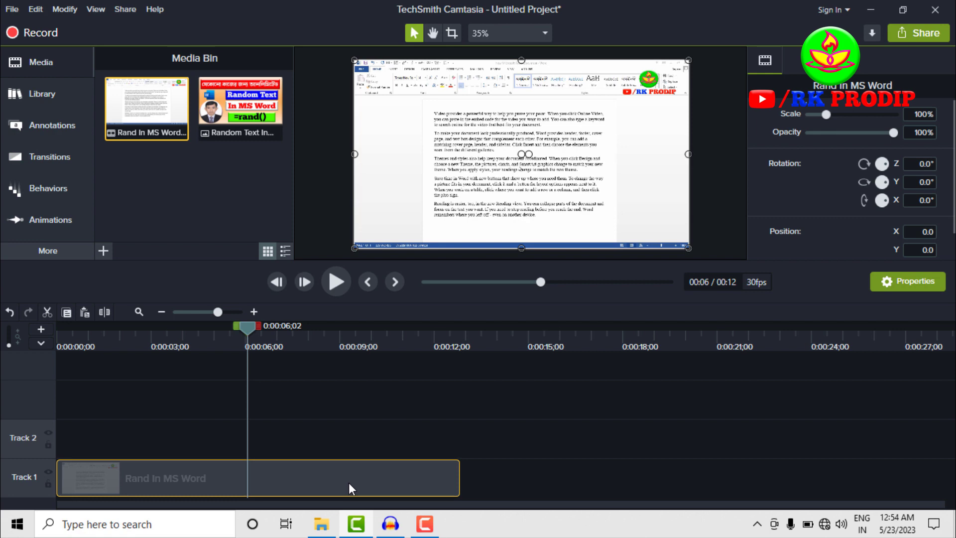
right_click(348, 489)
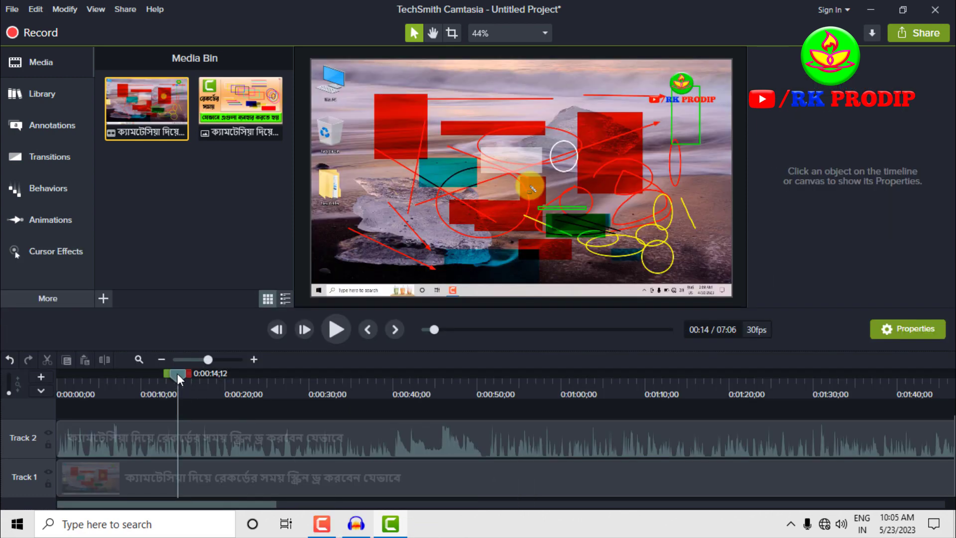
- Select the timeline range from about 0:00:20;19 to 0:00:28;08 across both tracks and return the playhead to its start
left_click_drag(178, 374, 231, 376)
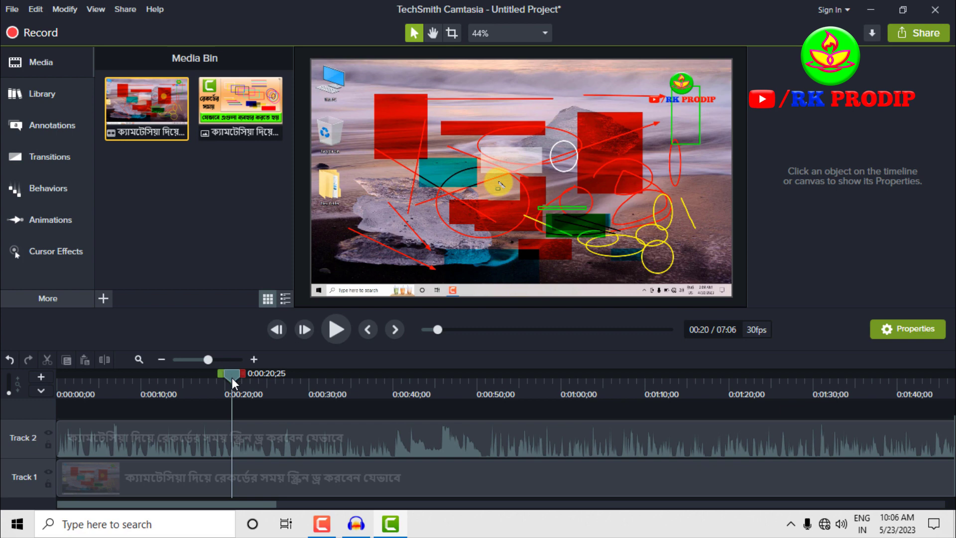
left_click_drag(232, 377, 234, 379)
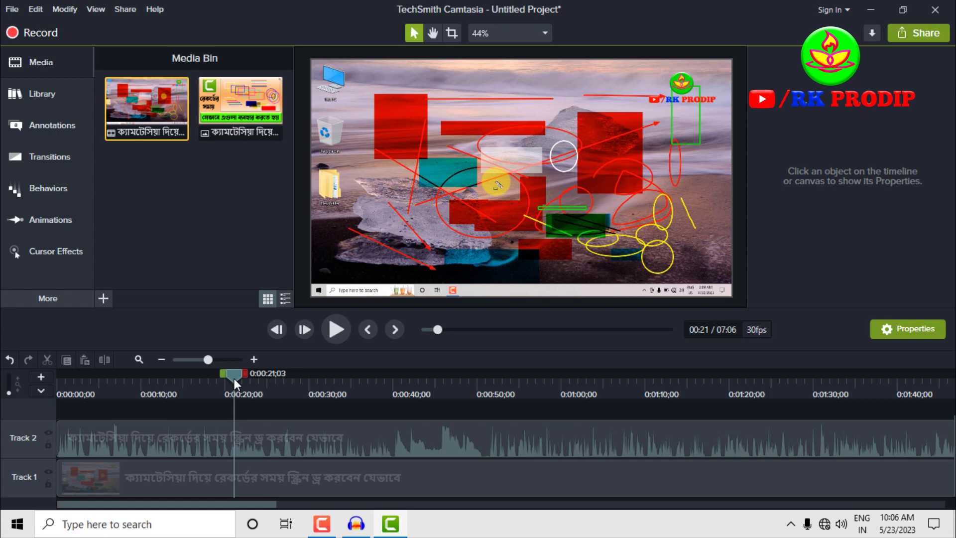
scroll(233, 381, "up", 3)
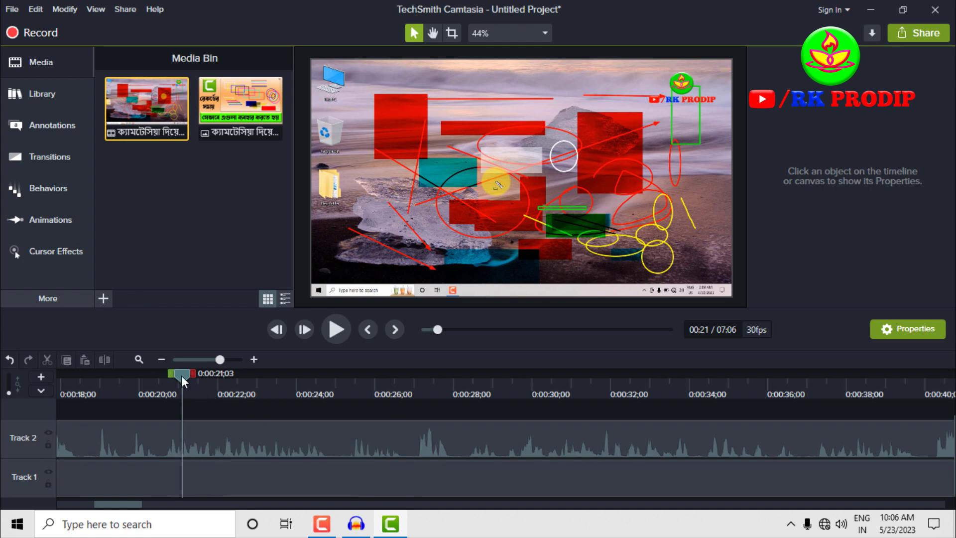
left_click_drag(181, 376, 473, 398)
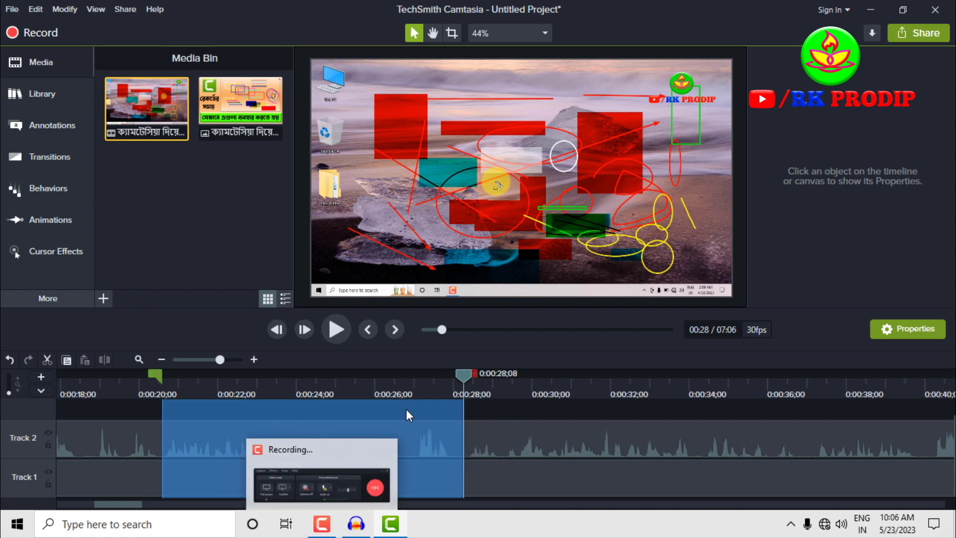
left_click_drag(461, 372, 343, 376)
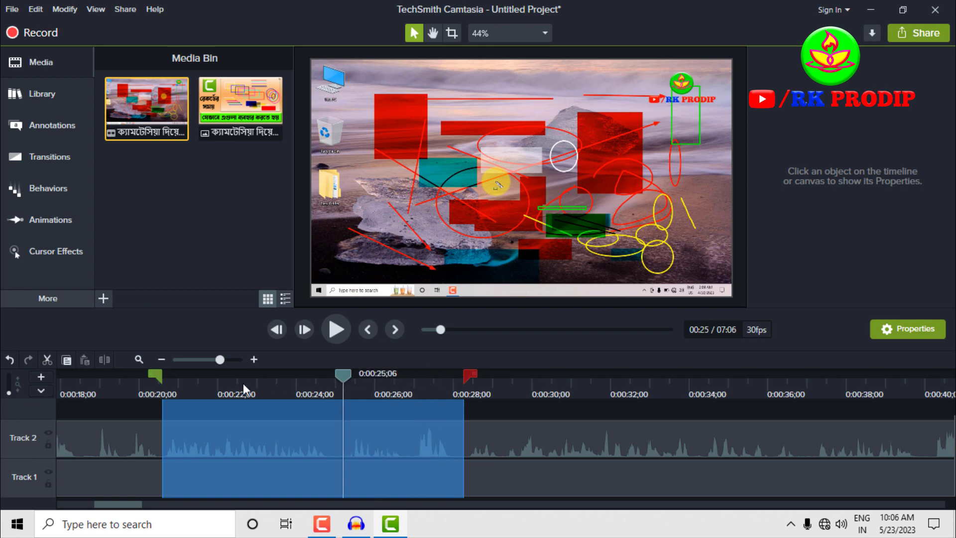
left_click_drag(243, 384, 160, 383)
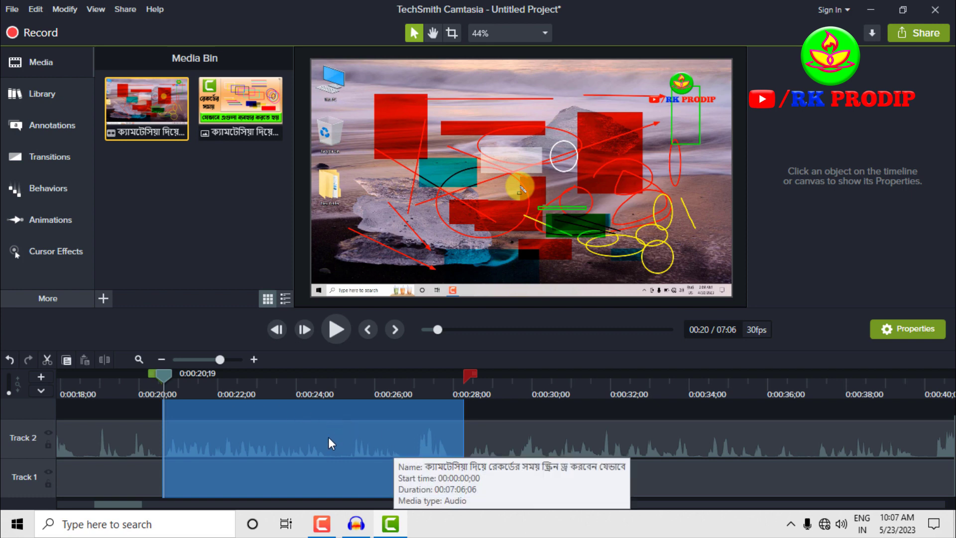
- Delete the selected range from both tracks and move the following clips back to 0:00:20;18 to close the gap
key("Delete")
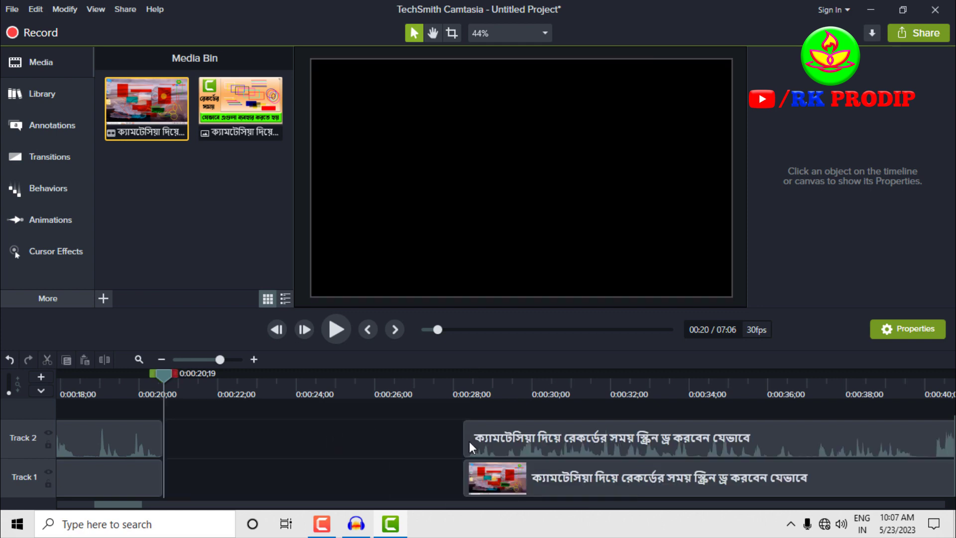
left_click_drag(438, 436, 170, 489)
left_click(205, 407)
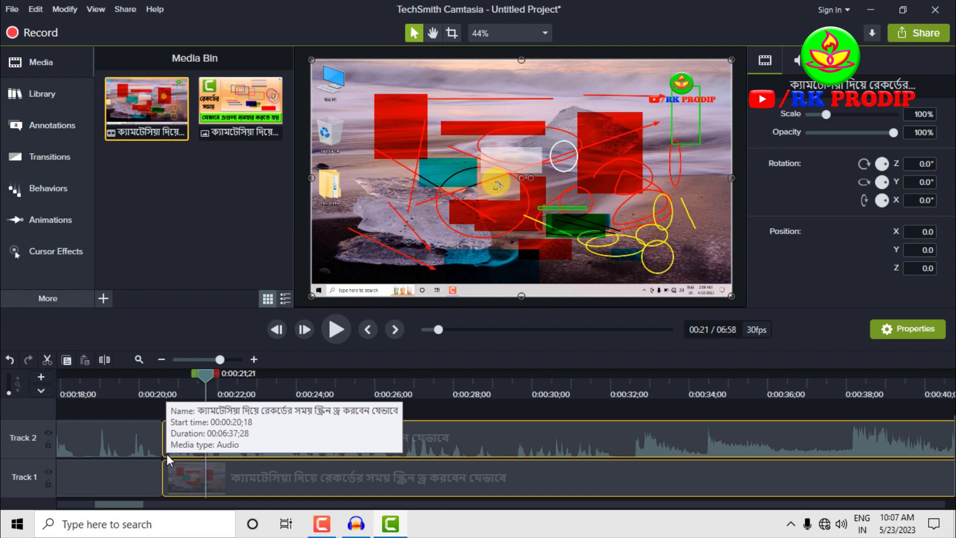
- Undo the gap closing and the range deletion, and cut the selected range out of both tracks instead
key("ctrl+z")
key("ctrl+y")
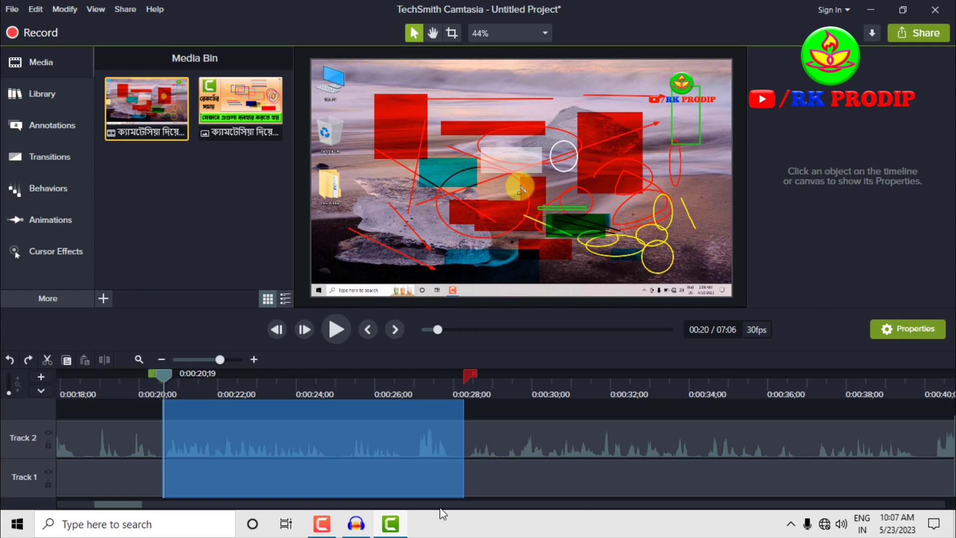
key("ctrl+x")
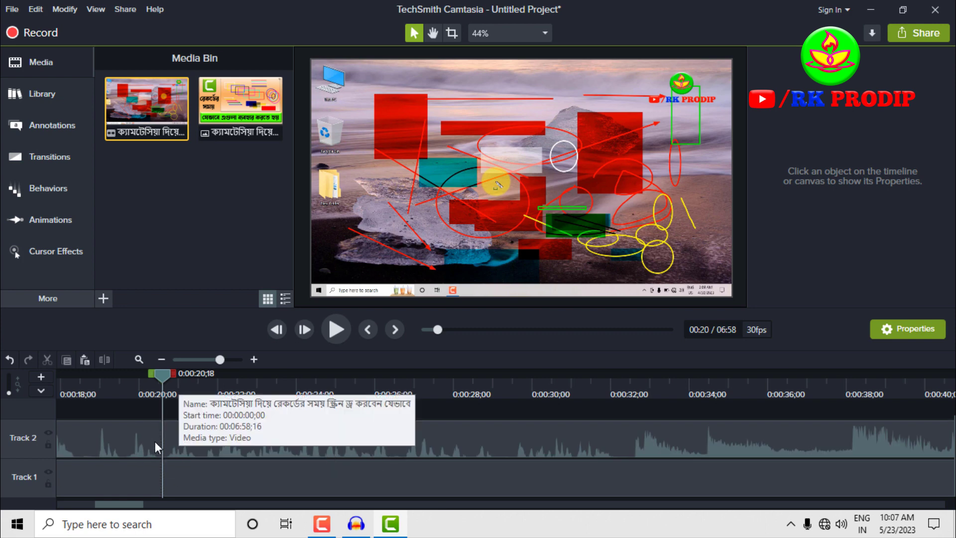
- Select the clips on both tracks, shift them together along the timeline, and bring them back to the timeline start
left_click(191, 394)
left_click(186, 439)
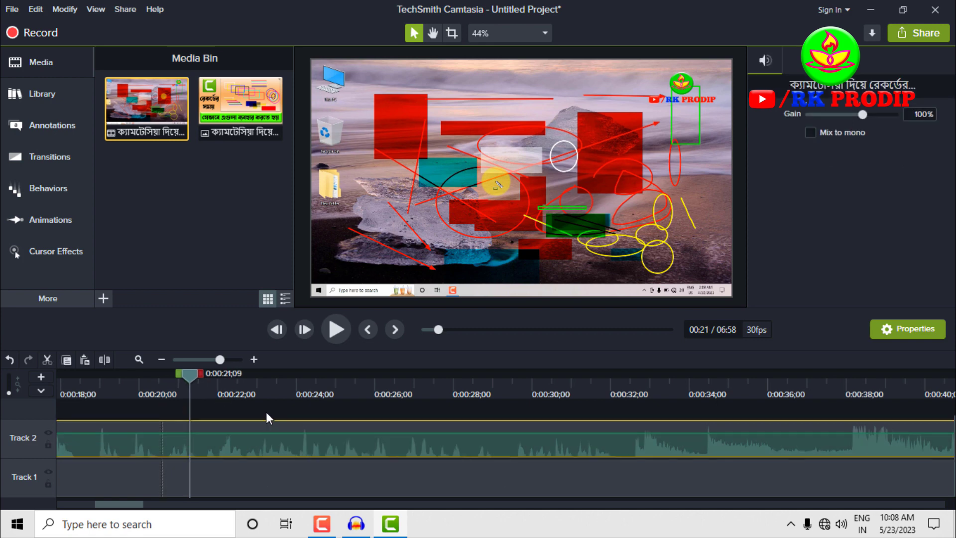
key("ctrl+z")
left_click(257, 475)
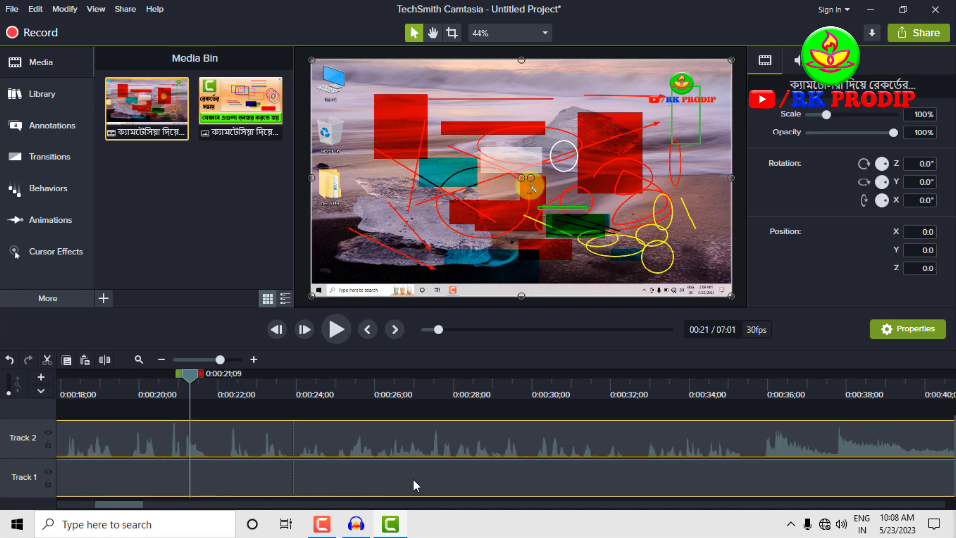
key("ctrl+z")
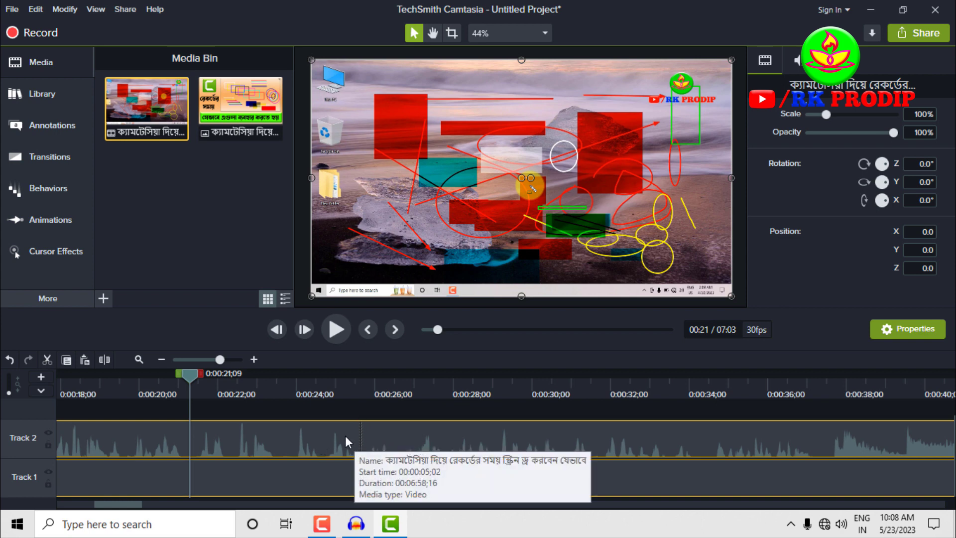
key("ctrl+z")
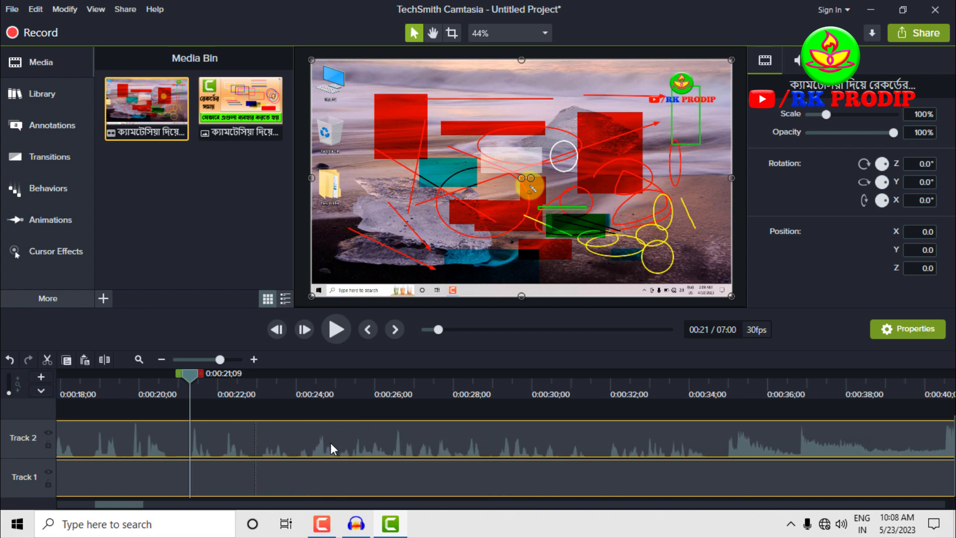
key("ctrl+z")
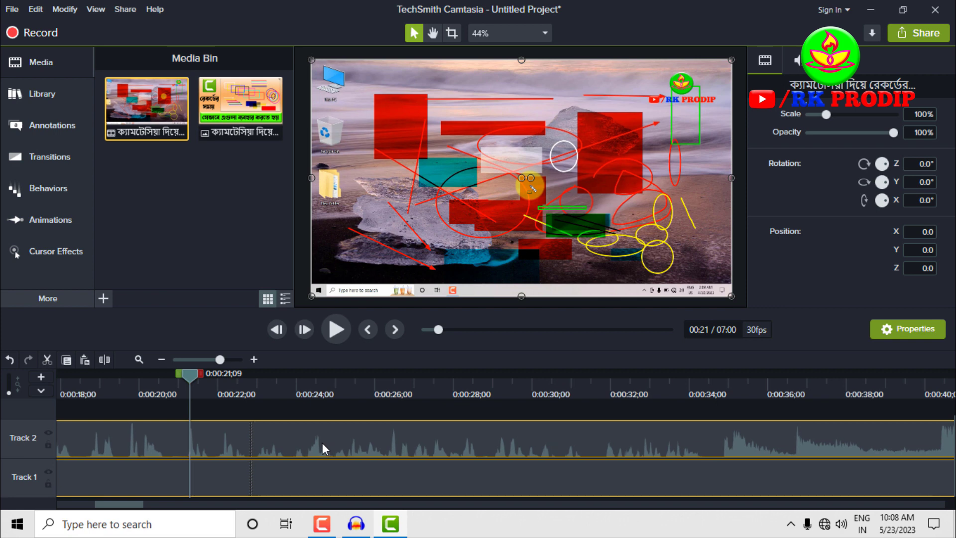
key("ctrl+z")
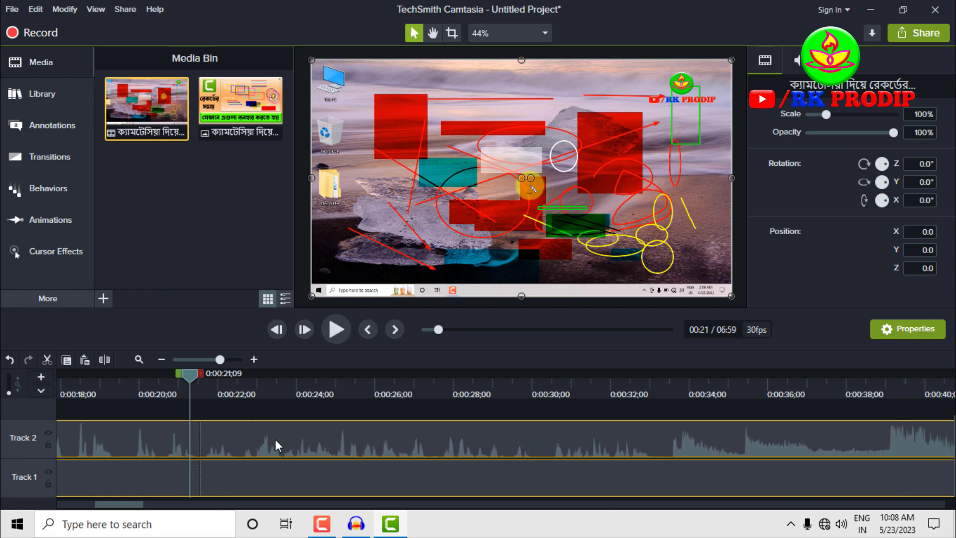
key("ctrl+z")
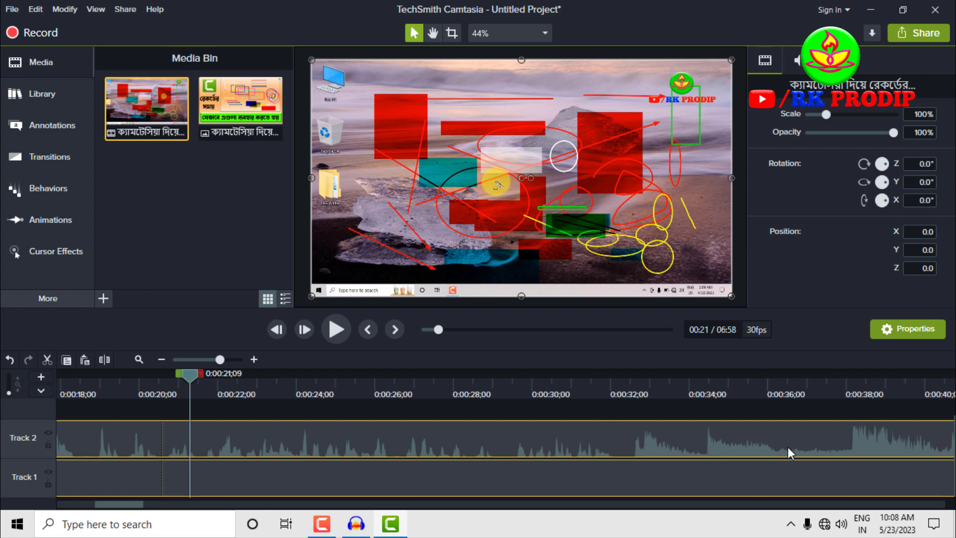
- Silence the Track 2 audio from 0:00:29;12 to about 0:00:32;10 and clear the time selection
left_click(624, 387)
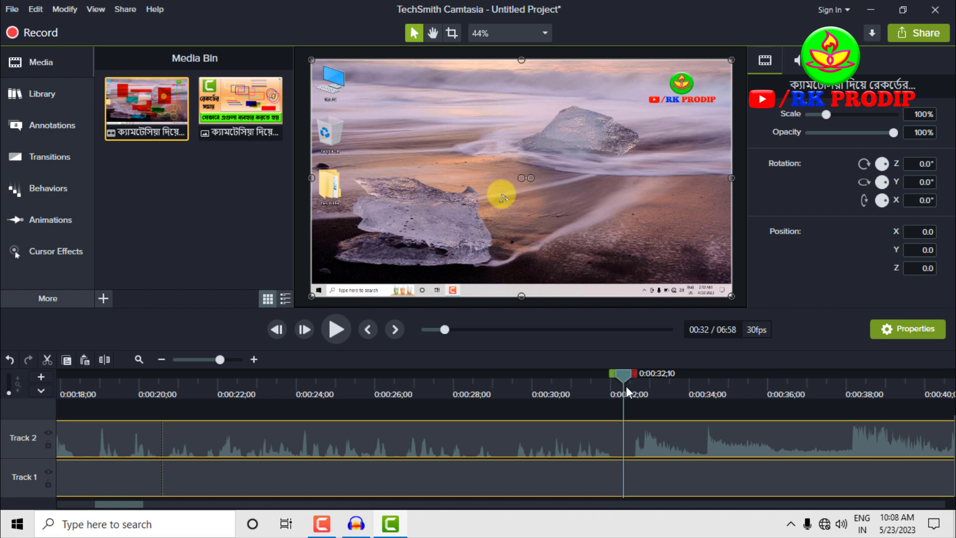
left_click_drag(614, 374, 500, 382)
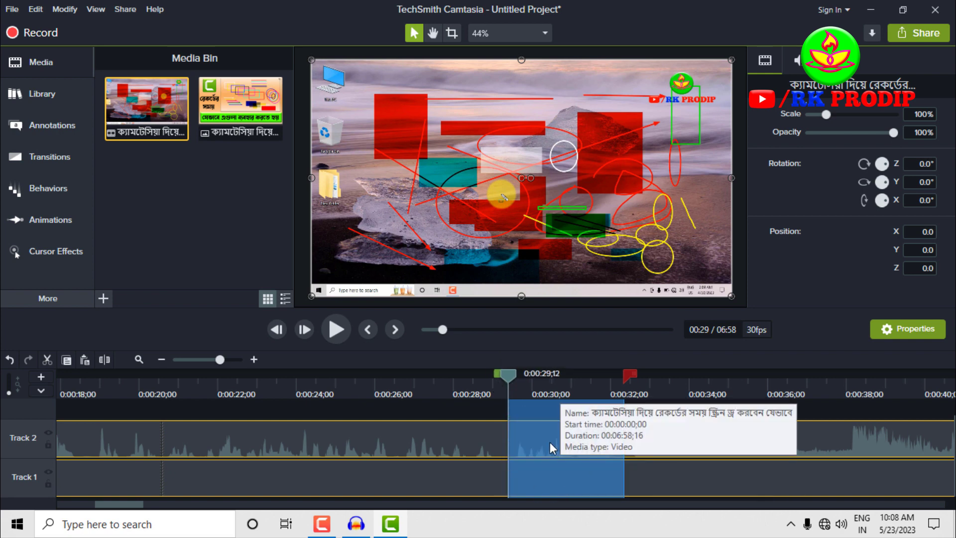
left_click(463, 401)
left_click(533, 435)
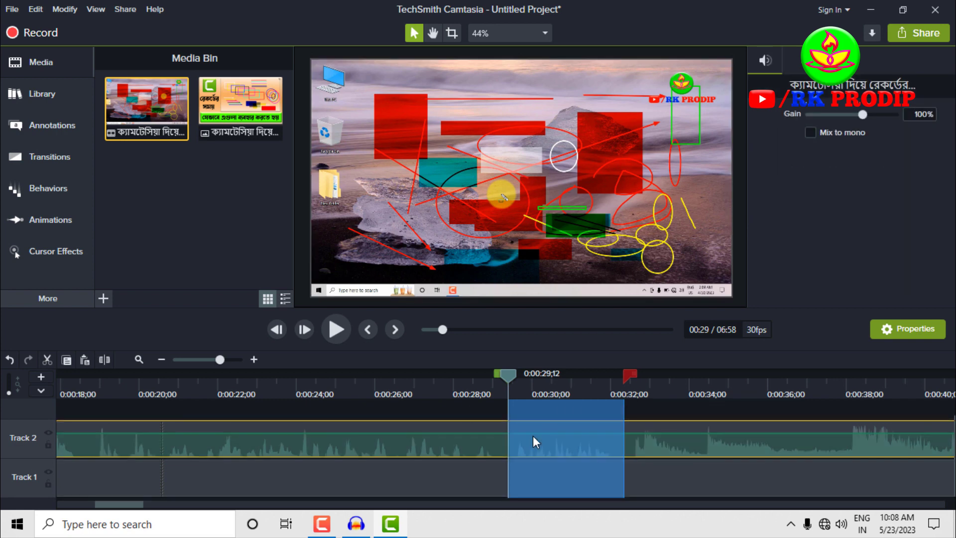
right_click(533, 435)
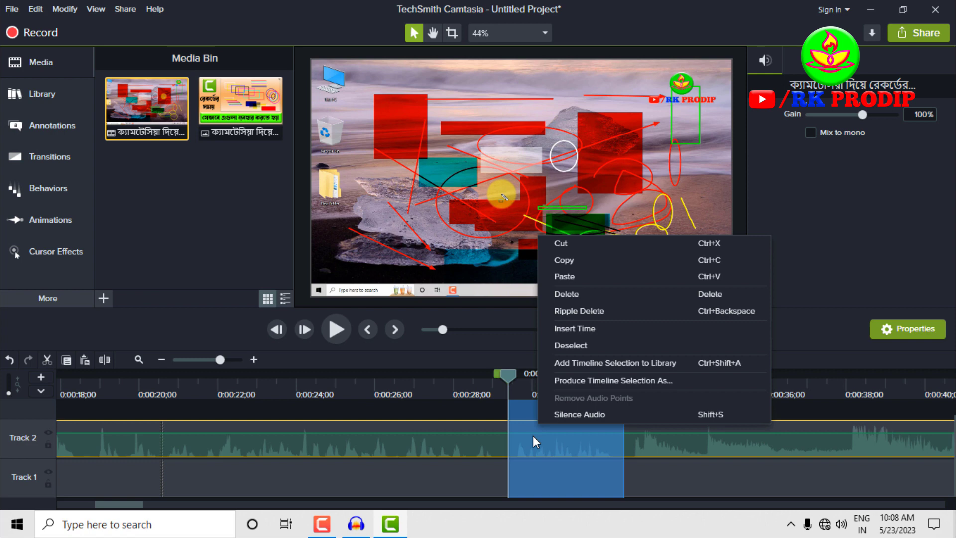
left_click(575, 412)
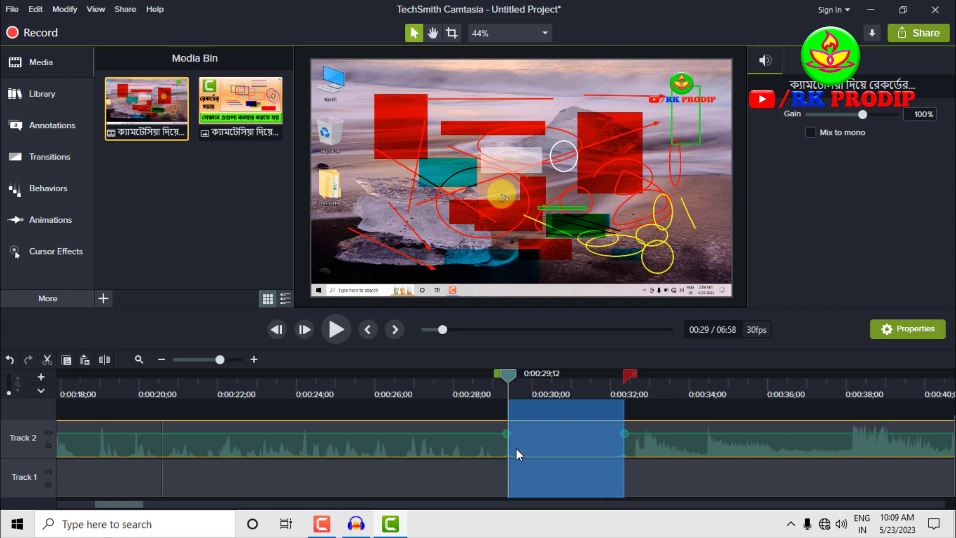
left_click(658, 411)
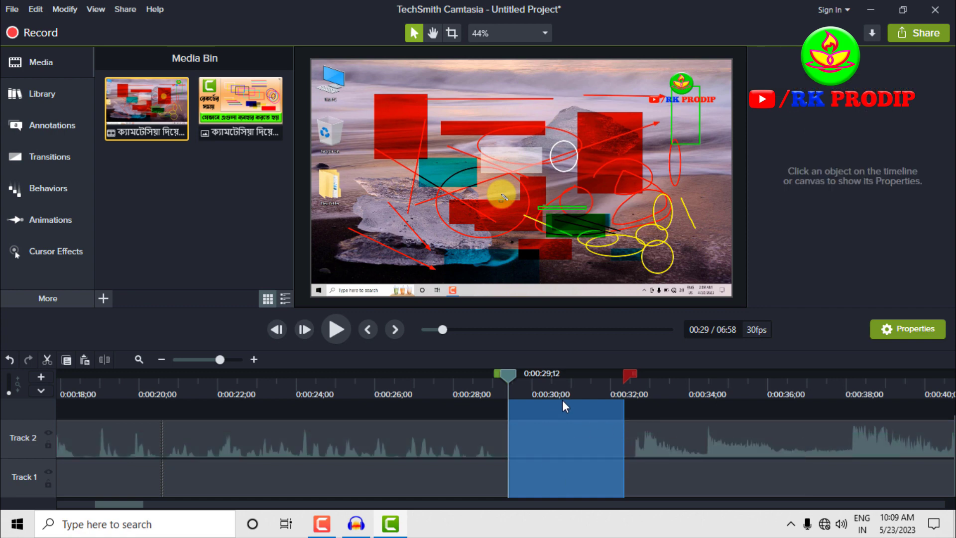
left_click_drag(630, 374, 516, 371)
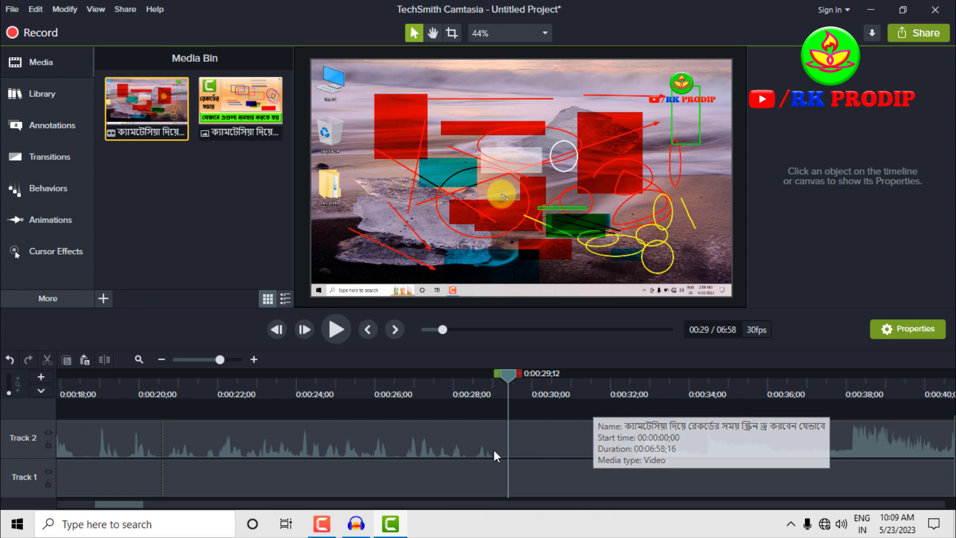
- Add audio points to the Track 2 clip at about 0:00:21 and 0:00:26 and lower the audio between them to silence
left_click(250, 432)
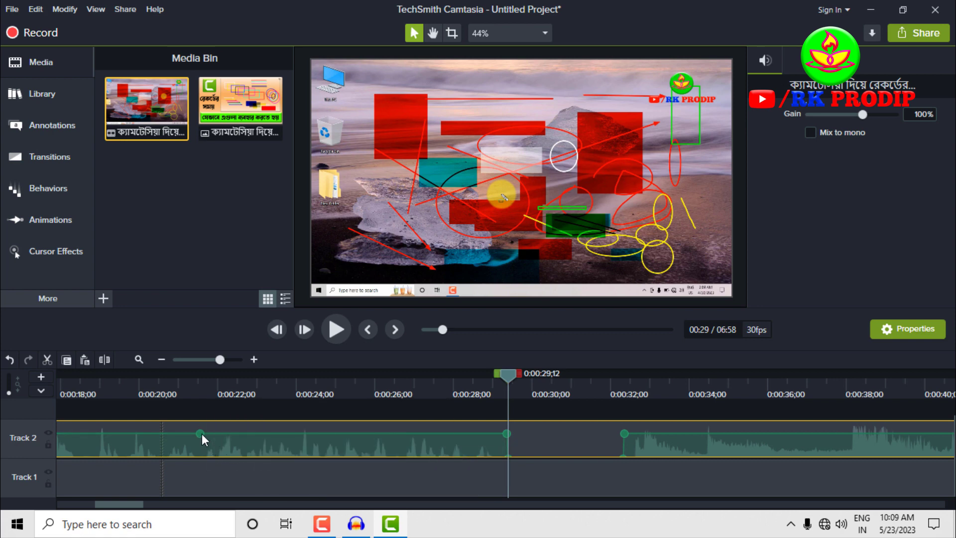
double_click(401, 433)
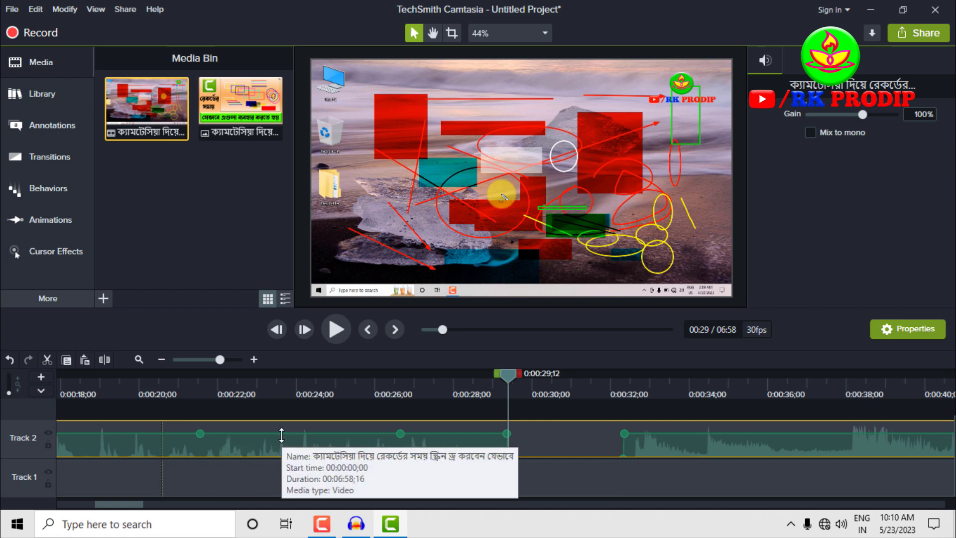
left_click_drag(280, 433, 278, 457)
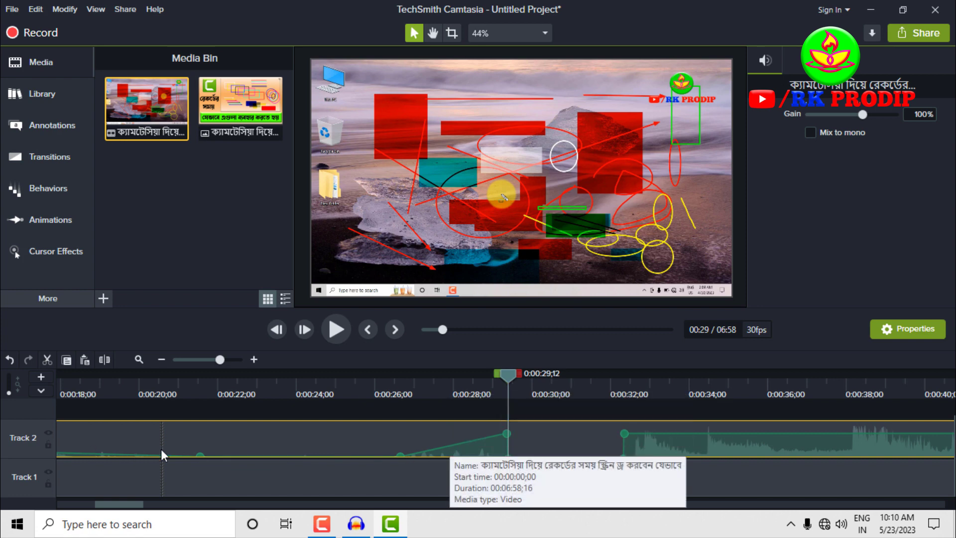
left_click_drag(271, 456, 274, 433)
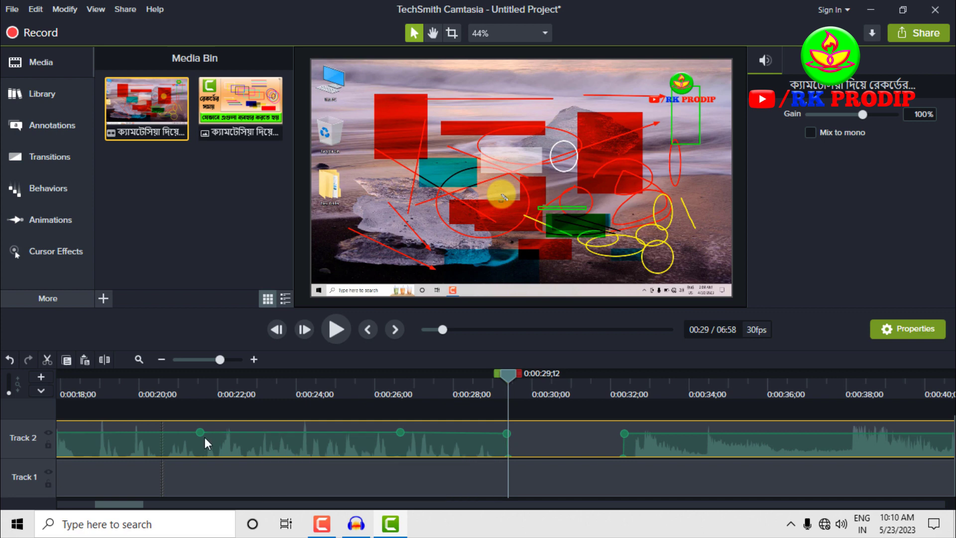
double_click(391, 432)
left_click_drag(328, 432, 315, 460)
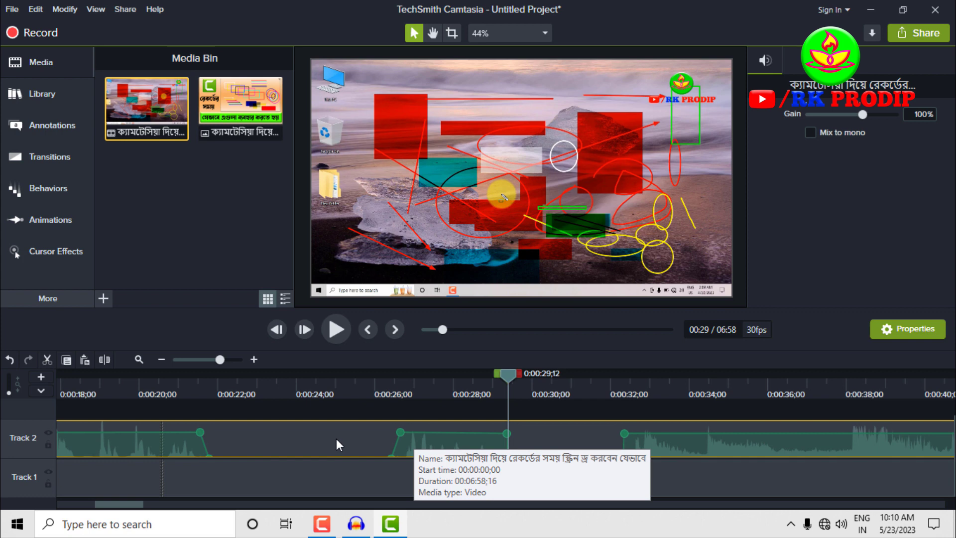
- Undo the Track 2 audio edits, range cuts and clip changes until only the original clip on Track 1 remains
left_click(9, 361)
left_click(9, 361)
left_click(9, 361)
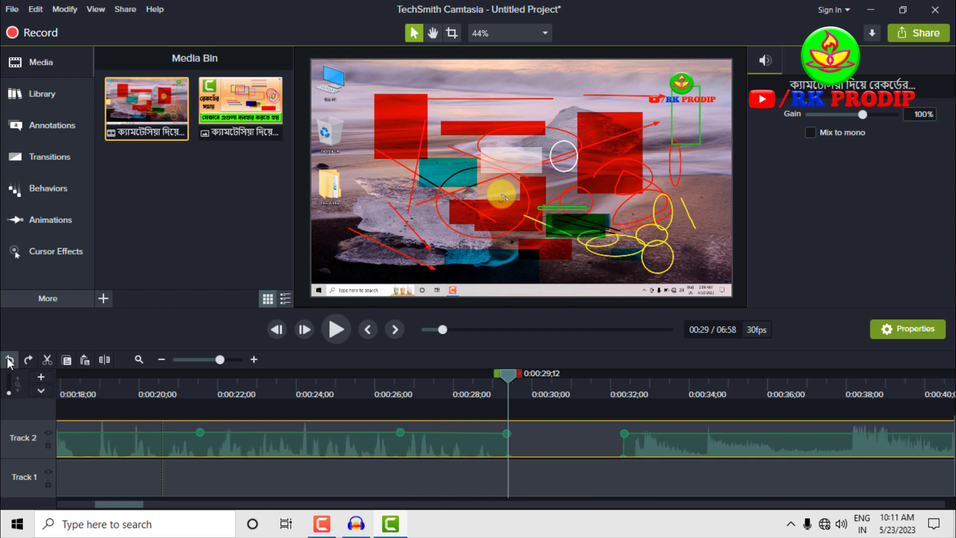
left_click(9, 361)
left_click(9, 360)
left_click(9, 360)
left_click(9, 361)
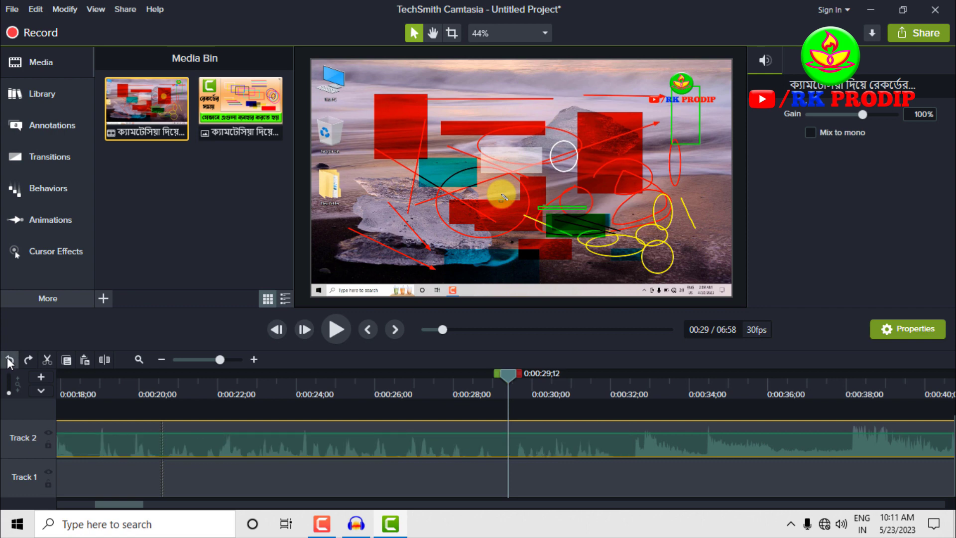
left_click(9, 360)
left_click(9, 360)
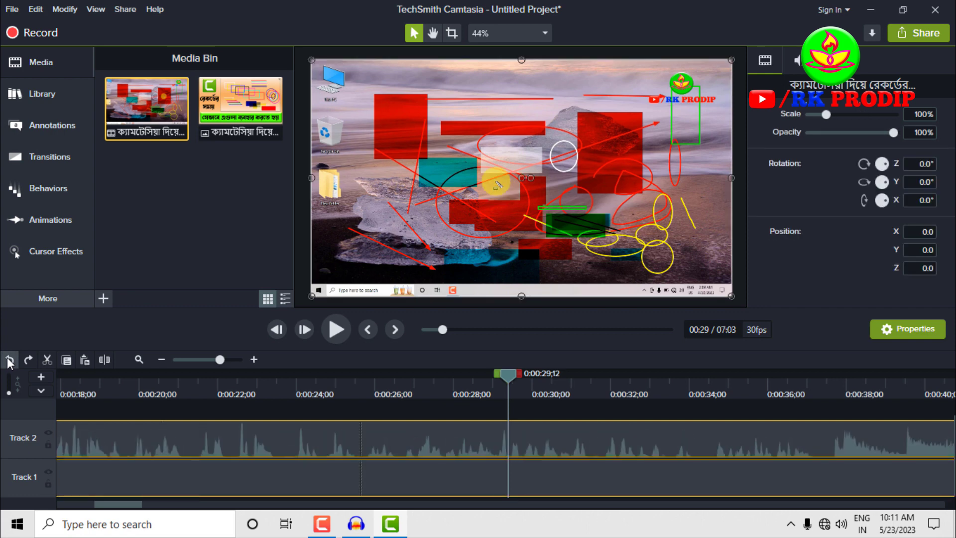
left_click(9, 361)
left_click(9, 361)
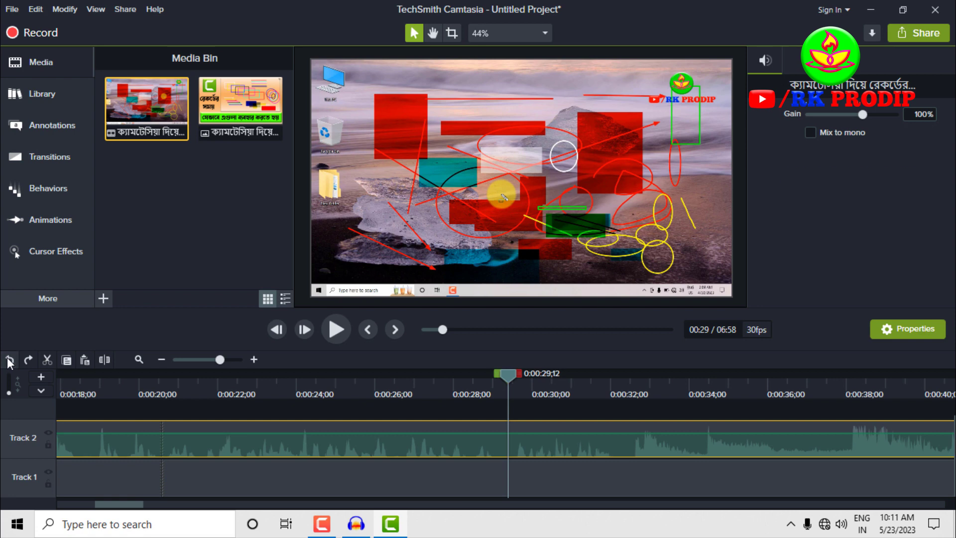
left_click(9, 360)
left_click(9, 360)
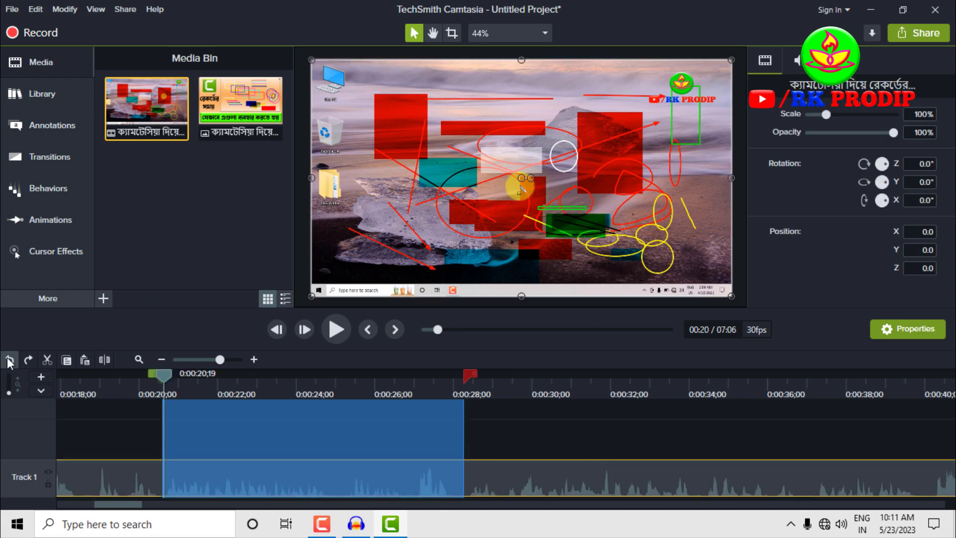
- Clear the time selection by collapsing it to 0:00:20;19, and silence the audio of the Track 1 clip
left_click(527, 441)
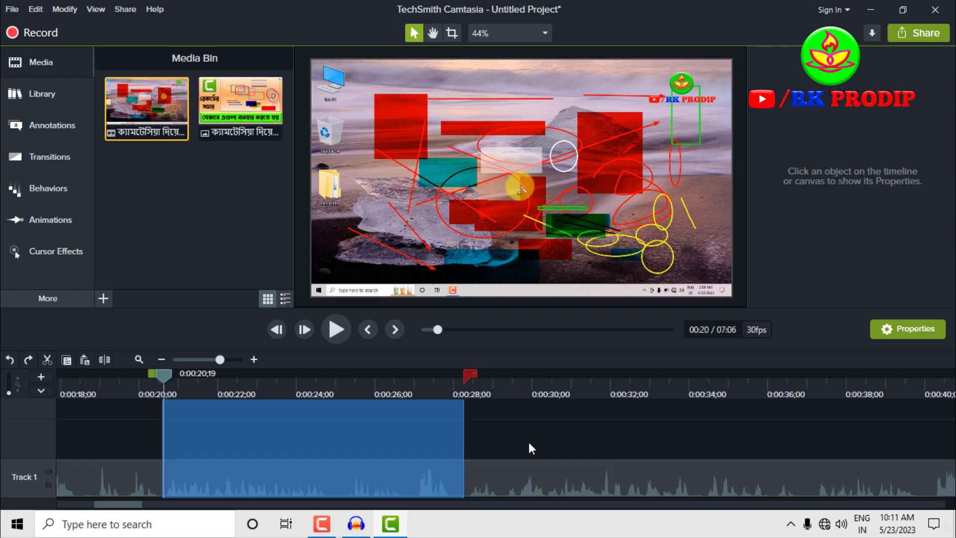
left_click_drag(468, 373, 163, 376)
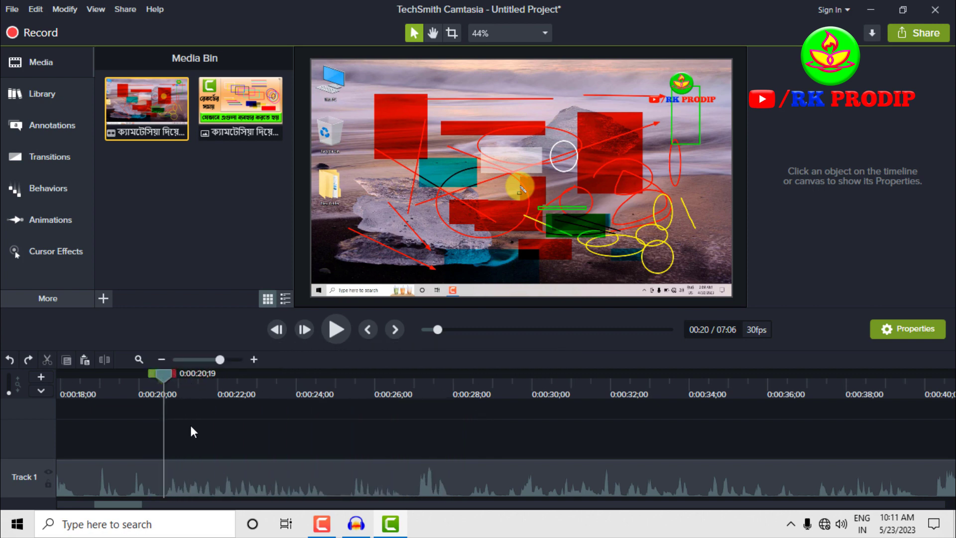
left_click(350, 473)
right_click(349, 473)
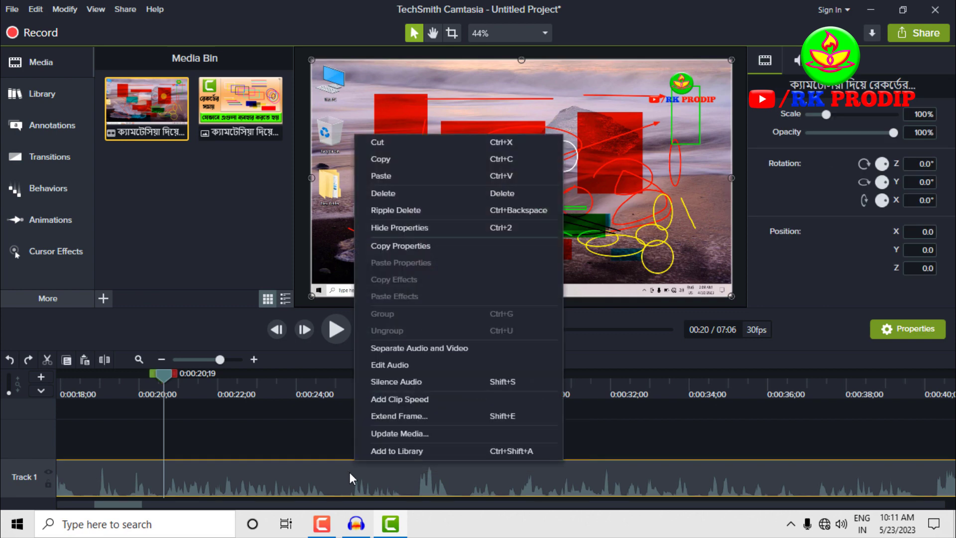
left_click(400, 379)
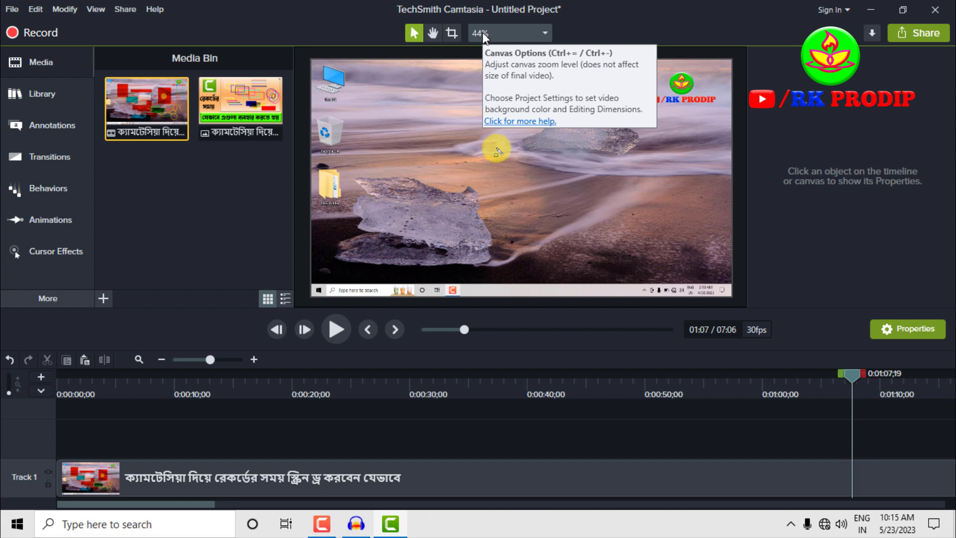
- Preview the canvas at 25%, 50% and 200% zoom, and return it to Fit
left_click(540, 34)
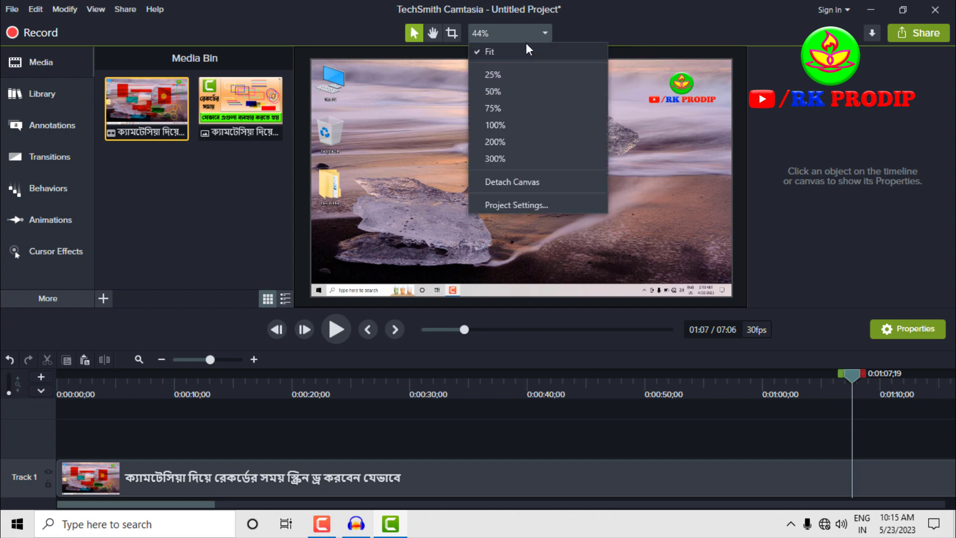
left_click(494, 74)
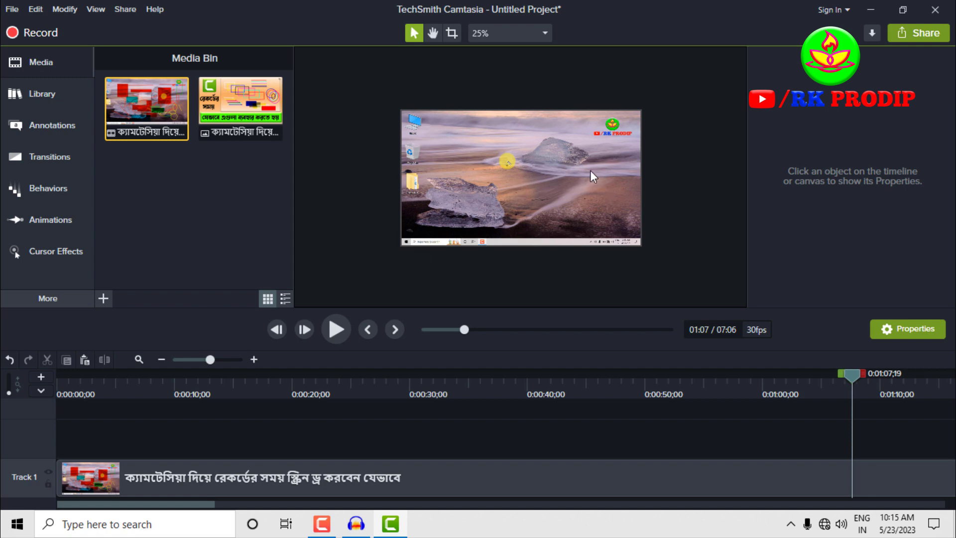
left_click(538, 33)
left_click(493, 92)
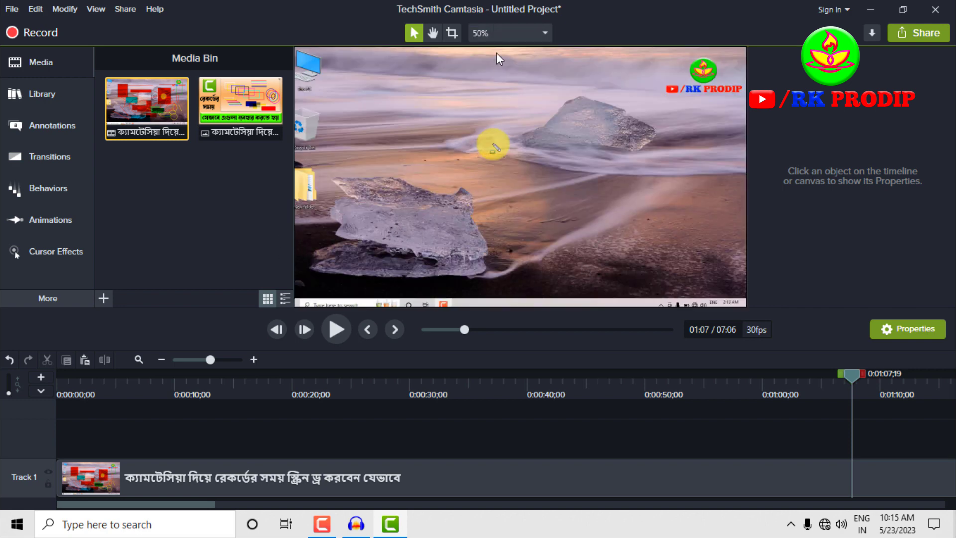
scroll(505, 148, "up", 3)
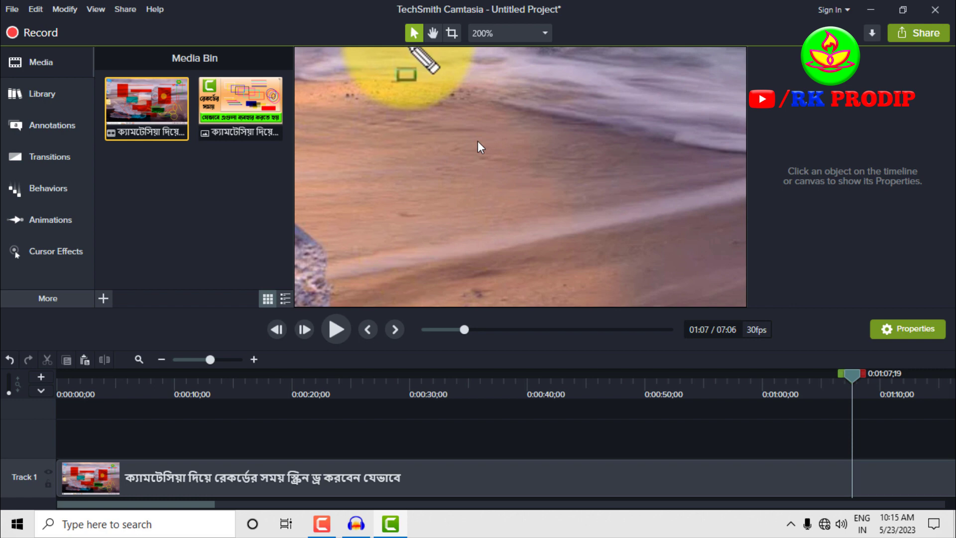
left_click(527, 34)
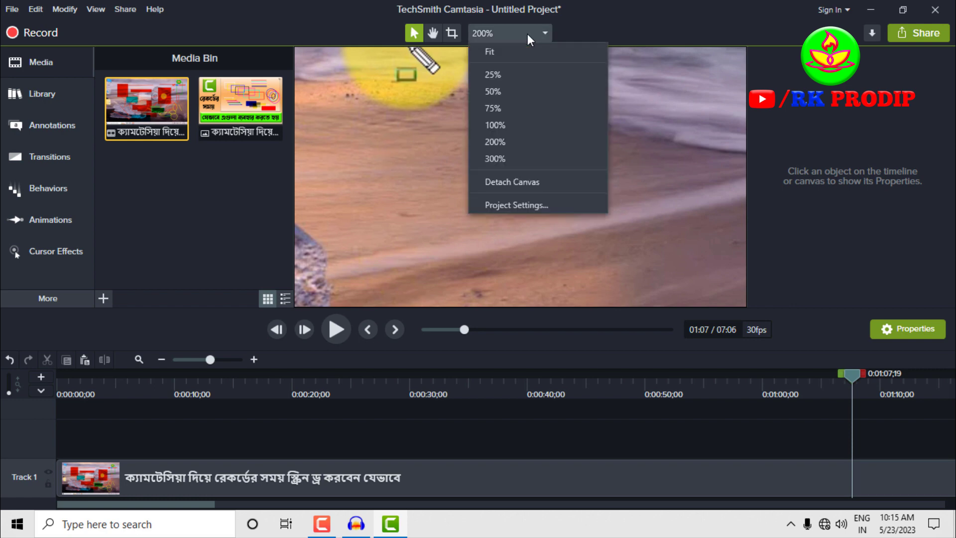
left_click(507, 54)
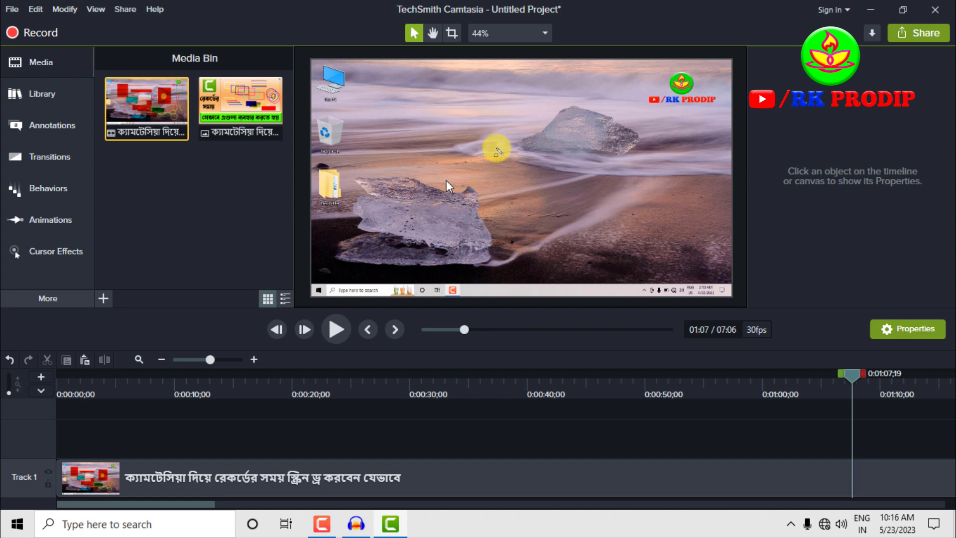
- Detach the canvas into its own window, reposition it, preview it full screen, and dock it again
left_click(527, 36)
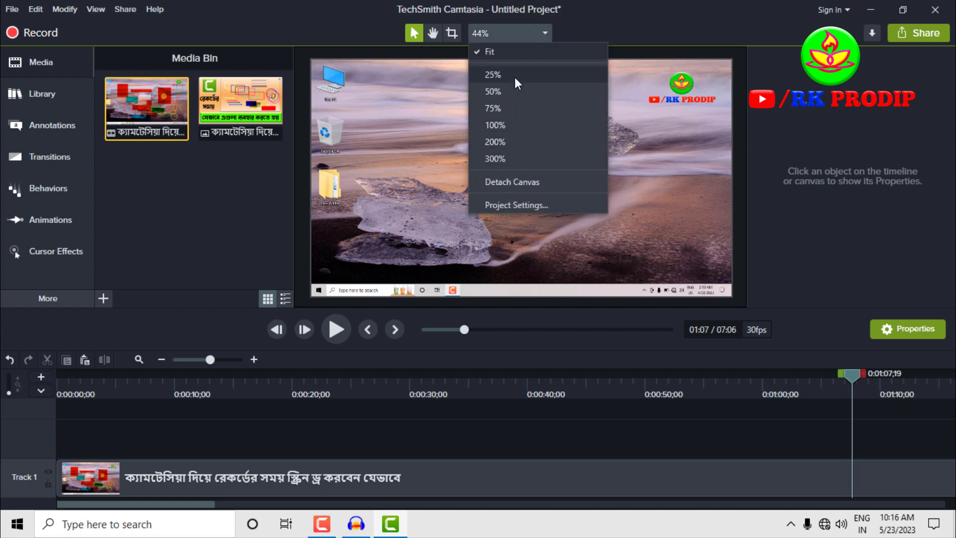
left_click(512, 182)
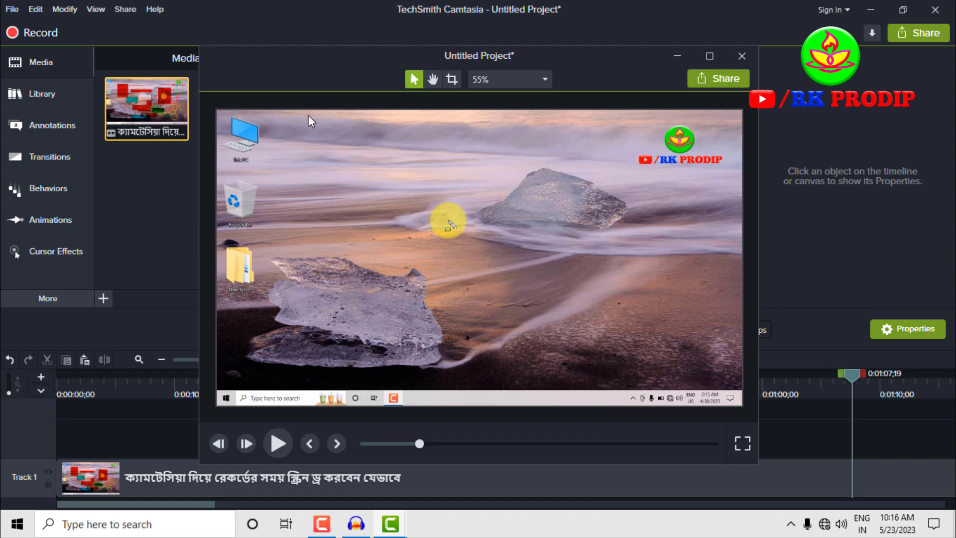
left_click_drag(302, 75, 381, 68)
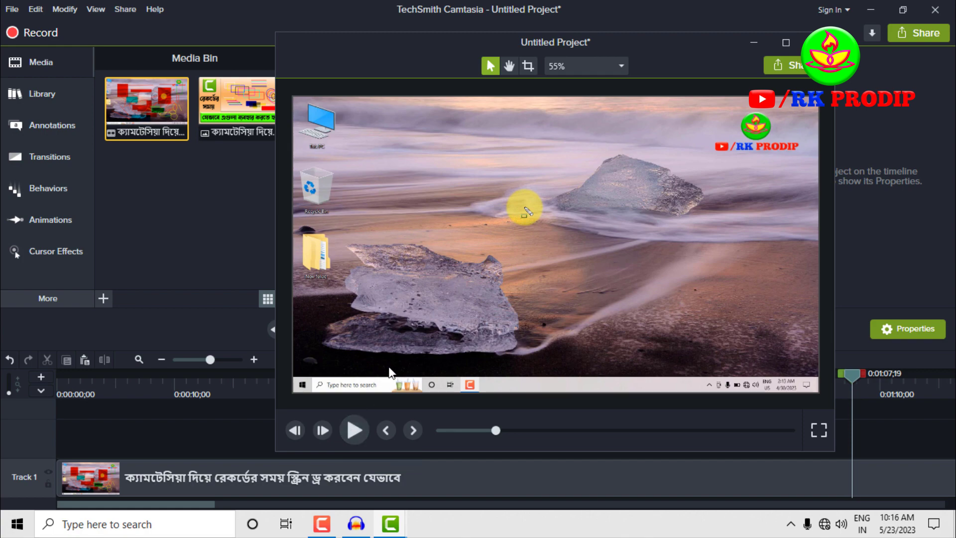
left_click(819, 430)
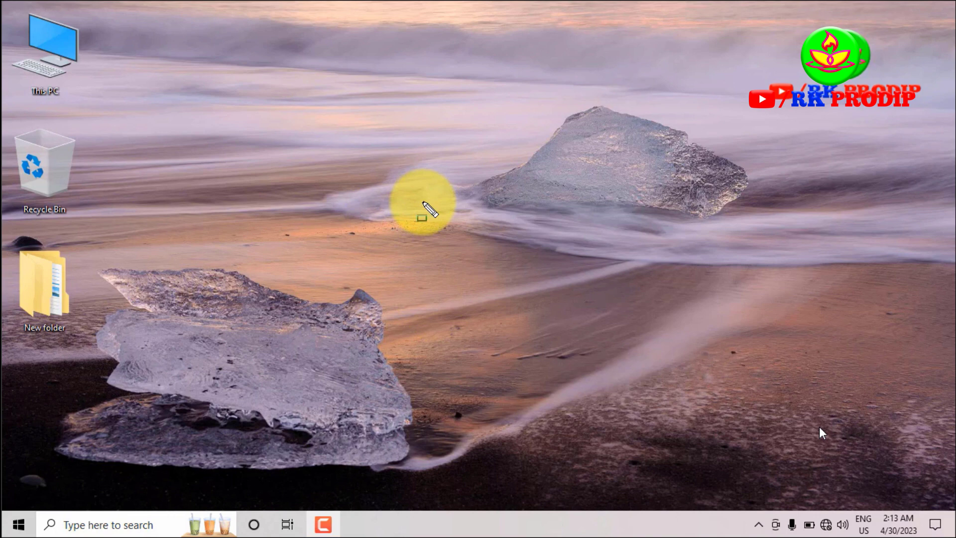
key("Escape")
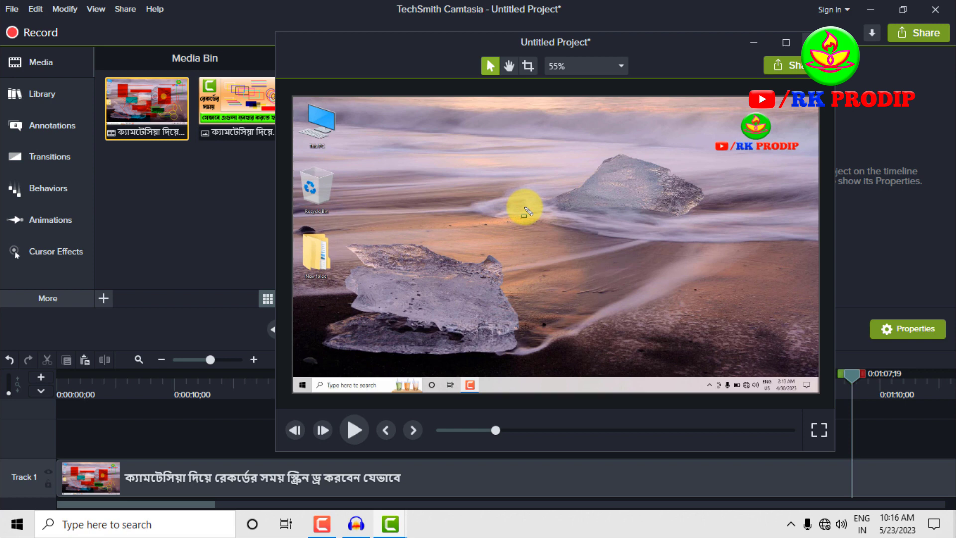
left_click(818, 43)
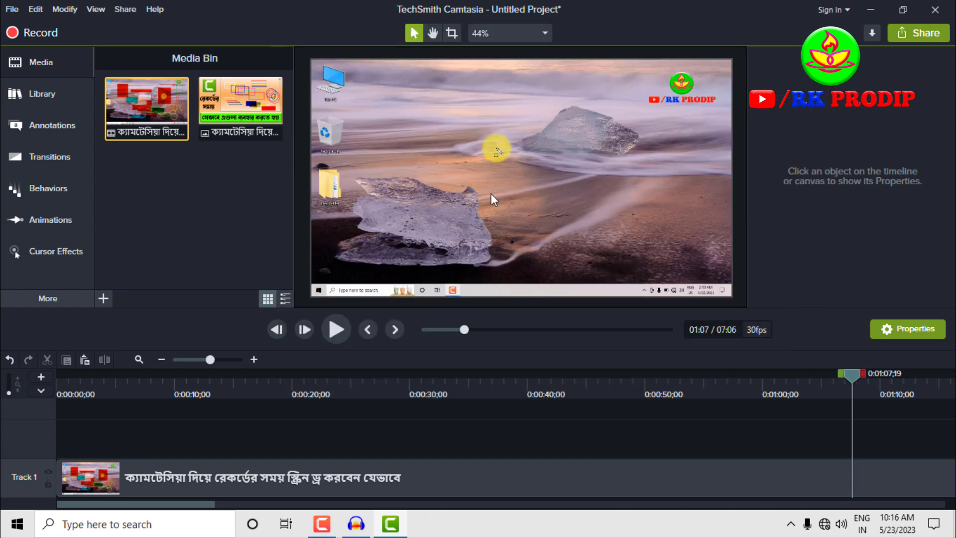
- Set the canvas dimensions to 1080p HD (1920x1080) in the project settings
left_click(545, 33)
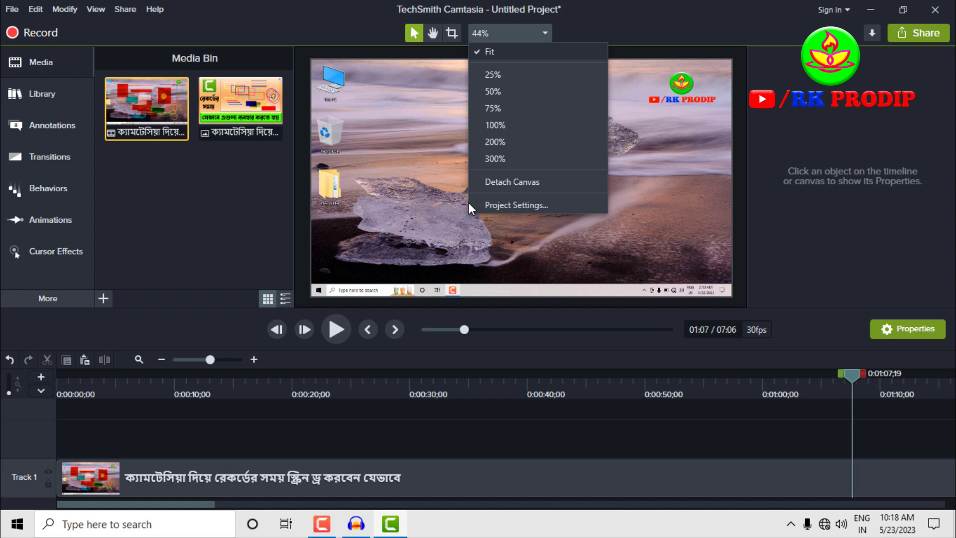
left_click(424, 194)
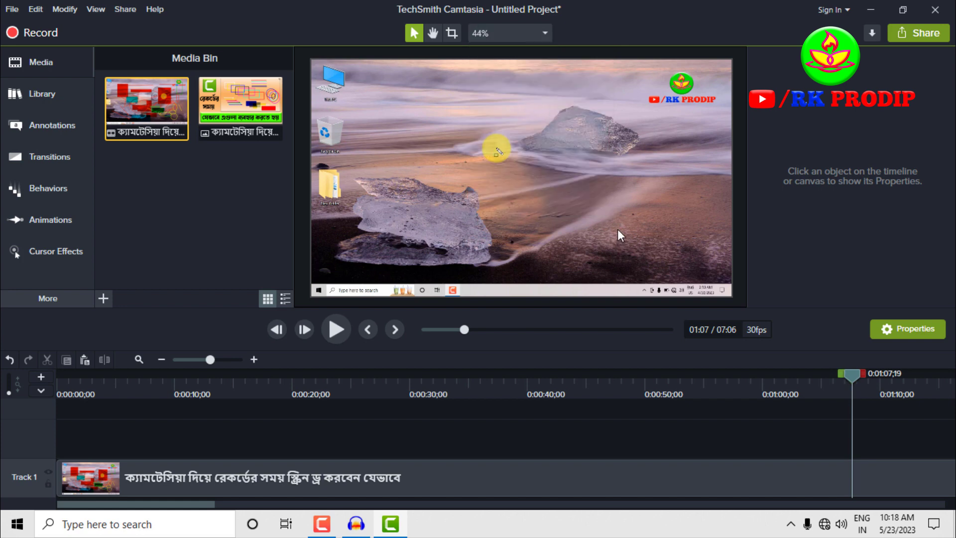
left_click(519, 35)
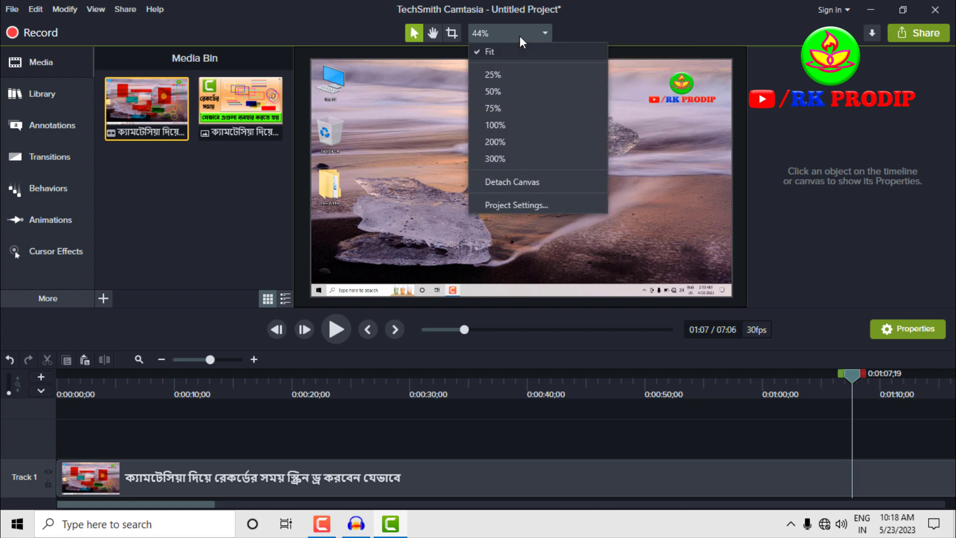
left_click(529, 205)
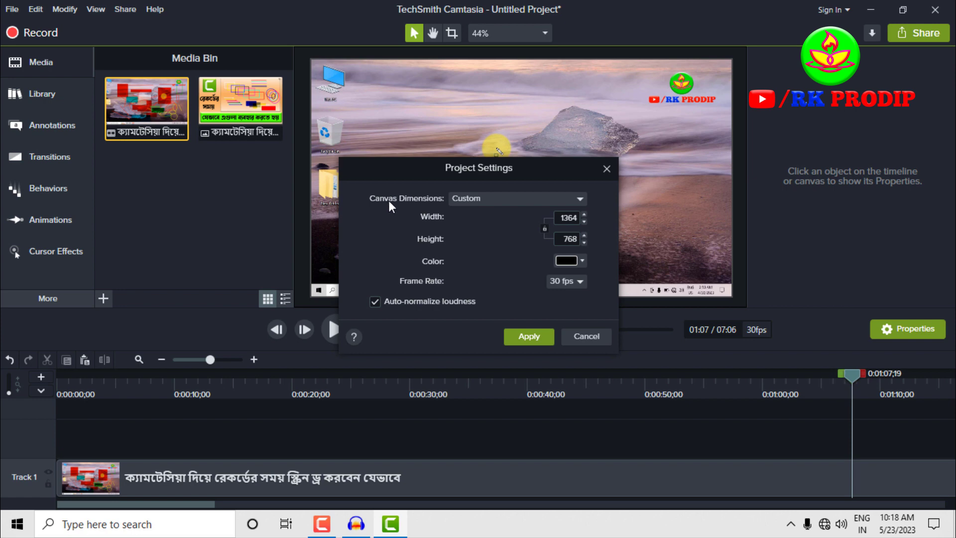
left_click(498, 200)
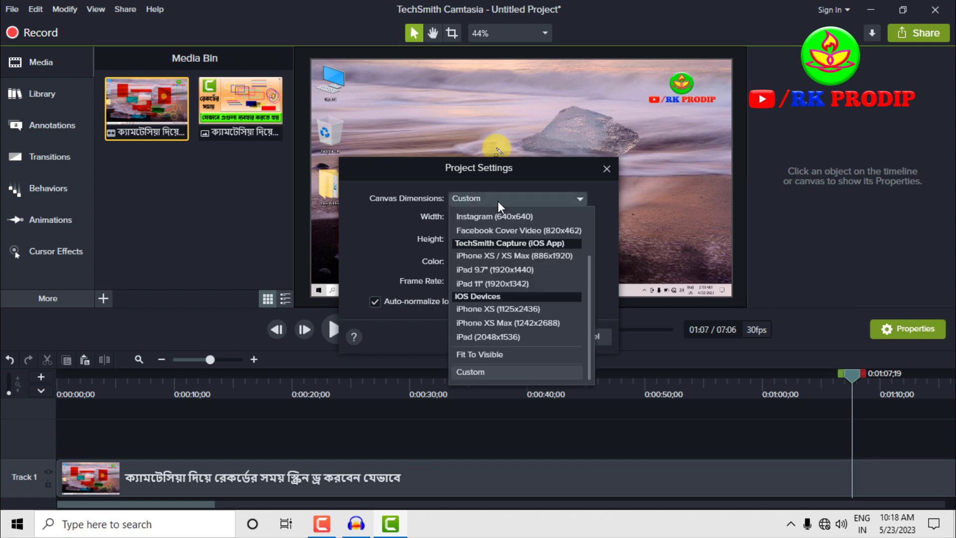
scroll(525, 259, "up", 2)
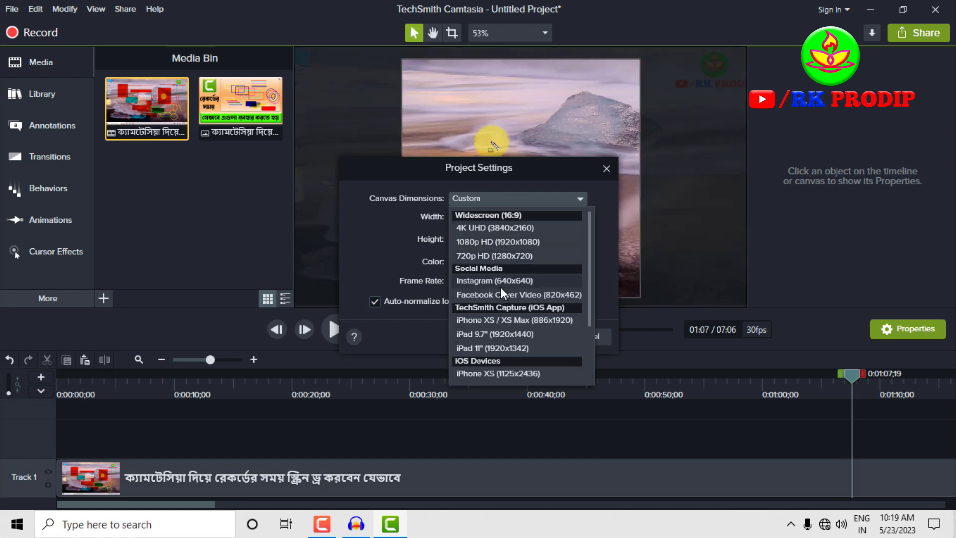
scroll(501, 286, "down", 2)
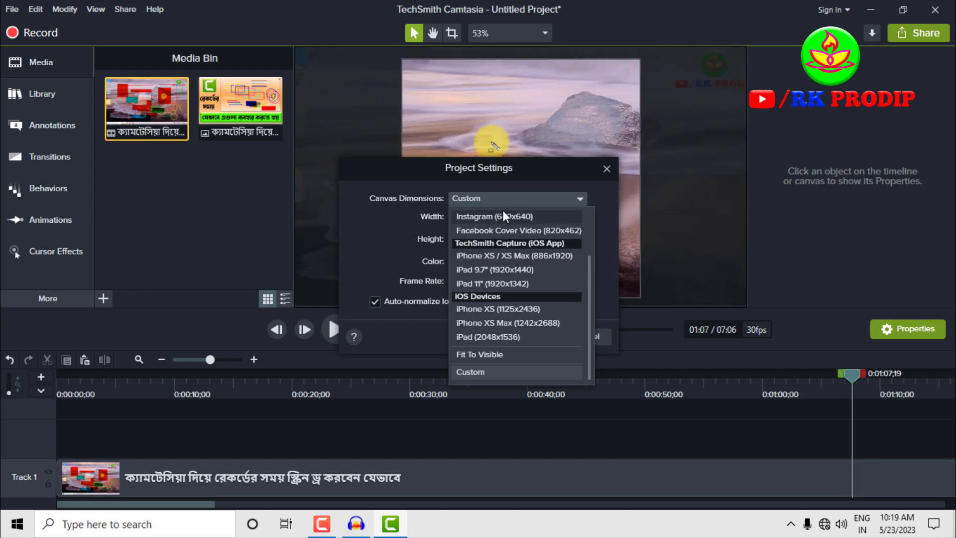
scroll(502, 264, "up", 2)
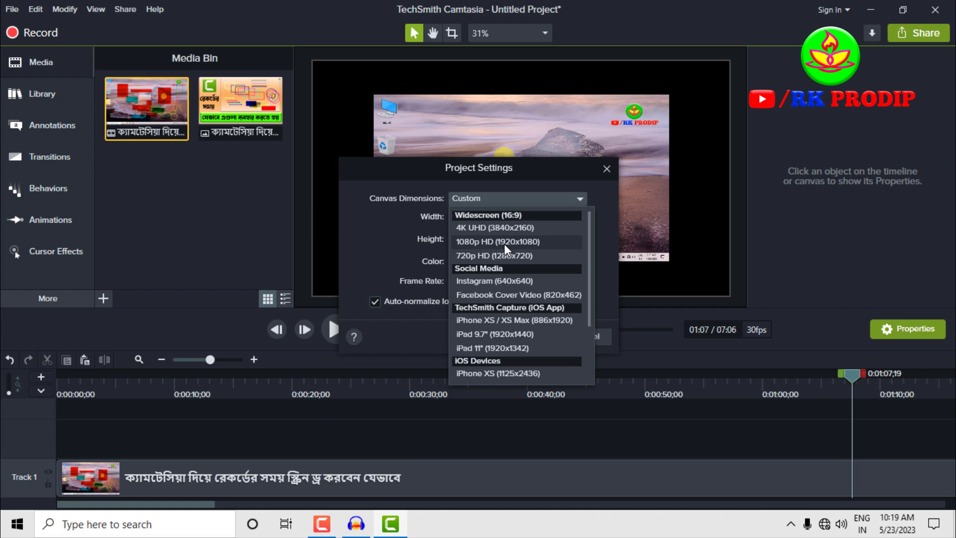
left_click(505, 242)
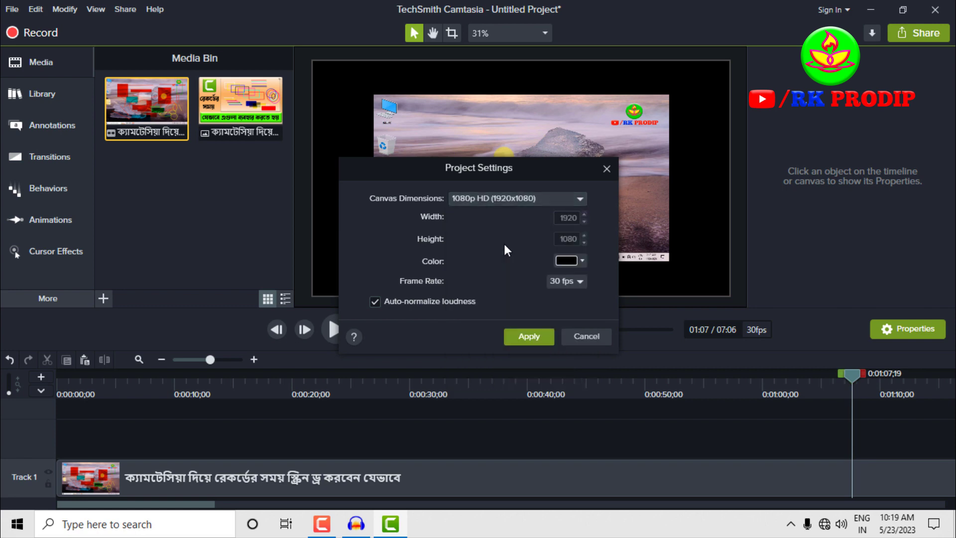
- Apply the project settings and enlarge the clip from its corners to fill the whole canvas at 140.6% scale
left_click(523, 337)
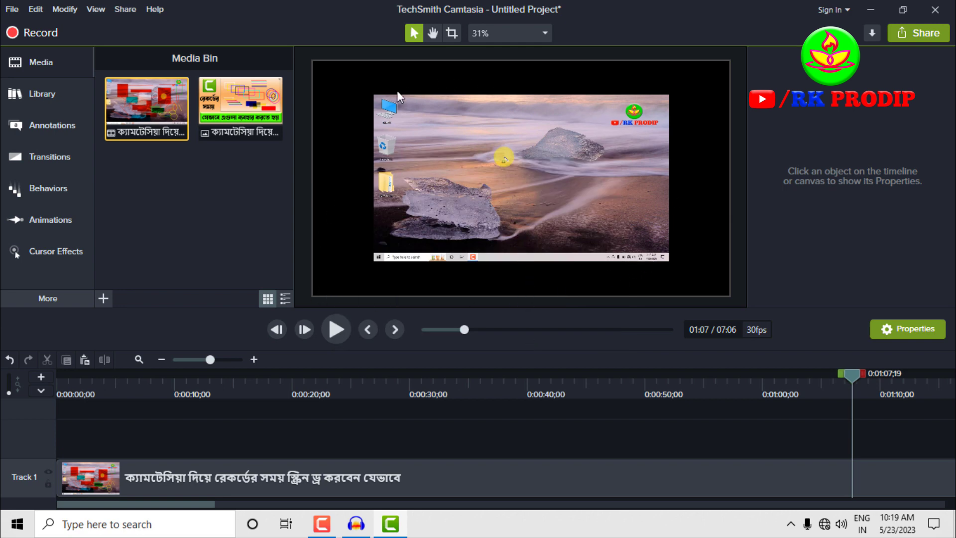
left_click(413, 223)
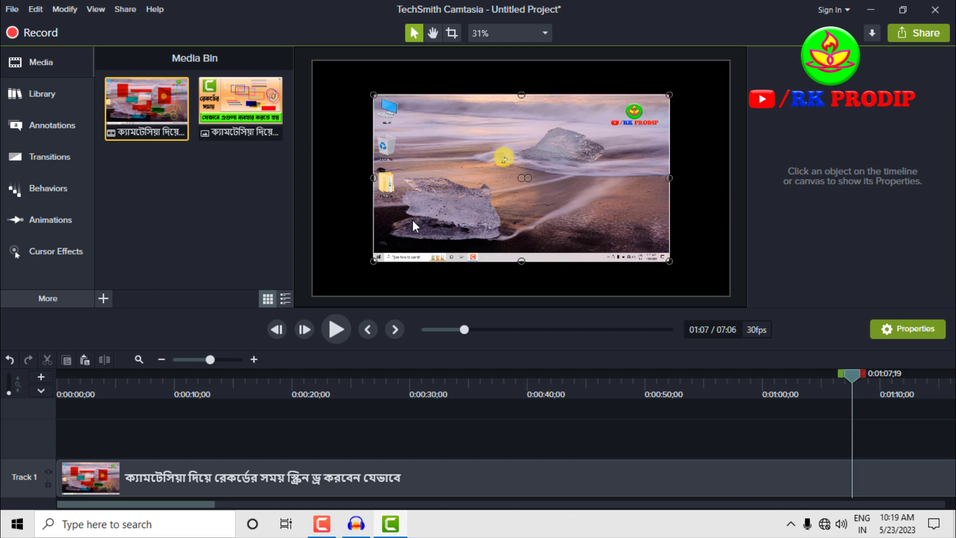
left_click_drag(373, 260, 314, 295)
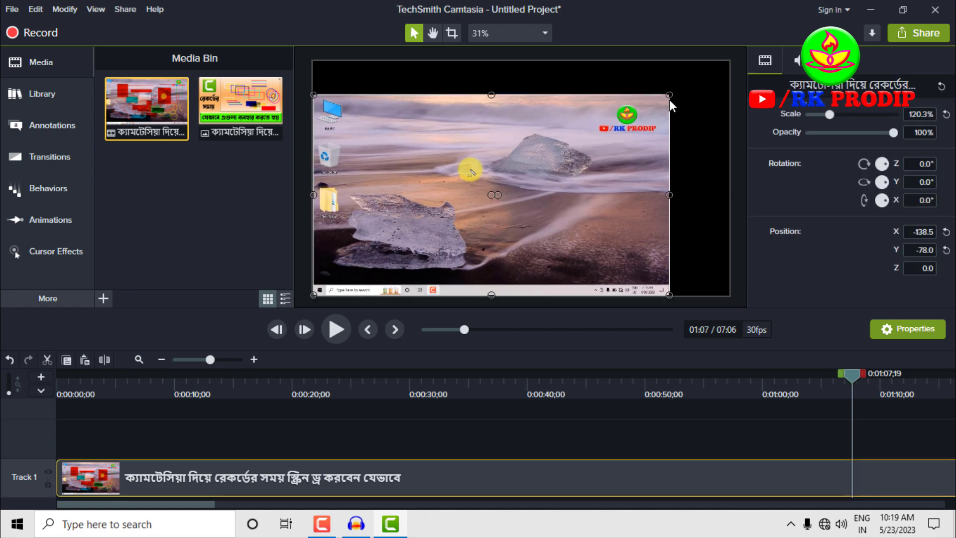
left_click_drag(670, 95, 730, 60)
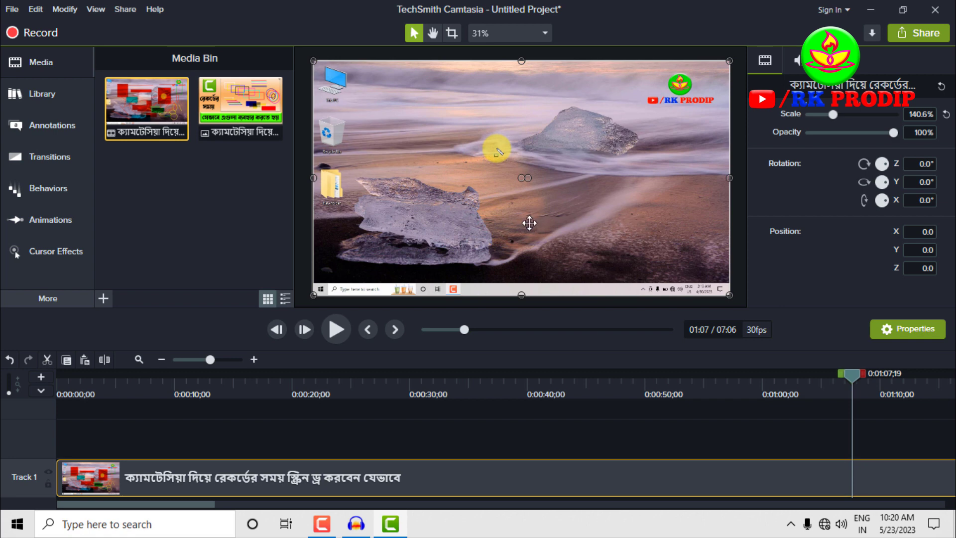
- Change the project's canvas dimensions to 720p HD (1280x720) and apply the settings
left_click(536, 35)
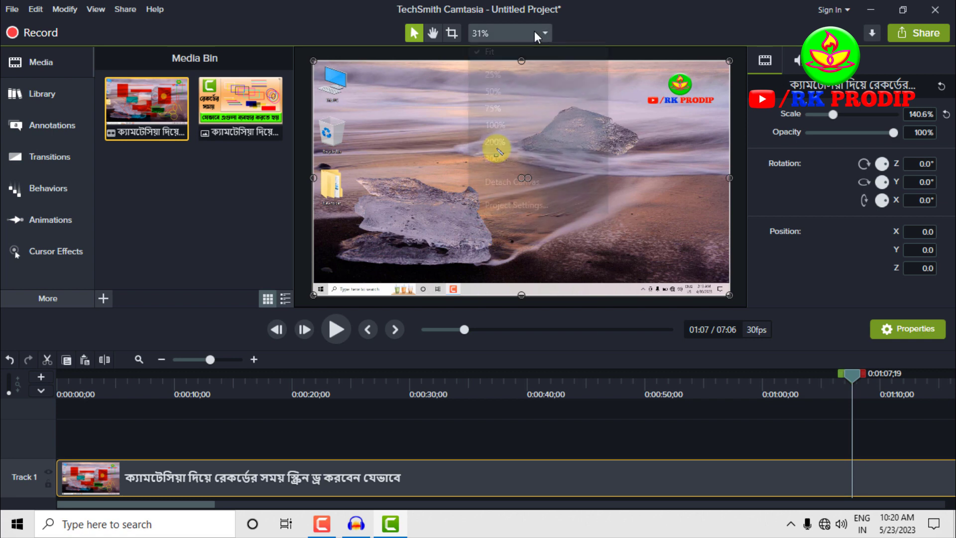
left_click(521, 207)
left_click(533, 199)
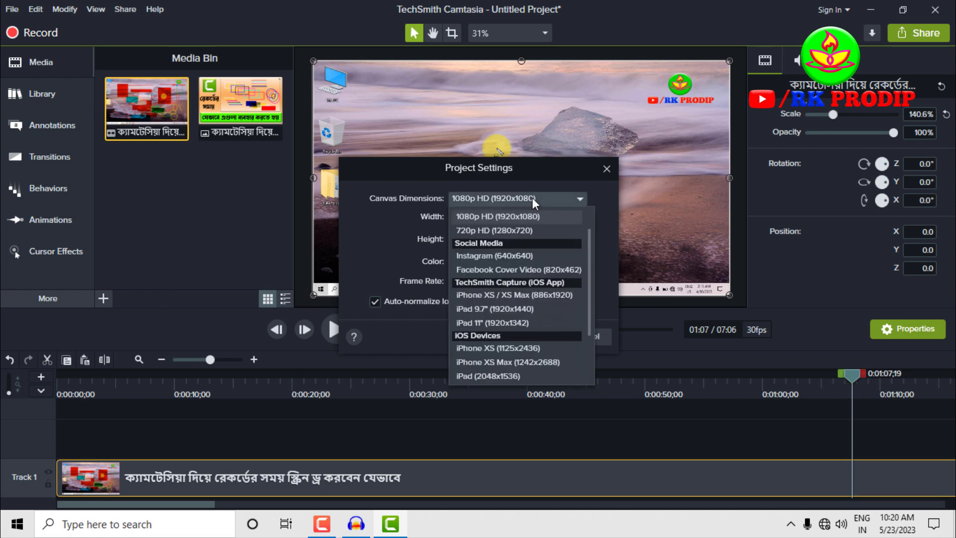
left_click(518, 231)
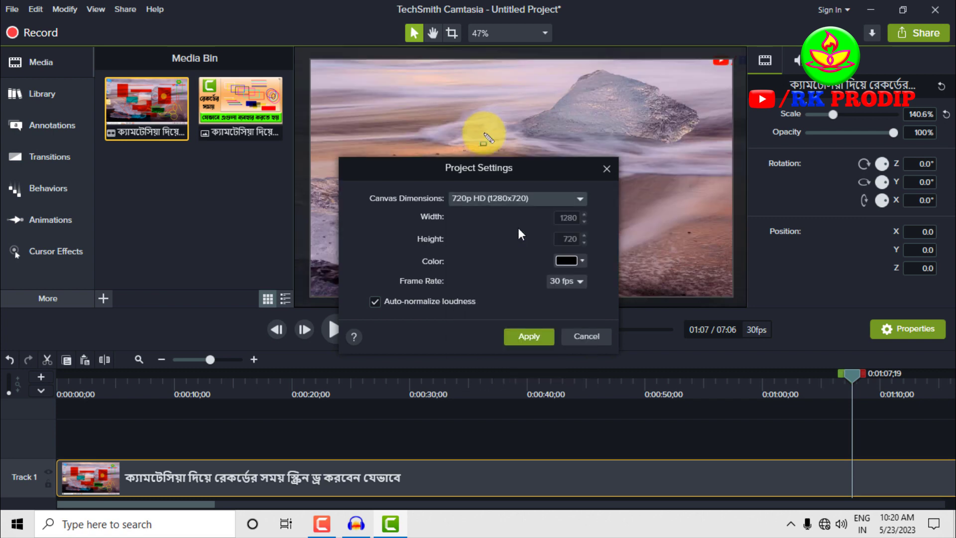
left_click(528, 337)
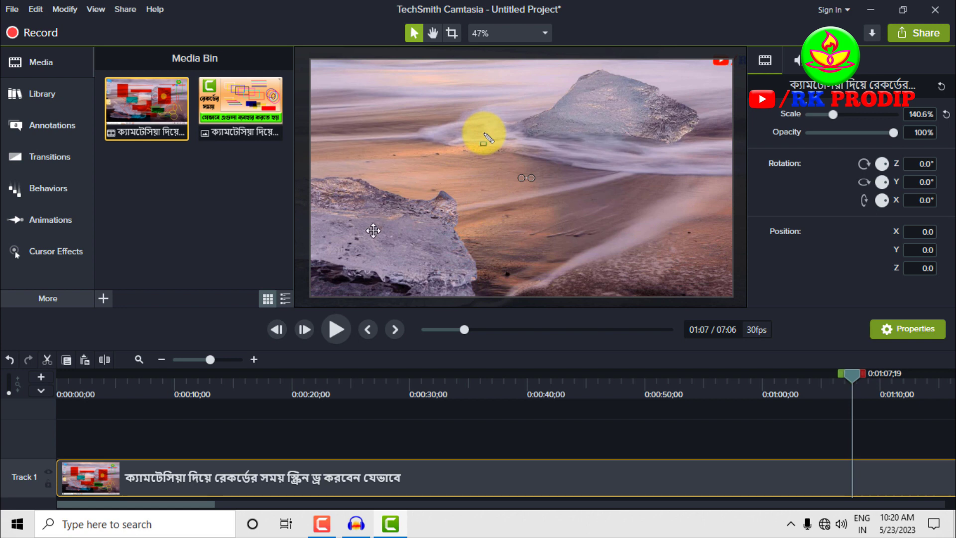
- Reposition the oversized clip and scale it to about 93.8% so that it fills the 720p canvas
left_click_drag(373, 230, 486, 195)
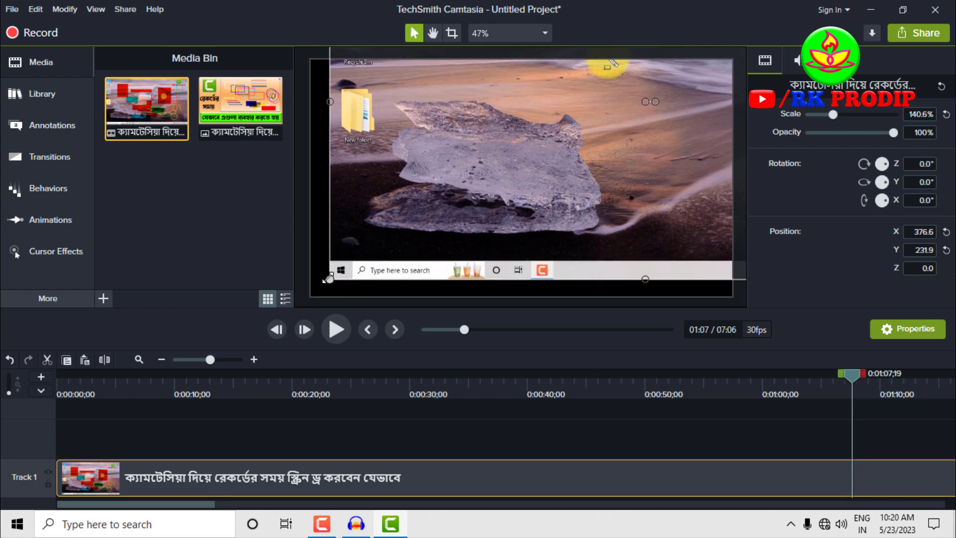
left_click_drag(329, 277, 494, 187)
key("ctrl+z")
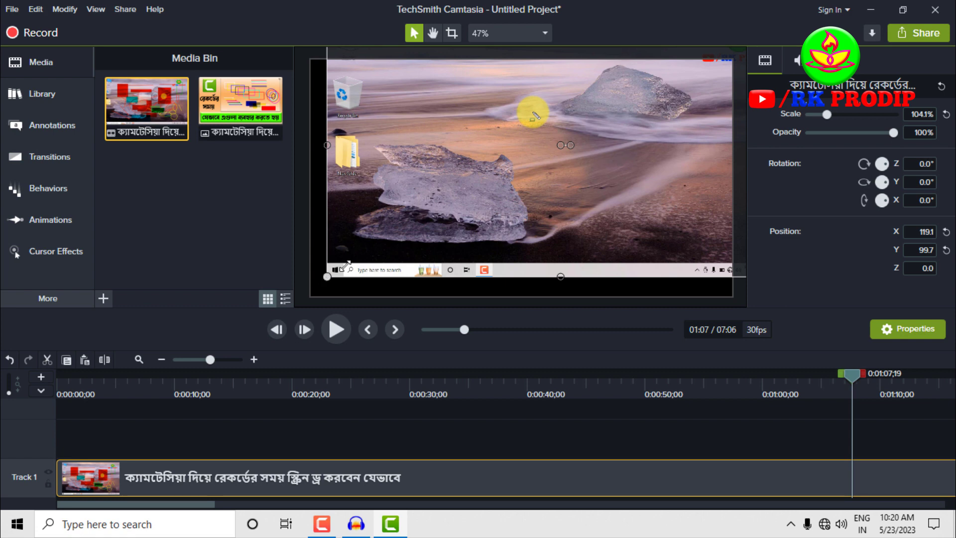
left_click_drag(327, 280, 444, 187)
left_click_drag(543, 154, 409, 241)
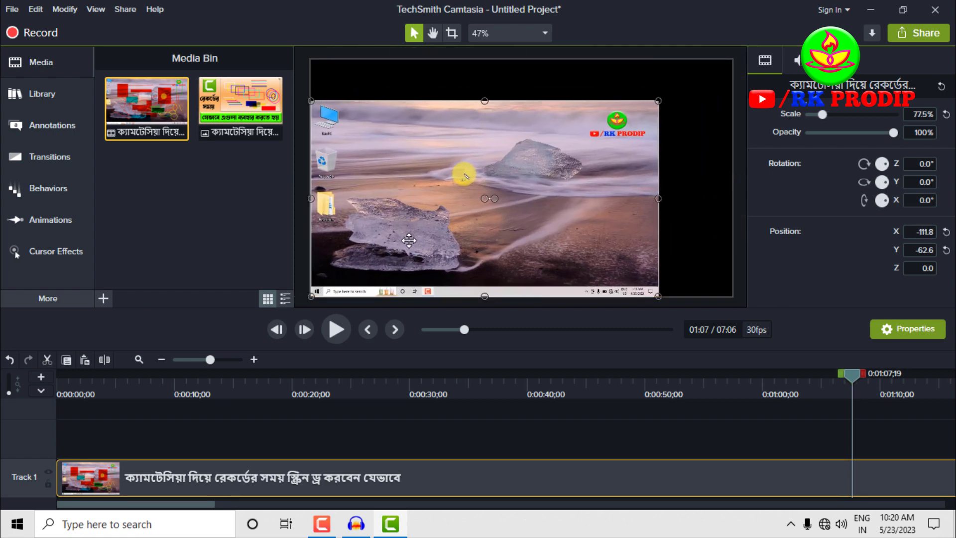
left_click_drag(658, 100, 732, 60)
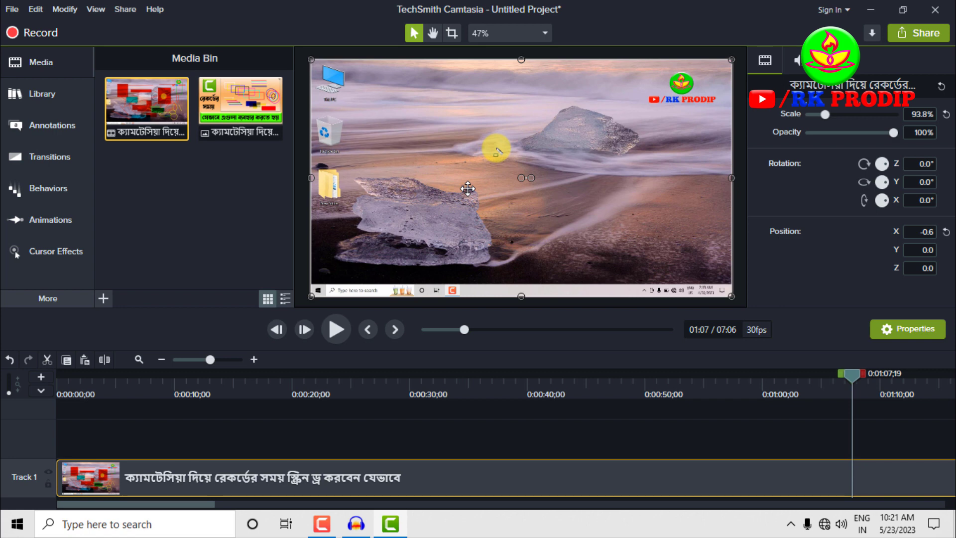
- Crop the clip inward from its upper, left, lower and right edges with the Crop tool
left_click(452, 33)
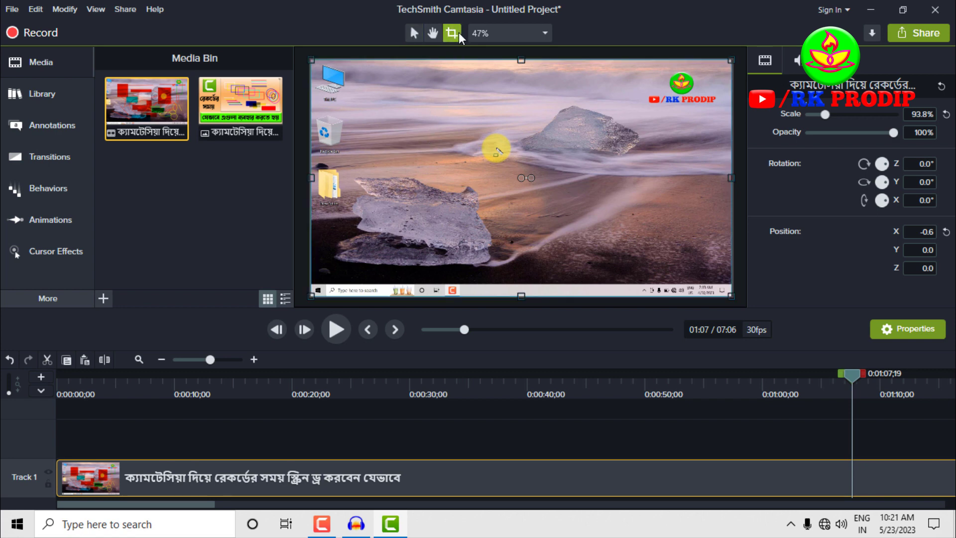
left_click_drag(521, 61, 520, 77)
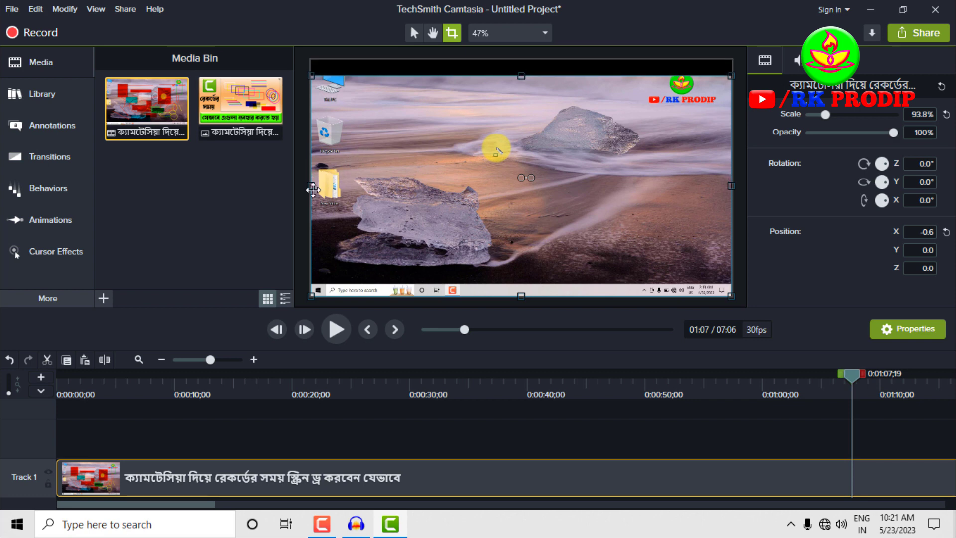
left_click_drag(312, 189, 344, 187)
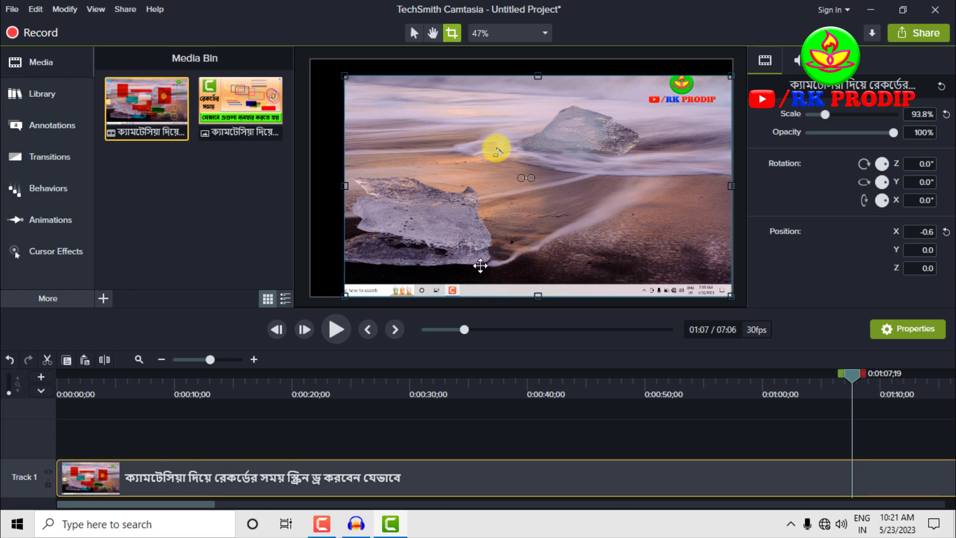
left_click_drag(538, 297, 538, 282)
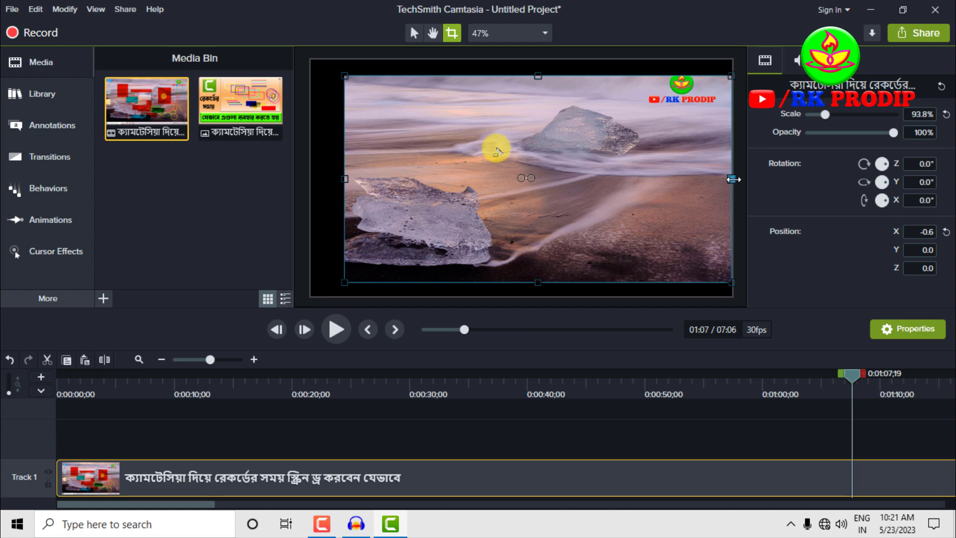
left_click_drag(731, 179, 555, 181)
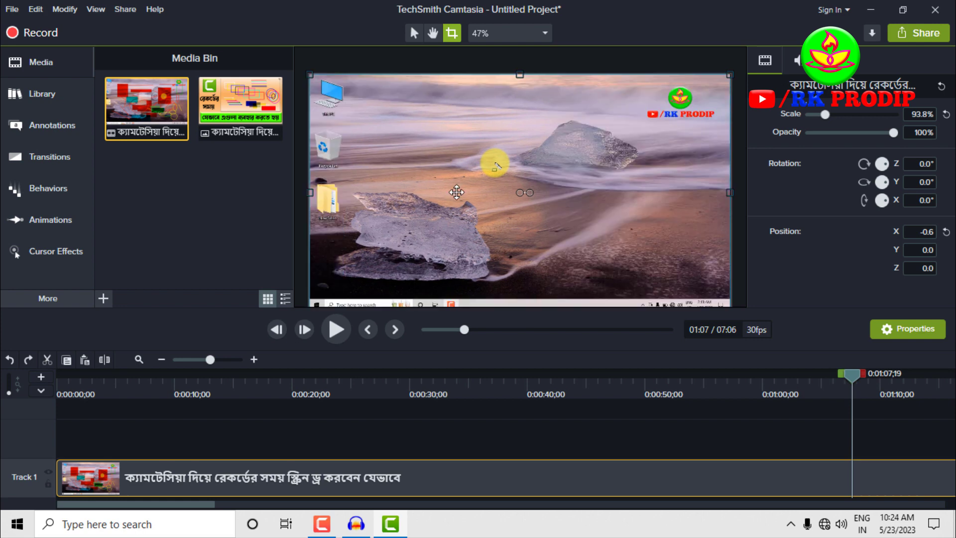
- Pan the canvas around its viewing area with the Pan tool and bring it back to the centre
left_click(434, 33)
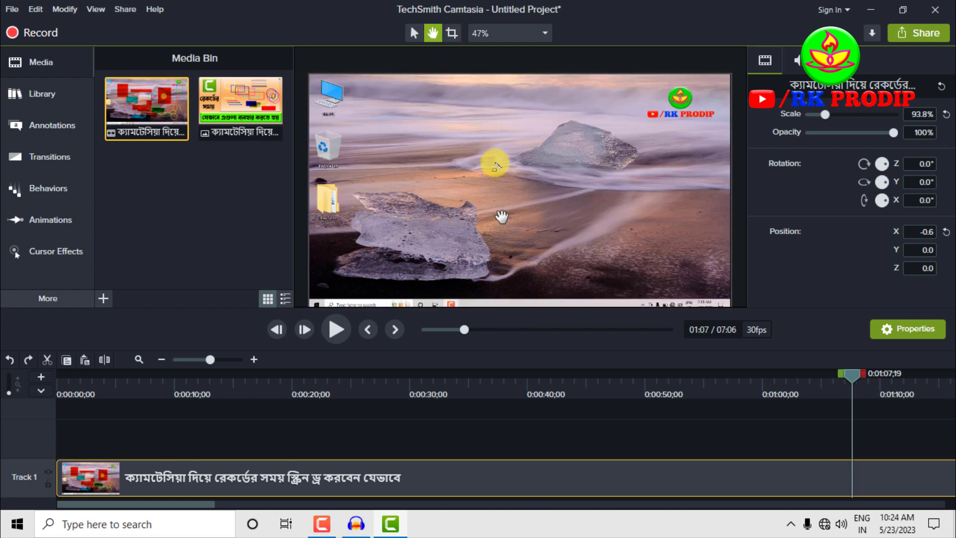
left_click_drag(499, 213, 584, 198)
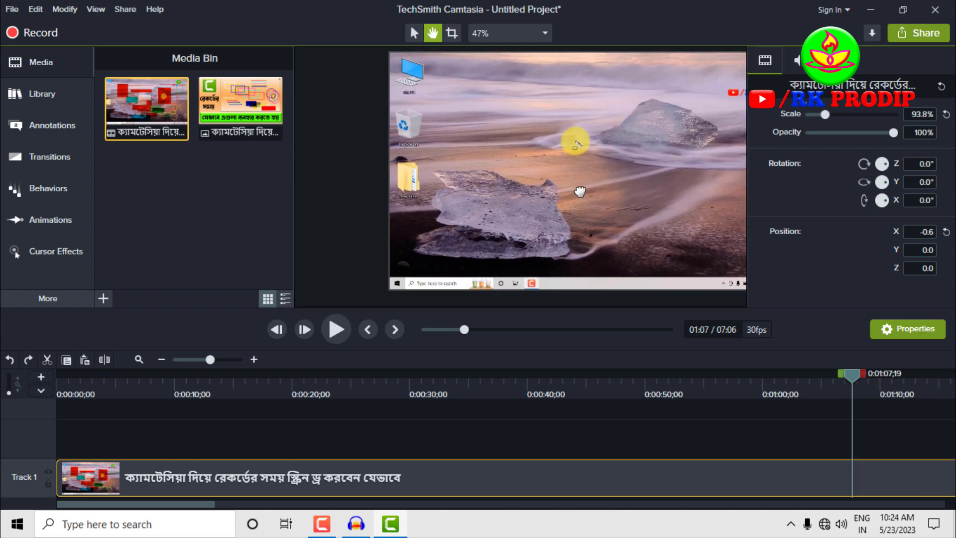
left_click_drag(450, 228, 420, 308)
left_click_drag(339, 324, 272, 211)
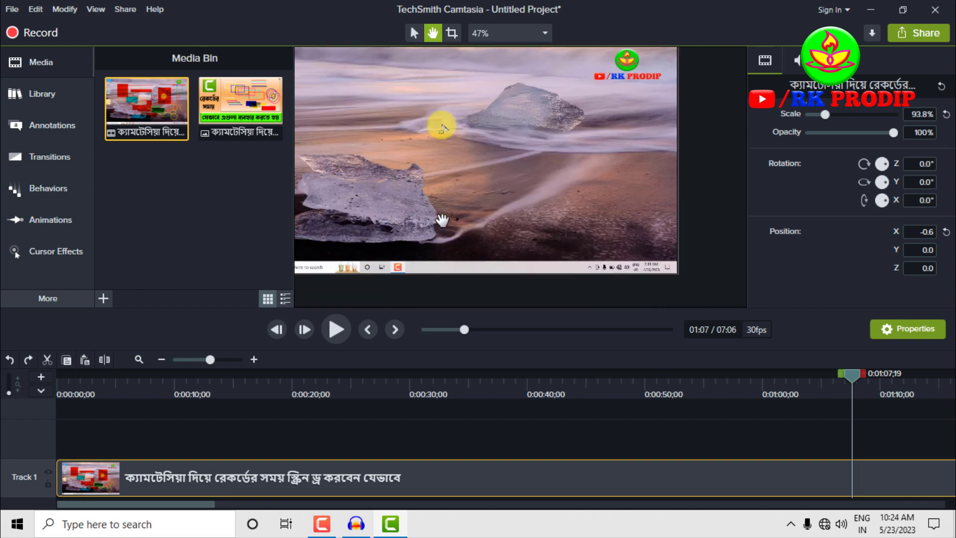
left_click_drag(440, 222, 496, 244)
mouse_move(388, 135)
left_mouse_down()
mouse_move(386, 167)
mouse_move(452, 145)
mouse_move(416, 139)
mouse_move(413, 125)
mouse_move(553, 136)
mouse_move(348, 152)
mouse_move(521, 137)
mouse_move(397, 128)
mouse_move(394, 136)
left_mouse_up()
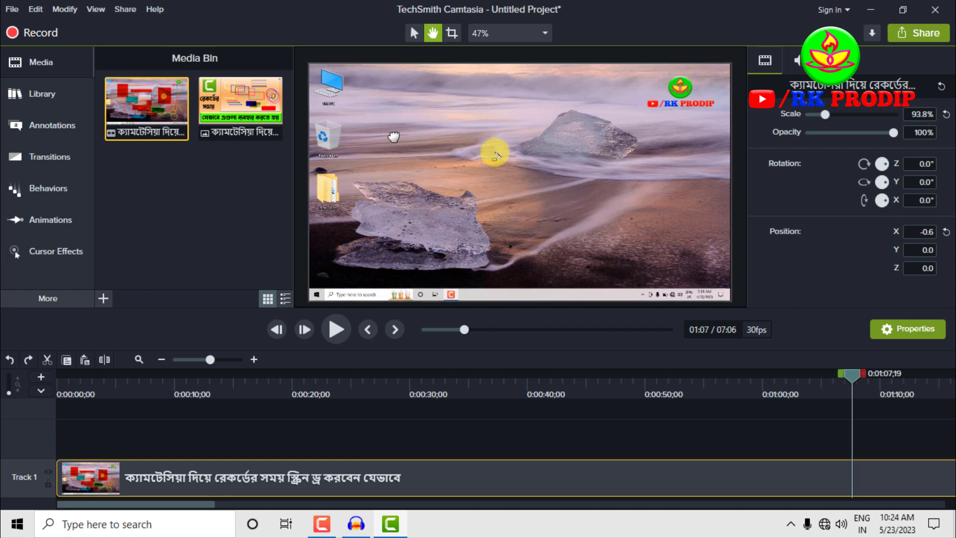
- Move the clip to the right half of the canvas and back into place, and pan the whole canvas for comparison
left_click(414, 33)
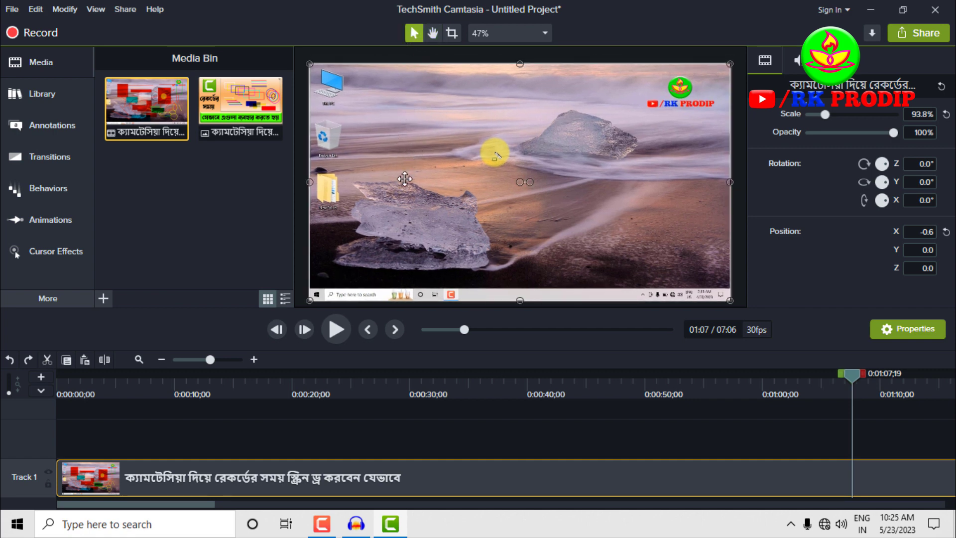
left_click_drag(401, 179, 612, 171)
left_click(345, 124)
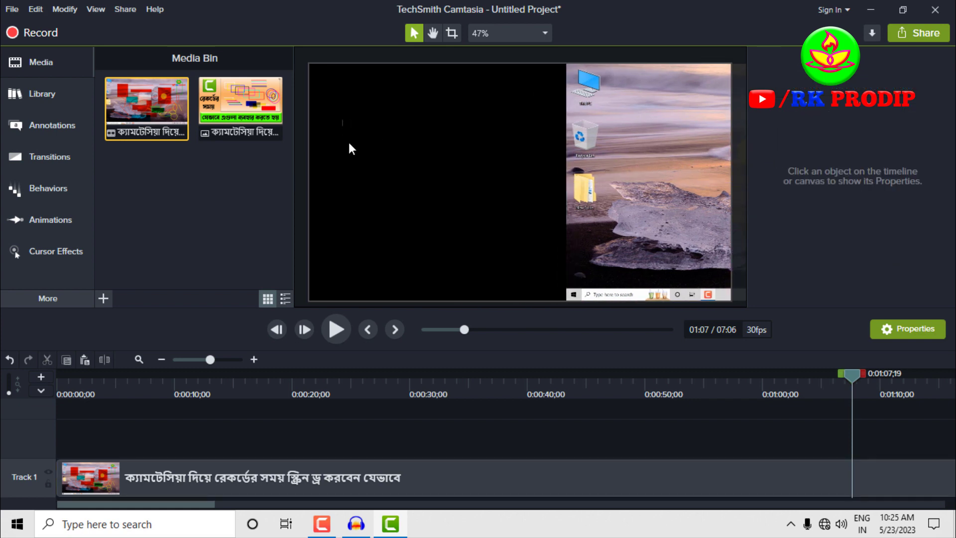
left_click(434, 33)
mouse_move(393, 145)
left_mouse_down()
mouse_move(515, 160)
mouse_move(368, 152)
mouse_move(437, 147)
mouse_move(391, 146)
left_mouse_up()
left_click(415, 34)
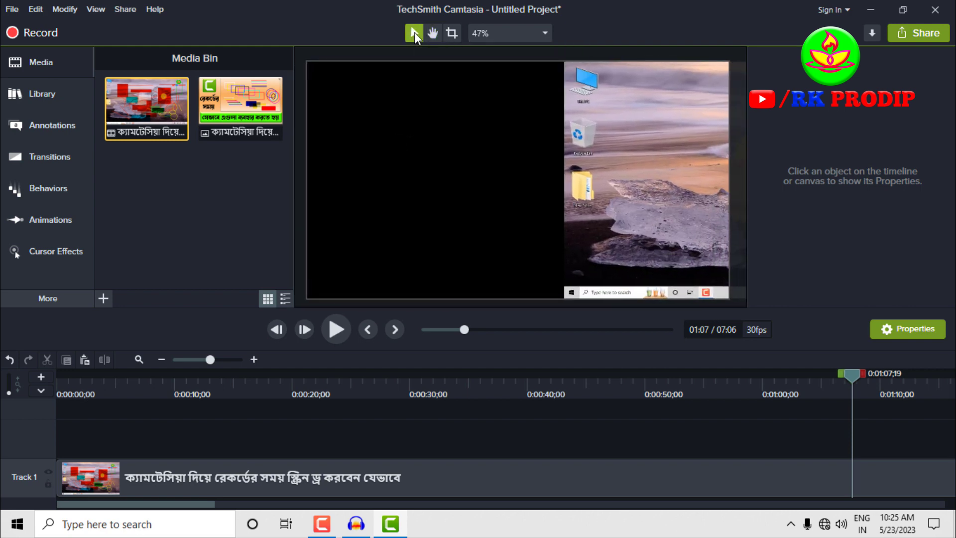
left_click(611, 169)
left_click_drag(623, 183, 419, 187)
left_click(433, 33)
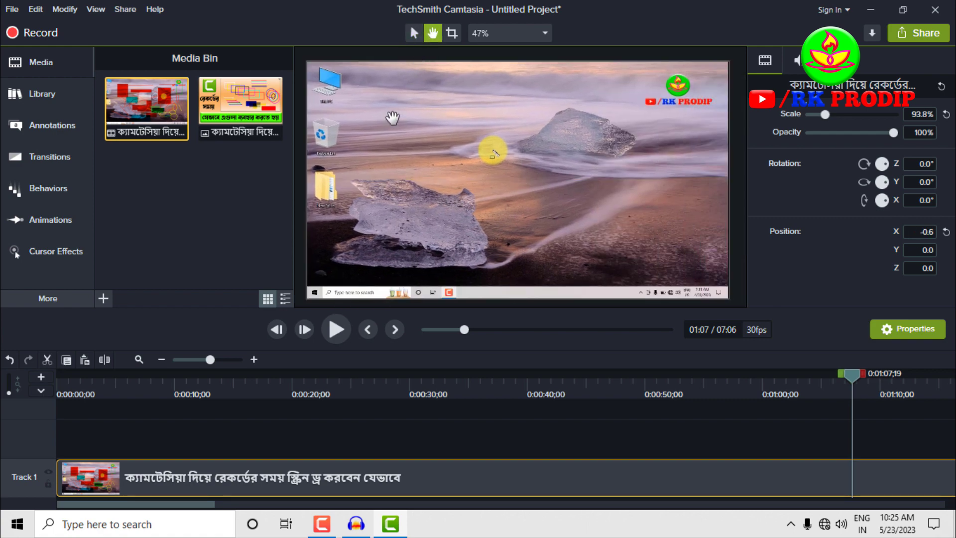
left_click_drag(362, 155, 266, 247)
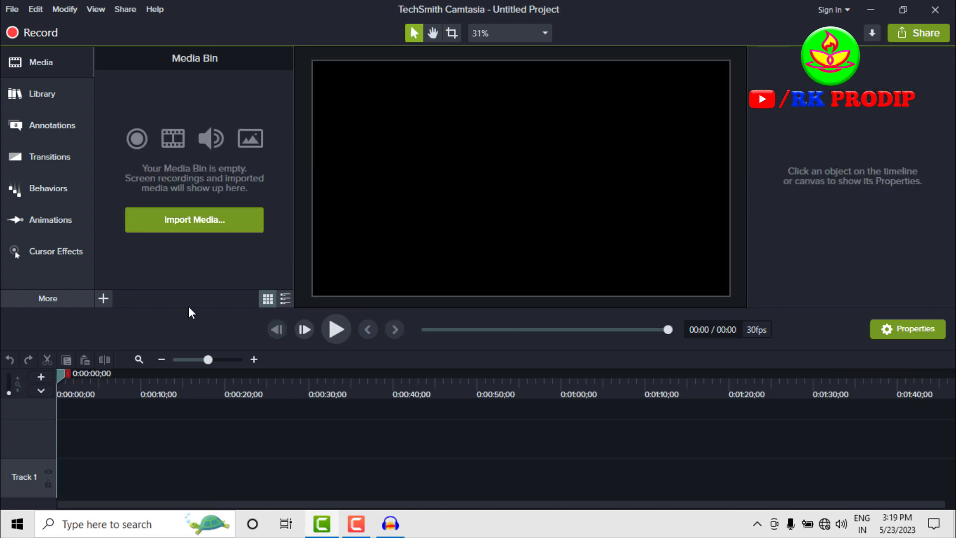
- Add the Calendar-01 icon from the library's Icons > Business folder to Track 1, and move the playhead to 0:00:06;22
left_click(53, 96)
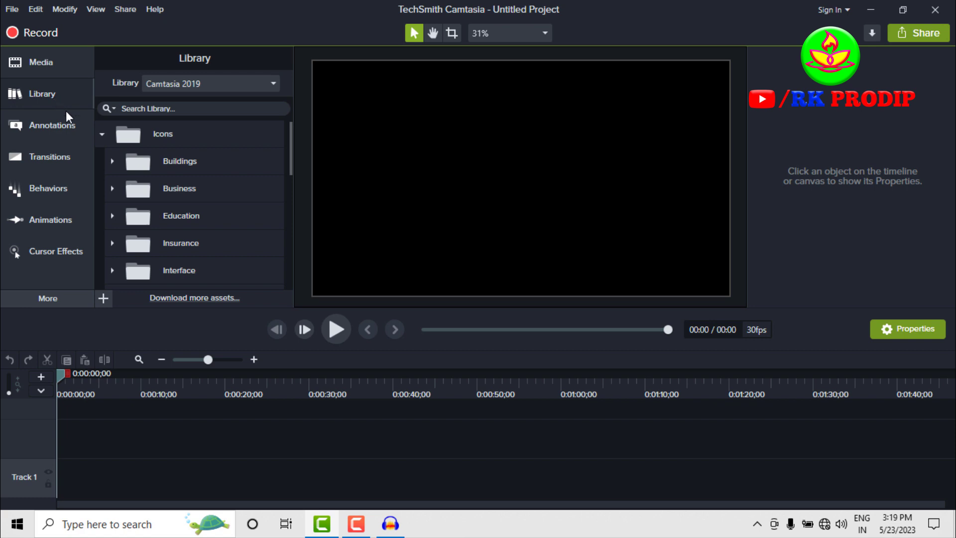
left_click(103, 135)
left_click(102, 133)
left_click(112, 187)
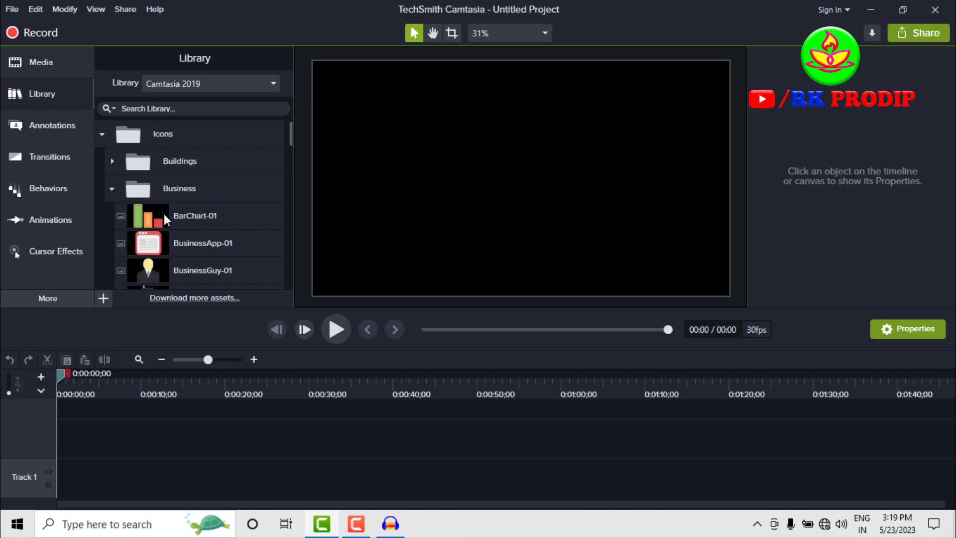
scroll(197, 187, "down", 3)
scroll(196, 184, "down", 1)
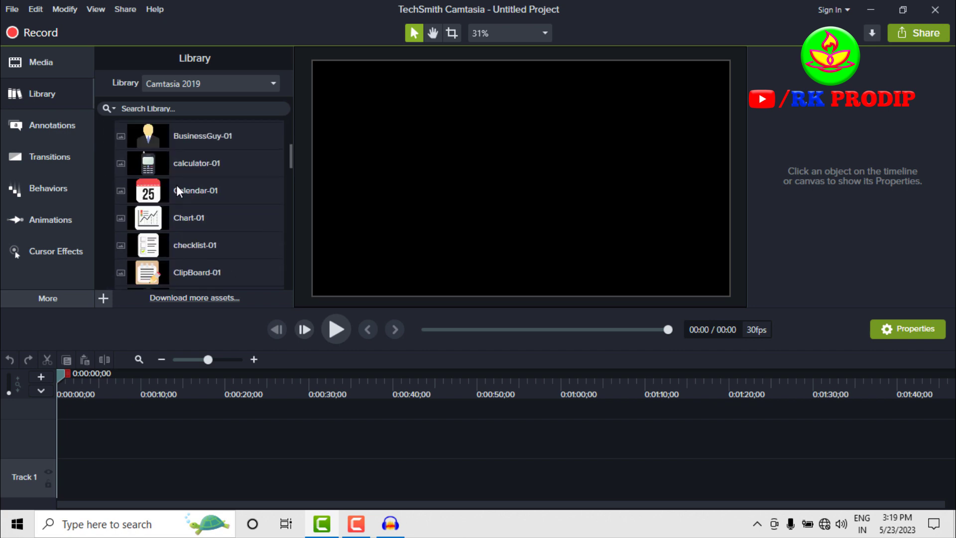
left_click_drag(176, 186, 91, 489)
left_click(114, 388)
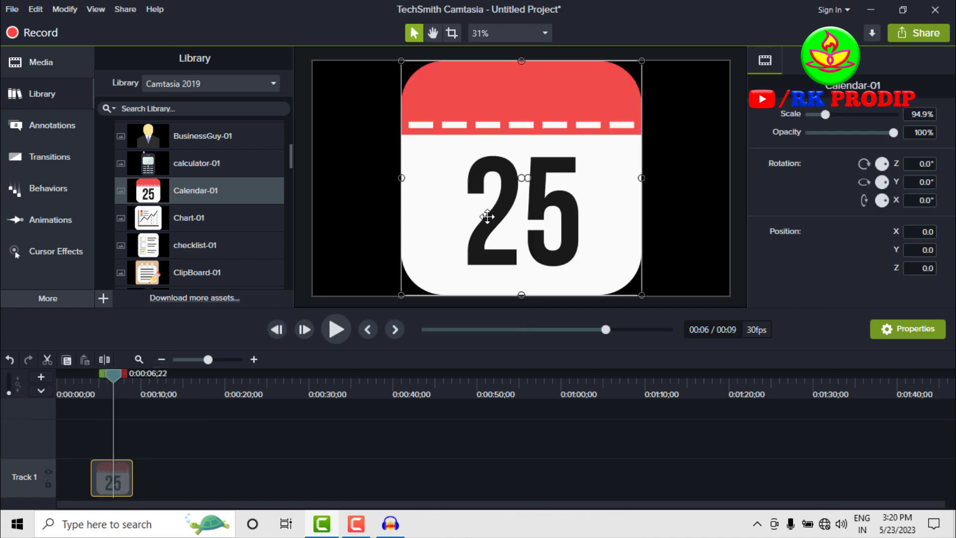
- Add the uparrow-01 icon from the library's Icons > Social Media folder to Track 2, and move the playhead to 0:00:12;05
scroll(193, 227, "down", 3)
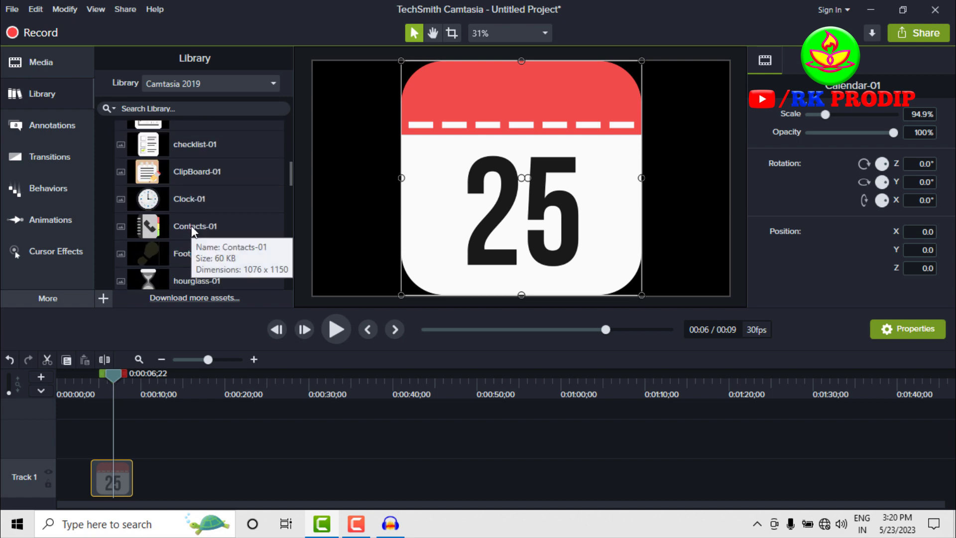
scroll(168, 173, "up", 5)
scroll(168, 175, "down", 5)
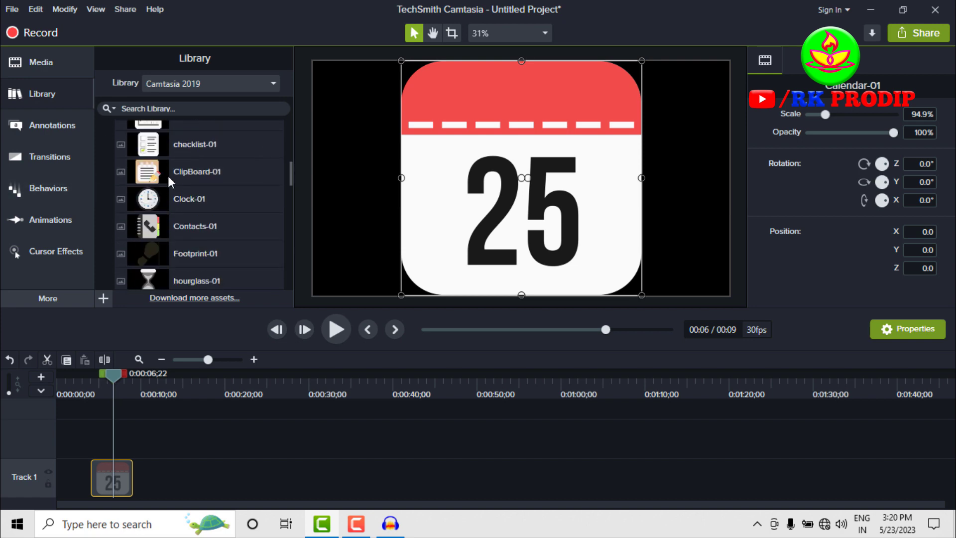
scroll(169, 176, "down", 10)
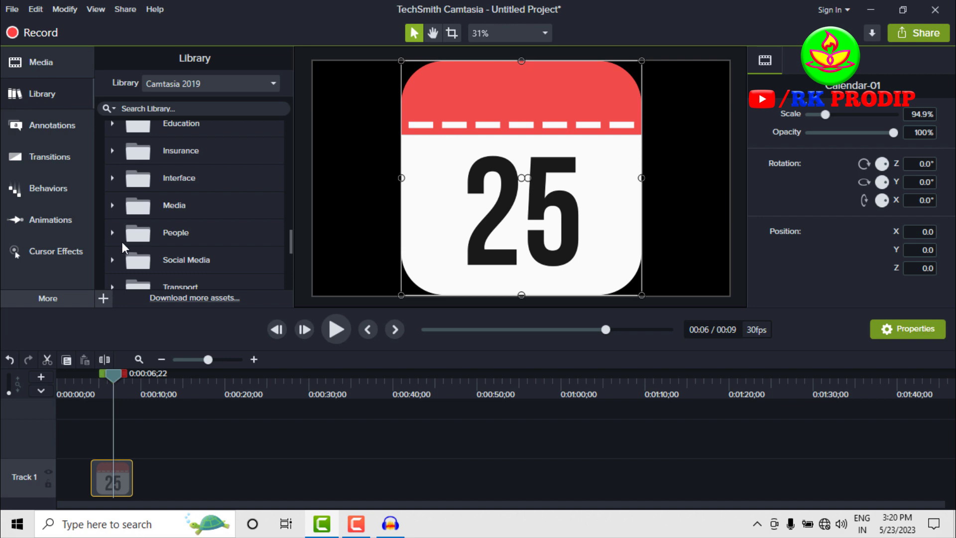
left_click(112, 257)
scroll(186, 184, "down", 5)
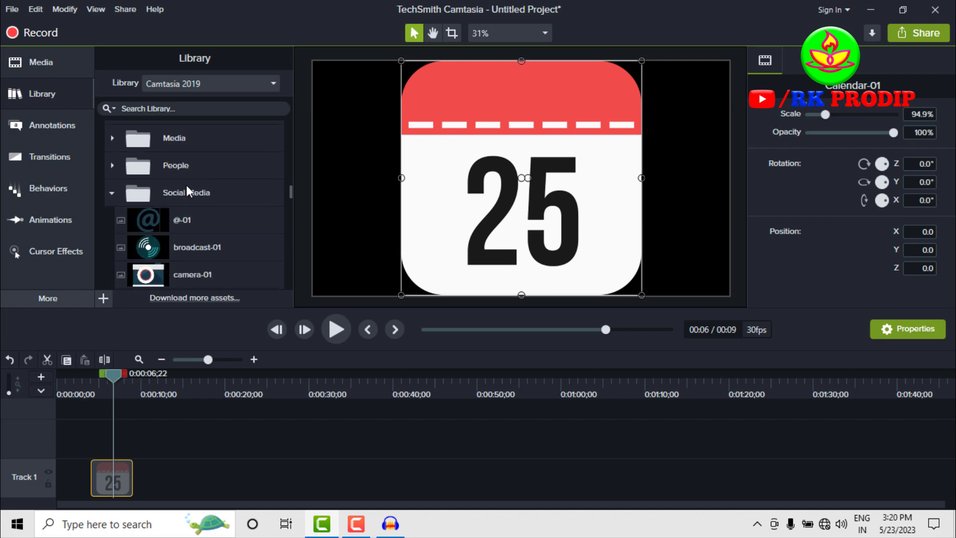
scroll(188, 190, "down", 5)
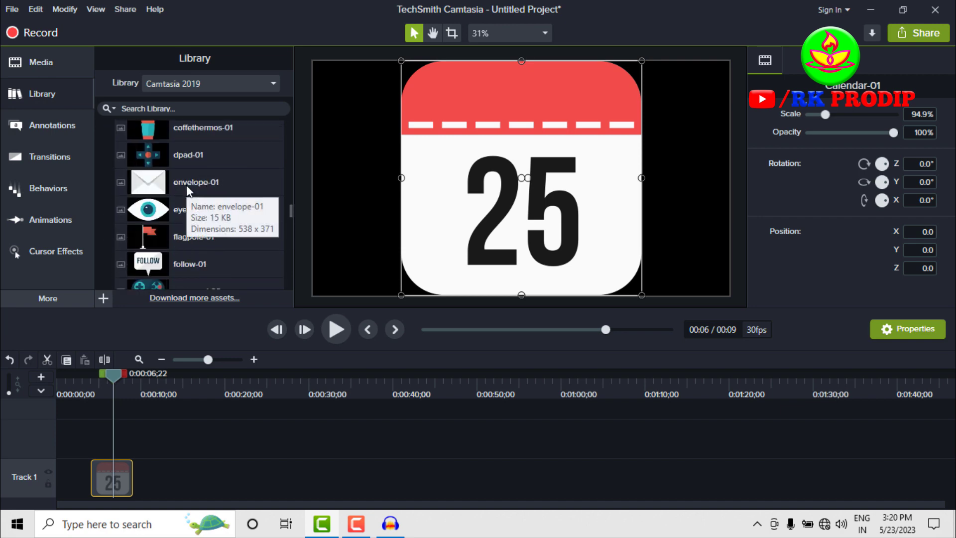
scroll(187, 184, "down", 5)
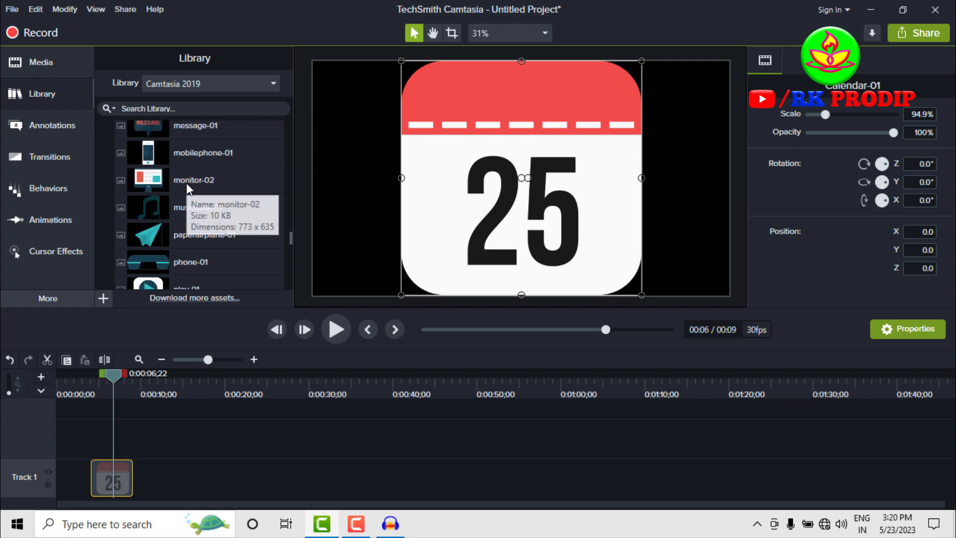
scroll(186, 181, "down", 5)
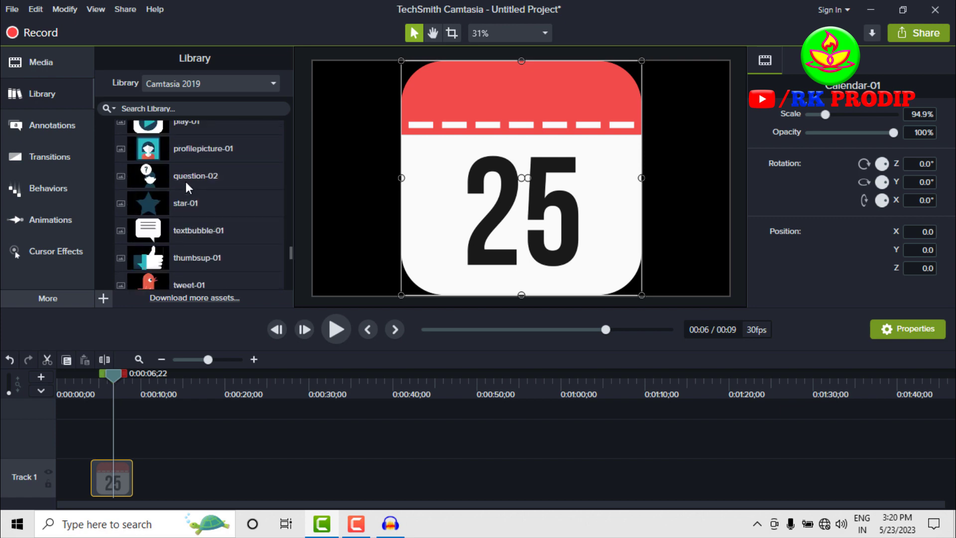
scroll(209, 249, "down", 3)
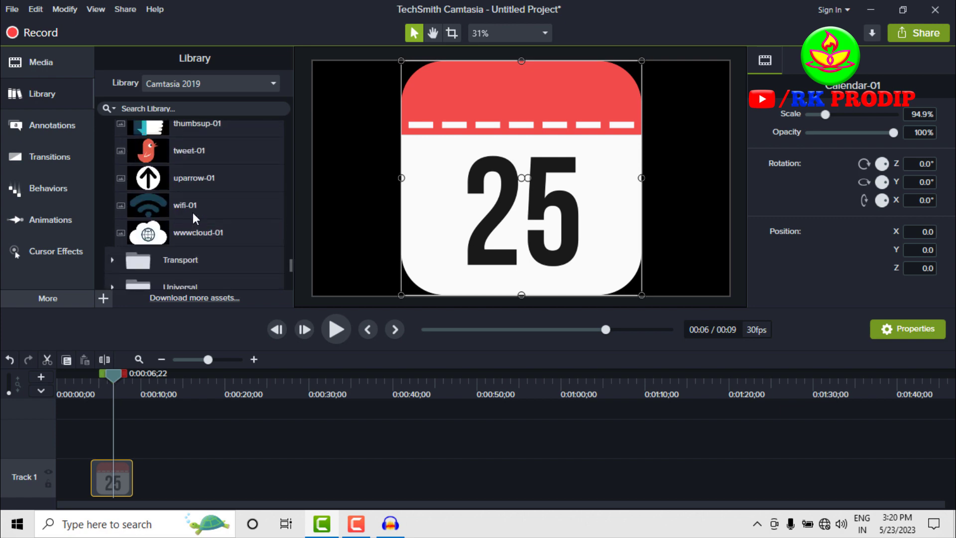
scroll(193, 218, "down", 1)
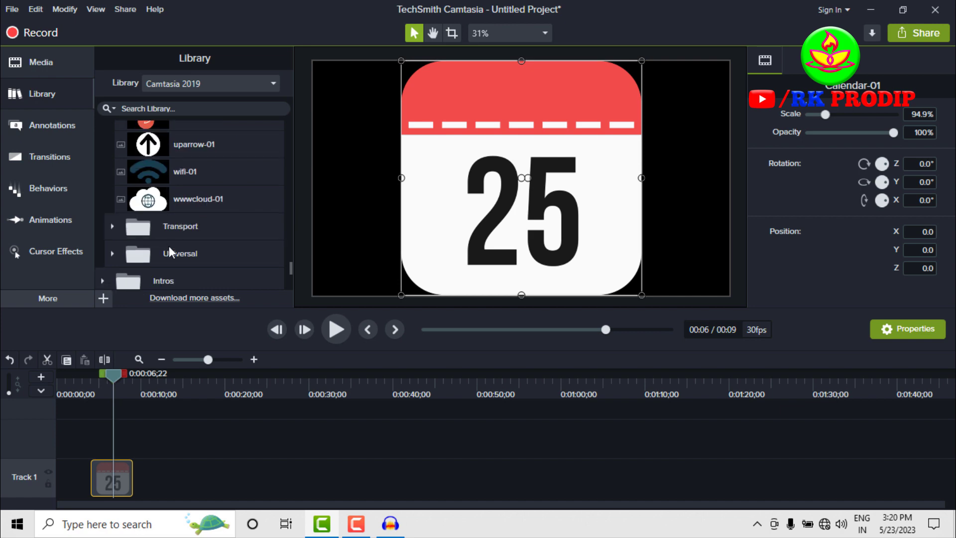
left_click_drag(183, 142, 106, 425)
left_click(159, 391)
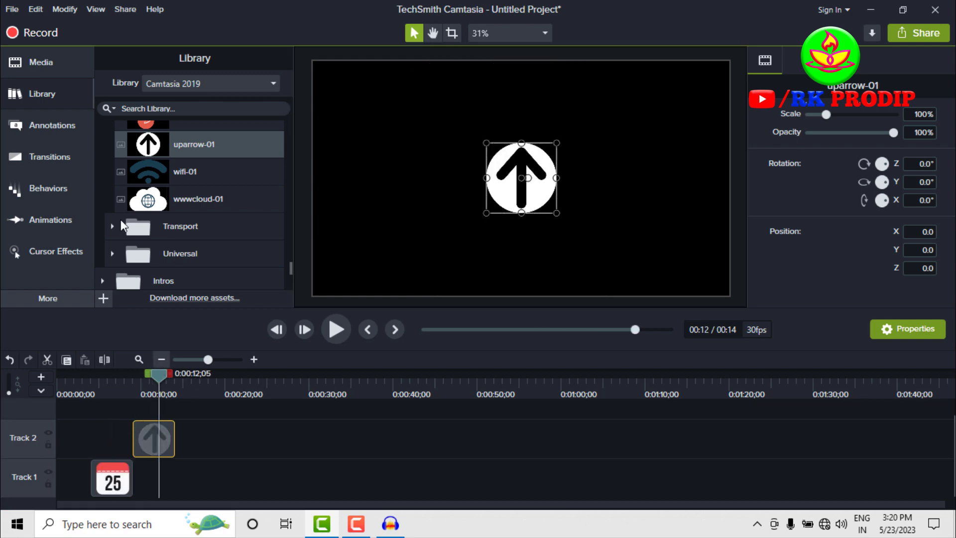
- Open the library's Intros folder and examine the intro templates it offers
scroll(181, 184, "down", 3)
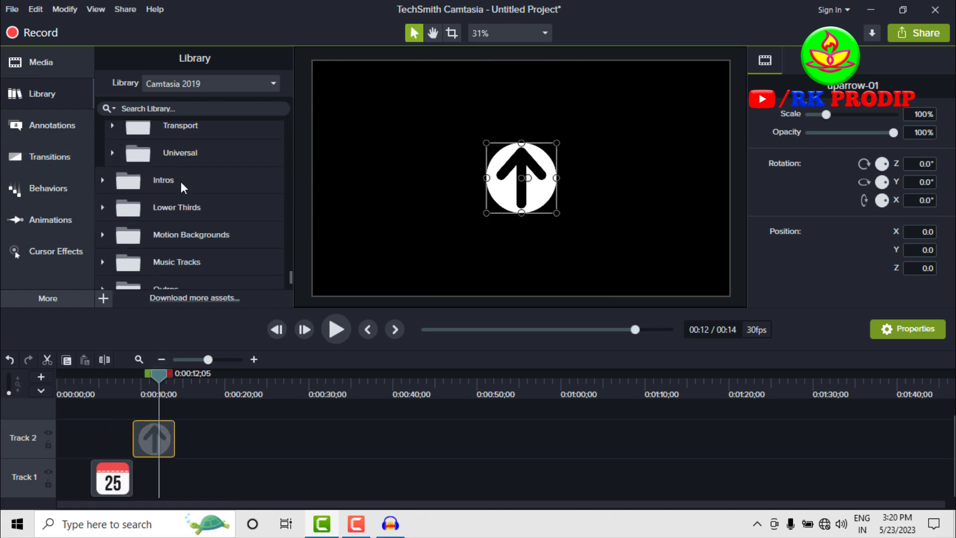
scroll(181, 183, "up", 2)
scroll(182, 183, "down", 3)
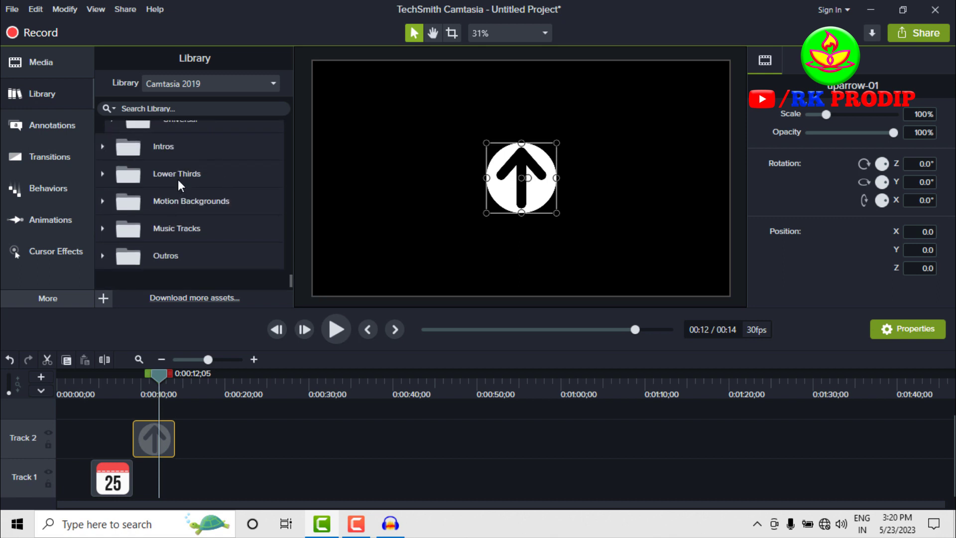
left_click(103, 147)
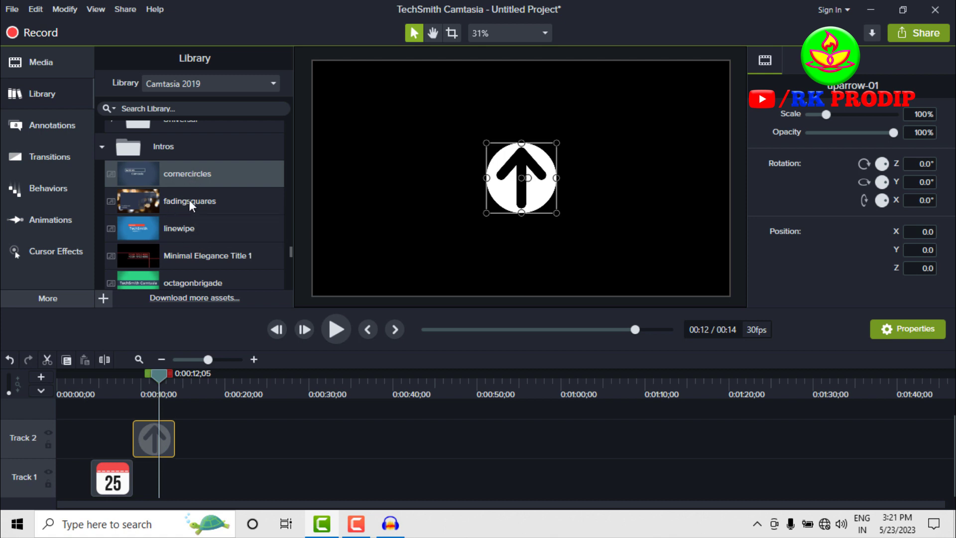
scroll(186, 230, "down", 3)
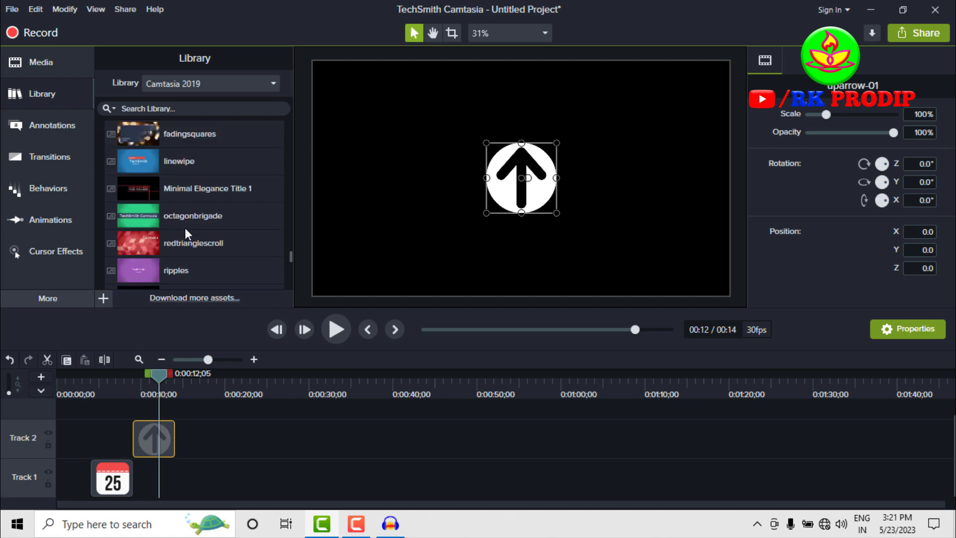
scroll(185, 232, "down", 1)
scroll(184, 229, "down", 3)
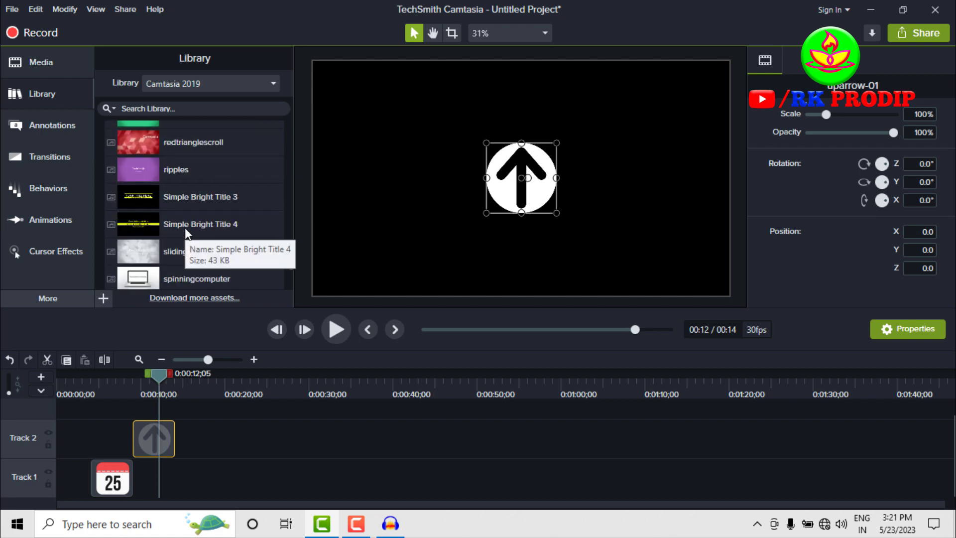
scroll(184, 229, "down", 3)
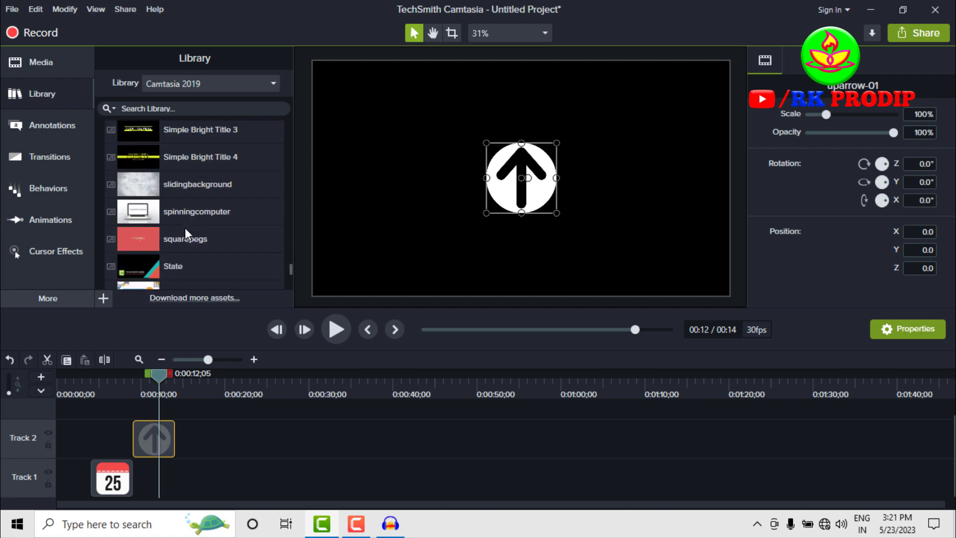
scroll(185, 228, "down", 3)
scroll(184, 228, "up", 2)
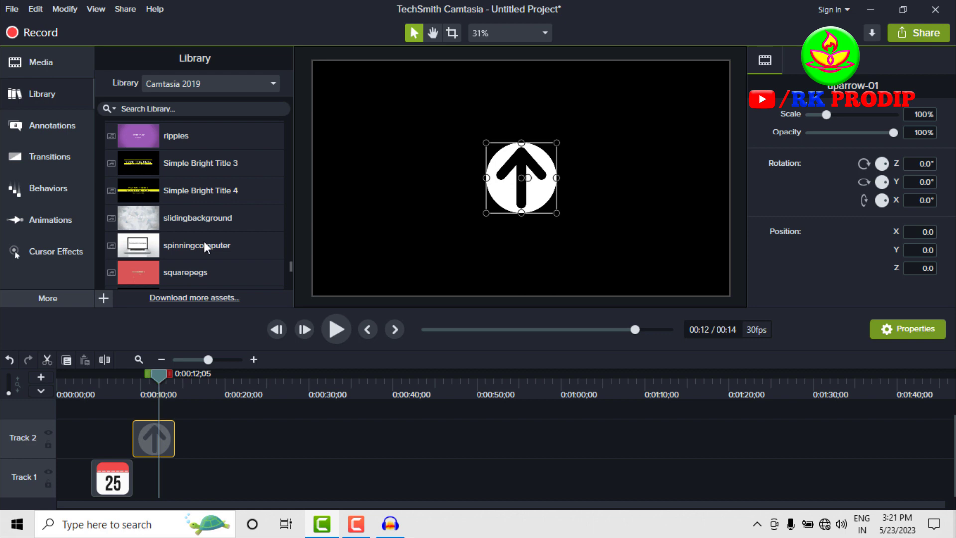
- Add the spinningcomputer intro from the Intros folder to Track 1, to the right of the calendar clip
scroll(174, 218, "up", 3)
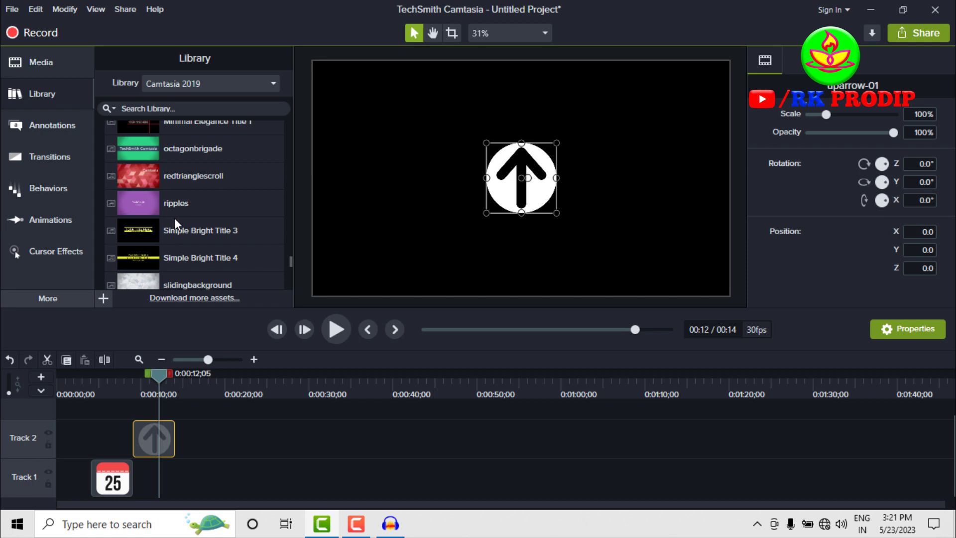
left_click(175, 205)
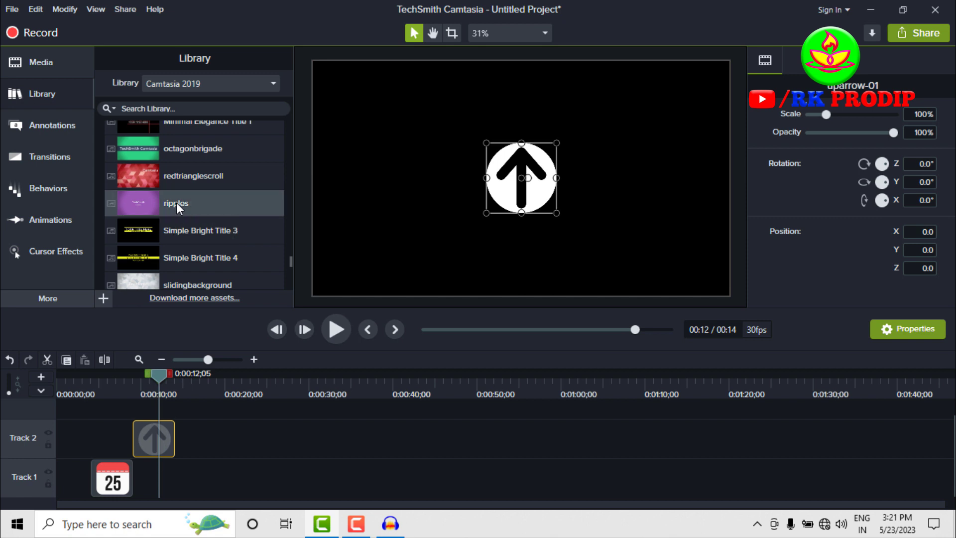
scroll(176, 204, "down", 4)
left_click(175, 212)
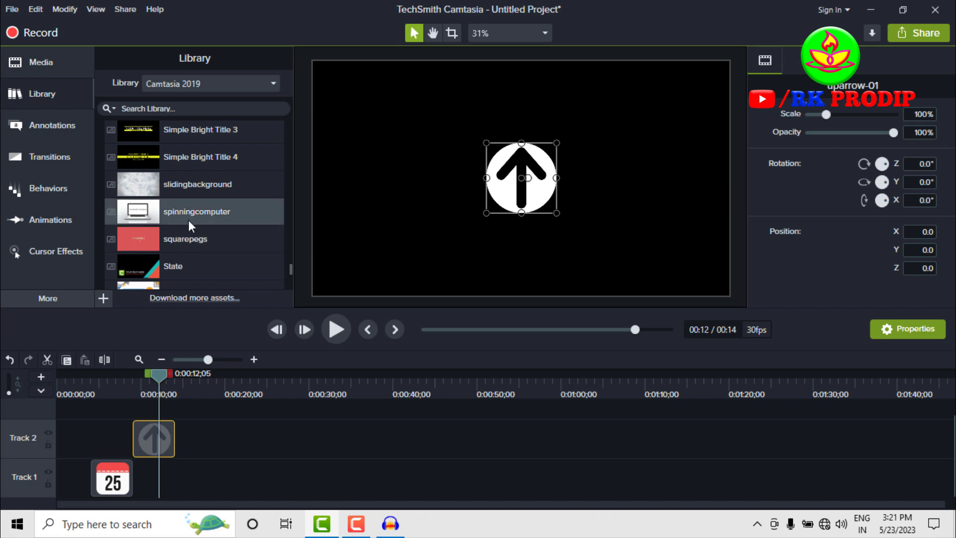
left_click_drag(206, 240, 198, 488)
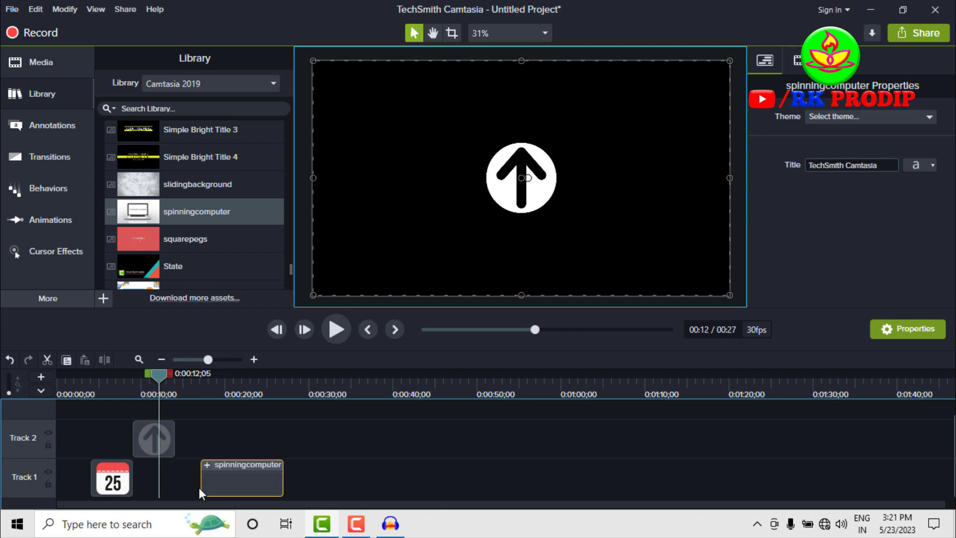
- Delete the up-arrow and calendar clips from the timeline, and move the spinningcomputer intro to the start of Track 1
right_click(146, 432)
left_click(153, 434)
left_click_drag(104, 404, 138, 484)
key("Delete")
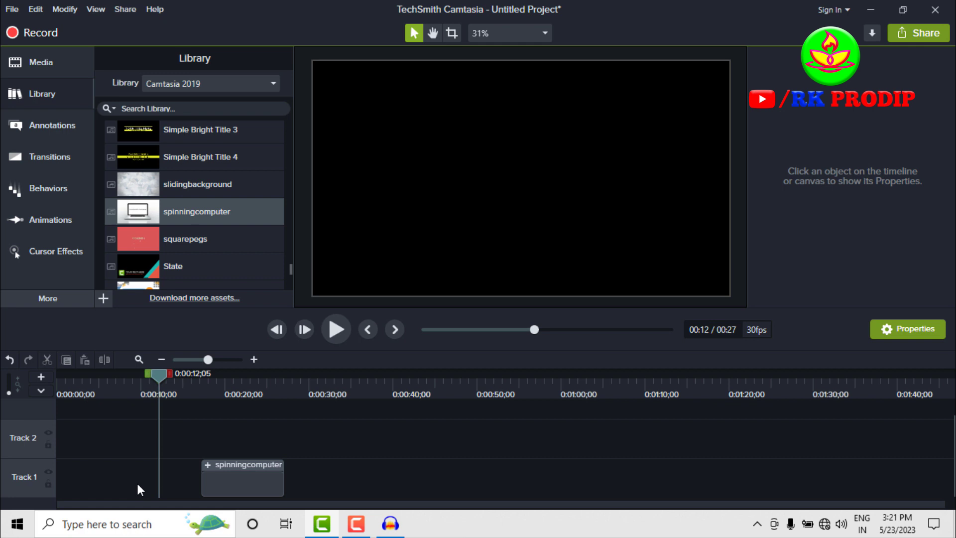
left_click_drag(229, 488, 35, 489)
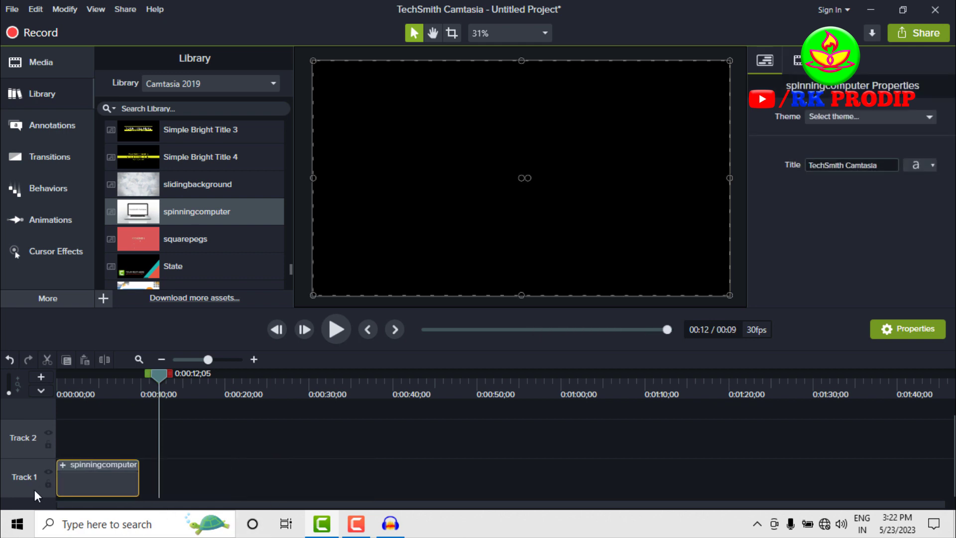
- Play the spinningcomputer intro from its start and park the playhead at 0:00:04;25, on the title
key("ctrl+Home")
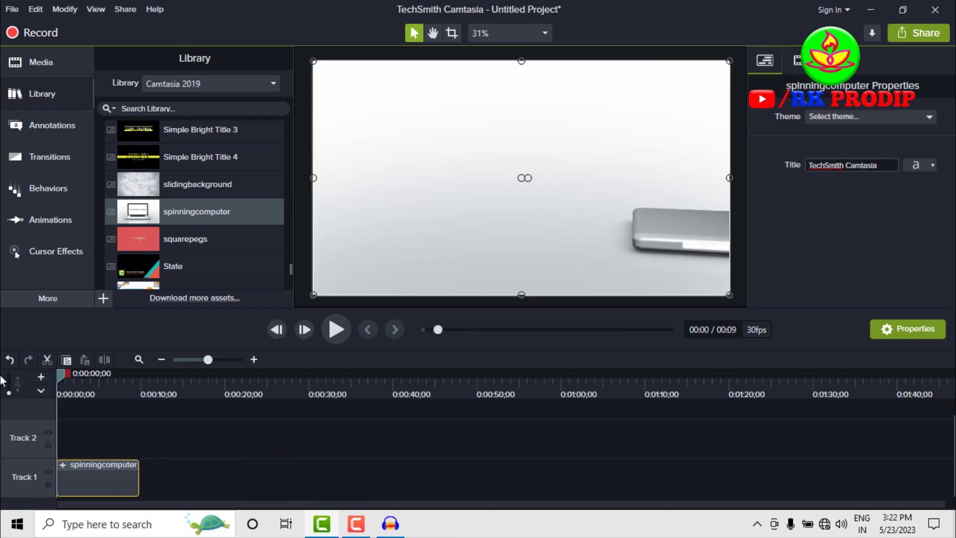
left_click(334, 330)
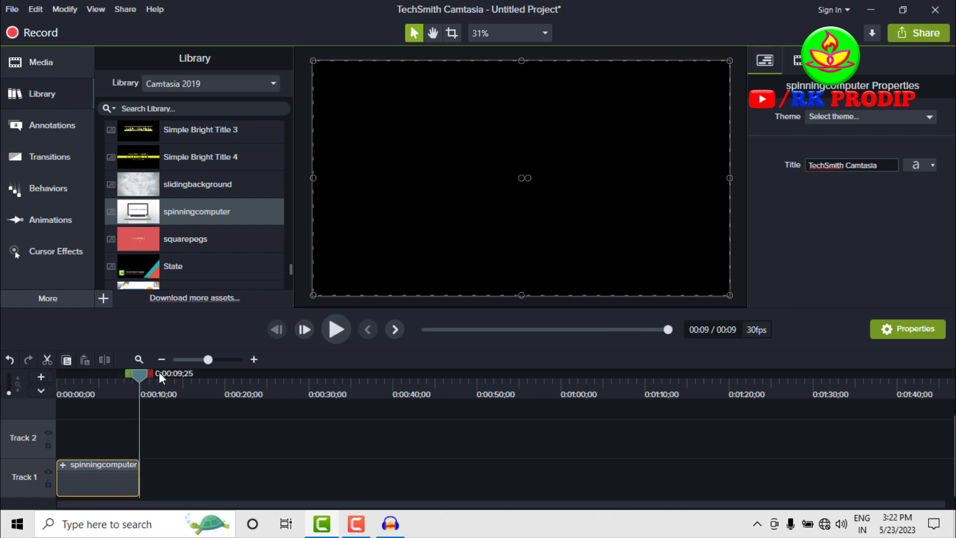
left_click_drag(139, 373, 98, 375)
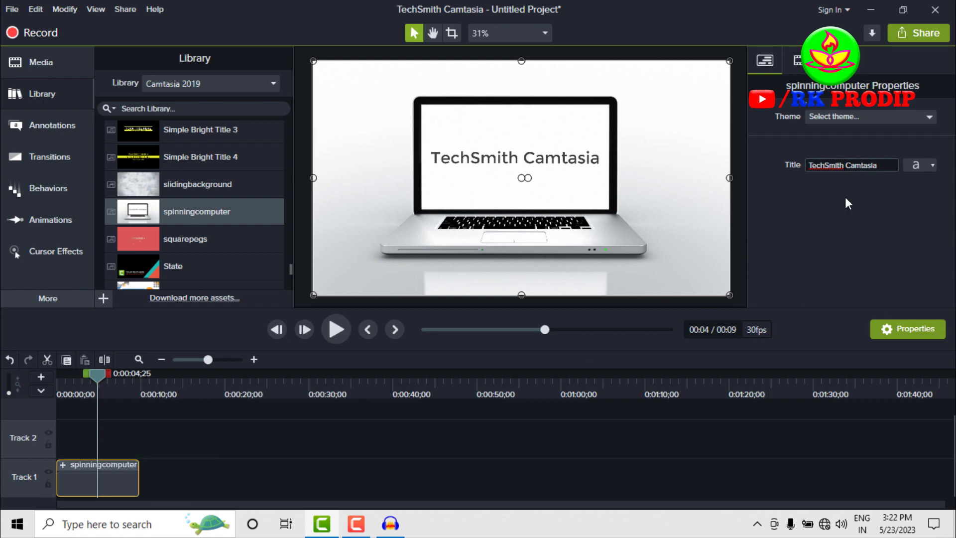
- Replace the spinningcomputer intro's title text with "RK PRODIP"
left_click(886, 165)
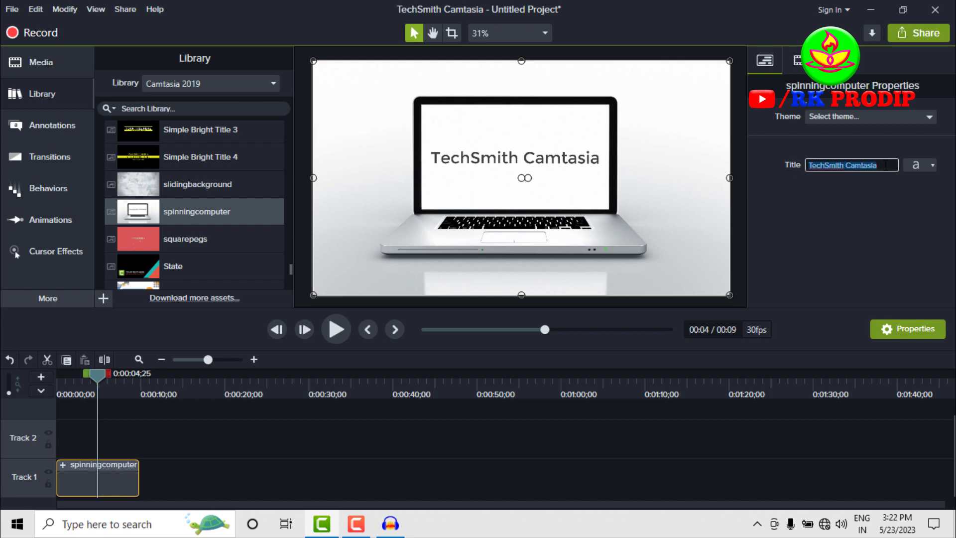
type("RK P")
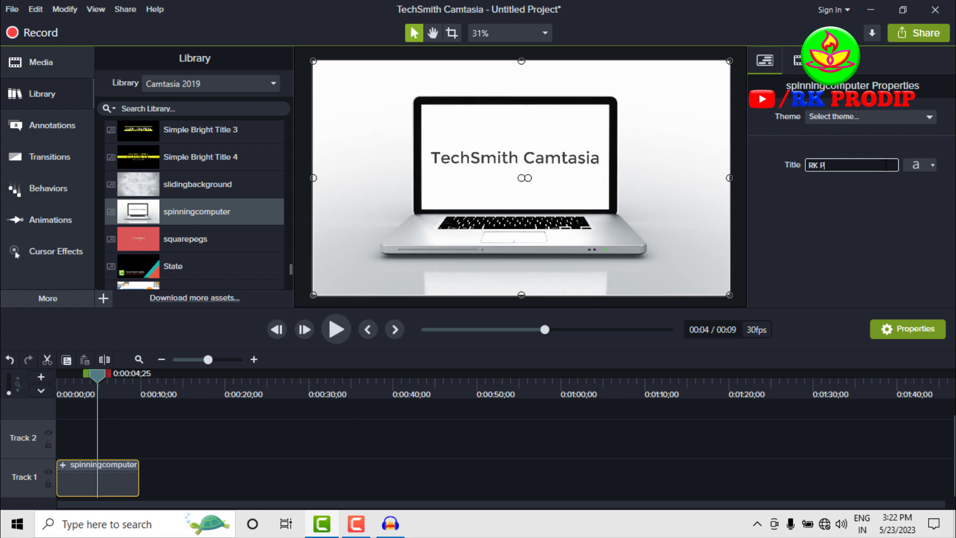
type("RODIP")
key("Return")
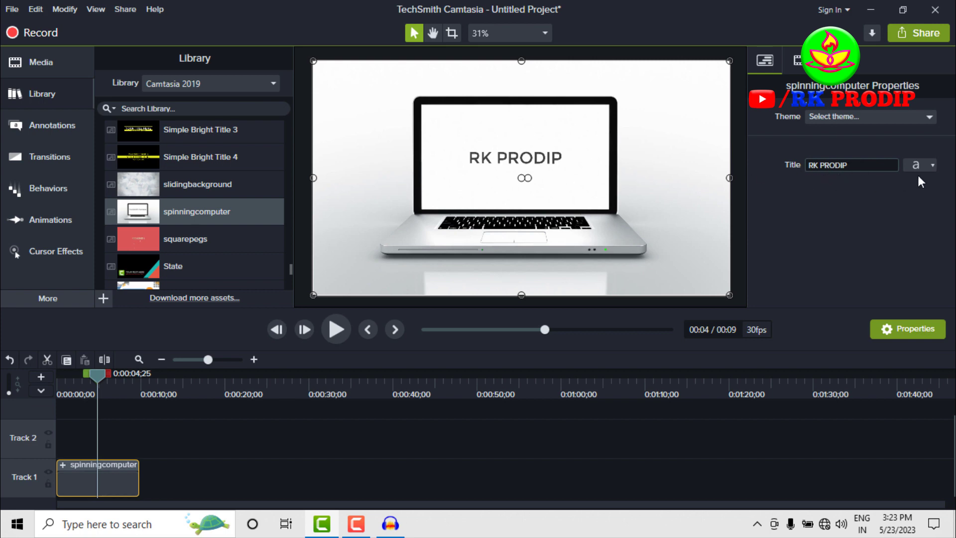
- Change the intro title's font to ChunkFive Ex
left_click(931, 165)
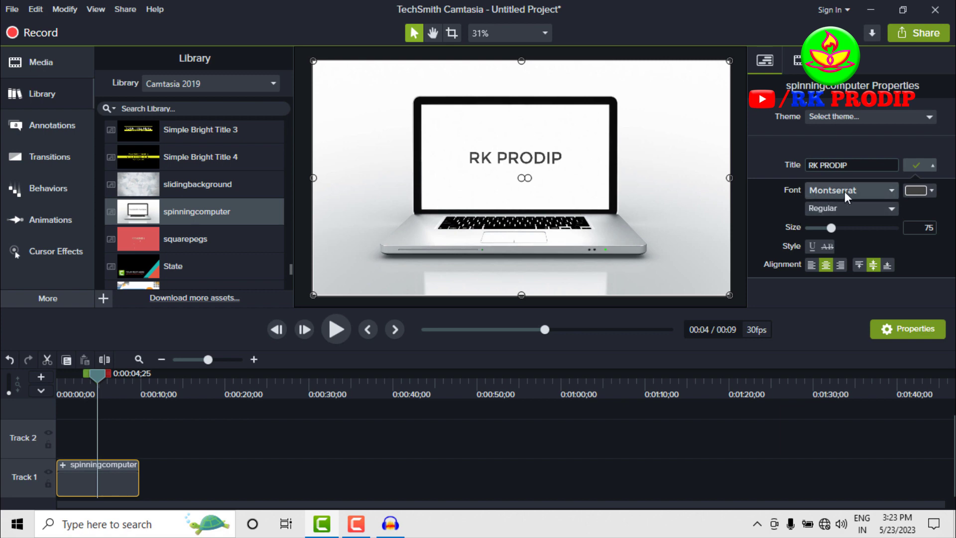
left_click(893, 190)
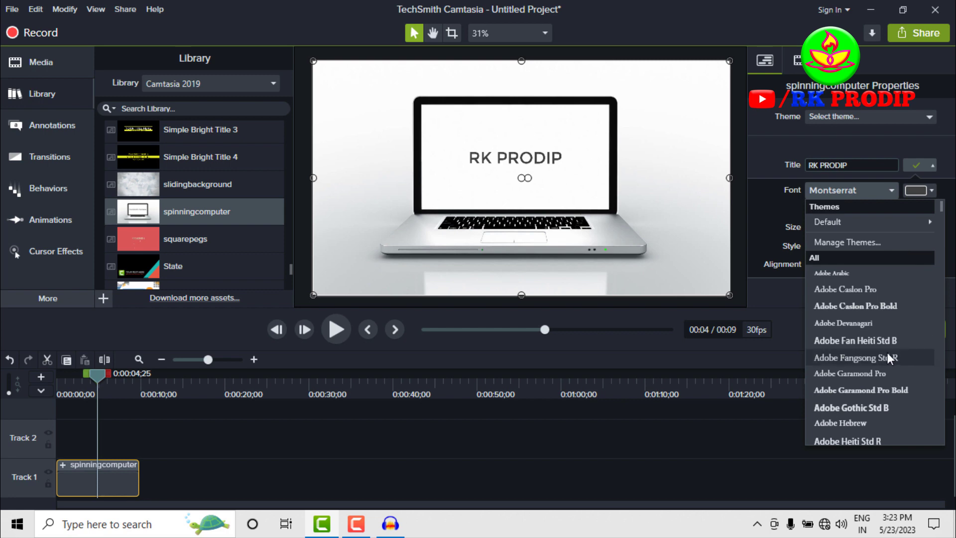
scroll(887, 353, "down", 3)
scroll(885, 351, "down", 8)
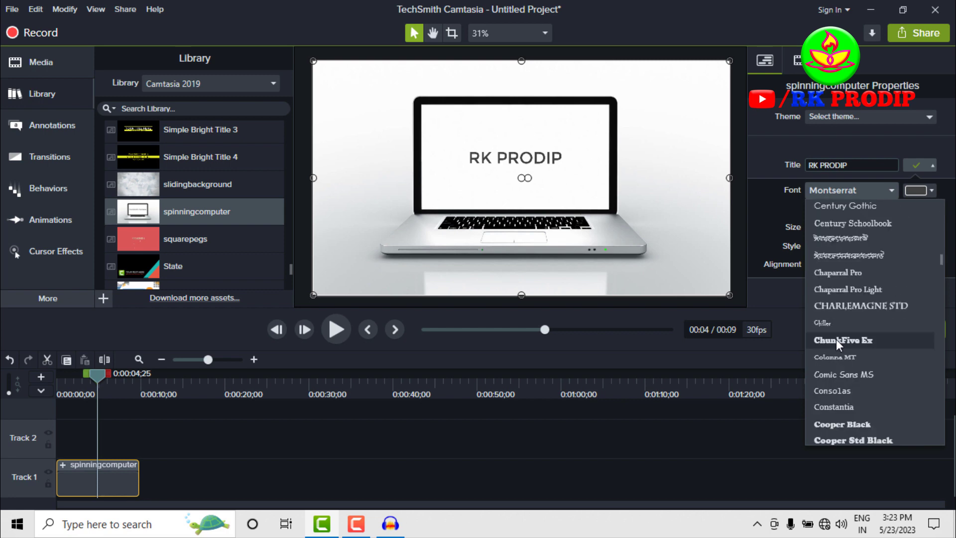
left_click(837, 340)
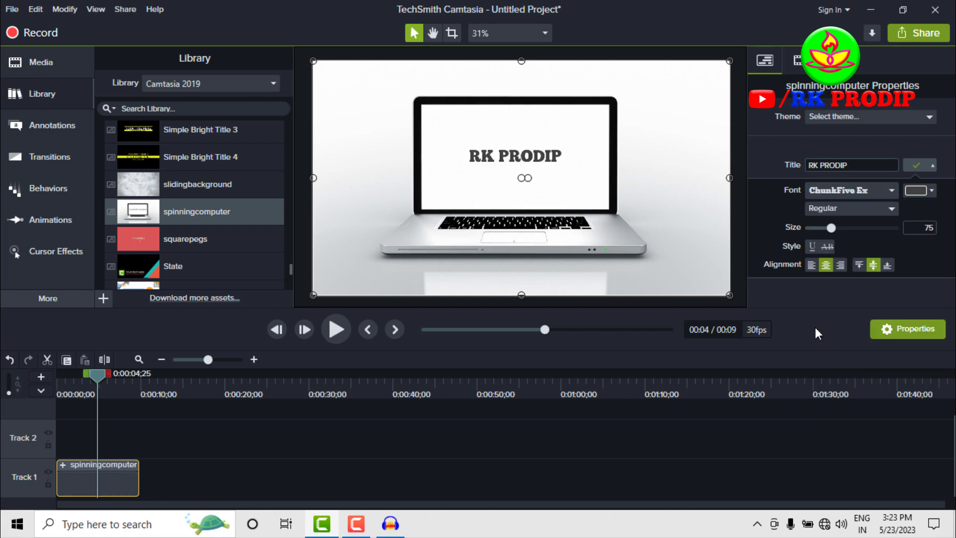
- Colour the intro title red (#FF0000) and enlarge its font size to 131
left_click(930, 192)
left_click_drag(898, 259, 913, 245)
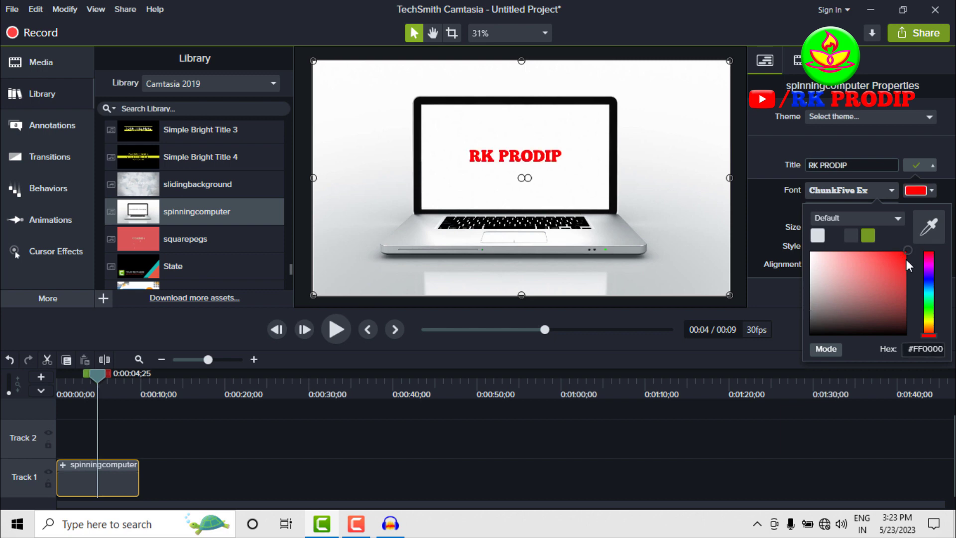
left_click(775, 209)
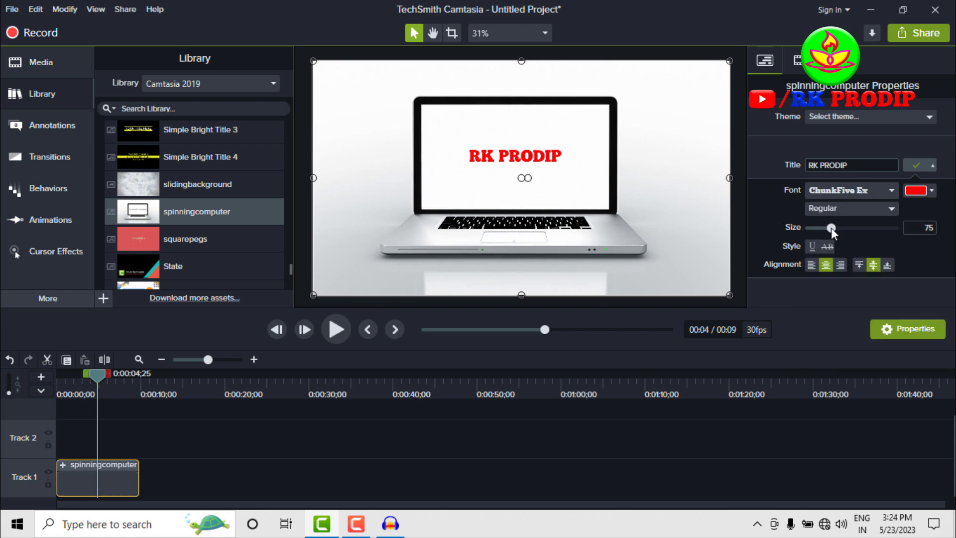
mouse_move(832, 228)
left_mouse_down()
mouse_move(868, 227)
mouse_move(815, 228)
mouse_move(851, 228)
left_mouse_up()
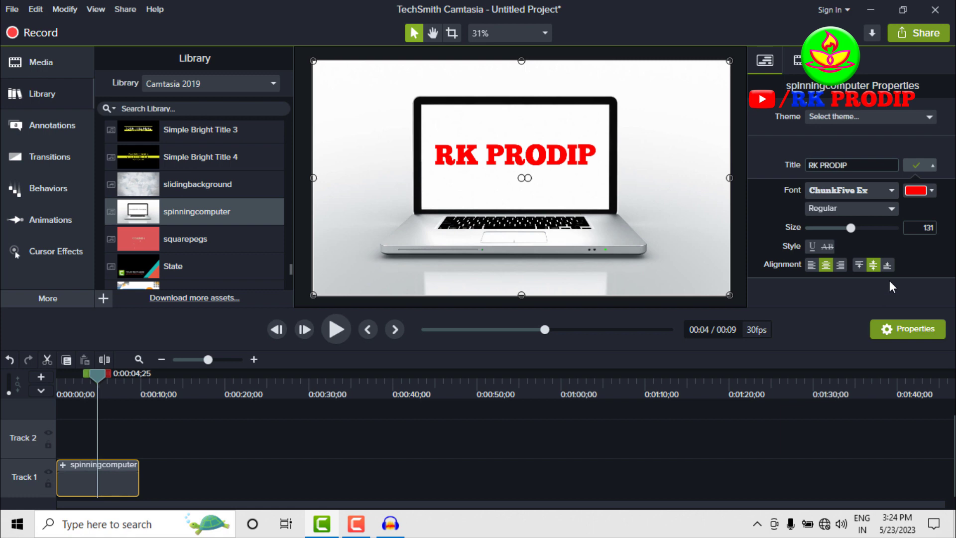
- Try the left, right, top and bottom alignments on the intro title, returning it to centre and middle
left_click(812, 265)
left_click(840, 265)
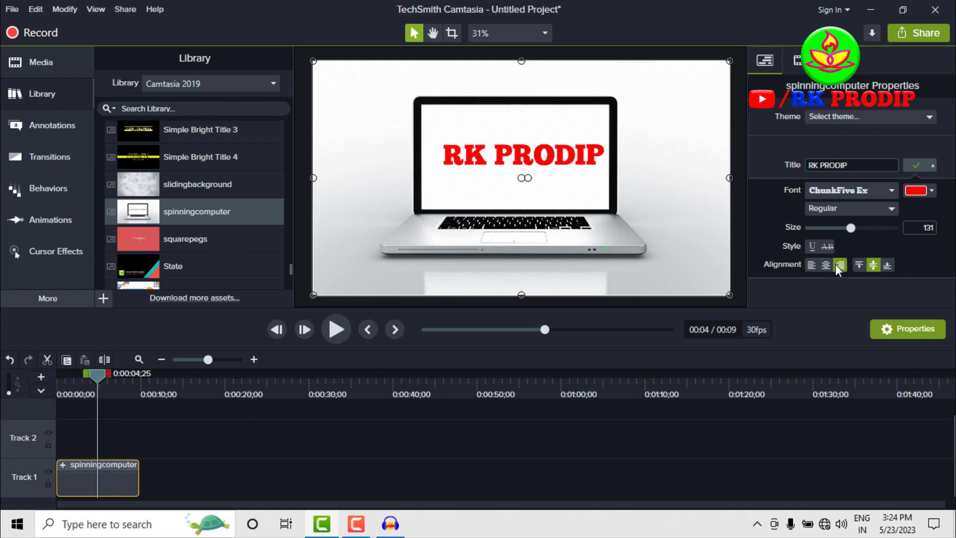
left_click(826, 265)
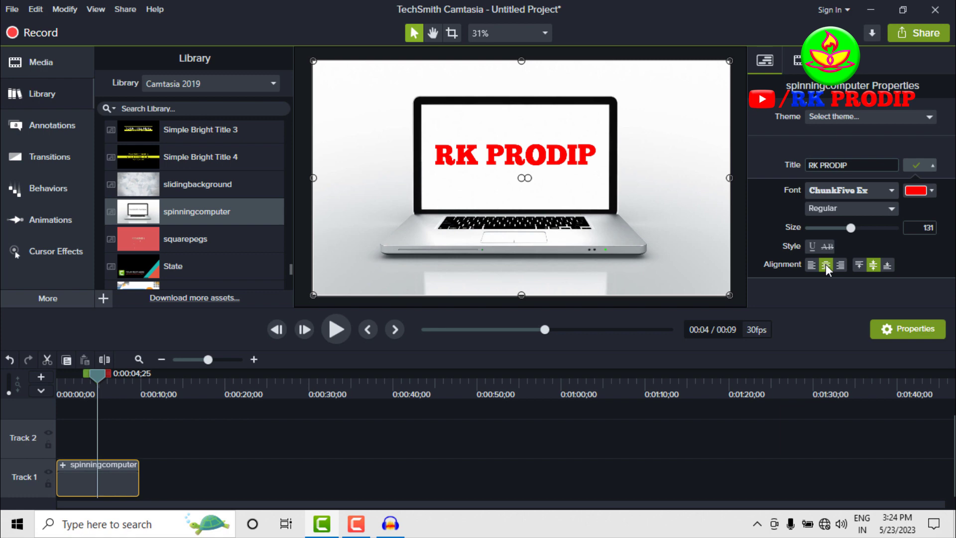
left_click(859, 265)
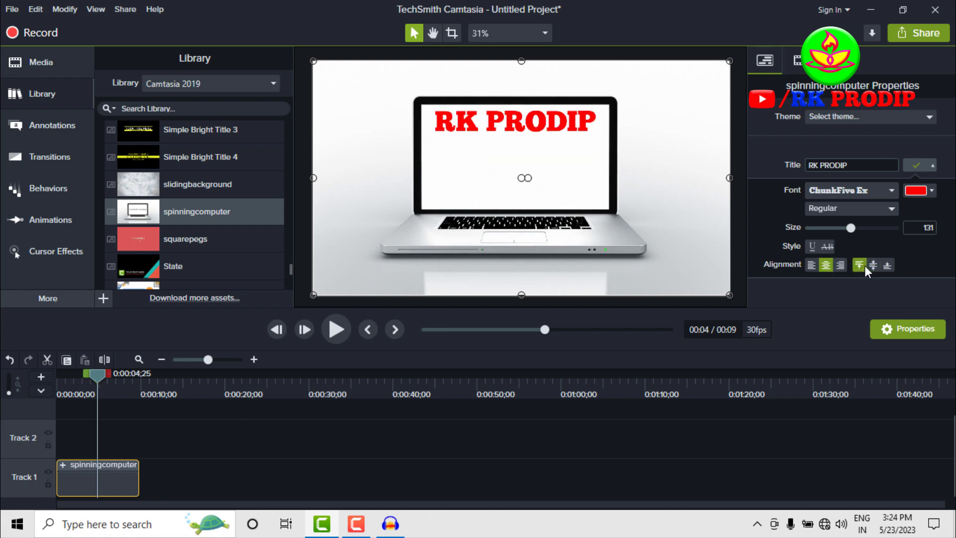
left_click(874, 265)
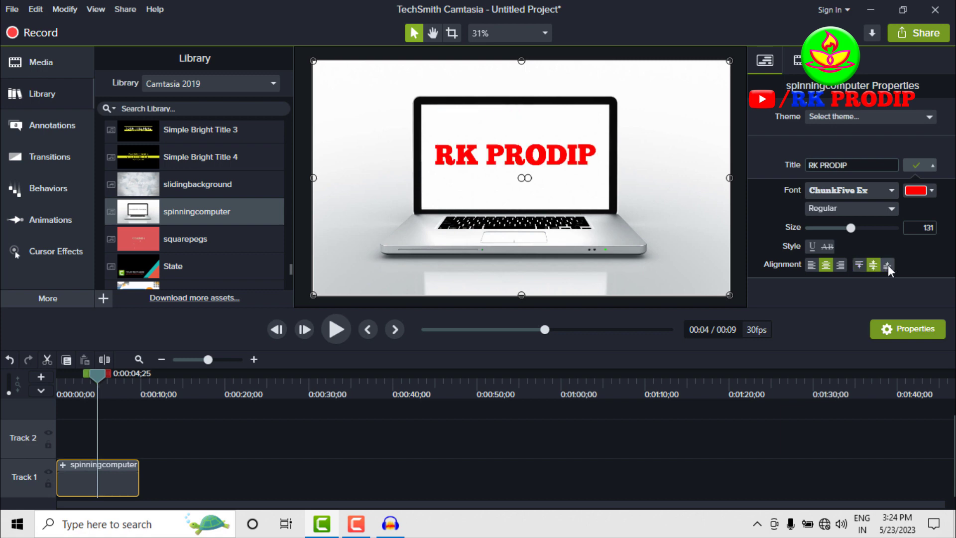
left_click(888, 265)
left_click(873, 266)
- Play the customised intro from the beginning of the timeline and return the playhead to the start
left_click_drag(97, 375, 46, 378)
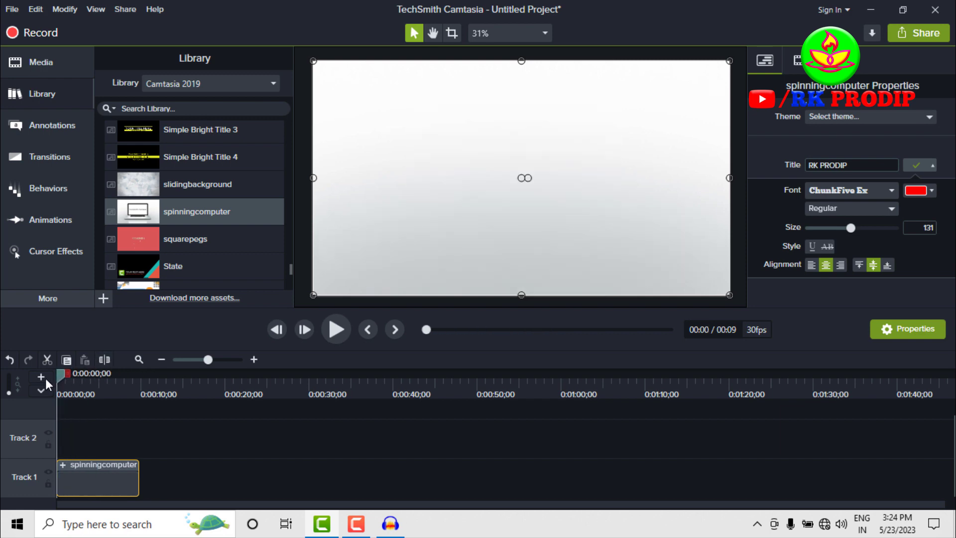
left_click(335, 330)
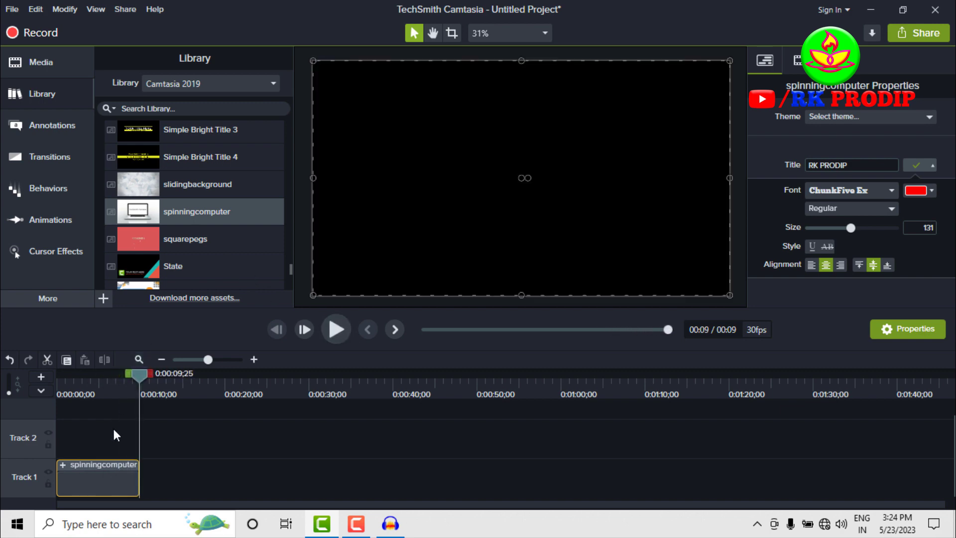
left_click_drag(140, 378, 26, 387)
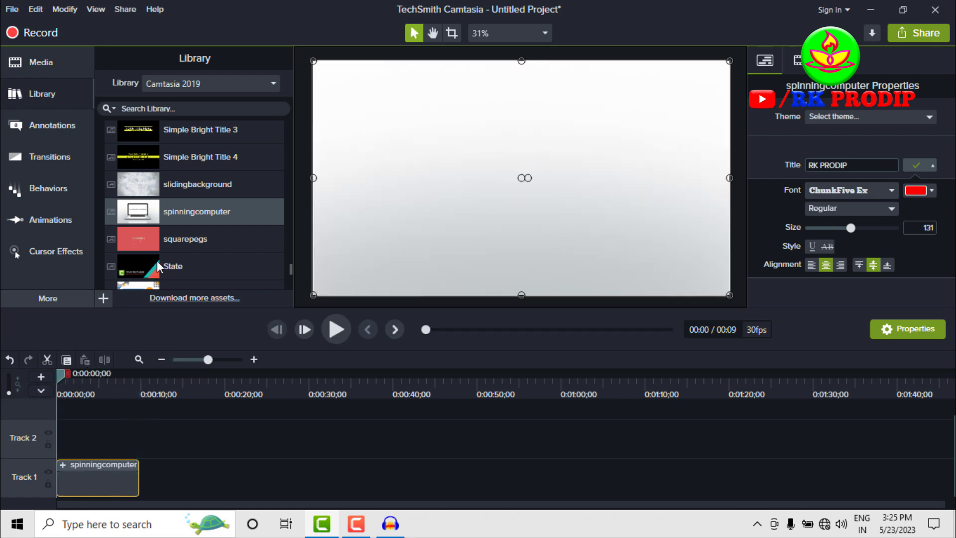
- Add the electricthrone music track from the library's Music Tracks folder to the start of Track 2
scroll(172, 231, "down", 2)
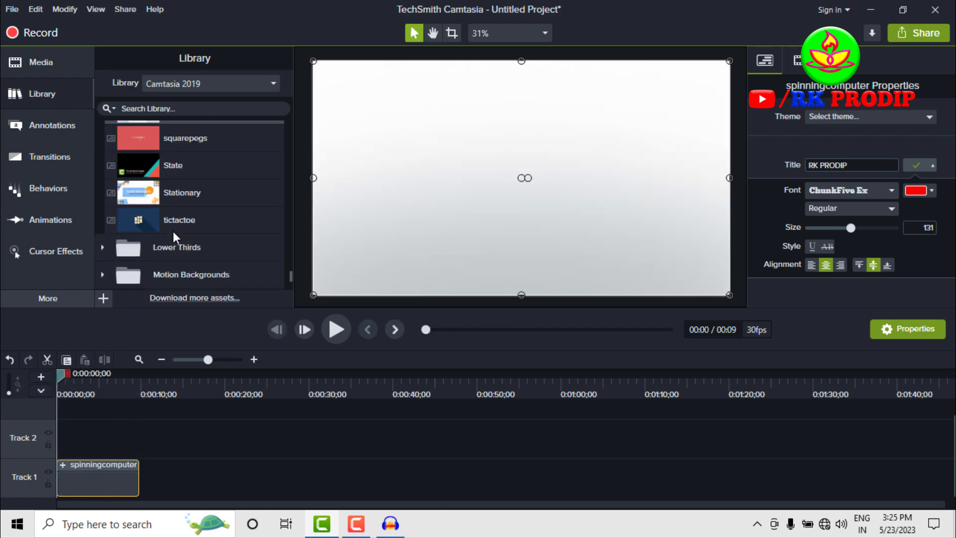
scroll(172, 231, "up", 2)
scroll(173, 232, "down", 4)
scroll(171, 231, "down", 1)
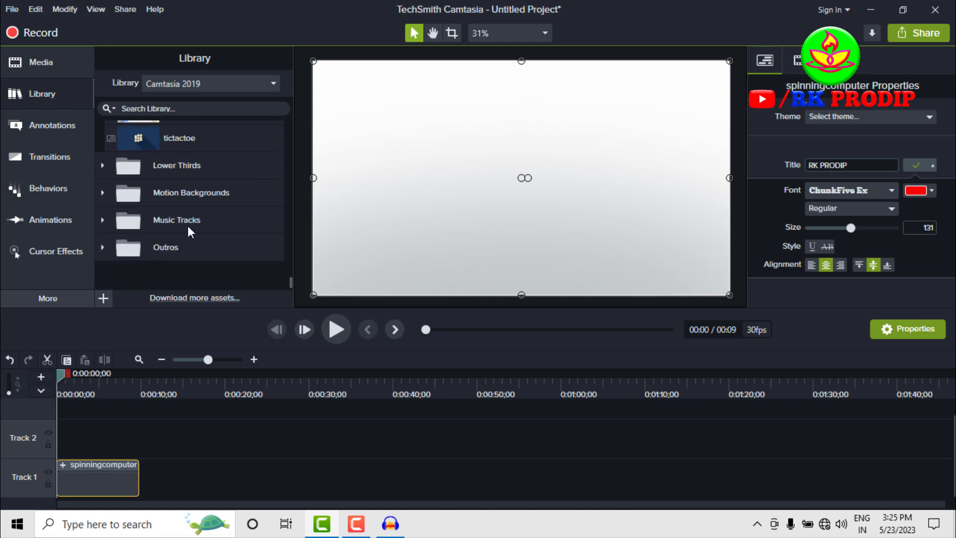
left_click(103, 219)
scroll(191, 232, "down", 3)
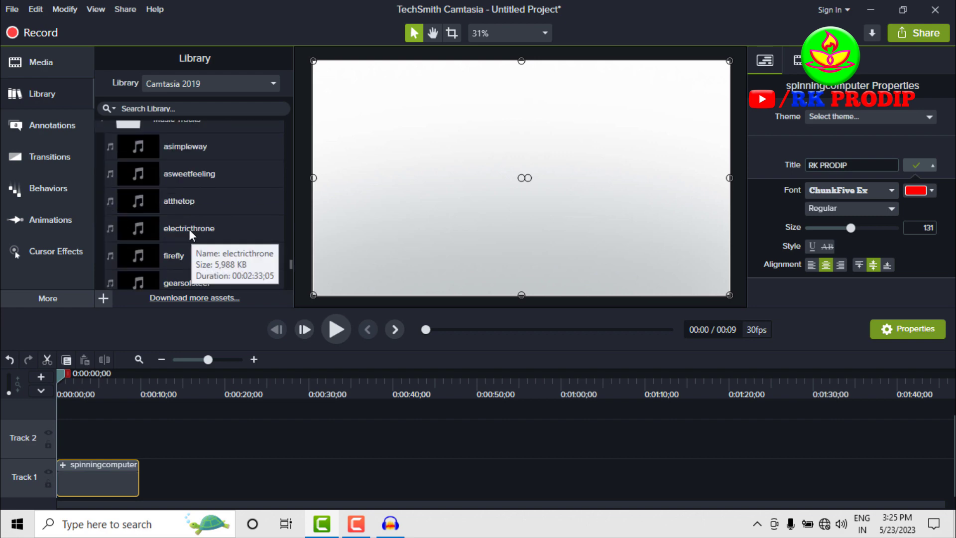
left_click_drag(189, 229, 58, 443)
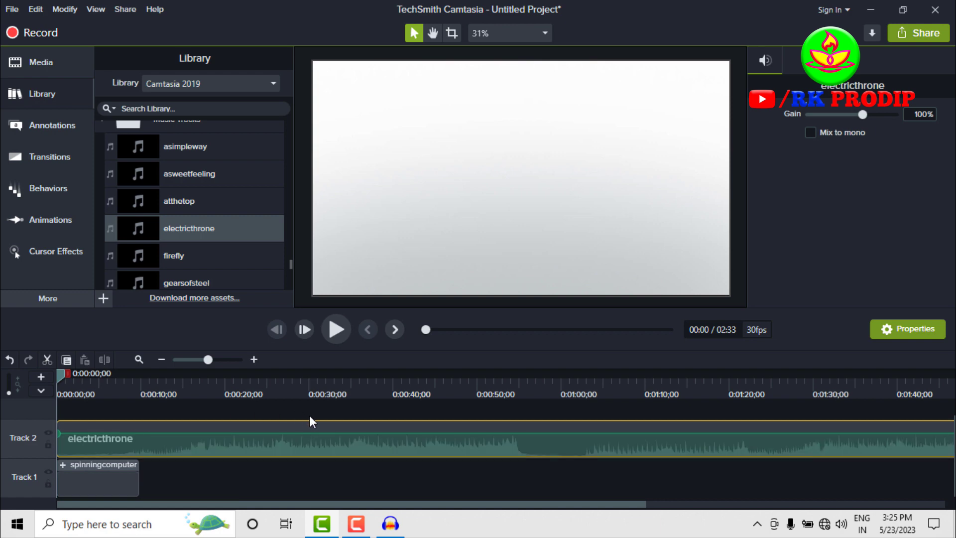
- Split the electricthrone audio at 0:00:18;05, delete the first part and move the remainder to the start of Track 2
left_click(209, 386)
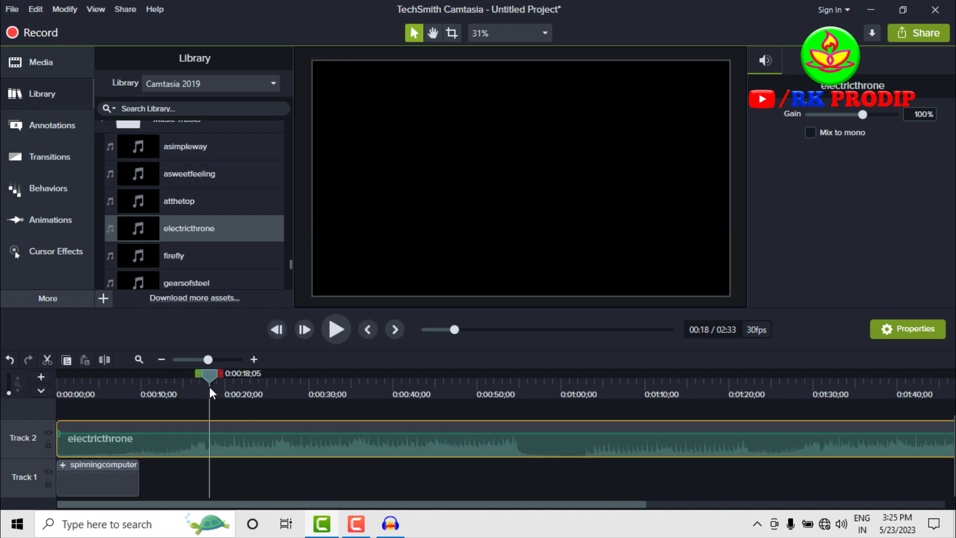
key("s")
left_click(180, 435)
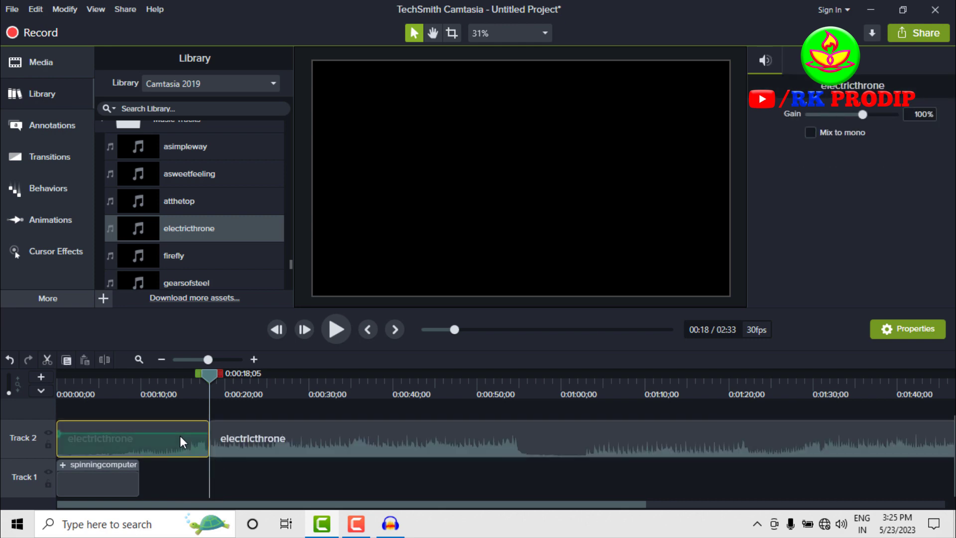
key("Delete")
left_click_drag(283, 442, 61, 444)
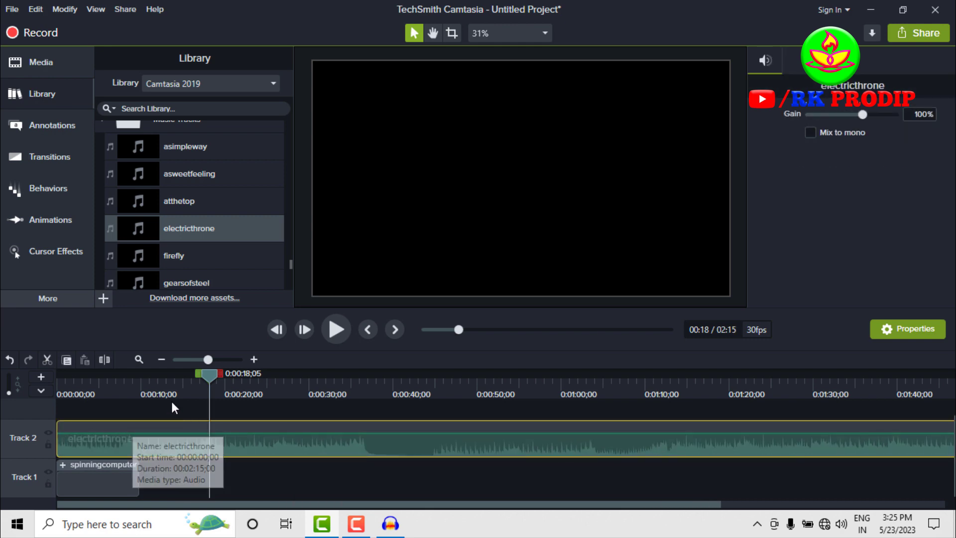
- Split the electricthrone audio at 0:00:09;20, near the intro's end, and delete the part after the cut
left_click_drag(209, 376, 138, 377)
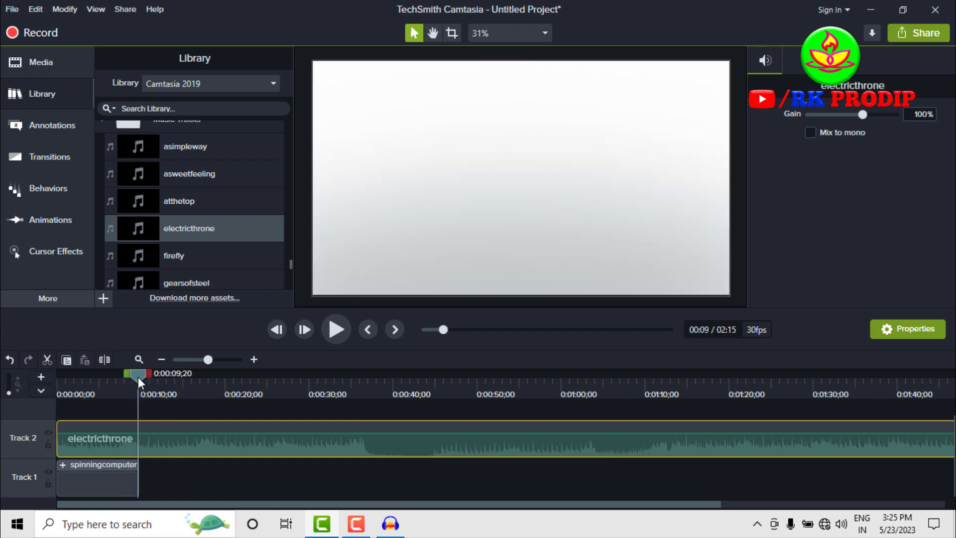
key("s")
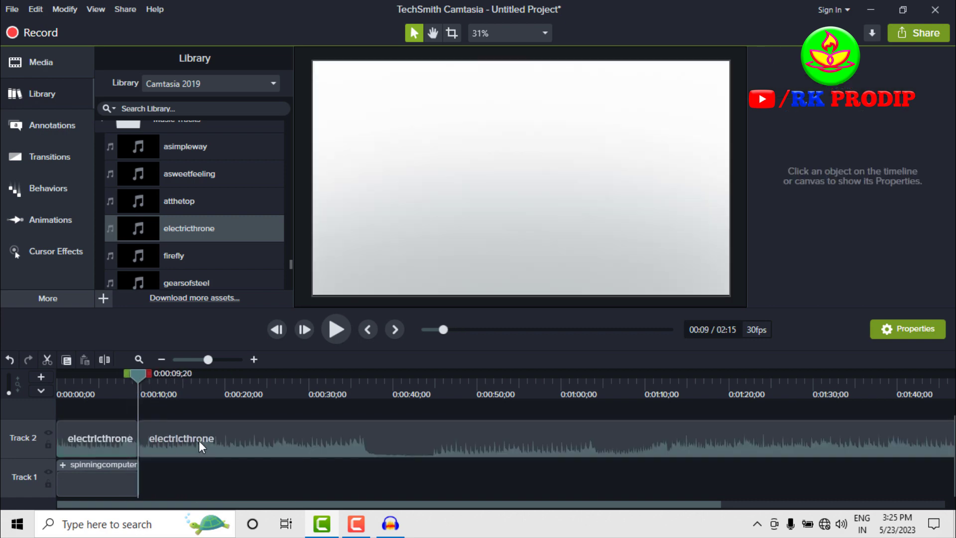
left_click(199, 441)
key("Delete")
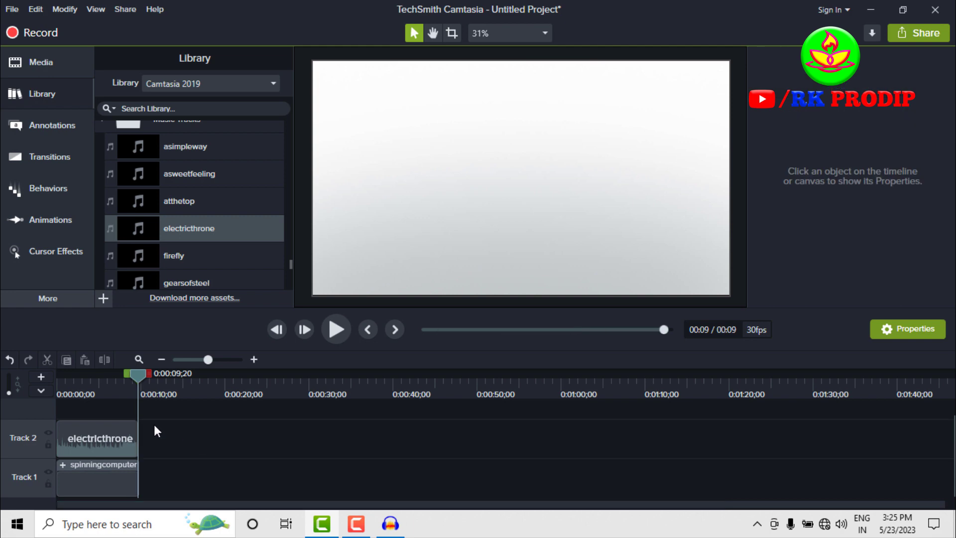
- Play the intro together with its background music from the start of the timeline
left_click_drag(143, 380, 36, 378)
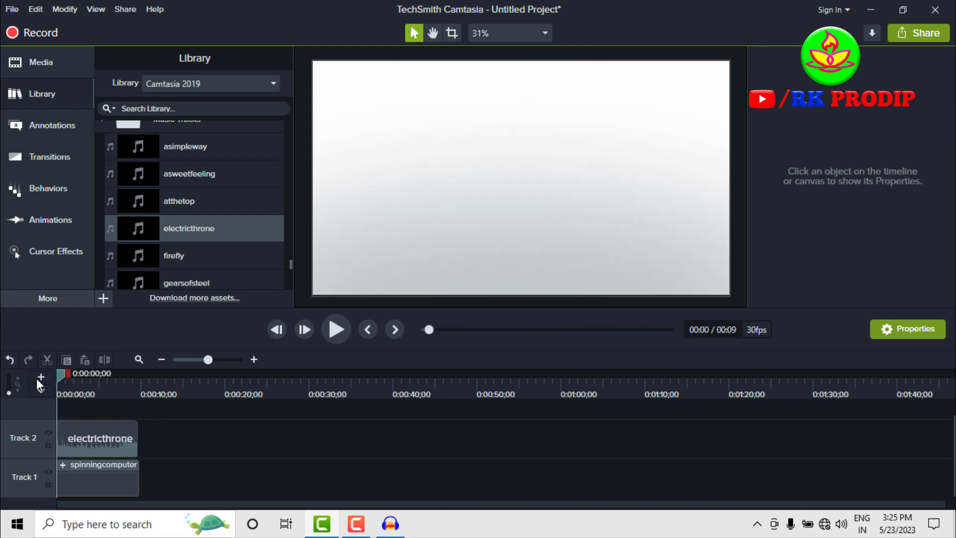
left_click(333, 331)
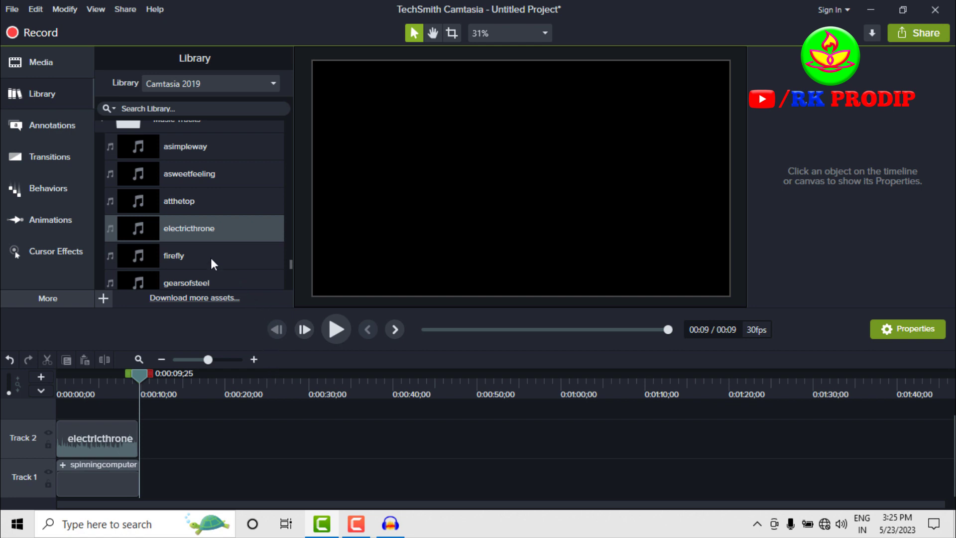
- Browse the library back to the intro templates around spinningcomputer and squarepegs
scroll(199, 246, "up", 5)
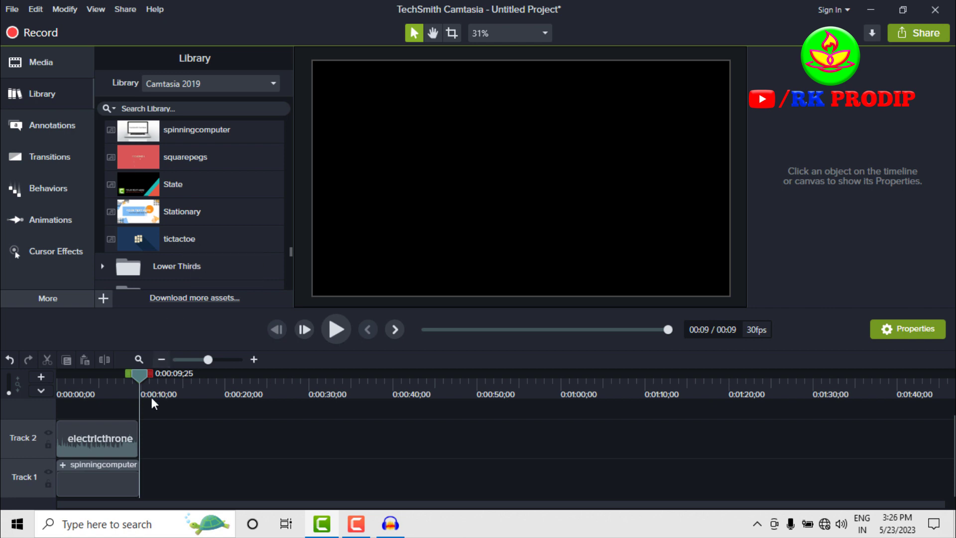
scroll(176, 195, "up", 2)
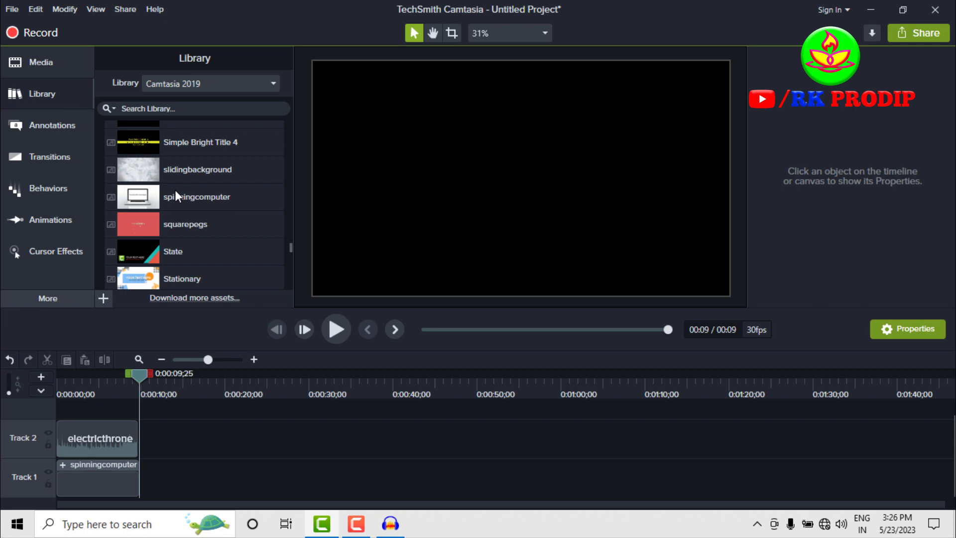
scroll(176, 194, "up", 3)
scroll(176, 194, "down", 4)
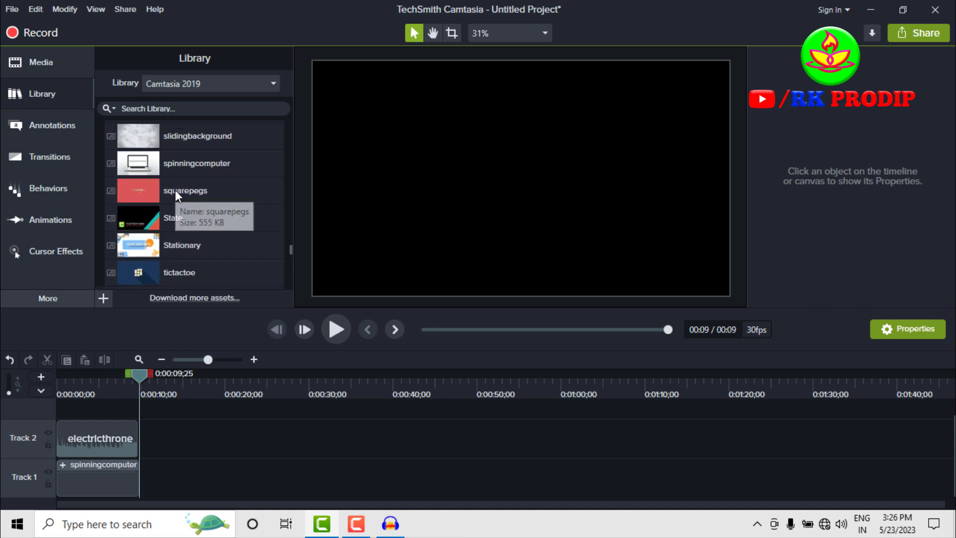
- Add the Assist template from the Lower Thirds library folder to Track 1, directly after the spinningcomputer clip
scroll(175, 191, "down", 3)
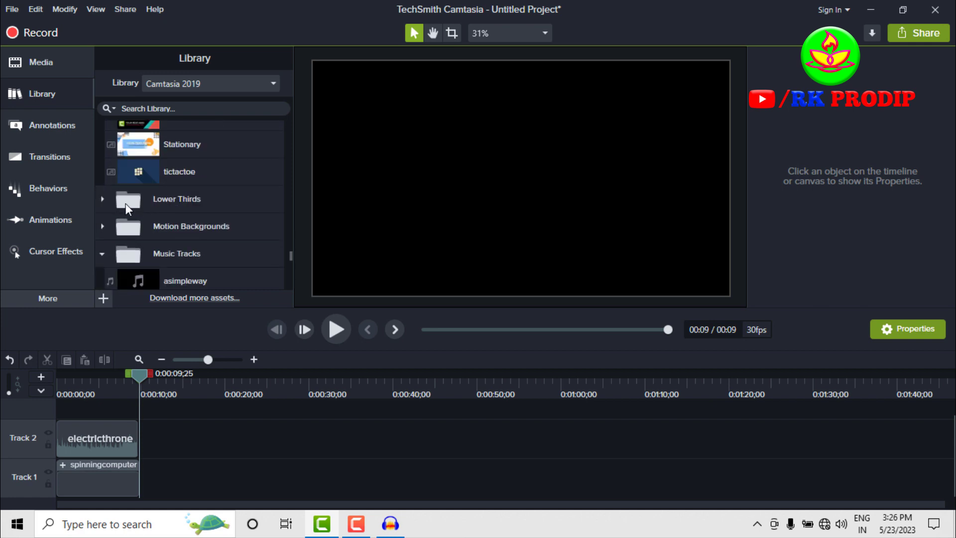
left_click(104, 199)
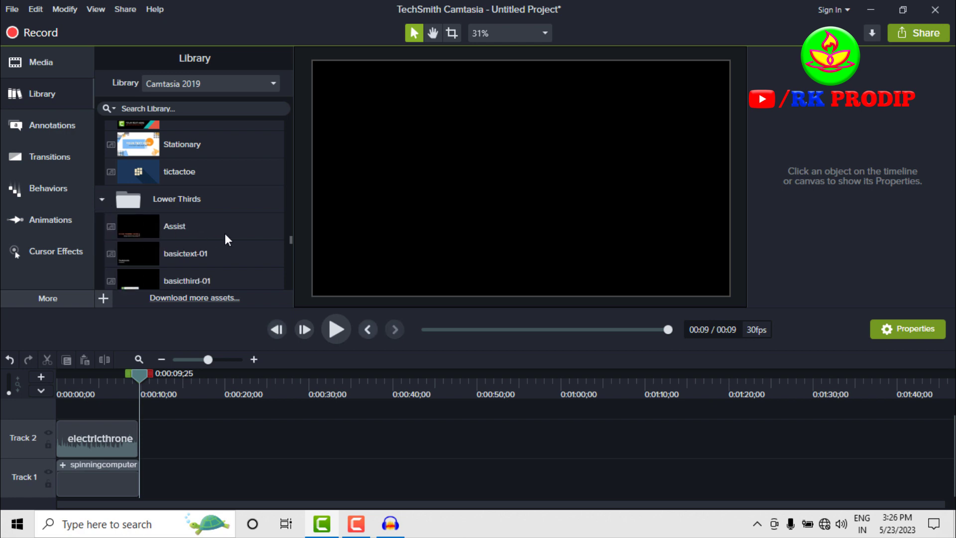
scroll(223, 229, "down", 1)
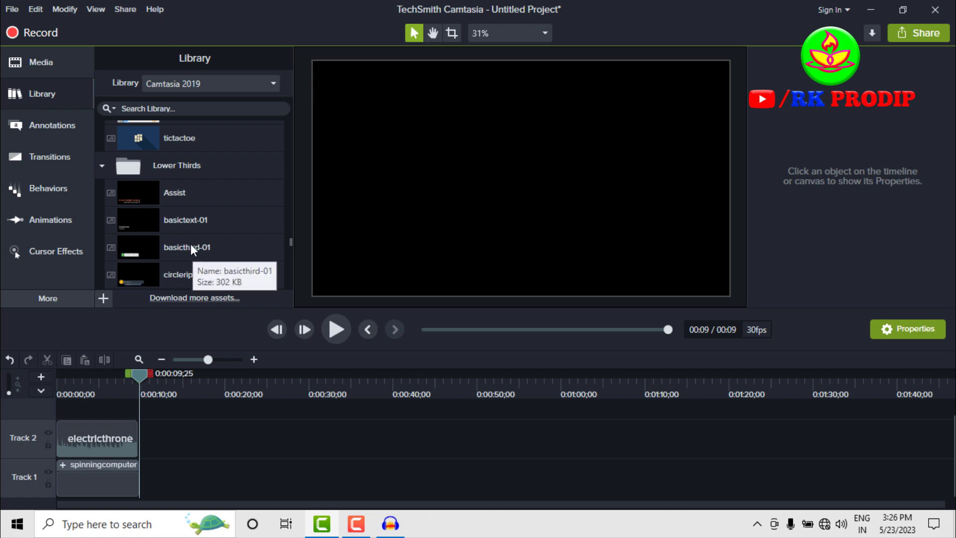
left_click_drag(184, 199, 210, 467)
left_click_drag(150, 480, 135, 480)
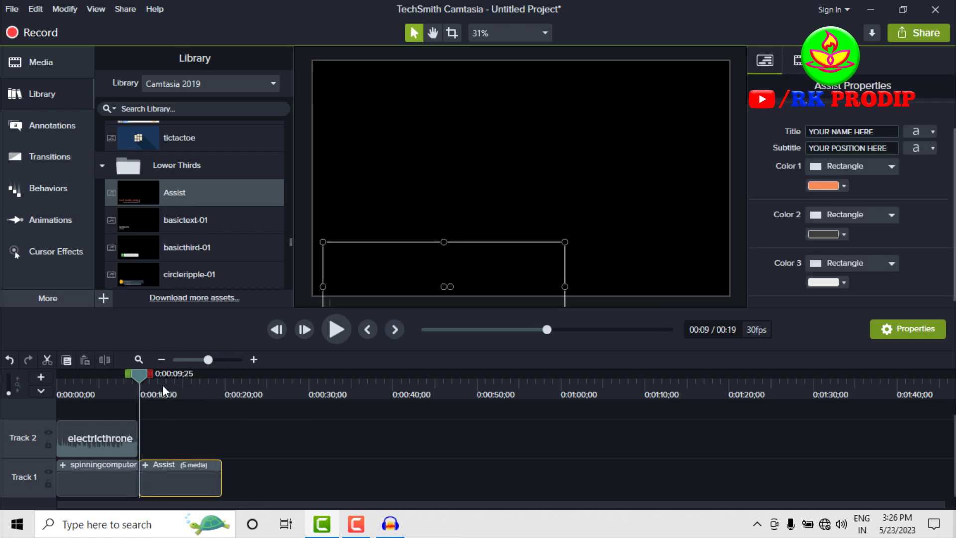
- Delete the electricthrone and spinningcomputer clips and move the Assist clip to the start of Track 1
left_click_drag(92, 410, 95, 465)
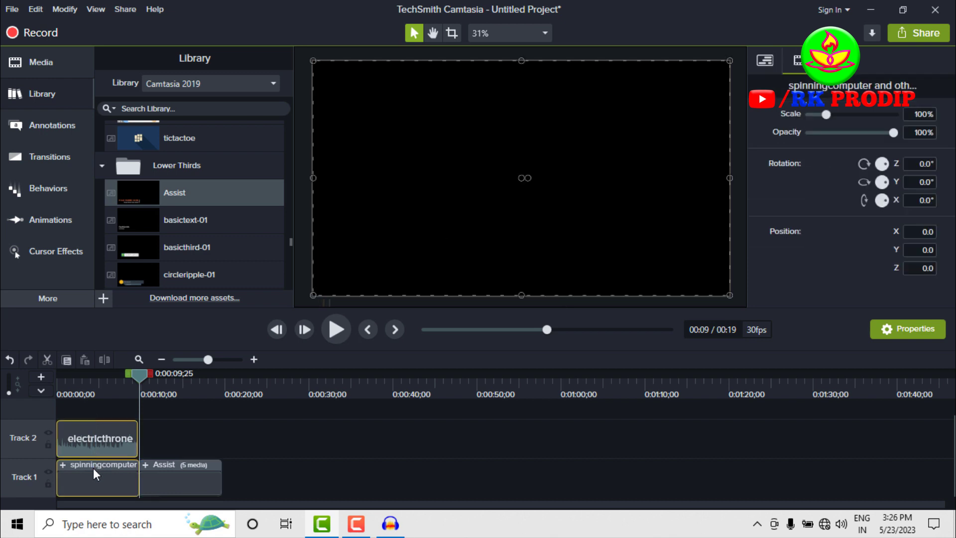
key("Delete")
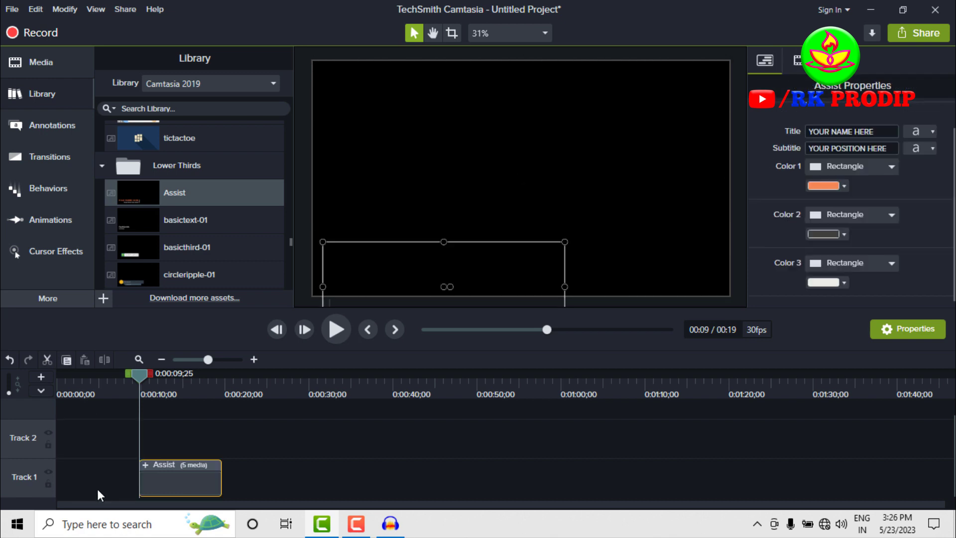
left_click(157, 388)
left_click_drag(109, 488, 79, 485)
- Play the Assist lower third from the start of the timeline to its end
left_click(56, 376)
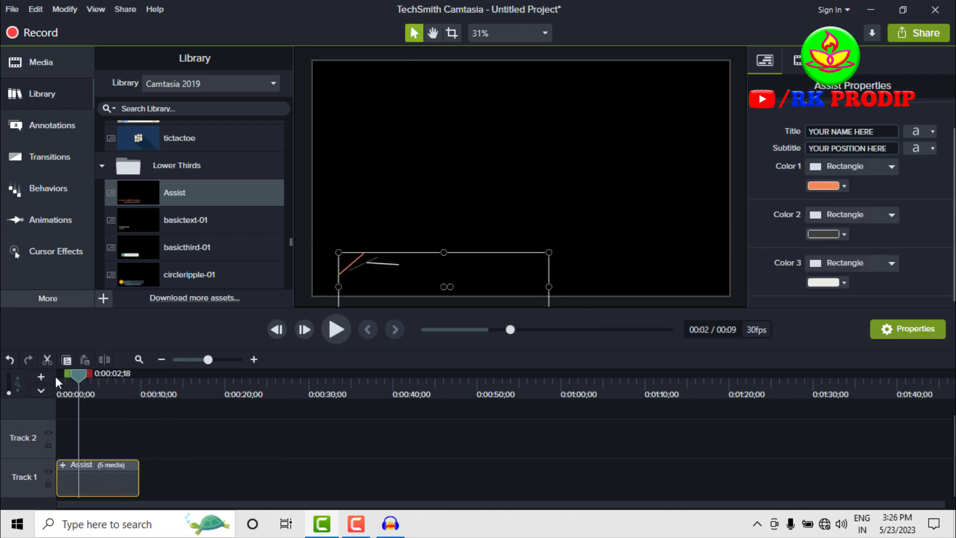
left_click(336, 329)
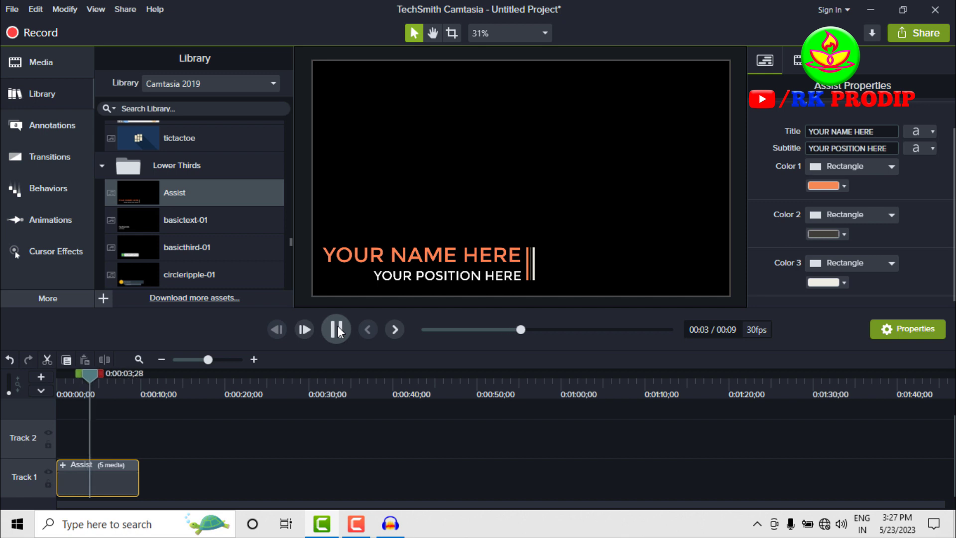
left_click(453, 305)
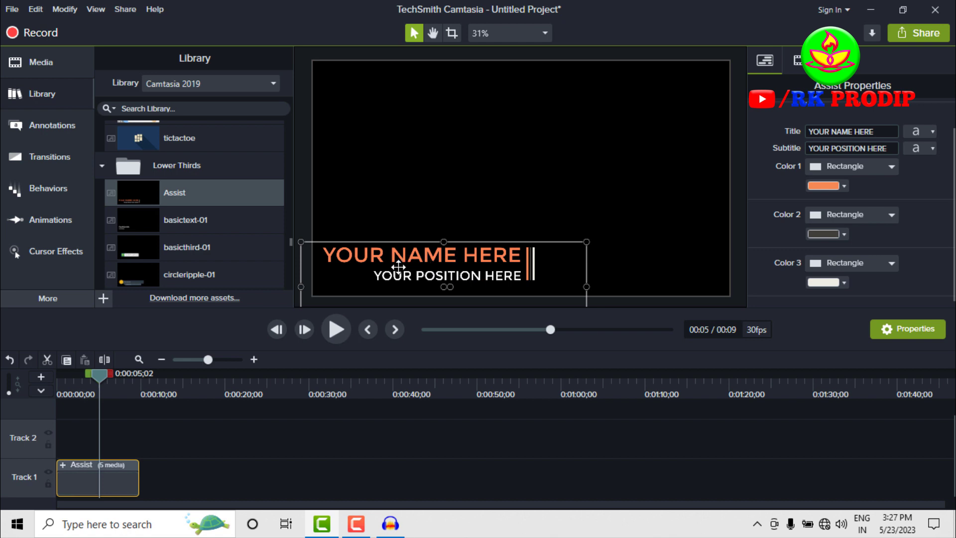
left_click(338, 334)
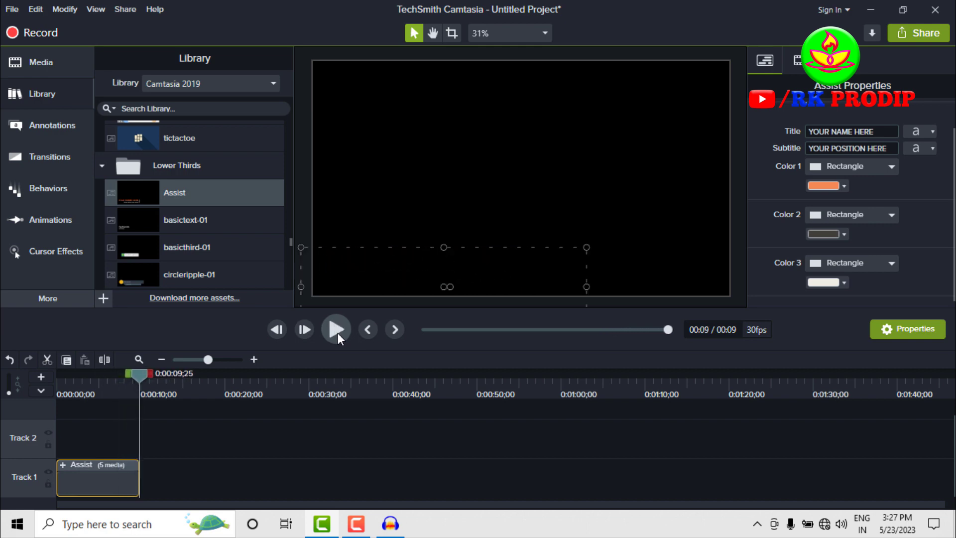
- Set the Assist lower third's title to "RK PRODIP" and its subtitle to "SUBSCRIBE NOW"
left_click(101, 386)
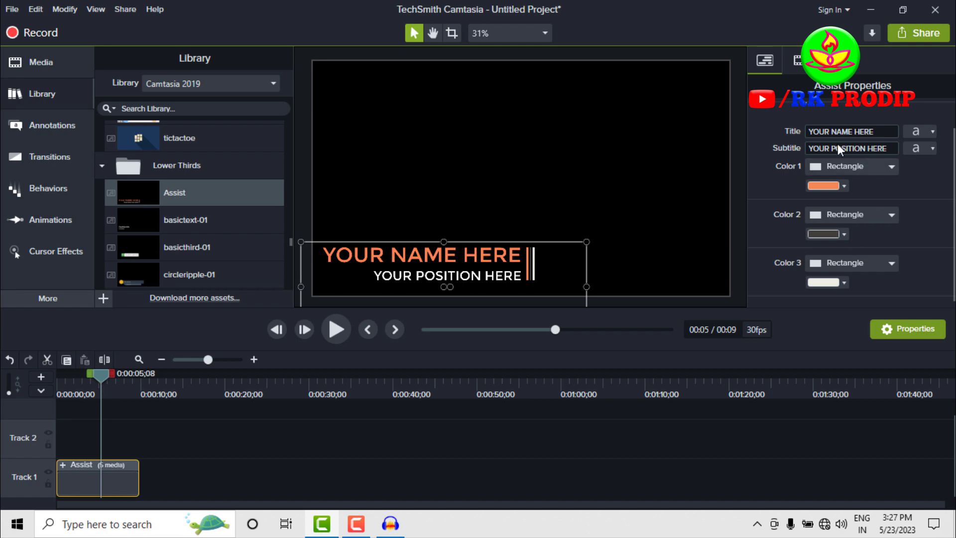
left_click(883, 131)
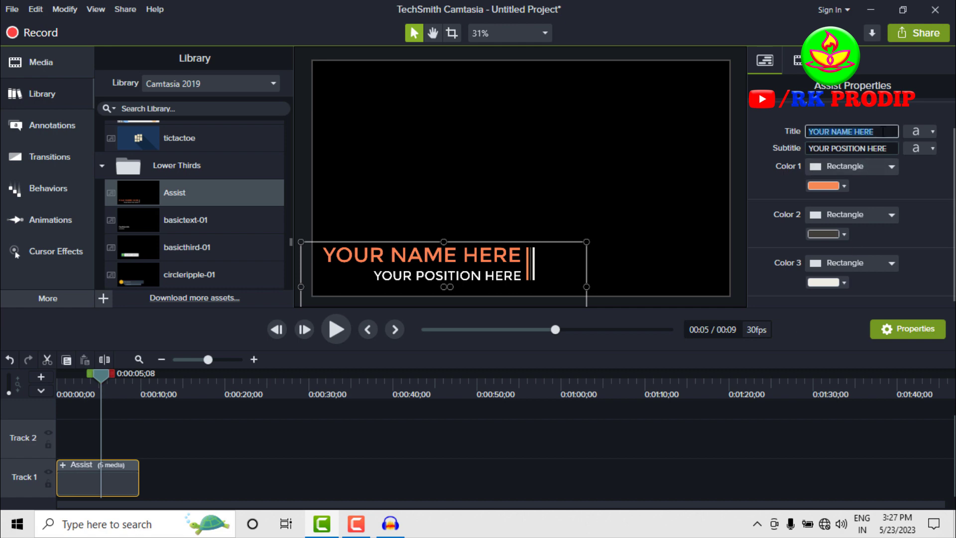
type("RK PRODIP")
key("Tab")
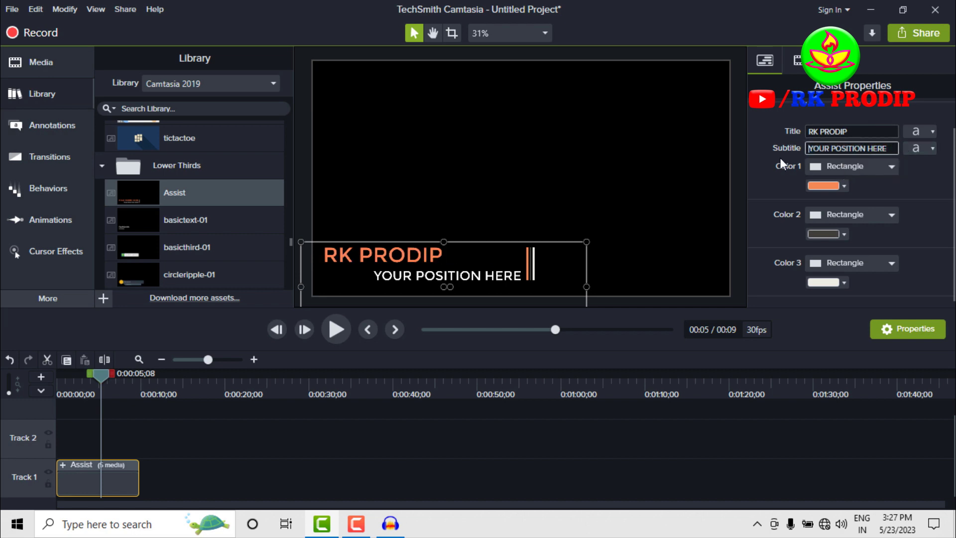
key("ctrl+a")
type("SUBSCRIBE NOW")
left_click(915, 184)
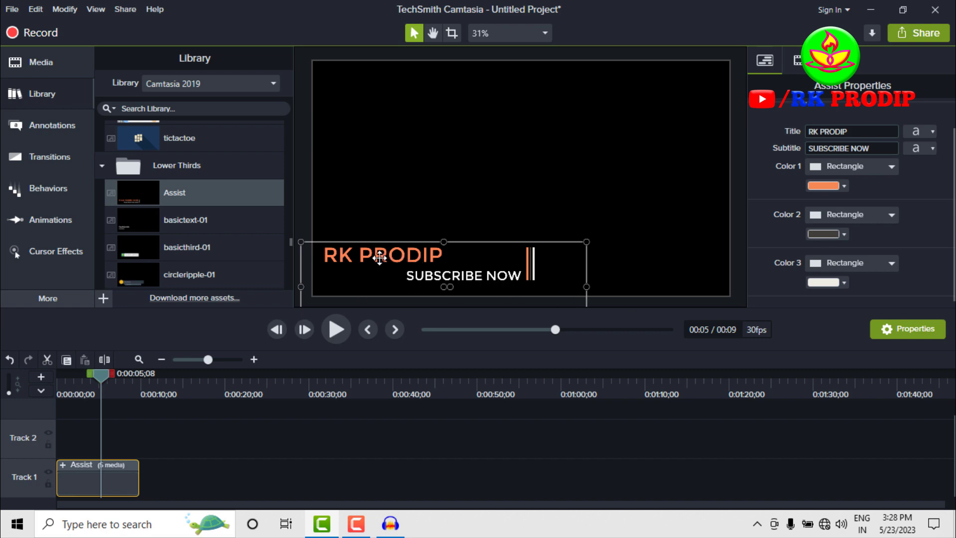
- Change the lower third title's font colour to the orange-red #F94802
left_click(930, 133)
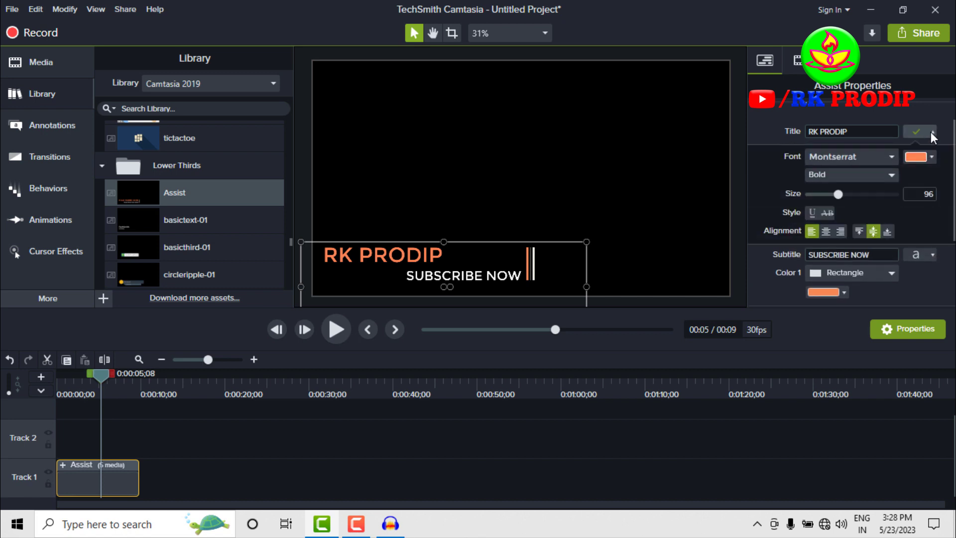
left_click(924, 156)
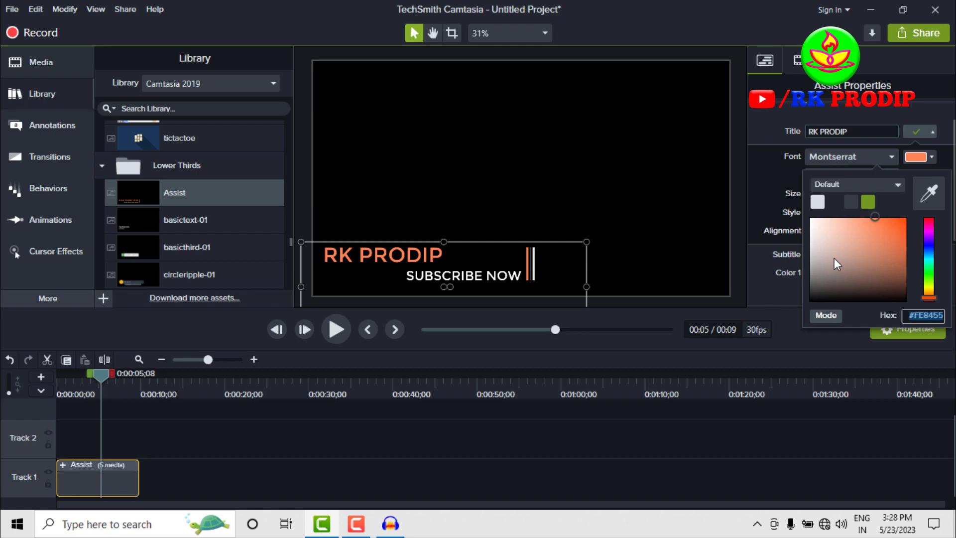
left_click_drag(834, 258, 807, 220)
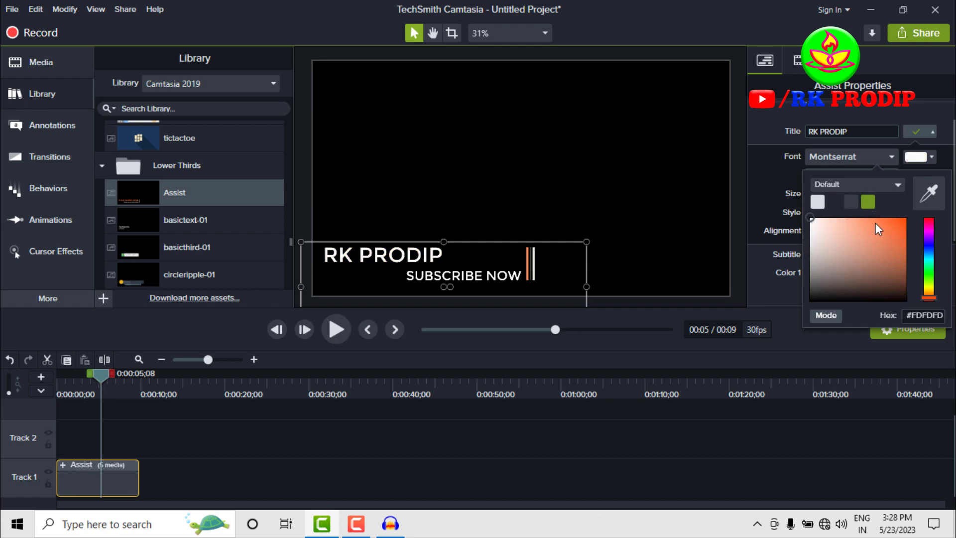
left_click_drag(883, 229, 908, 220)
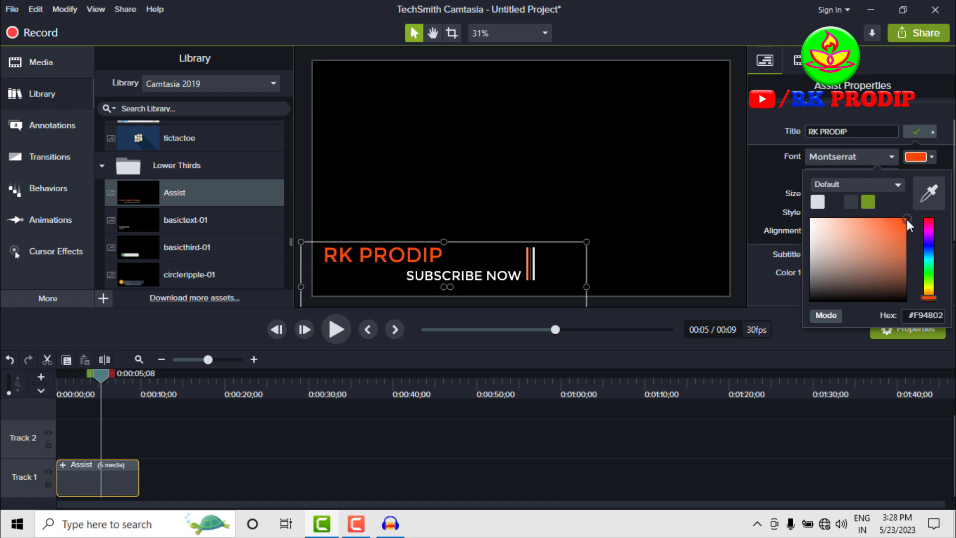
- Try the Blackoak font on the title, then set the title font to Bodoni MT Black
left_click(892, 156)
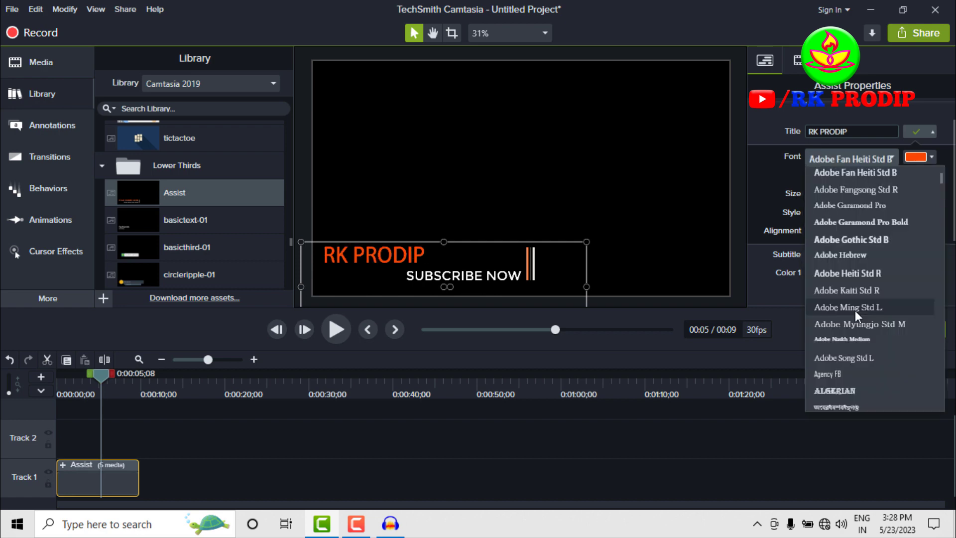
scroll(855, 309, "down", 5)
left_click(857, 299)
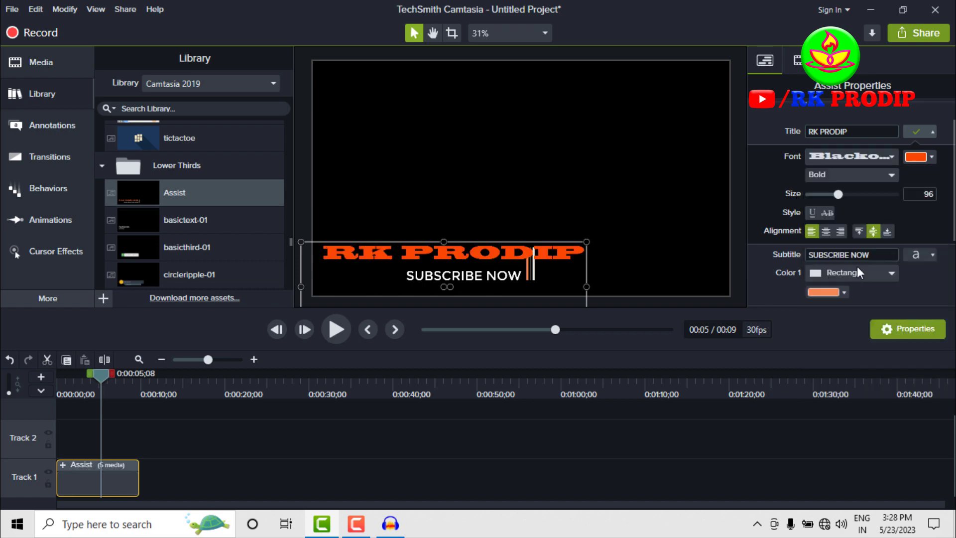
left_click(874, 163)
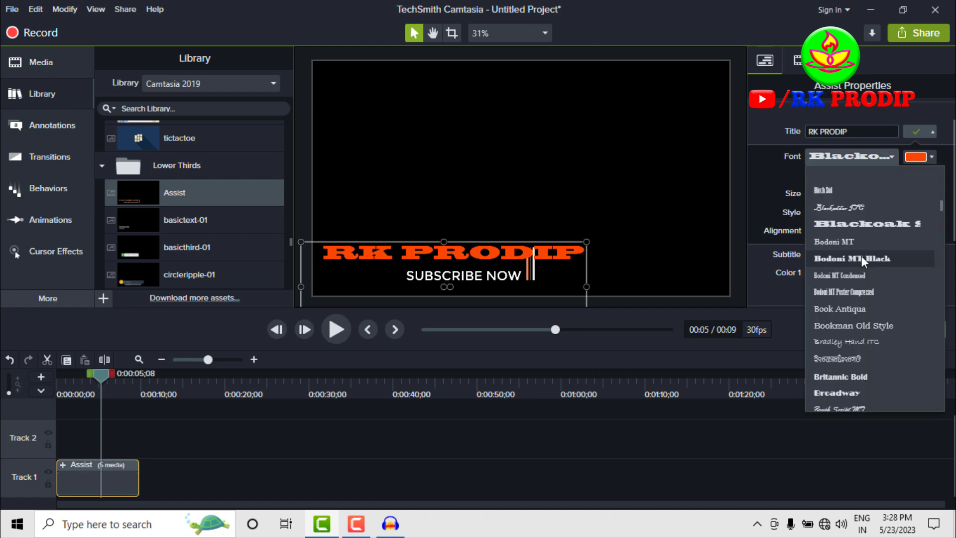
left_click(862, 256)
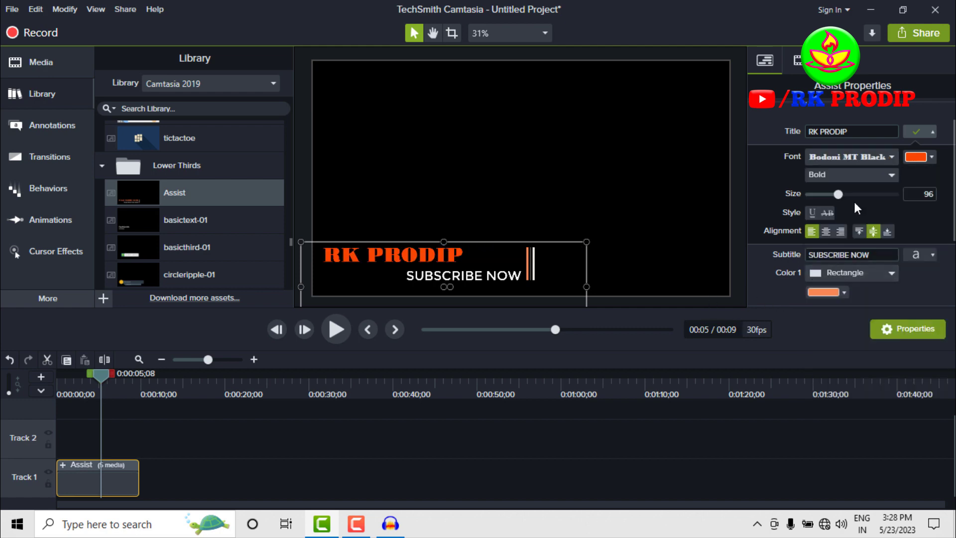
- Set the title's font style to Bold Italic and its size to 174
left_click(875, 173)
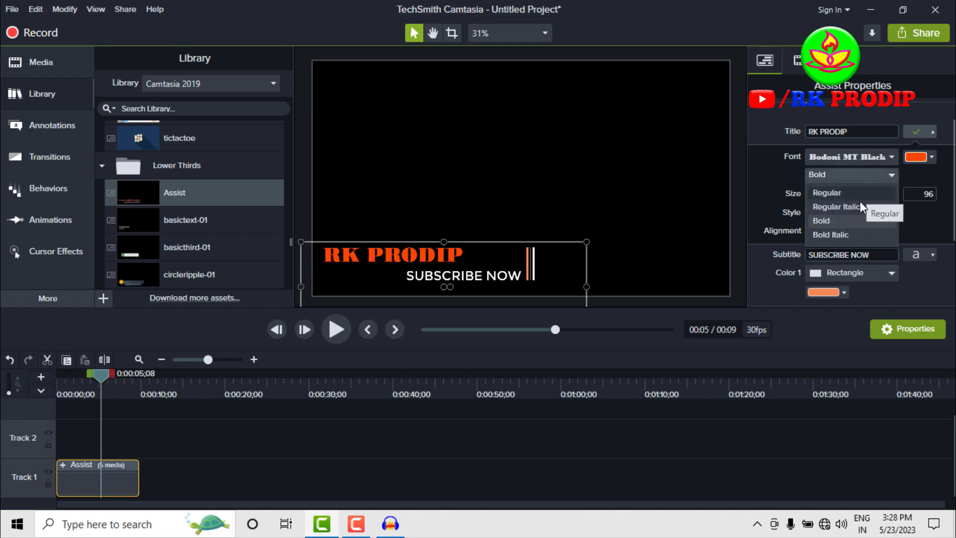
left_click(849, 235)
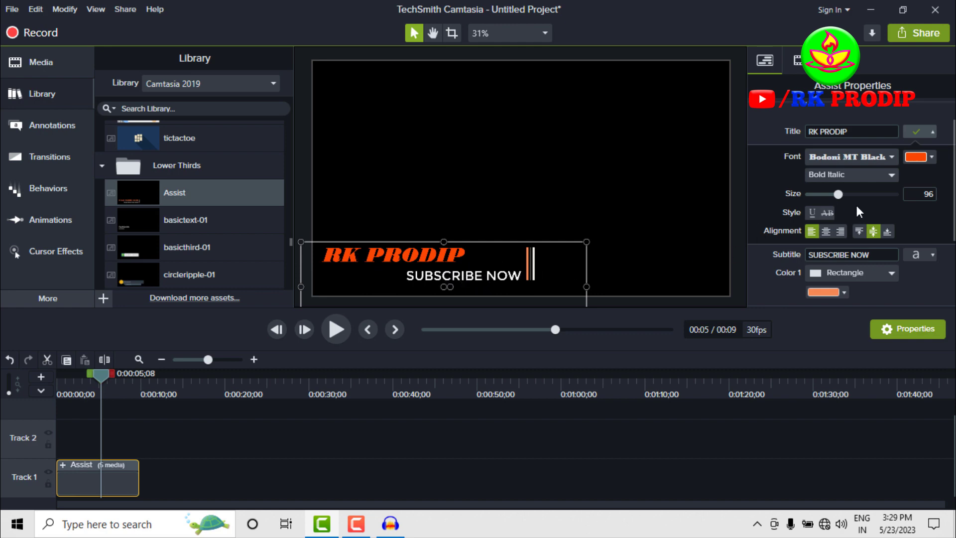
left_click_drag(840, 193, 865, 194)
- Try underline, strikethrough, centre and right alignment on the title, restoring plain left-aligned text
left_click(814, 212)
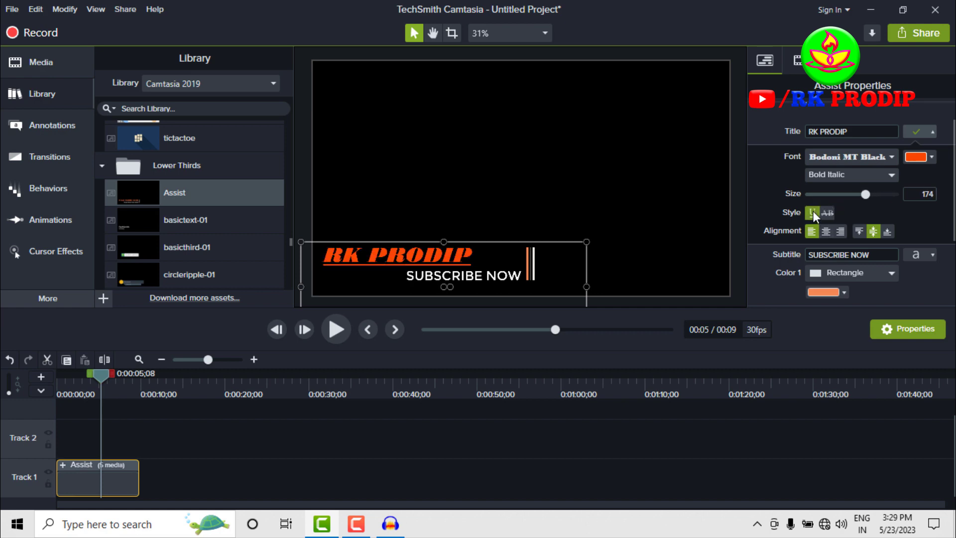
left_click(814, 211)
left_click(828, 212)
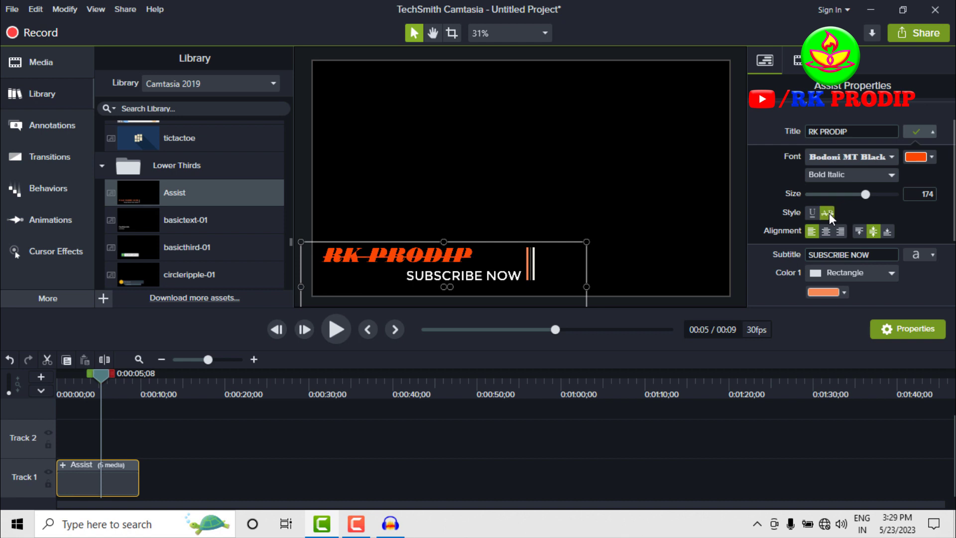
left_click(828, 213)
left_click(826, 232)
left_click(839, 232)
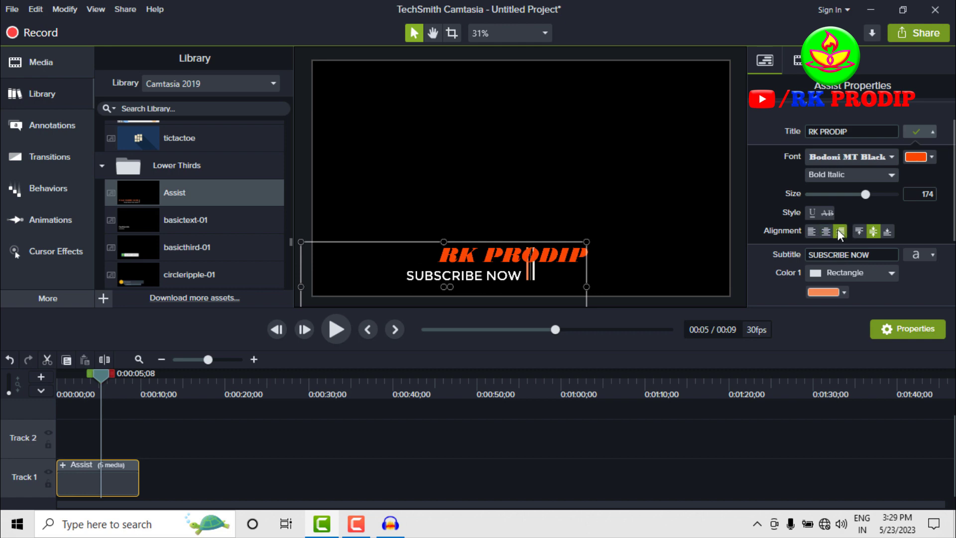
left_click(812, 230)
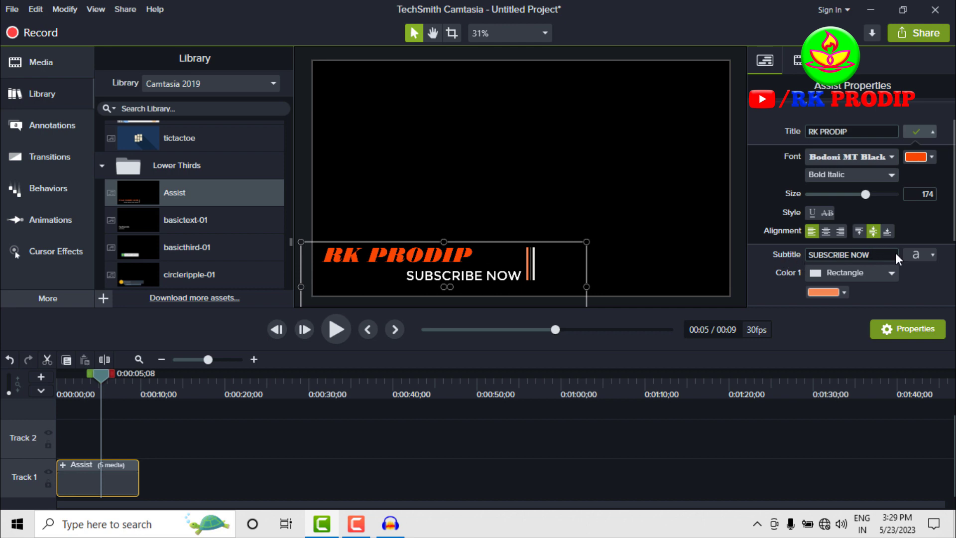
- Change the "SUBSCRIBE NOW" subtitle's font colour to bright green #17FF05
left_click(929, 255)
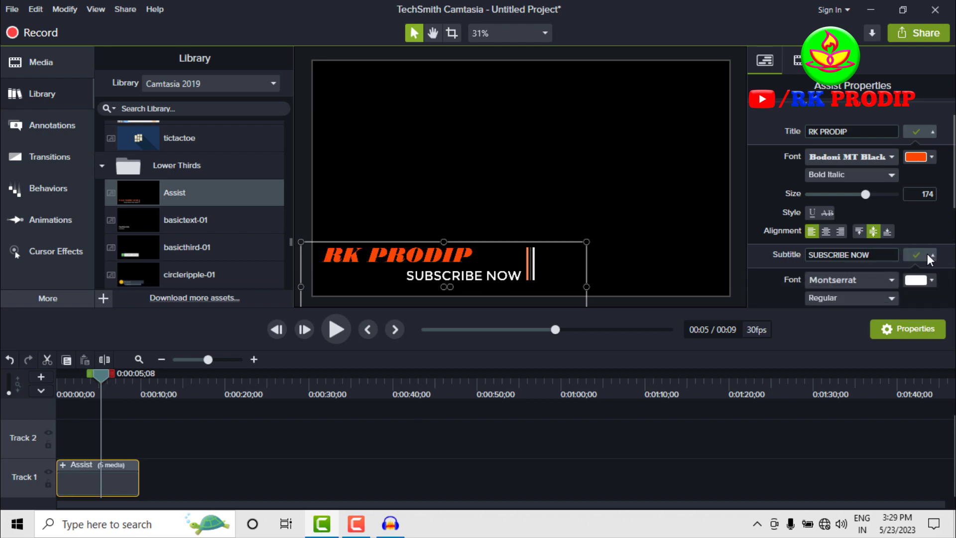
scroll(891, 238, "down", 2)
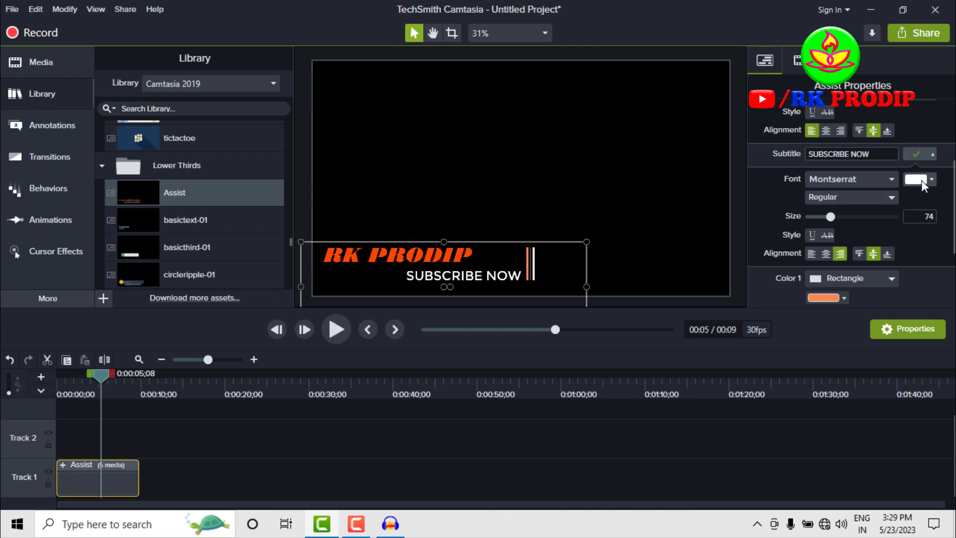
left_click(922, 180)
left_click(926, 268)
left_click(908, 245)
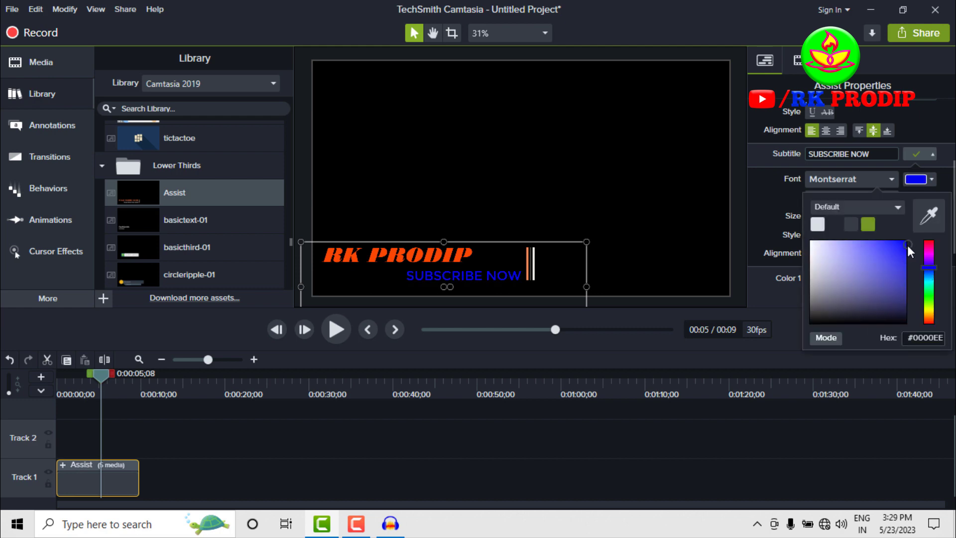
mouse_move(907, 244)
left_mouse_down()
mouse_move(899, 254)
mouse_move(906, 239)
left_mouse_up()
left_click(927, 297)
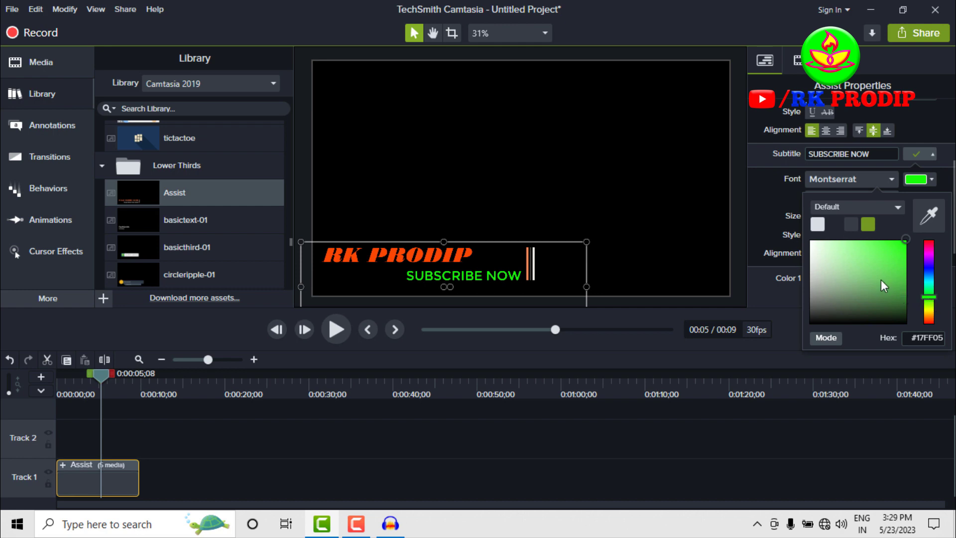
left_click(780, 298)
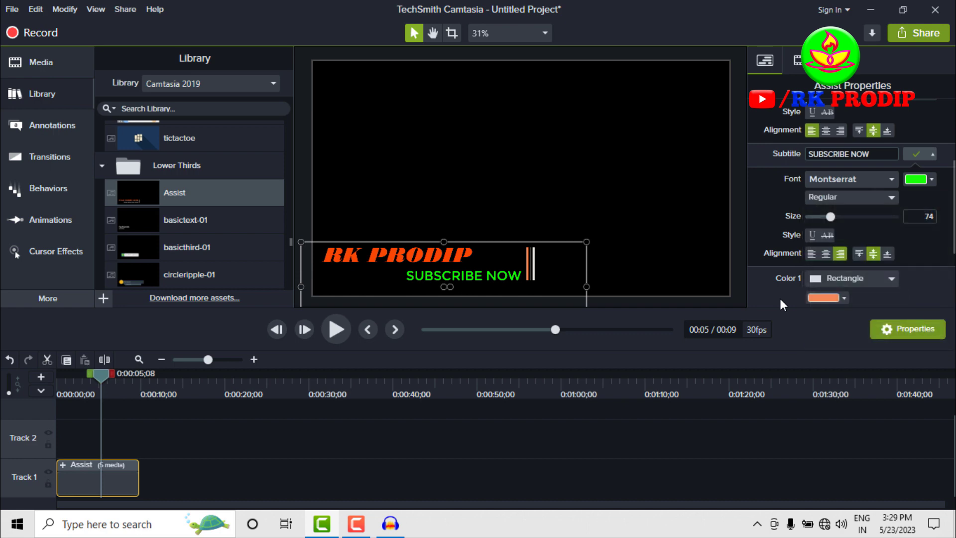
- Set the subtitle's font to ChunkFive Ex in the Bold style
left_click(835, 196)
left_click(833, 244)
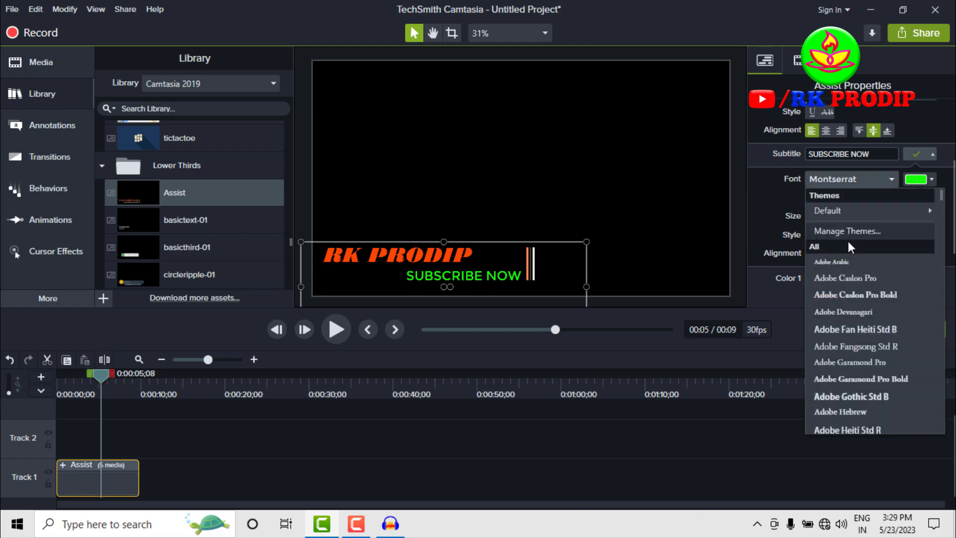
left_click(848, 241)
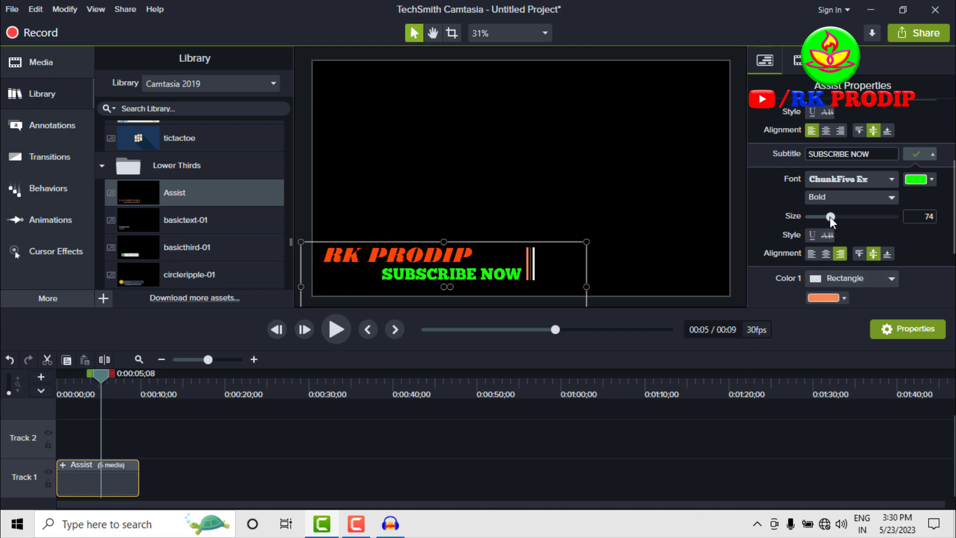
- Set the subtitle's size to 237 and try left and centre alignment before restoring right alignment
left_click_drag(829, 216, 887, 222)
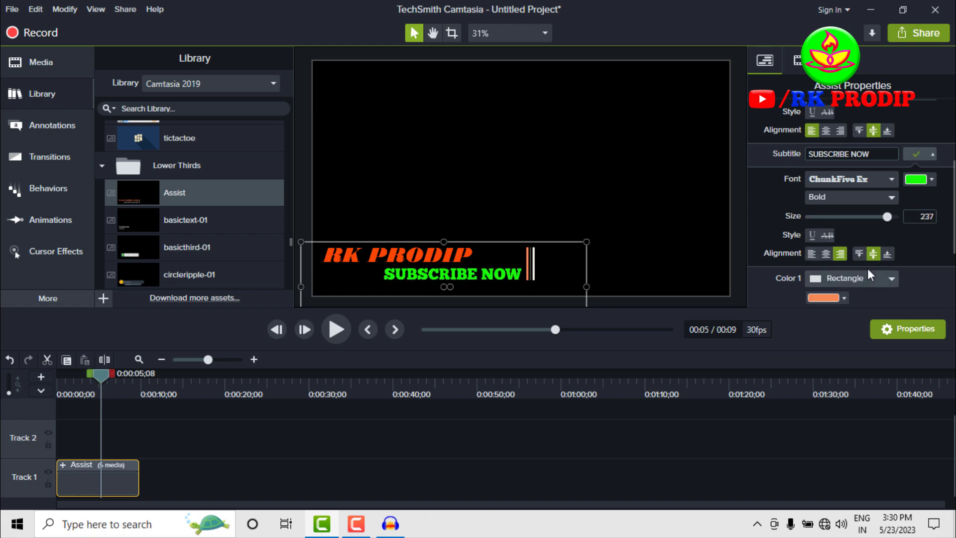
left_click(812, 253)
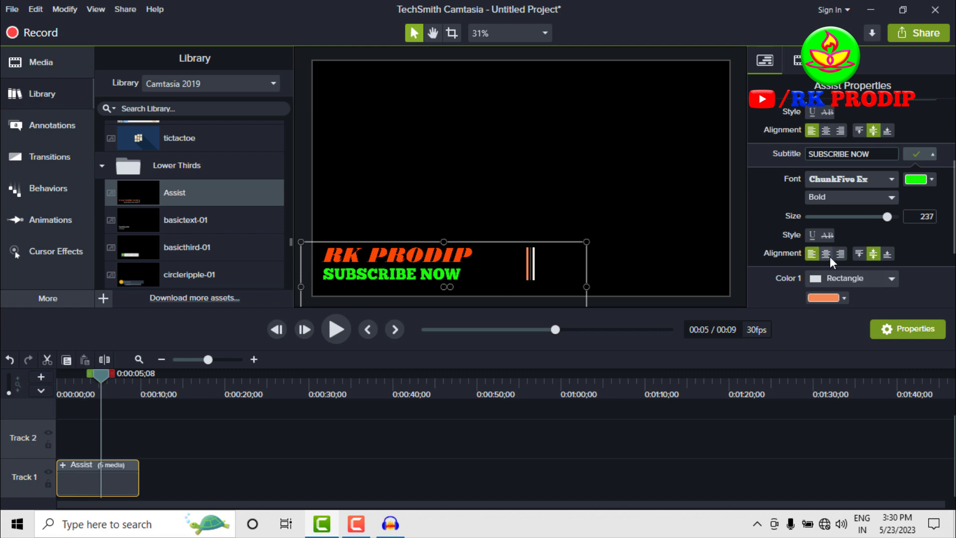
left_click(828, 254)
left_click(845, 254)
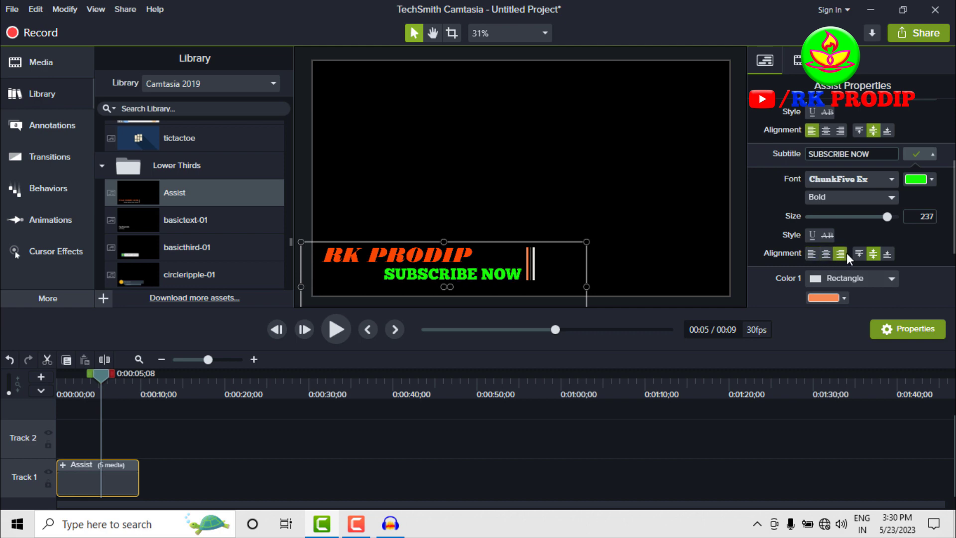
- Check the lower third's three rectangle colour settings and play the Assist clip from the start to preview its styled text
scroll(861, 271, "down", 1)
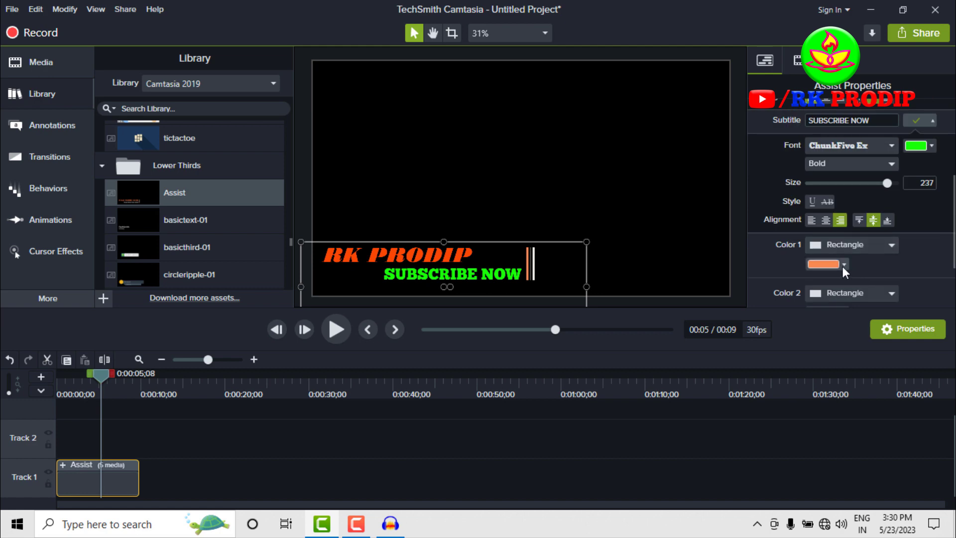
scroll(788, 244, "down", 2)
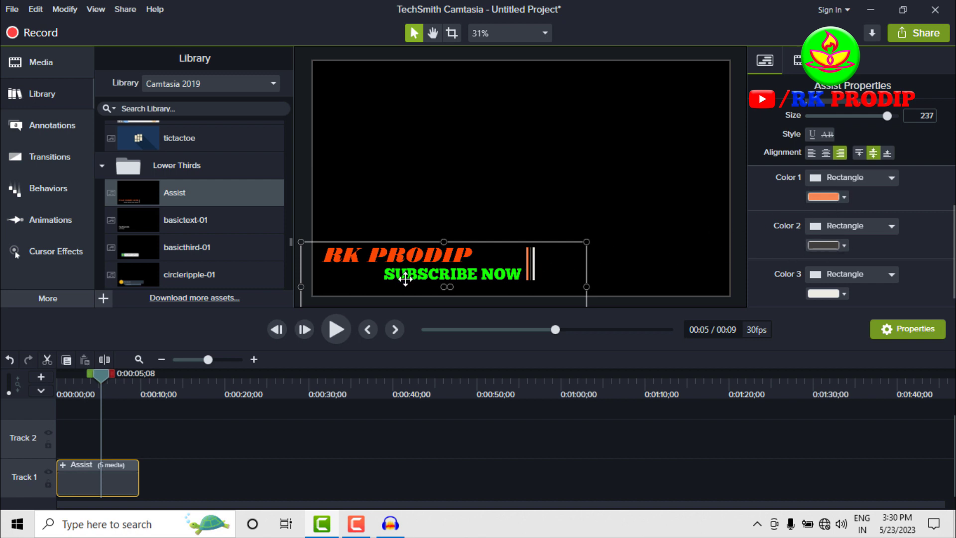
scroll(834, 253, "down", 1)
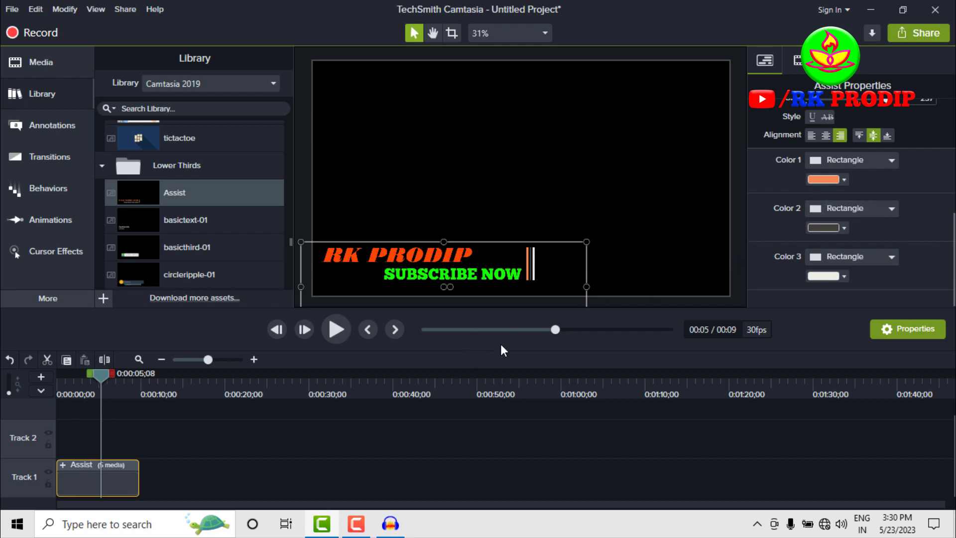
left_click_drag(94, 372, 47, 374)
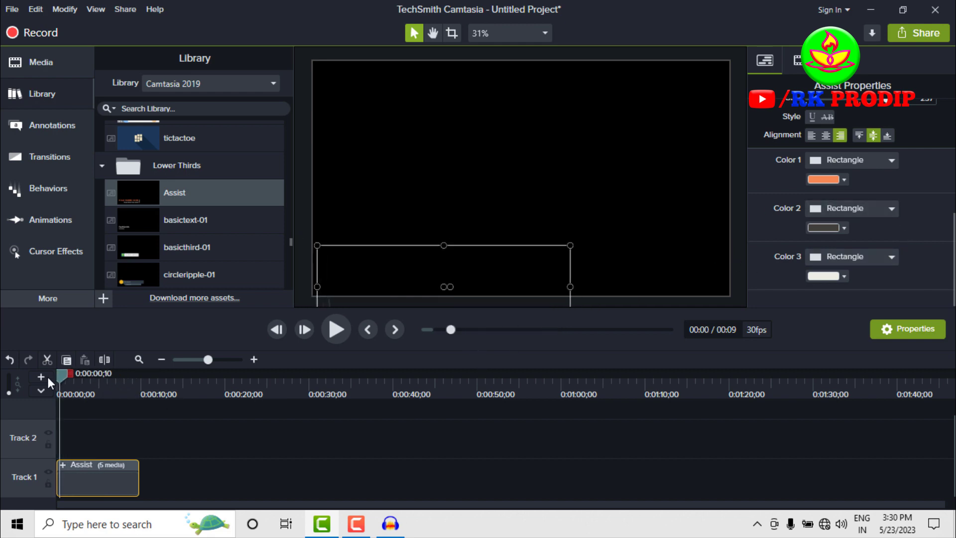
left_click(337, 330)
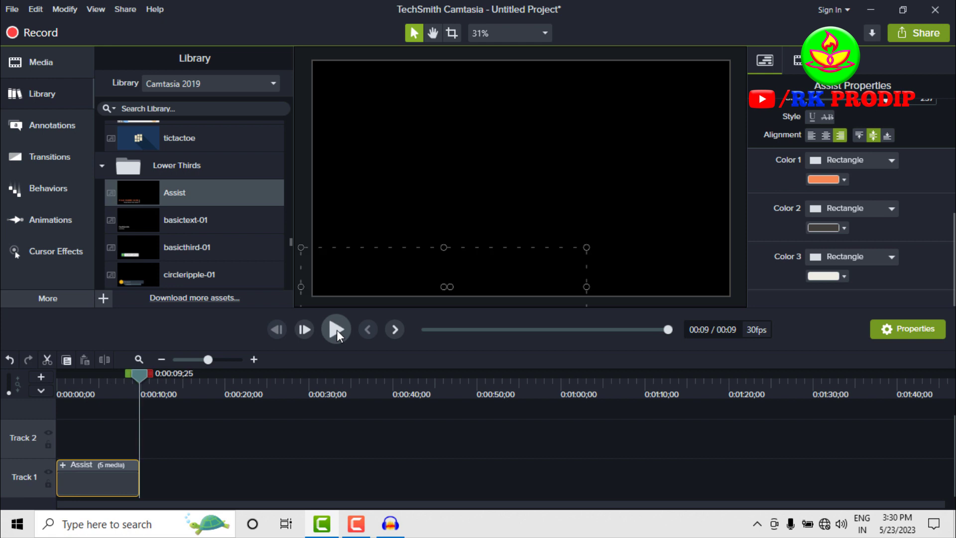
left_click(337, 330)
- Add the mountaindawn clip from Motion Backgrounds to Track 1 directly after the Assist clip and play it
scroll(205, 217, "up", 1)
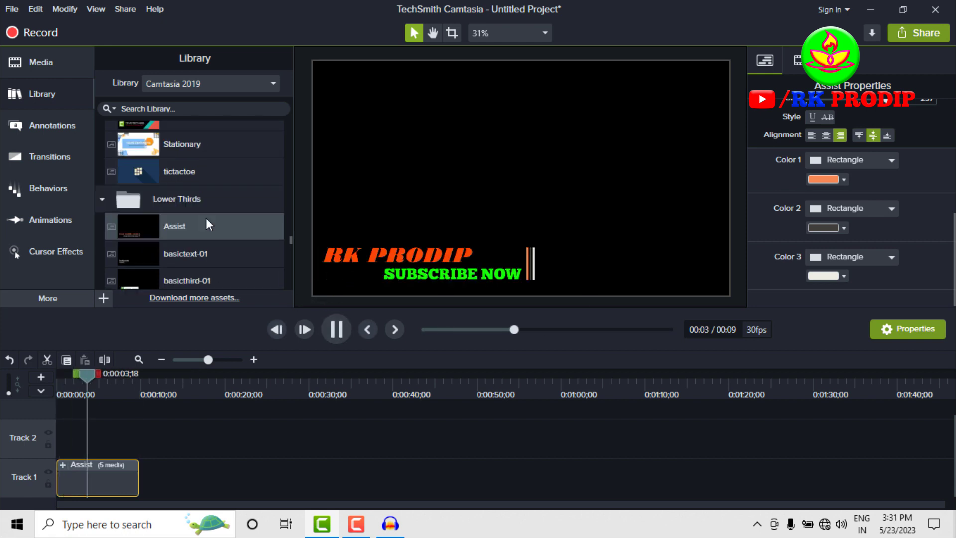
scroll(205, 217, "down", 2)
scroll(206, 217, "down", 2)
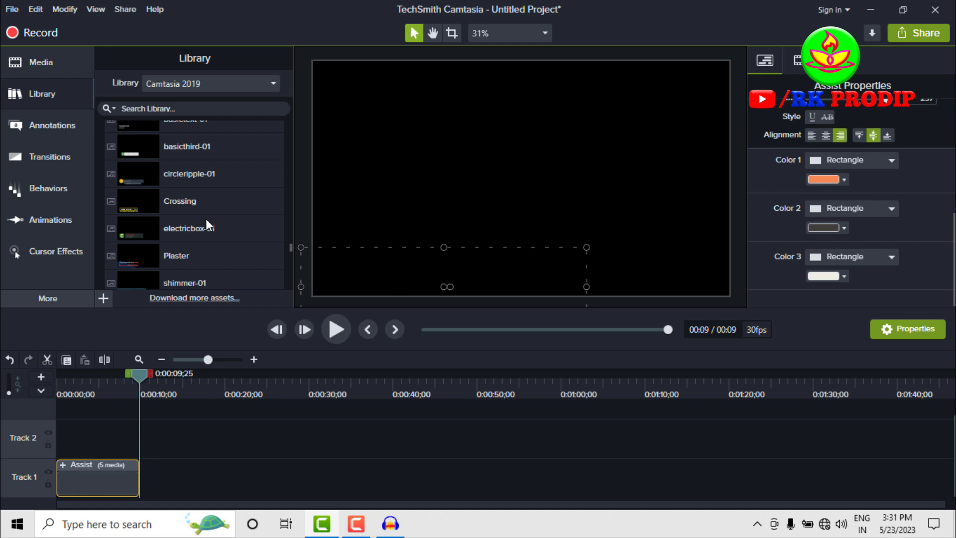
scroll(207, 226, "down", 5)
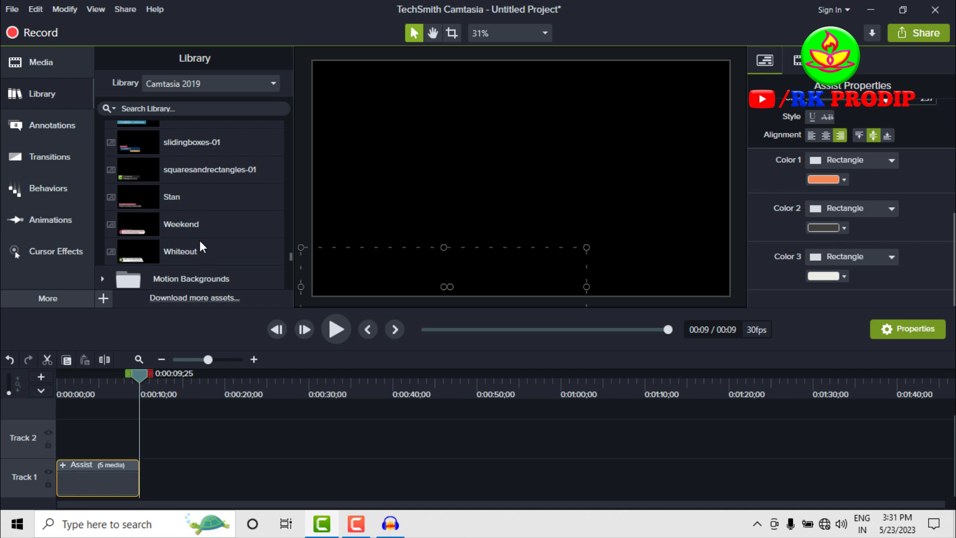
scroll(199, 238, "down", 3)
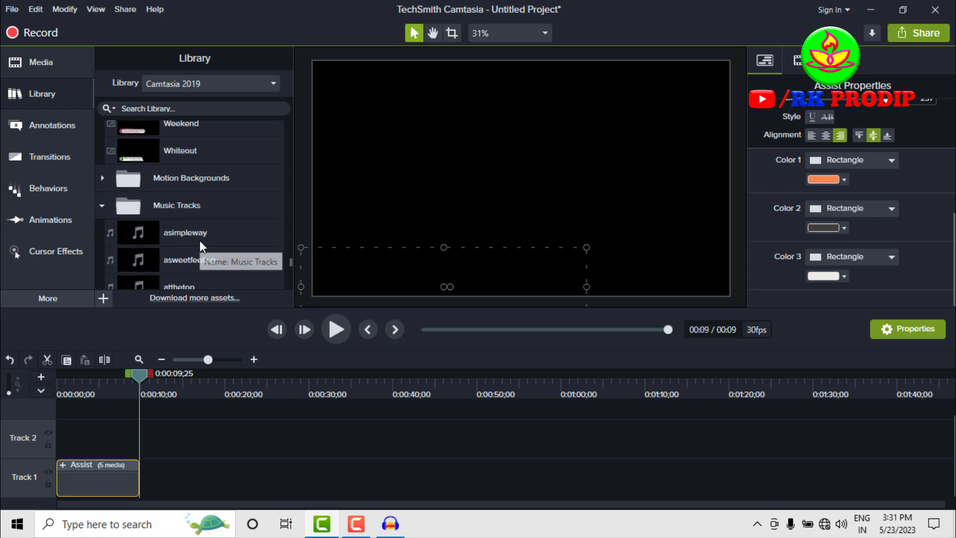
left_click(102, 178)
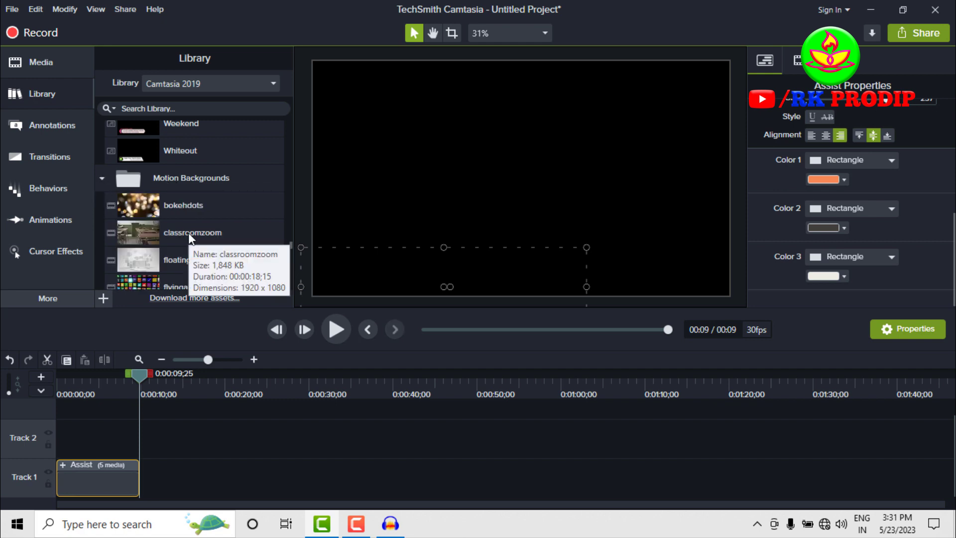
scroll(188, 232, "down", 2)
scroll(188, 232, "down", 5)
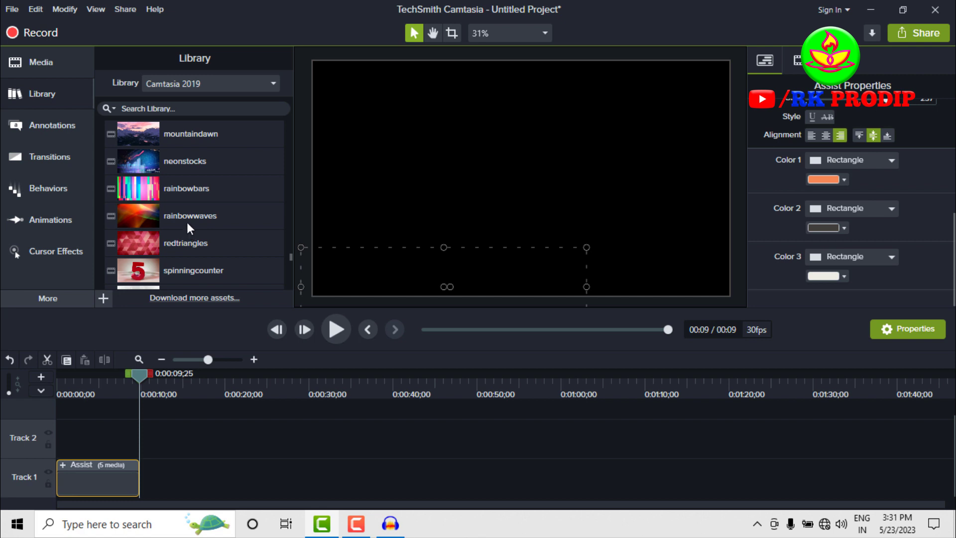
scroll(188, 225, "up", 1)
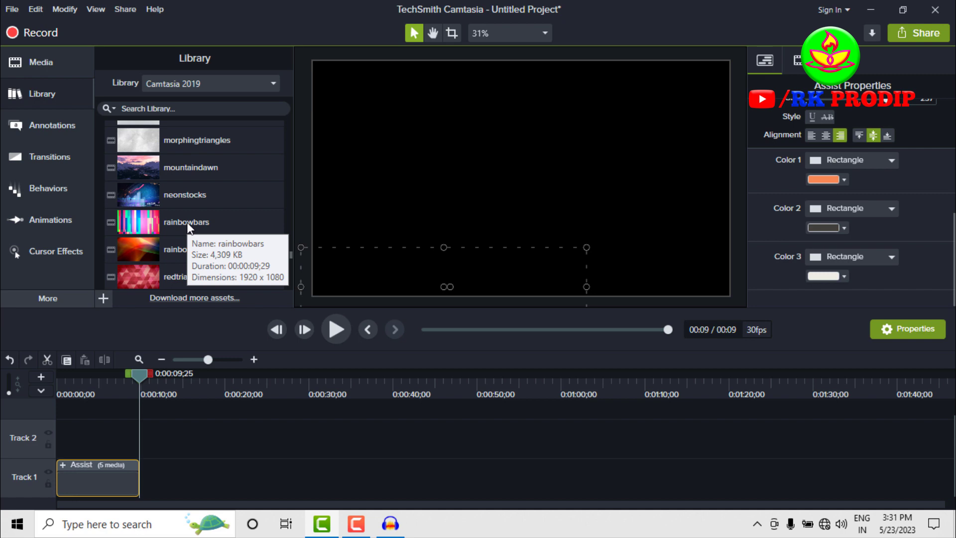
left_click_drag(193, 161, 147, 499)
left_click(336, 330)
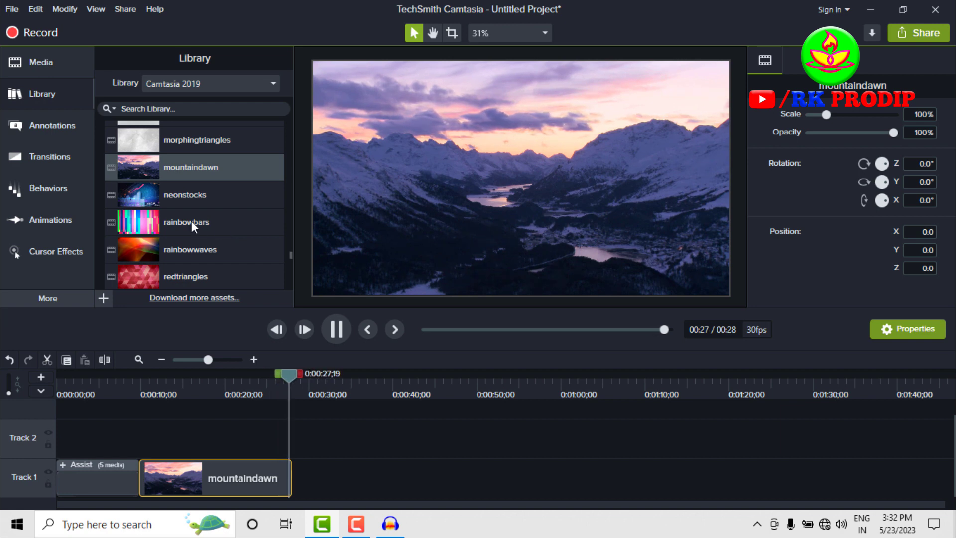
- Add Simple Bright Outro 3 from the Outros folder to Track 1 directly after the mountaindawn clip
scroll(194, 221, "down", 3)
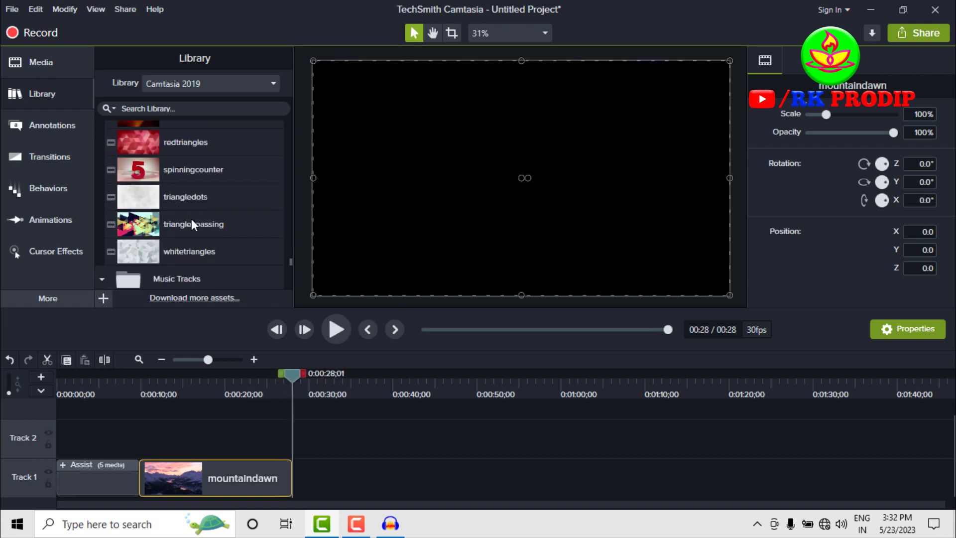
scroll(192, 219, "down", 2)
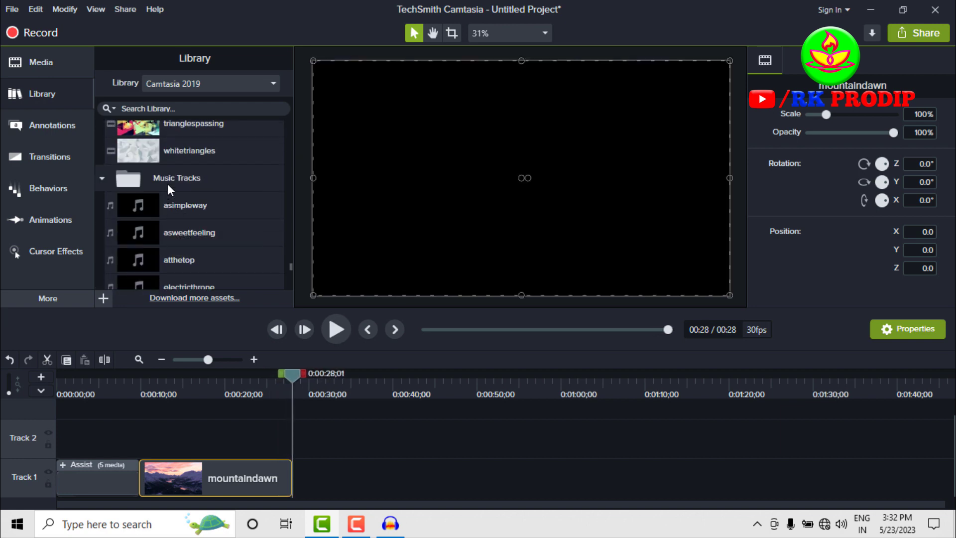
scroll(174, 199, "down", 3)
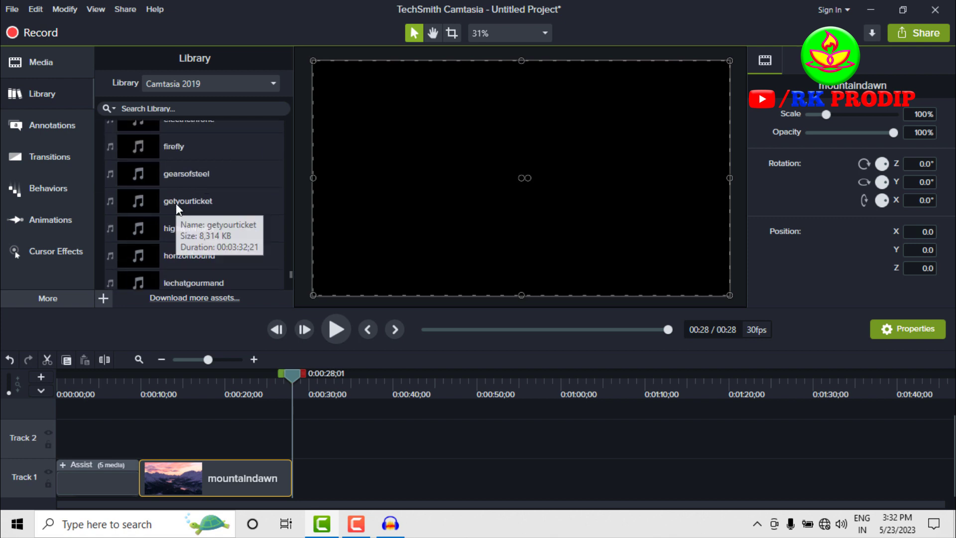
scroll(176, 204, "down", 5)
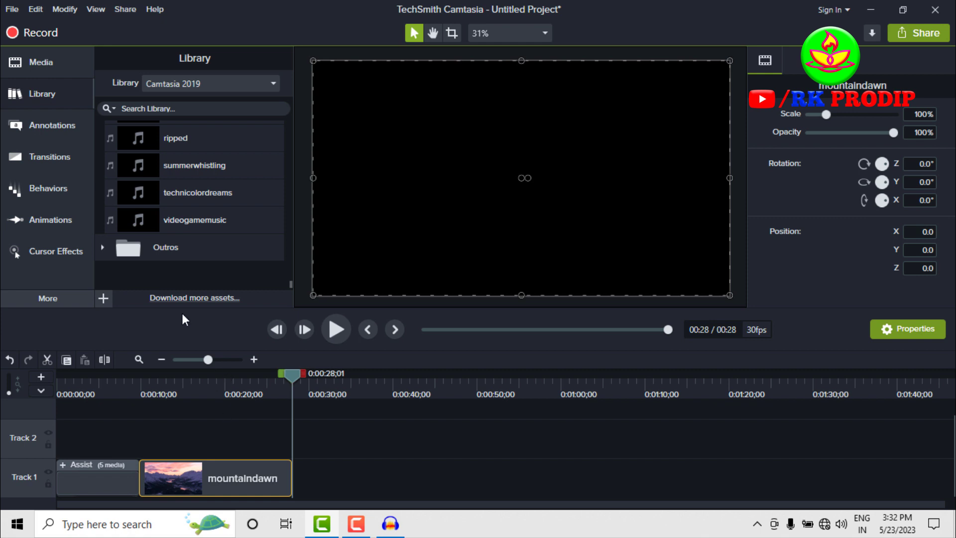
left_click(101, 249)
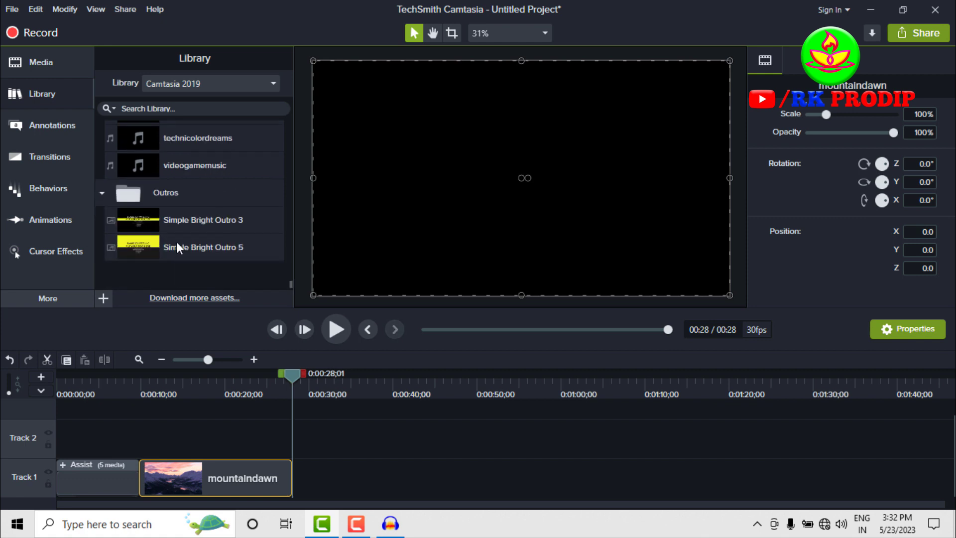
left_click(183, 222)
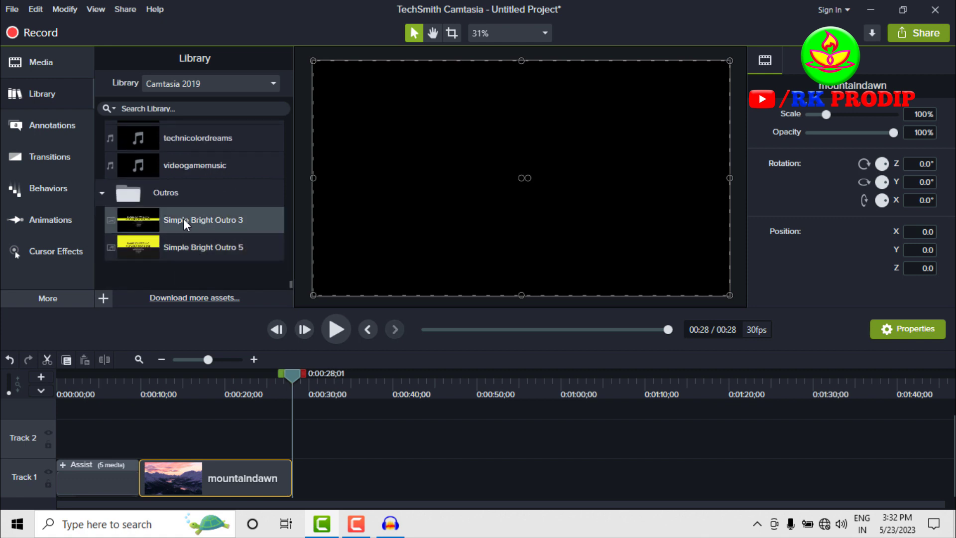
left_click_drag(184, 219, 289, 484)
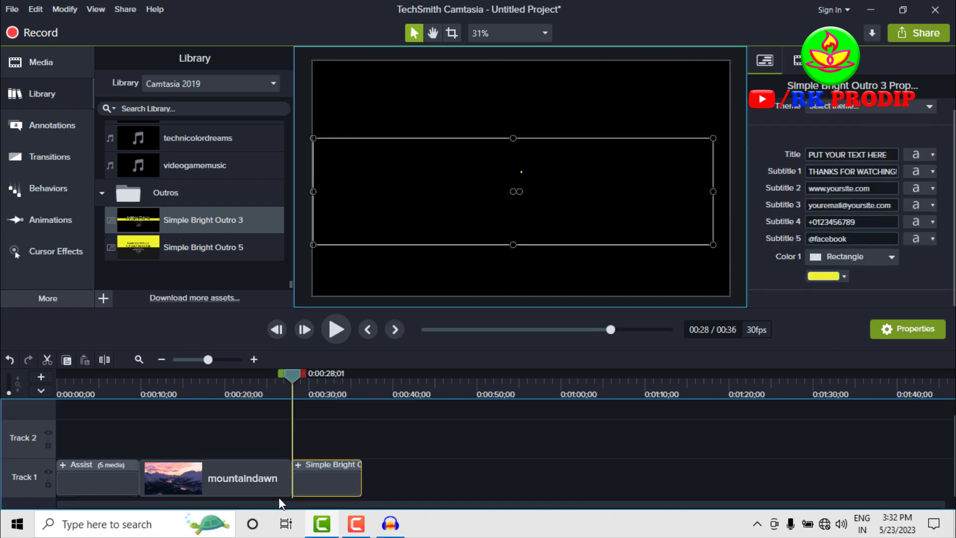
- Play the outro until all its text lines show, pause it, and examine its editable title and subtitle texts
left_click(337, 329)
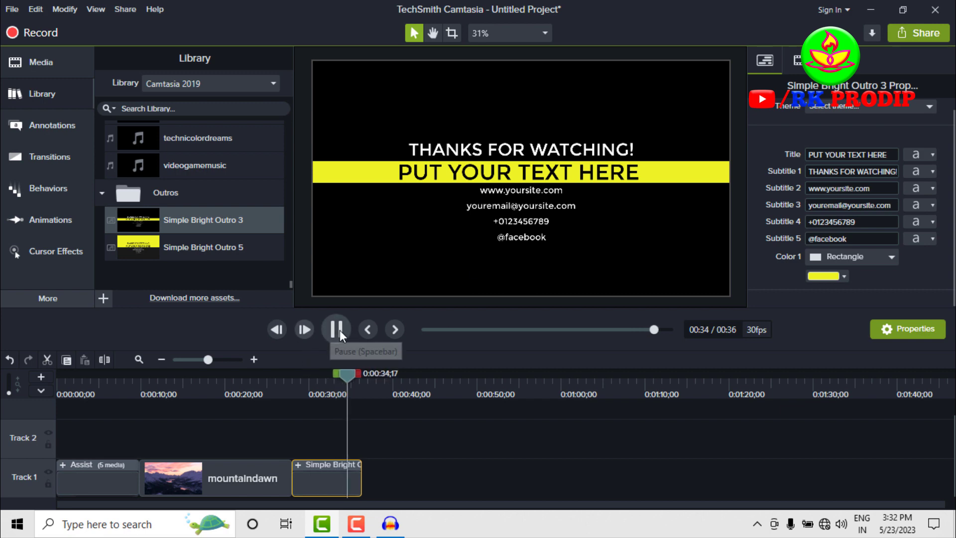
left_click(339, 330)
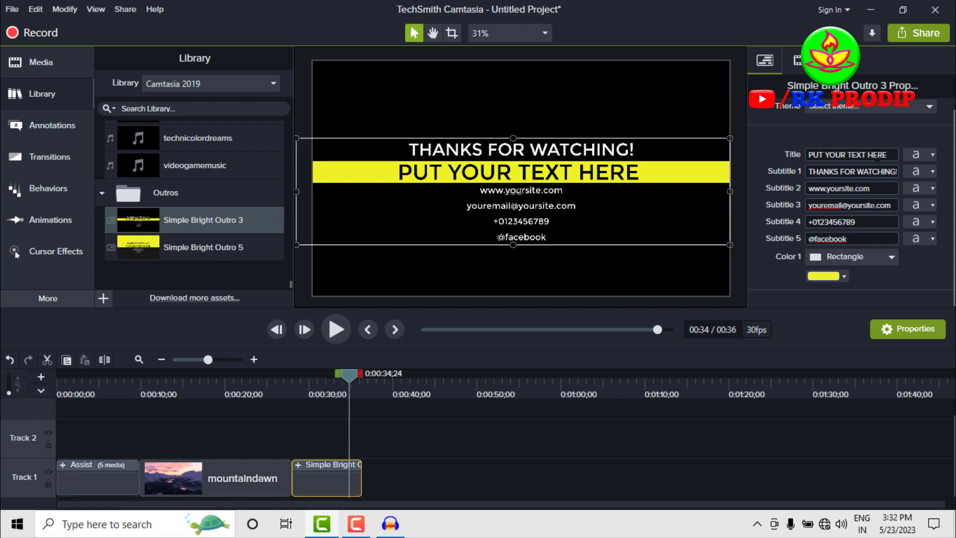
triple_click(888, 155)
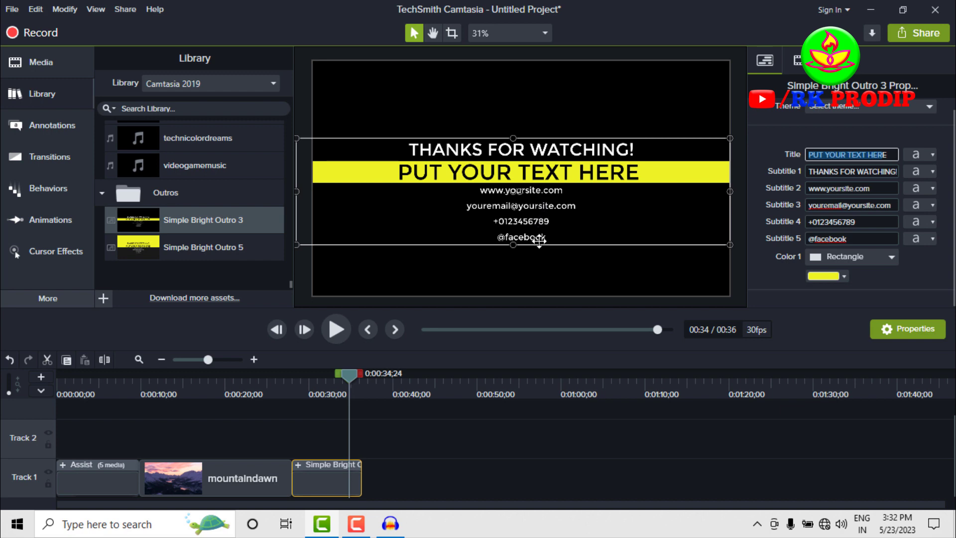
left_click(863, 235)
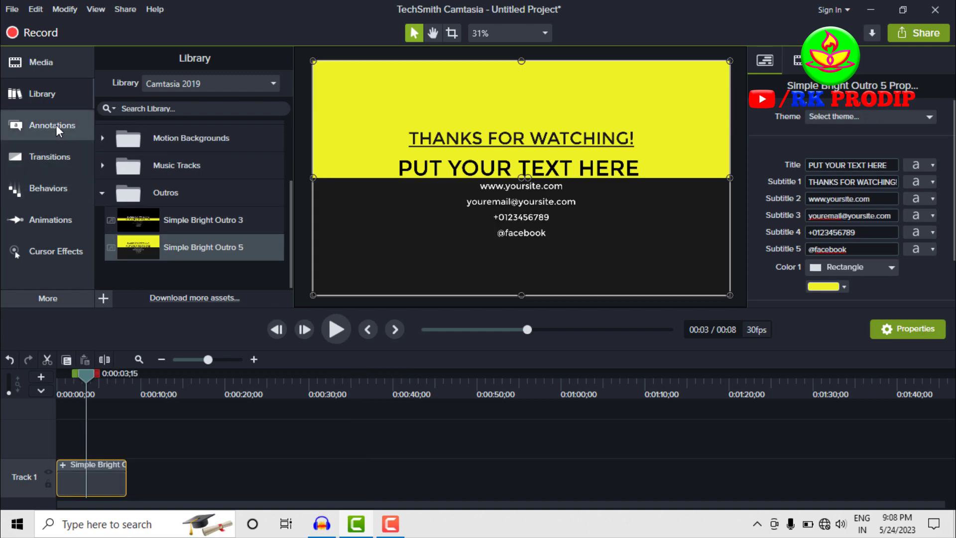
- Look through the annotation types, including Blur & Highlight, and return to Callouts to show the available callout styles
left_click(56, 124)
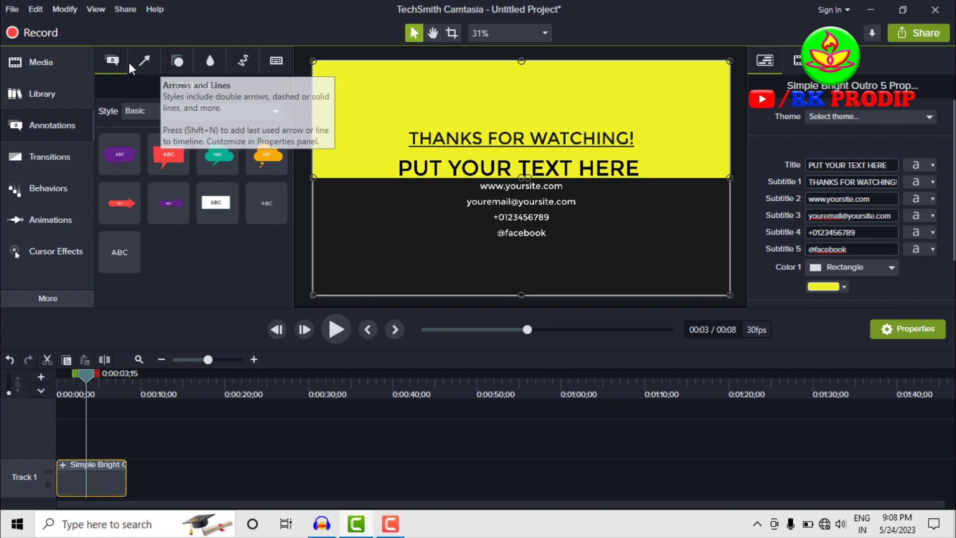
left_click(182, 65)
left_click(219, 63)
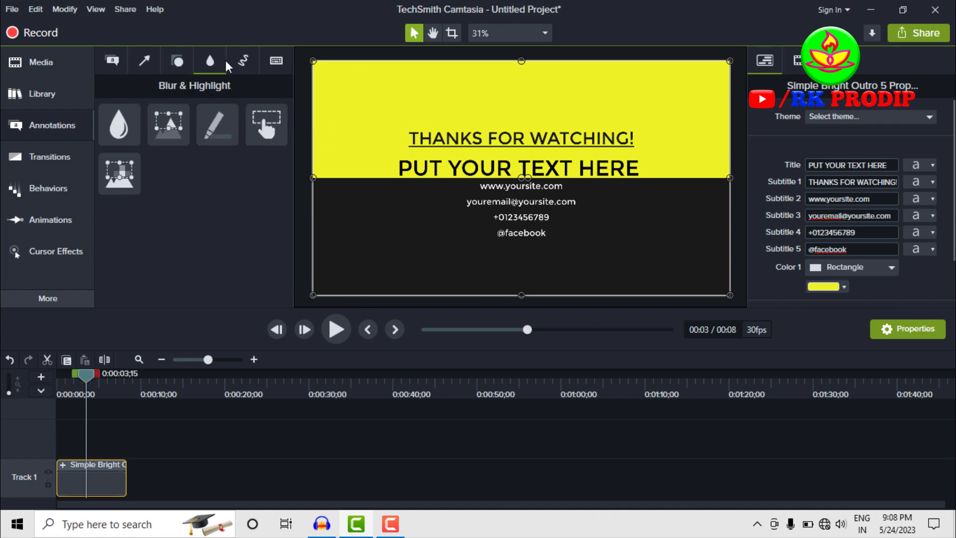
left_click(247, 59)
left_click(49, 126)
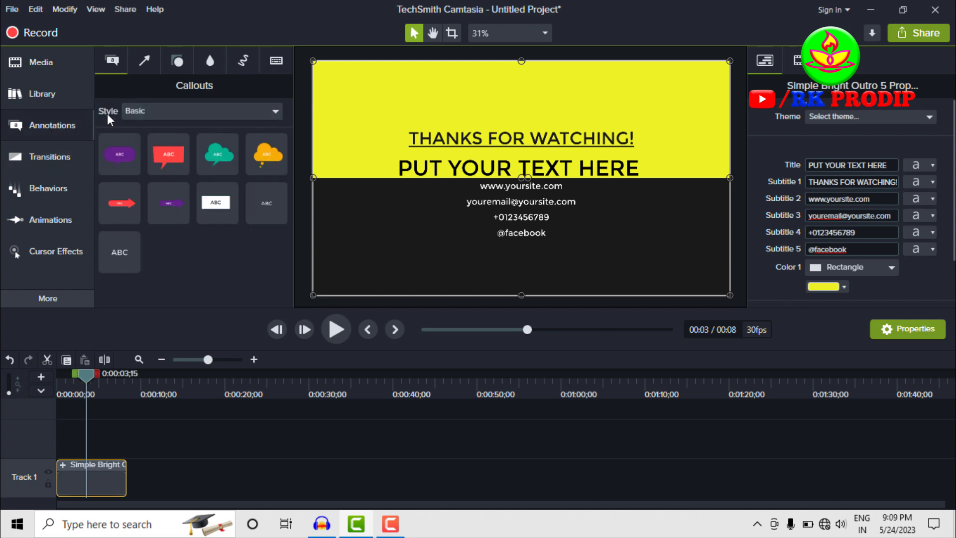
left_click(184, 120)
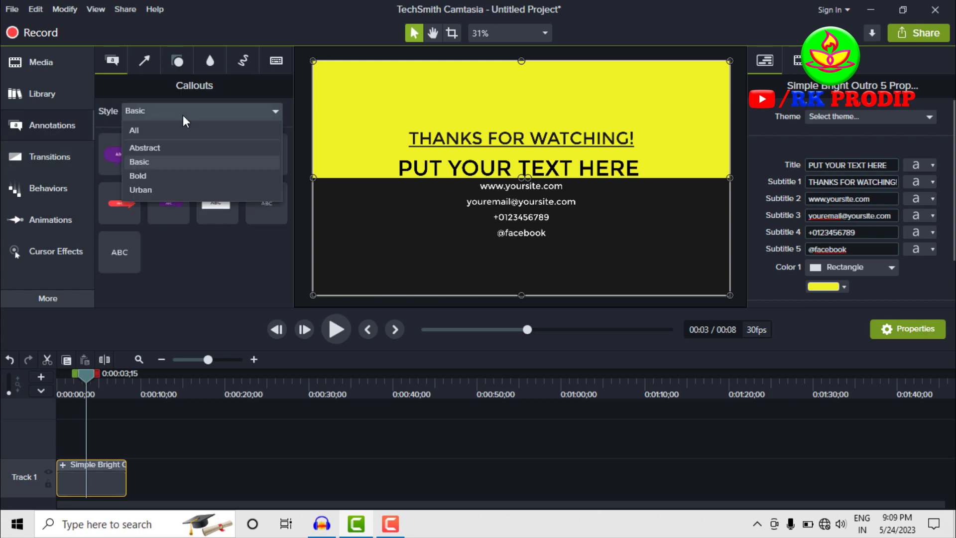
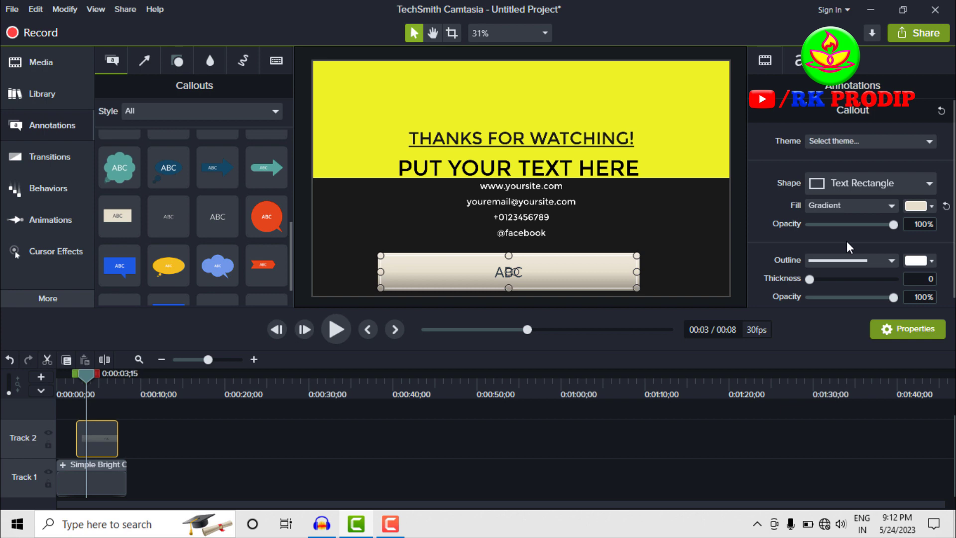
- Change the text rectangle callout's gradient fill colour to bright pink #F31578
left_click(931, 208)
left_click(928, 271)
left_click(892, 282)
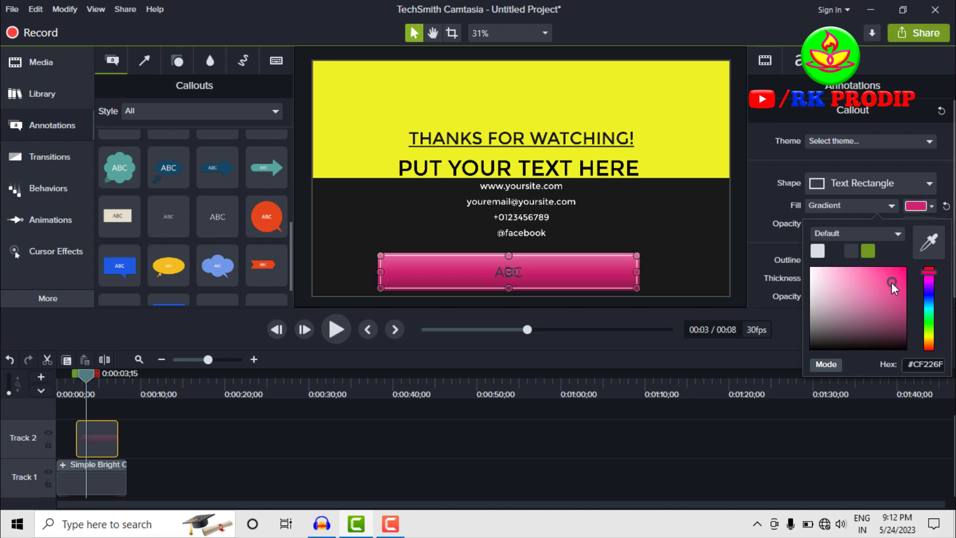
mouse_move(892, 283)
left_mouse_down()
mouse_move(895, 301)
mouse_move(900, 270)
left_mouse_up()
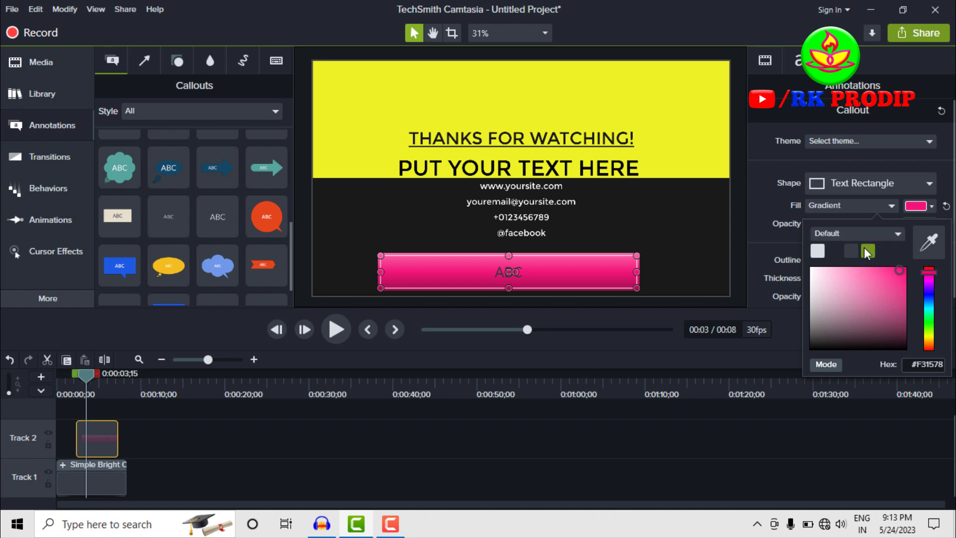
left_click(767, 204)
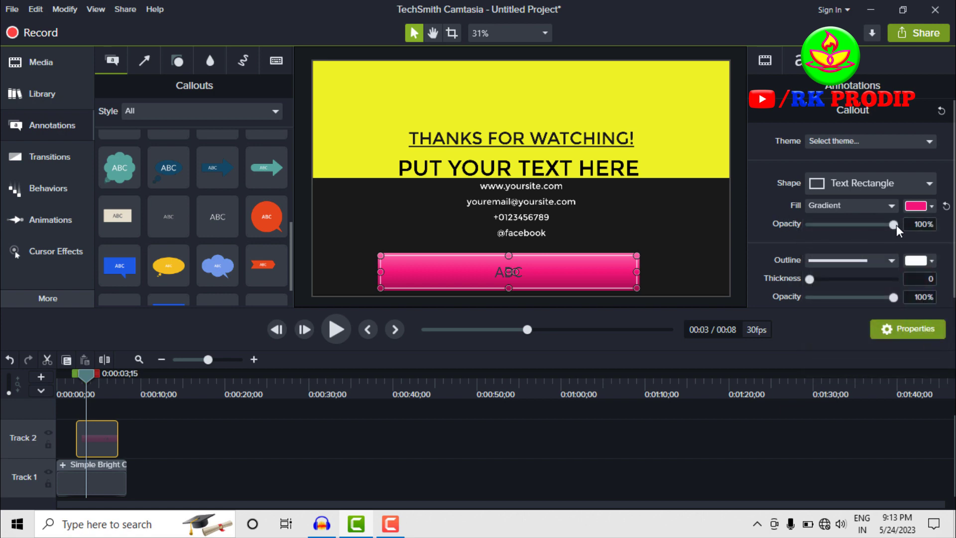
- Give the pink text rectangle callout an off-white outline with a thickness of 12
left_click_drag(895, 225, 922, 224)
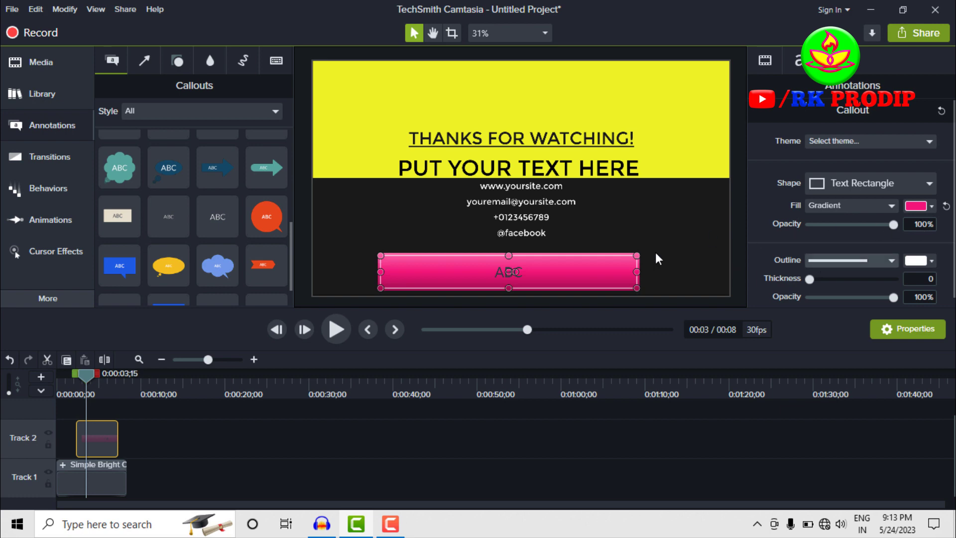
scroll(811, 266, "down", 1)
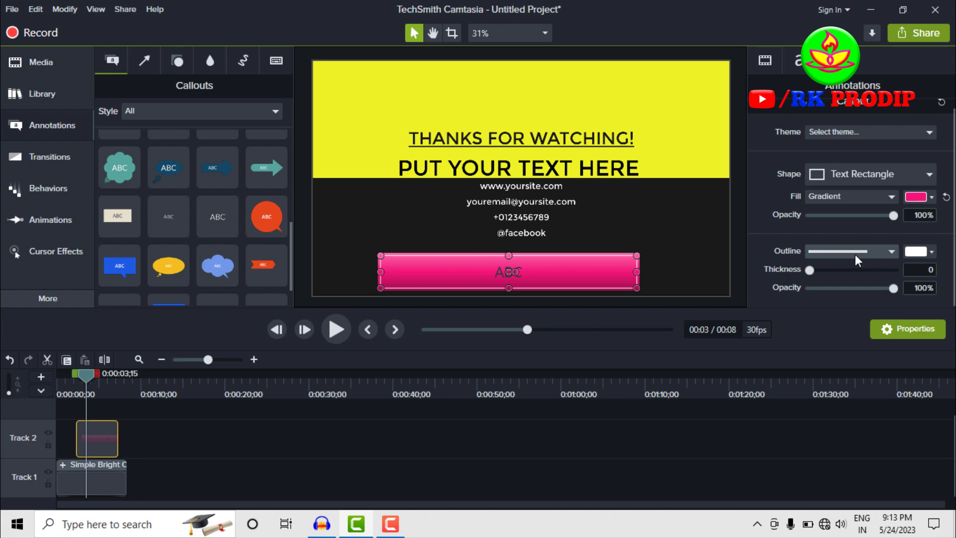
left_click(930, 254)
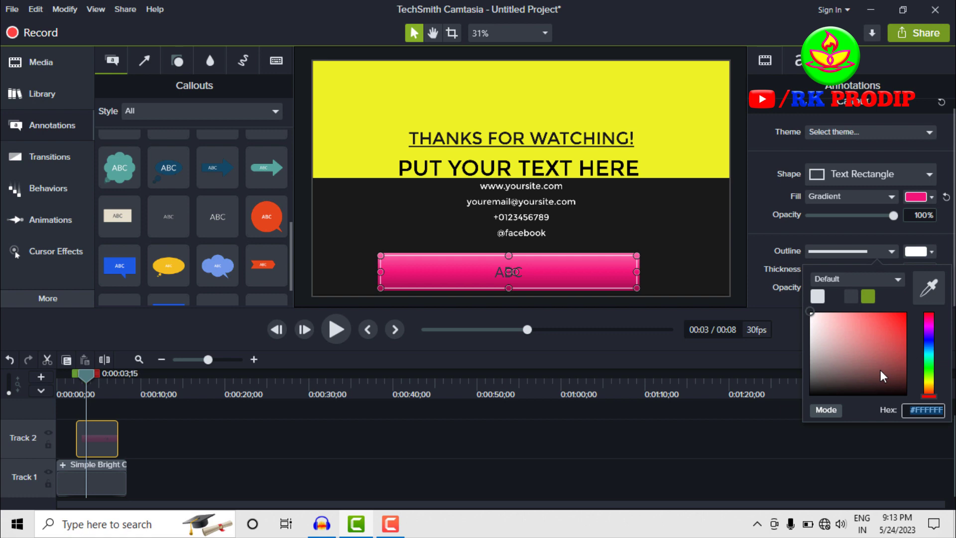
left_click_drag(821, 327, 809, 312)
left_click(795, 277)
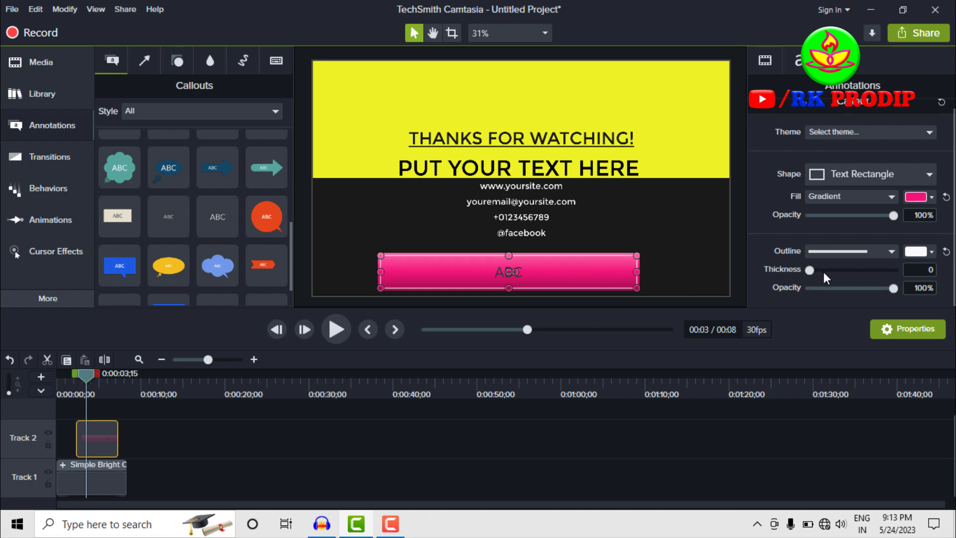
mouse_move(814, 270)
left_mouse_down()
mouse_move(898, 274)
mouse_move(824, 277)
left_mouse_up()
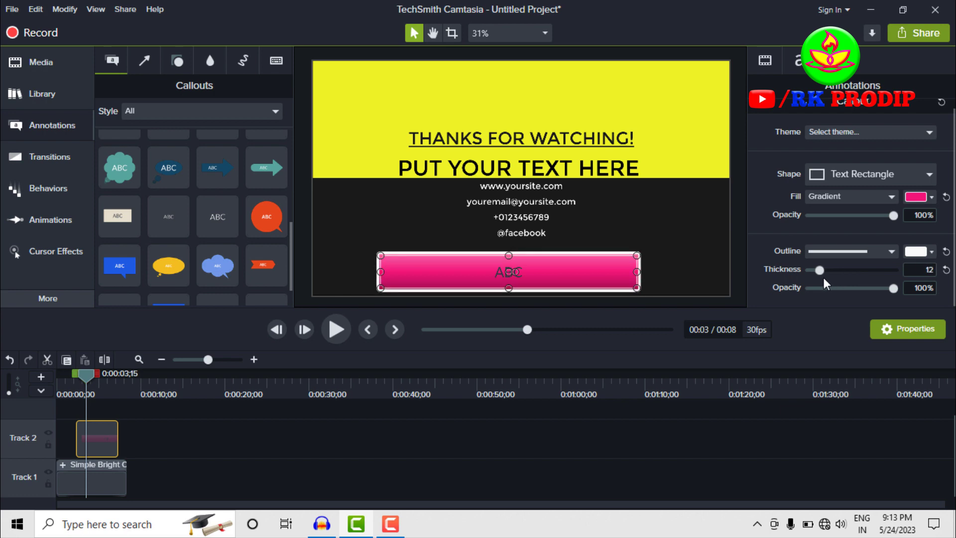
- Try dashed, dotted and dash-dot-dot outline styles on the callout, and return to the solid line at 100% opacity
left_click(894, 251)
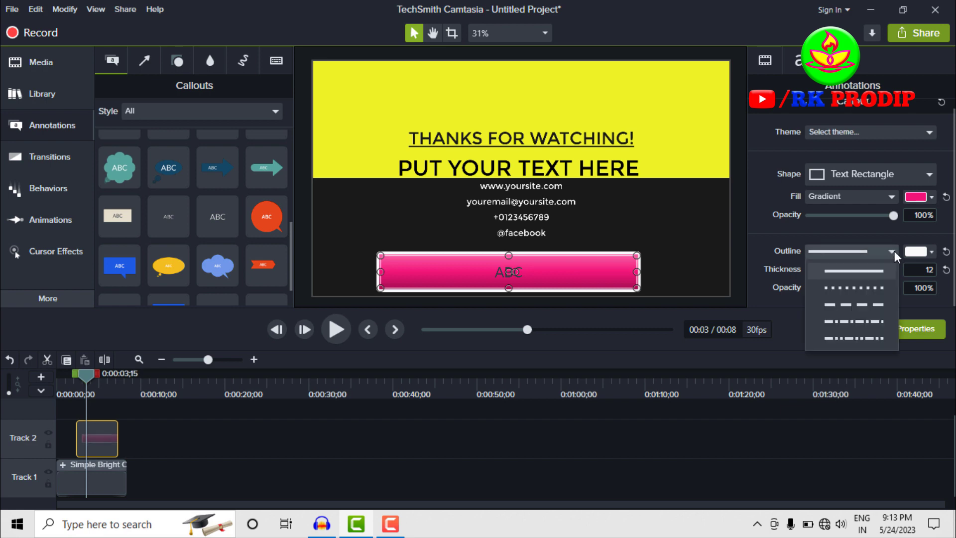
left_click(878, 302)
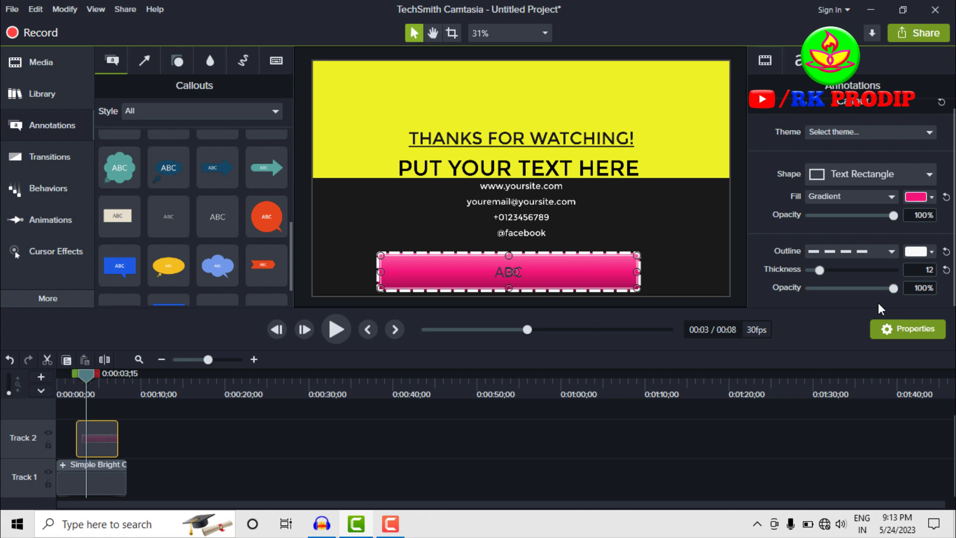
left_click(889, 250)
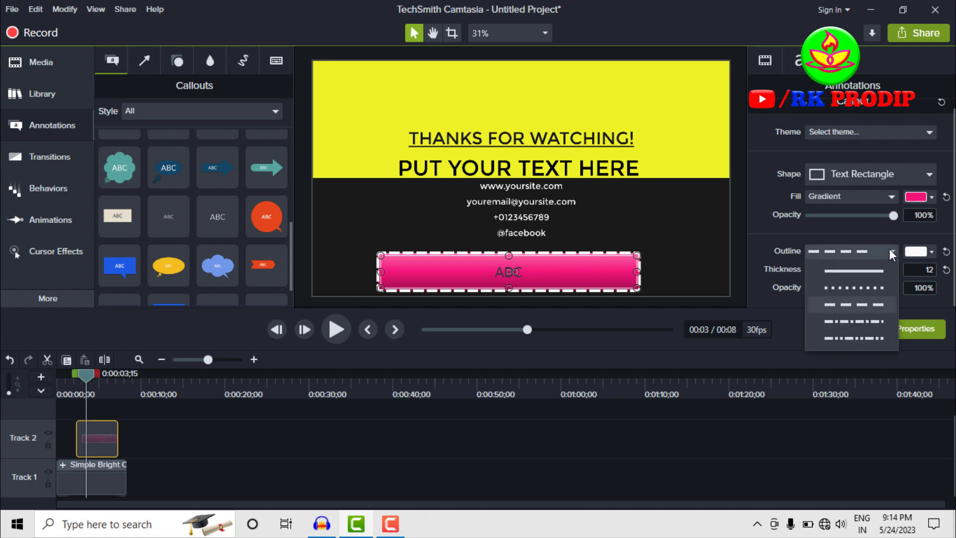
left_click(878, 288)
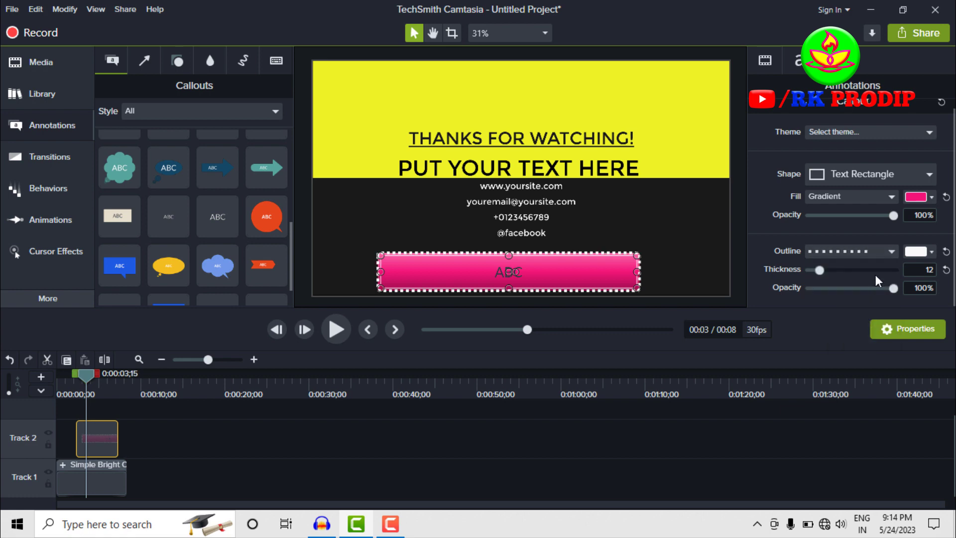
left_click(889, 249)
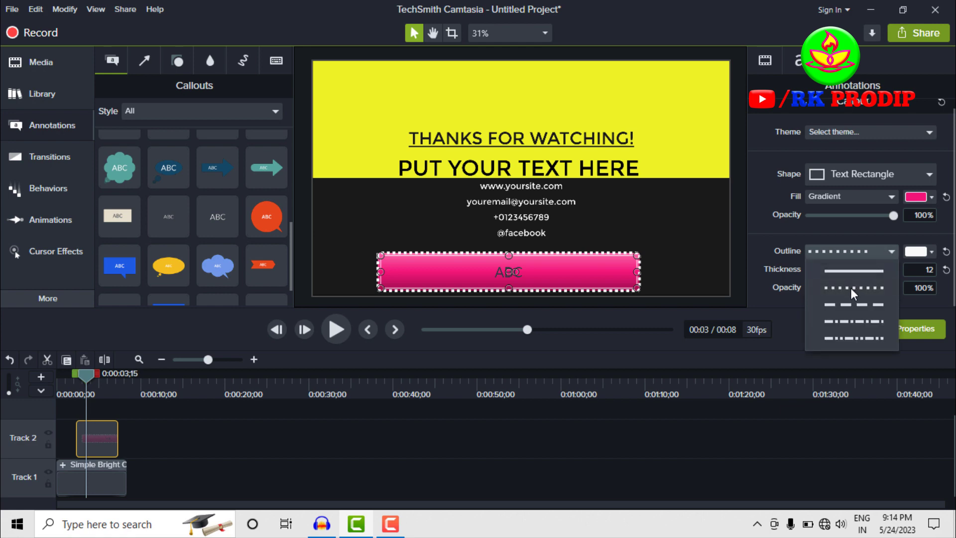
left_click(854, 337)
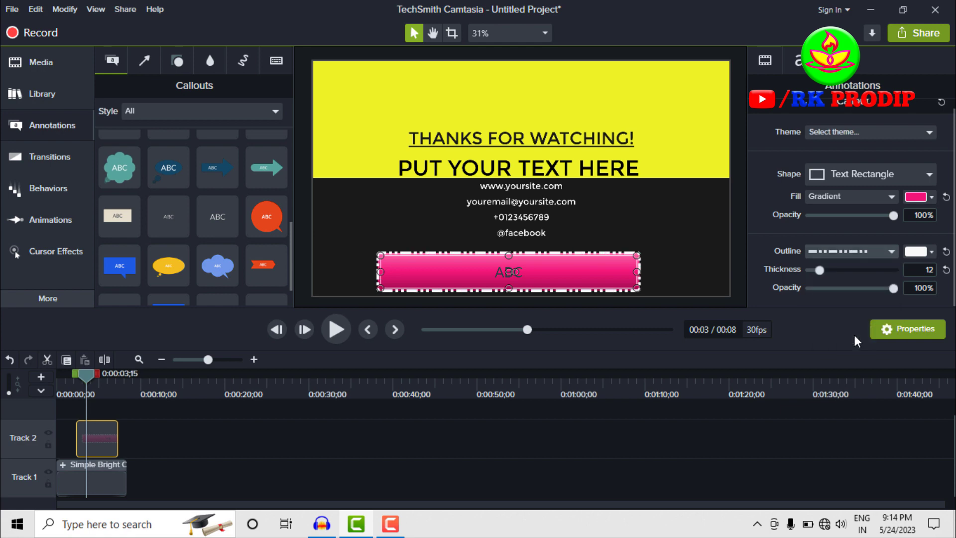
left_click(882, 250)
left_click(880, 269)
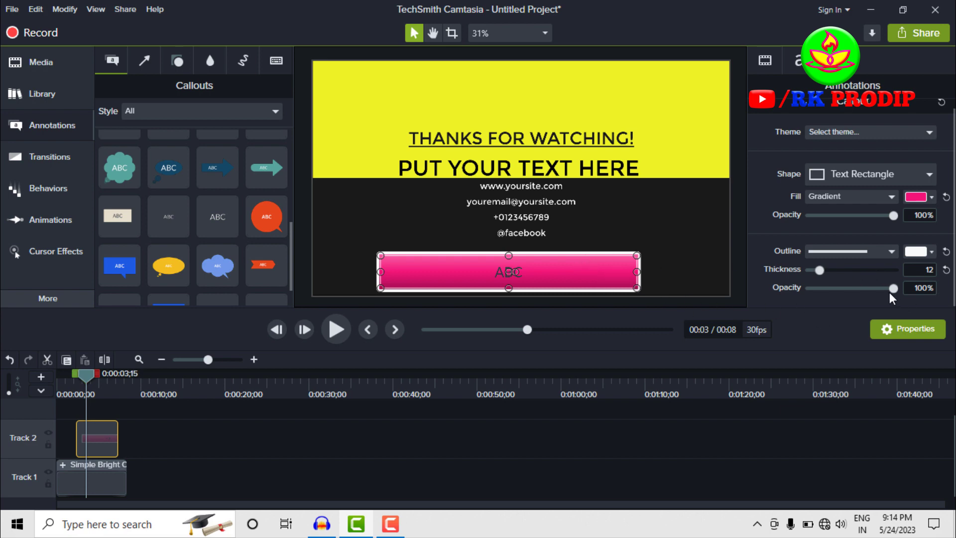
mouse_move(894, 289)
left_mouse_down()
mouse_move(800, 289)
mouse_move(898, 290)
left_mouse_up()
scroll(821, 301, "up", 1)
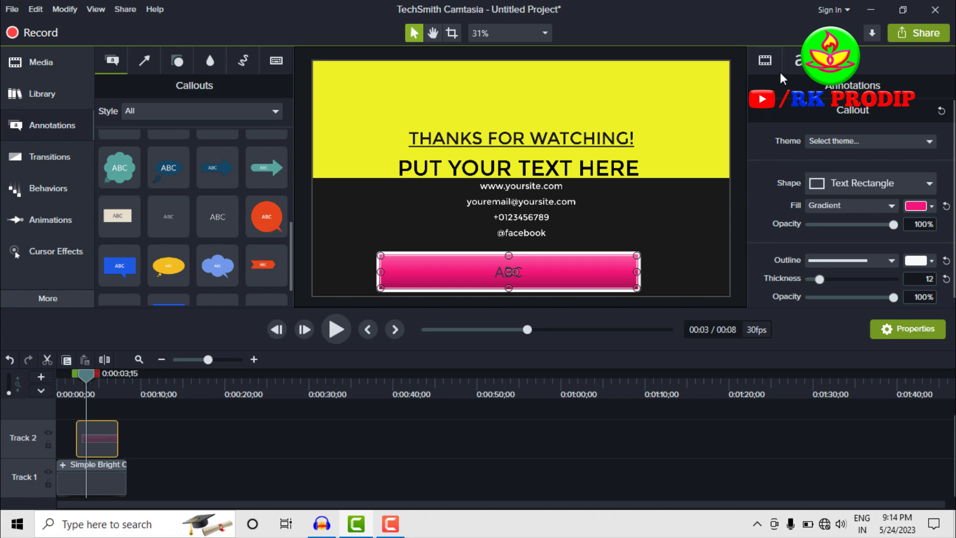
- Replace the ABC placeholder text in the pink callout with the channel name in capitals, without a space
left_click(796, 62)
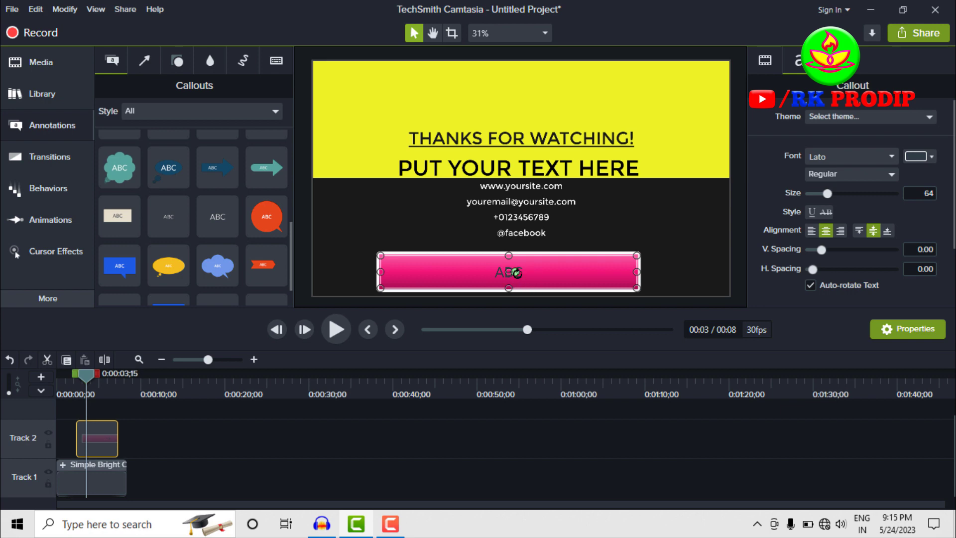
double_click(496, 273)
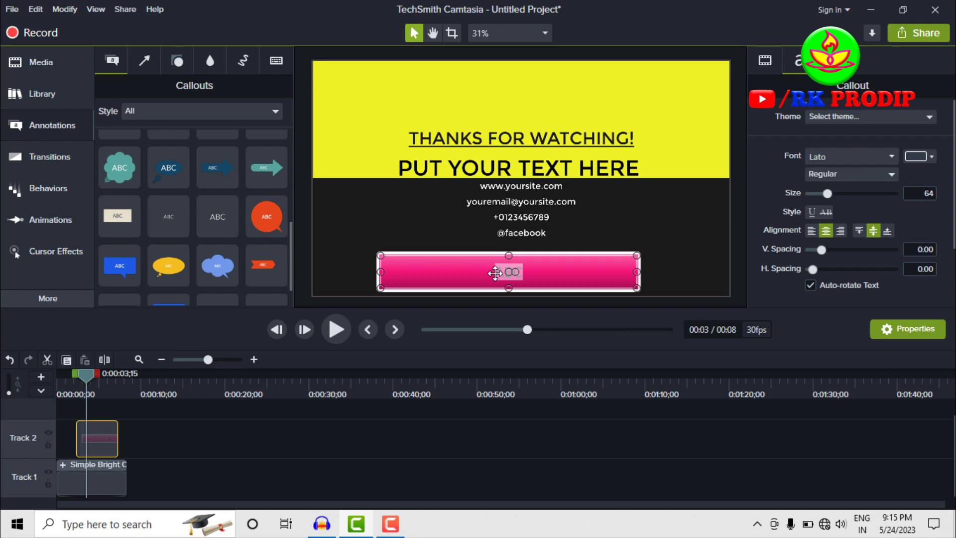
key("BackSpace")
type("RK PRODIP")
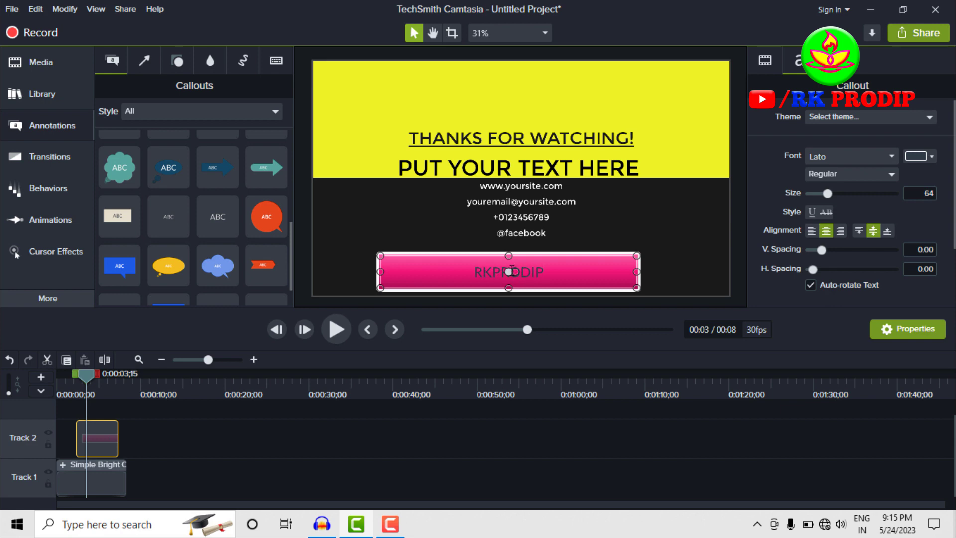
- Change the pink callout's whole text to the off-white colour #F7F7F7
left_click_drag(543, 272, 456, 272)
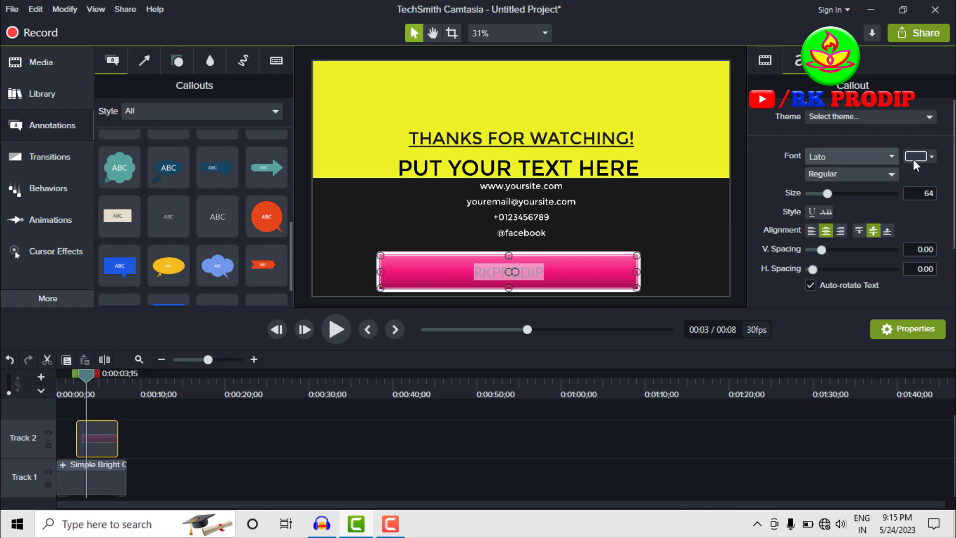
left_click(931, 156)
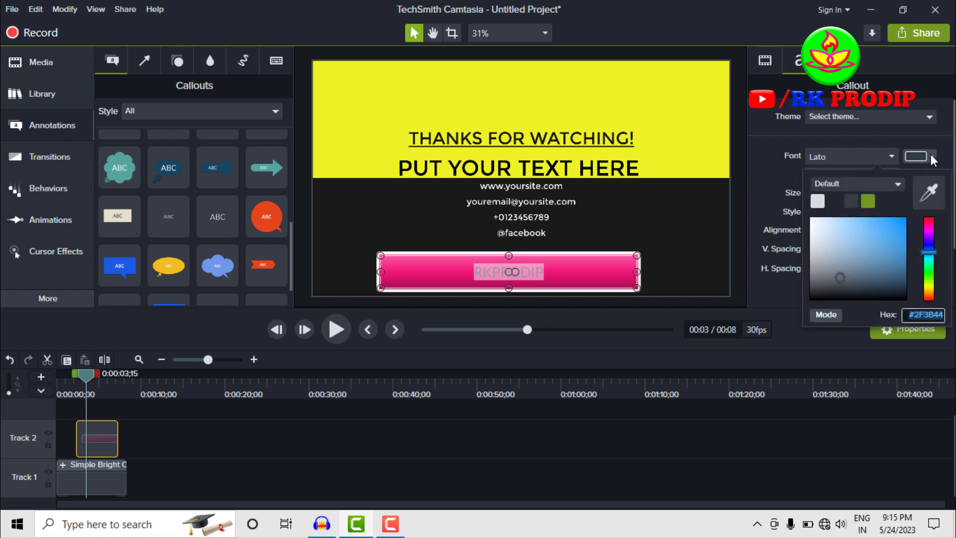
left_click_drag(862, 253, 804, 221)
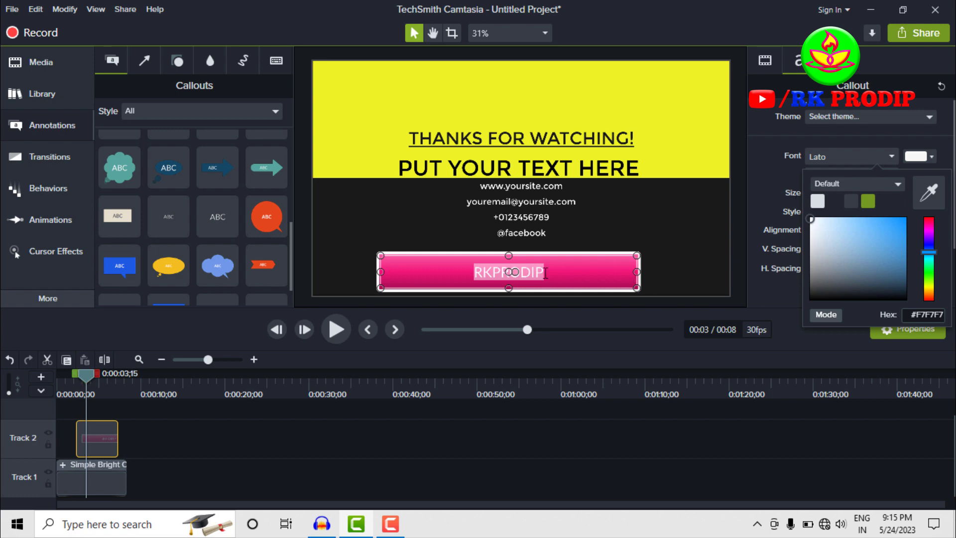
left_click(767, 172)
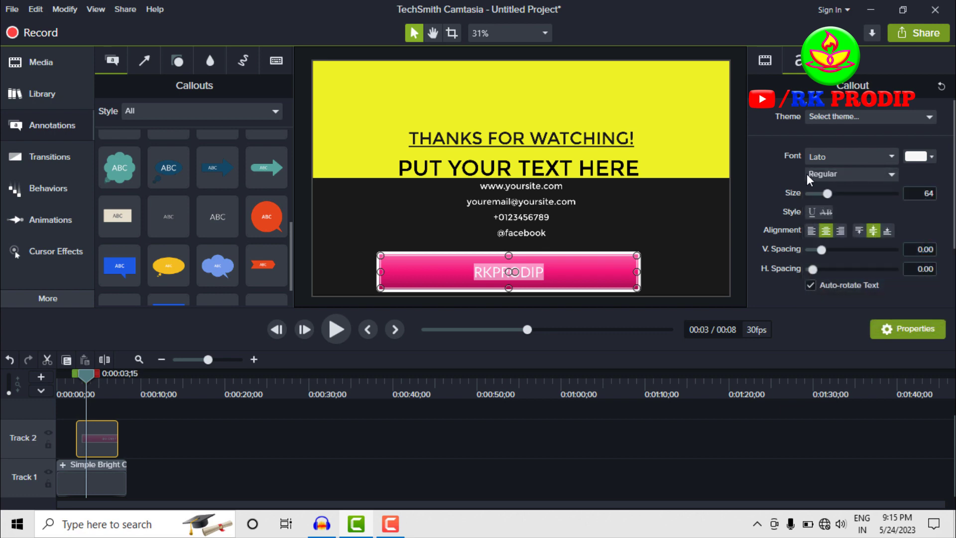
- Set the callout text to bold ChunkFive Ex at size 139
left_click(866, 175)
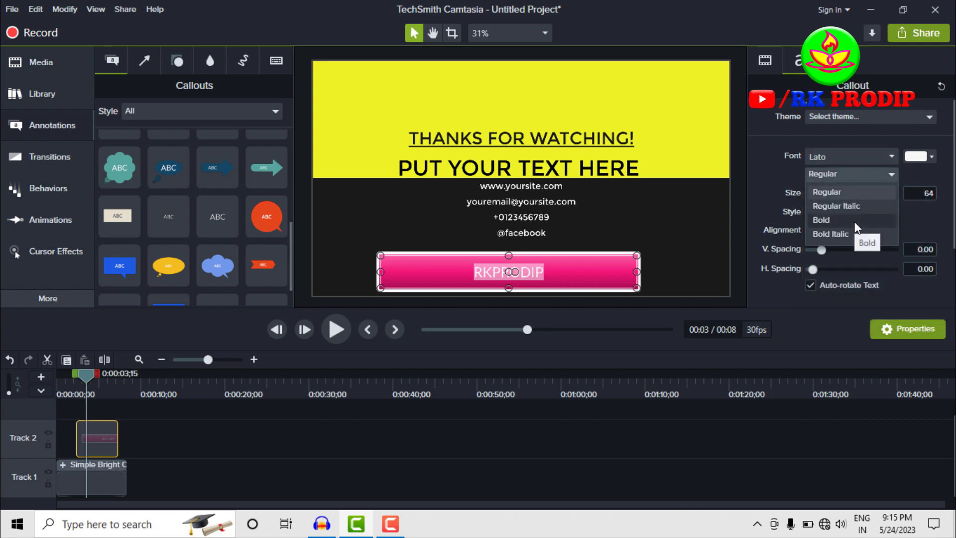
key("Escape")
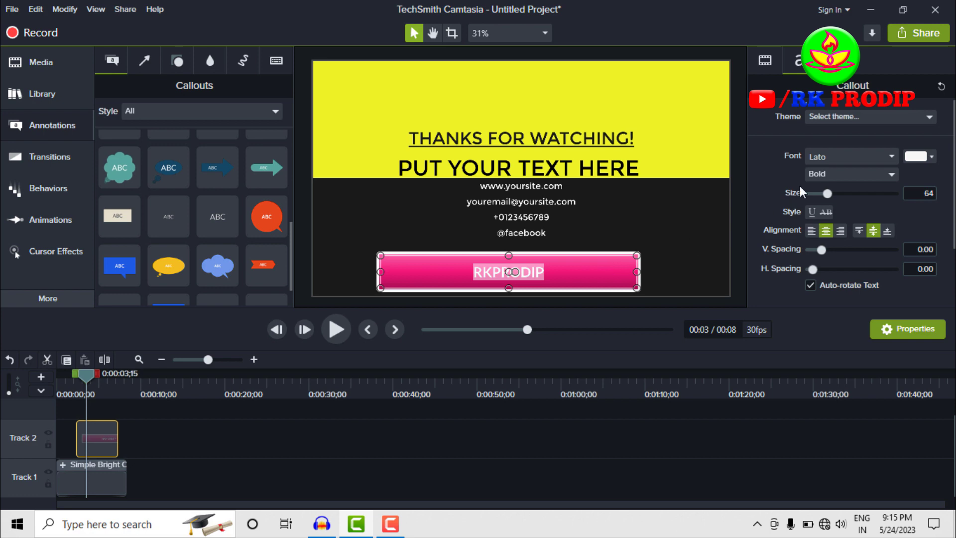
left_click(845, 154)
left_click(864, 342)
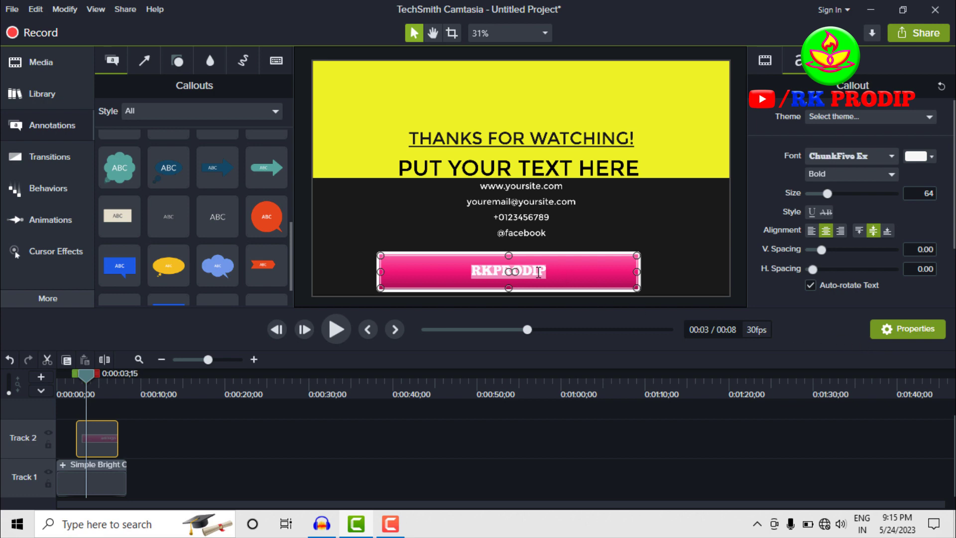
left_click_drag(828, 195, 857, 195)
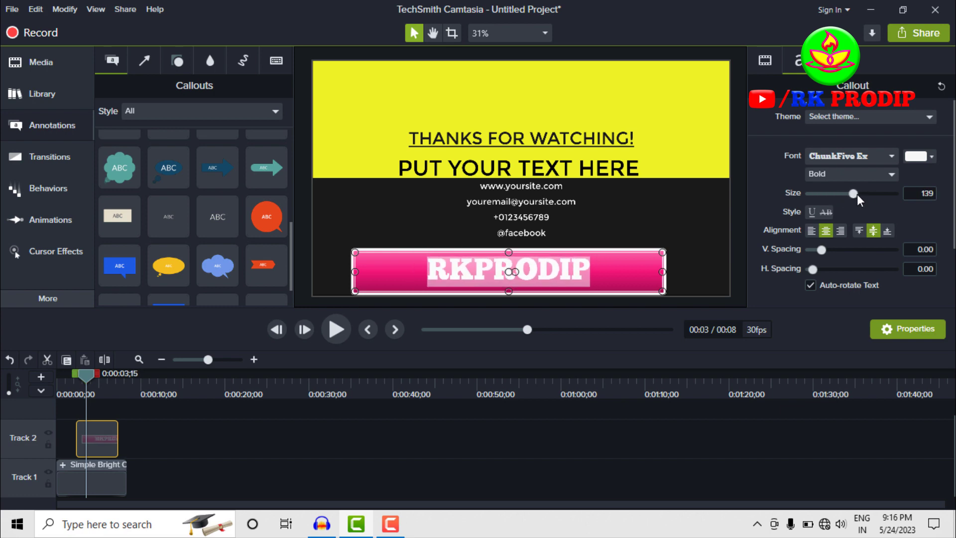
- Try underline, strikethrough, and left and right alignment on the callout text, and restore plain centred text
left_click(812, 212)
left_click(827, 211)
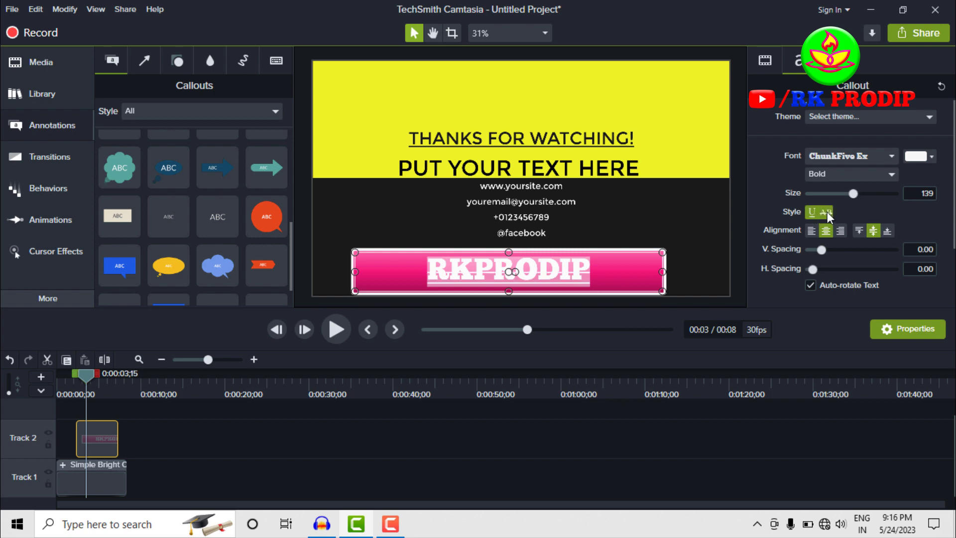
left_click(827, 211)
left_click(812, 212)
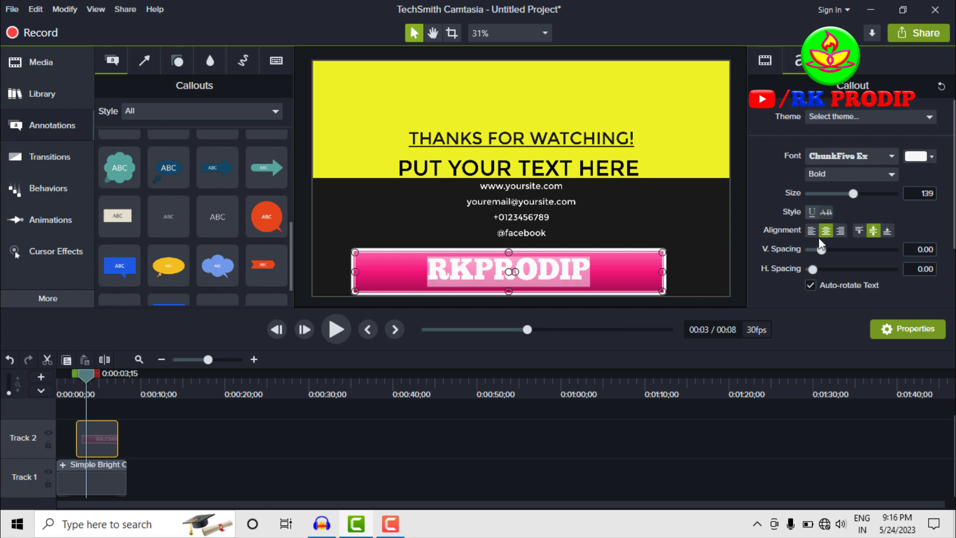
left_click(812, 230)
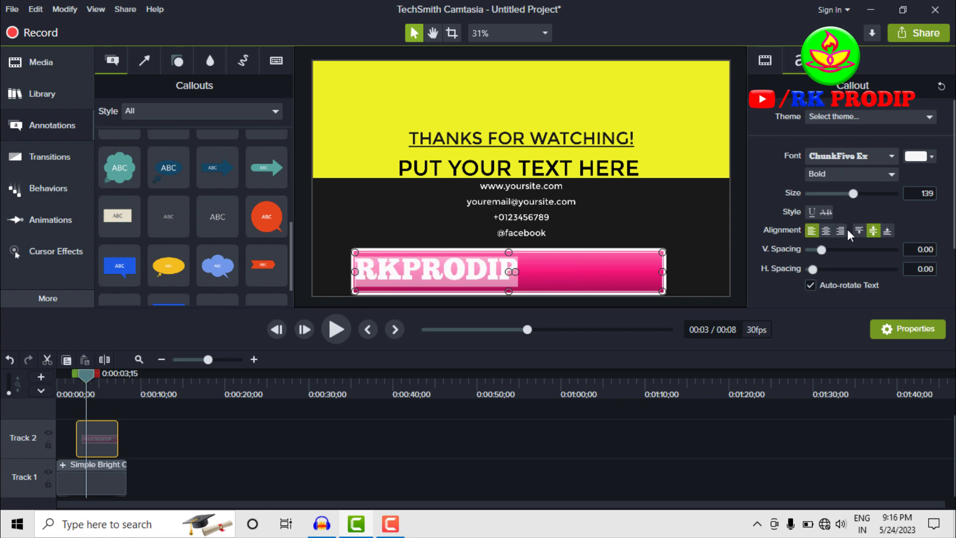
left_click(842, 230)
left_click(824, 232)
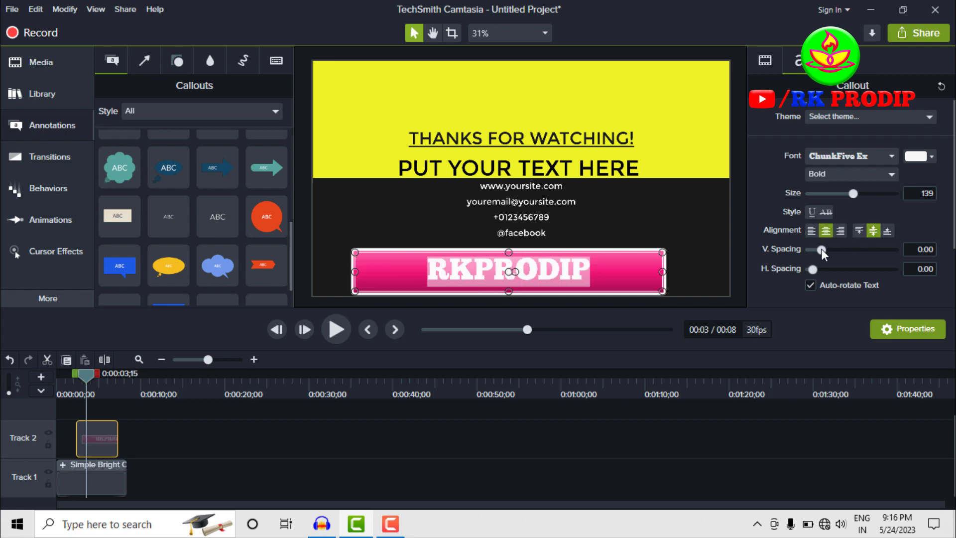
- Set the callout text's vertical spacing to 0.02 and horizontal spacing to 0.34, and finish editing the text
left_click_drag(823, 250, 804, 269)
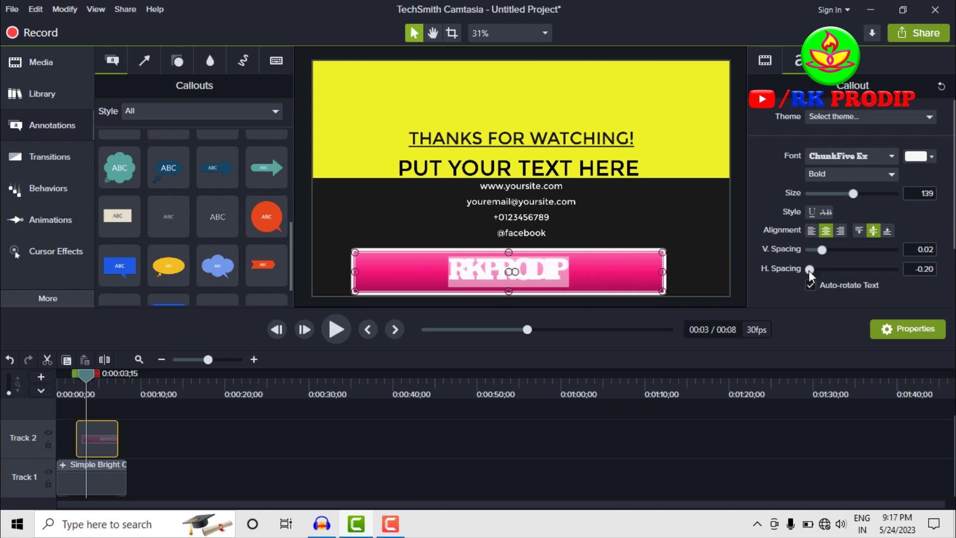
left_click_drag(809, 271, 818, 271)
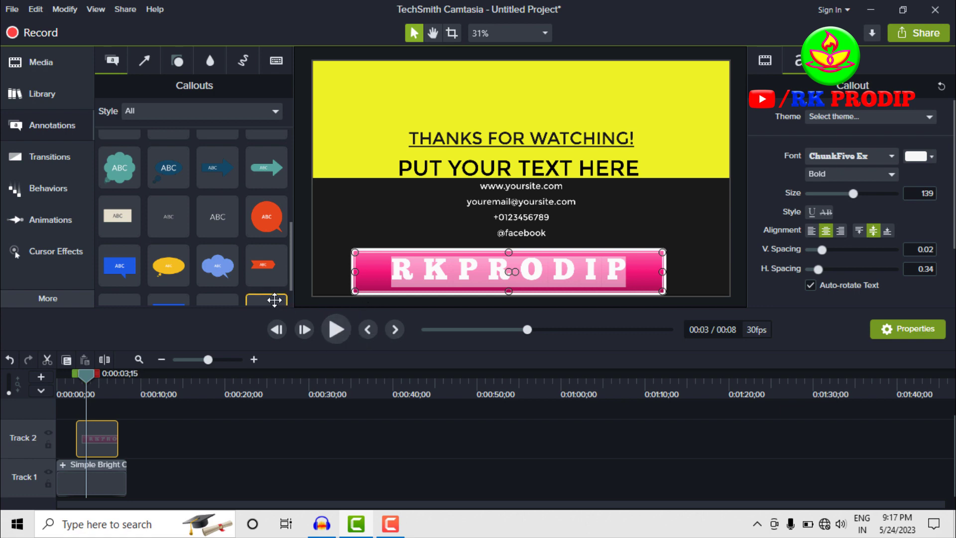
left_click(384, 220)
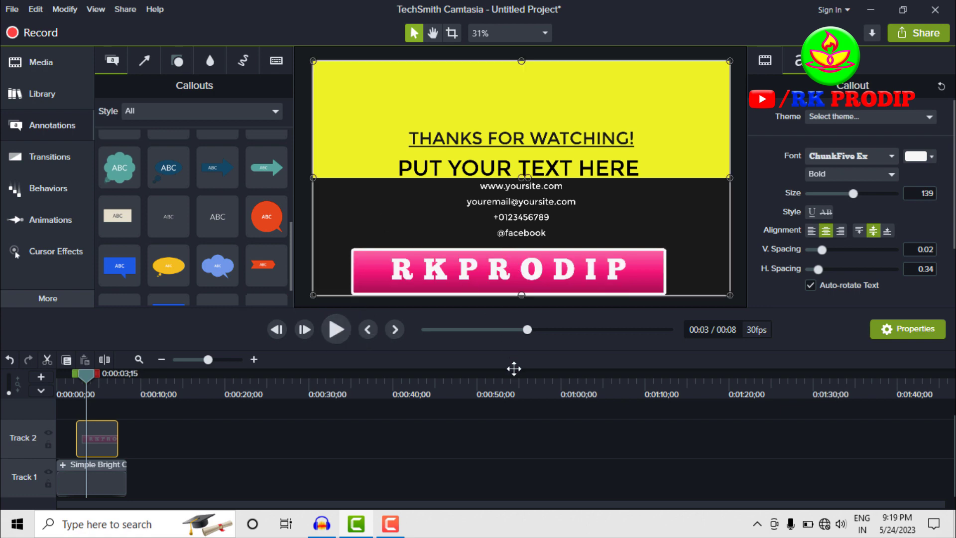
- Reposition the pink callout slightly so it is centred horizontally beneath the outro's contact lines
left_click(544, 291)
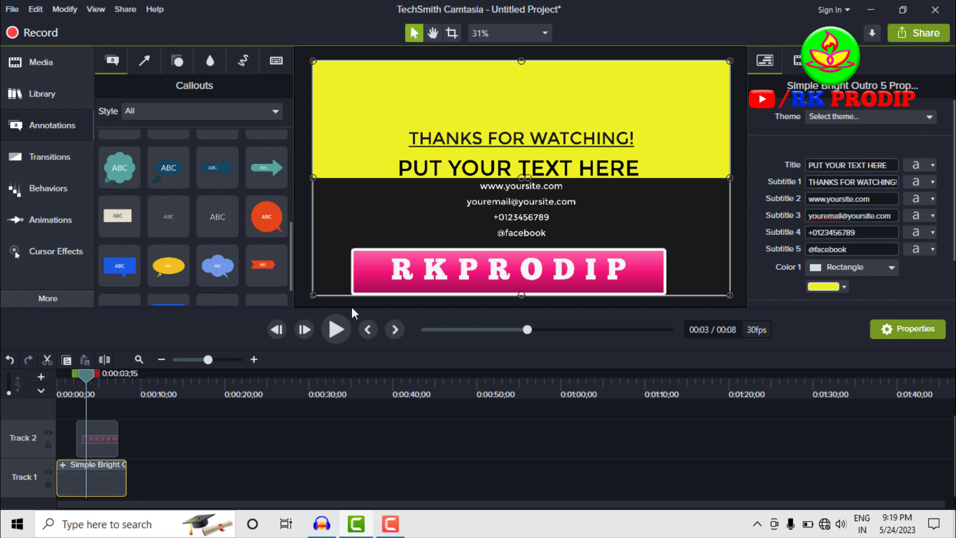
left_click(632, 275)
left_click_drag(632, 271, 638, 273)
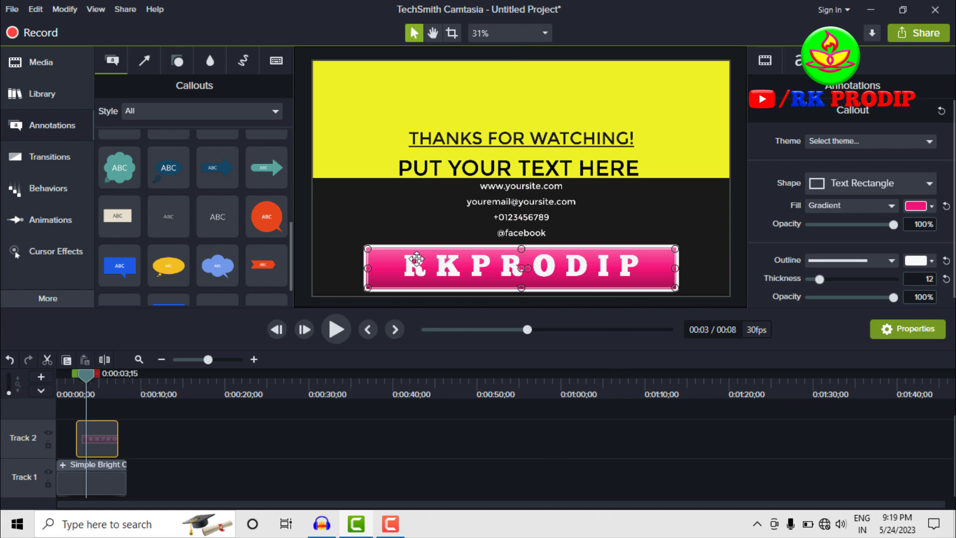
- Add the blue Speech Bubble 2 callout to the canvas over the beginning of the outro's title text
left_click(387, 204)
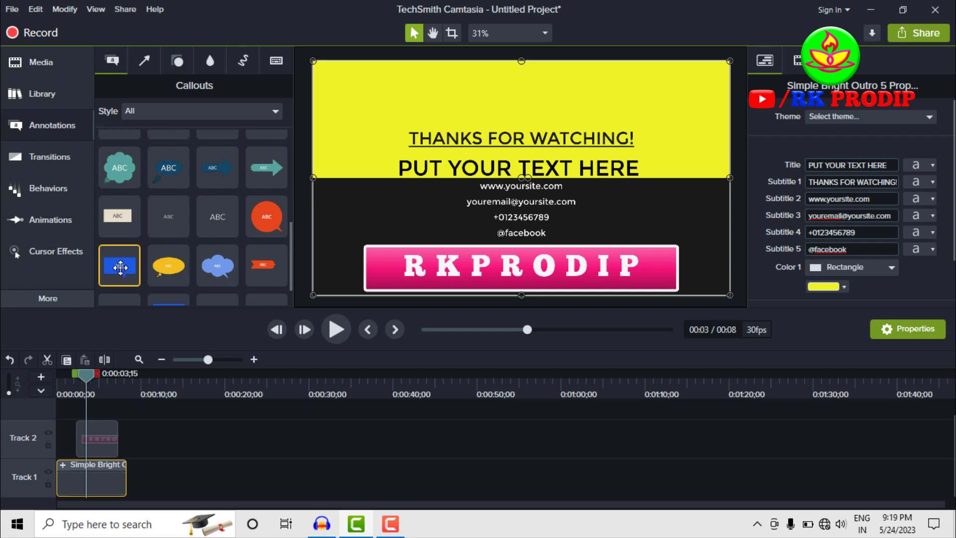
left_click_drag(120, 268, 384, 168)
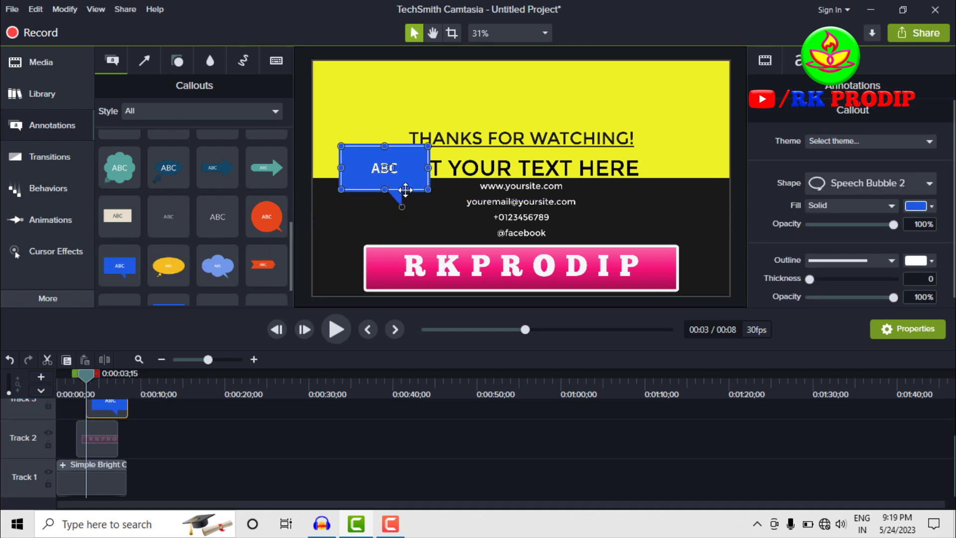
left_click_drag(402, 208, 497, 243)
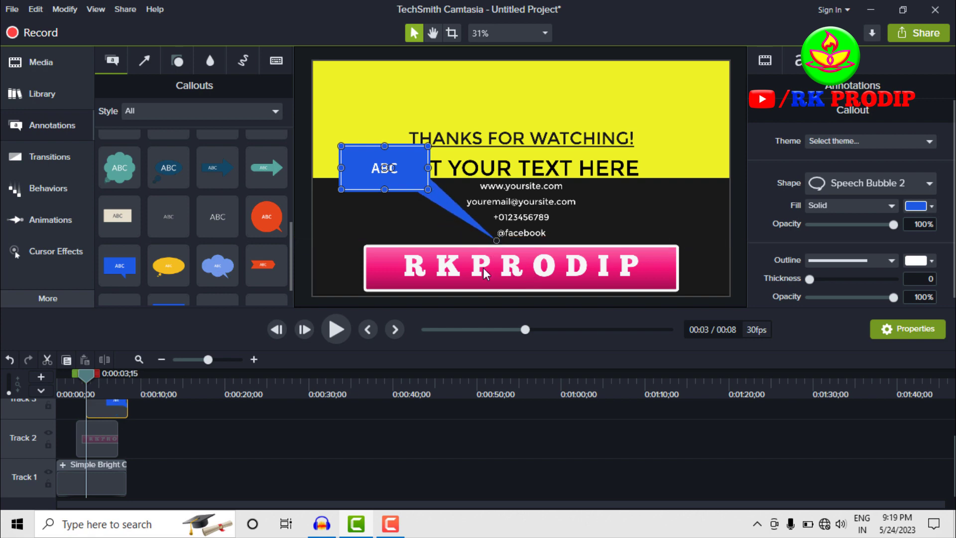
double_click(392, 168)
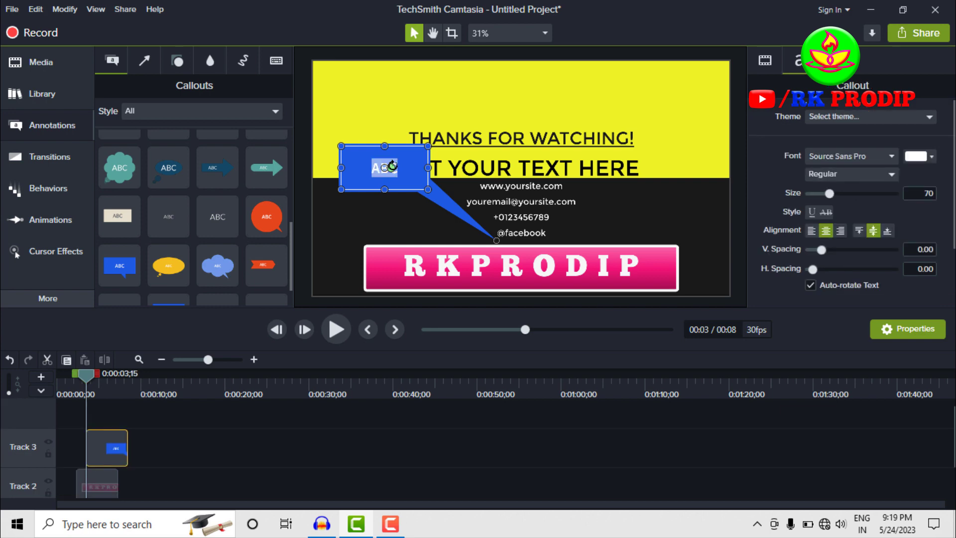
key("BackSpace")
type("Callouts")
left_click(391, 222)
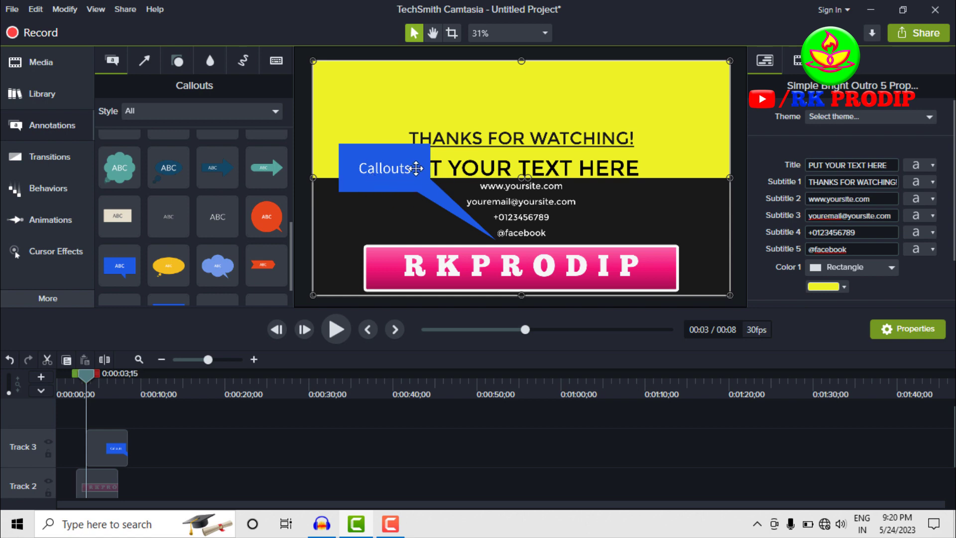
left_click(346, 157)
left_click(345, 157)
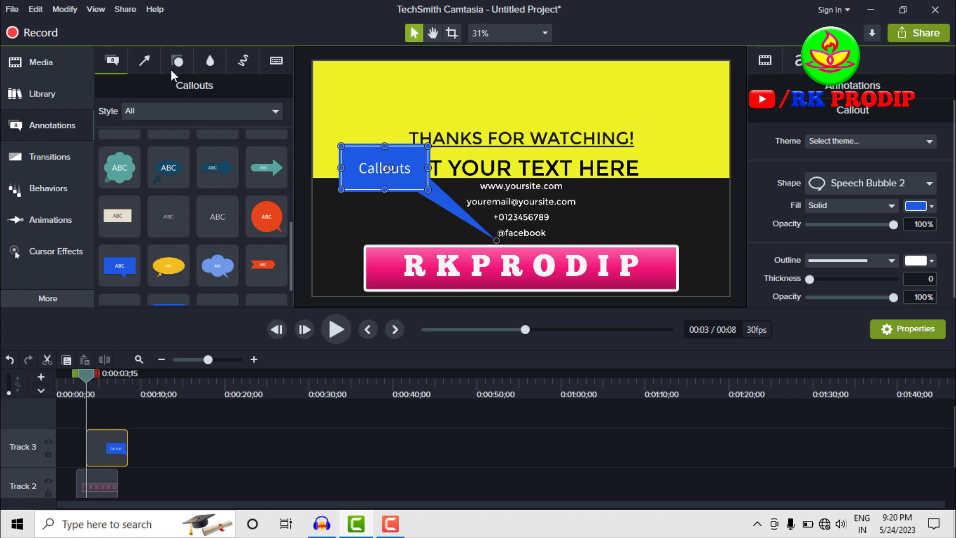
- Add the solid yellow single-headed arrow beside the outro's contact lines and set its thickness to 43
left_click(145, 57)
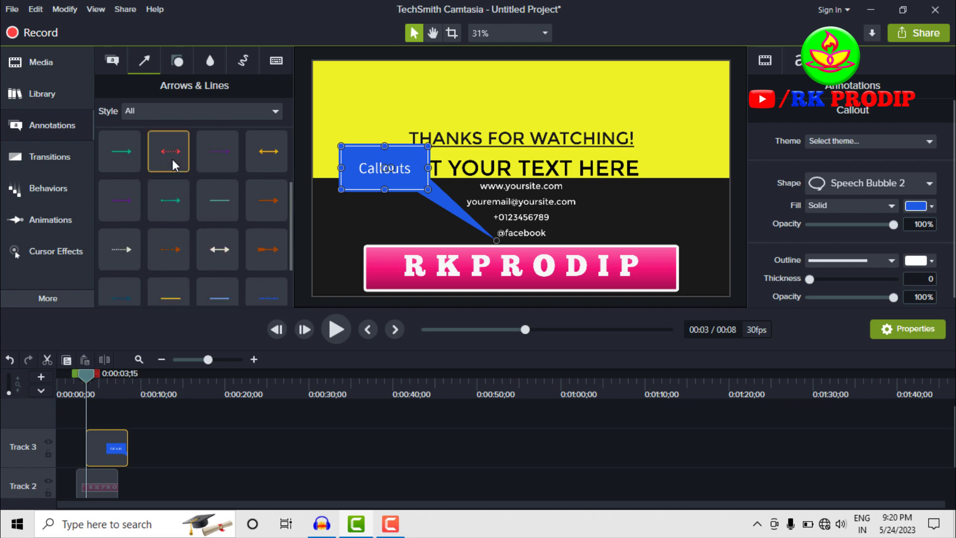
scroll(173, 159, "down", 3)
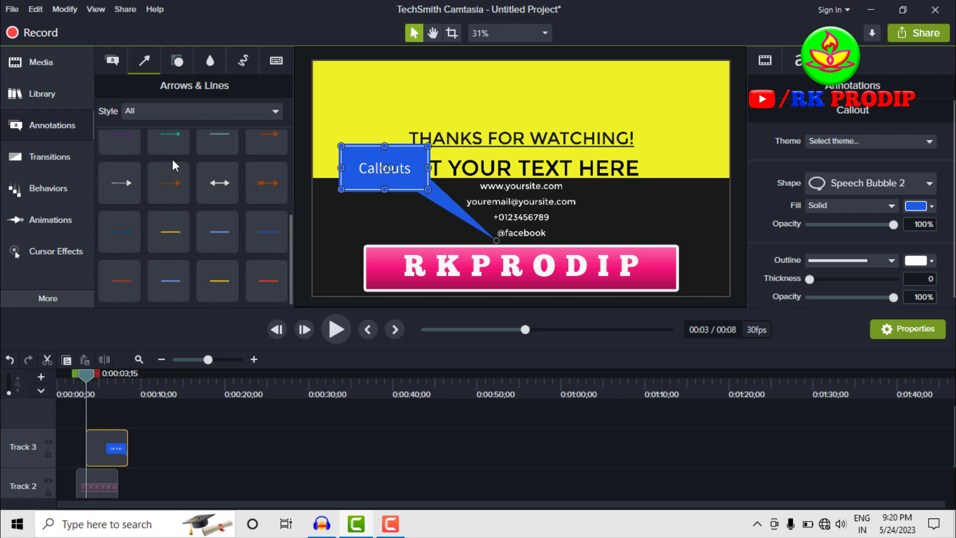
scroll(173, 165, "up", 3)
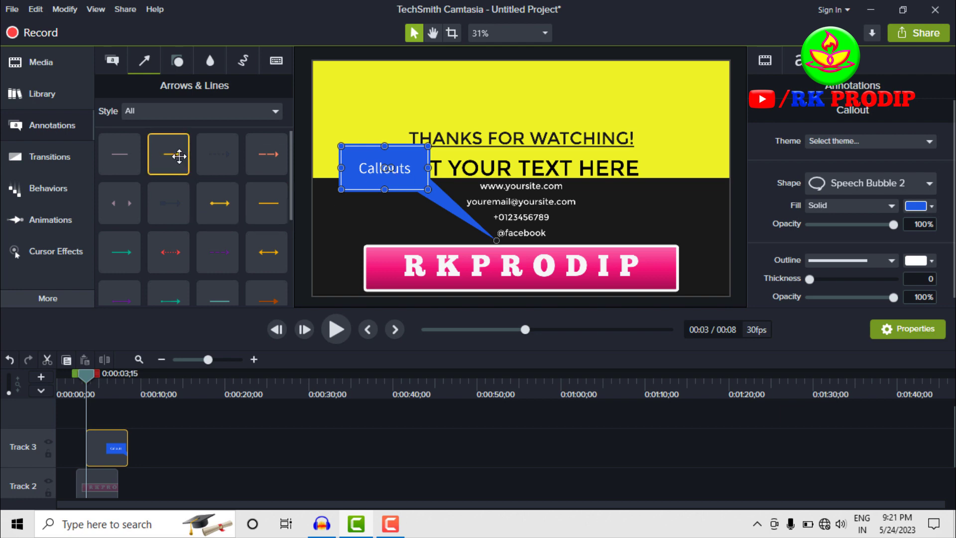
left_click_drag(169, 152, 590, 217)
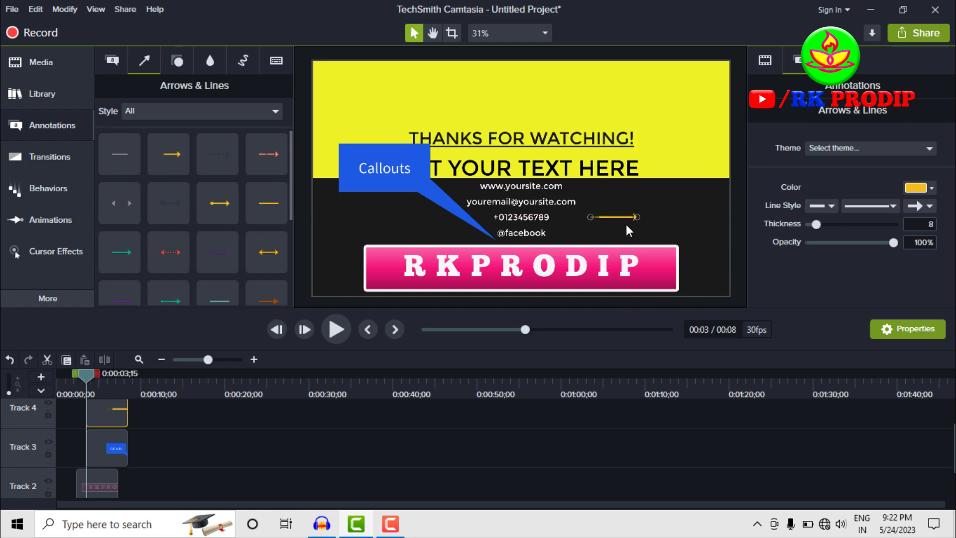
left_click_drag(818, 226, 846, 225)
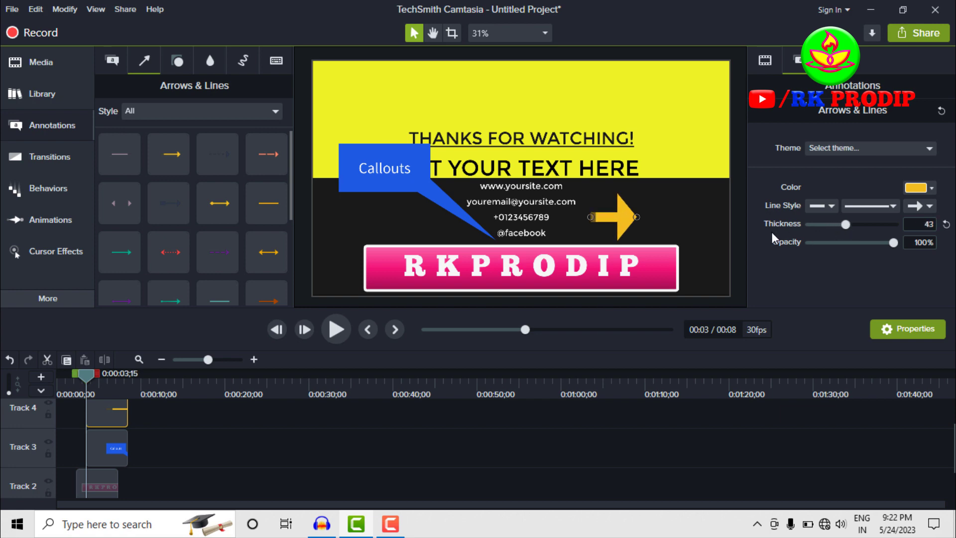
- Lengthen the yellow arrow at its head end and recolour it red (#FF0006)
left_click_drag(636, 217, 676, 217)
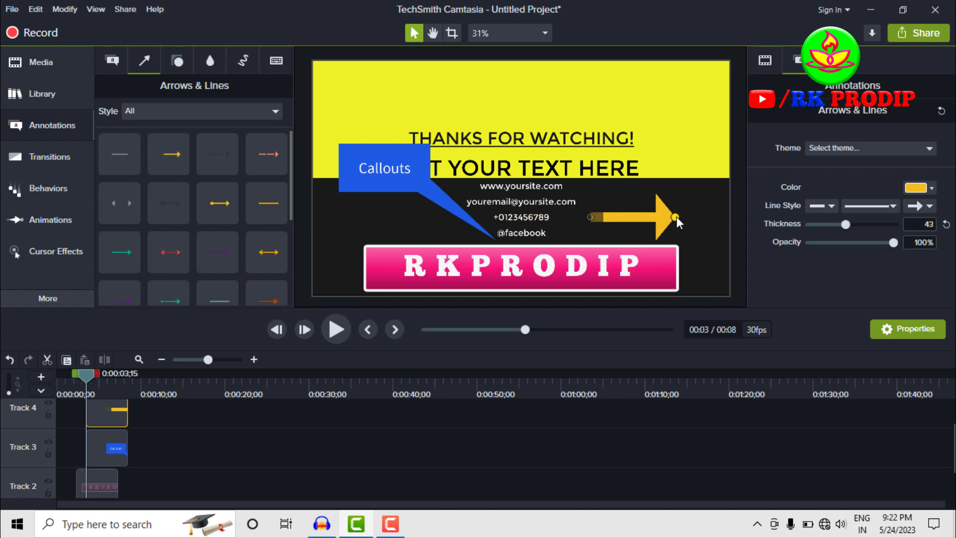
left_click(932, 188)
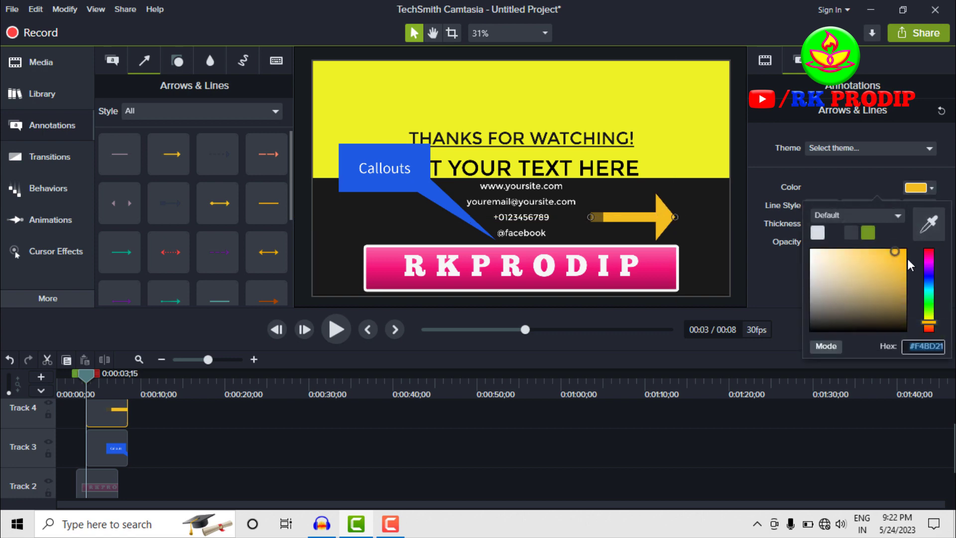
left_click(928, 277)
mouse_move(929, 282)
left_mouse_down()
mouse_move(930, 248)
mouse_move(916, 249)
left_mouse_up()
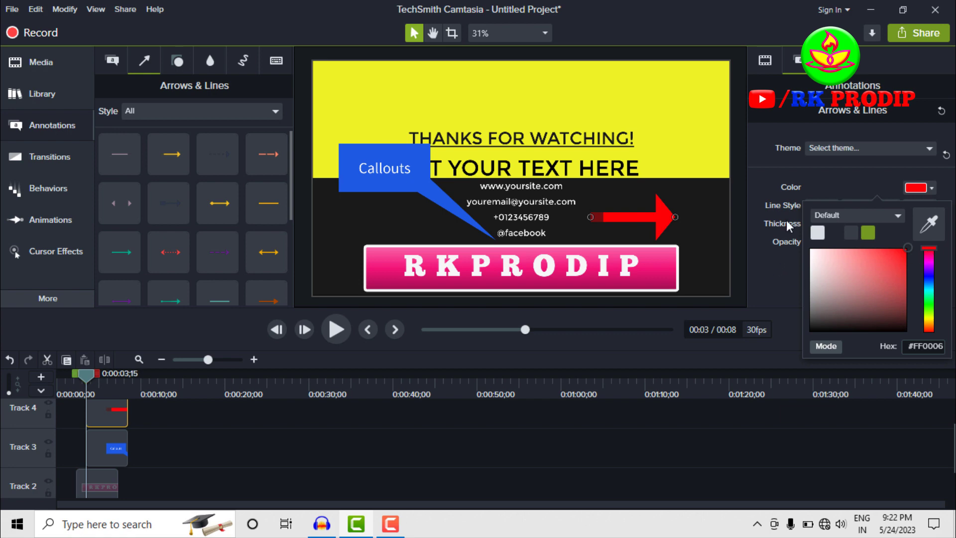
left_click(766, 176)
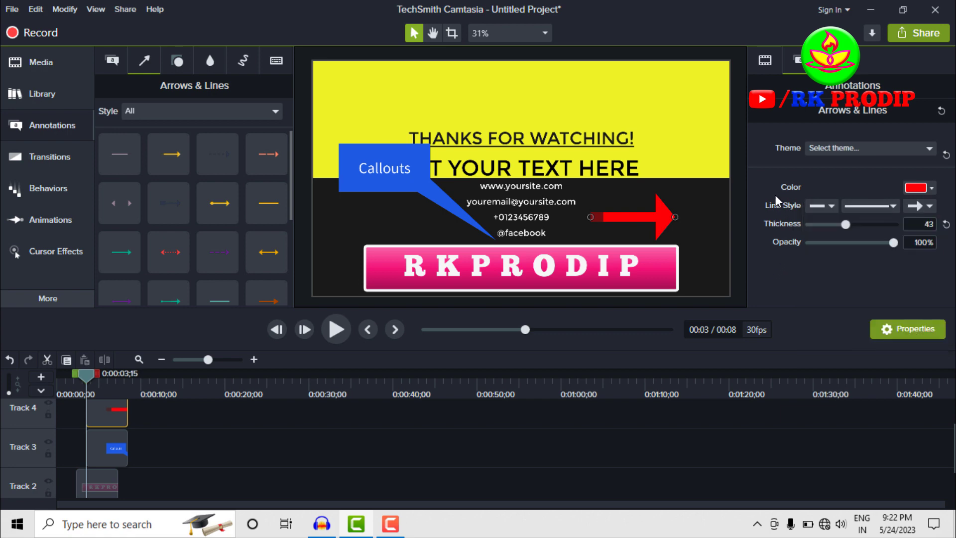
- Try arrowhead, plain and square start styles on the red arrow, and give its start a diamond end shape
left_click(832, 206)
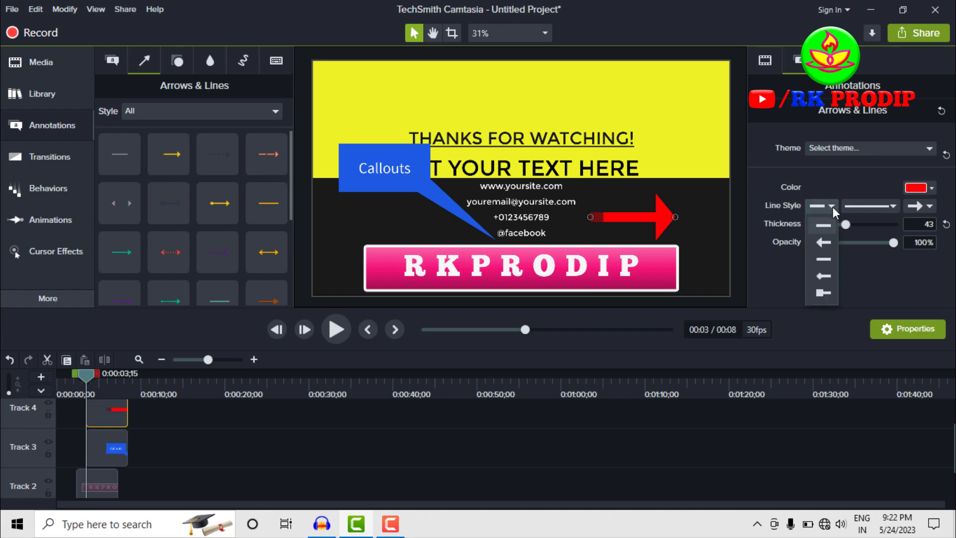
left_click(823, 242)
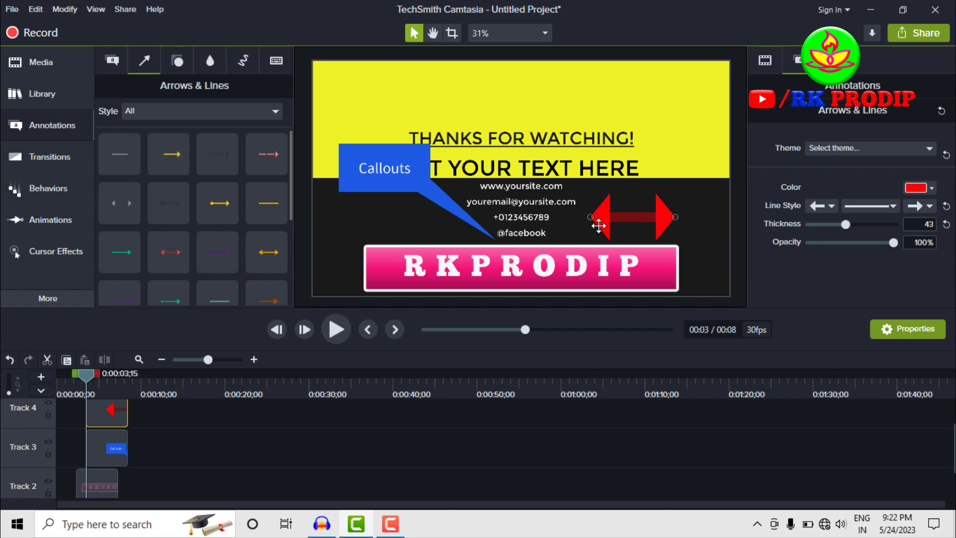
left_click(831, 207)
left_click(820, 258)
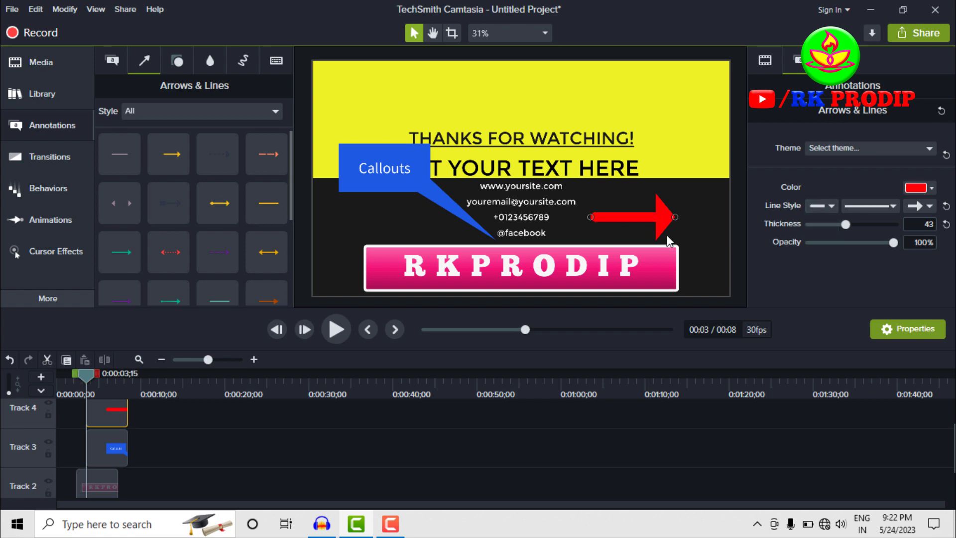
left_click(832, 208)
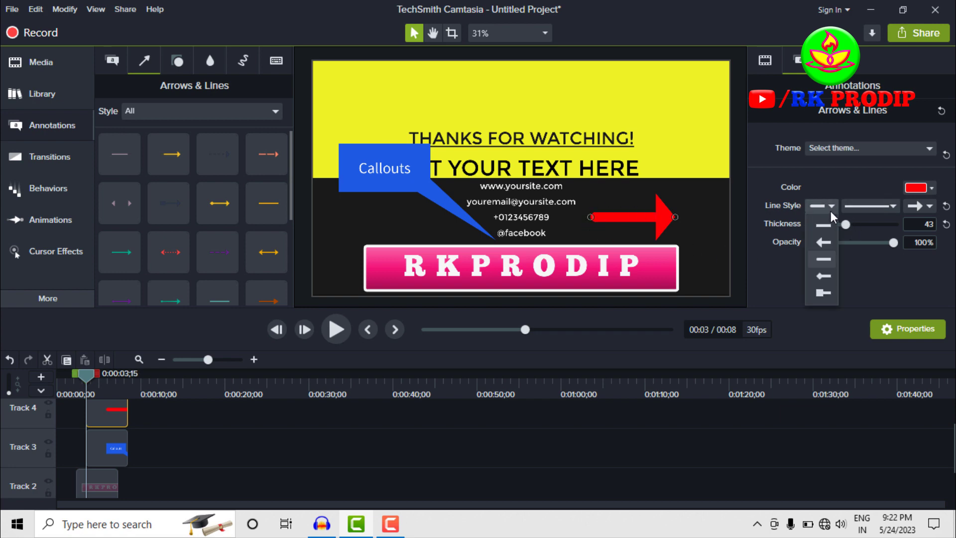
left_click(820, 292)
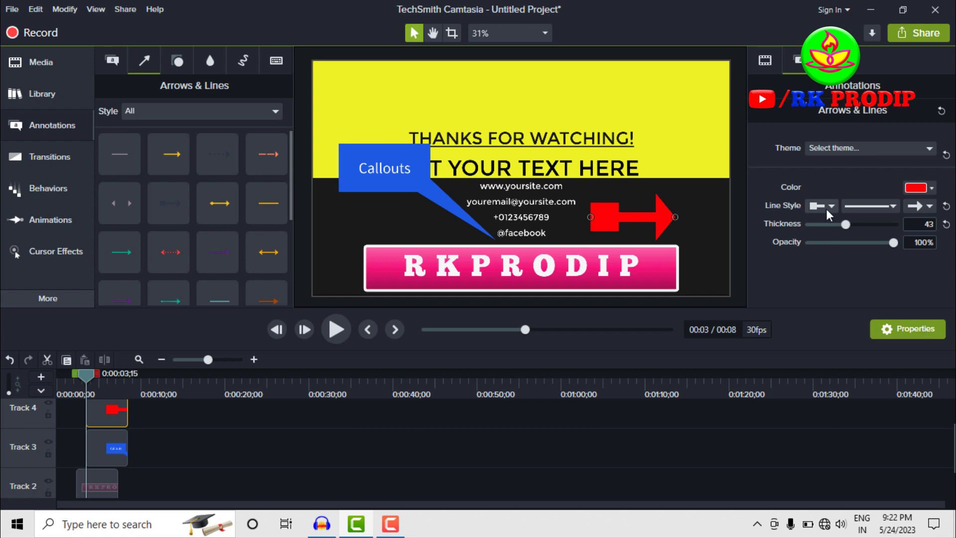
left_click(828, 208)
left_click(823, 277)
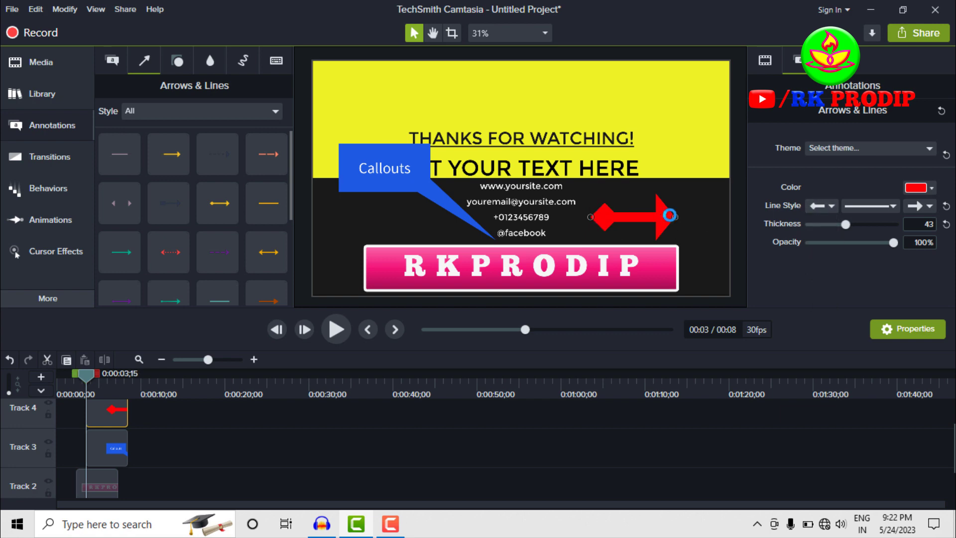
- Try plain and square shapes for the red arrow's head end, and restore the arrowhead
left_click(929, 206)
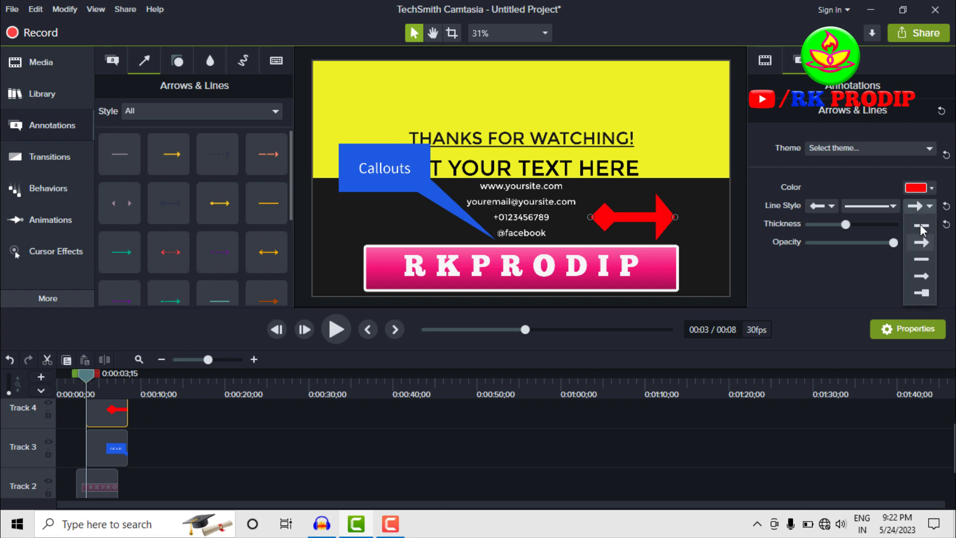
left_click(920, 242)
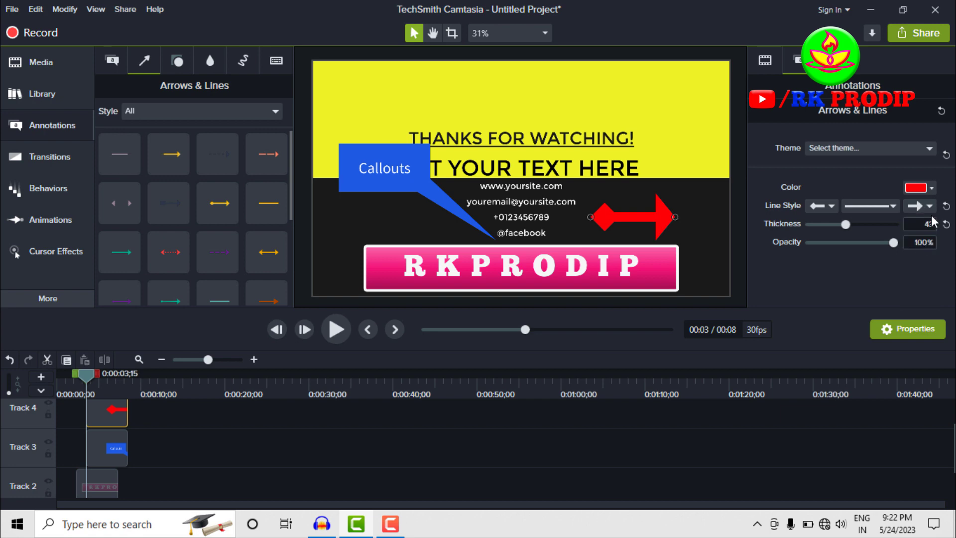
left_click(927, 206)
left_click(925, 225)
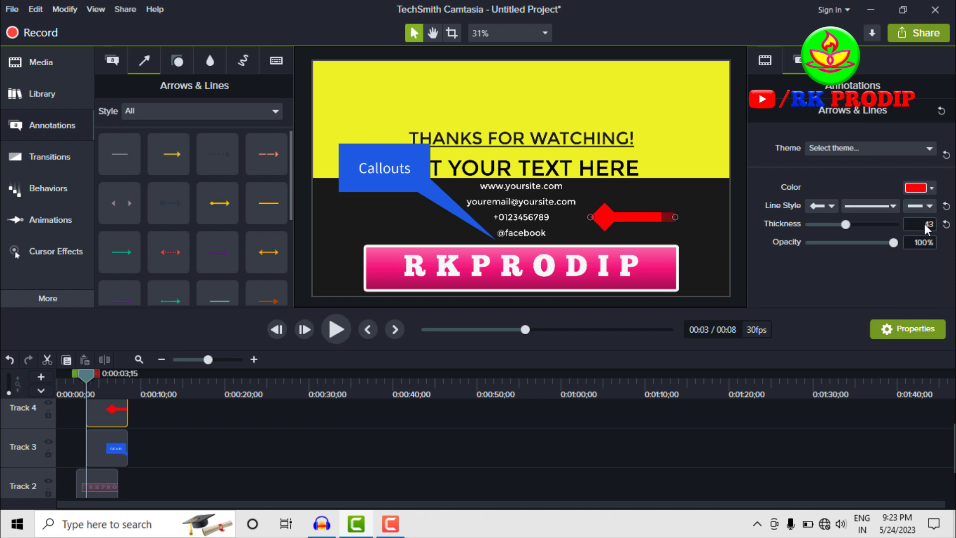
left_click(929, 207)
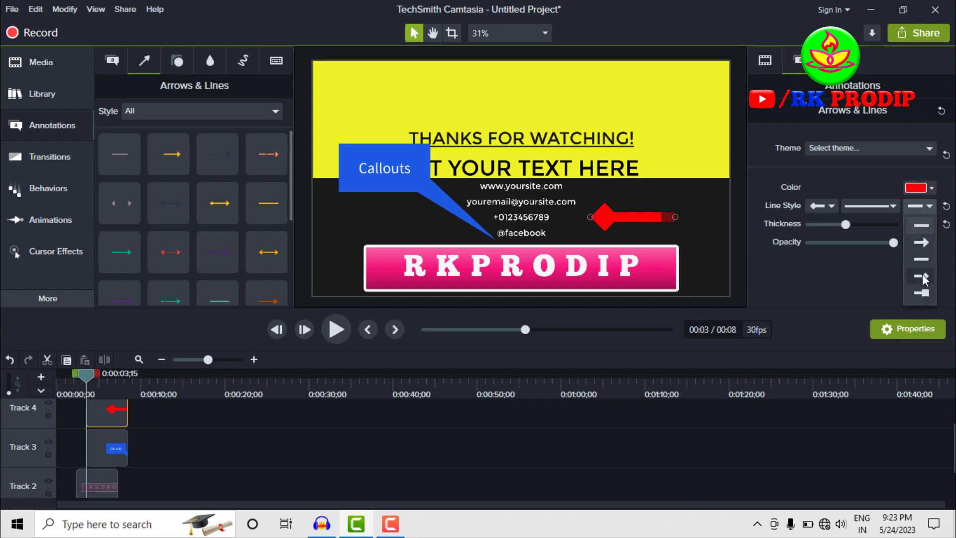
left_click(922, 293)
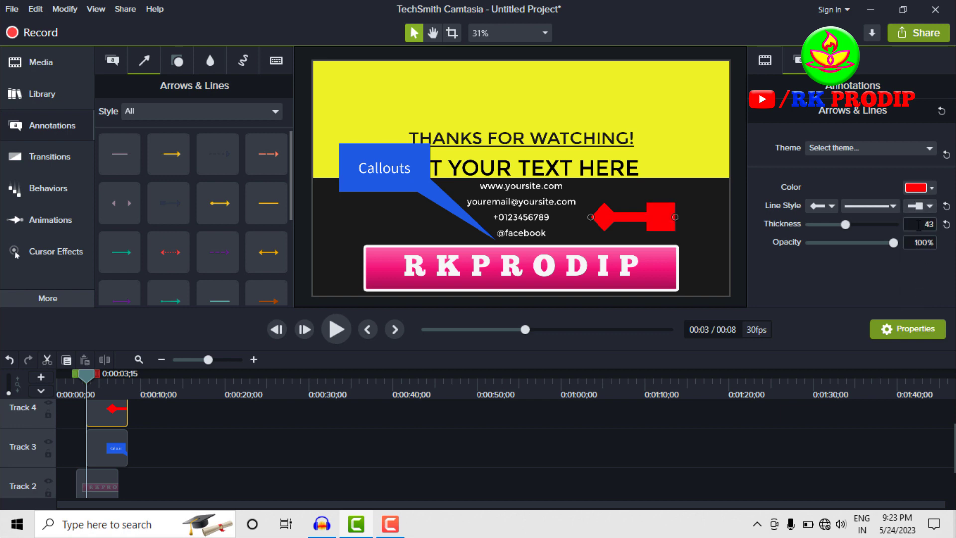
left_click(929, 207)
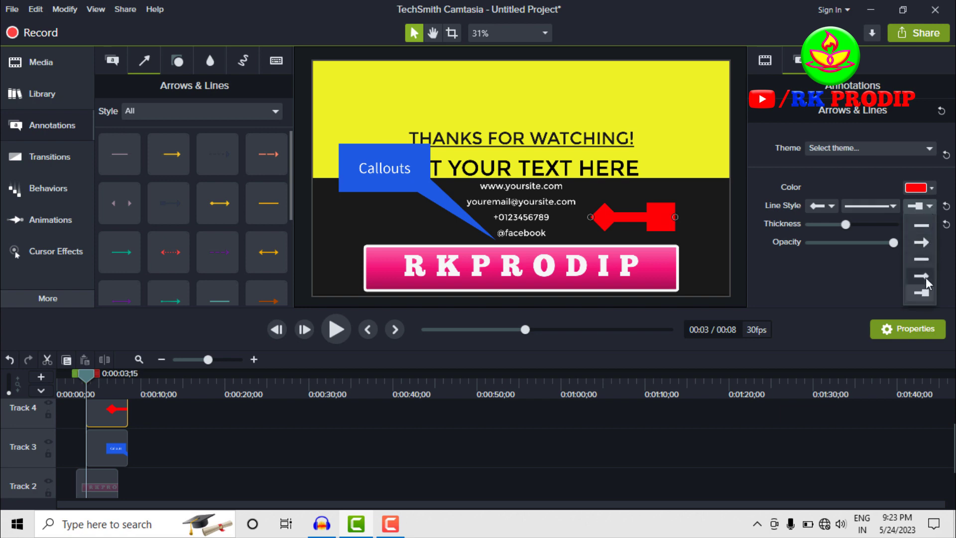
left_click(922, 241)
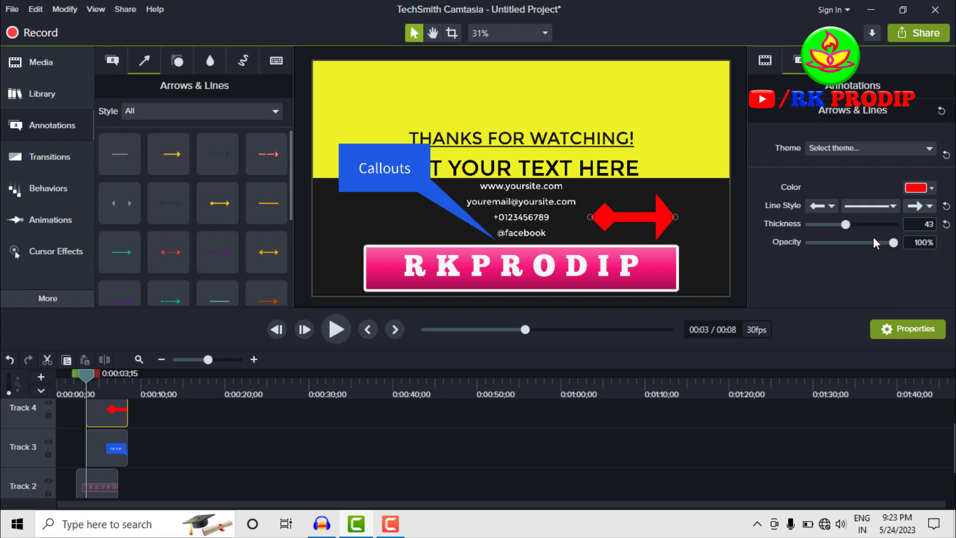
- Try dotted and dashed line styles on the red arrow, extending its diamond end over the contact number line
left_click(870, 206)
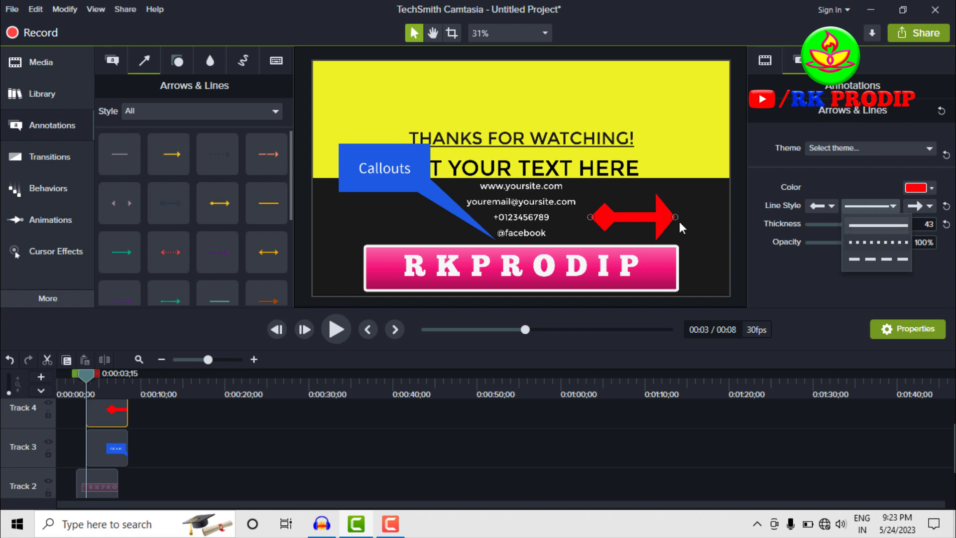
left_click(875, 243)
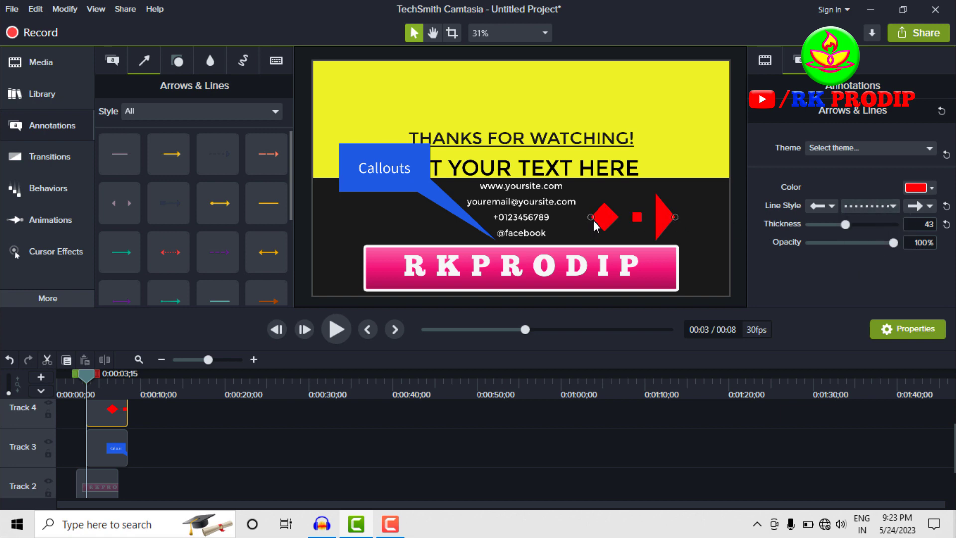
left_click_drag(591, 217, 533, 217)
left_click(872, 205)
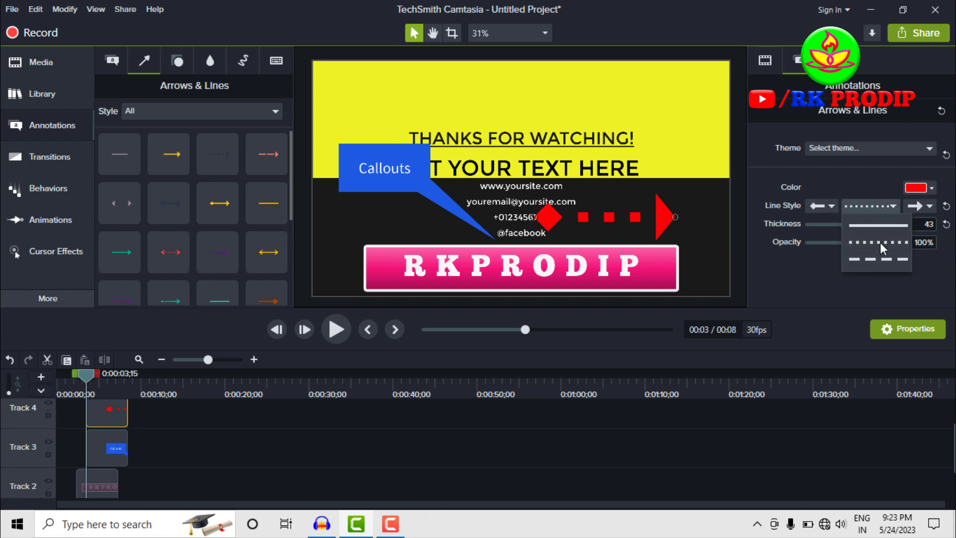
left_click(882, 262)
- Return the red arrow to a solid line style and set its thickness to 57
left_click(875, 206)
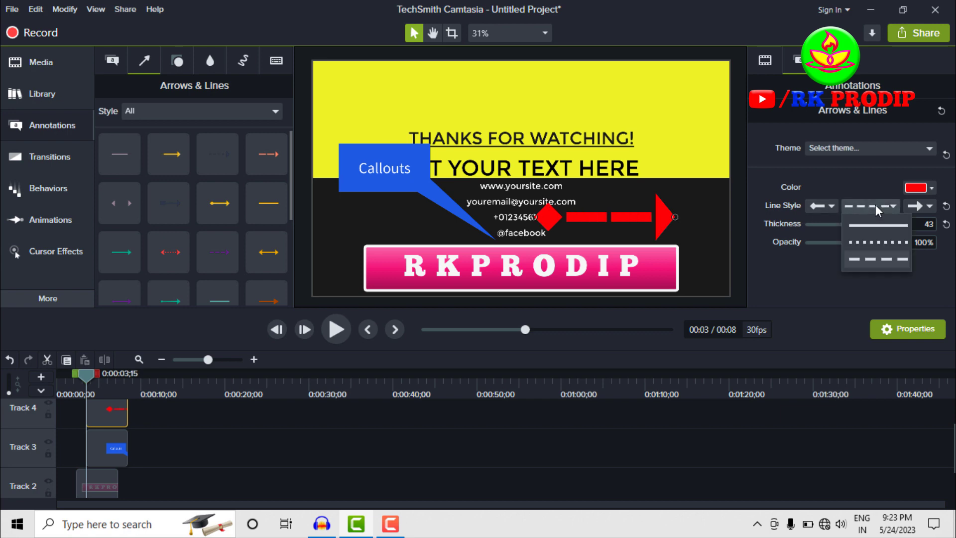
left_click(877, 225)
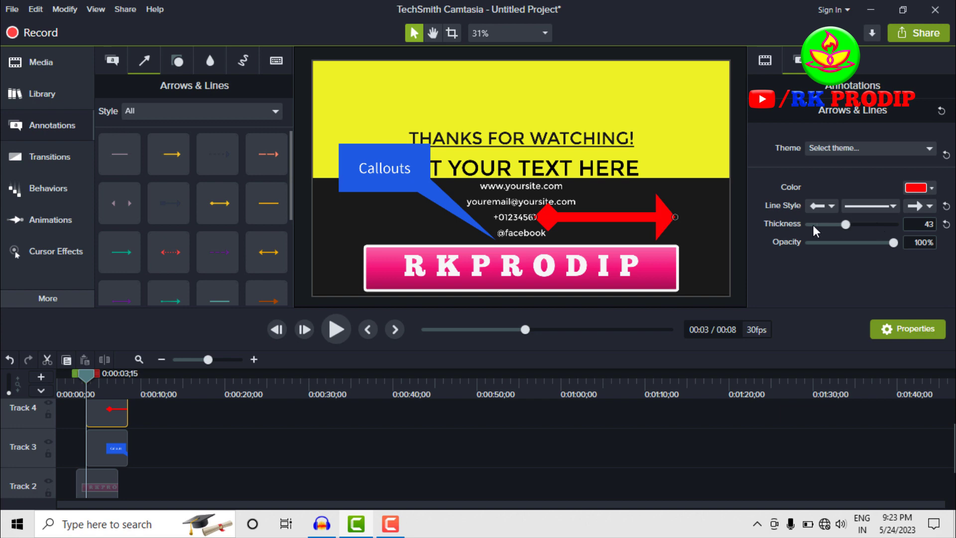
left_click_drag(847, 226, 887, 243)
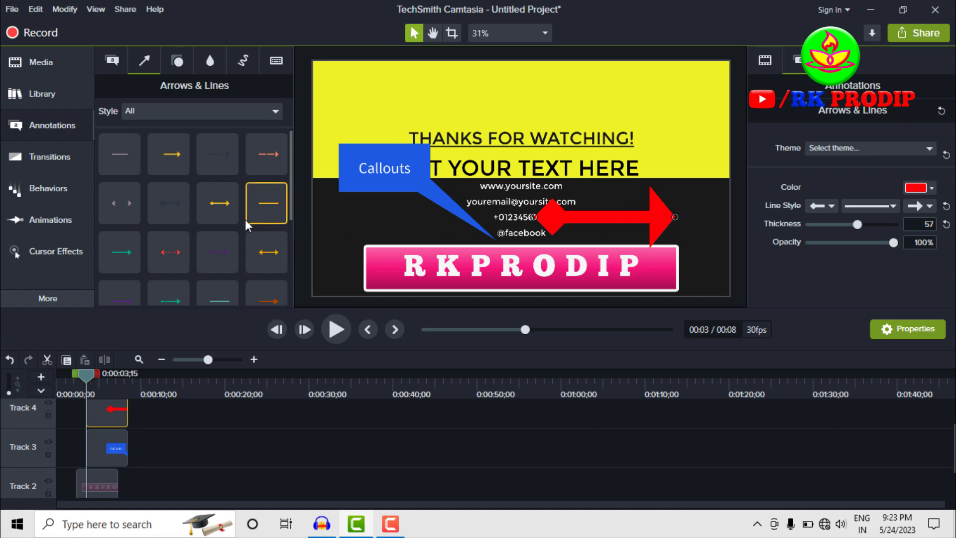
- Add the red dotted double-headed arrow above "THANKS FOR WATCHING!" and set its thickness to 19.7
scroll(244, 217, "down", 1)
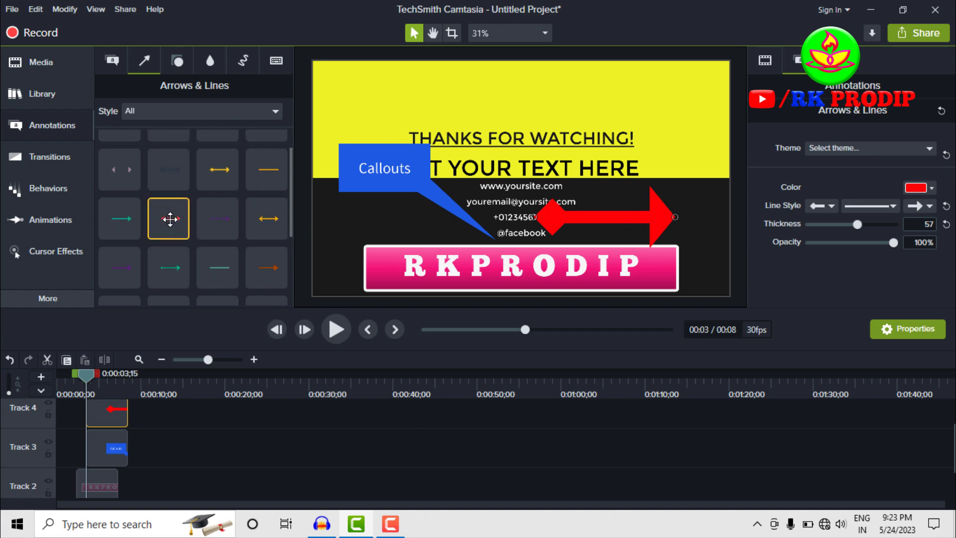
left_click_drag(170, 219, 521, 95)
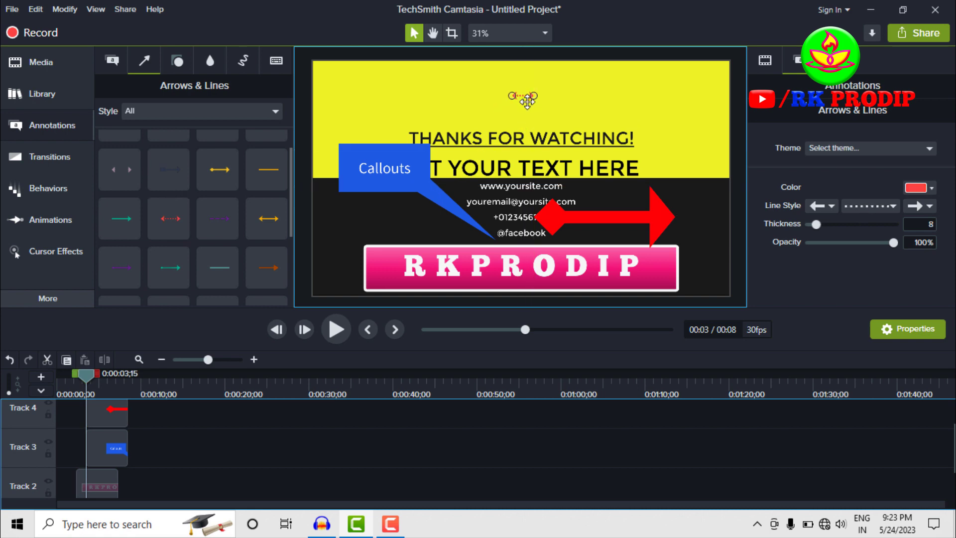
left_click_drag(816, 223, 826, 222)
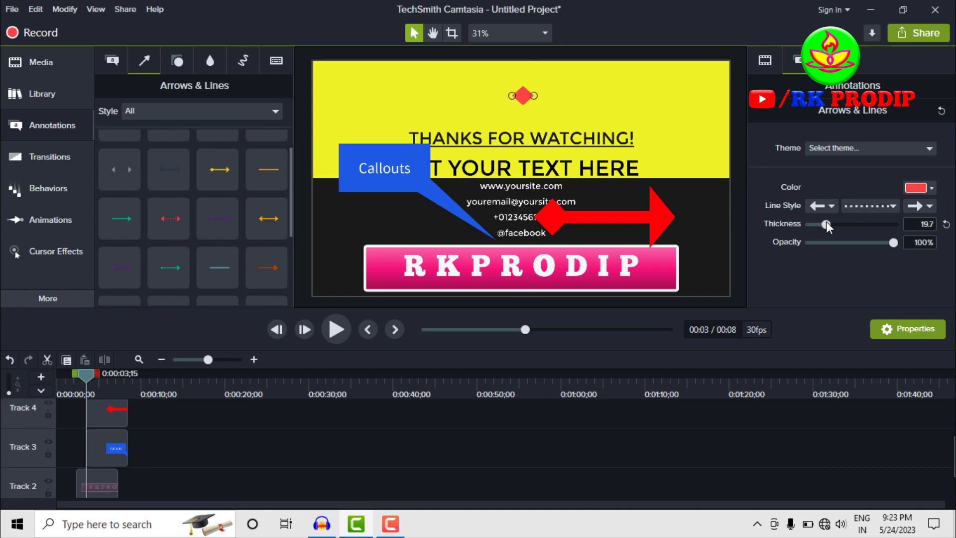
- Stretch the dotted double-headed arrow across the yellow area to align with the red arrow's tip, and set its thickness to 33
left_click_drag(537, 93, 675, 96)
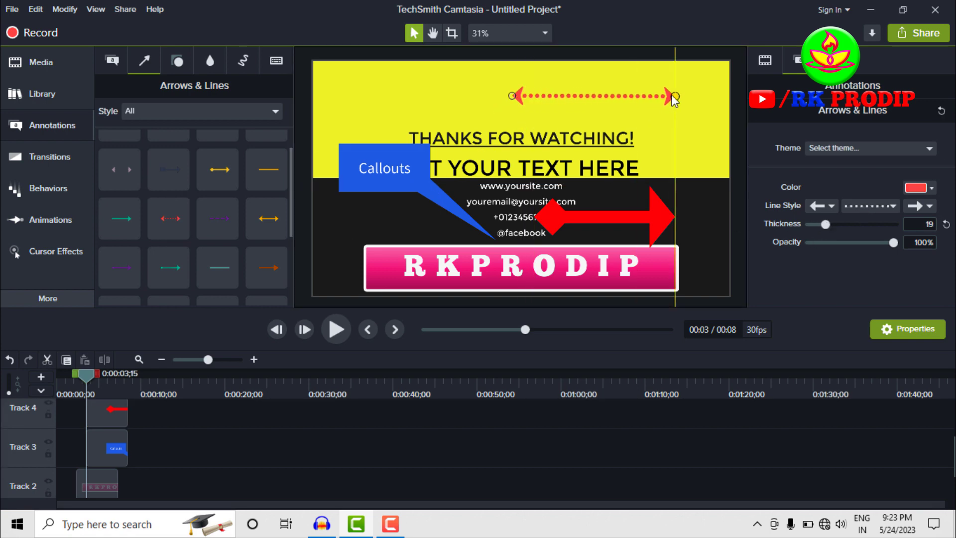
left_click_drag(825, 224, 838, 225)
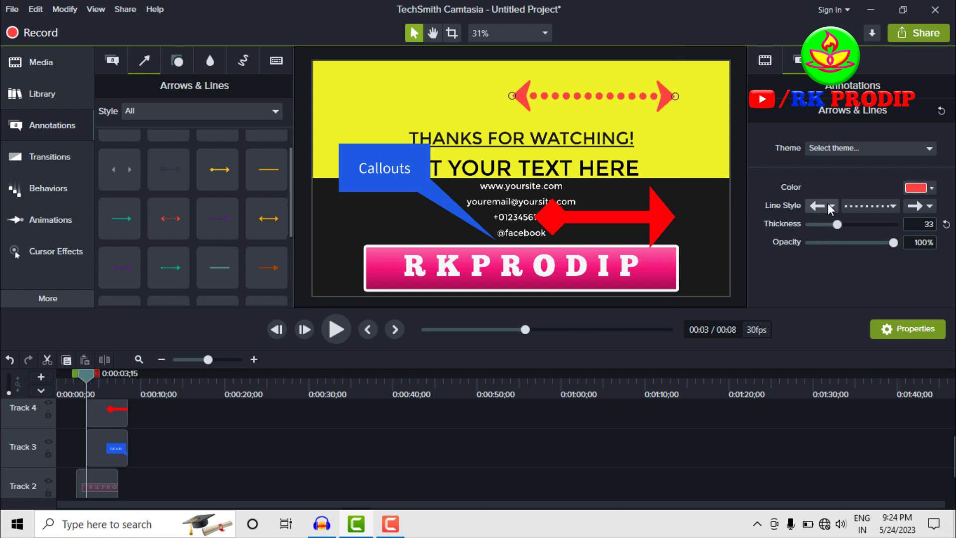
- Try another start-end shape and a solid line style on the double-headed arrow, and restore the arrowhead and dotted line
left_click(830, 208)
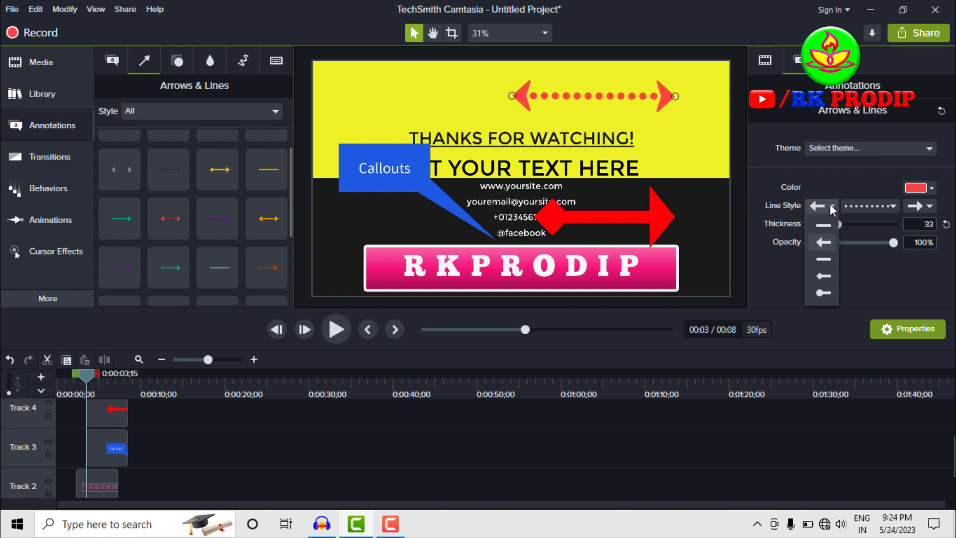
left_click(823, 259)
left_click(827, 242)
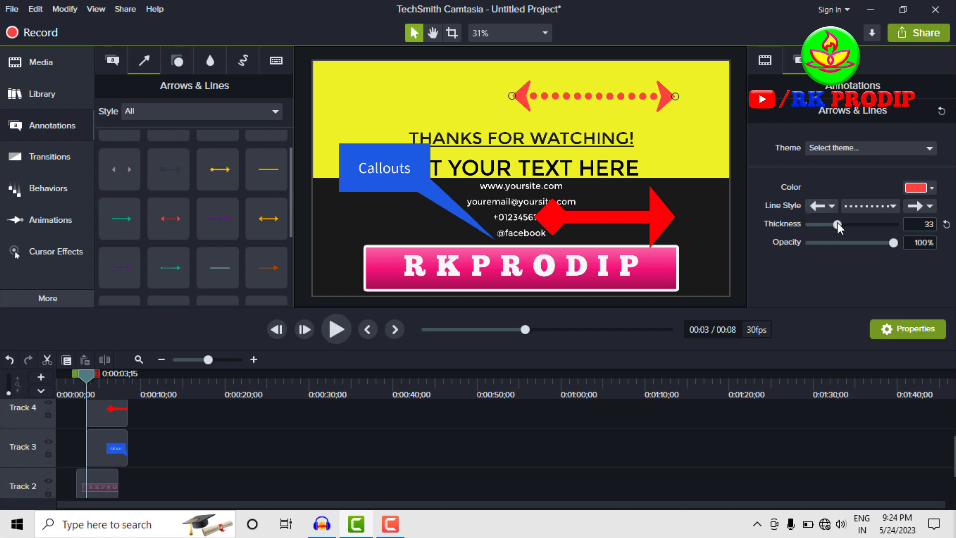
left_click(880, 208)
left_click(882, 226)
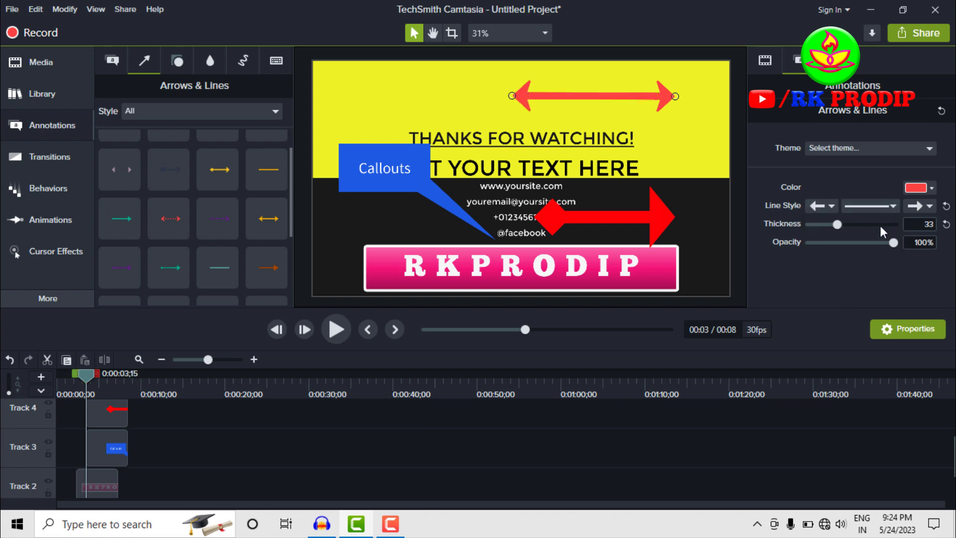
left_click(877, 204)
left_click(878, 243)
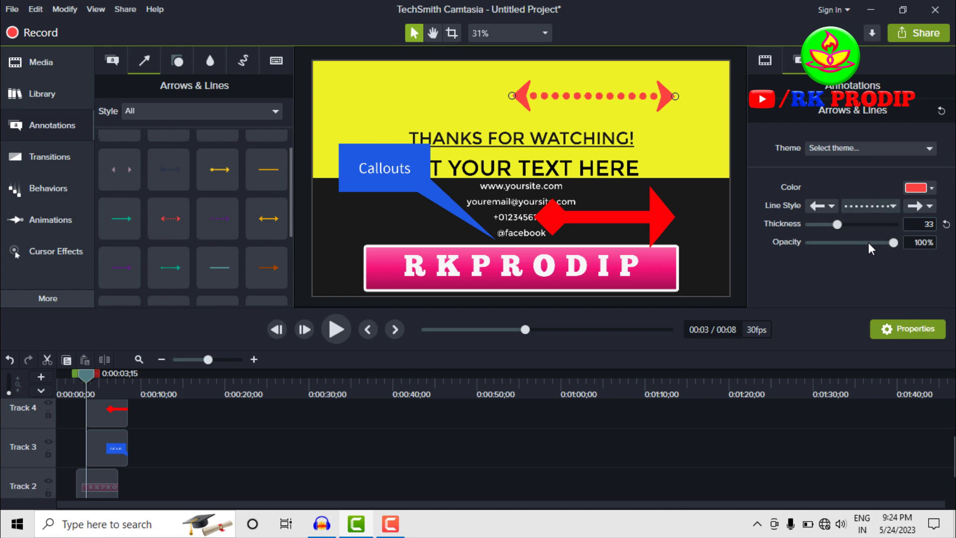
- Recolour the dotted double-headed arrow to black, #000000
left_click(931, 188)
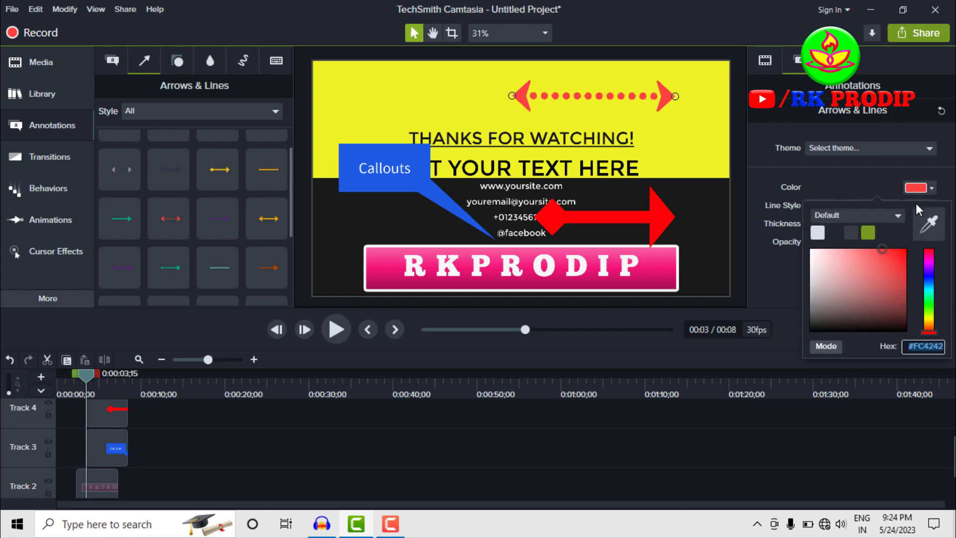
left_click(894, 267)
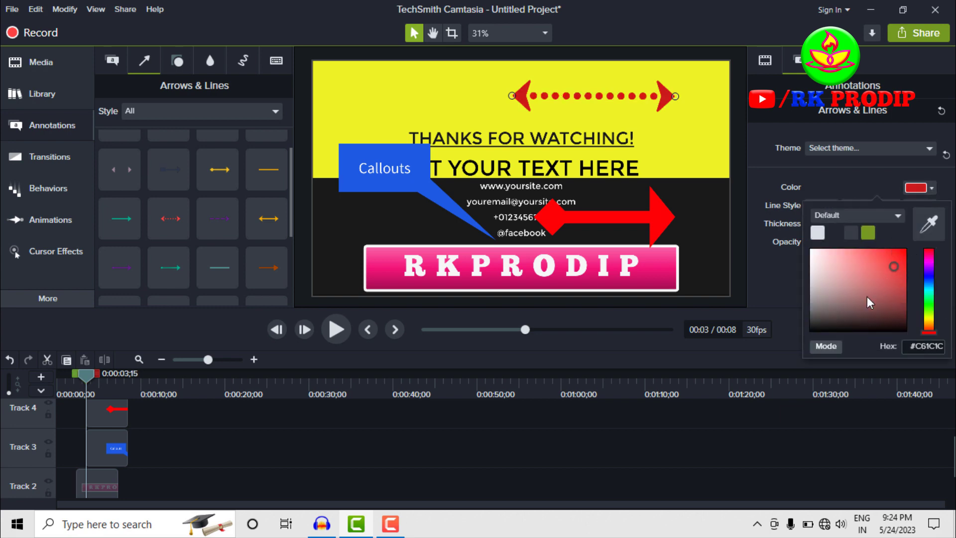
mouse_move(868, 297)
left_mouse_down()
mouse_move(823, 258)
mouse_move(833, 264)
mouse_move(817, 340)
left_mouse_up()
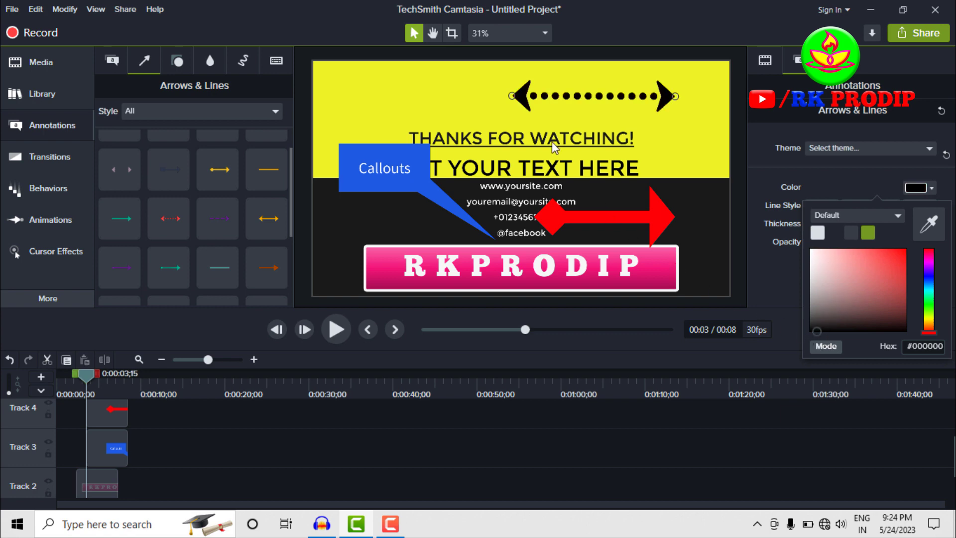
- Add the red star shape to the yellow area of the canvas, beside the dotted arrow and above the Callouts box
left_click(177, 61)
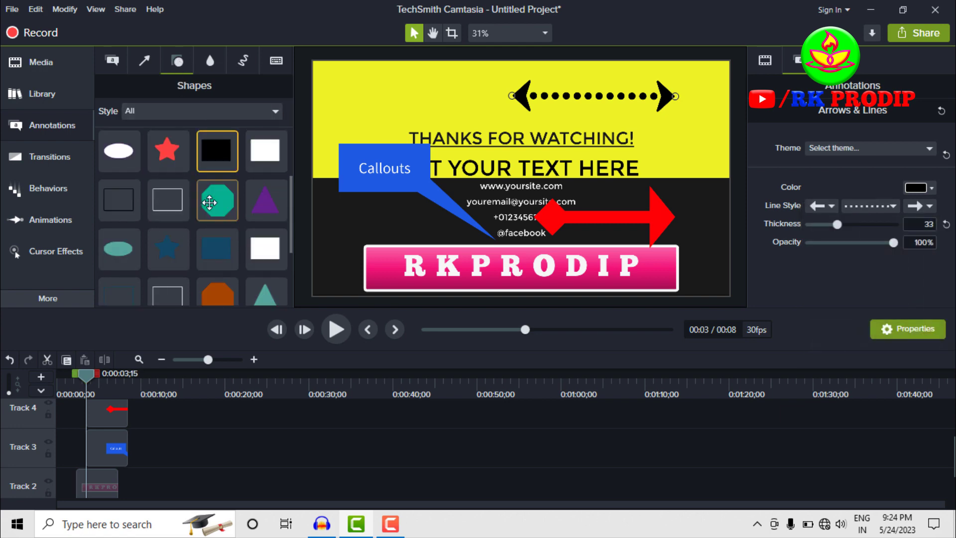
scroll(209, 202, "down", 3)
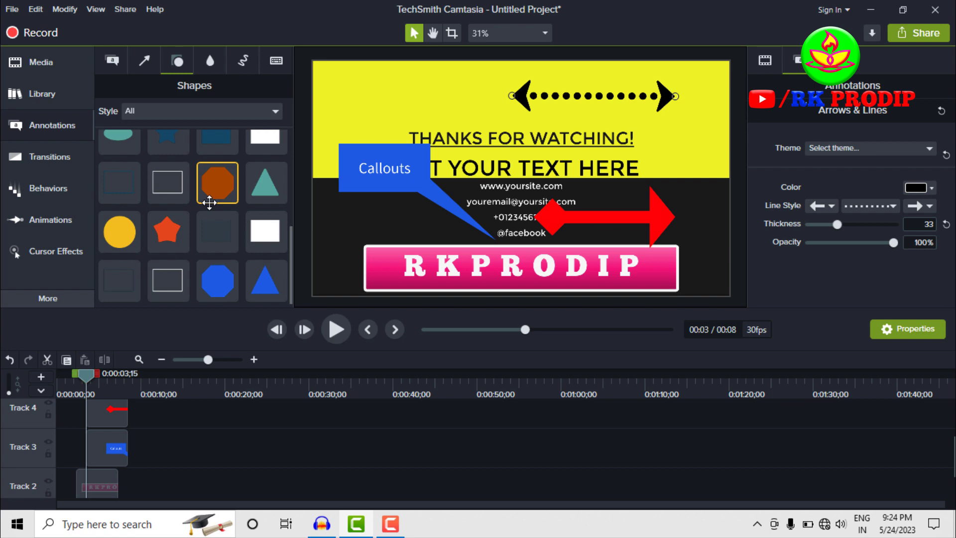
scroll(209, 201, "up", 1)
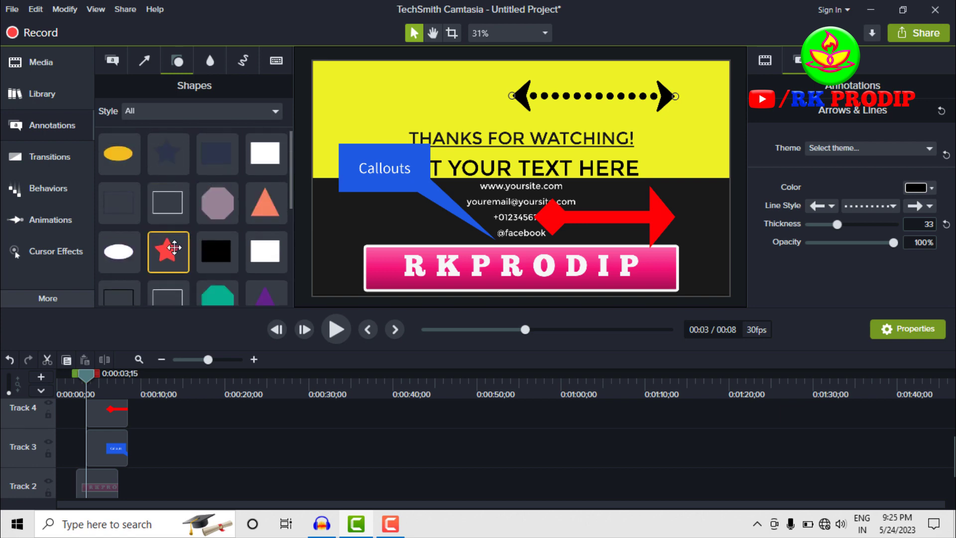
left_click_drag(174, 248, 409, 103)
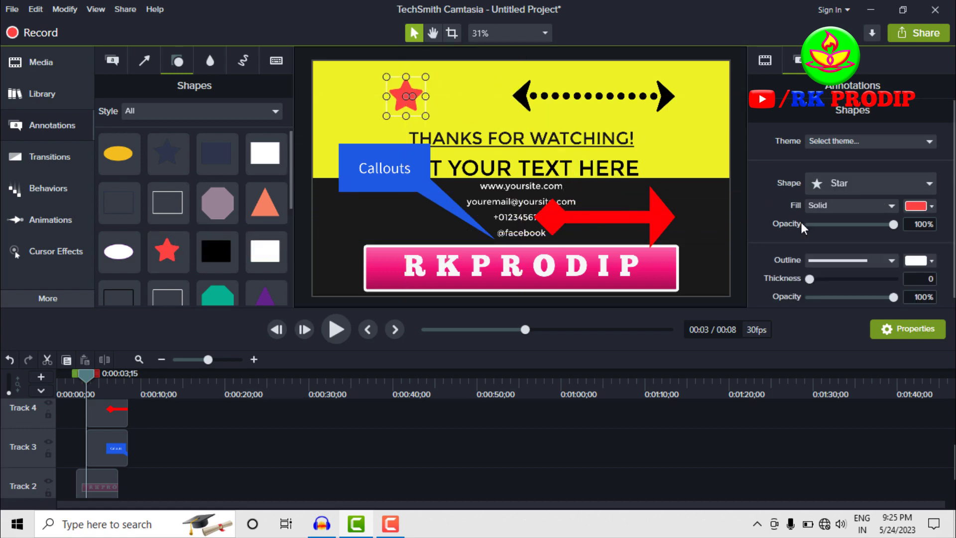
- Try the Ellipse, Rectangle and Triangle shapes on the red star annotation, and restore the Star shape
left_click(847, 185)
left_click(852, 210)
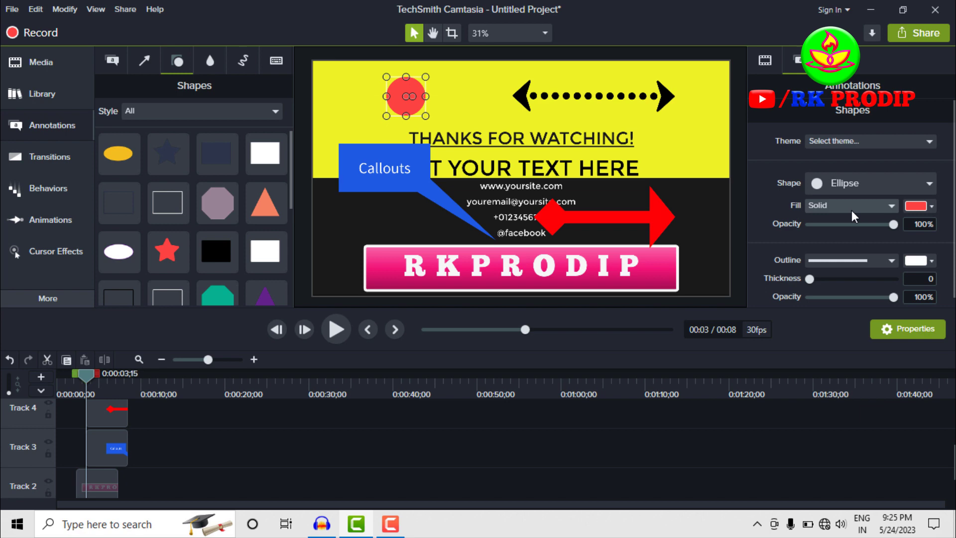
left_click(851, 184)
left_click(854, 253)
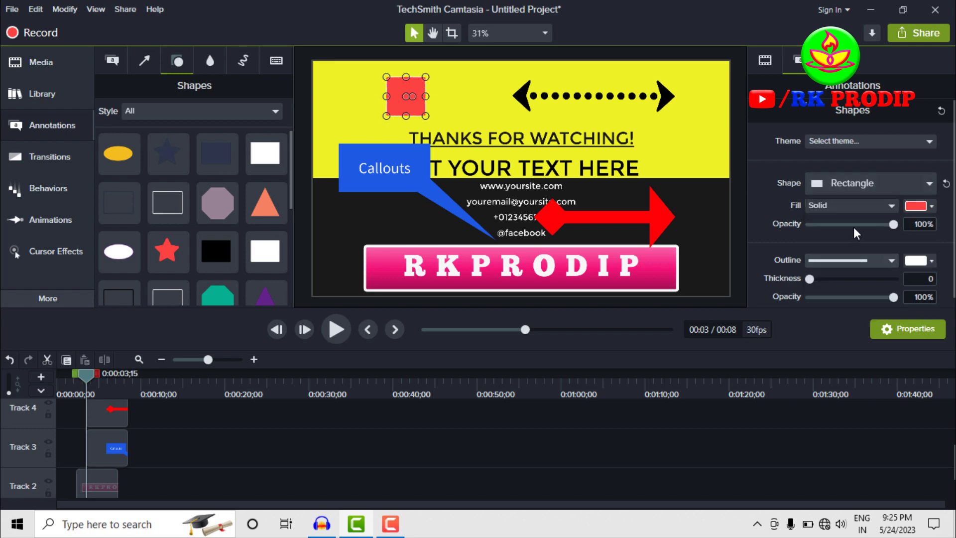
left_click(849, 184)
left_click(852, 299)
left_click(847, 184)
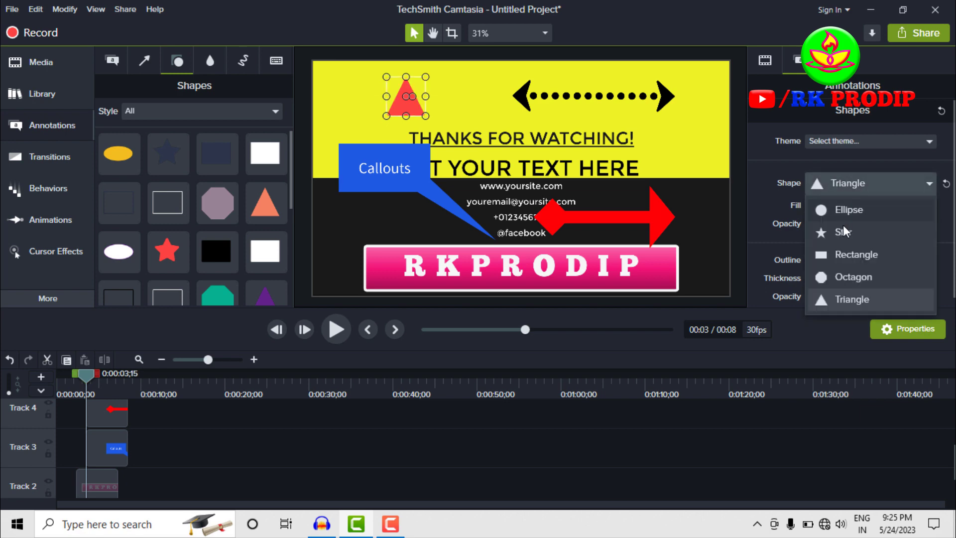
left_click(844, 229)
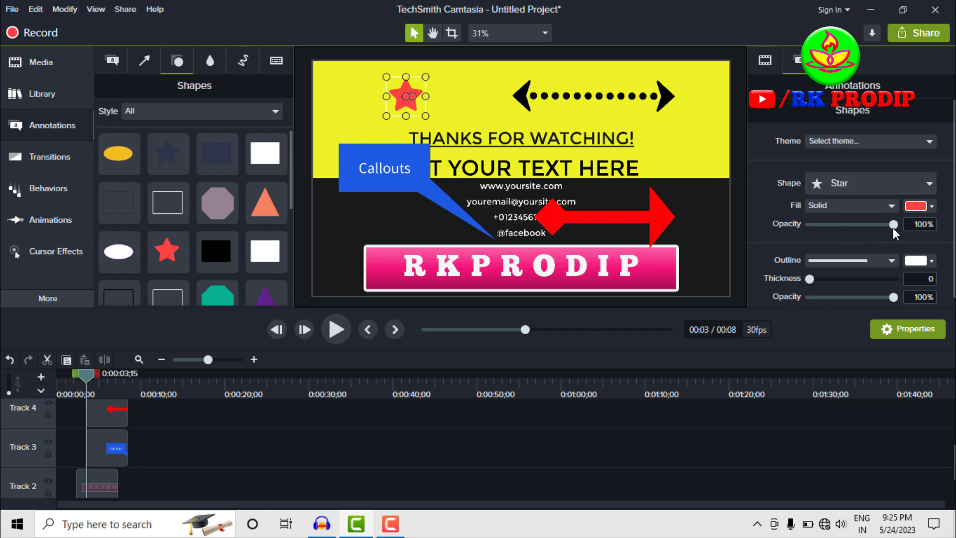
- Enlarge the red star until it reaches the upper edge of the Callouts box
mouse_move(894, 225)
left_mouse_down()
mouse_move(854, 226)
mouse_move(895, 227)
left_mouse_up()
left_click_drag(386, 116, 355, 146)
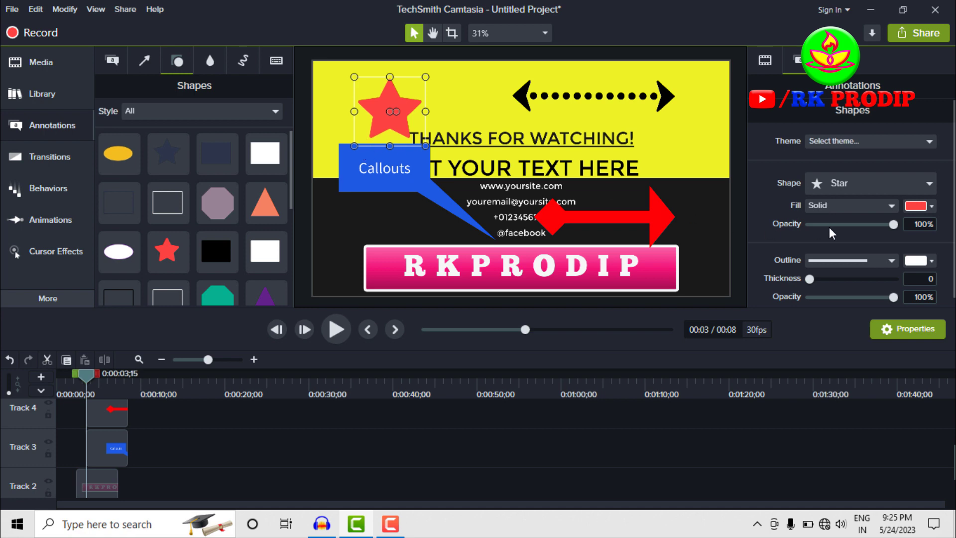
- Set the star's solid fill colour to black
left_click(917, 206)
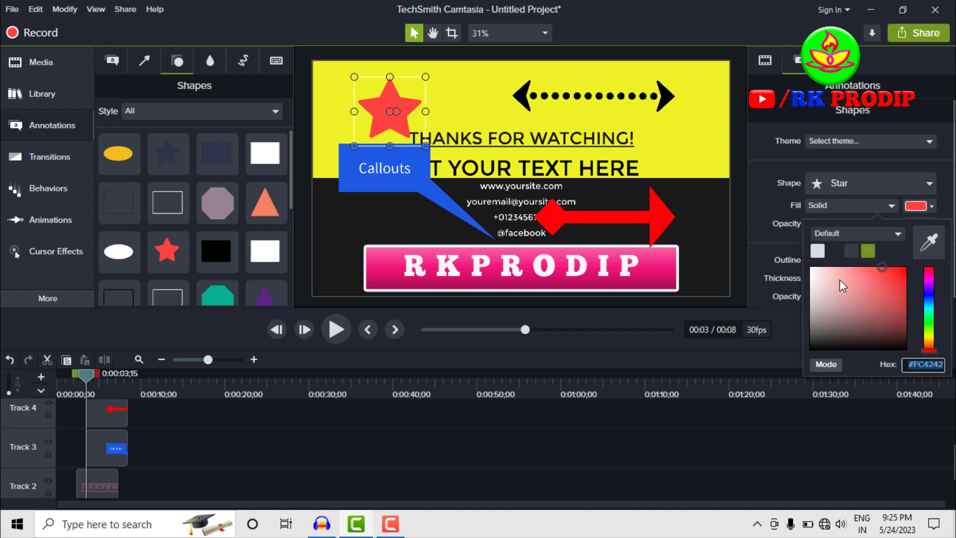
left_click_drag(839, 280, 811, 349)
left_click(762, 202)
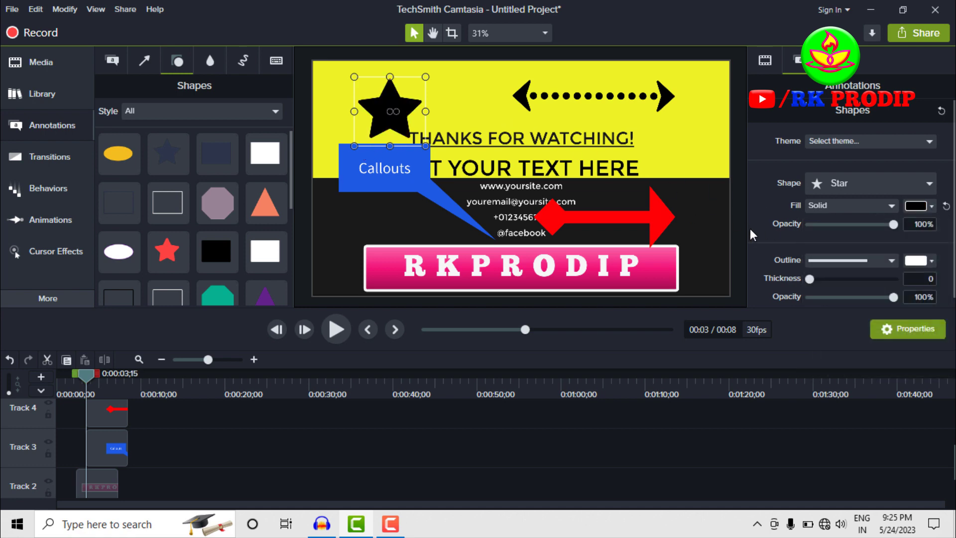
- Change the star's fill type to Gradient, try bright green #49FF02, and settle on blue
left_click(846, 204)
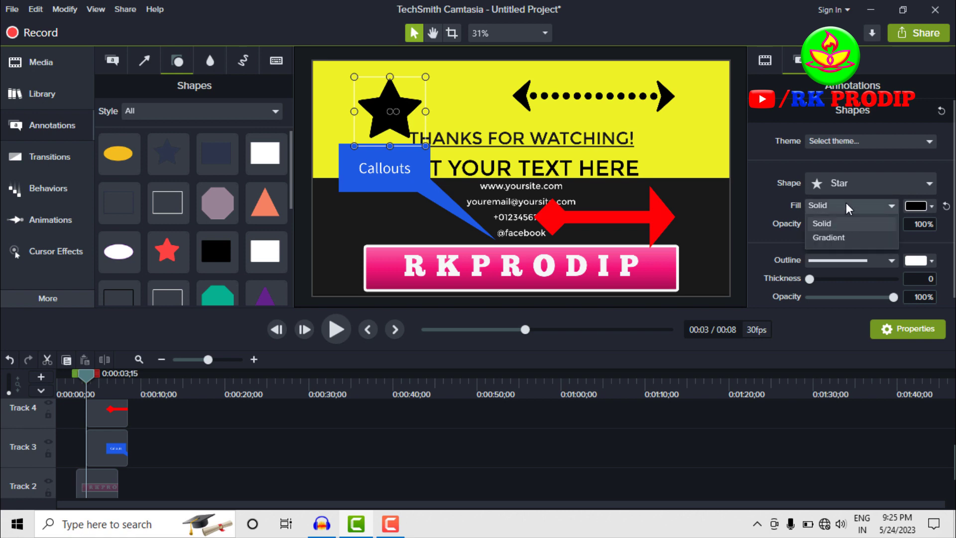
left_click(847, 238)
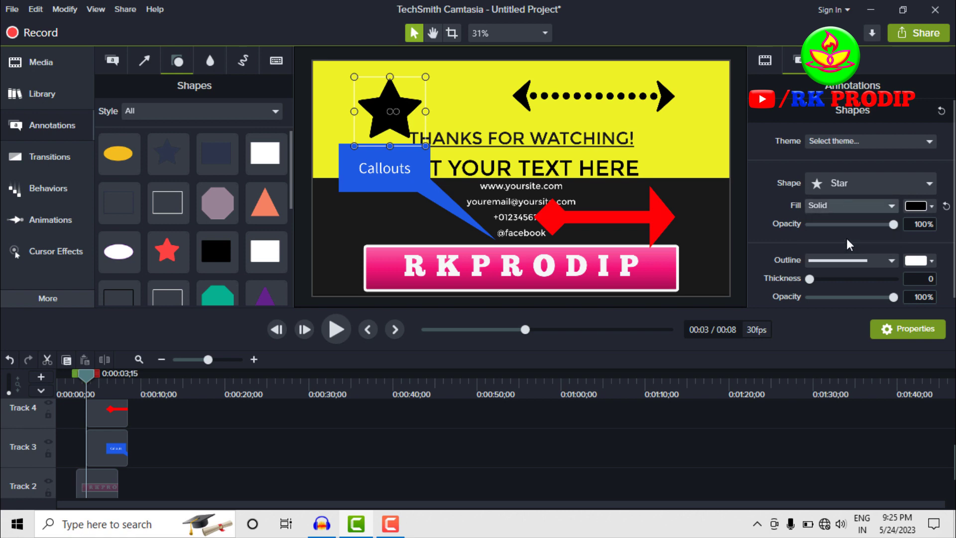
left_click(915, 207)
left_click(930, 327)
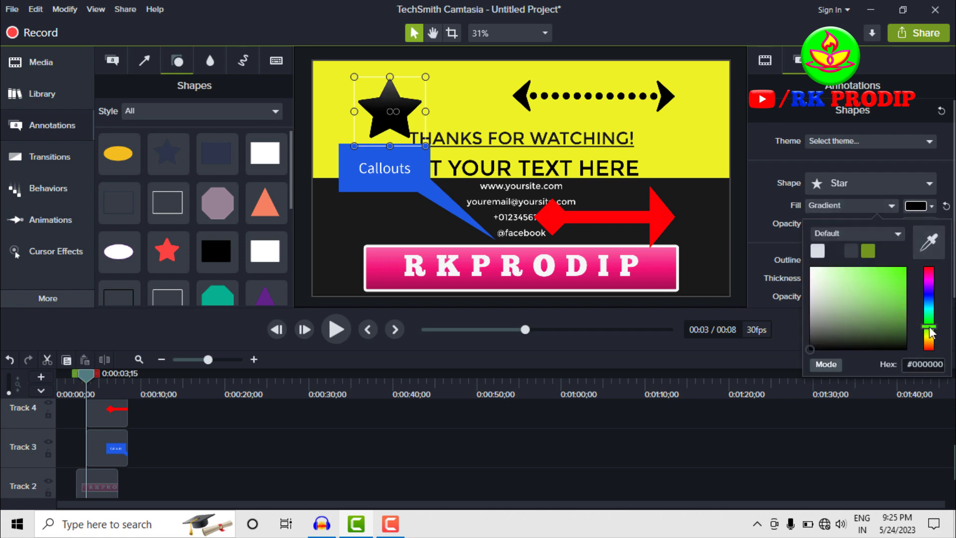
left_click(907, 266)
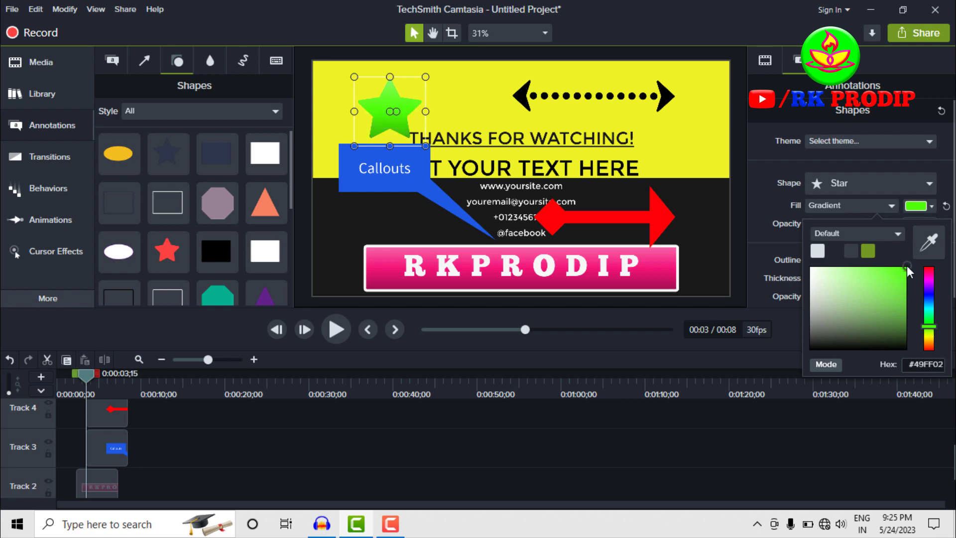
left_click(929, 288)
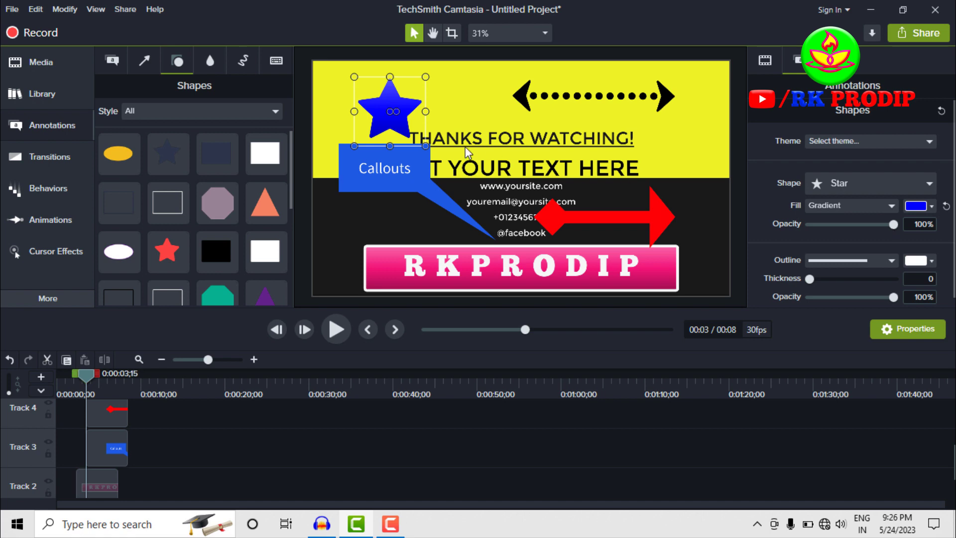
- Give the blue star a dashed outline with a thickness of 12
left_click(886, 257)
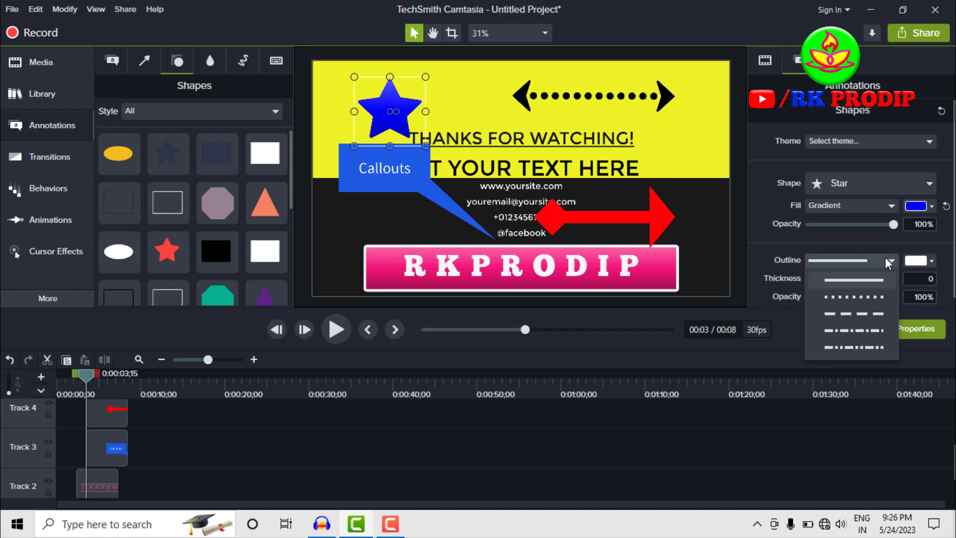
left_click(868, 313)
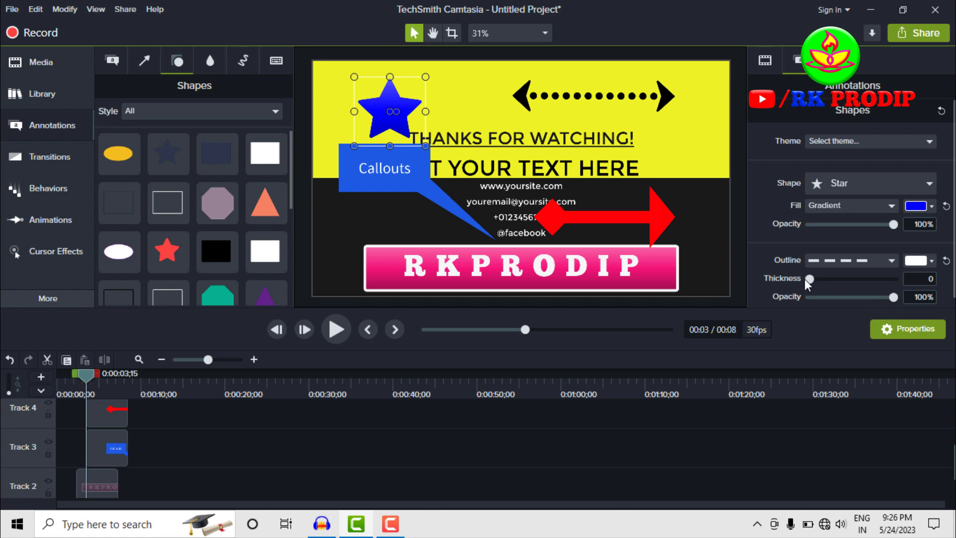
mouse_move(805, 279)
left_mouse_down()
mouse_move(856, 278)
mouse_move(820, 272)
left_mouse_up()
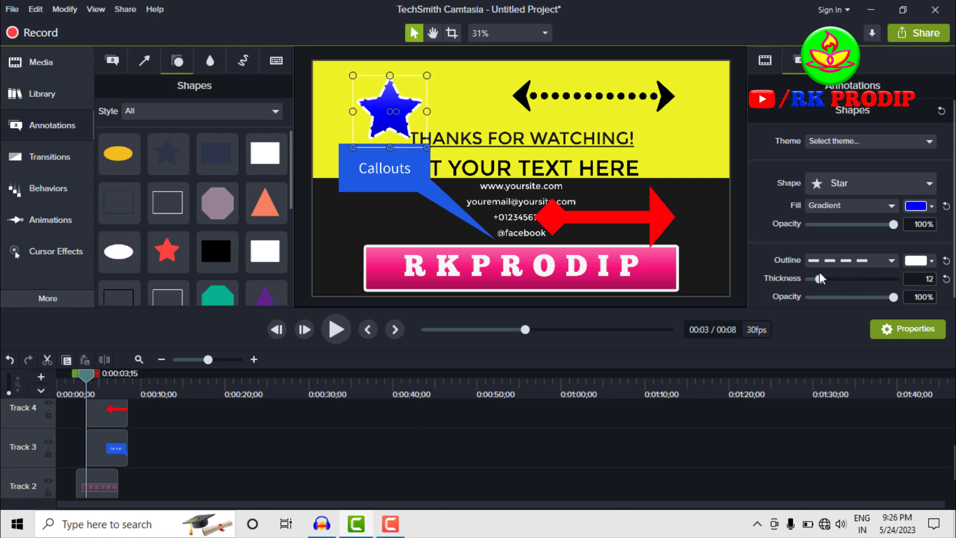
left_click(444, 107)
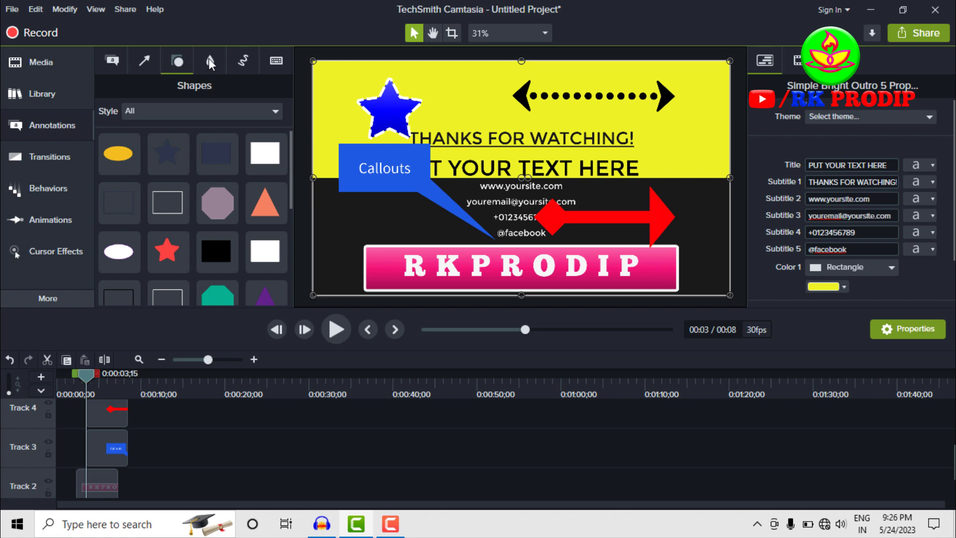
- Add a Blur annotation to the canvas and position it over the blue Callouts box
left_click(210, 61)
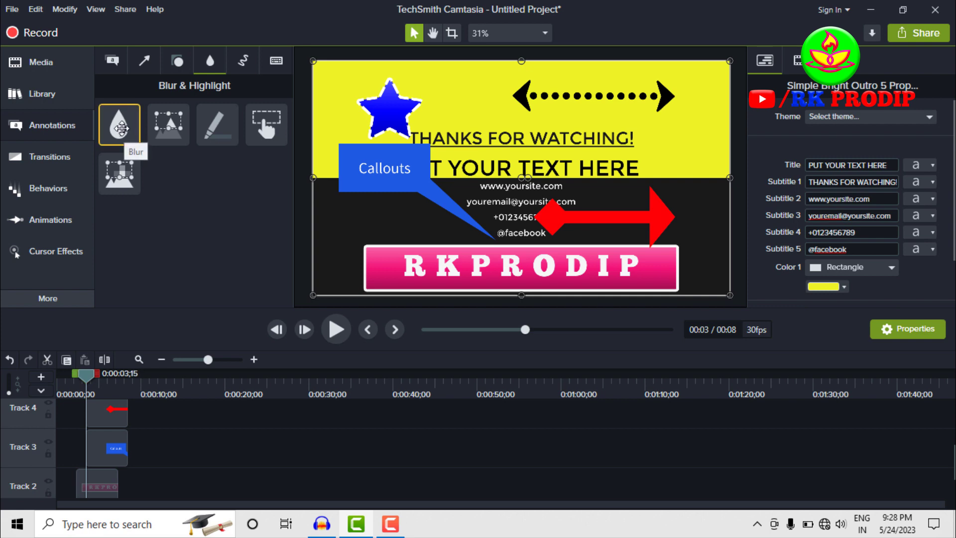
left_click_drag(121, 128, 477, 115)
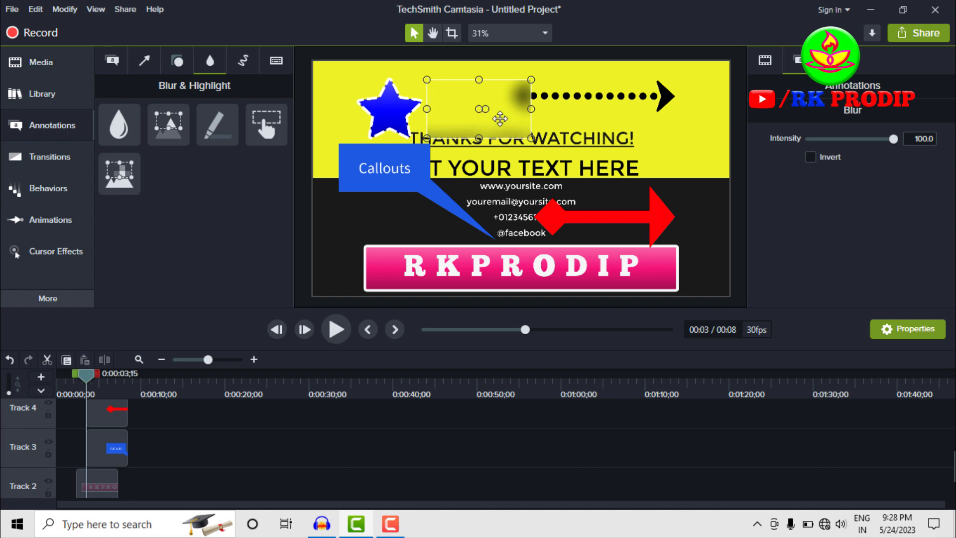
left_click_drag(503, 120, 417, 181)
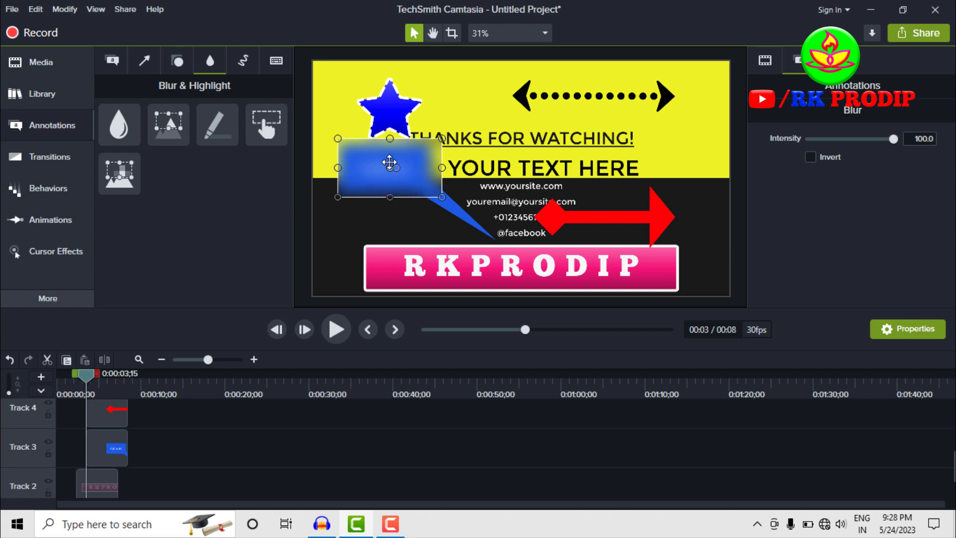
left_click(414, 180)
- Vary the blur's intensity over the Callouts box between 0 and 26.7, and set it to 46.7
left_click_drag(892, 139, 804, 144)
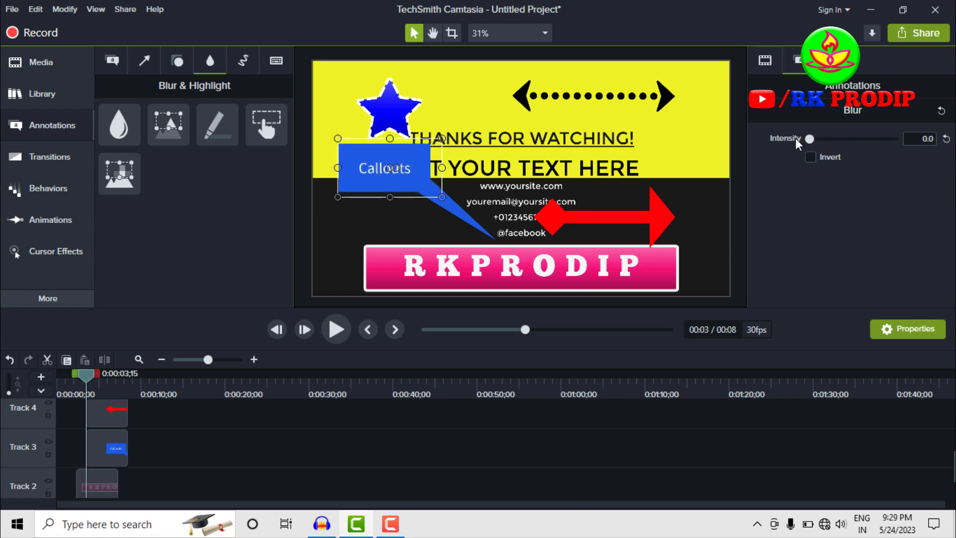
left_click_drag(807, 140, 829, 141)
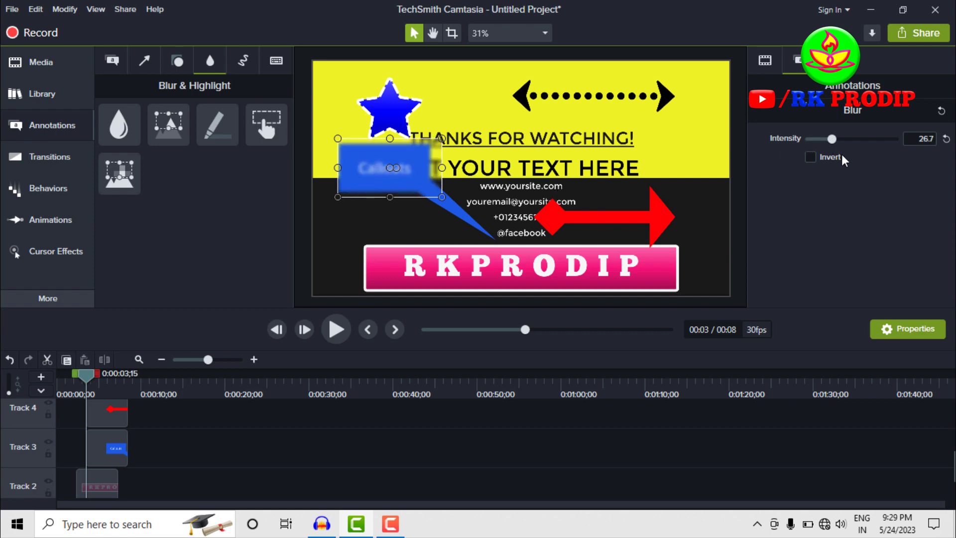
left_click_drag(835, 141, 851, 144)
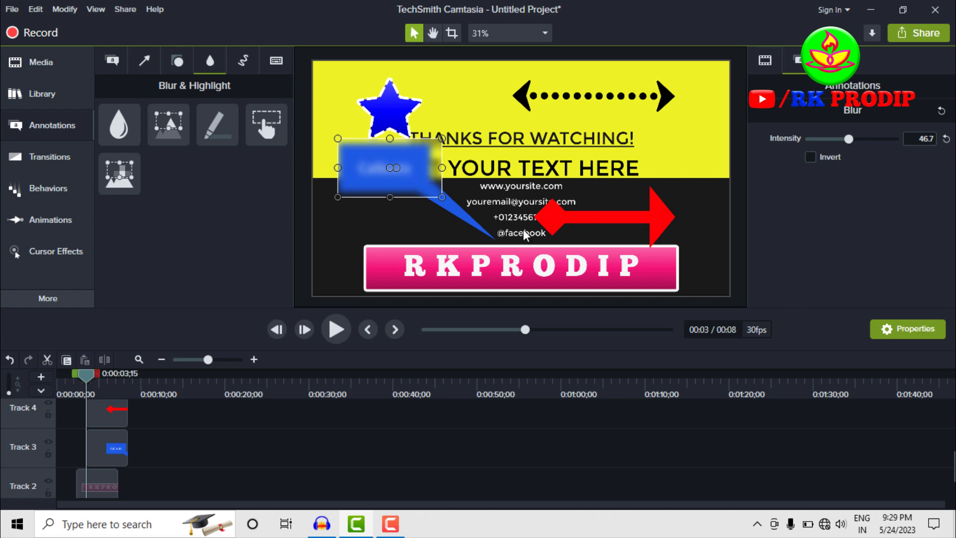
left_click_drag(406, 173, 541, 235)
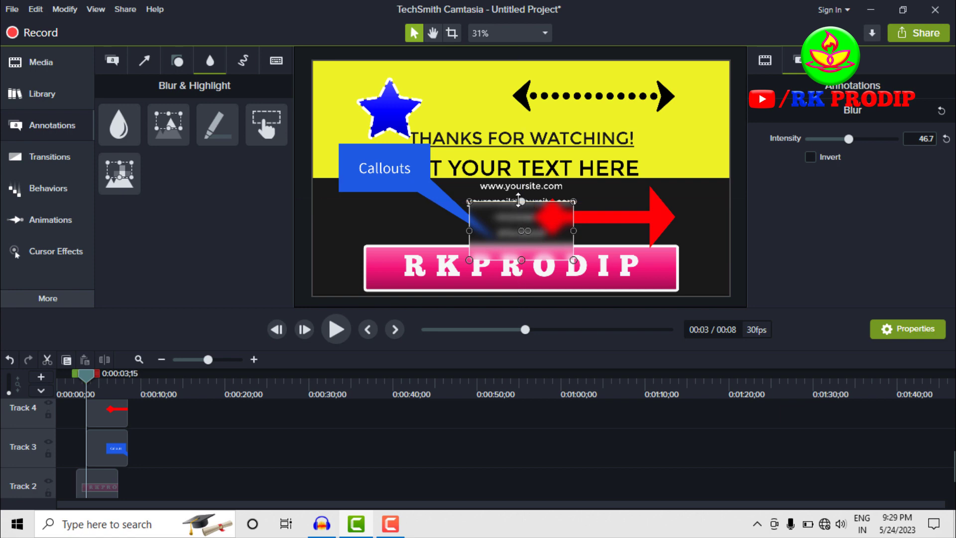
left_click_drag(521, 201, 522, 210)
left_click_drag(521, 260, 521, 236)
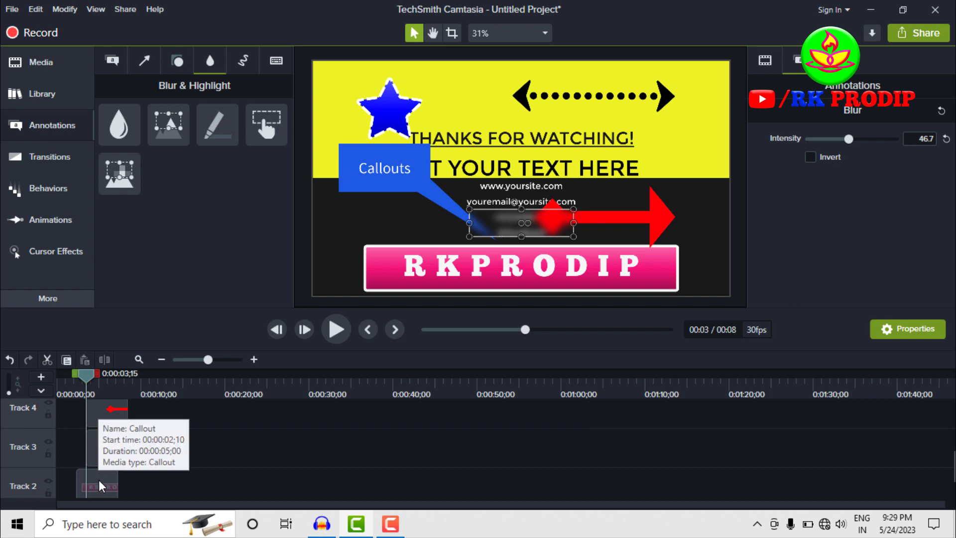
left_click(337, 330)
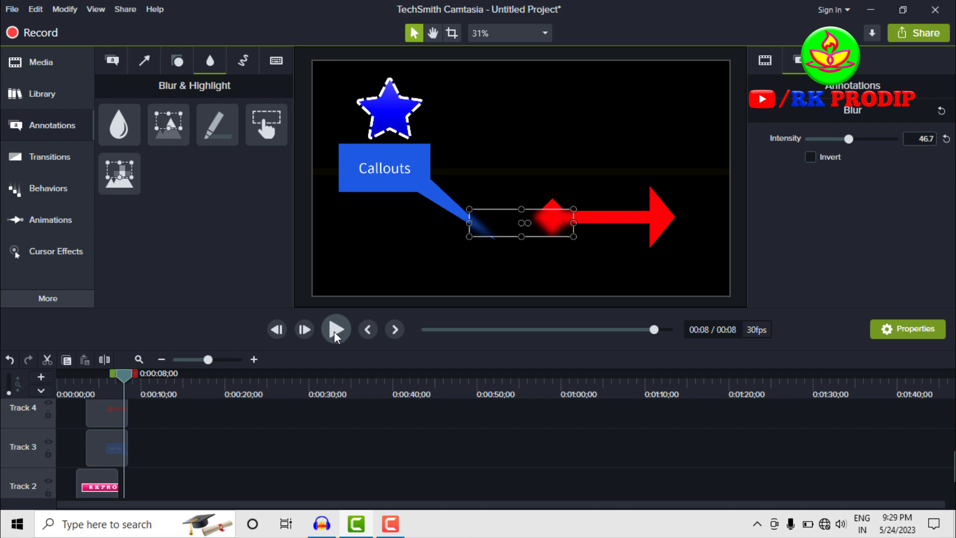
- Extend the blue Callouts clip to about 16 seconds on the timeline and play across the end of the blur clip
left_click_drag(127, 444, 193, 447)
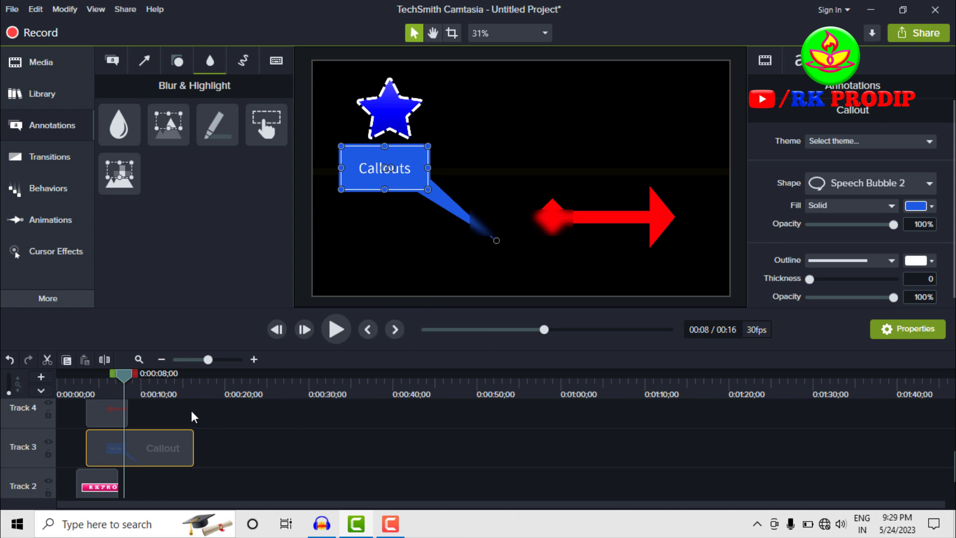
scroll(142, 429, "up", 3)
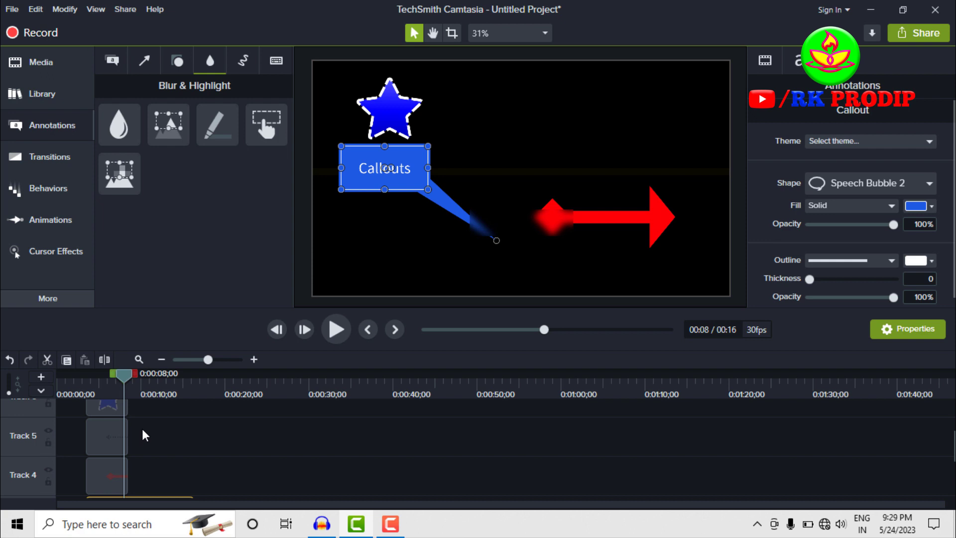
scroll(142, 429, "up", 2)
left_click(107, 425)
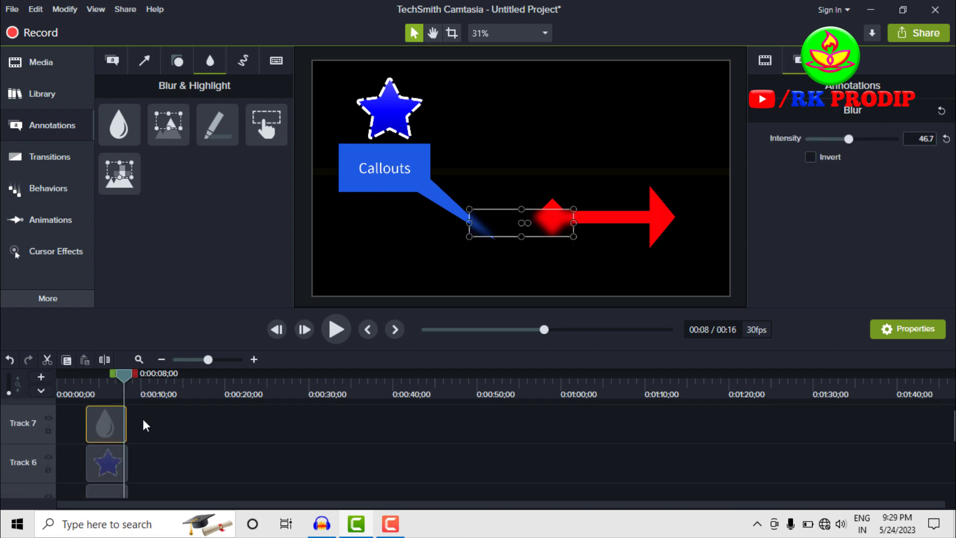
left_click(106, 385)
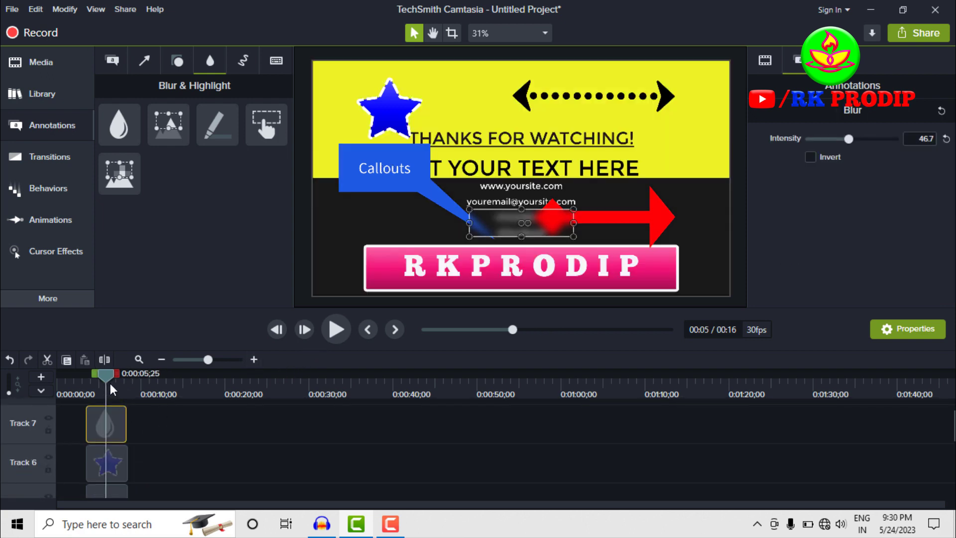
left_click(337, 329)
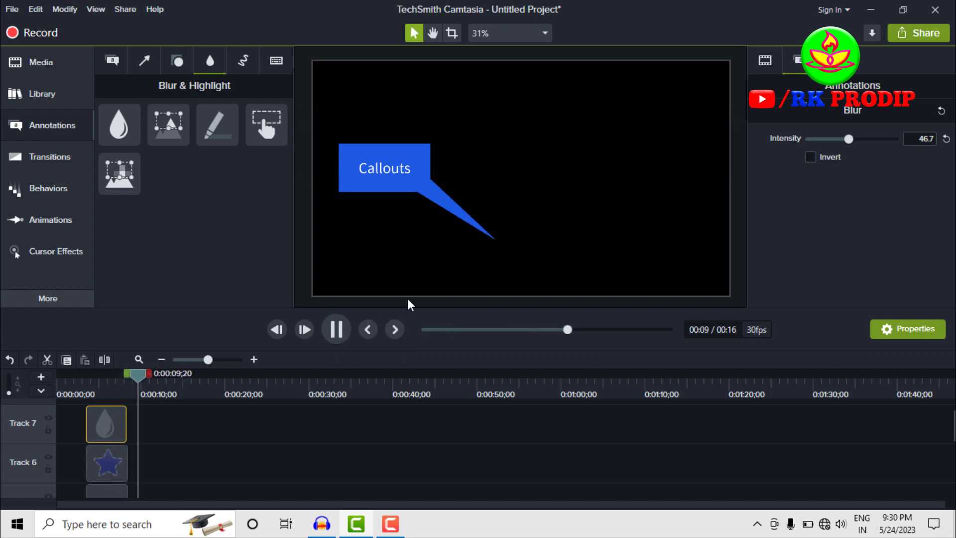
left_click(335, 331)
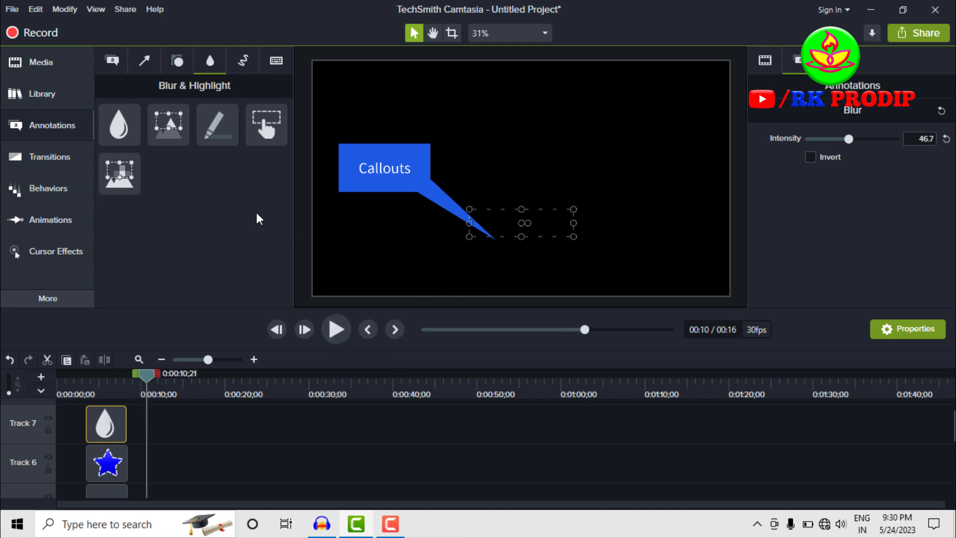
- Add a Pixelate annotation at the 5-second mark and position it over the first letters of the pink RKPRODIP banner
left_click(100, 387)
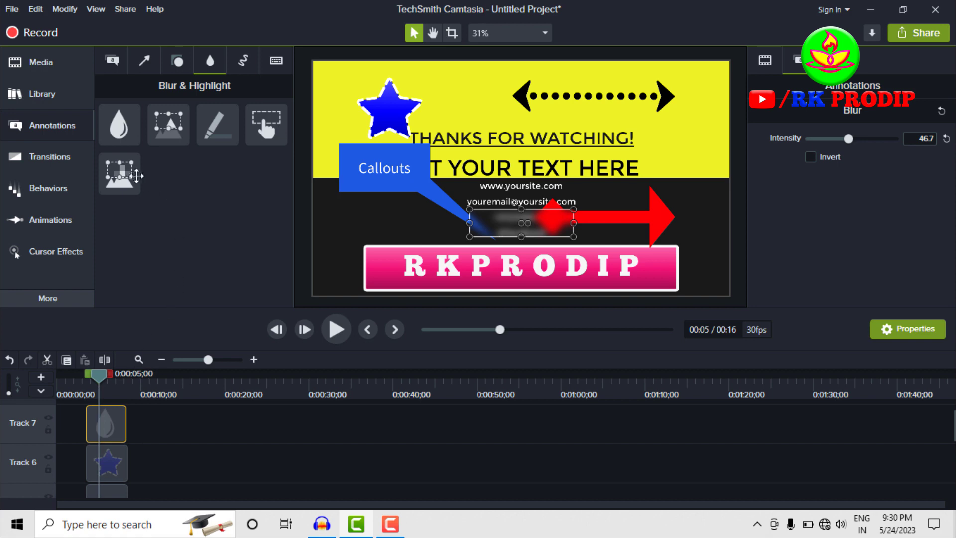
left_click_drag(120, 171, 114, 418)
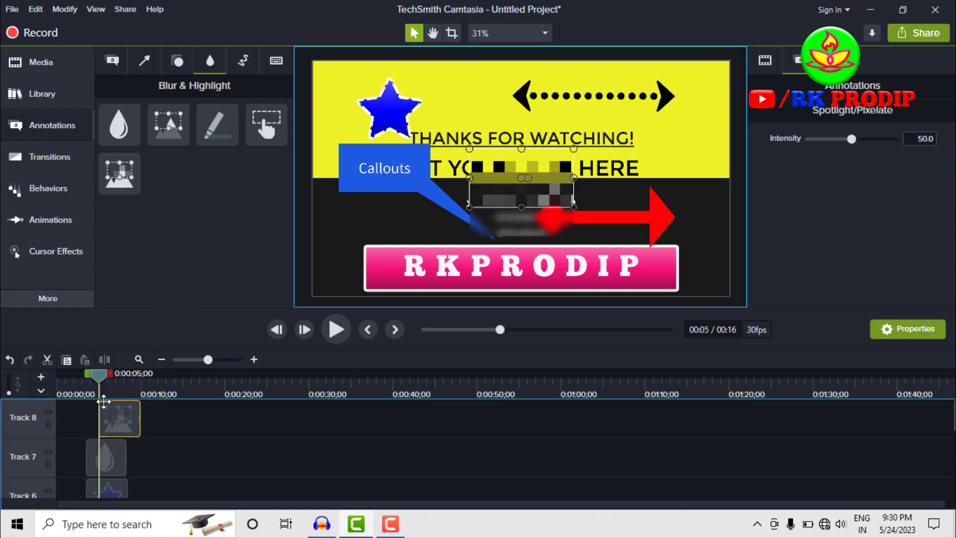
left_click_drag(498, 194, 402, 277)
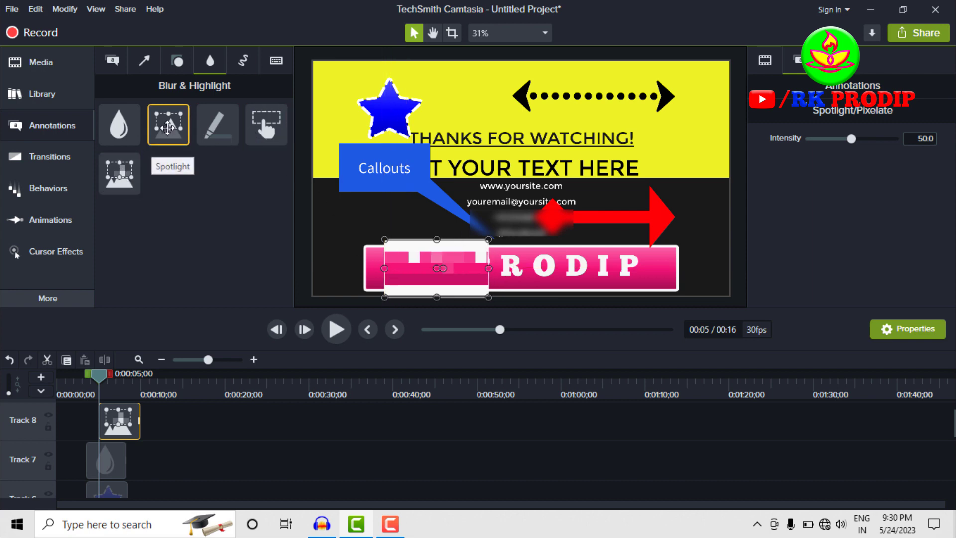
- Add a Spotlight over the blue star, enlarge it slightly, and vary its intensity between 100 and 0
left_click_drag(167, 127, 400, 111)
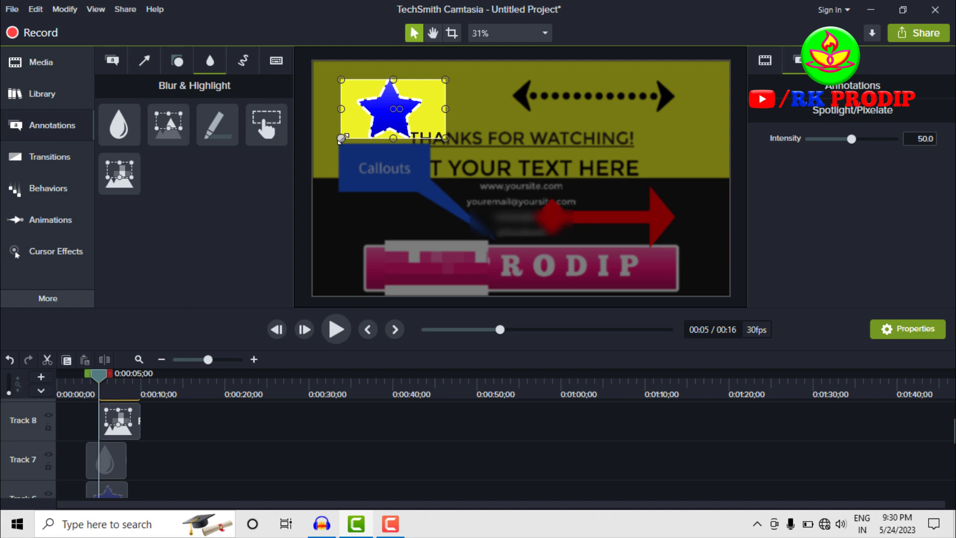
left_click_drag(343, 138, 334, 146)
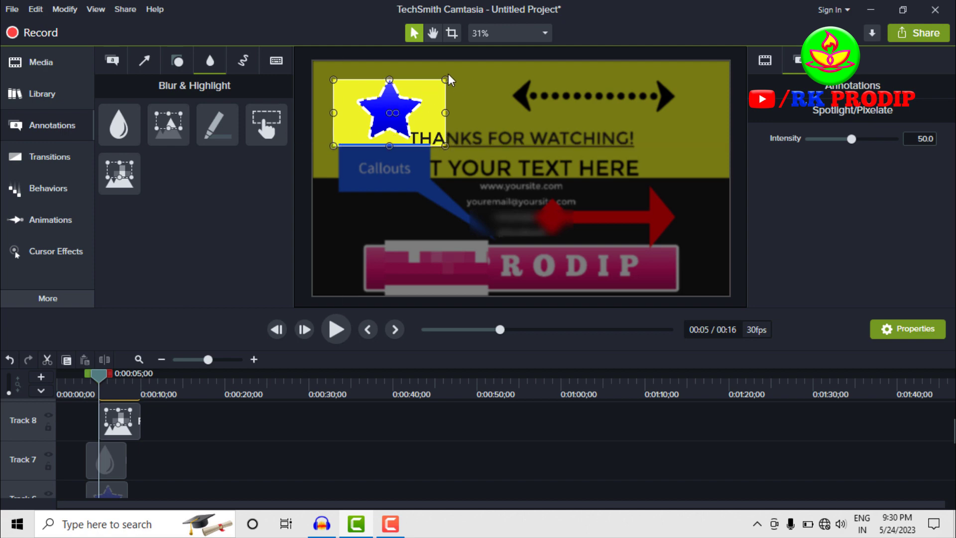
left_click_drag(446, 79, 452, 75)
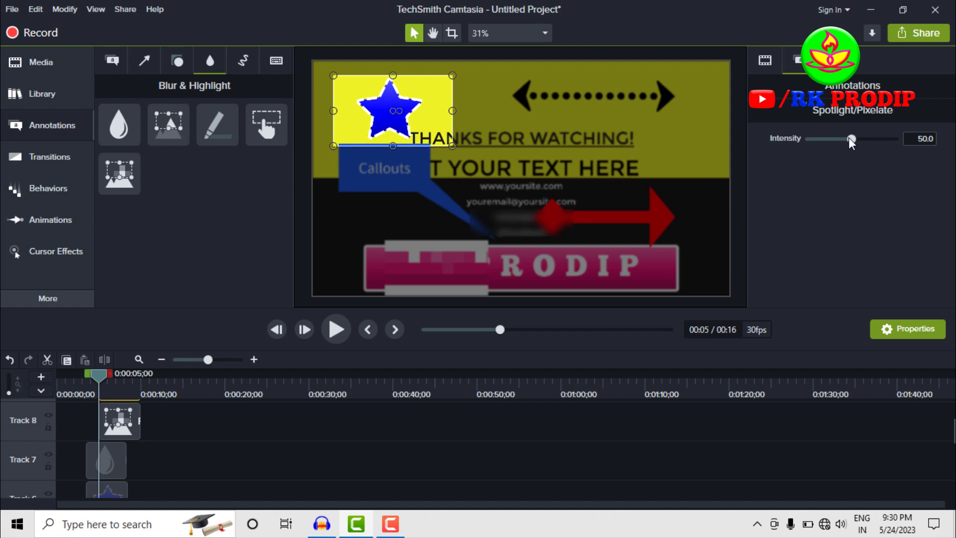
left_click_drag(852, 141, 907, 144)
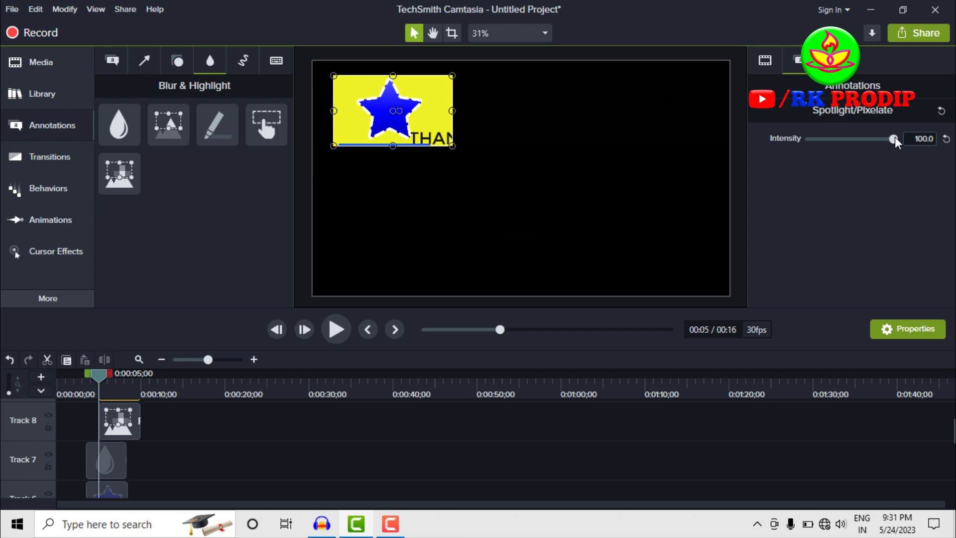
left_click_drag(895, 137, 782, 139)
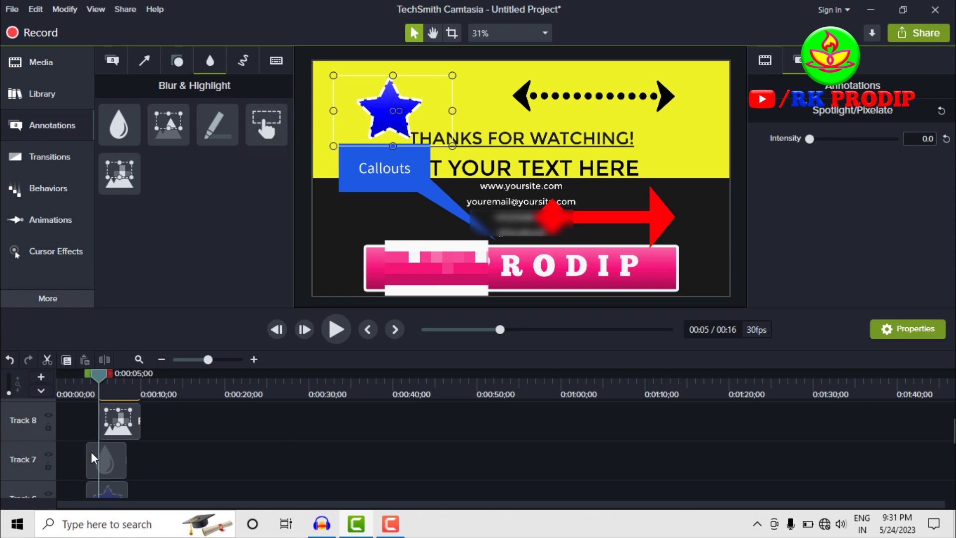
- Delete the Spotlight, Pixelate and Blur annotations from the timeline
left_click(116, 430)
key("Delete")
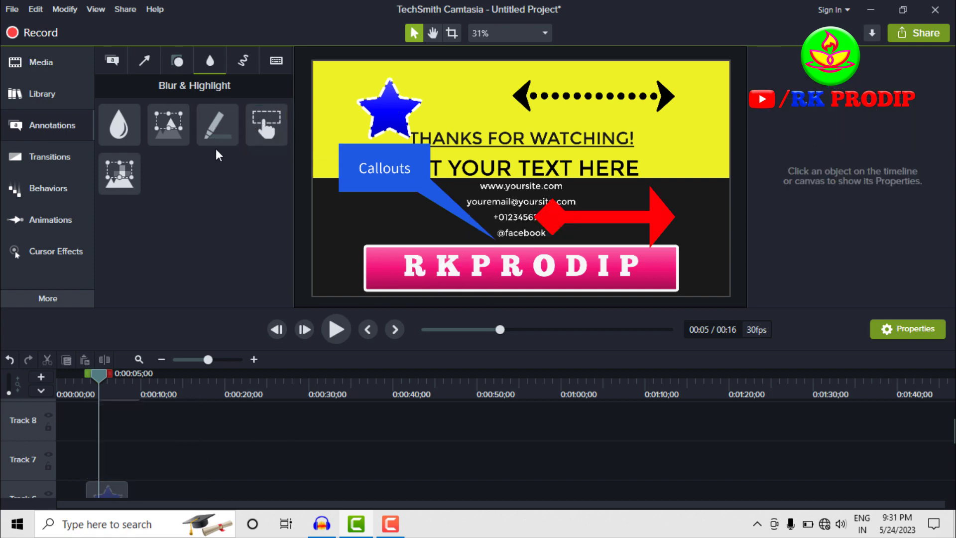
- Add a yellow Highlighter annotation above the star's track and stretch it across the whole pink RKPRODIP banner
mouse_move(218, 127)
left_mouse_down()
mouse_move(199, 290)
mouse_move(120, 441)
mouse_move(79, 458)
mouse_move(112, 456)
left_mouse_up()
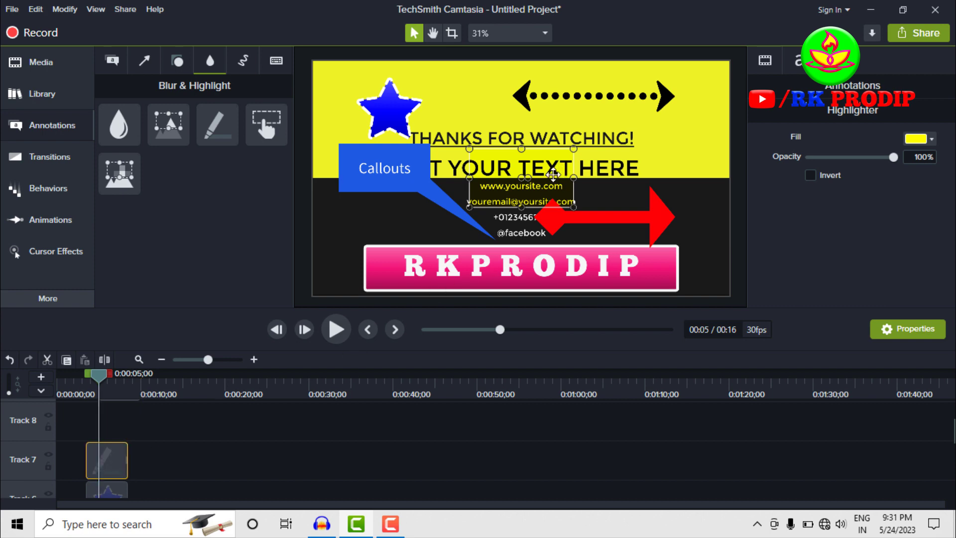
left_click_drag(553, 174, 686, 267)
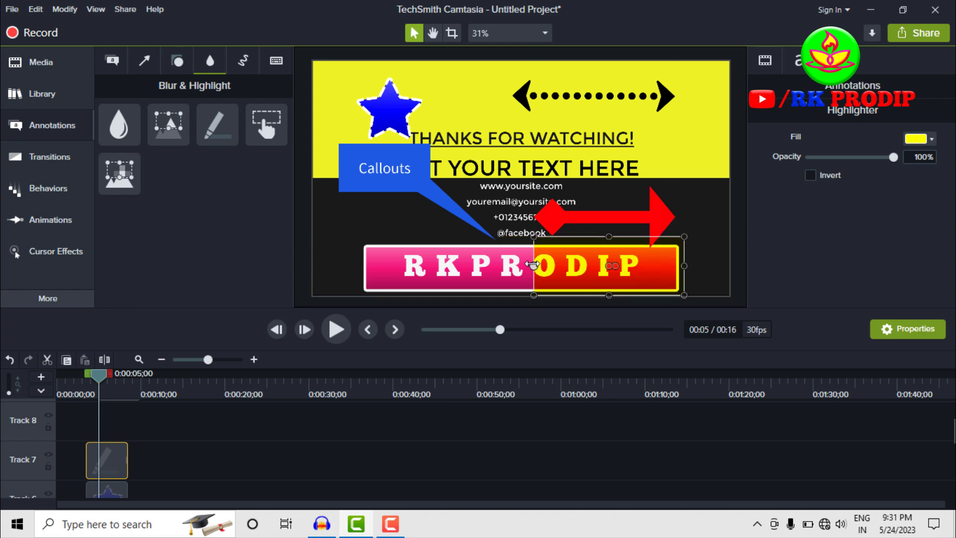
left_click_drag(533, 265, 343, 265)
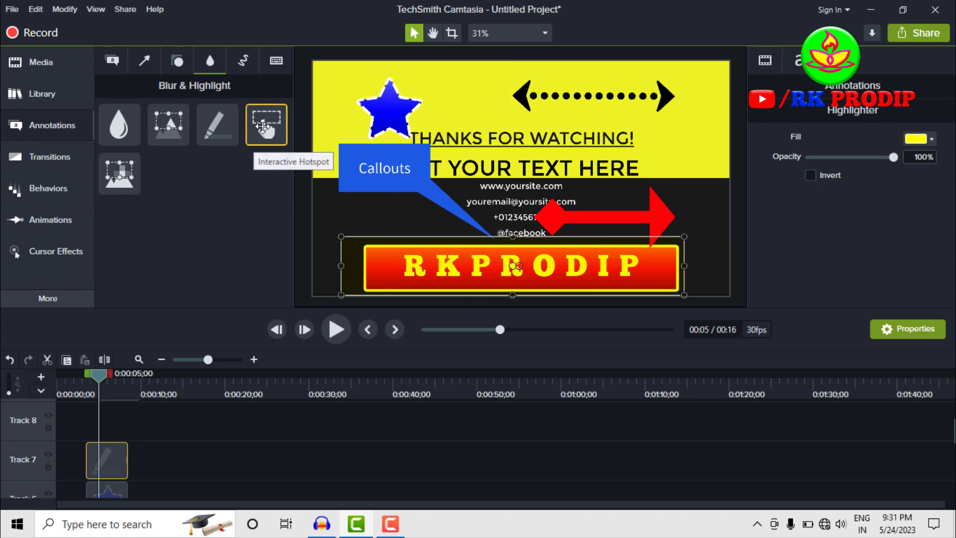
- Show the Sketch Motion annotations and delete the highlighter, the Callouts box and the red arrow from the timeline
left_click(243, 63)
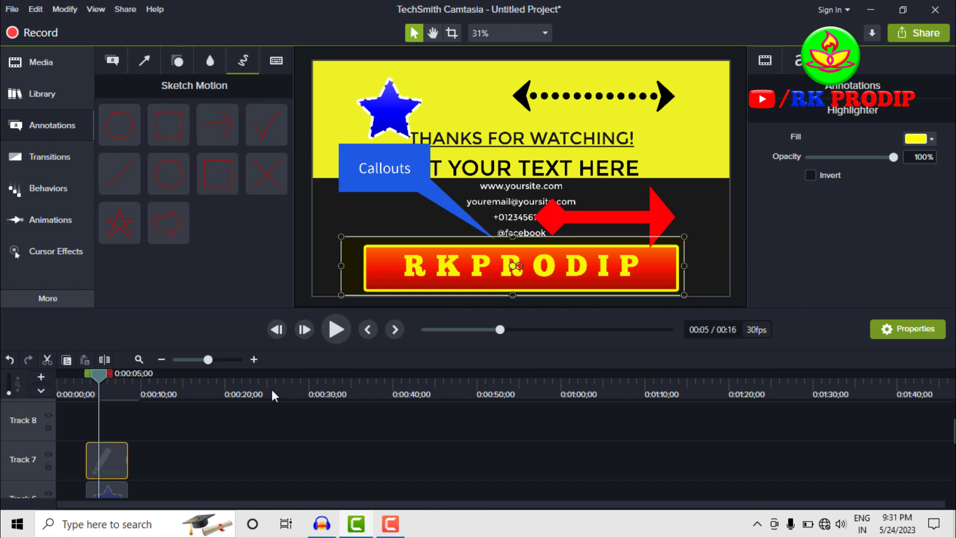
scroll(228, 408, "down", 3)
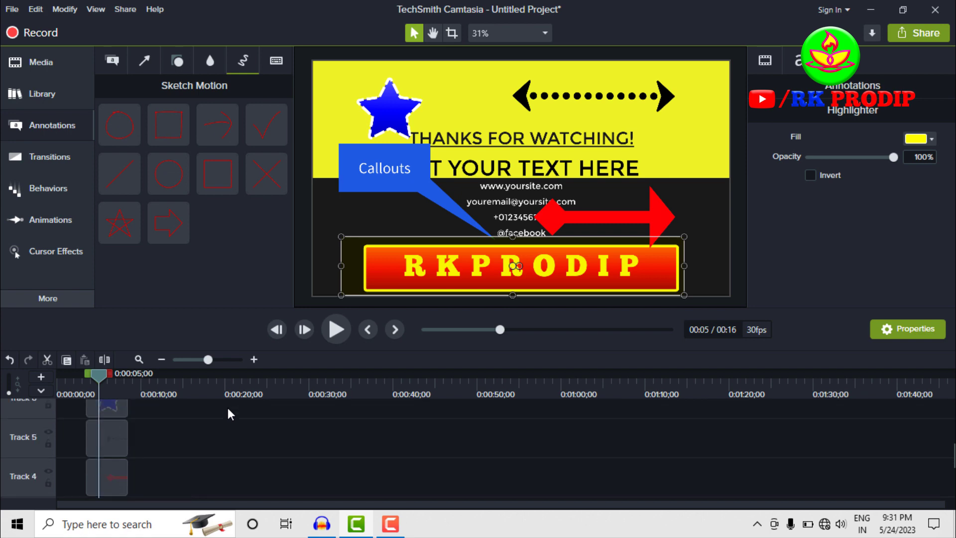
key("Delete")
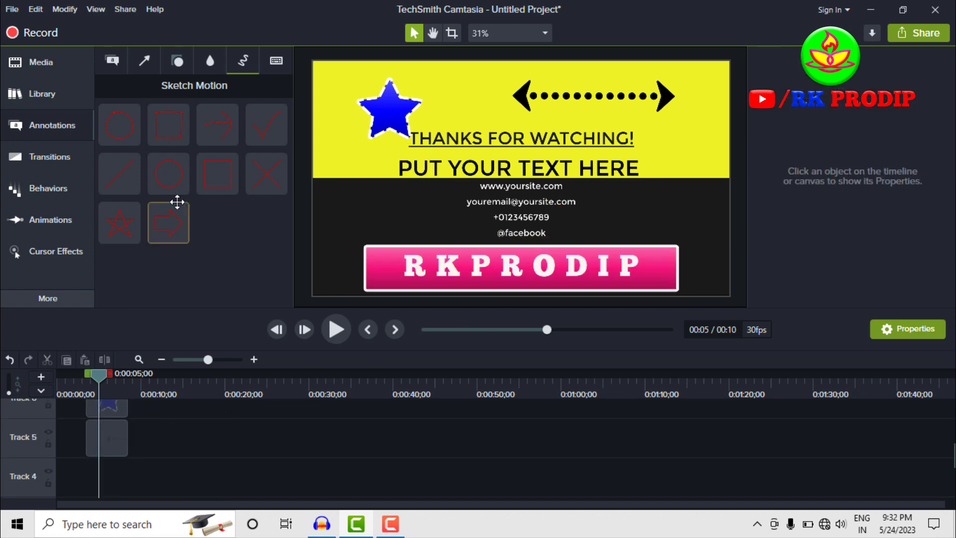
- Add a Sketch Motion circle near the blue star and shift the star and dotted arrow clips earlier and one track down
mouse_move(166, 173)
left_mouse_down()
mouse_move(341, 278)
mouse_move(405, 183)
mouse_move(401, 148)
left_mouse_up()
scroll(226, 438, "up", 2)
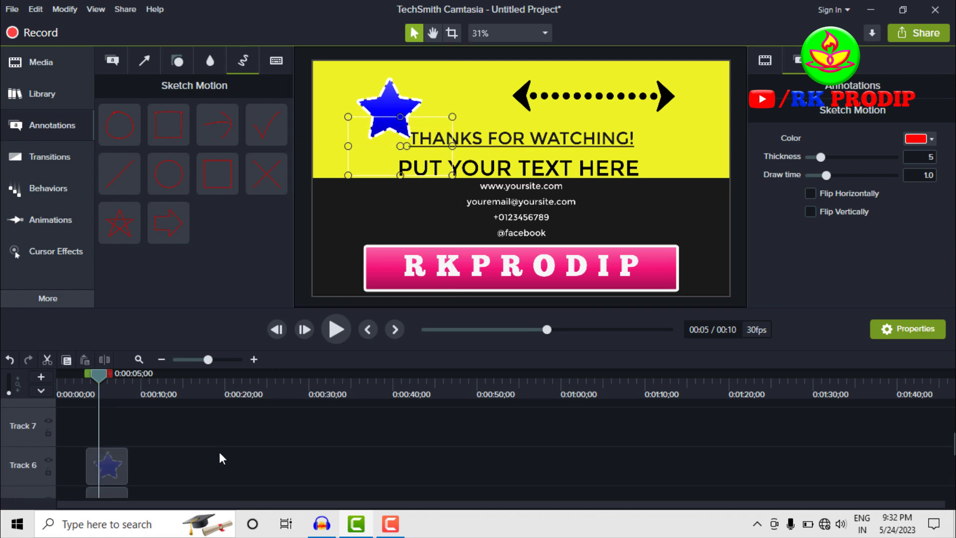
key("ctrl+z")
key("space")
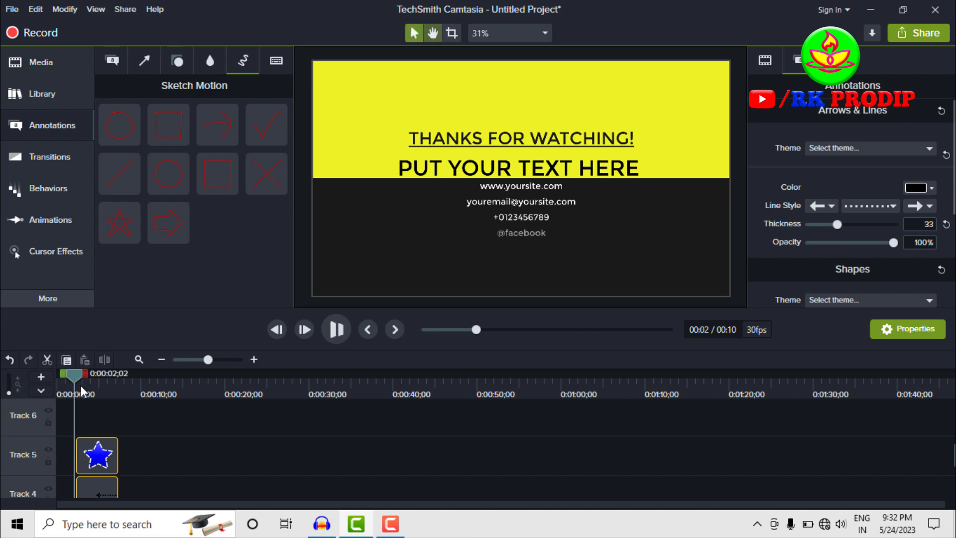
- Place the Sketch Motion circle on Track 6 above the star clip and play back its drawing animation
key("ctrl+y")
key("space")
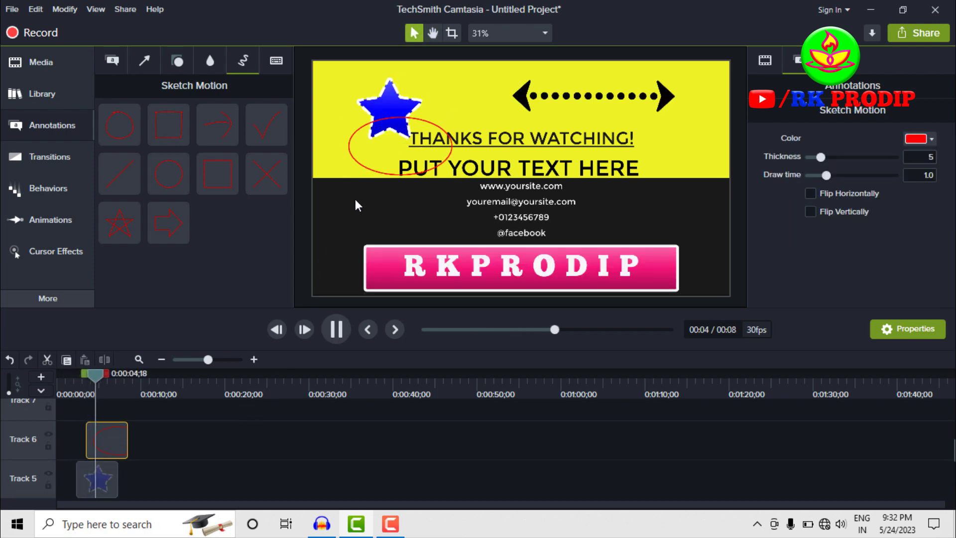
key("space")
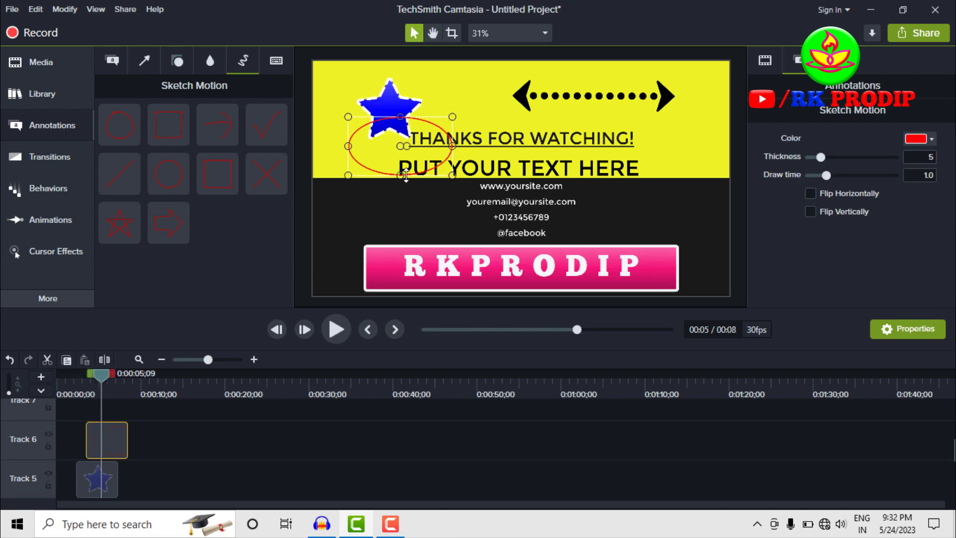
key("space")
key("space")
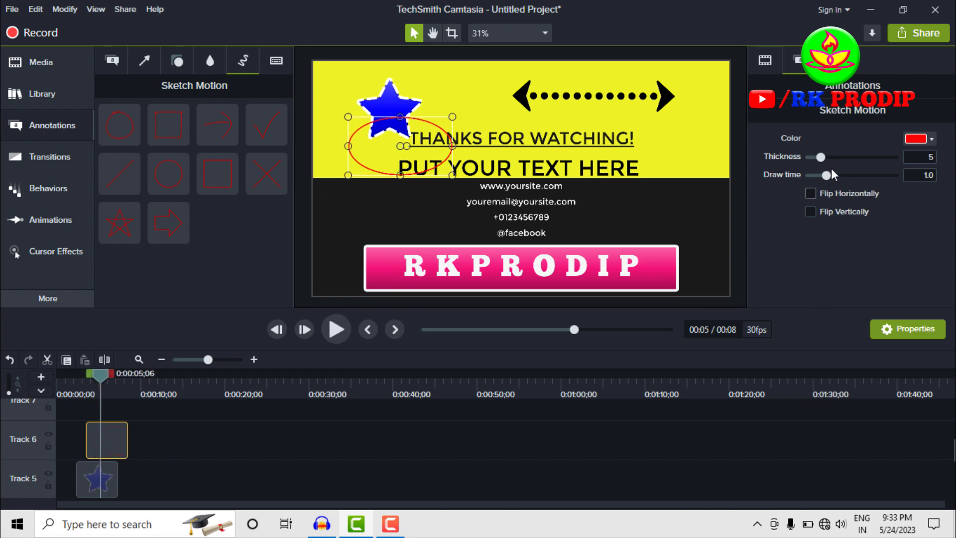
- Set the circle's thickness to 18 and draw time to 1.1, then resize and move it to surround the blue star
left_click_drag(821, 156, 901, 165)
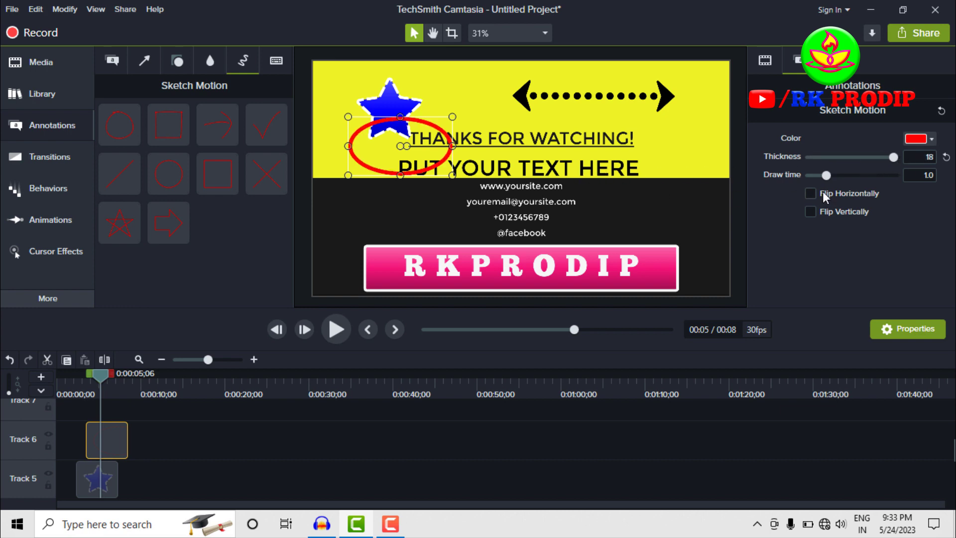
mouse_move(823, 174)
left_mouse_down()
mouse_move(799, 173)
mouse_move(826, 174)
left_mouse_up()
mouse_move(400, 175)
left_mouse_down()
mouse_move(401, 216)
mouse_move(402, 192)
left_mouse_up()
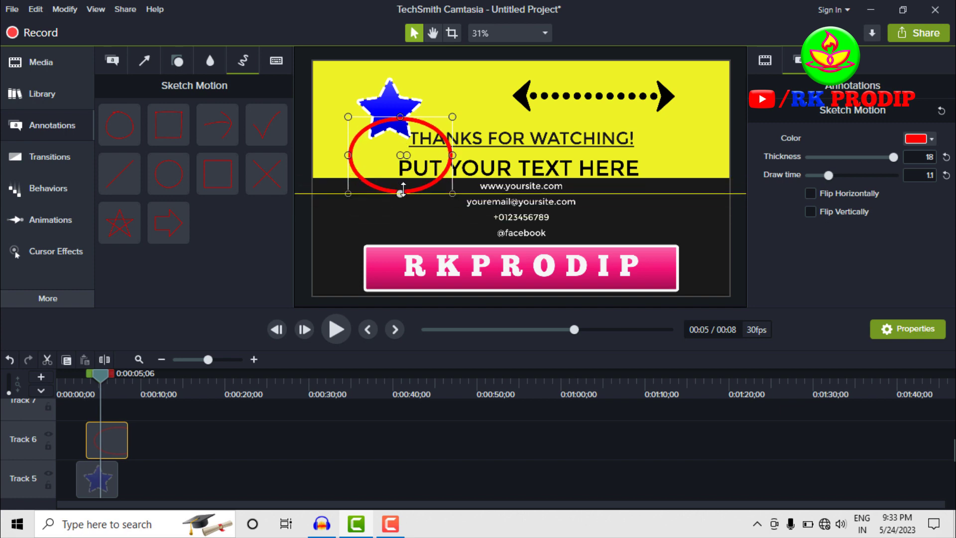
left_click_drag(411, 120, 395, 78)
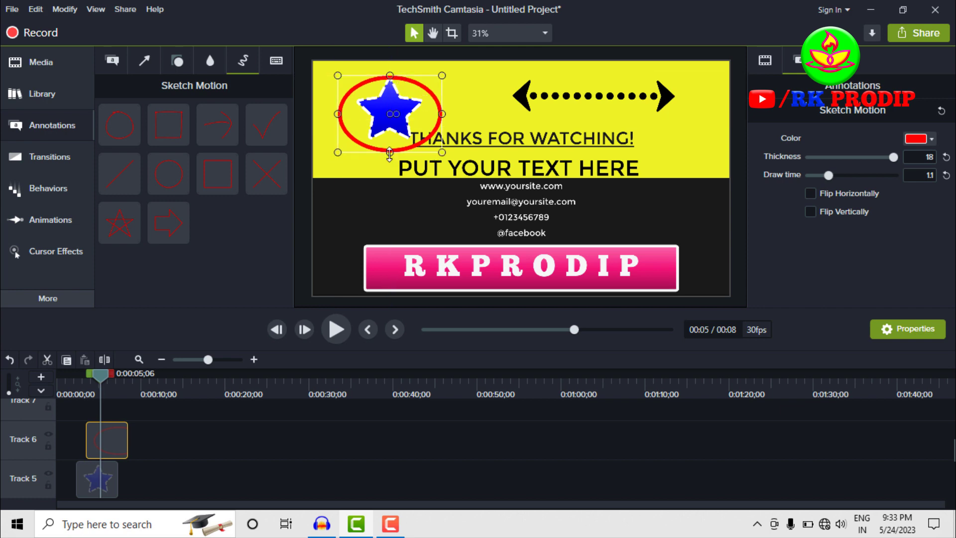
mouse_move(390, 153)
left_mouse_down()
mouse_move(390, 168)
mouse_move(409, 156)
mouse_move(403, 168)
left_mouse_up()
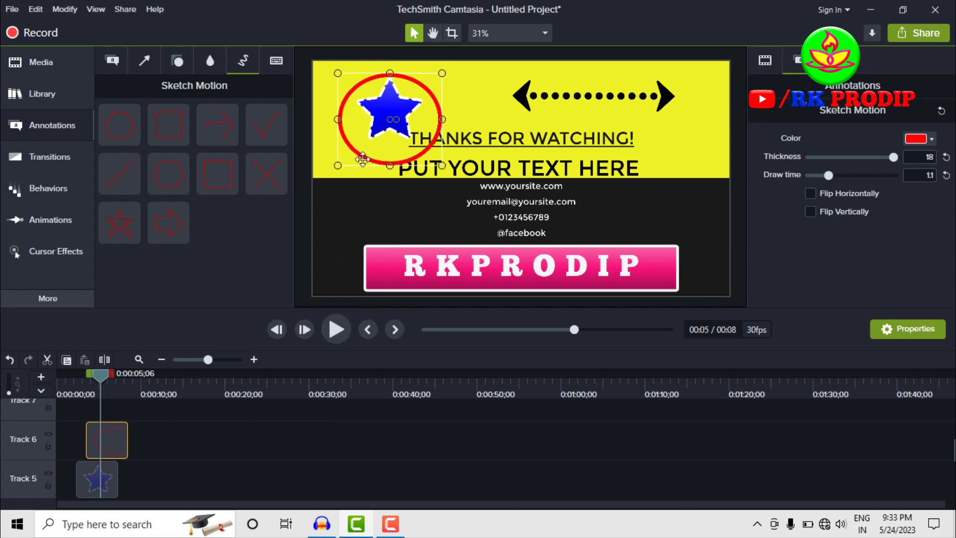
- Play the timeline from the beginning to preview the circle being drawn around the star
left_click_drag(95, 379, 50, 379)
left_click(336, 328)
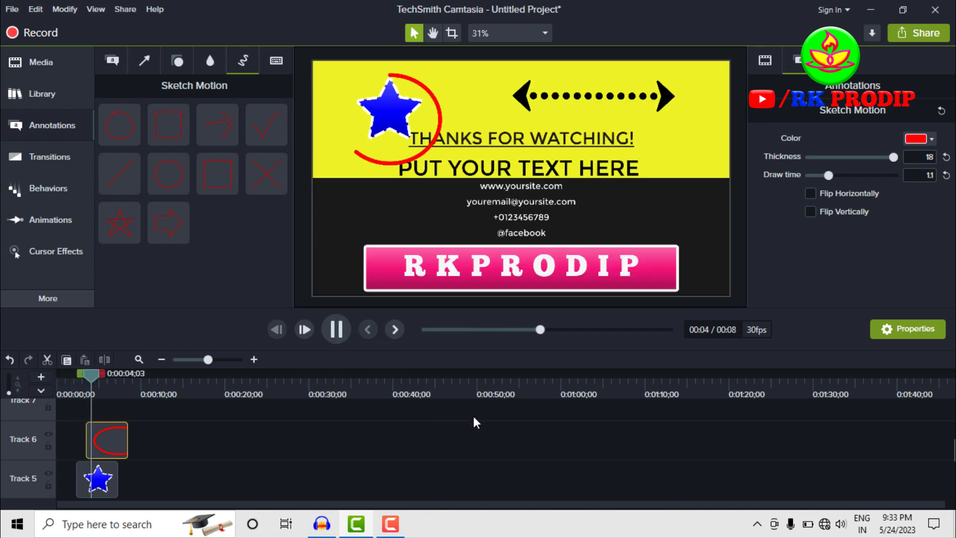
key("space")
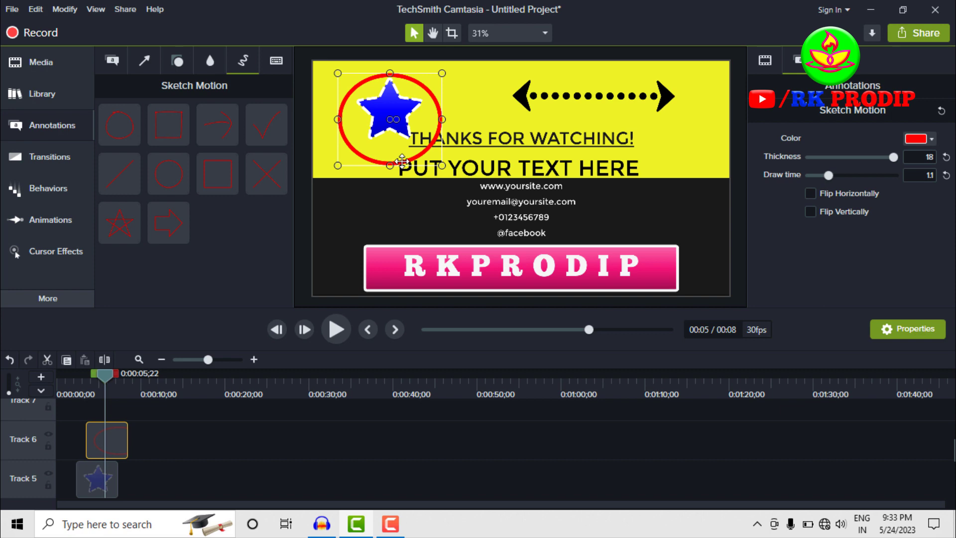
- Nudge the Sketch Motion circle upward to centre it on the blue star, and play back its drawing animation
left_click_drag(401, 160, 402, 154)
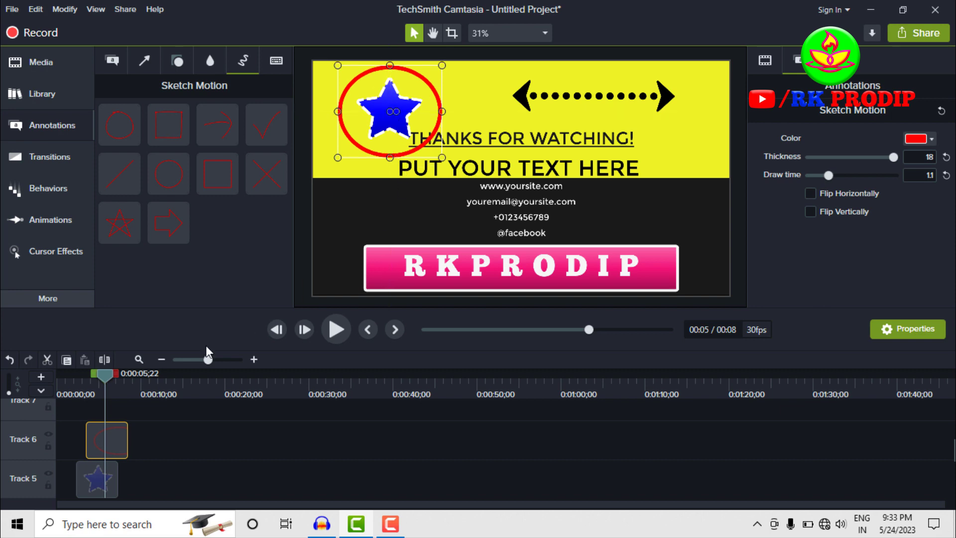
left_click(81, 384)
key("space")
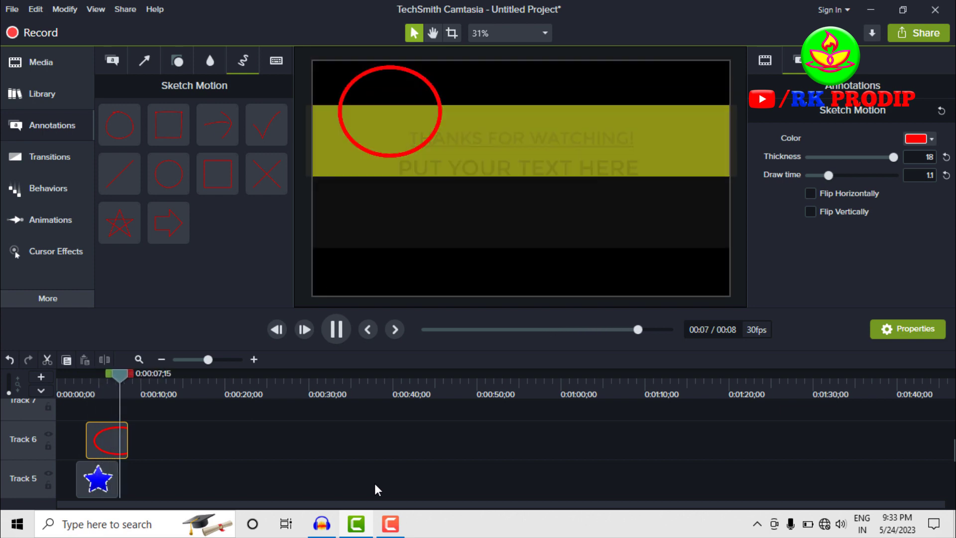
left_click(63, 376)
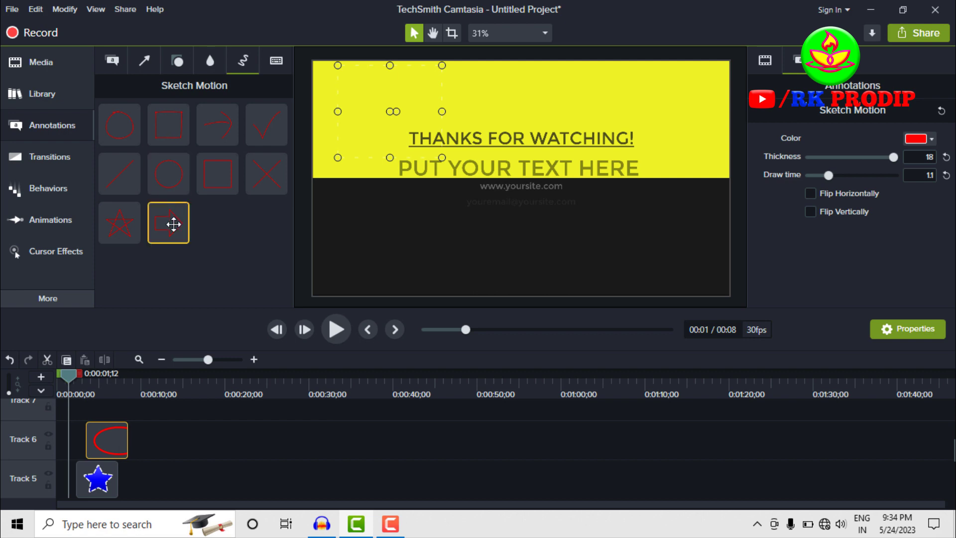
- Replace the Sketch Motion circle on Track 6 with a Sketch Motion check mark aligned with the star clip
mouse_move(259, 157)
left_mouse_down()
mouse_move(112, 414)
mouse_move(89, 412)
mouse_move(109, 438)
left_mouse_up()
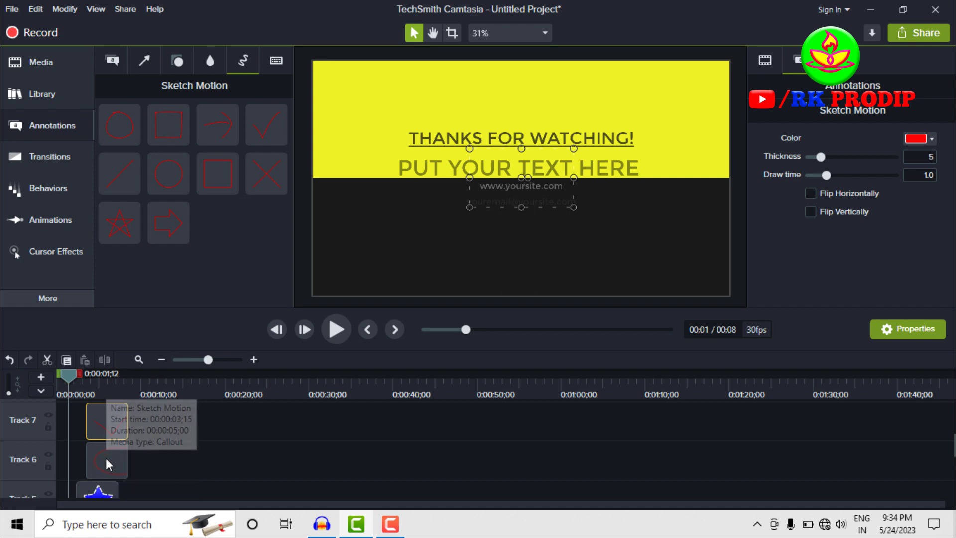
left_click(105, 459)
key("Delete")
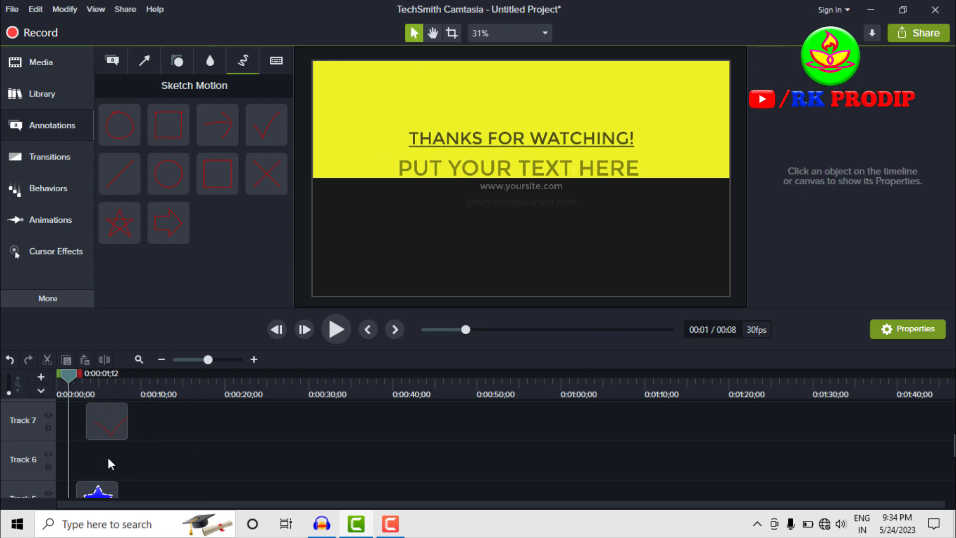
left_click_drag(107, 425, 107, 453)
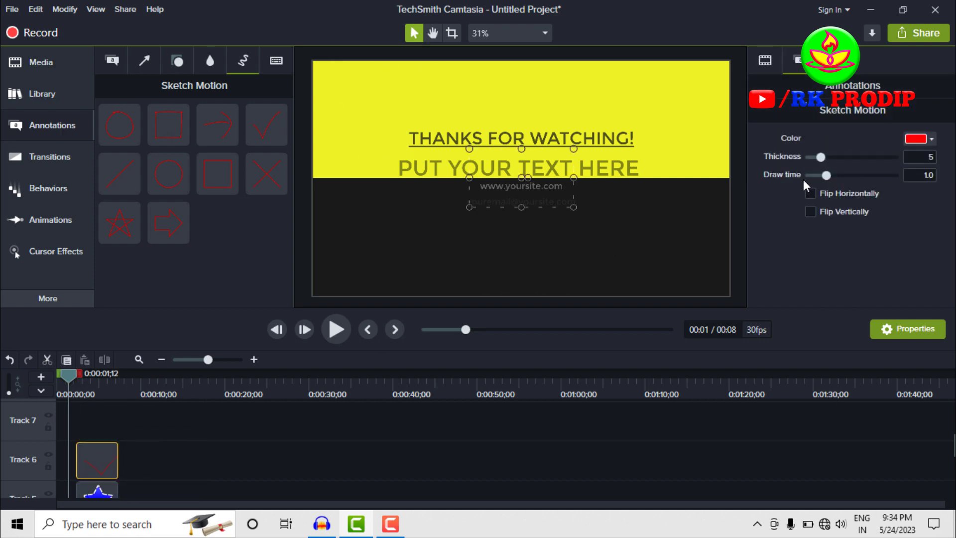
- Set the Sketch Motion check mark's thickness to 16 and play back its drawing animation
left_click_drag(821, 157, 883, 158)
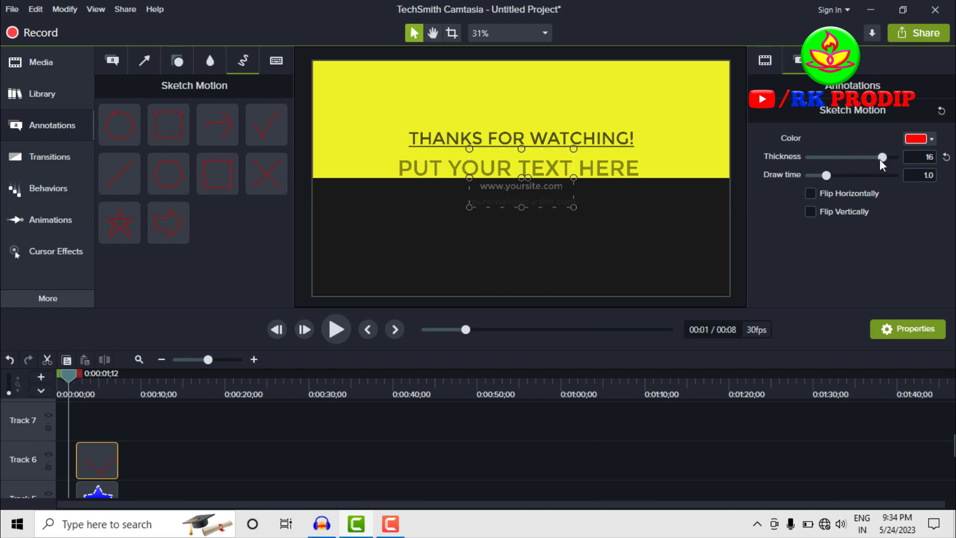
key("space")
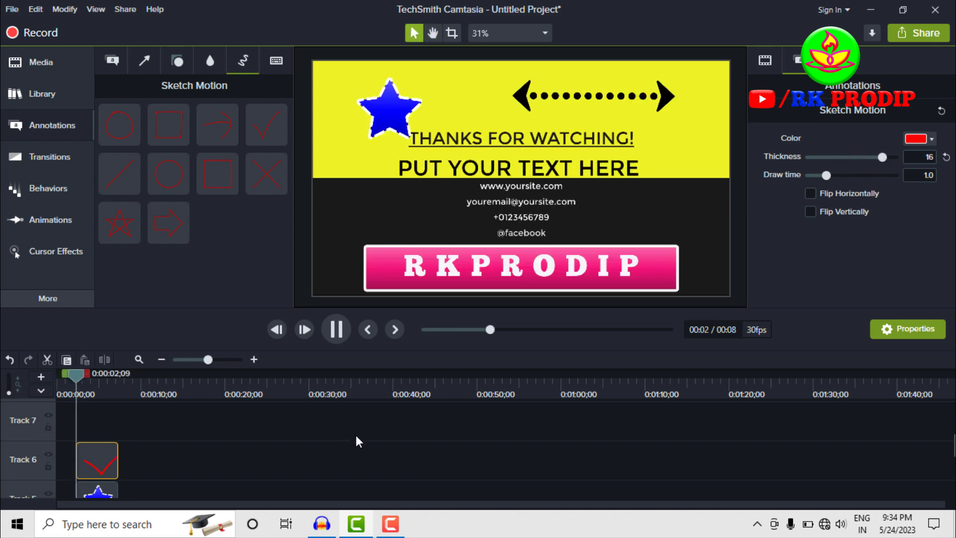
key("space")
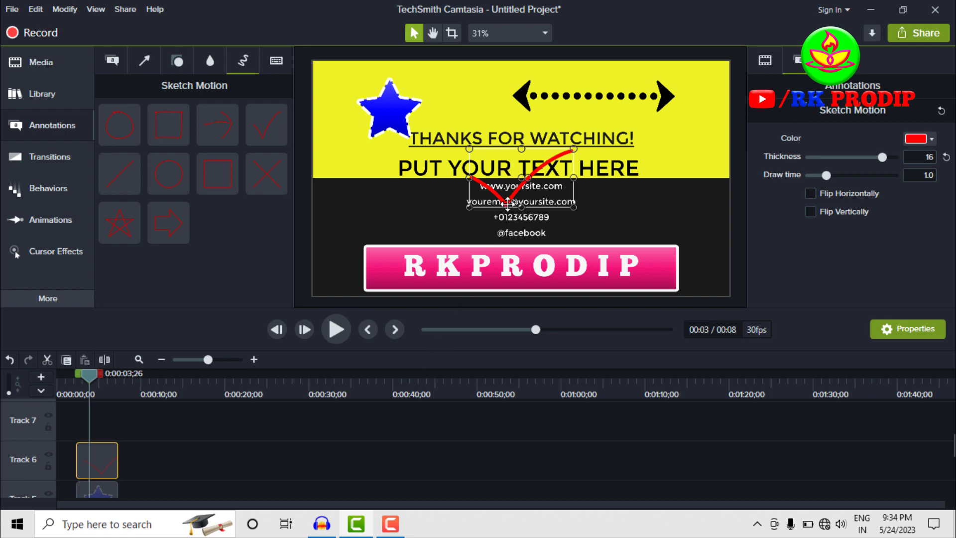
- Move the check mark down over the contact lines just above the pink RKPRODIP banner and replay its animation
left_click_drag(507, 203, 517, 246)
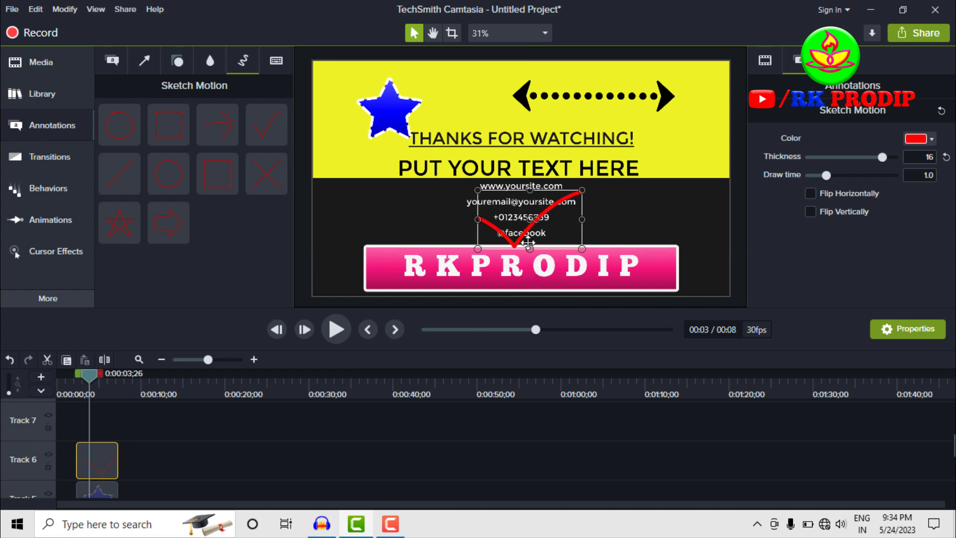
left_click(73, 378)
key("space")
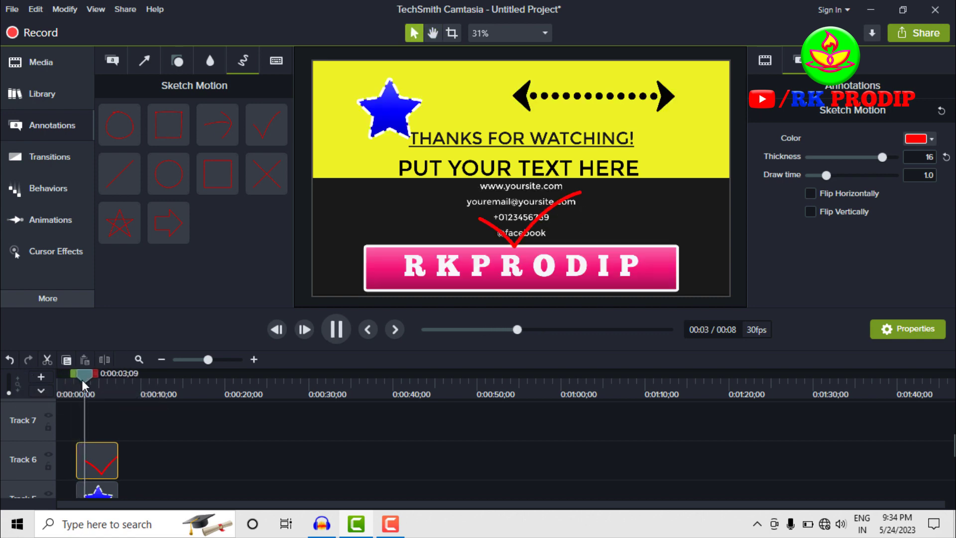
key("space")
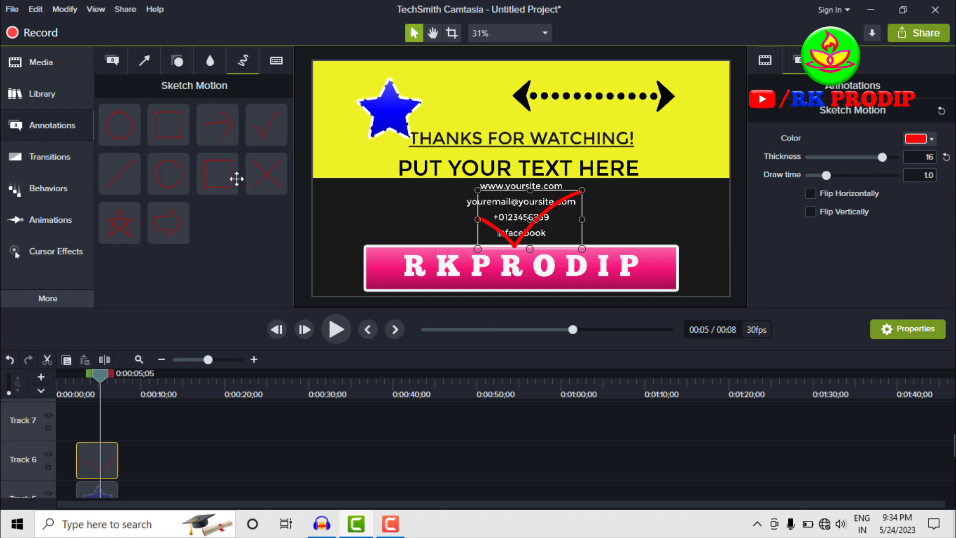
- Add a Sketch Motion X centred over the RKPRODIP banner with thickness 18 and play back its animation
mouse_move(263, 173)
left_mouse_down()
mouse_move(443, 220)
mouse_move(509, 276)
left_mouse_up()
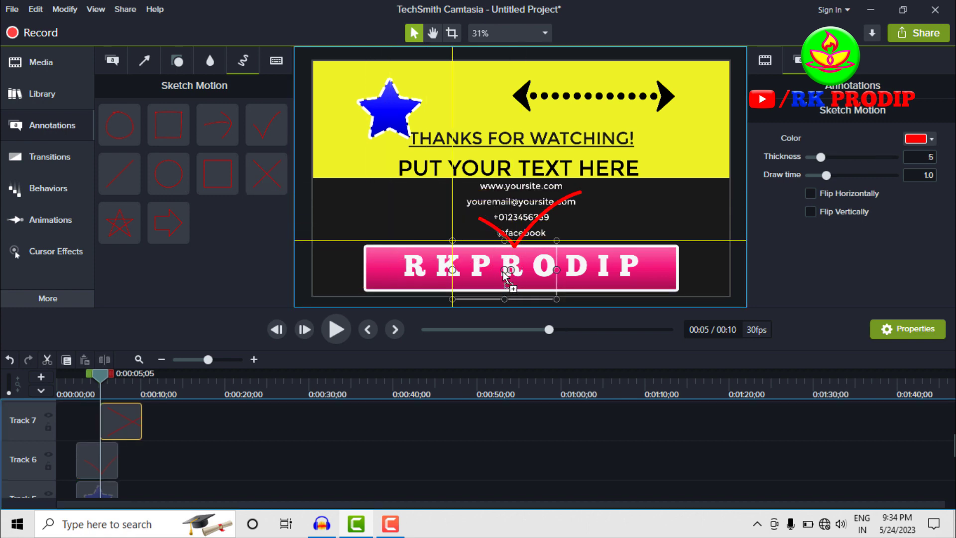
key("space")
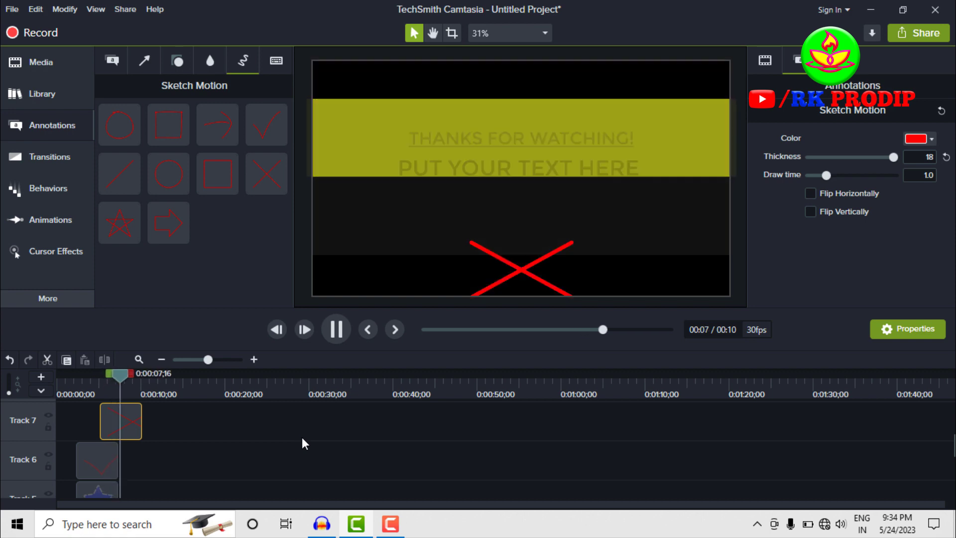
key("space")
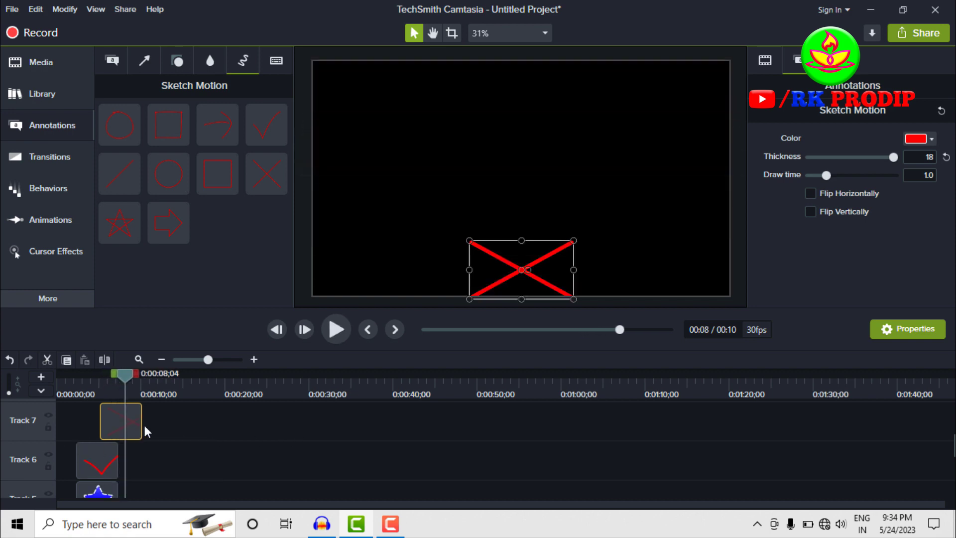
- Shorten the Sketch Motion X clip on Track 7 to end with the check mark clip below, and replay the animation
left_click_drag(141, 421, 139, 420)
left_click(117, 387)
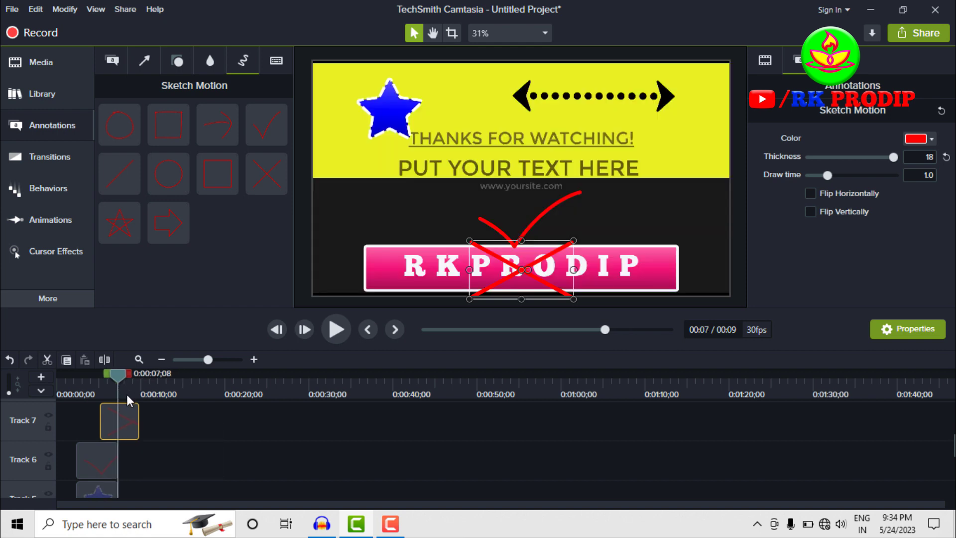
key("space")
key("space")
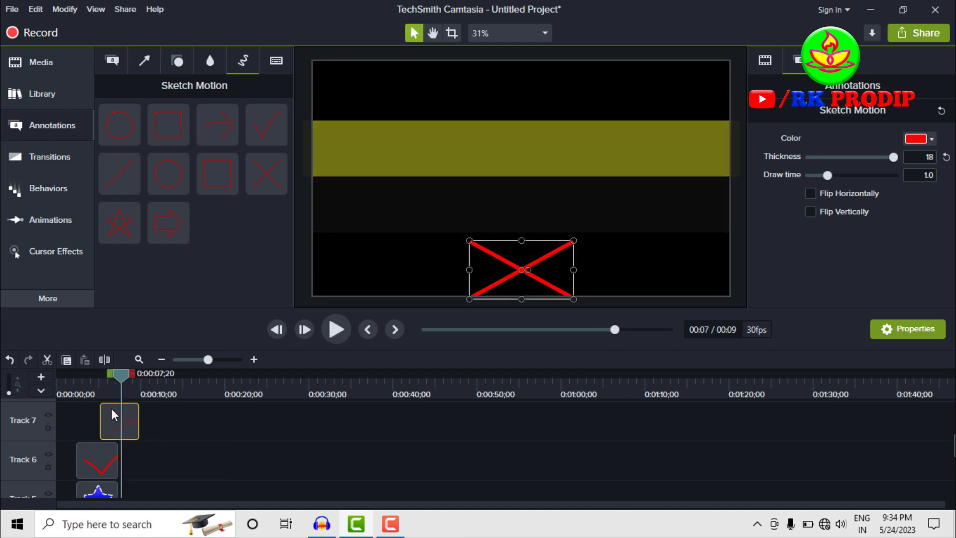
left_click_drag(139, 415, 117, 416)
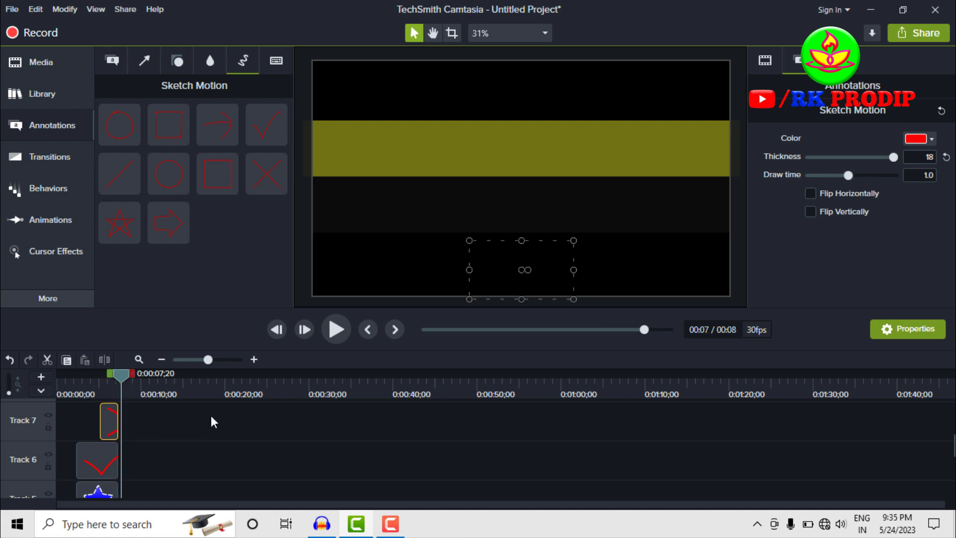
left_click(94, 382)
key("space")
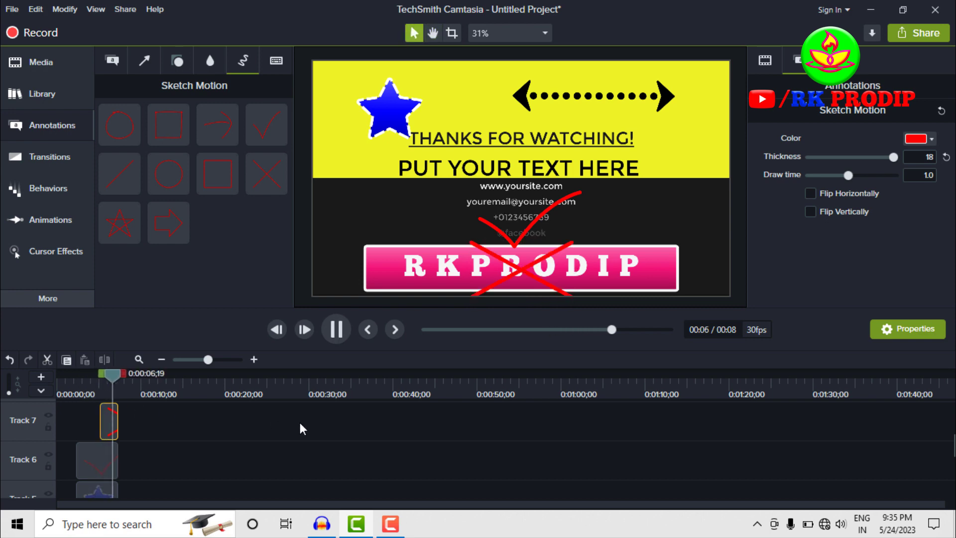
key("space")
key("space")
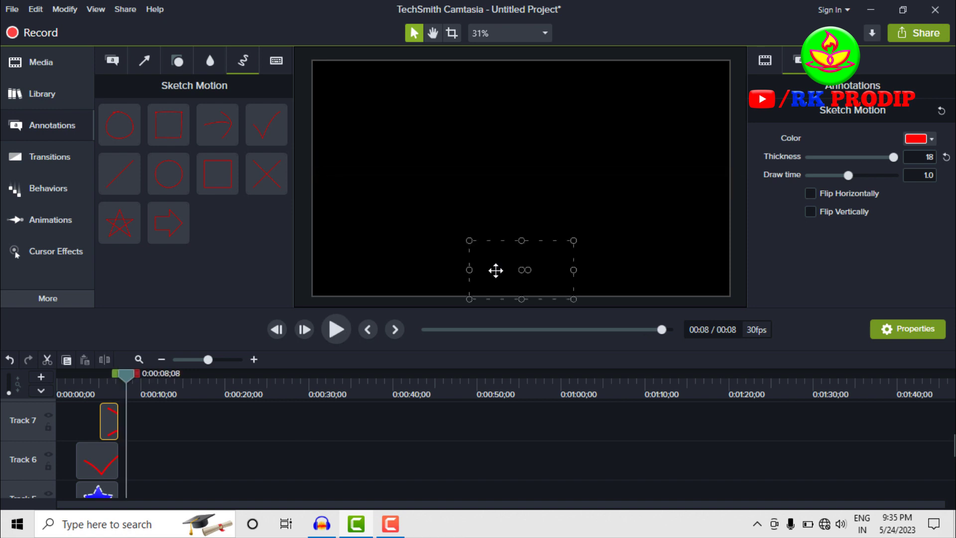
- Bring up the keystroke callouts and delete the Sketch Motion X, the check mark and the pink RKPRODIP banner
left_click(275, 61)
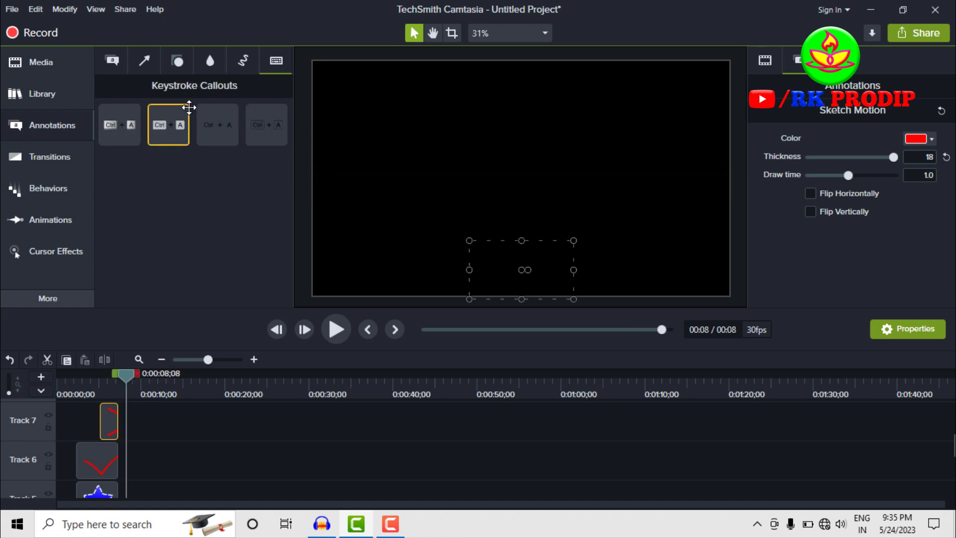
left_click(89, 381)
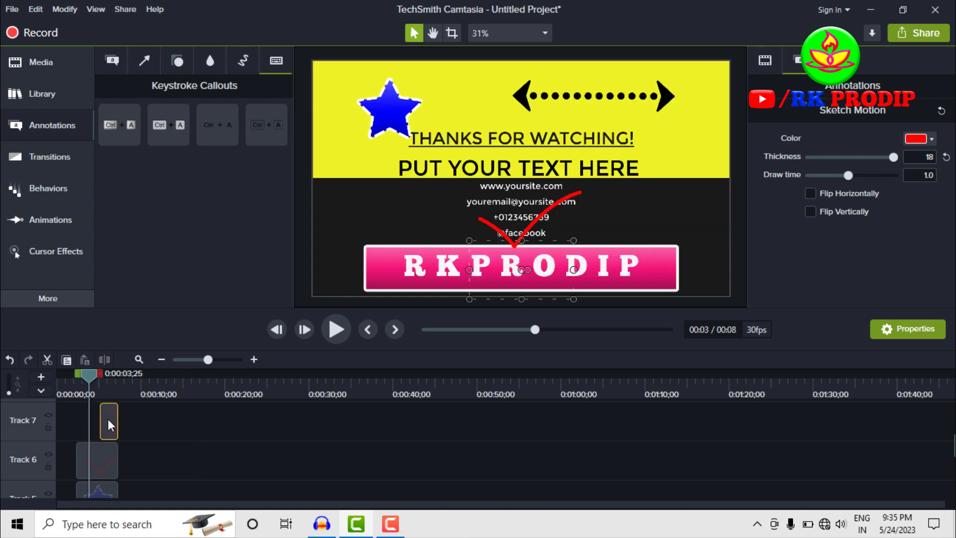
left_click(117, 443)
left_click(104, 460)
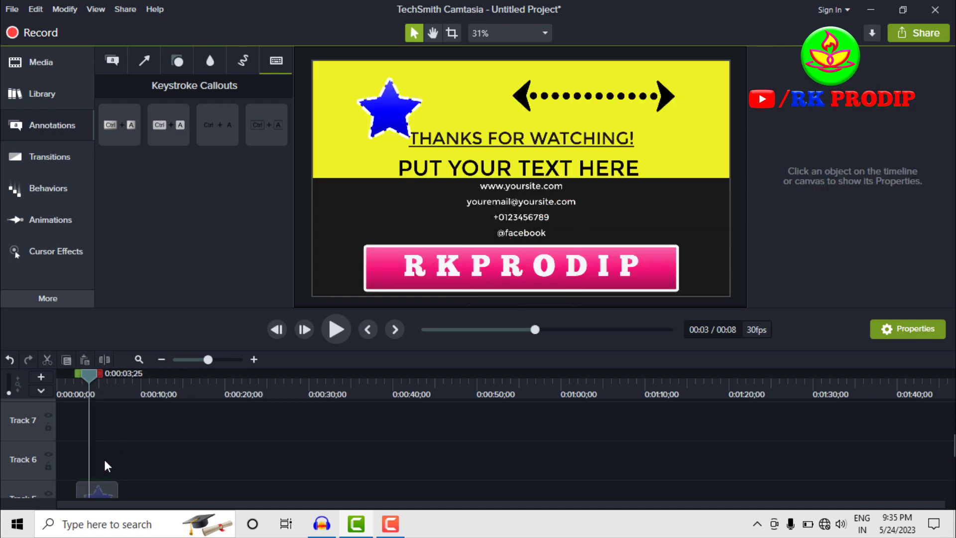
left_click(408, 270)
key("Delete")
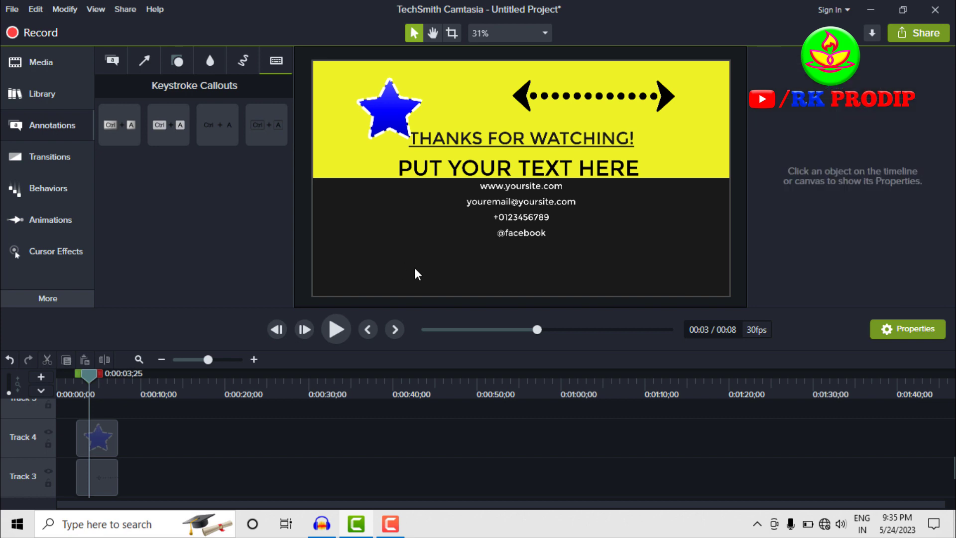
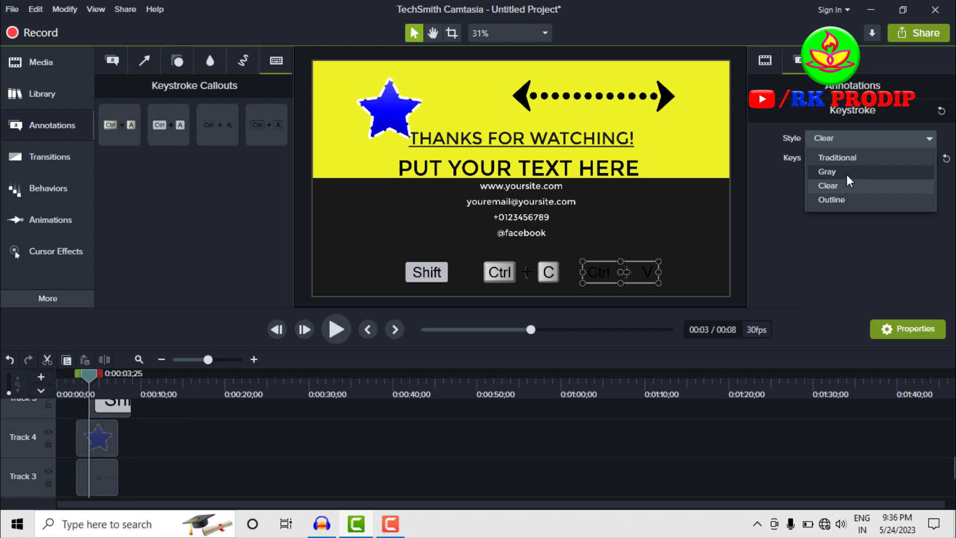
- Try the Outline style on the Ctrl+V keystroke callout and set its style to Traditional
left_click(862, 139)
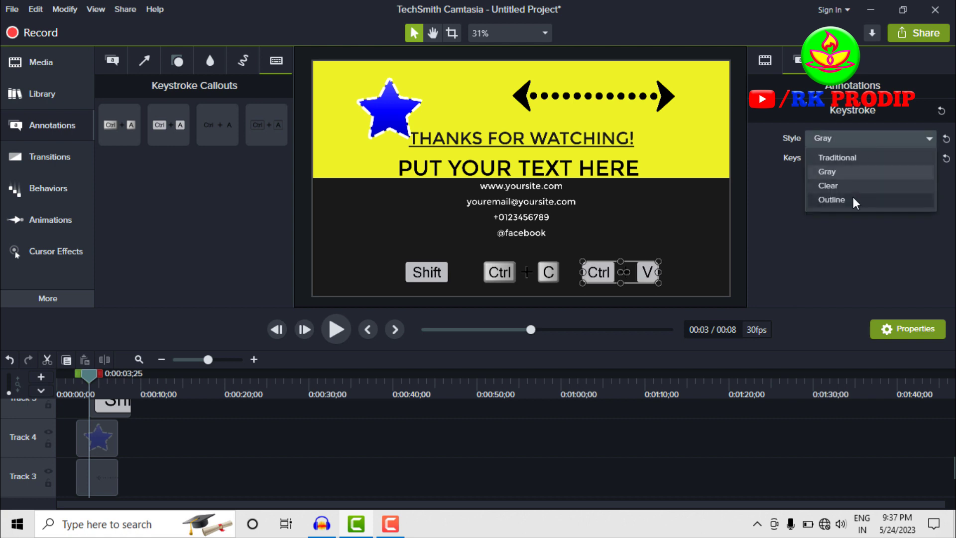
left_click(853, 197)
left_click(873, 135)
left_click(863, 157)
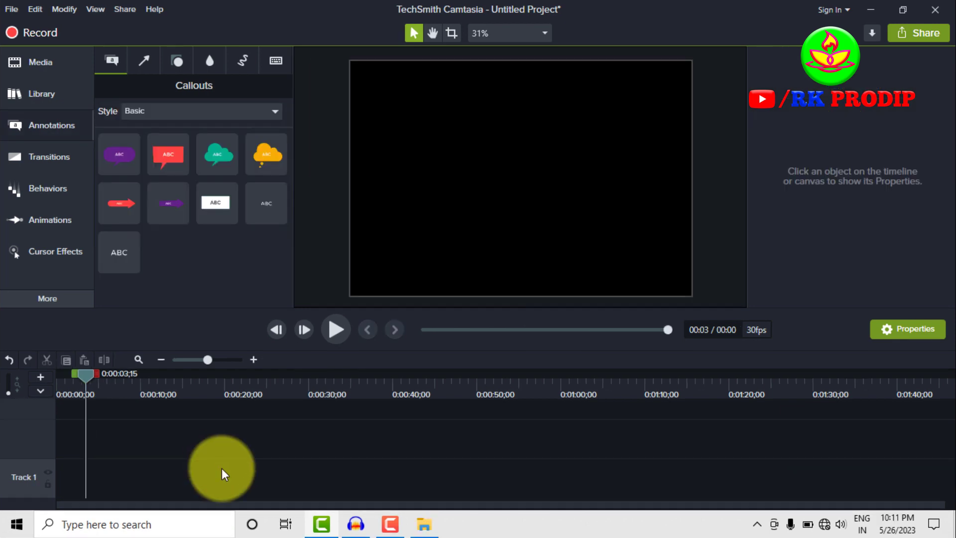
- Open the transitions collection and examine its type categories and the available transition effects
left_click(49, 157)
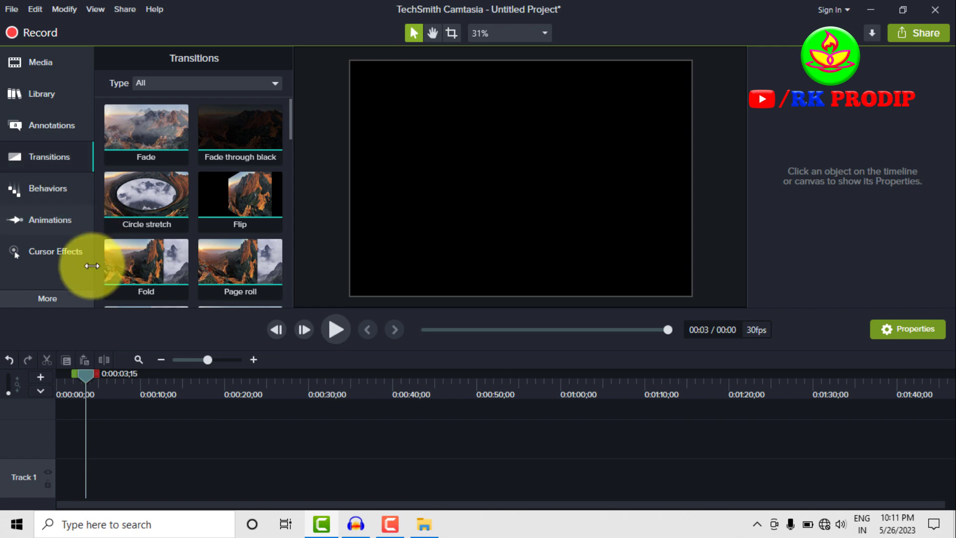
left_click(175, 82)
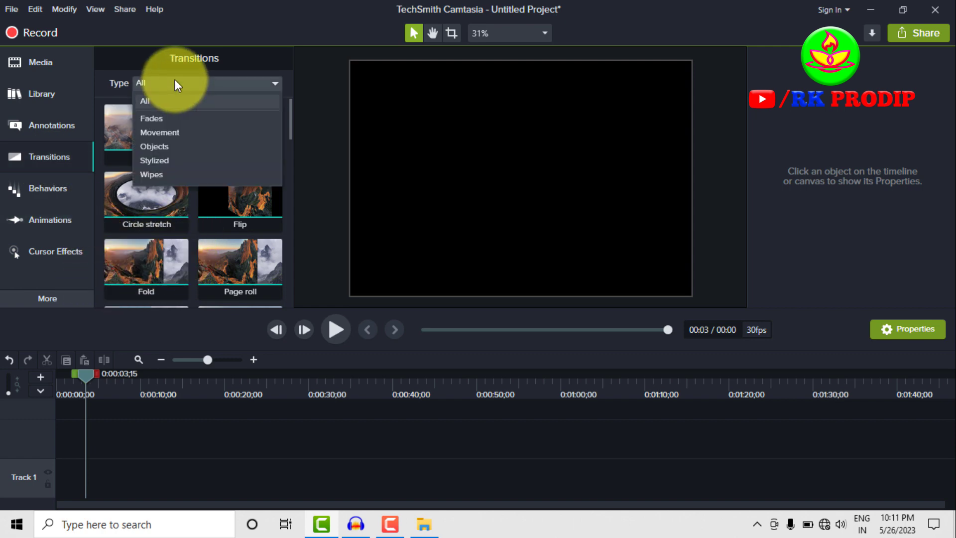
left_click(175, 80)
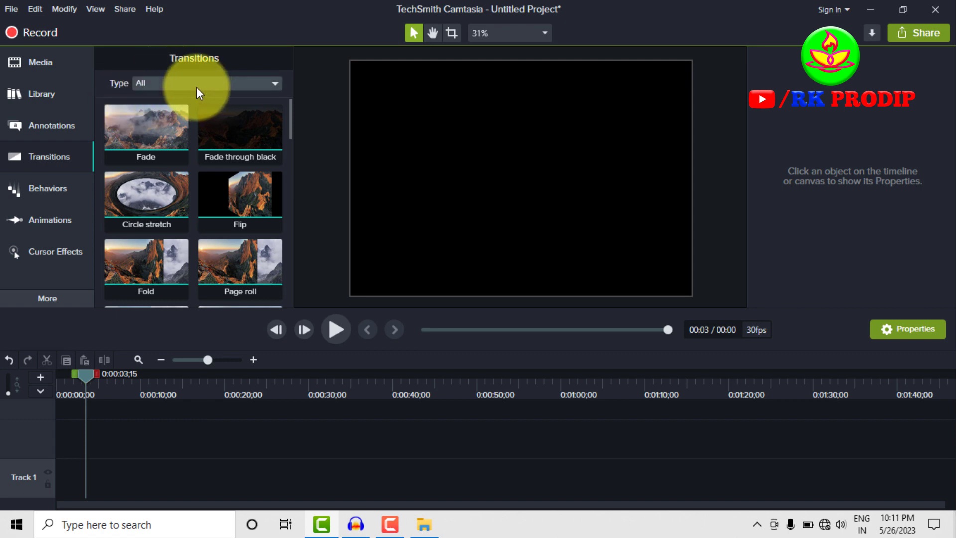
scroll(185, 183, "down", 6)
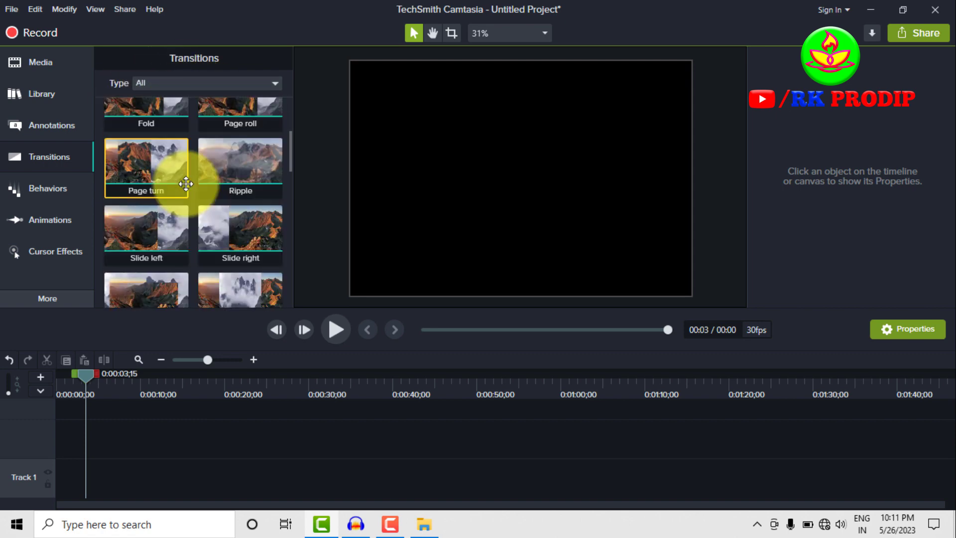
scroll(186, 185, "down", 8)
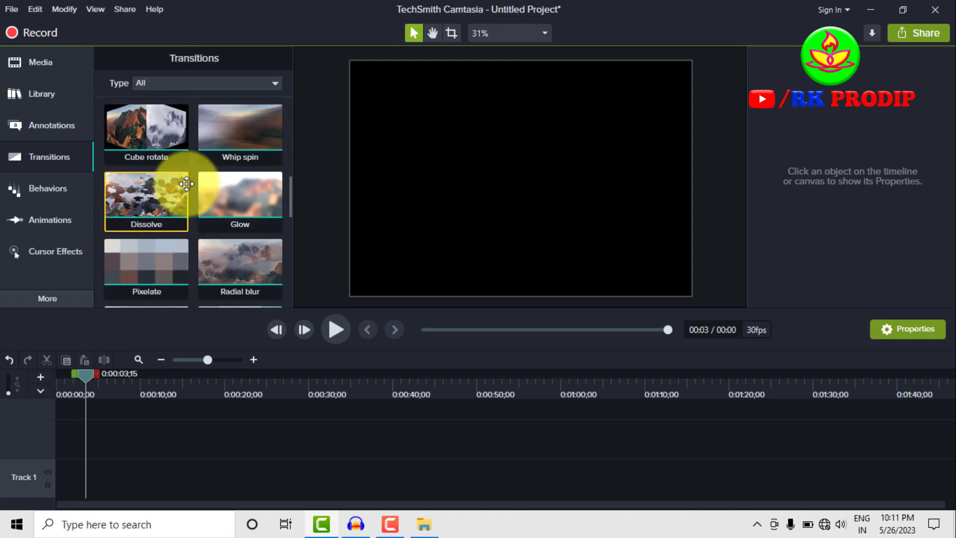
scroll(187, 185, "down", 2)
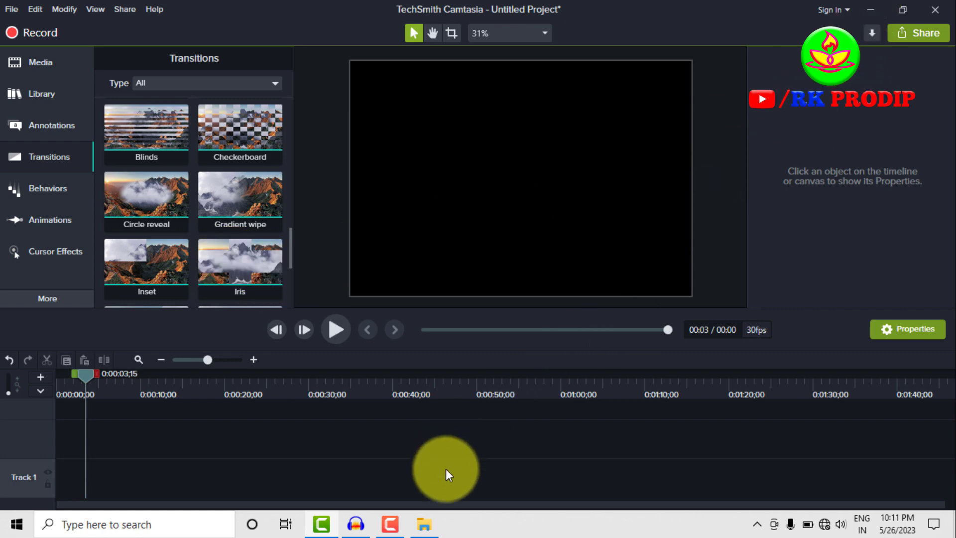
- Switch to File Explorer and add all six pictures from New folder (3) to Track 1, starting at about 13 seconds
left_click(422, 527)
left_click_drag(642, 230, 139, 179)
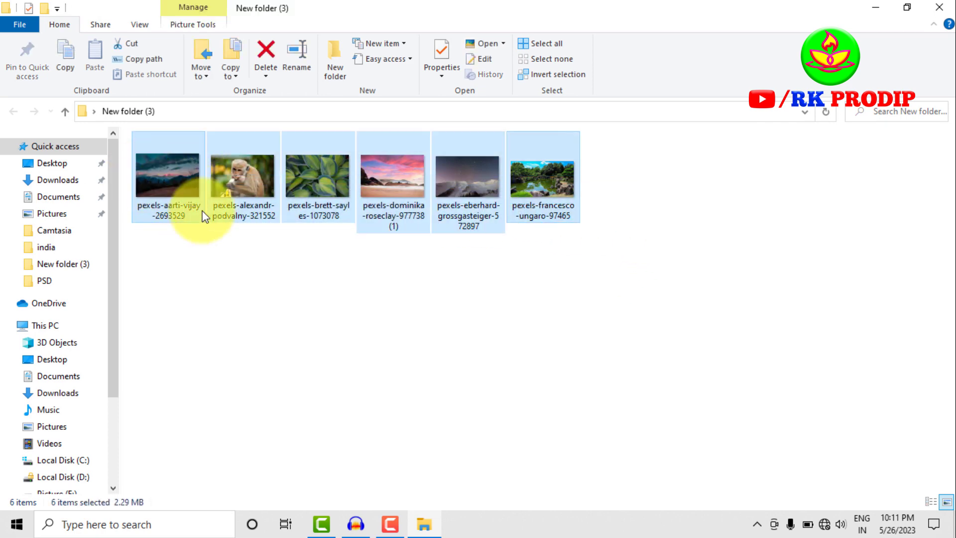
left_click_drag(314, 194, 169, 477)
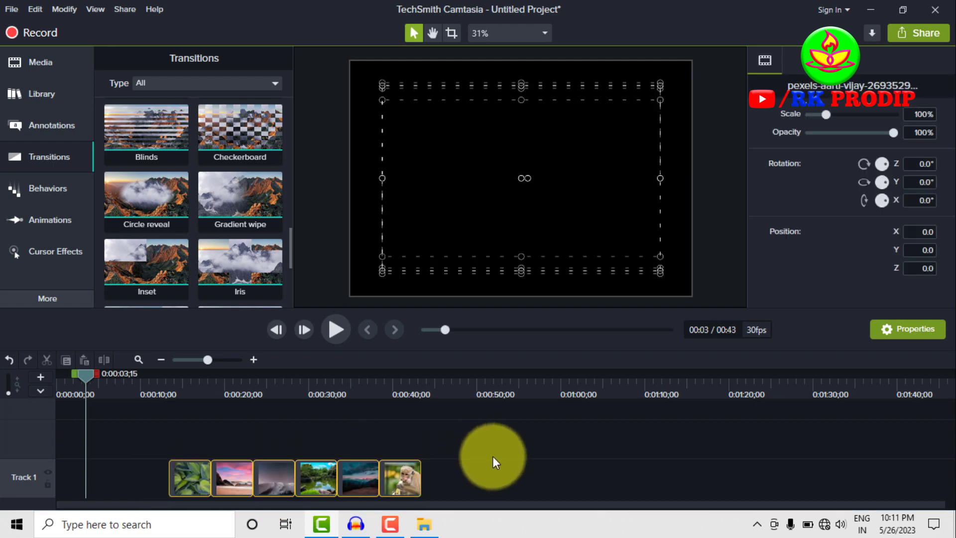
- Move all six picture clips together to the very start of Track 1
left_click(482, 469)
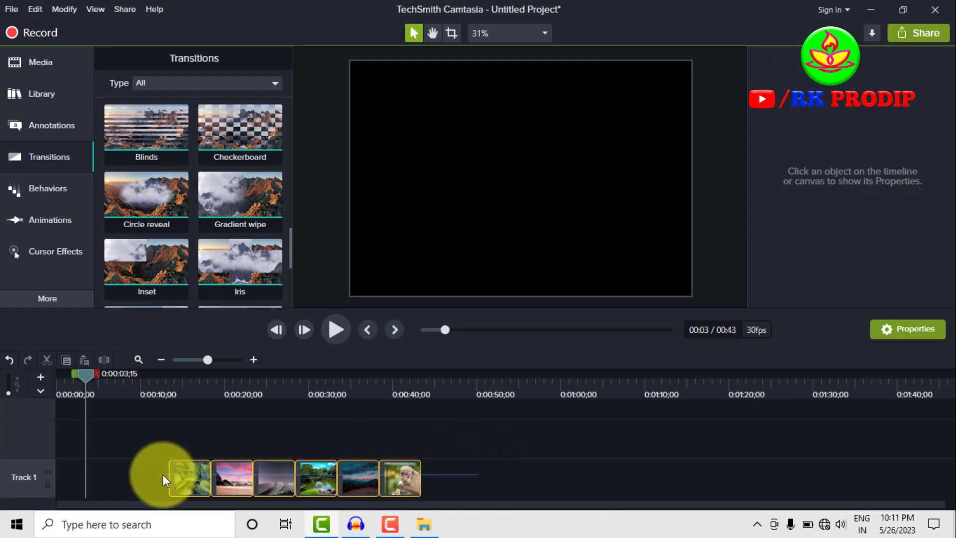
left_click(316, 479)
left_click_drag(320, 481, 174, 483)
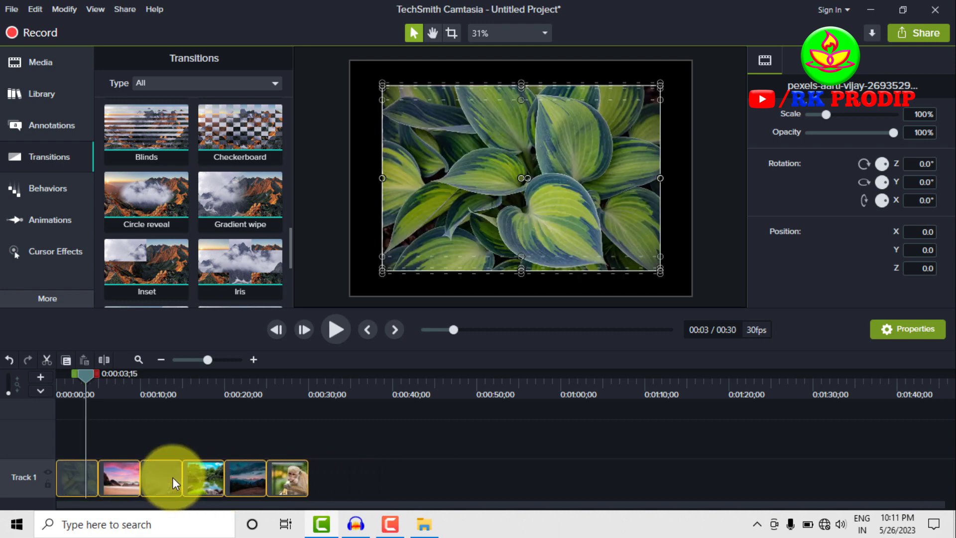
- Enlarge the green leaf picture, the first clip on Track 1, to 126.6% scale so it fills the canvas
left_click(74, 382)
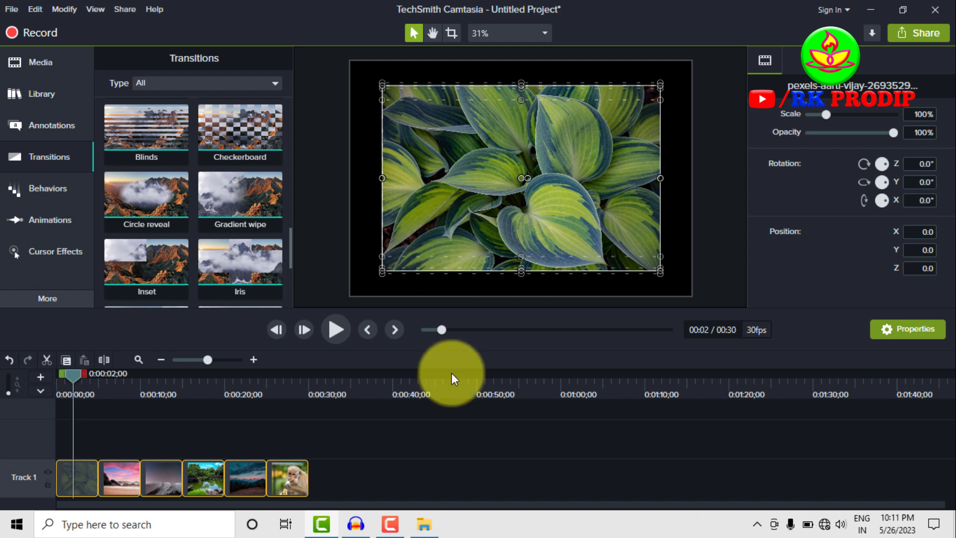
left_click(446, 466)
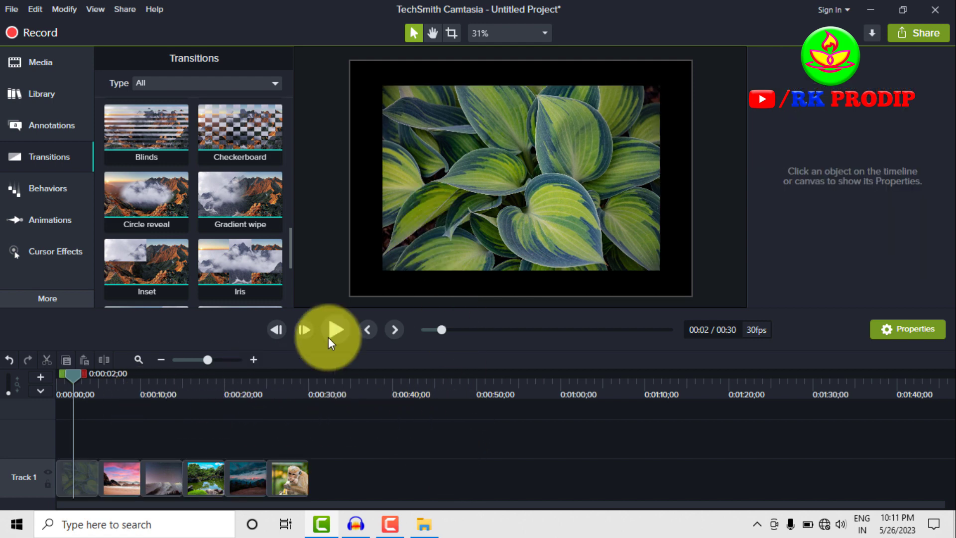
left_click(461, 199)
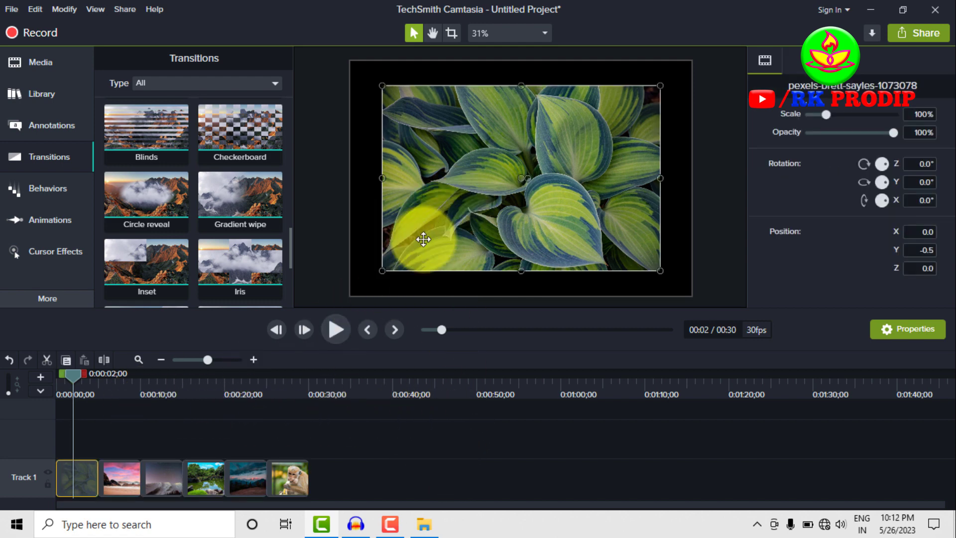
left_click_drag(382, 272, 351, 292)
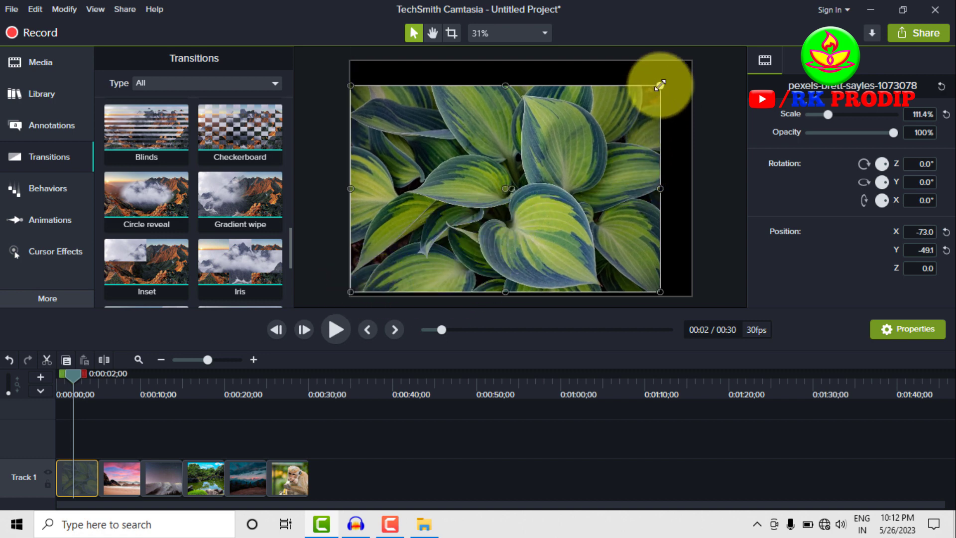
left_click_drag(658, 86, 697, 61)
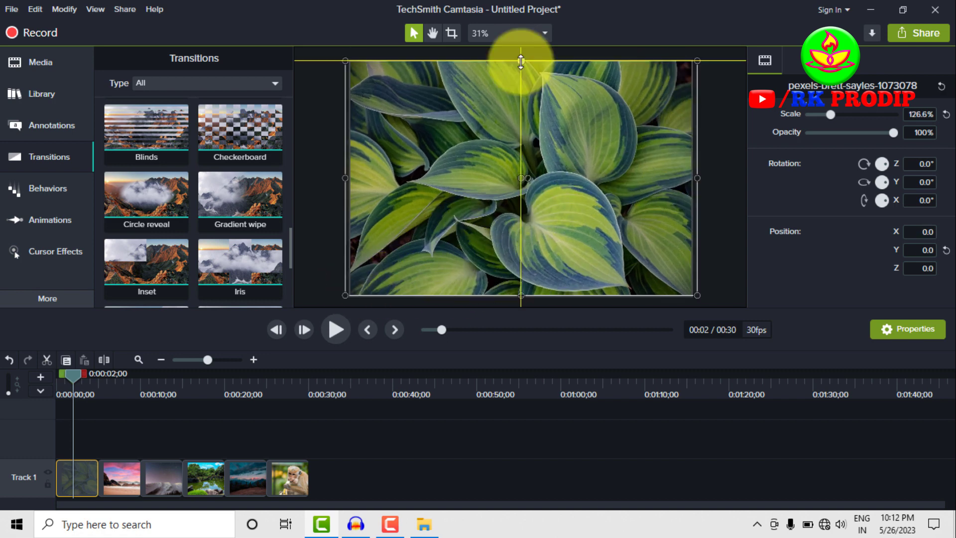
- Enlarge the pink-sky beach picture, the second clip, to 126.6% scale so it fills the canvas
left_click(113, 385)
left_click(502, 235)
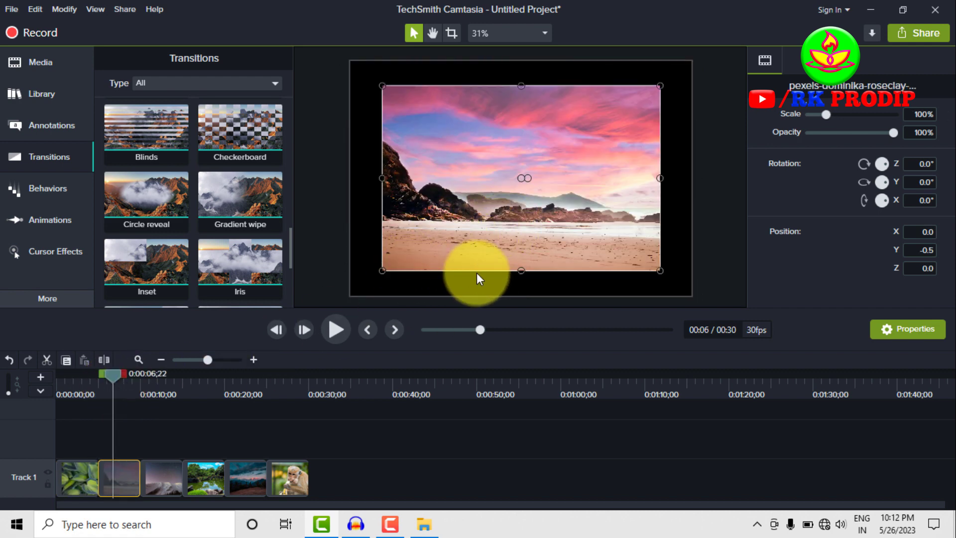
left_click_drag(521, 271, 521, 292)
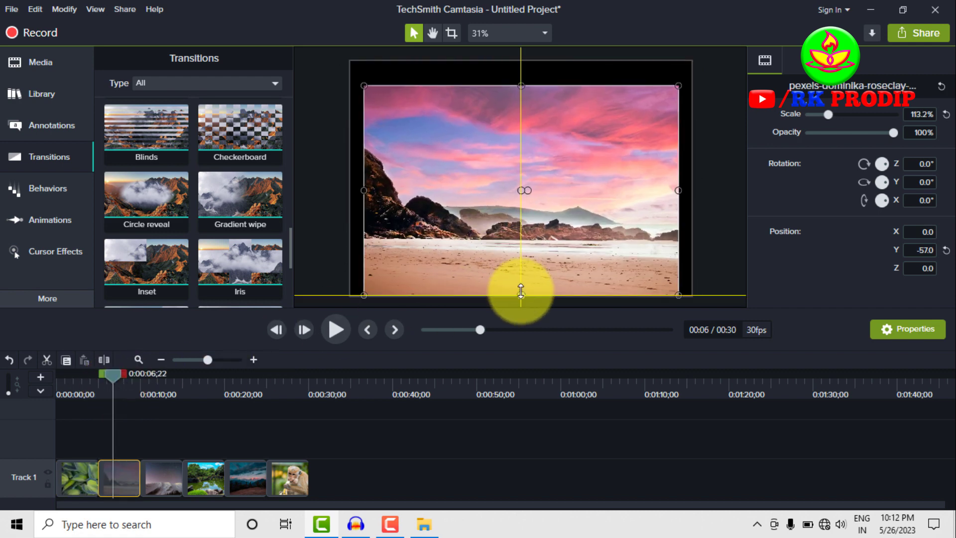
left_click_drag(519, 85, 519, 60)
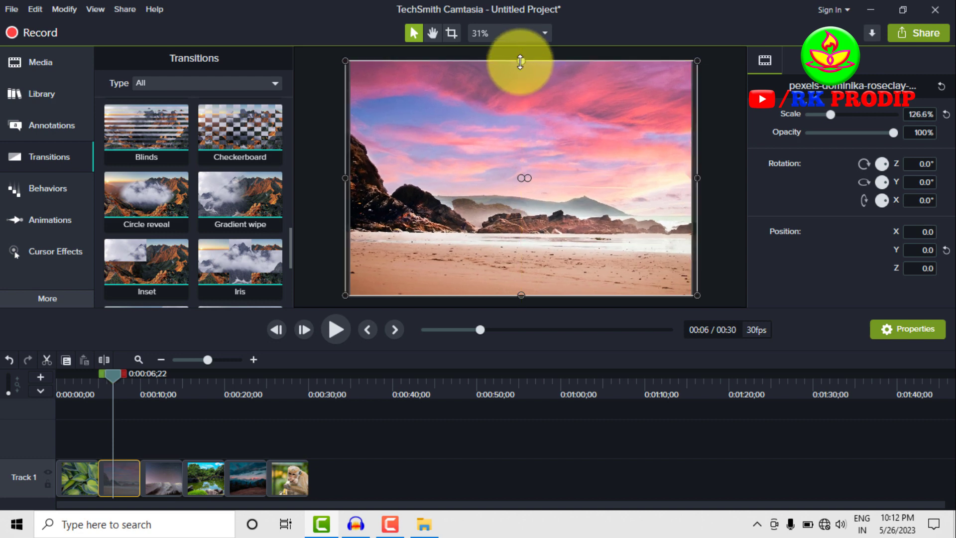
- Enlarge the remaining pictures up to the monkey picture to fill the canvas, and return the playhead to the leaf clip at about 2 seconds
left_click(167, 382)
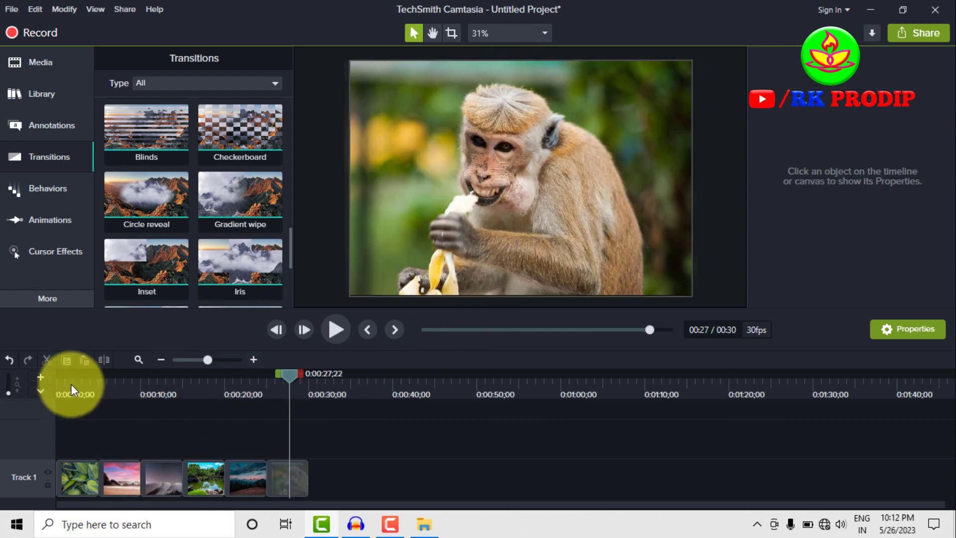
left_click(80, 384)
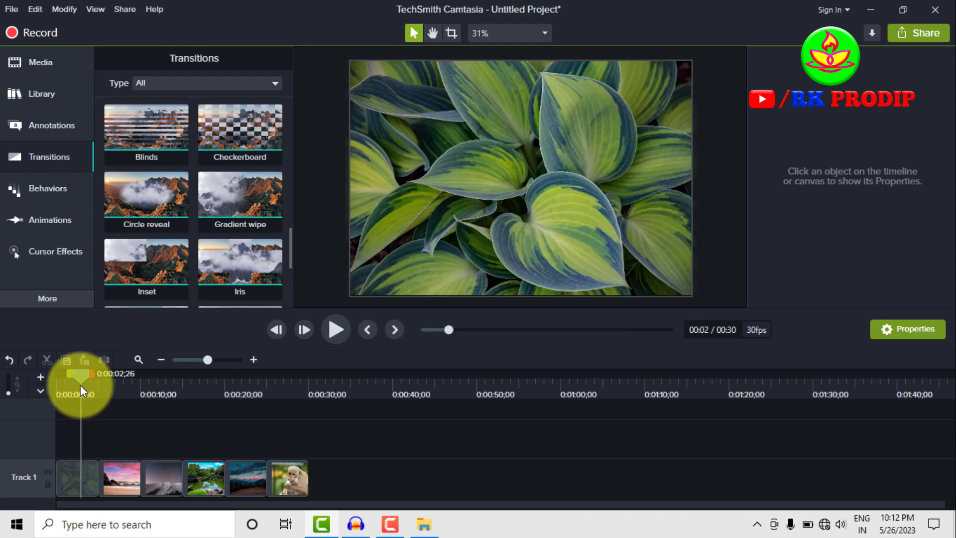
- Play the image sequence on Track 1 and review the plain cuts between the clips
key("space")
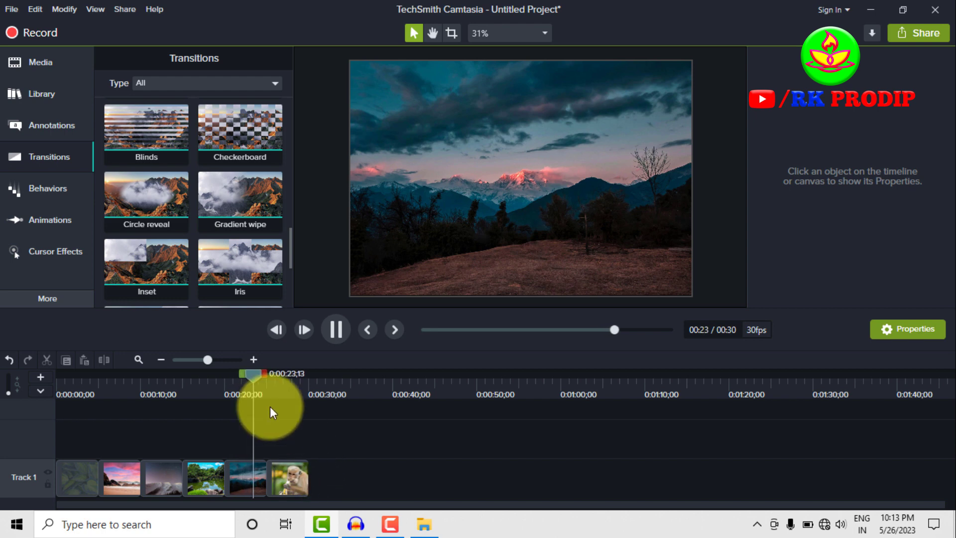
left_click_drag(191, 246, 81, 405)
left_click(85, 381)
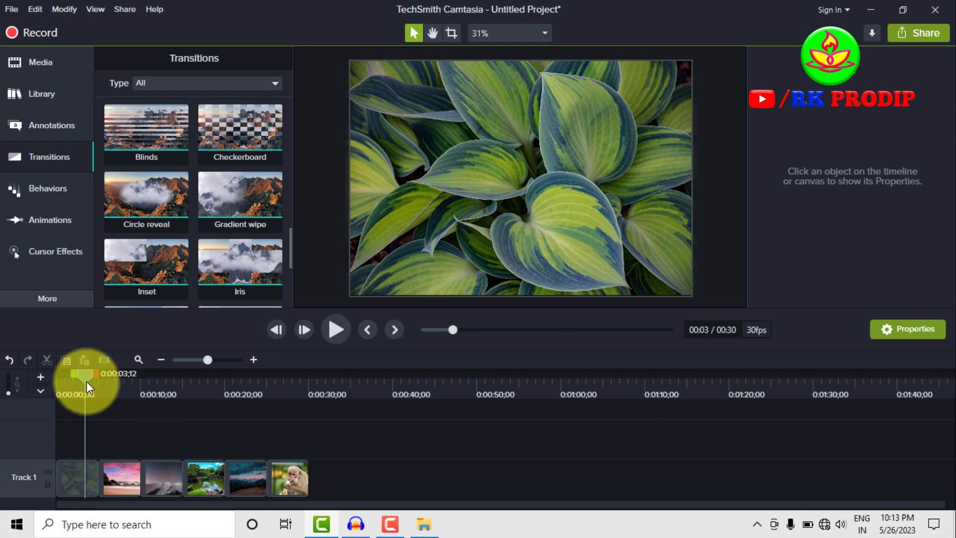
left_click(89, 381)
key("space")
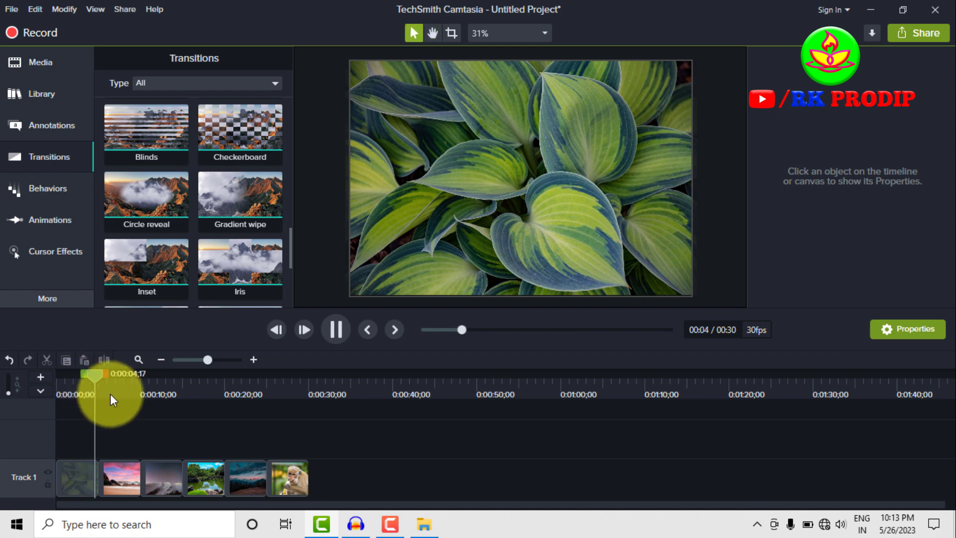
key("space")
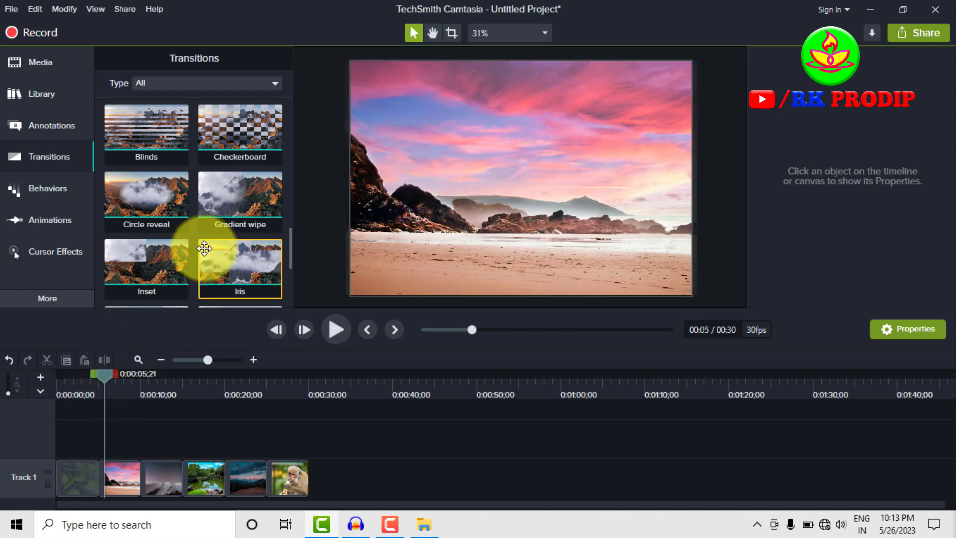
- Add a Wheel transition between the first and second clips on Track 1, preview it and select it
scroll(202, 240, "down", 3)
left_click_drag(239, 267, 82, 474)
left_click(79, 385)
key("space")
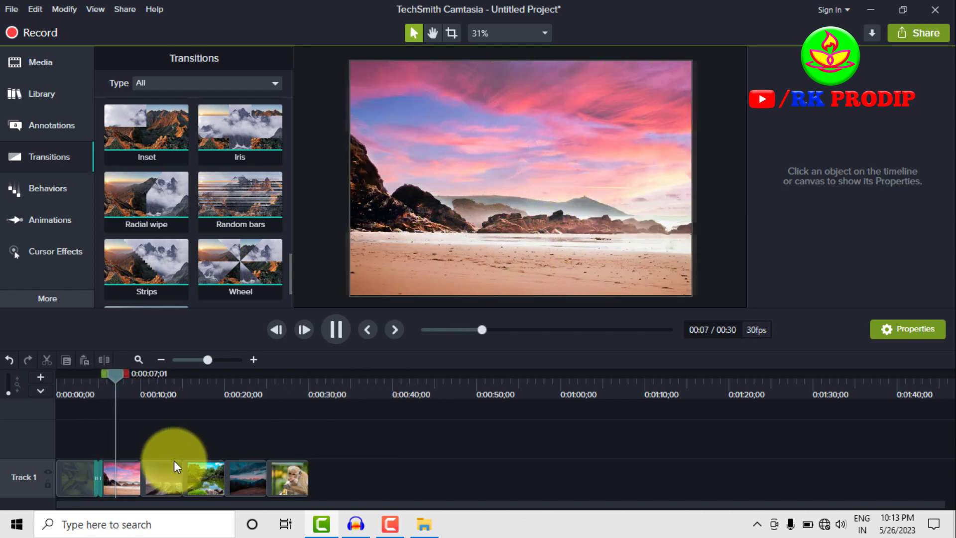
key("space")
left_click(99, 478)
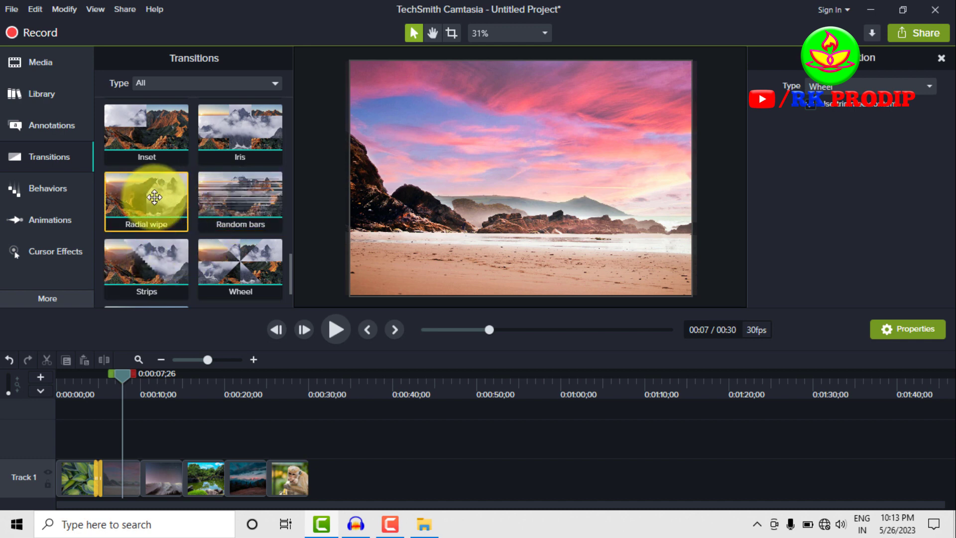
- Add a Radial wipe transition between the pink beach clip and the starry mountain clip and preview it
left_click_drag(153, 197, 136, 477)
key("space")
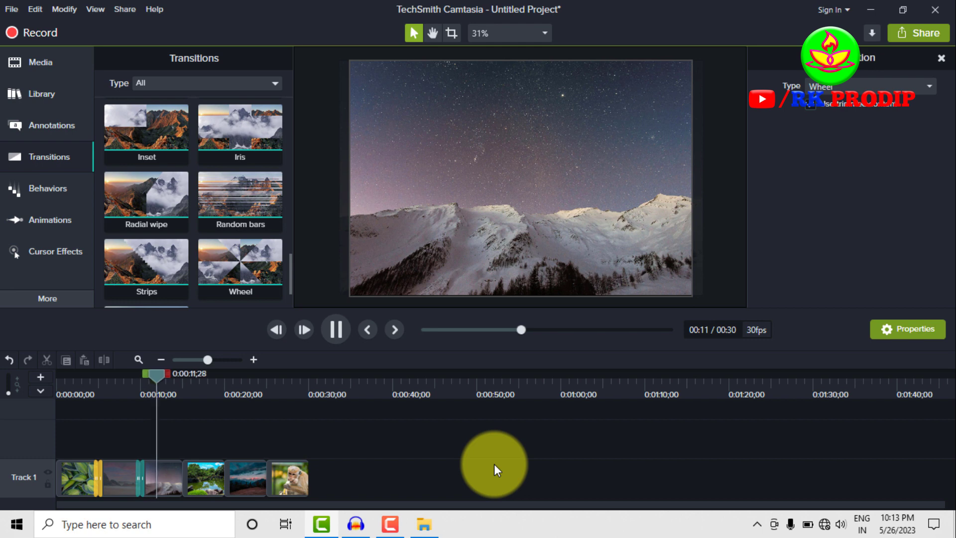
key("space")
- Add a Circle reveal transition between the third and fourth clips on Track 1 and play it back
scroll(205, 201, "up", 2)
left_click(148, 163)
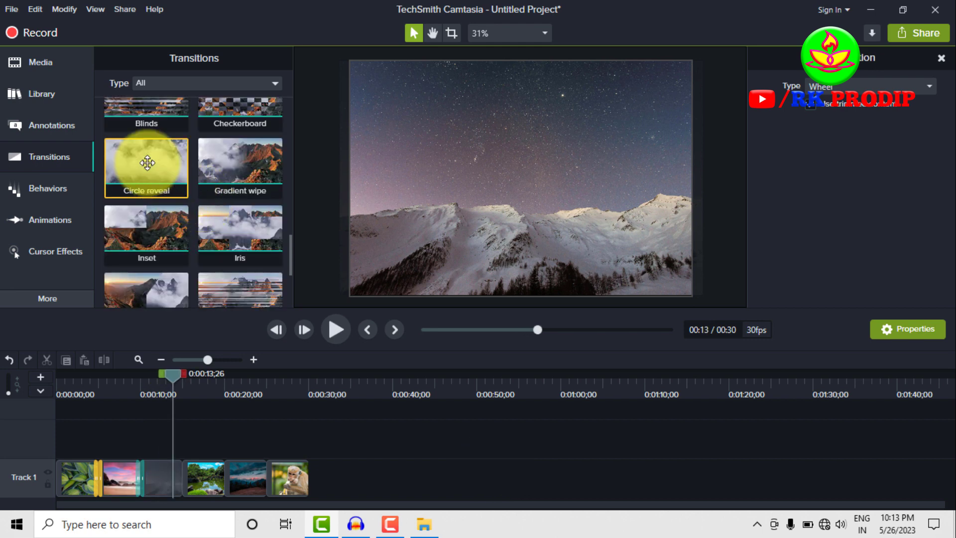
left_click_drag(147, 163, 184, 474)
key("space")
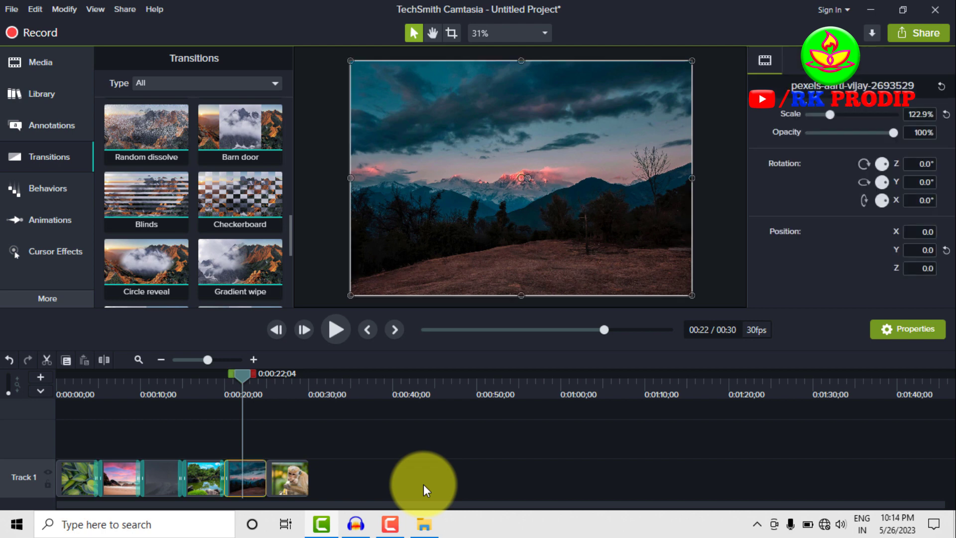
- Select all clips on Track 1, apply one transition to all of them at once and preview from the start
left_click(391, 478)
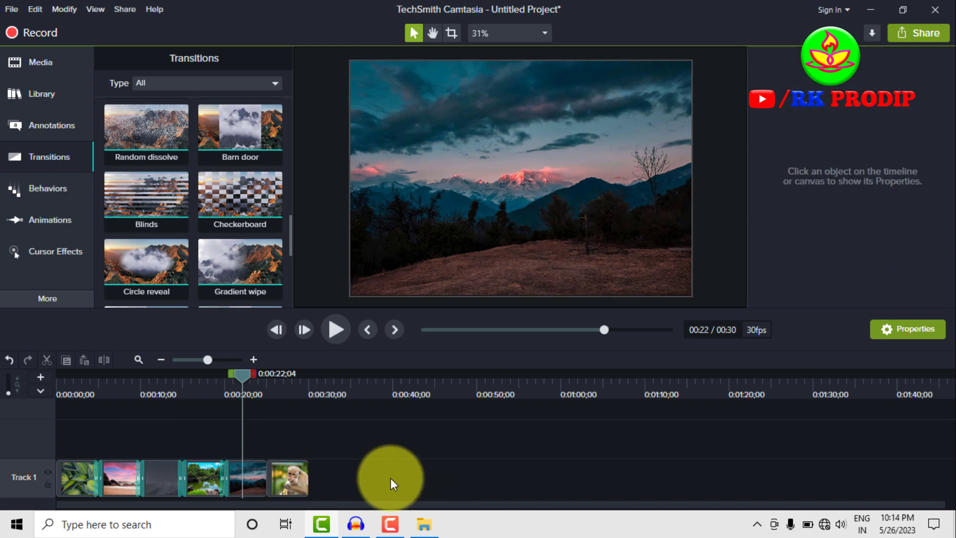
key("ctrl+a")
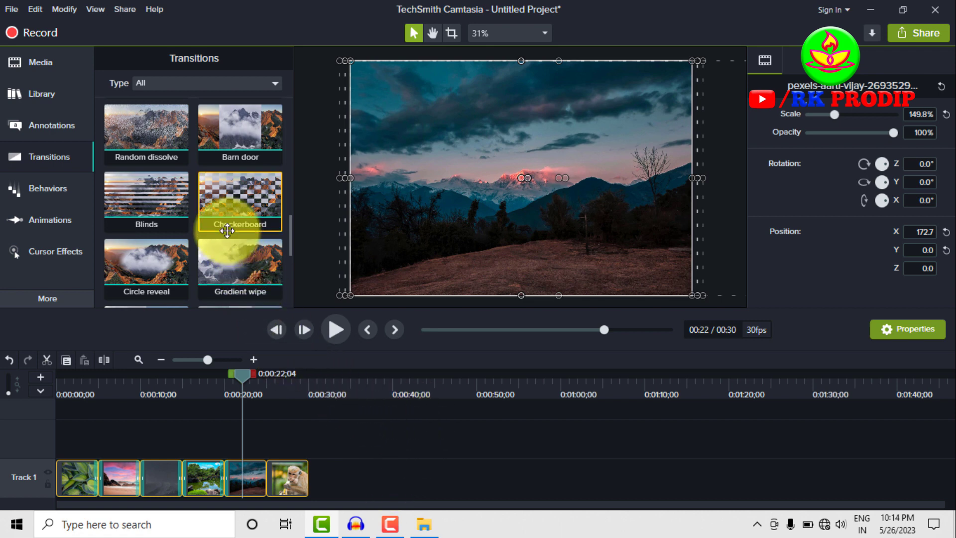
scroll(234, 224, "up", 2)
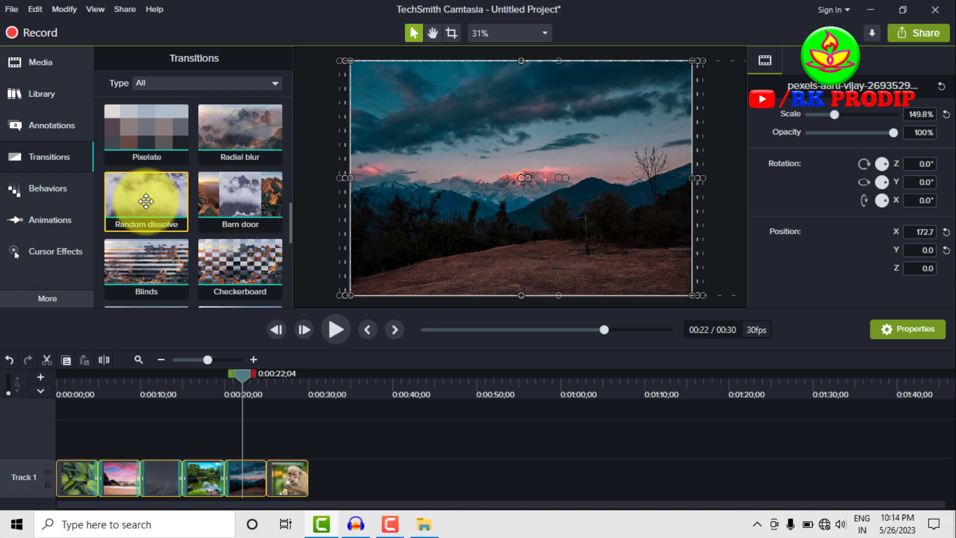
scroll(146, 202, "up", 3)
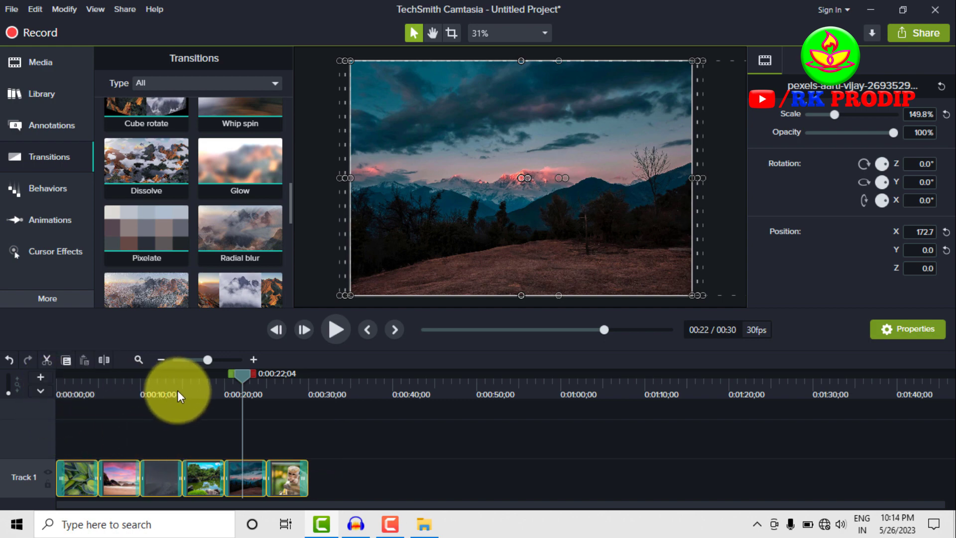
left_click_drag(235, 376, 32, 375)
key("space")
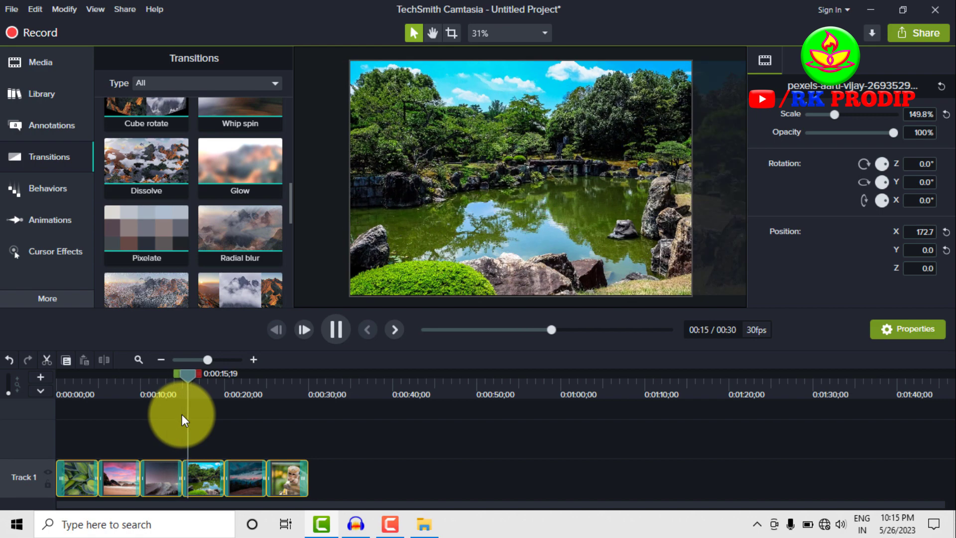
key("space")
- Apply the Whip spin transition to all selected clips and preview it from around the third clip
scroll(199, 211, "up", 2)
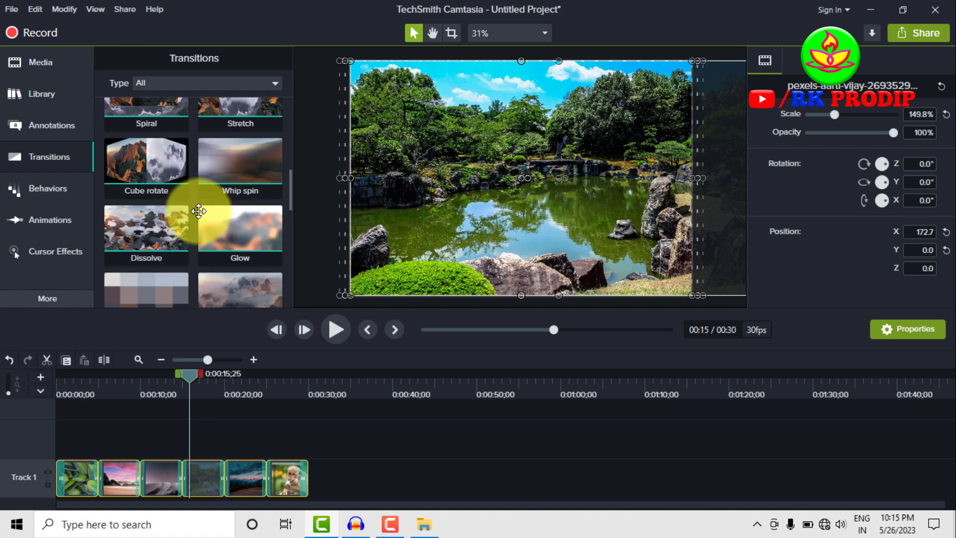
left_click_drag(239, 206, 206, 463)
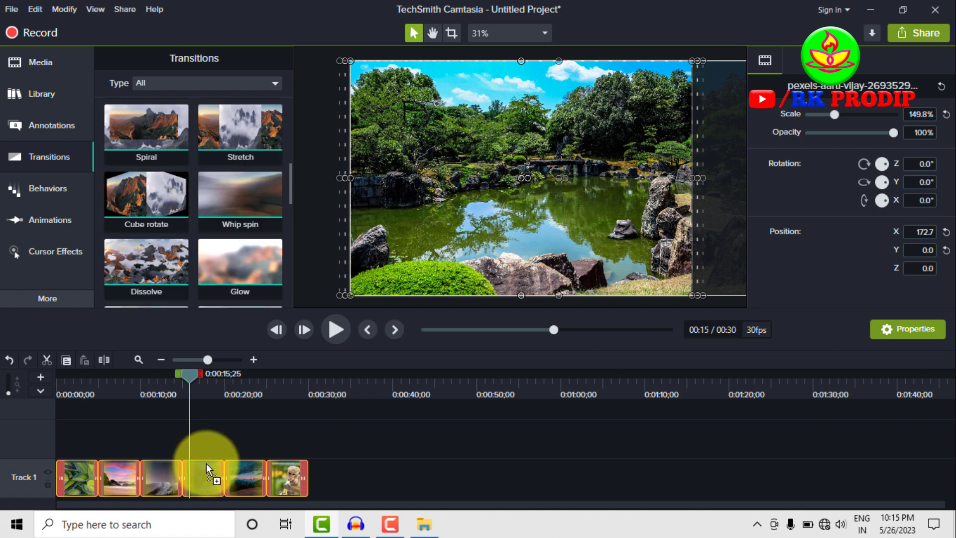
left_click(172, 382)
left_click_drag(172, 382, 162, 384)
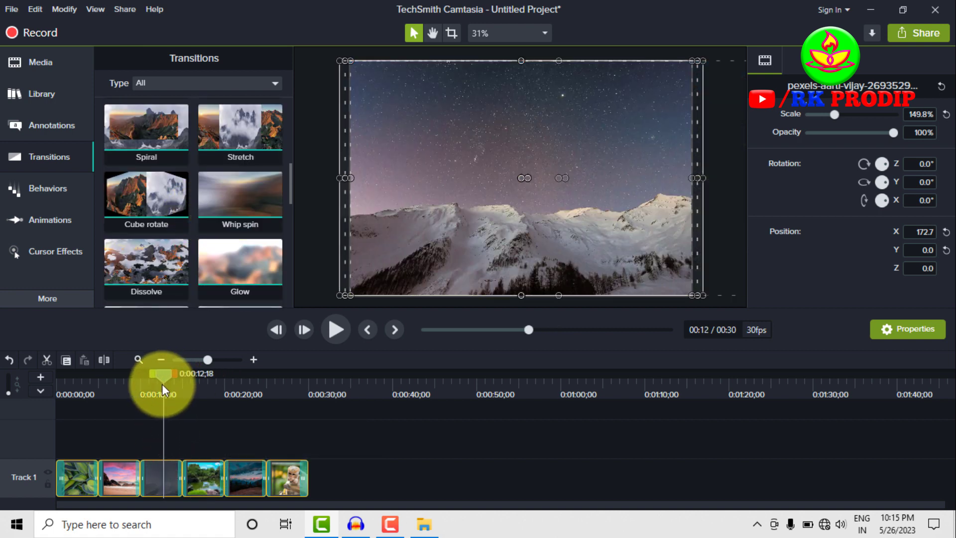
key("space")
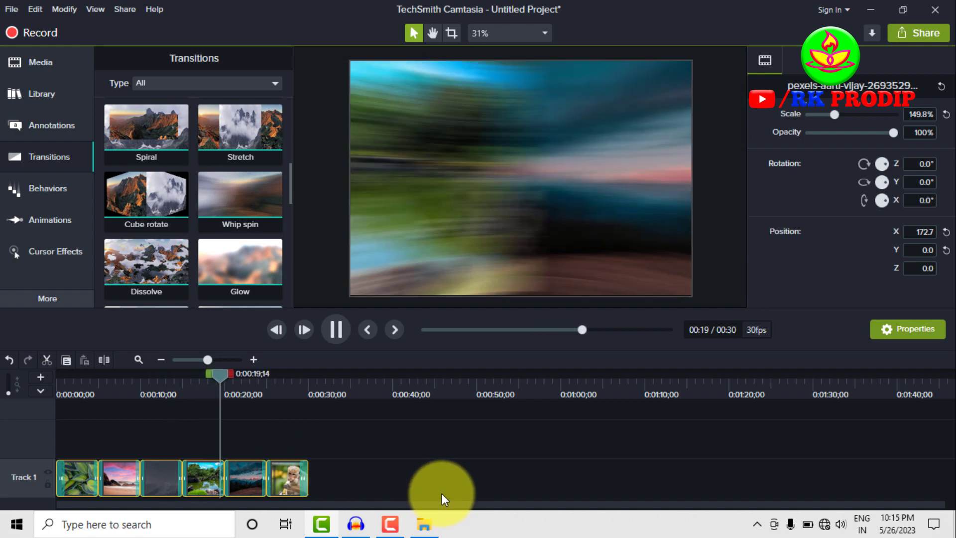
key("space")
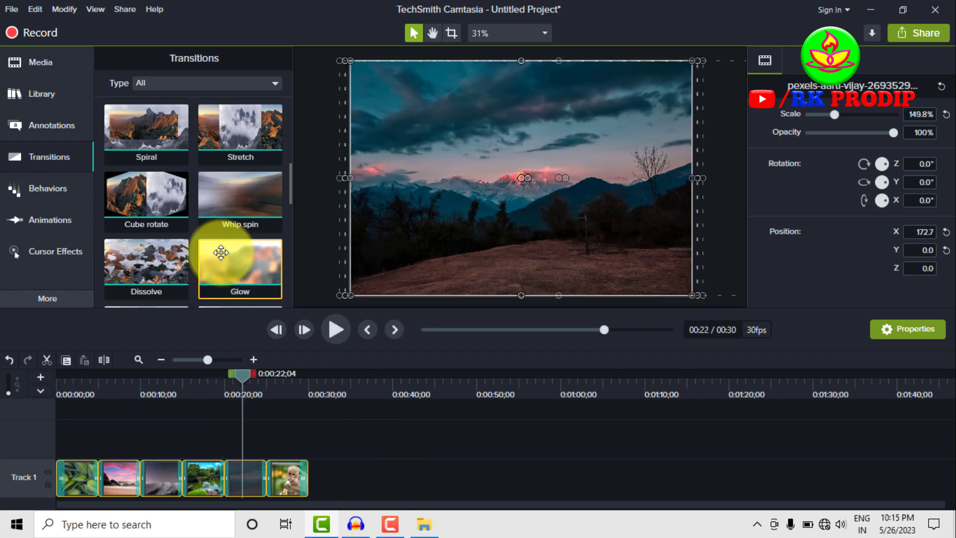
left_click(55, 189)
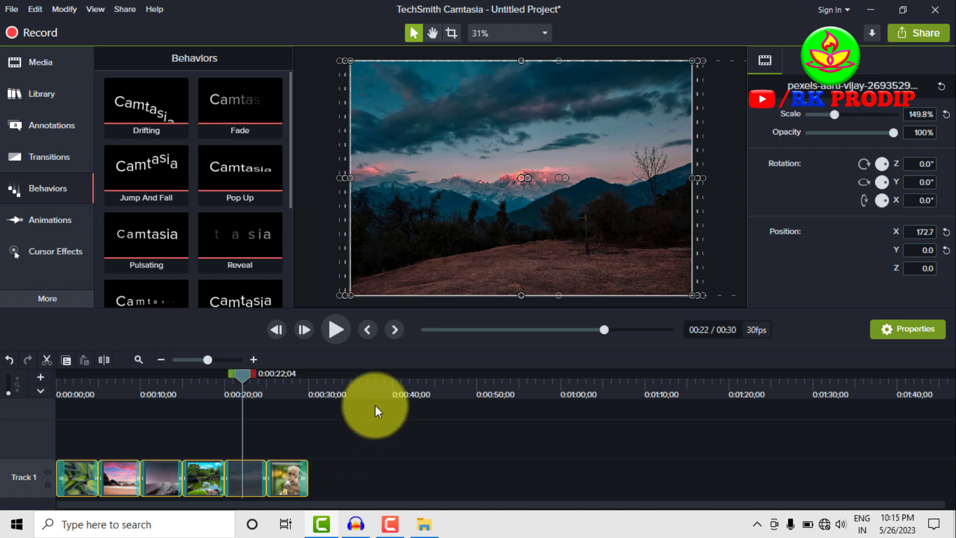
left_click(455, 249)
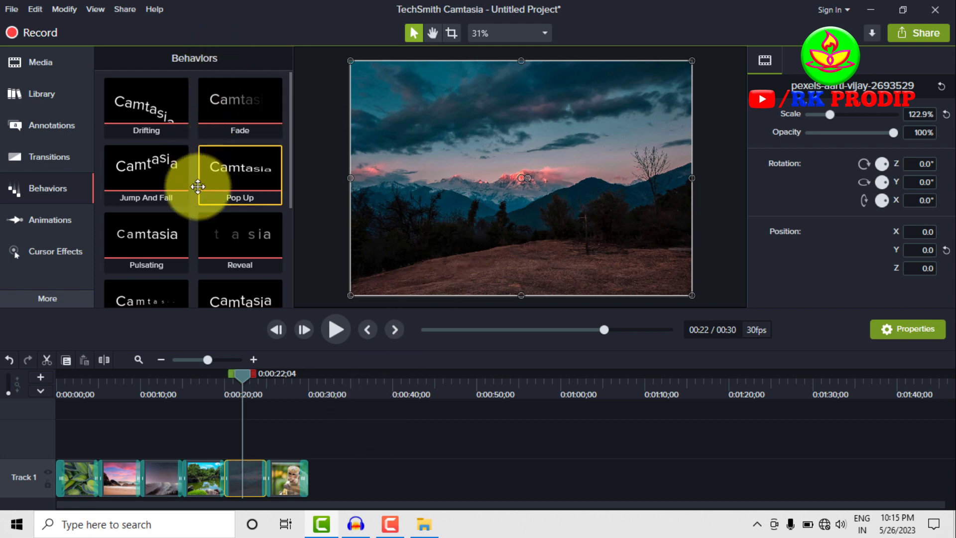
- Switch the library to Camtasia 2019 and expand its Icons folder and the Social Media subfolder
left_click(41, 92)
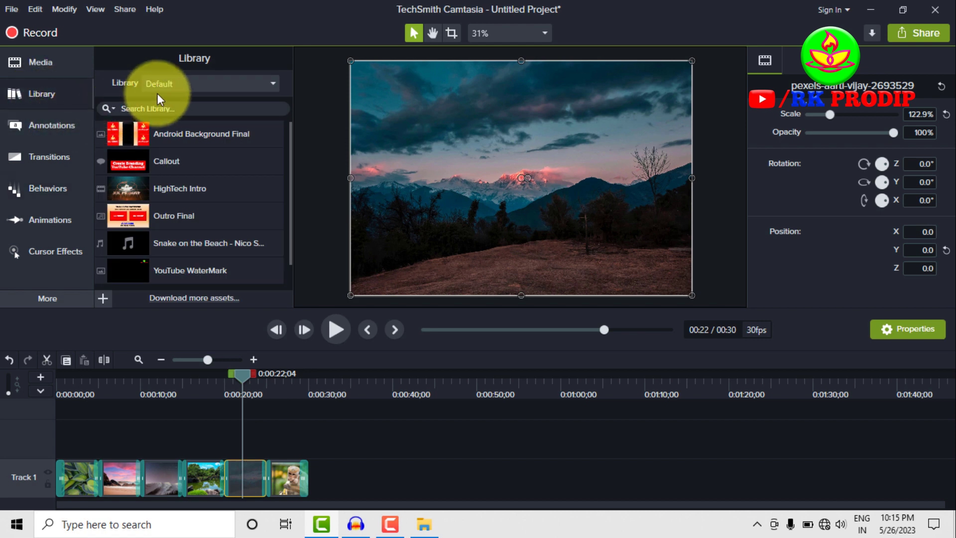
left_click(178, 83)
left_click(187, 113)
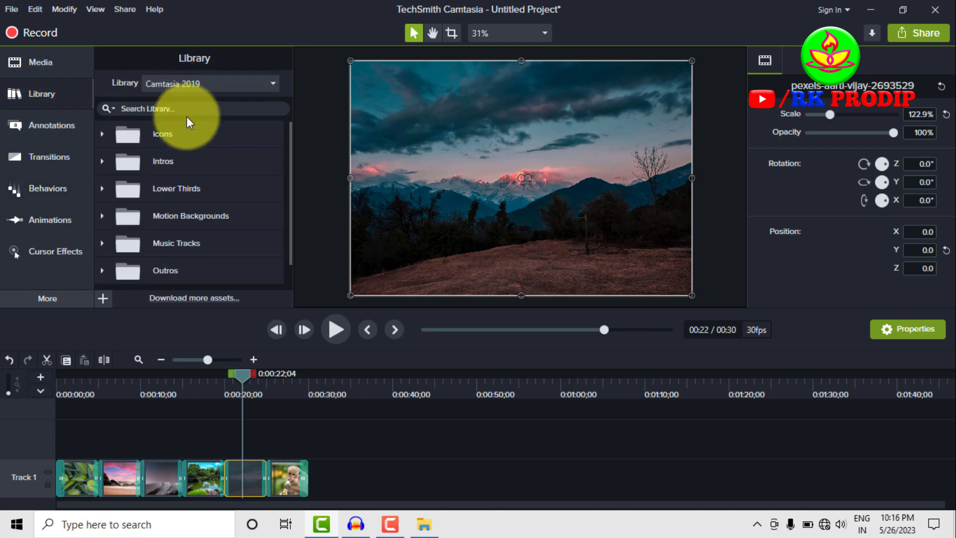
left_click(144, 134)
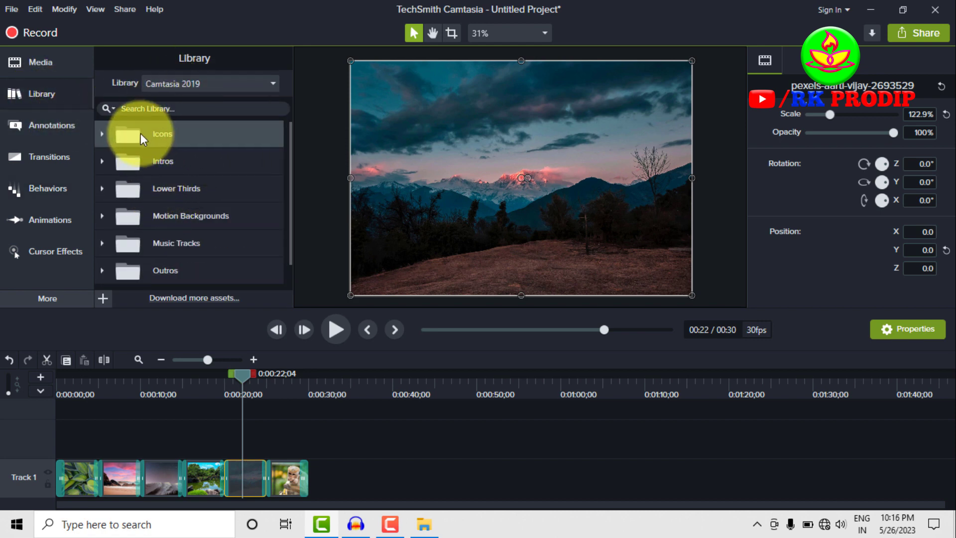
left_click(102, 133)
scroll(180, 213, "down", 1)
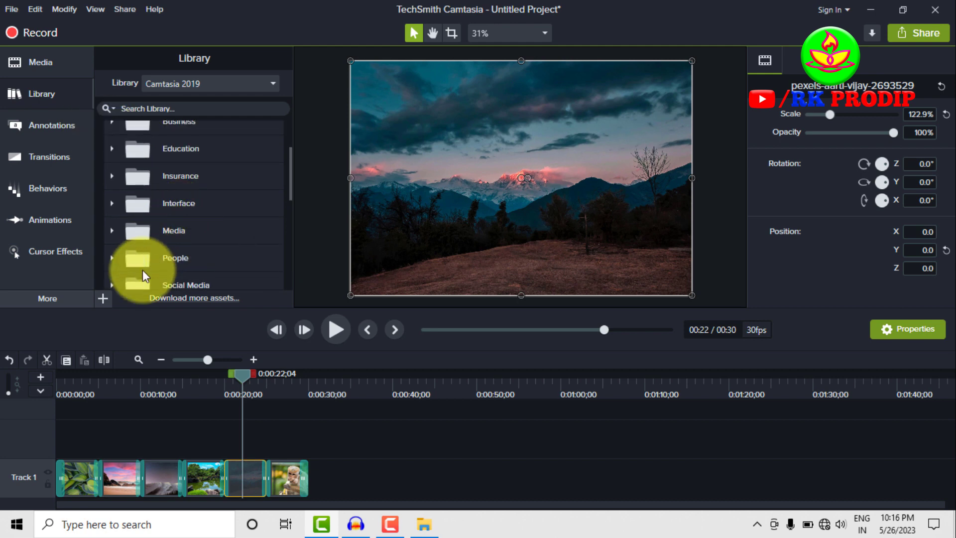
left_click(133, 283)
scroll(153, 249, "down", 1)
left_click(114, 220)
- Place the chatbubble-03, eye-02 and gamepad-02 icons one after another on Track 2 above the image clips
scroll(219, 244, "down", 3)
left_click_drag(150, 193, 100, 440)
scroll(199, 224, "down", 1)
left_click_drag(150, 231, 192, 447)
scroll(199, 258, "down", 2)
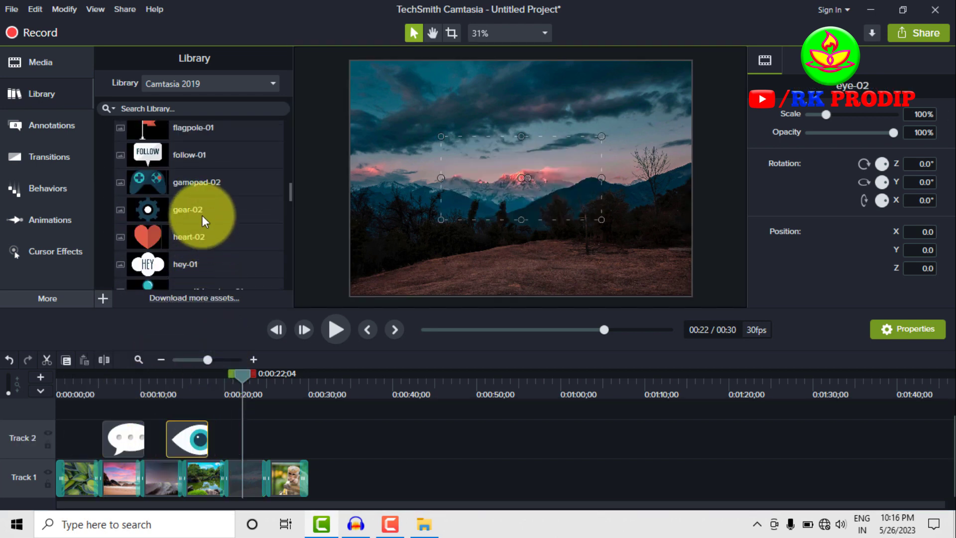
left_click_drag(198, 183, 226, 451)
- Scale the chat bubble icon to about 80% and move it to the upper-right corner of the beach image
left_click(124, 381)
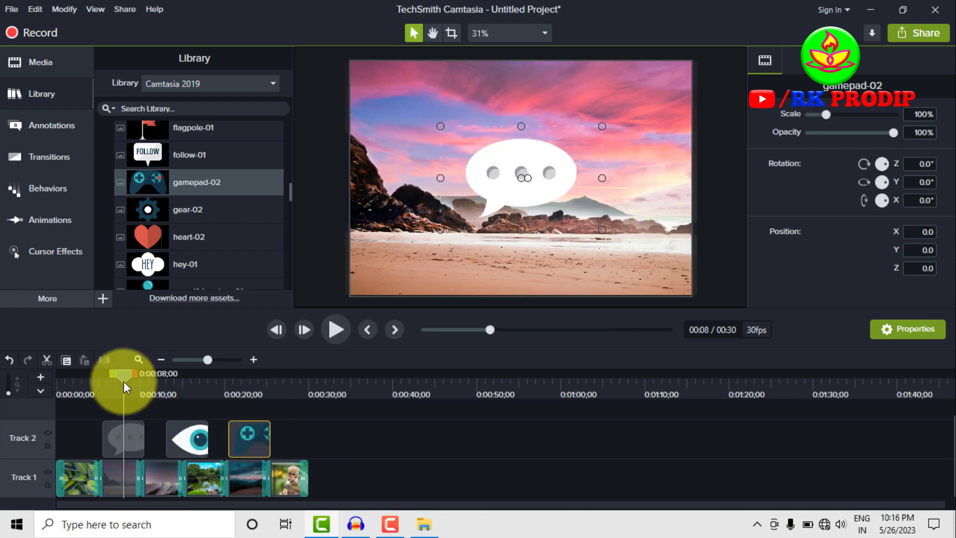
left_click(499, 196)
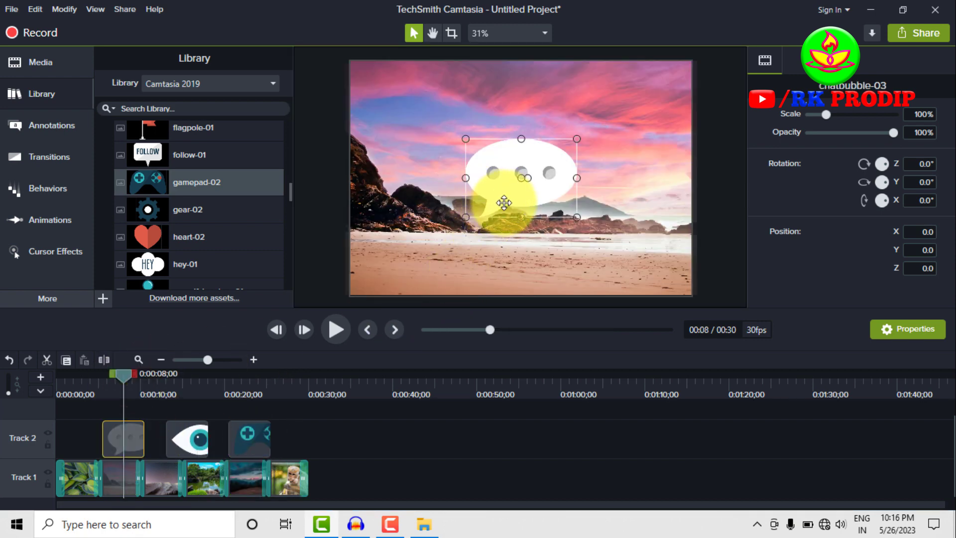
left_click_drag(507, 201, 593, 134)
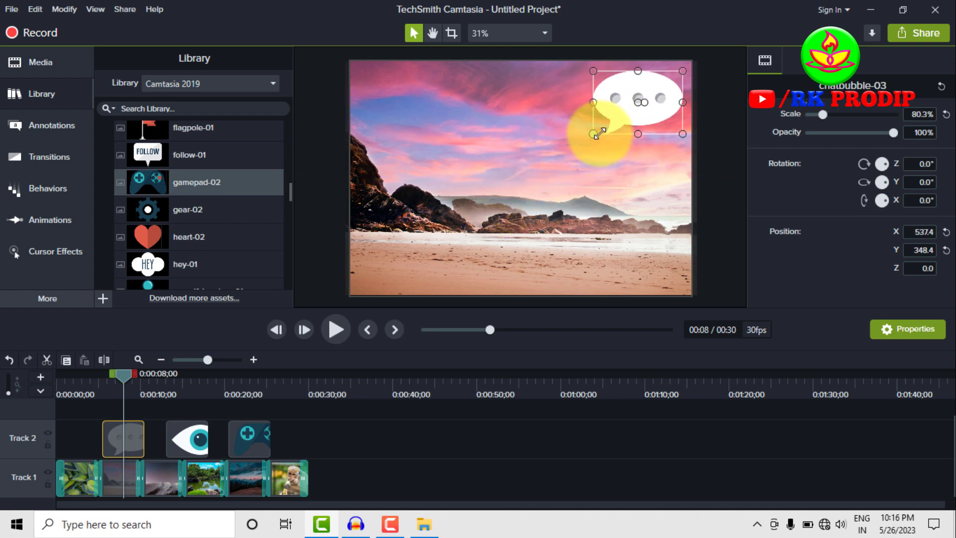
- Move the eye icon to the upper-left corner of the pond image and scale it to about 66%
left_click(188, 390)
left_click_drag(527, 187, 437, 112)
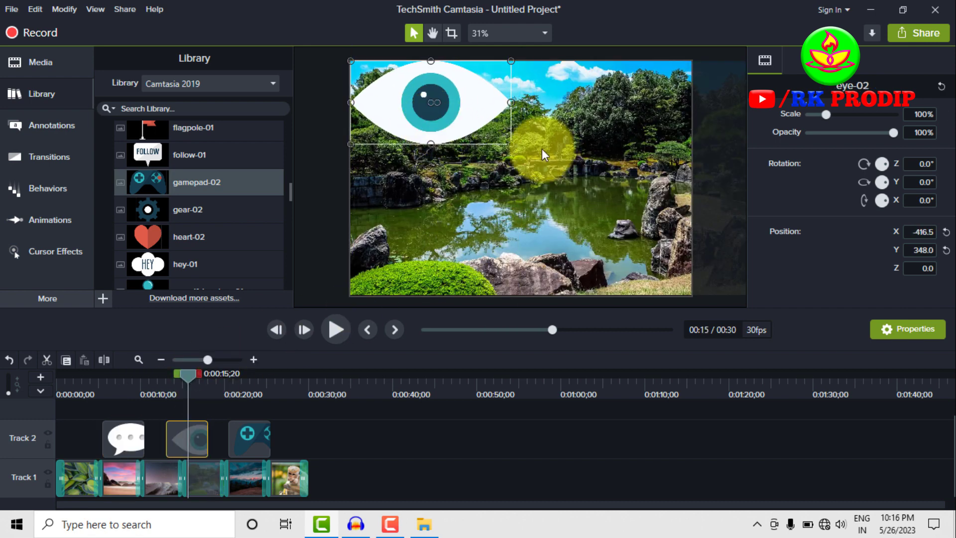
left_click_drag(511, 143, 455, 110)
- Scale the gamepad icon to about 74% and move it to the lower-right area of the sunset mountain image
left_click(250, 394)
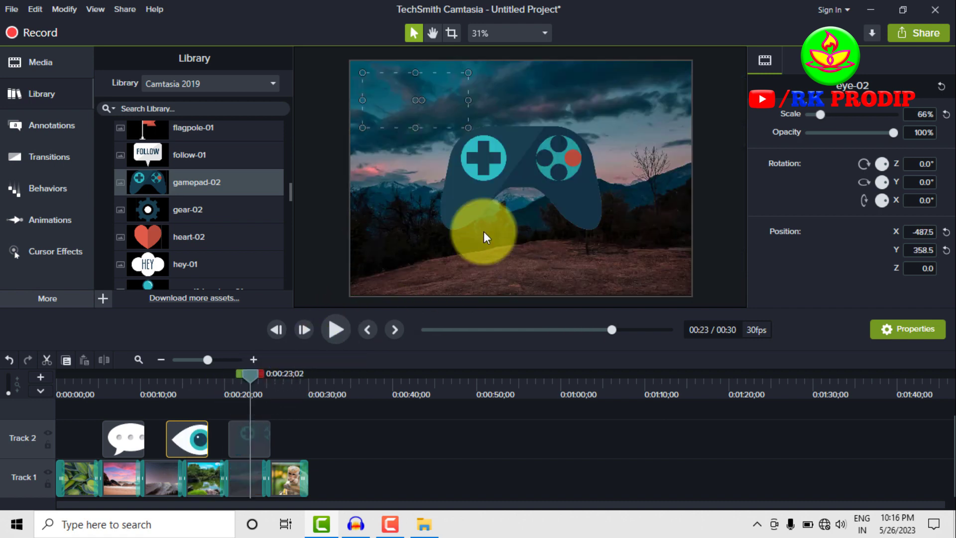
left_click(485, 169)
left_click_drag(441, 229, 483, 199)
left_click_drag(551, 171, 620, 260)
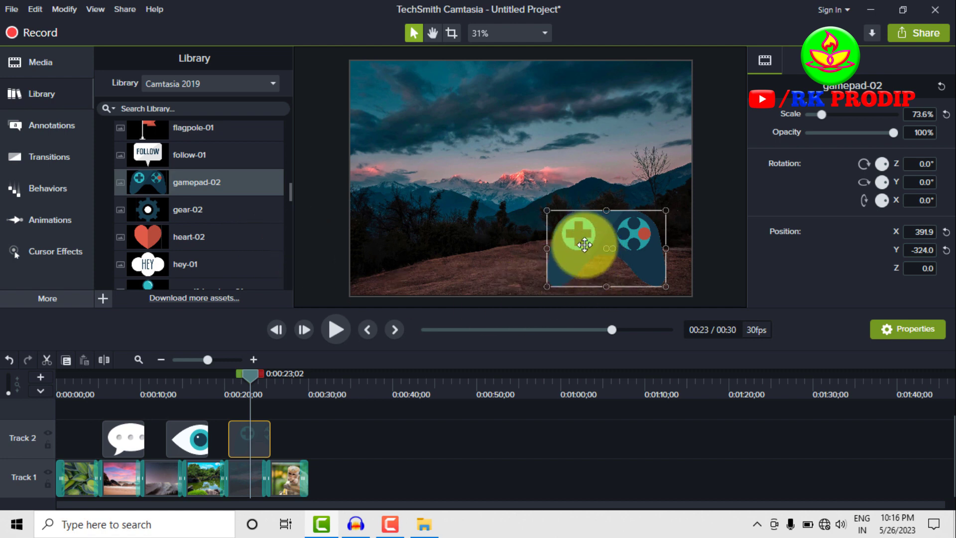
- Replace the gamepad icon on Track 2 with the hey-01 icon and position it in the image's lower-right corner
key("Delete")
left_click_drag(196, 255, 256, 441)
left_click_drag(534, 207, 616, 257)
left_click(538, 281)
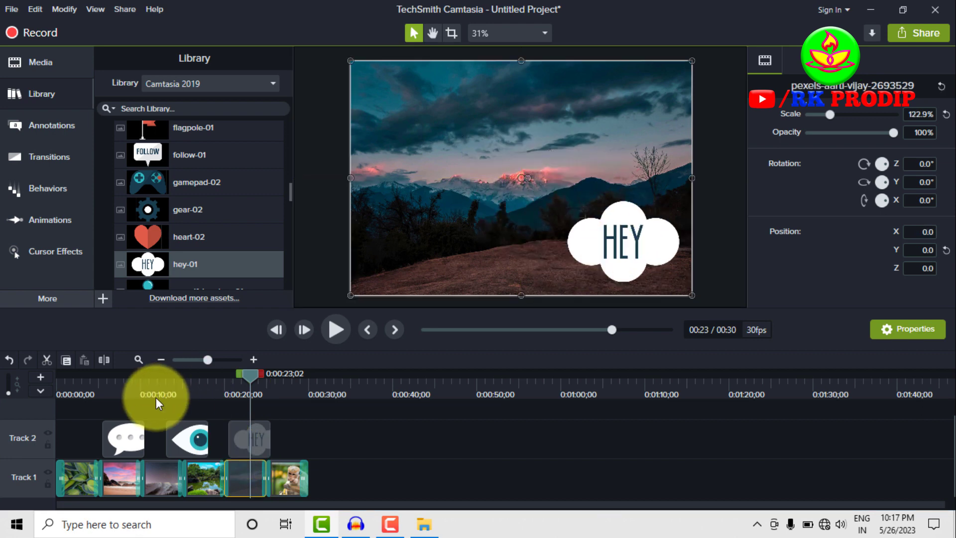
- Play the sequence from the first clip and shift the chat bubble icon slightly later on Track 2
left_click(79, 388)
key("space")
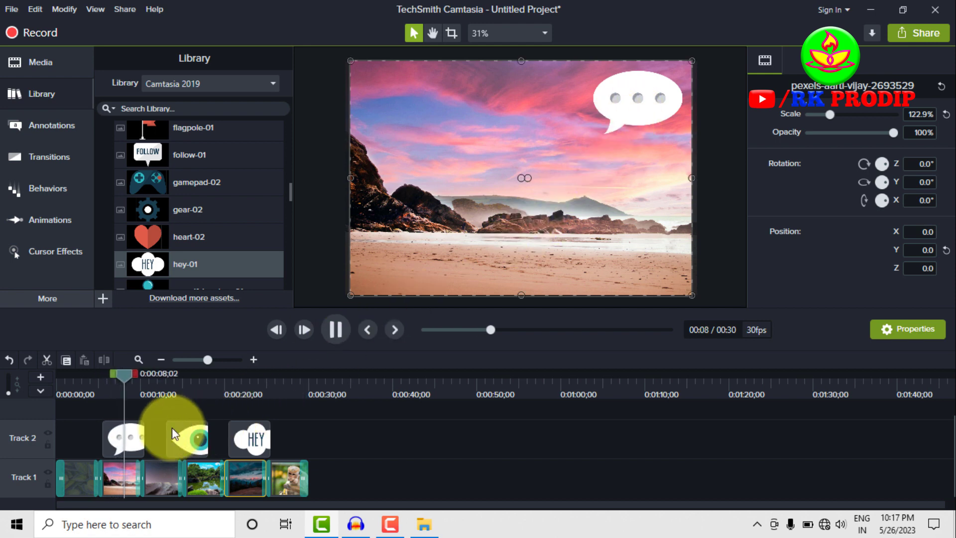
left_click(139, 443)
left_click_drag(138, 443, 133, 443)
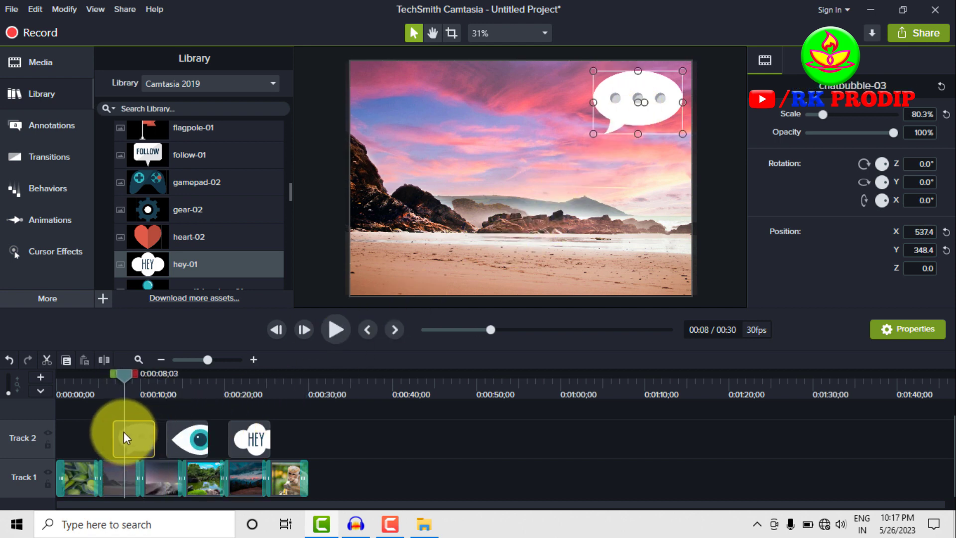
- Apply the Reveal behavior to the chat bubble icon on Track 2 and play that section to preview it
left_click(105, 390)
key("space")
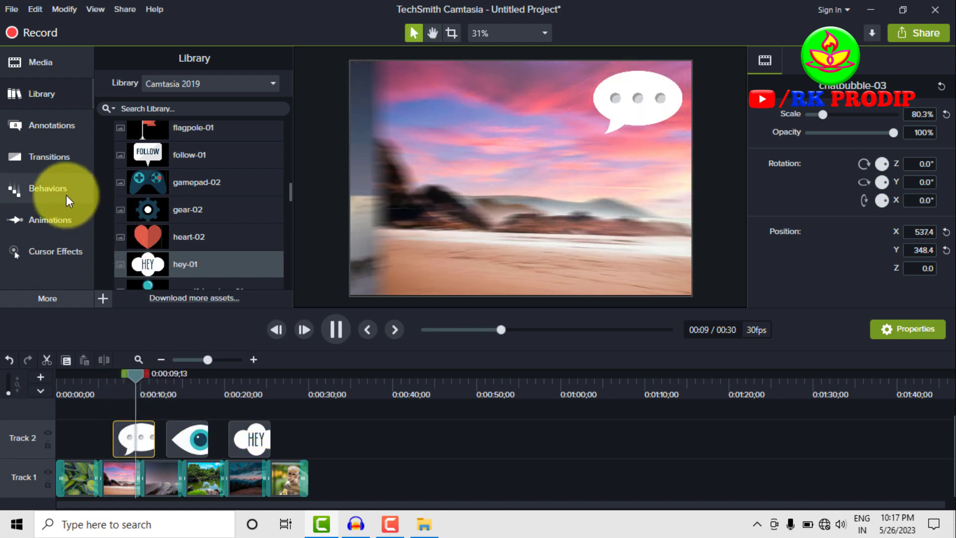
key("space")
left_click(50, 186)
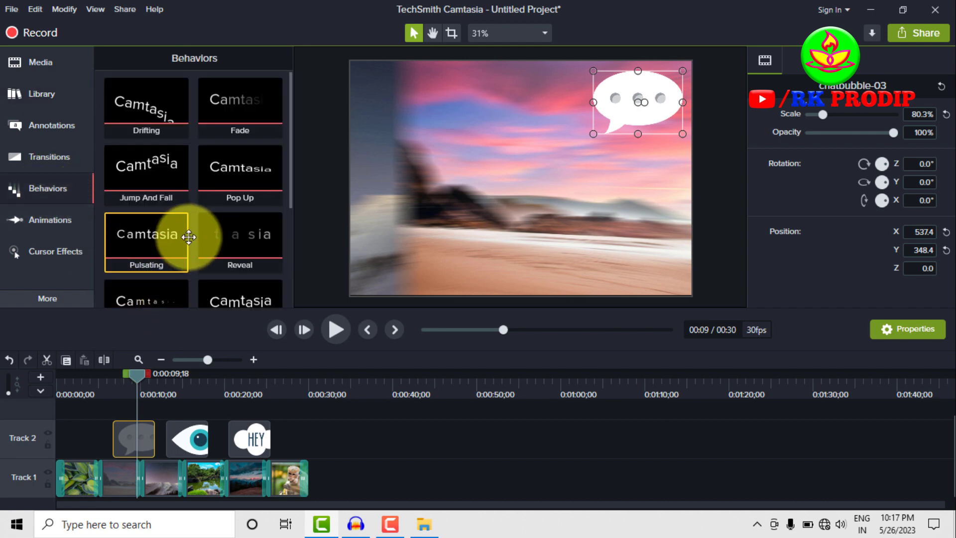
scroll(174, 220, "down", 1)
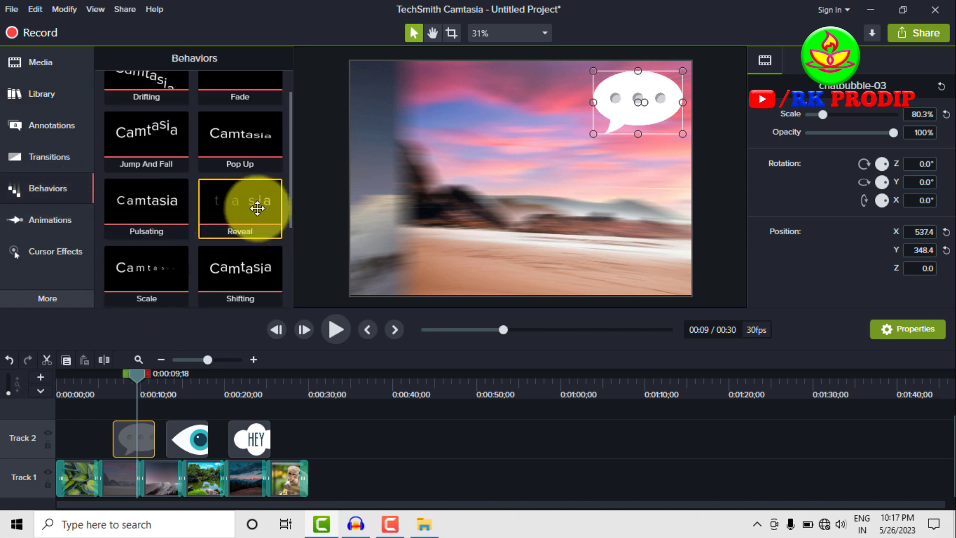
left_click_drag(248, 204, 133, 431)
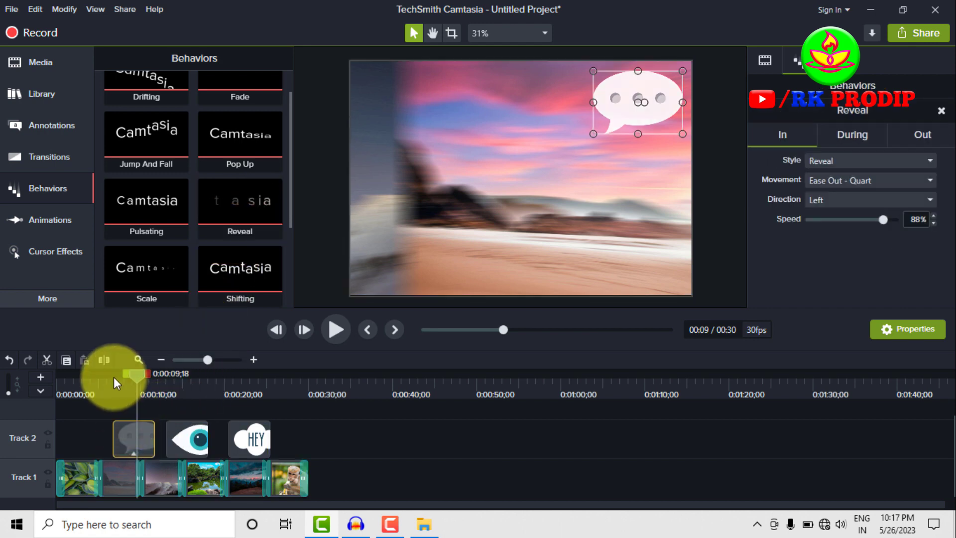
left_click(113, 378)
left_click(98, 385)
key("space")
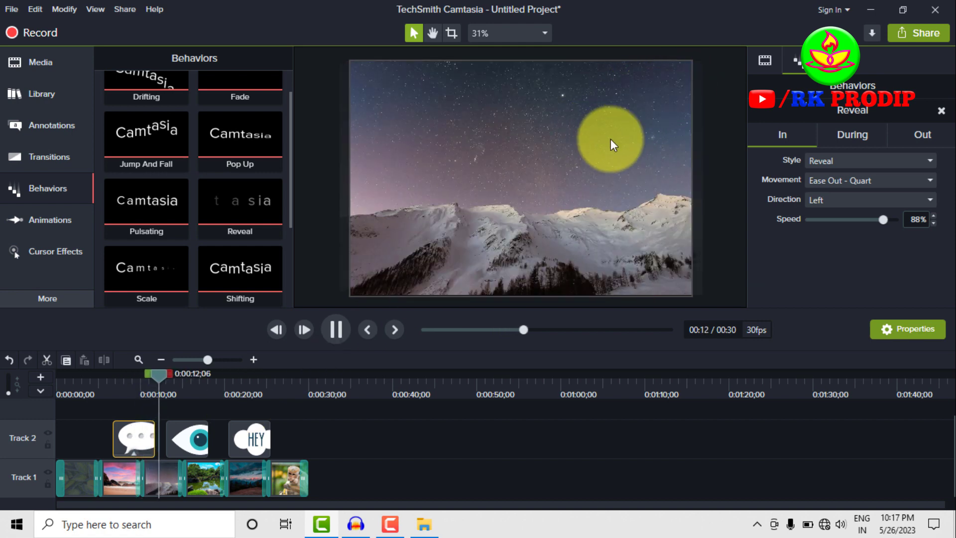
key("space")
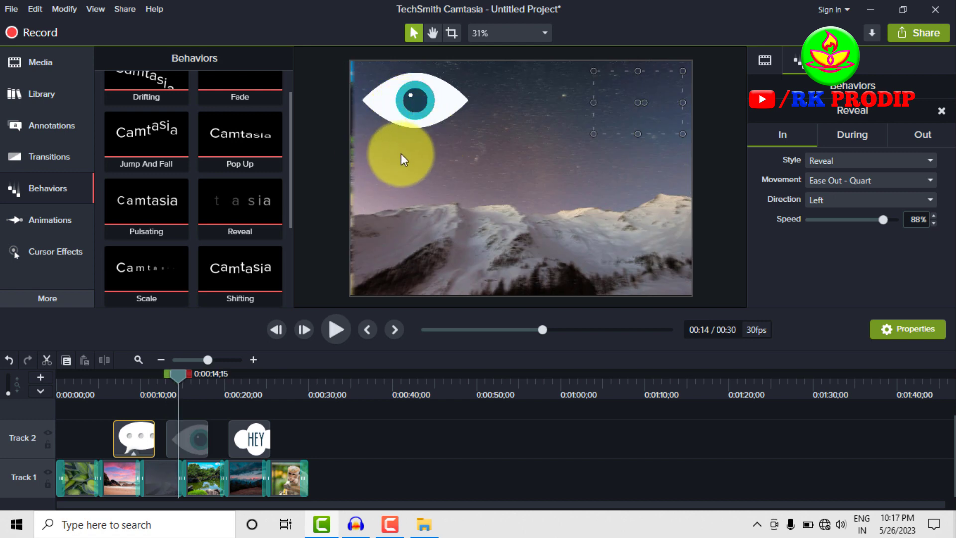
- Apply the Shifting behavior to the eye icon on Track 2 and preview its entrance
scroll(244, 226, "down", 1)
left_click_drag(231, 236, 176, 414)
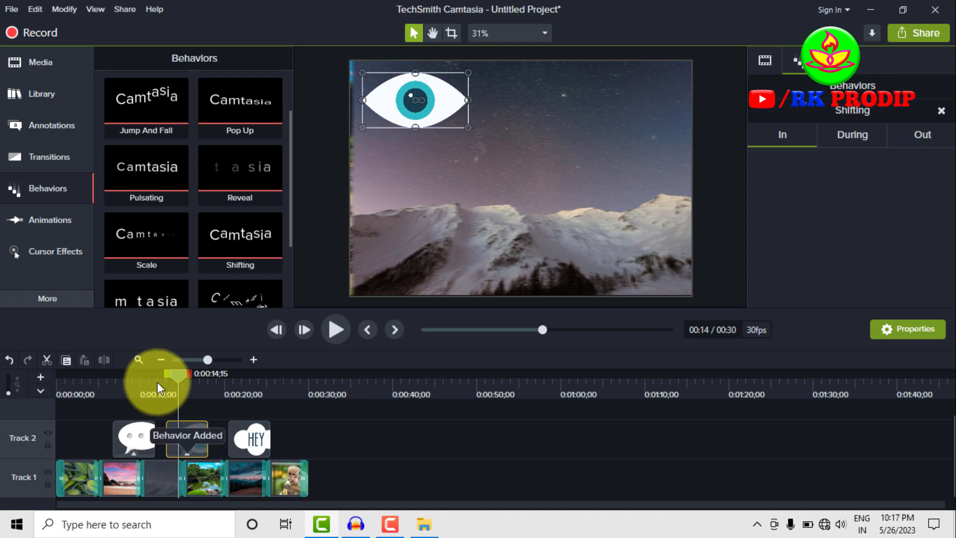
left_click(158, 383)
key("space")
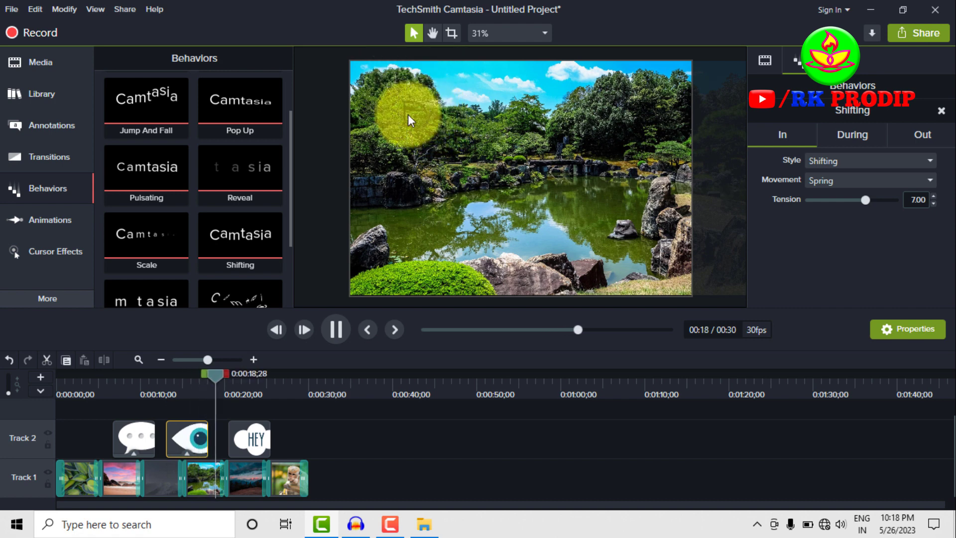
key("space")
- Apply the Explode behavior to the HEY icon on Track 2 and play from the end of the pond image
scroll(244, 249, "down", 2)
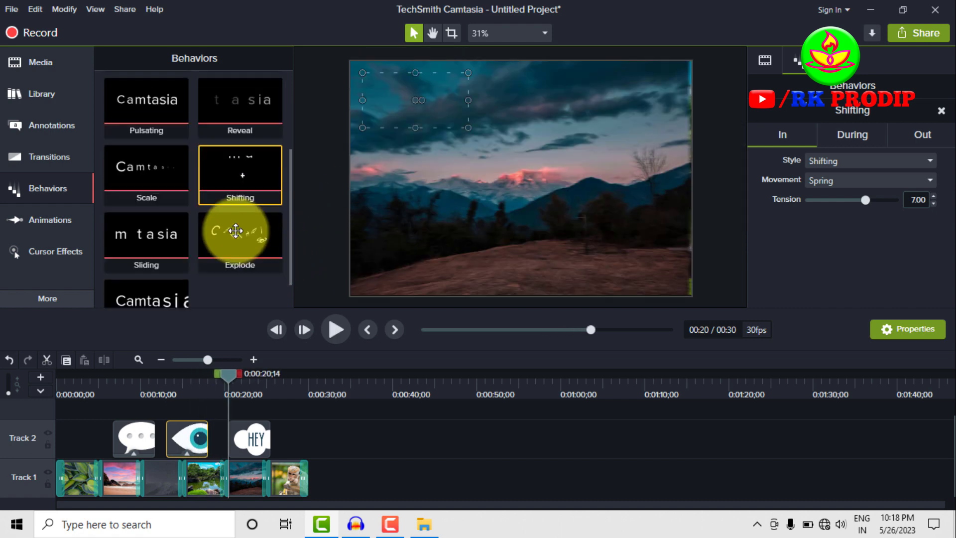
left_click(246, 432)
key("ctrl+a")
left_click(218, 385)
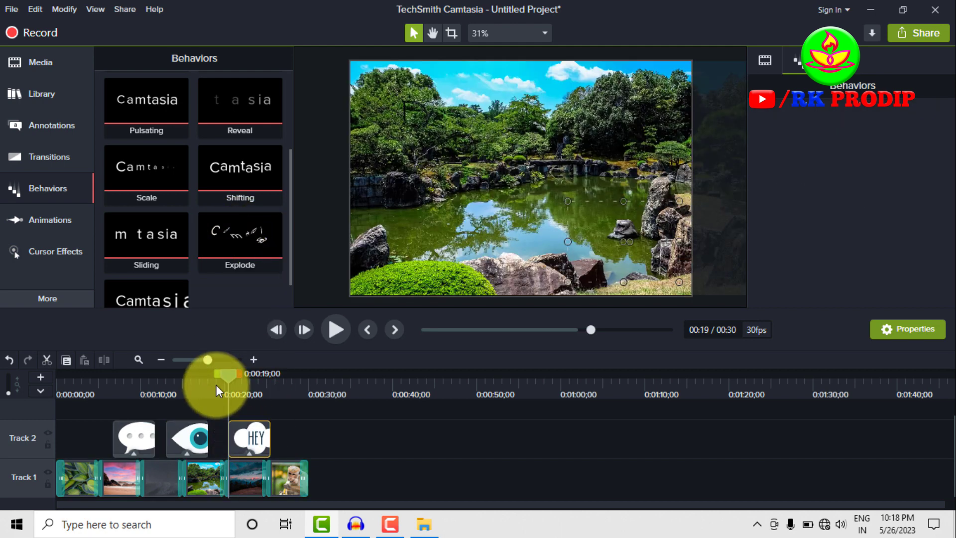
key("space")
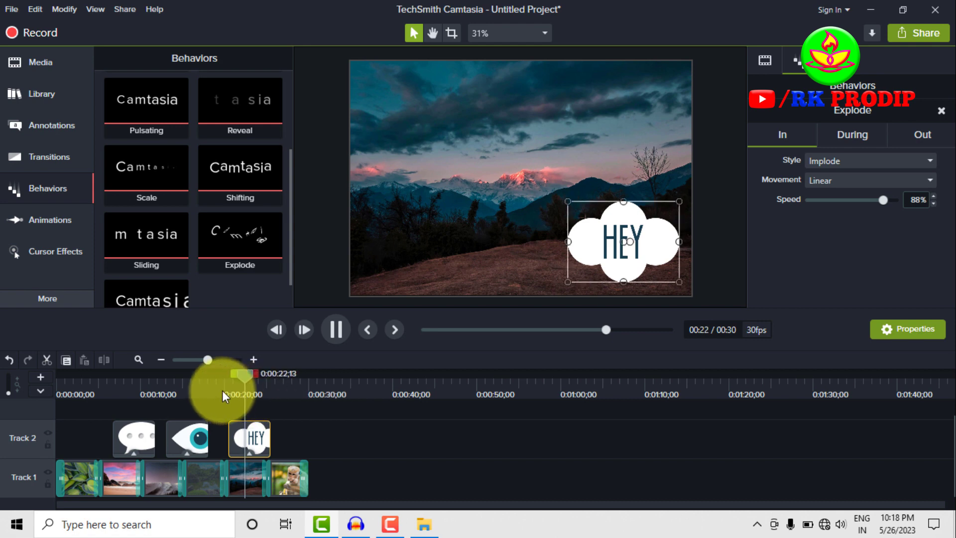
- Move the HEY icon slightly later on Track 2, starting at 0:00:21;20, and replay that section
left_click(236, 426)
left_click_drag(250, 439, 260, 439)
left_click(234, 391)
key("space")
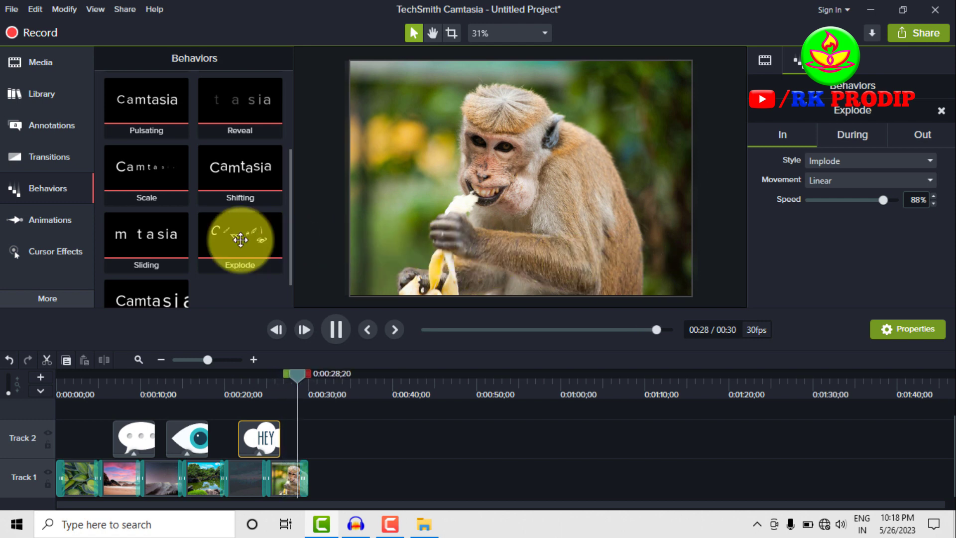
left_click(156, 249)
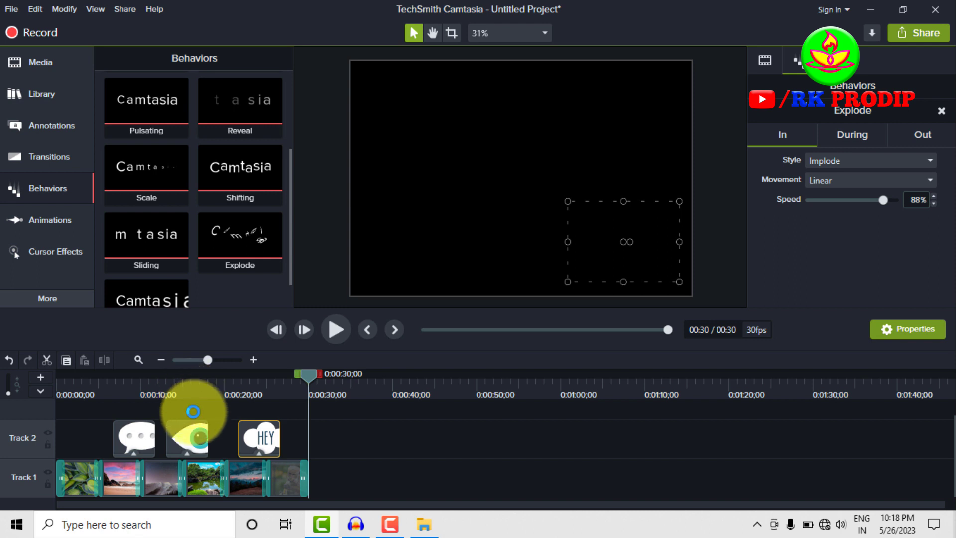
left_click(269, 386)
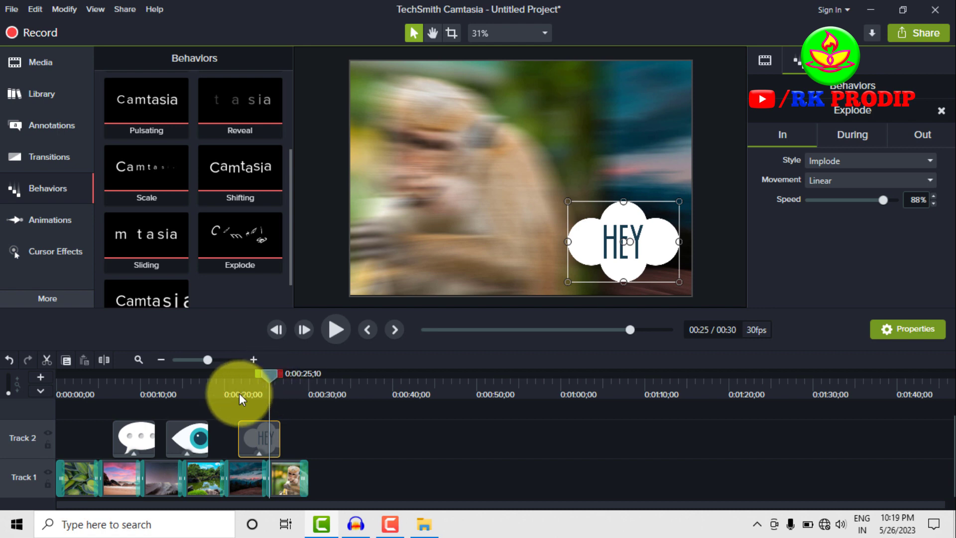
- Replace the three icons on Track 2 with a plain Basic text callout placed above the sunset beach clip
left_click(59, 128)
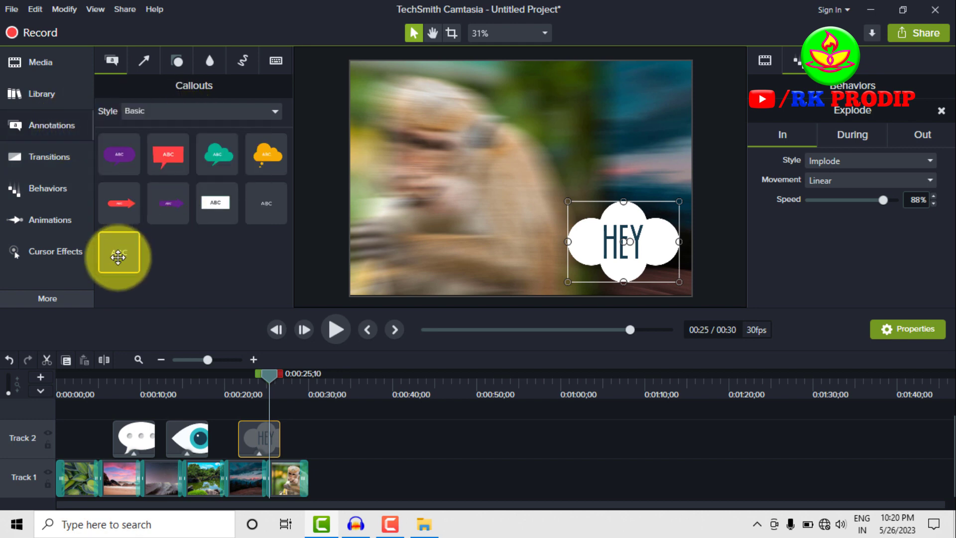
left_click_drag(118, 257, 130, 411)
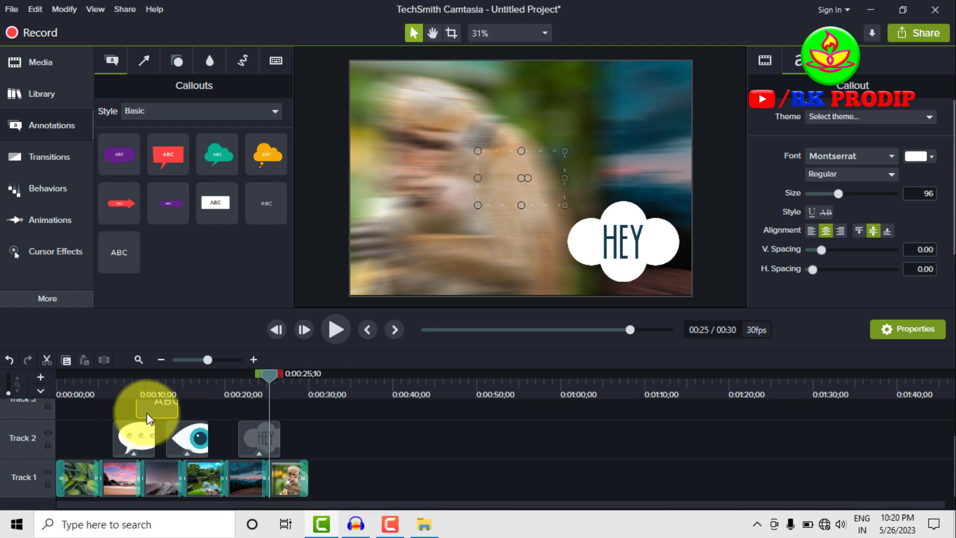
left_click_drag(297, 437, 141, 433)
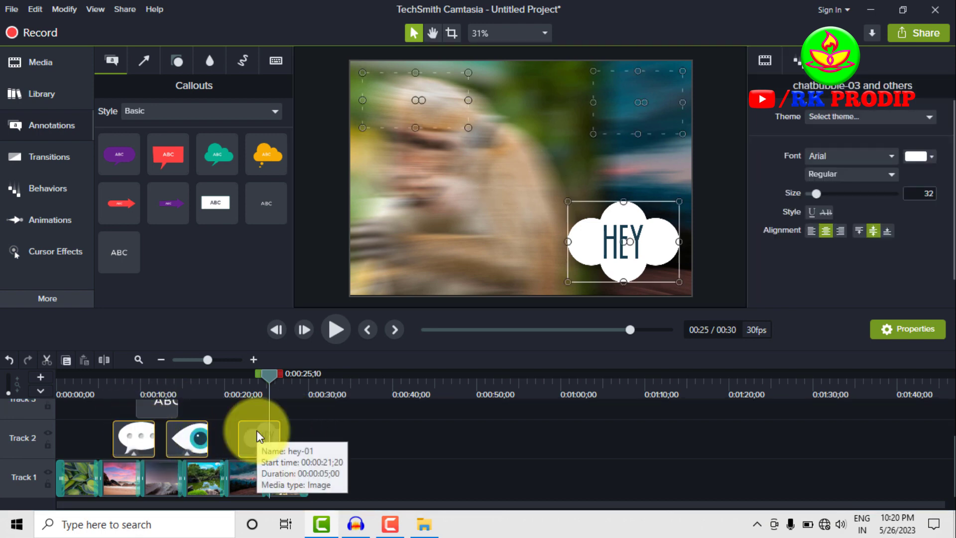
key("Delete")
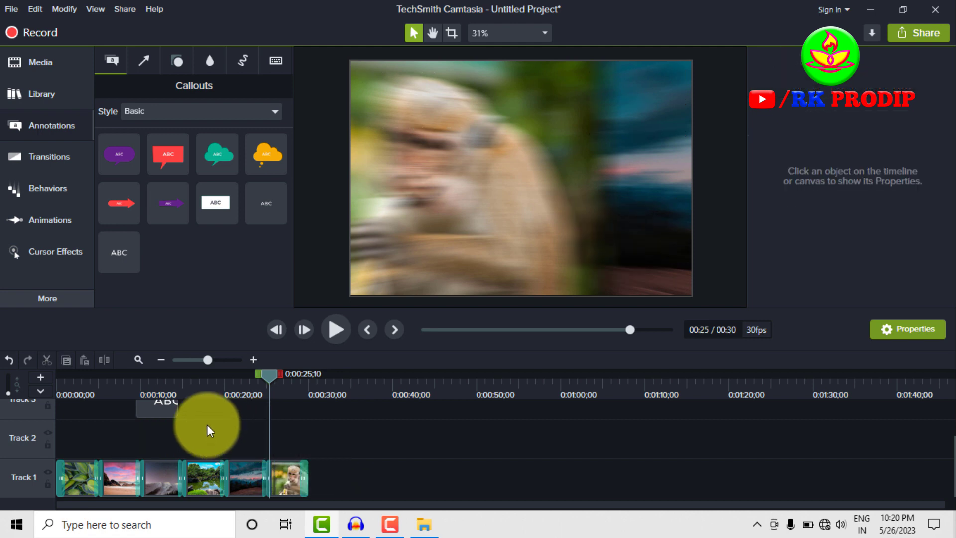
left_click_drag(162, 417, 128, 438)
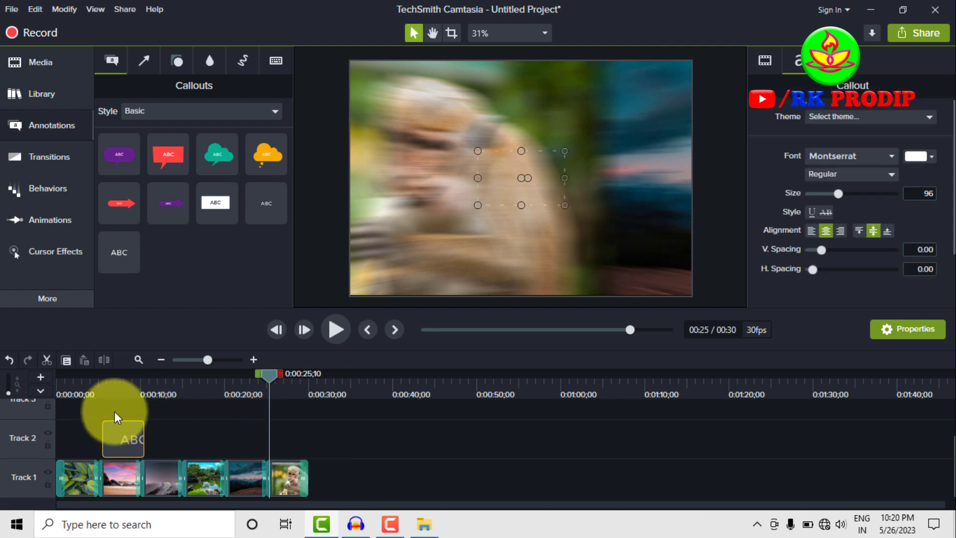
- Change the callout text to the channel name, widen its box to fit one line, and move it over the sky
left_click(109, 384)
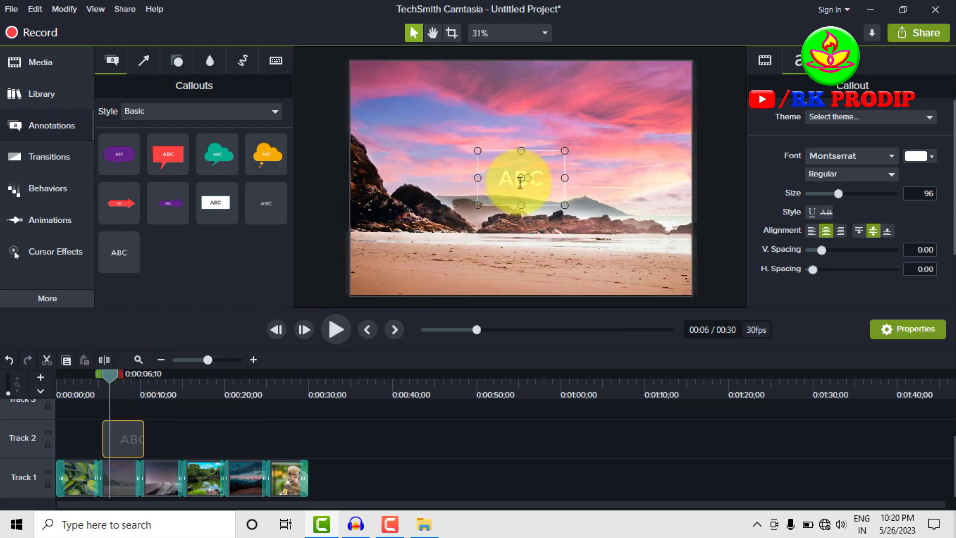
double_click(494, 181)
type("RK PRODIP")
left_click_drag(563, 178, 660, 179)
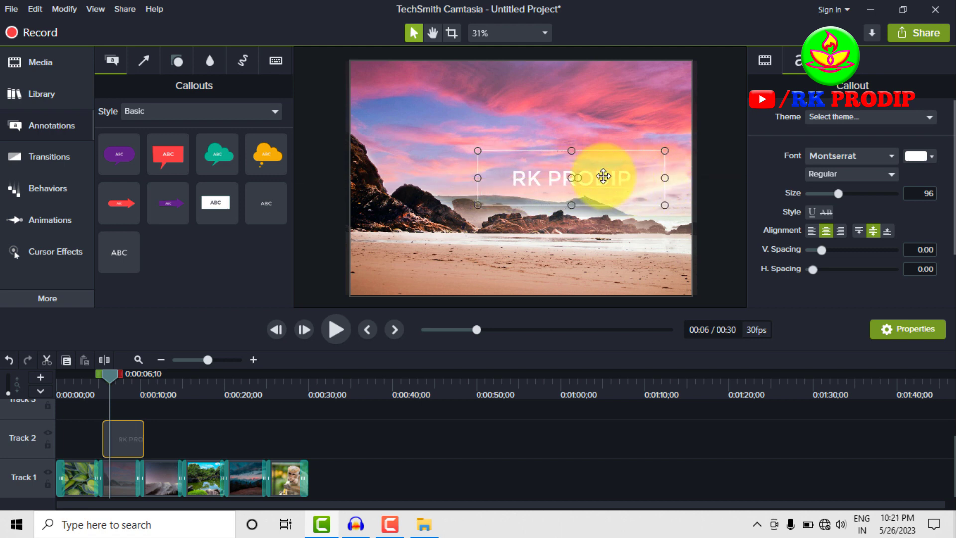
left_click_drag(603, 154, 519, 138)
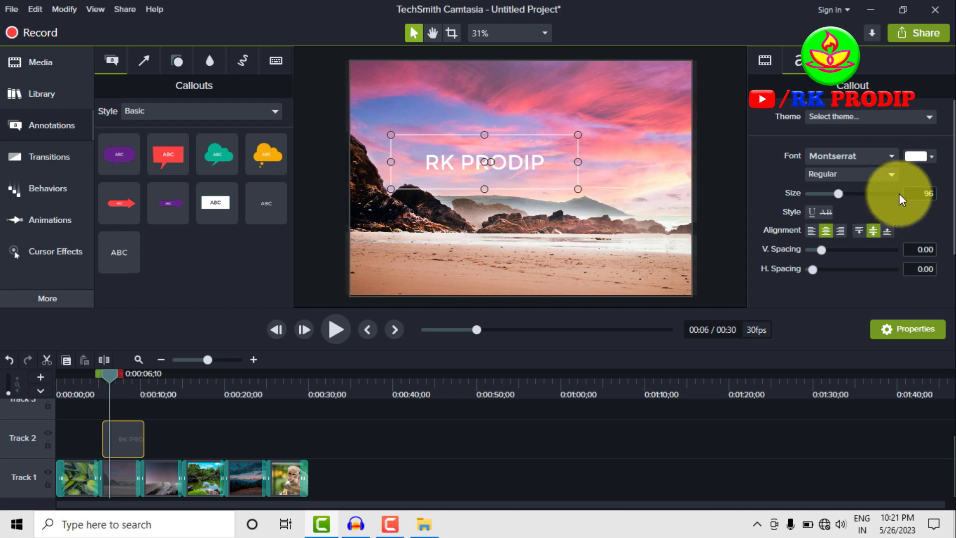
- Color the callout text black and enlarge its font size to 160
left_click(926, 154)
left_click(885, 179)
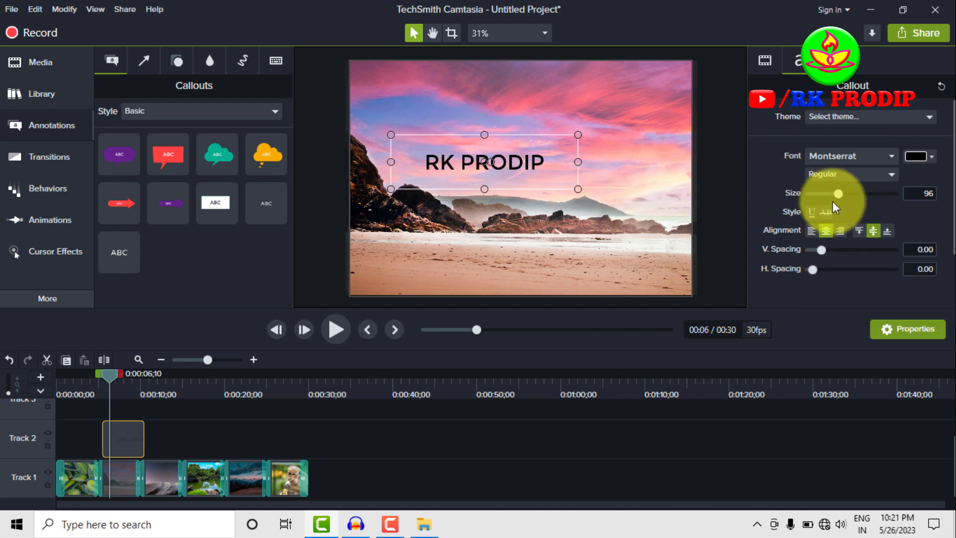
left_click_drag(836, 189, 866, 193)
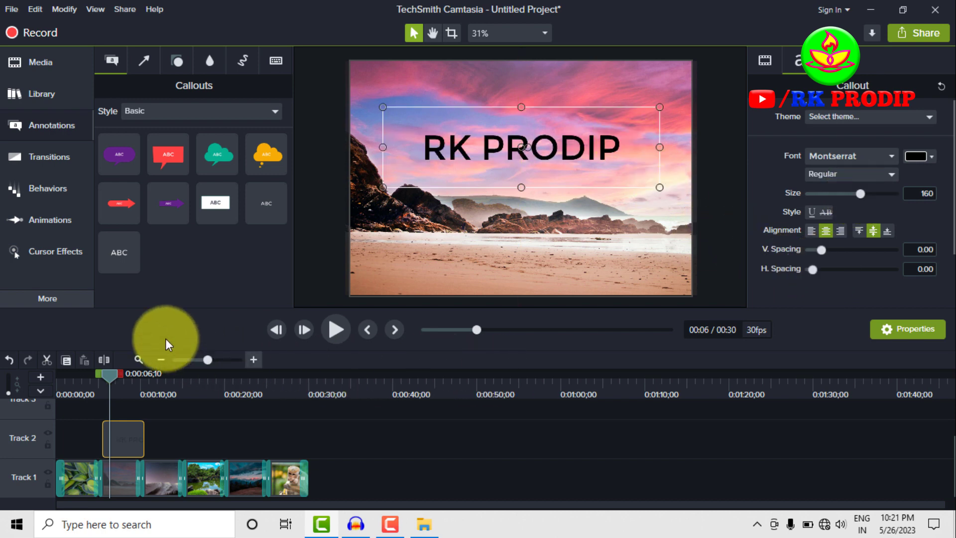
- Apply the Explode behavior to the text callout on Track 2 and preview it from just before the callout
left_click(57, 187)
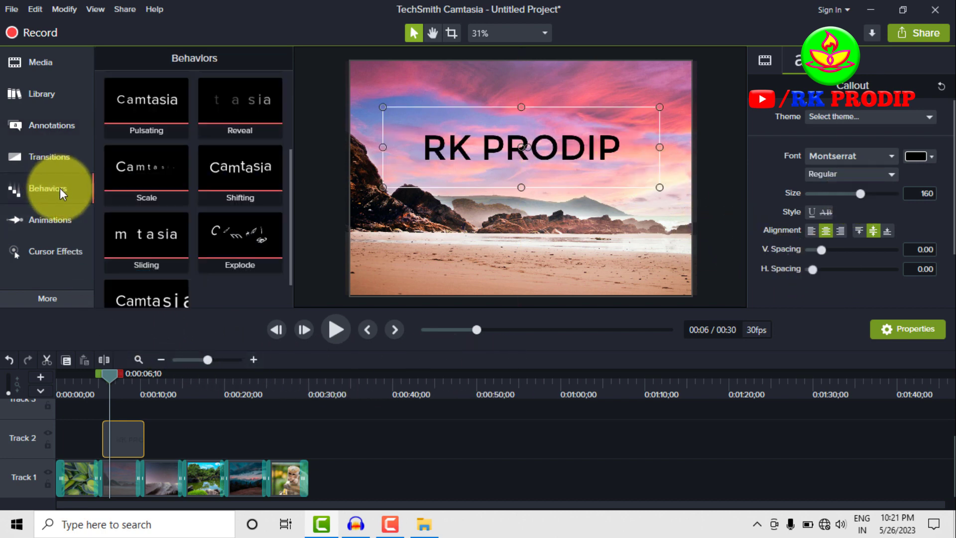
left_click_drag(240, 241, 127, 430)
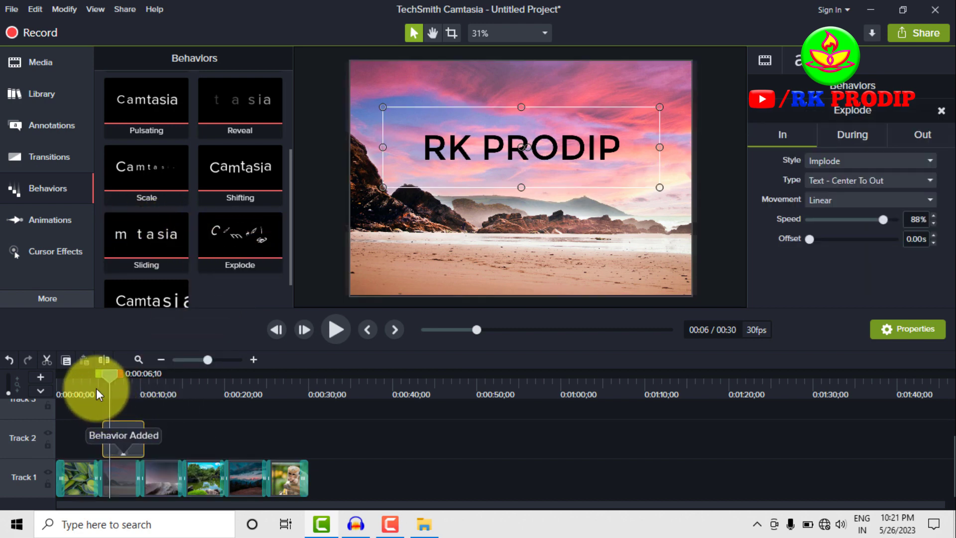
left_click(94, 387)
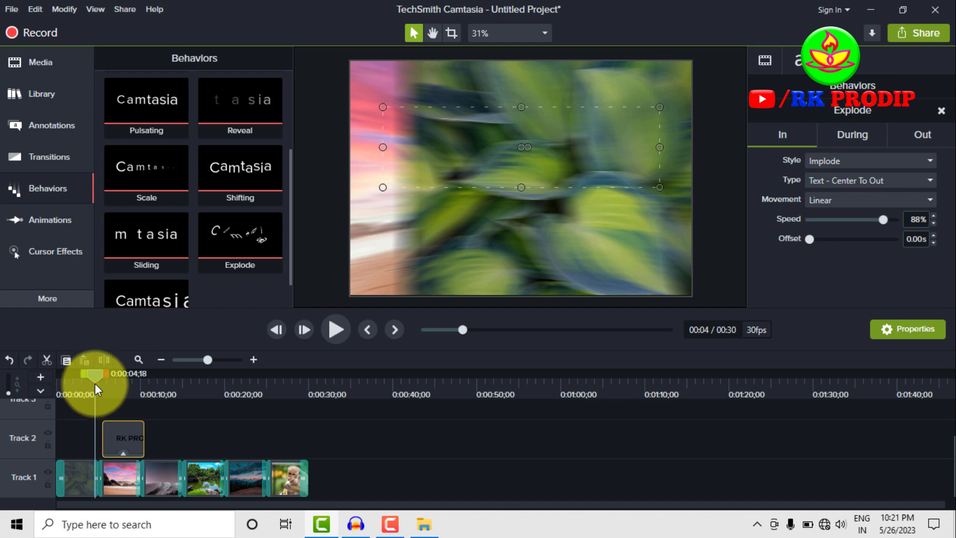
key("space")
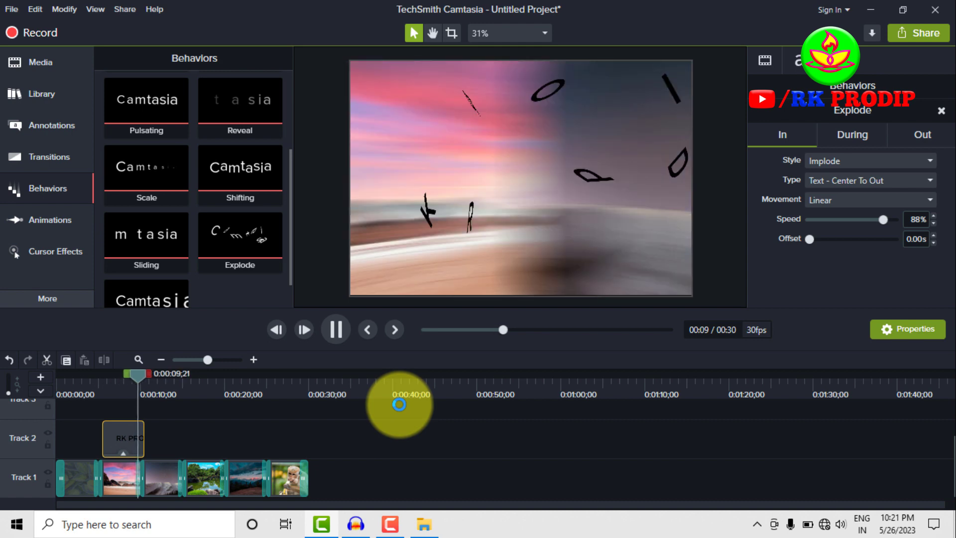
- Shift the text callout slightly later on Track 2 and replay its entrance and exit
left_click(130, 438)
left_click_drag(130, 441, 138, 438)
left_click(108, 384)
key("space")
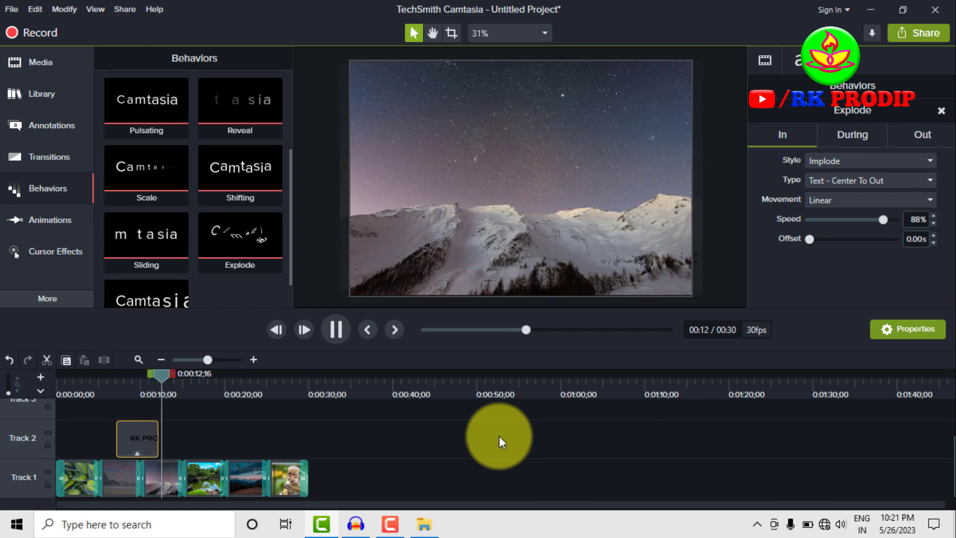
key("space")
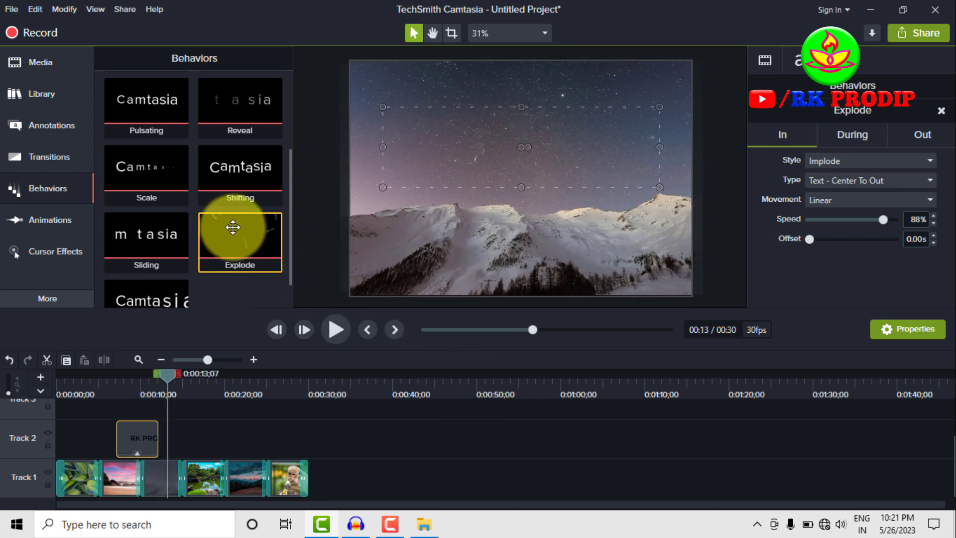
- Add the Shifting behavior to the text callout alongside Explode and preview the combined effect
left_click_drag(231, 177, 148, 425)
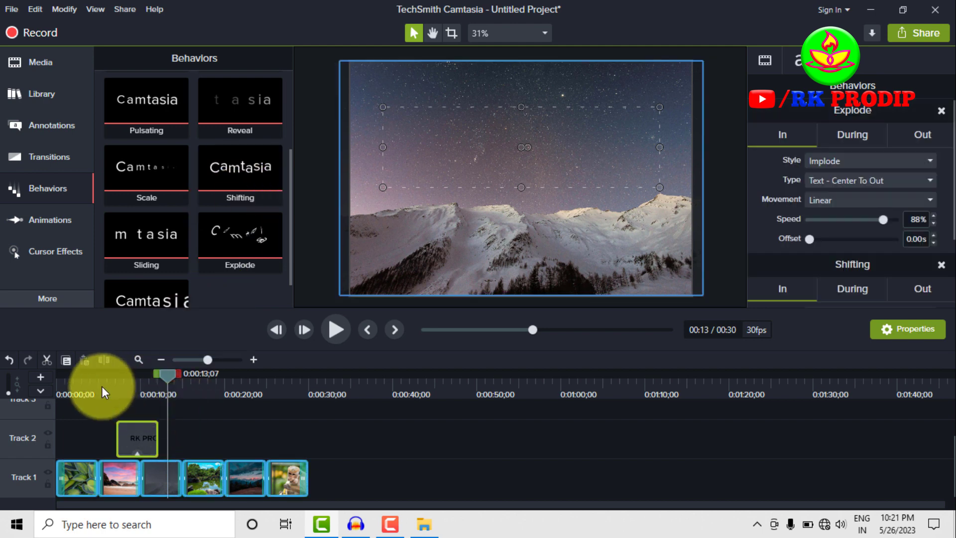
left_click(101, 384)
key("space")
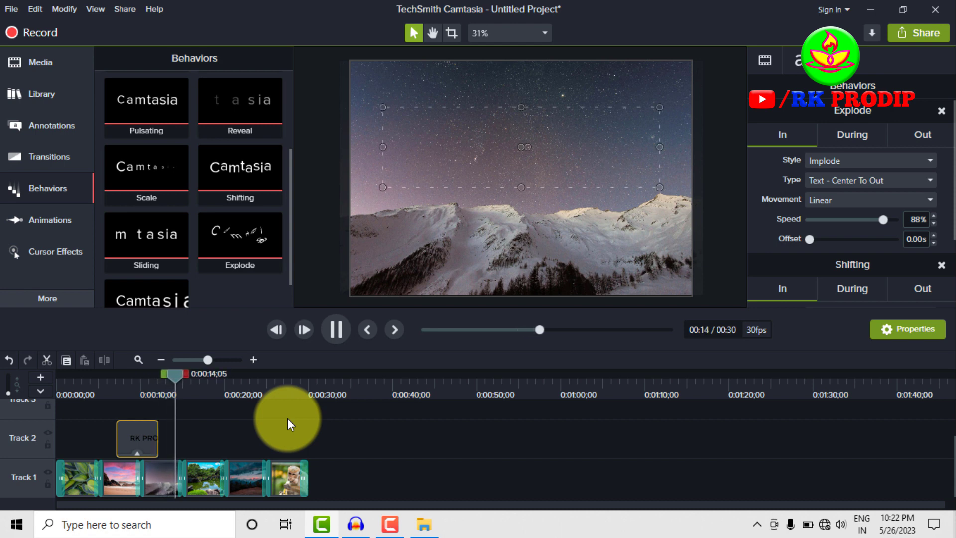
key("space")
- Delete the text callout from Track 2
scroll(205, 215, "up", 2)
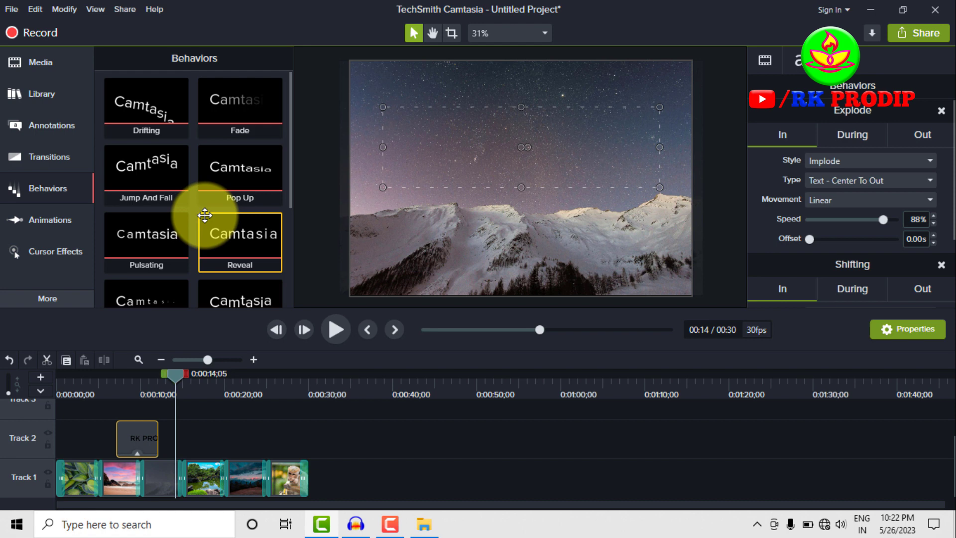
left_click(48, 226)
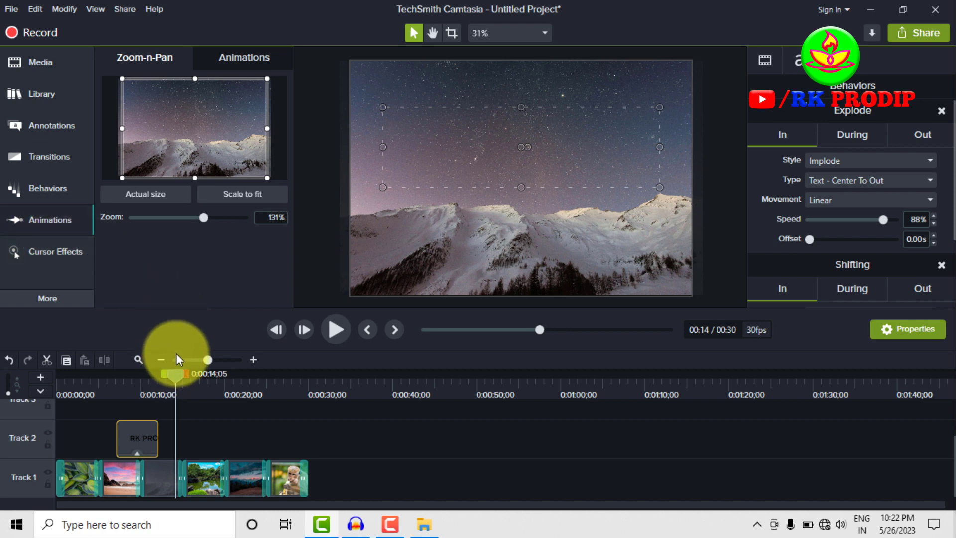
left_click(209, 434)
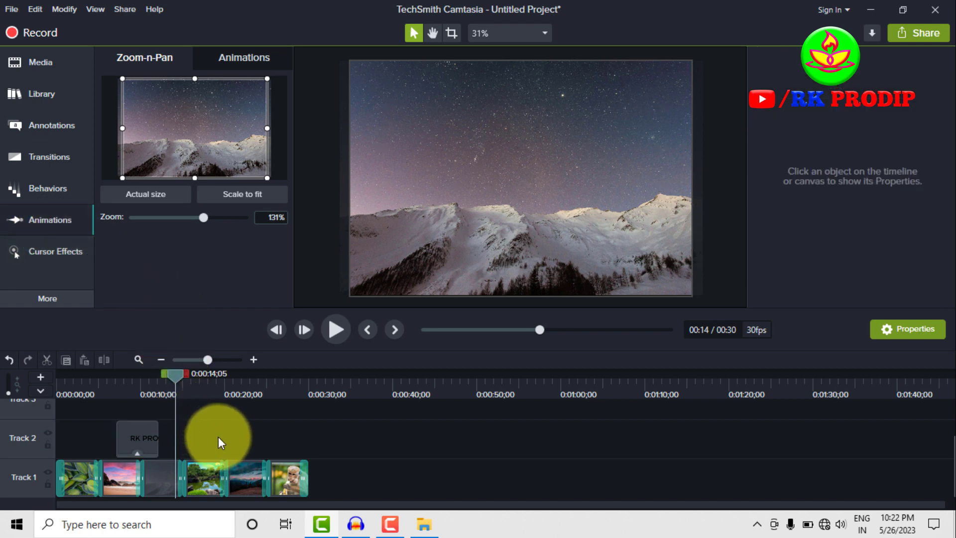
left_click(130, 435)
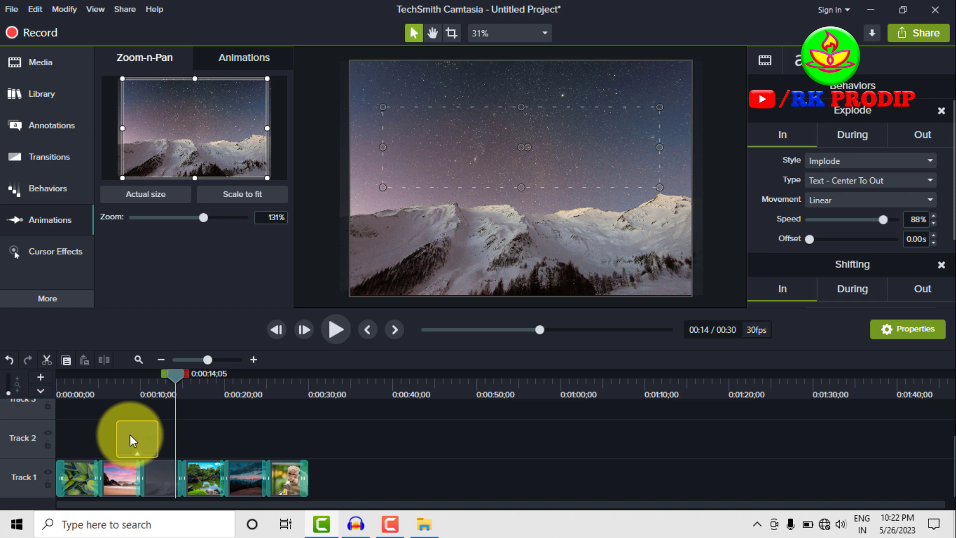
key("Delete")
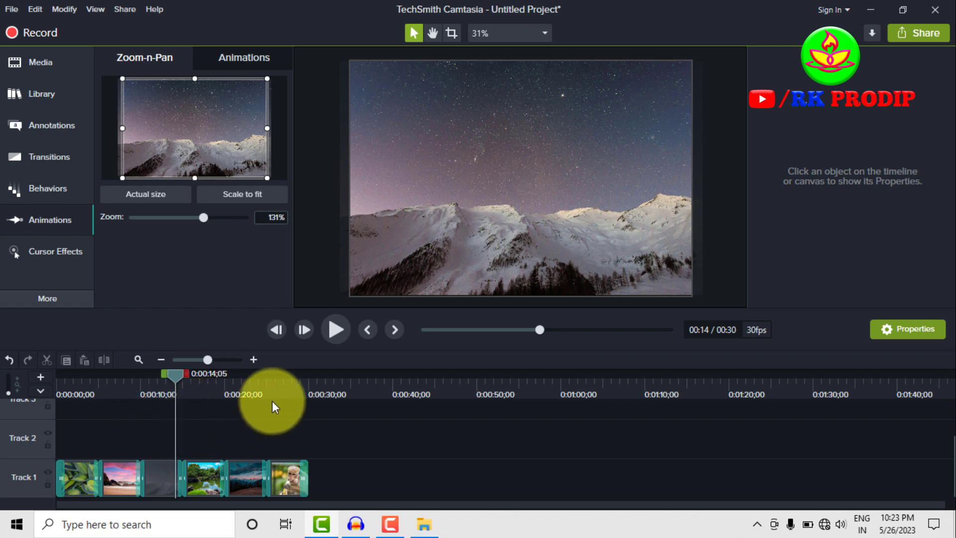
- At 0:00:27;12, use Zoom-n-Pan to zoom in on the monkey image to 200% by tightening the zoom frame around its head
left_click(287, 390)
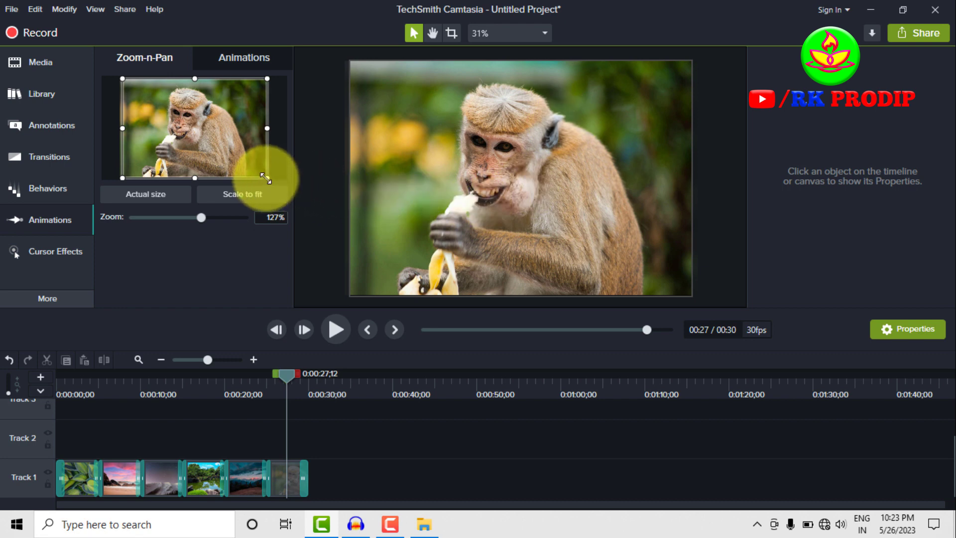
left_click(35, 223)
left_click(35, 223)
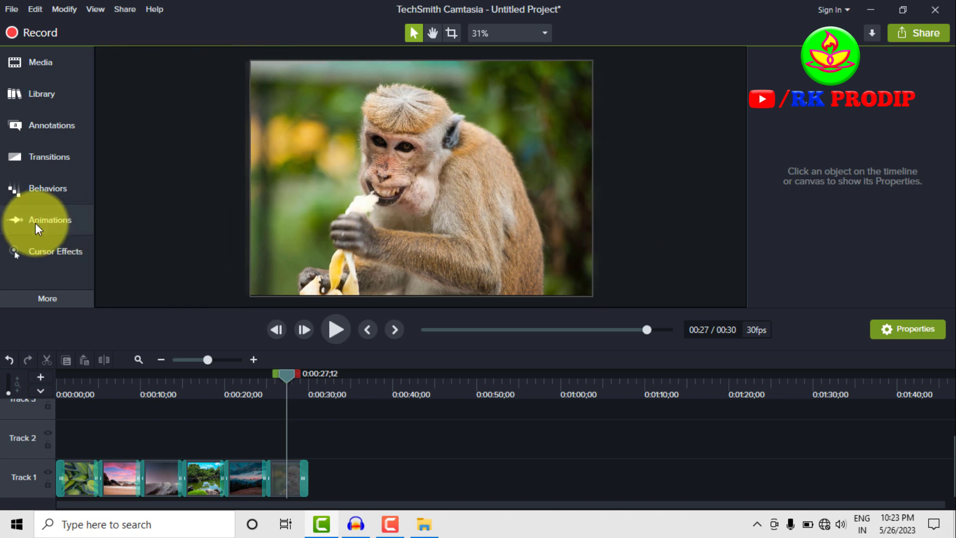
left_click(35, 224)
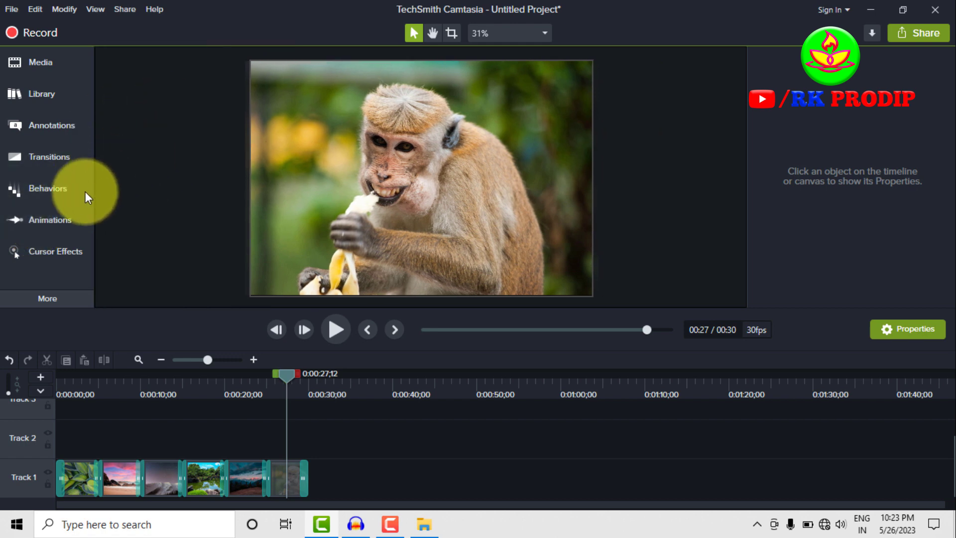
left_click(44, 222)
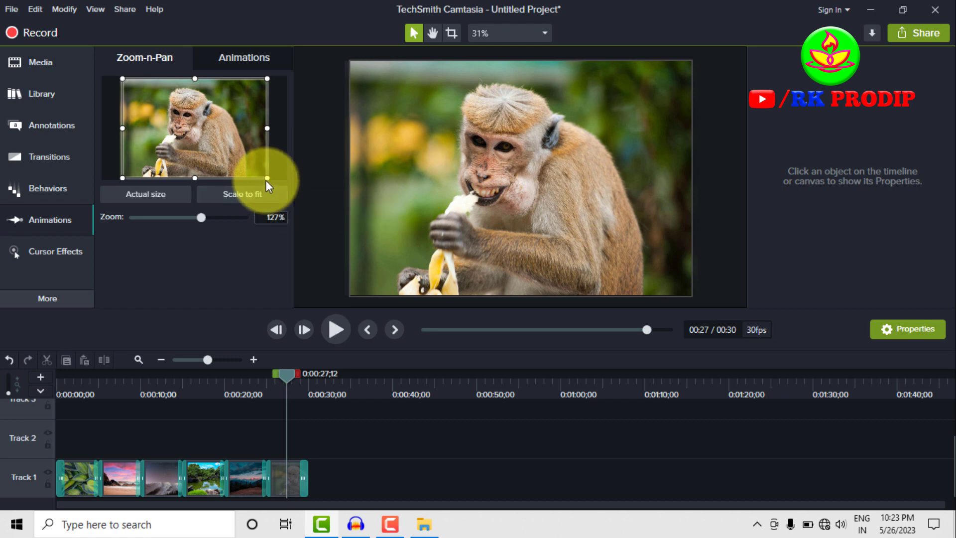
left_click_drag(266, 178, 234, 156)
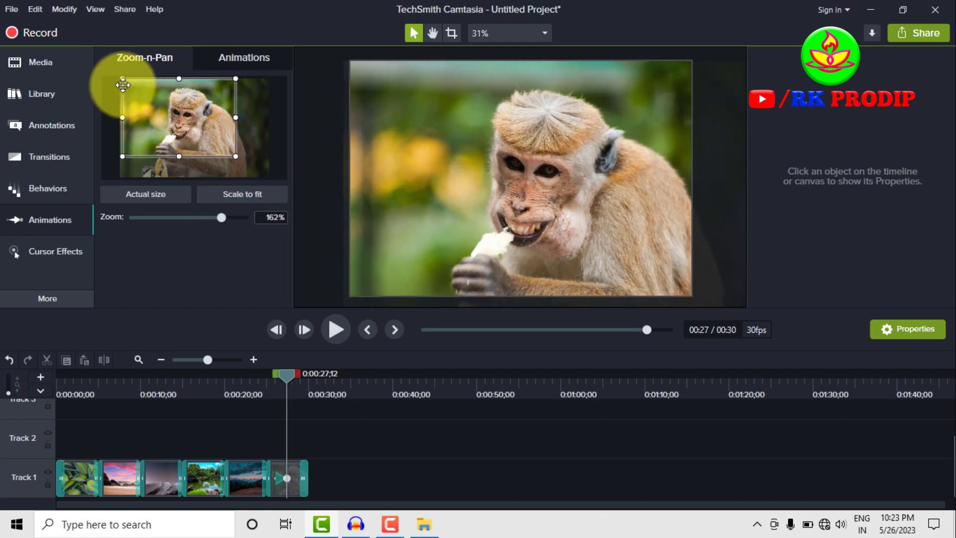
left_click_drag(123, 78, 160, 95)
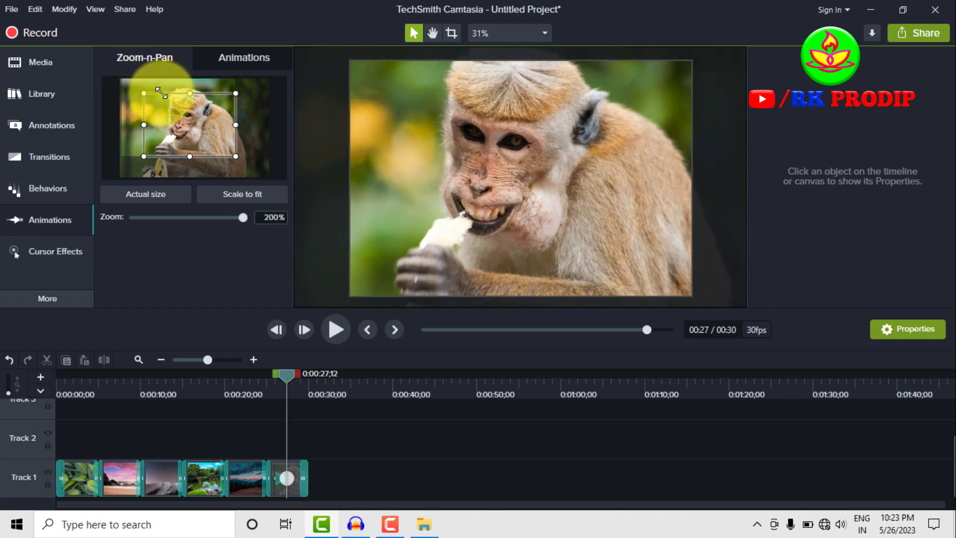
- Move the zoom frame up over the monkey's face and tighten it to 231%
left_click_drag(182, 128, 187, 118)
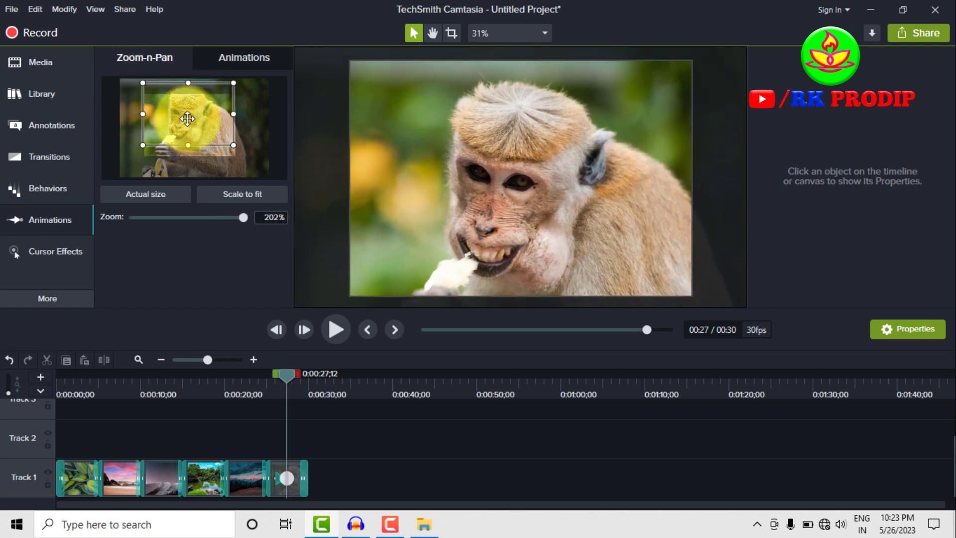
left_click_drag(236, 147, 229, 143)
left_click_drag(144, 89, 150, 93)
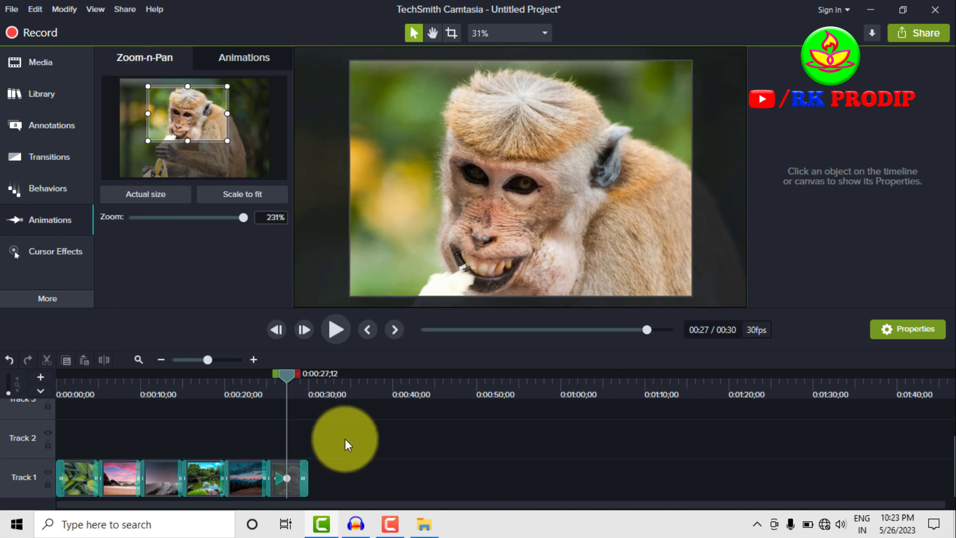
- Play back the end of the slideshow from before the monkey image to preview the zoom-in animation
left_click(261, 383)
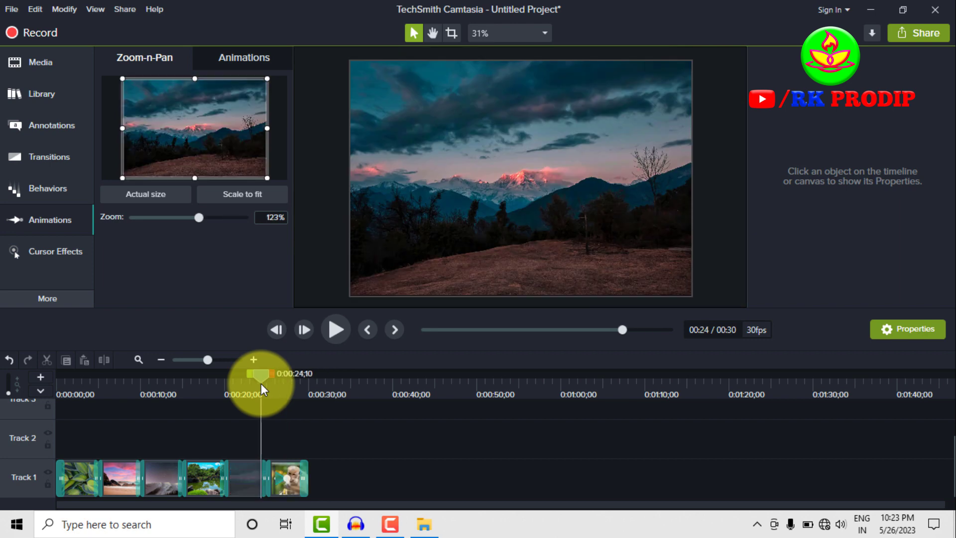
key("space")
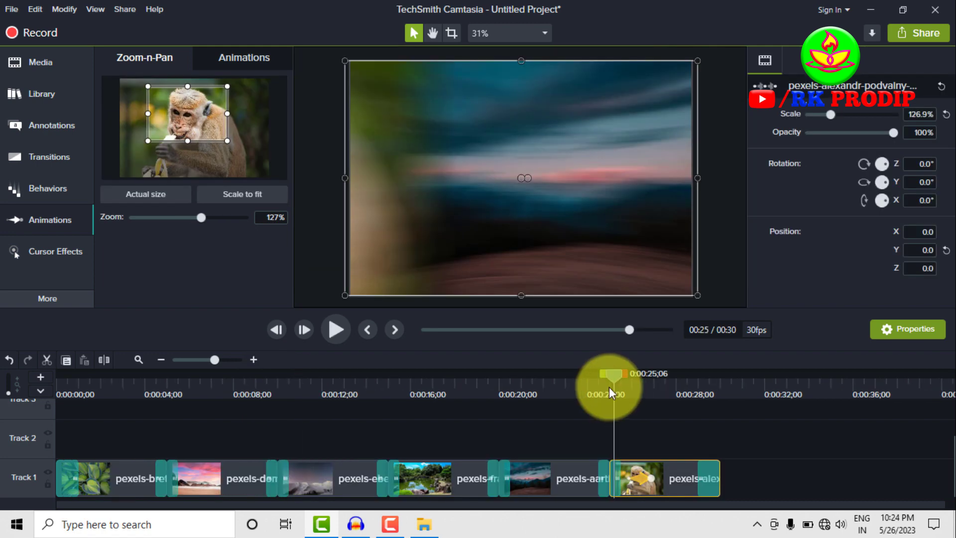
left_click(330, 331)
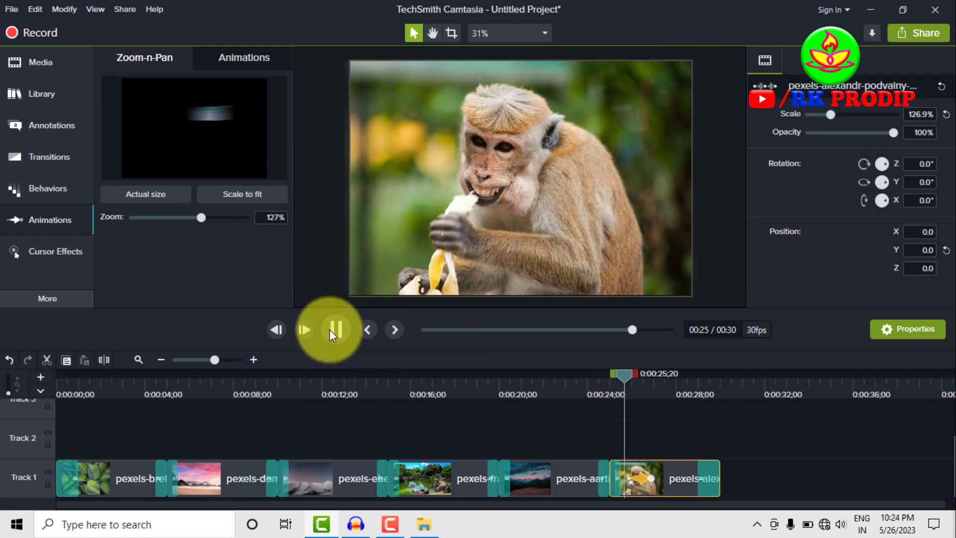
key("space")
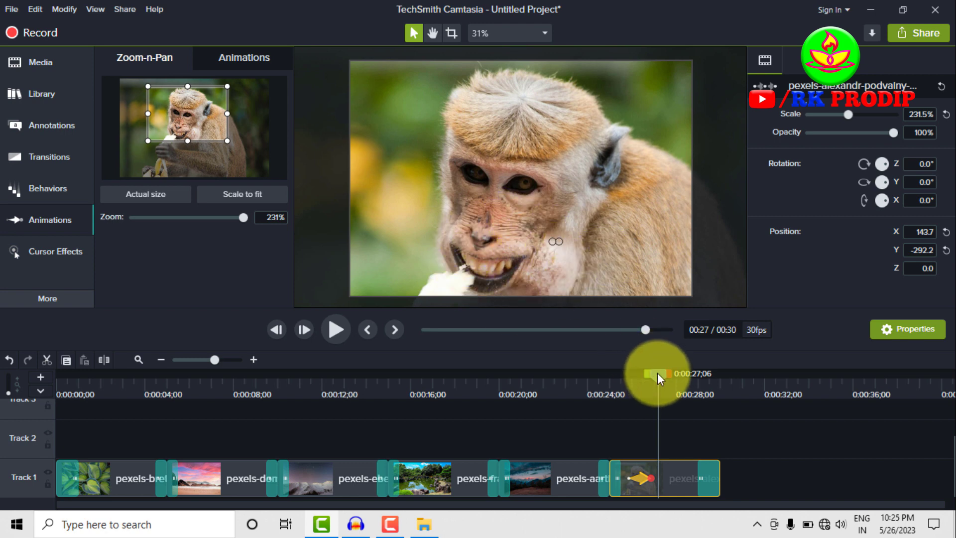
key("space")
key("space")
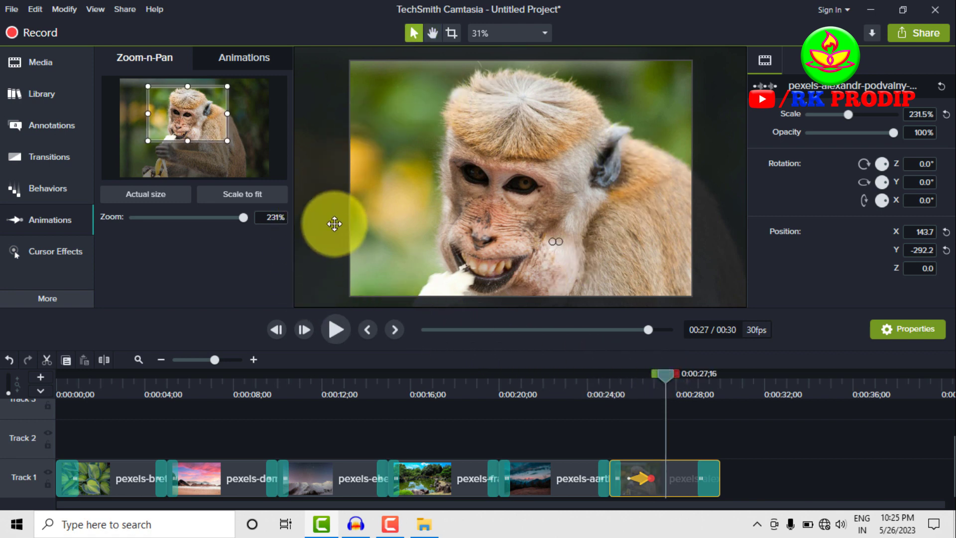
- Add a Scale to fit zoom-out at 0:00:27;16, enlarge the monkey image to 126.9% to fill the canvas, and preview it
left_click(232, 194)
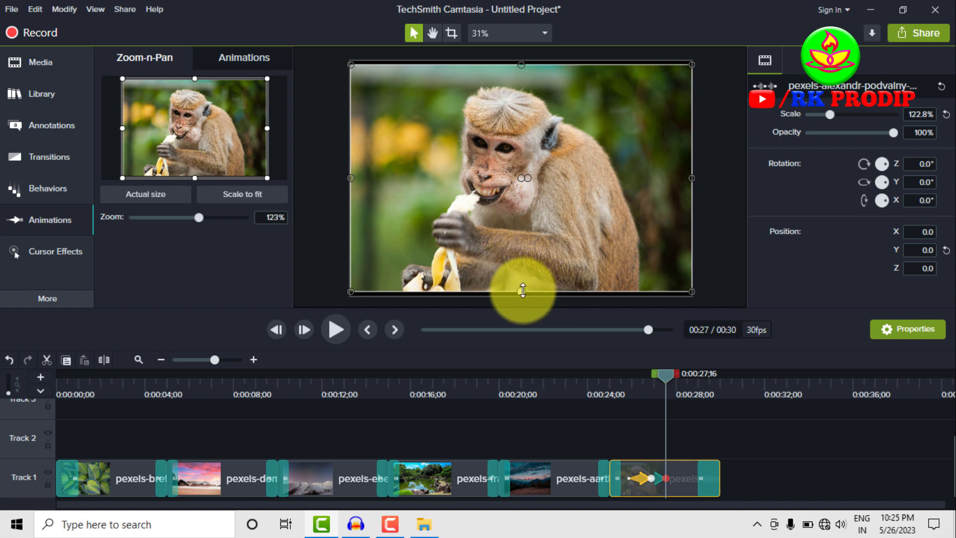
left_click_drag(522, 290, 522, 295)
left_click(626, 381)
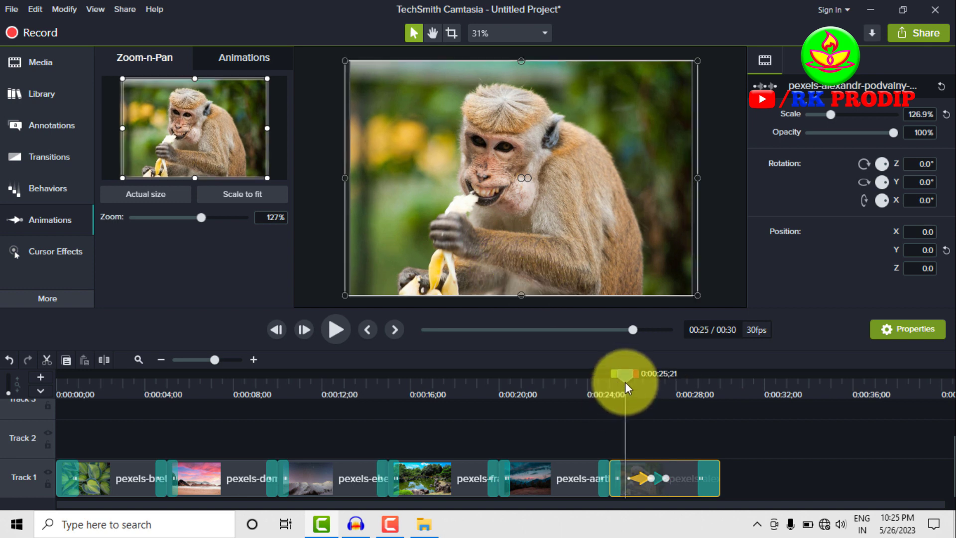
left_click(619, 381)
key("space")
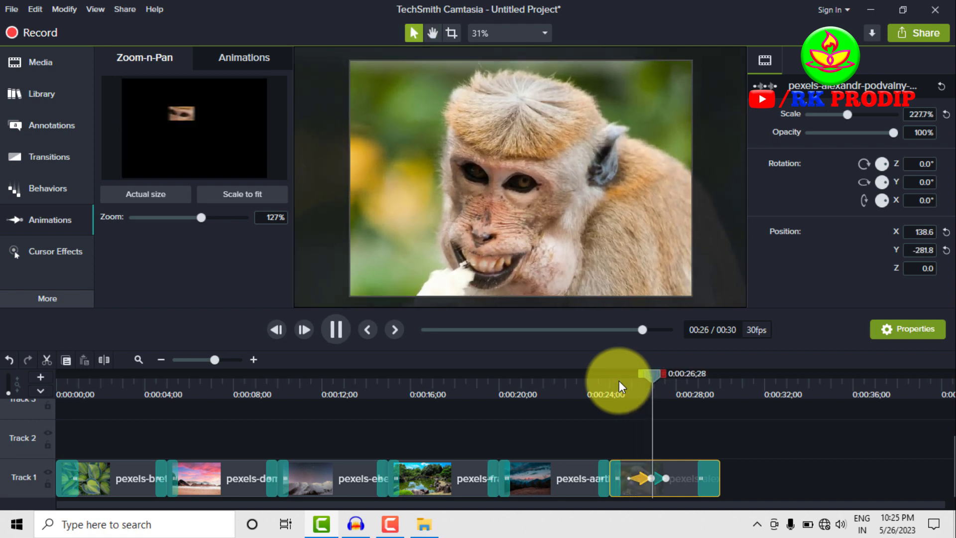
key("space")
key("space")
key("space")
- Extend the monkey image clip to about 11 seconds, move its zoom-out animation later in the clip, and preview the zoom-in
left_click_drag(657, 479, 856, 482)
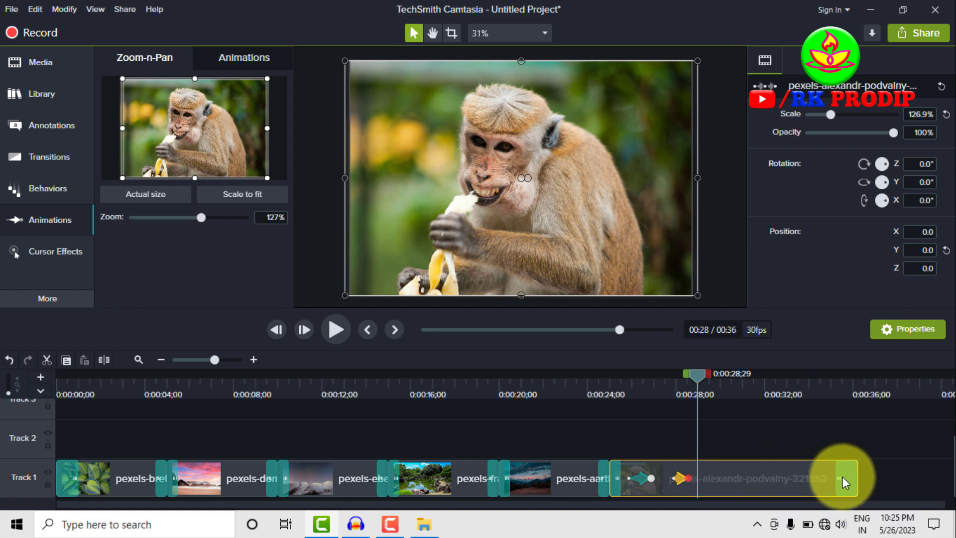
left_click_drag(683, 479, 749, 474)
left_click(617, 385)
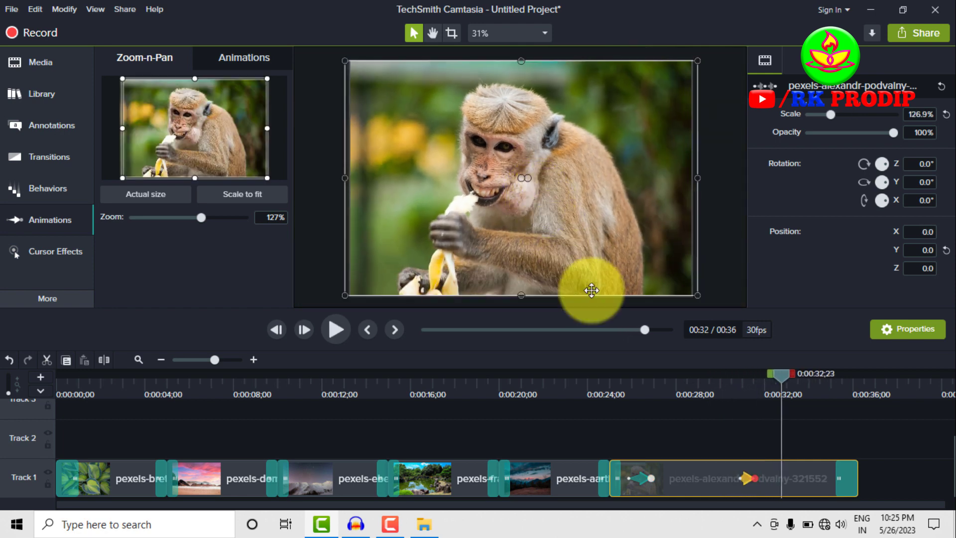
left_click(625, 393)
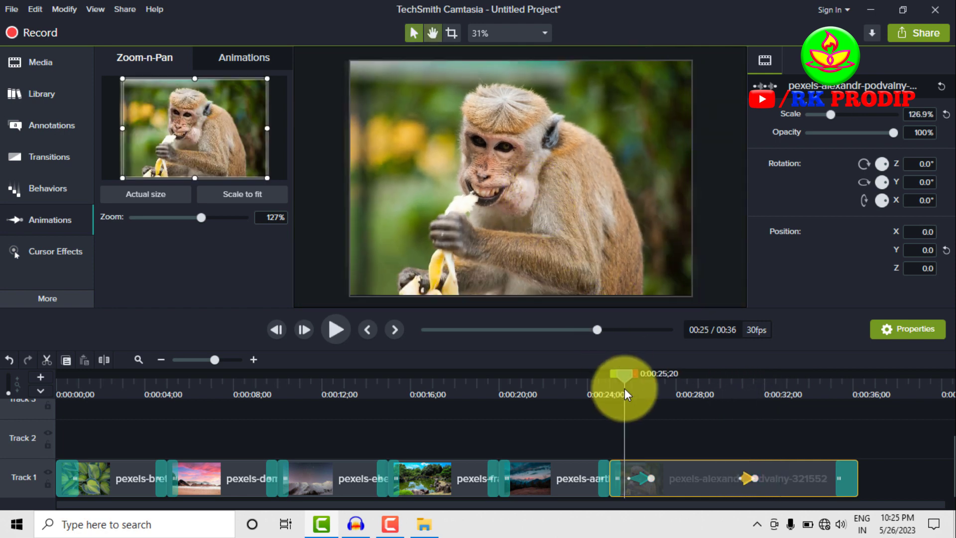
key("space")
key("space")
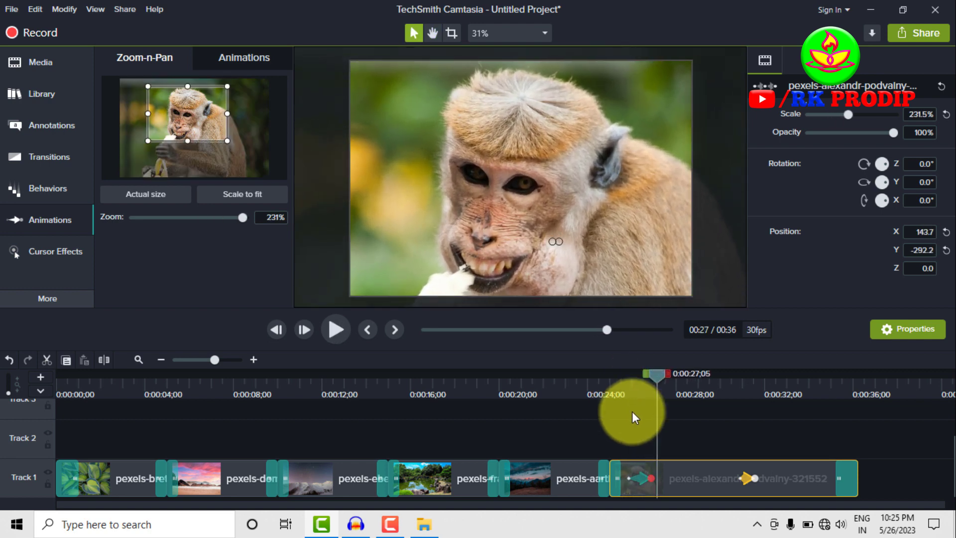
- Lengthen both zoom animations on the monkey clip, ending the zoom-out at 0:00:33;06, and play them back
left_click_drag(652, 478, 792, 478)
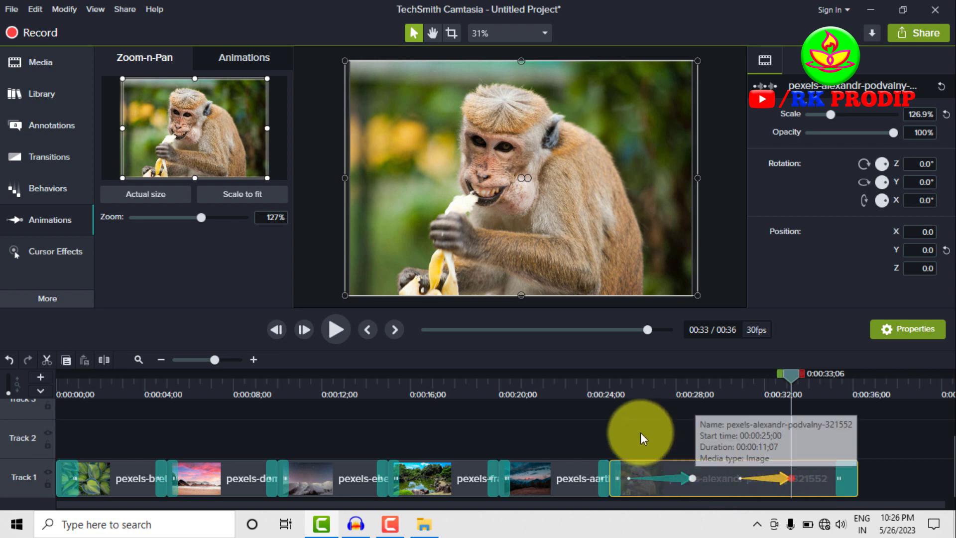
left_click(618, 387)
key("space")
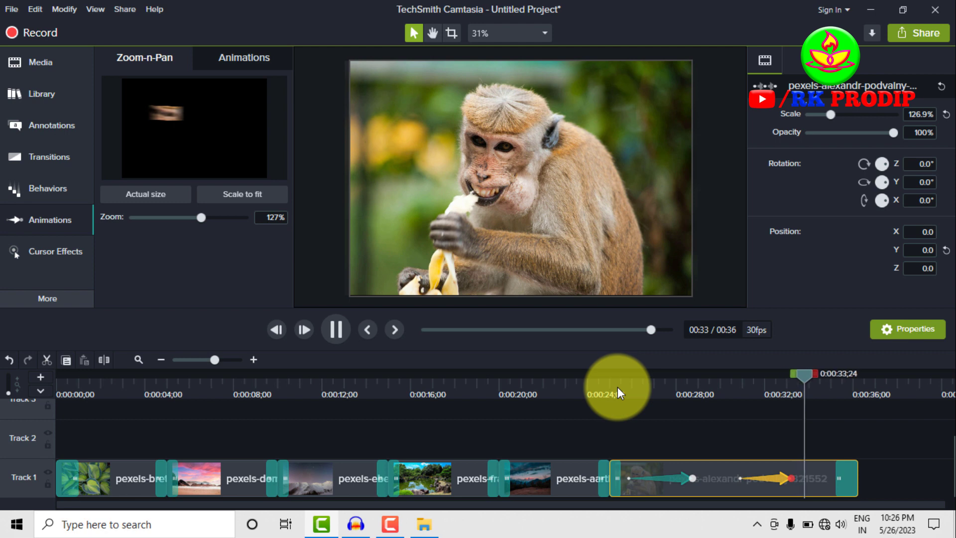
key("space")
- Stretch the monkey clip's zoom-in animation to end at 0:00:30;12 and replay the slower zoom
left_click_drag(692, 477, 729, 478)
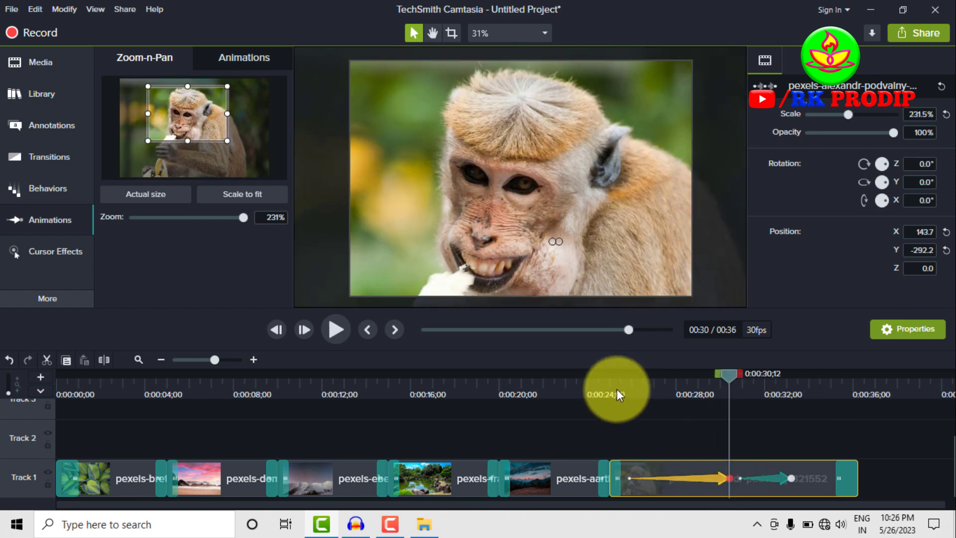
left_click(616, 384)
key("space")
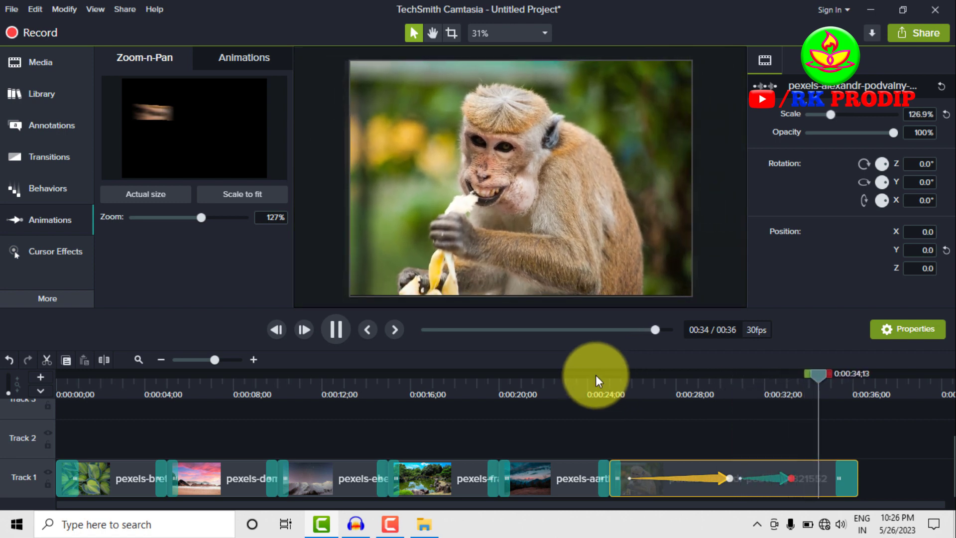
key("space")
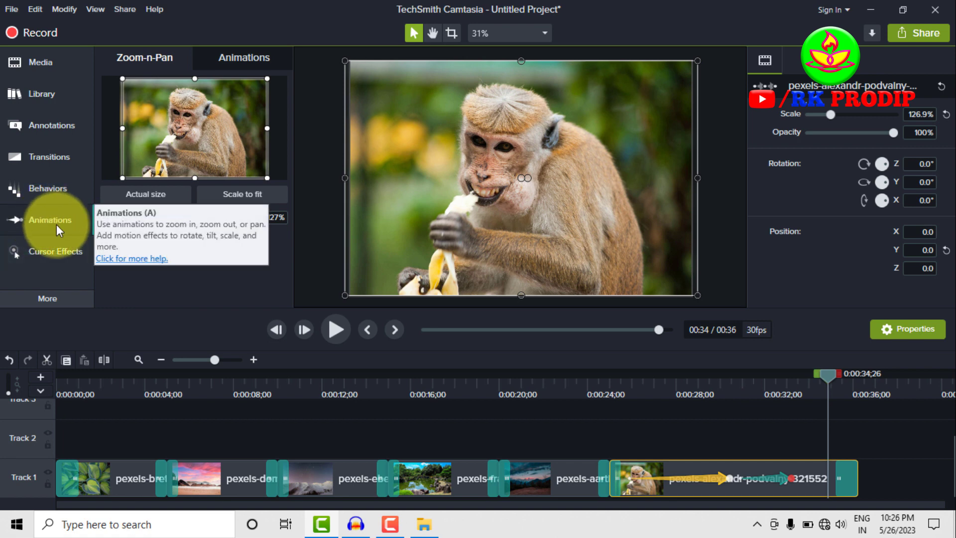
- Examine the preset animations and the available cursor effects
left_click(56, 224)
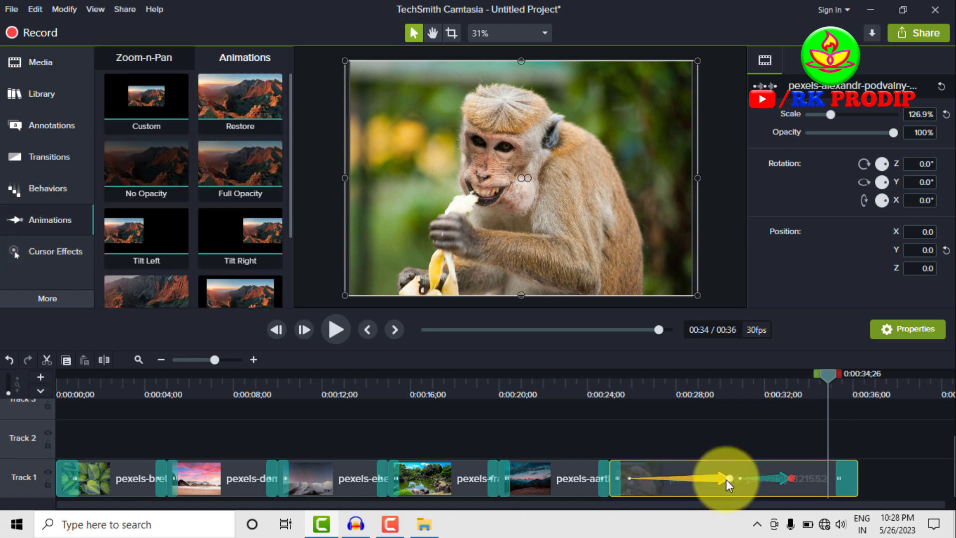
left_click(806, 381)
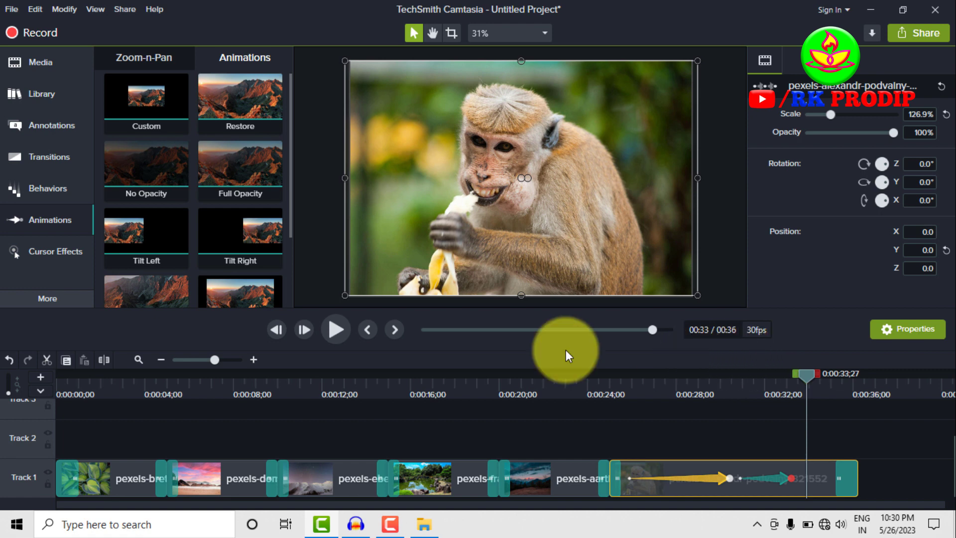
left_click(56, 251)
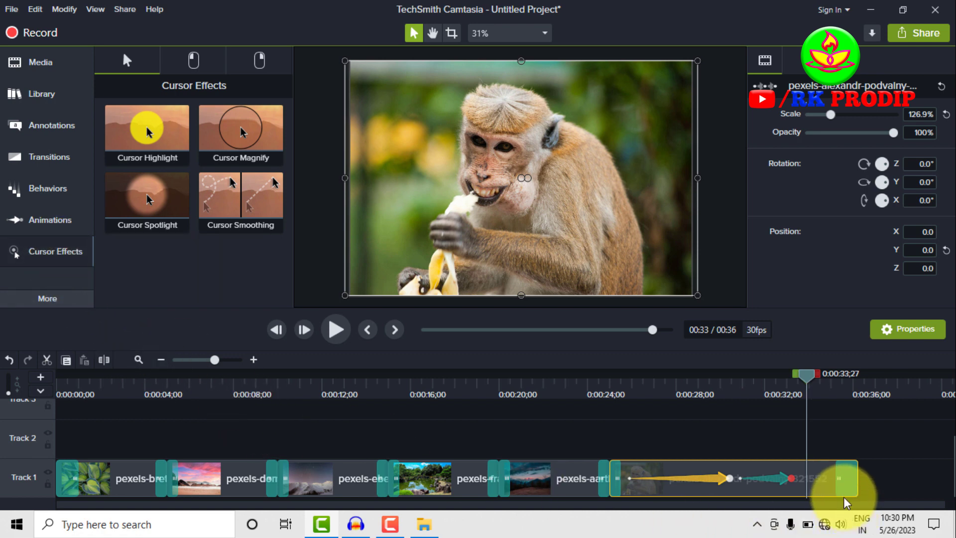
- Select all image clips on Track 1 and delete them to clear the timeline
left_click_drag(866, 473, 91, 476)
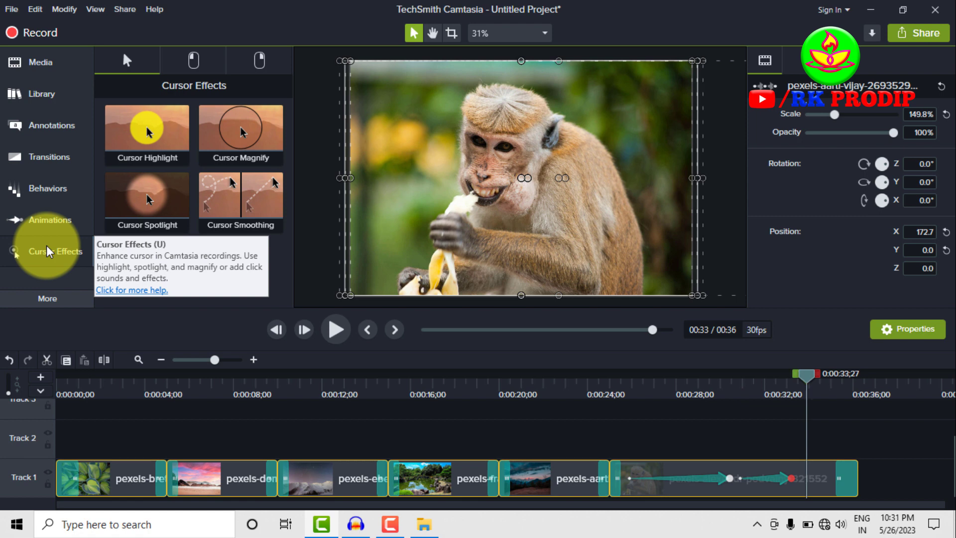
key("Delete")
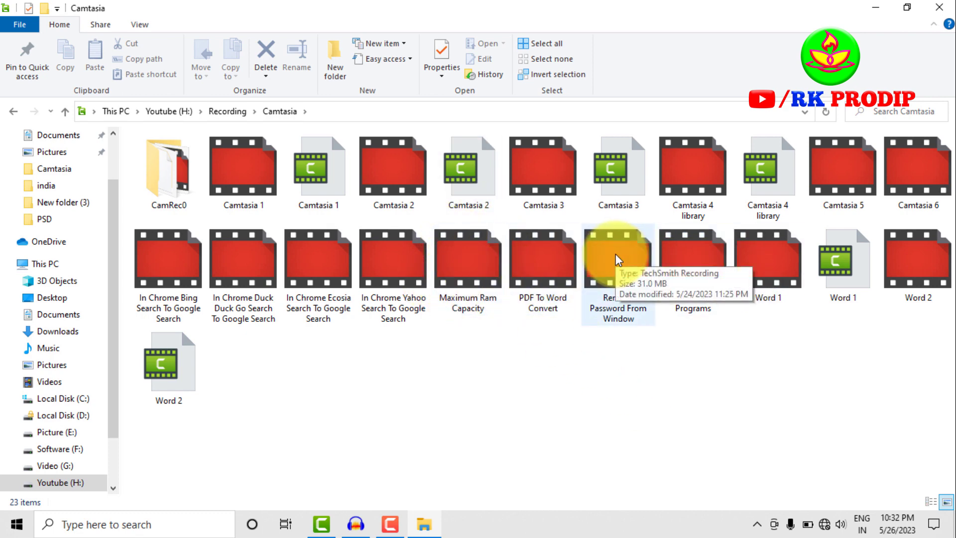
- Add the Remove Password From Window recording to the start of Track 1 and scale it to 115.2%, filling the canvas width
left_click_drag(619, 263, 274, 471)
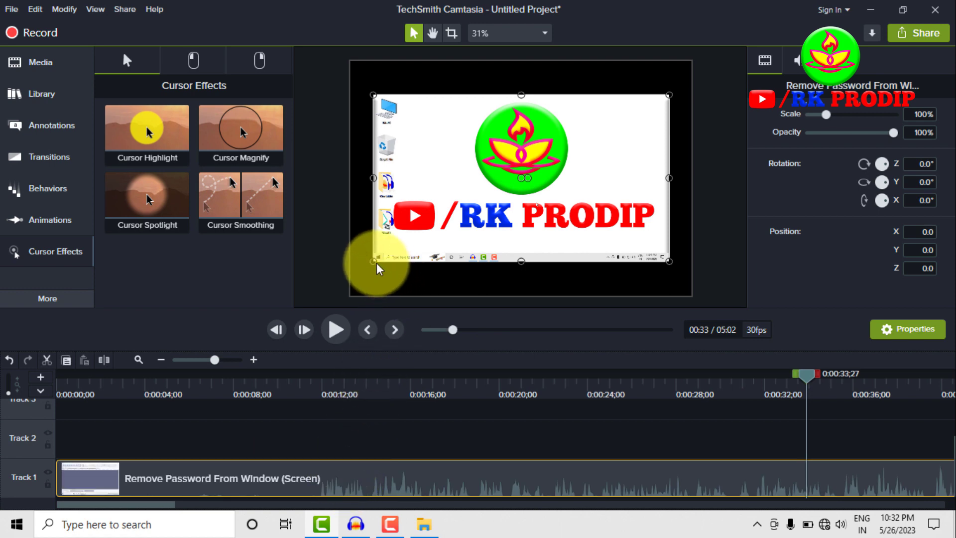
mouse_move(374, 261)
left_mouse_down()
mouse_move(351, 276)
mouse_move(376, 273)
left_mouse_up()
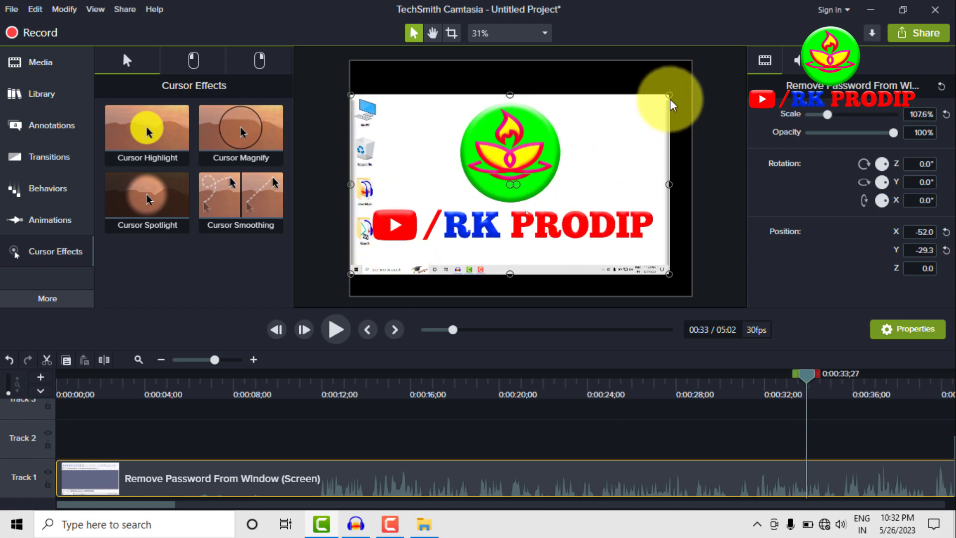
left_click_drag(670, 96, 682, 79)
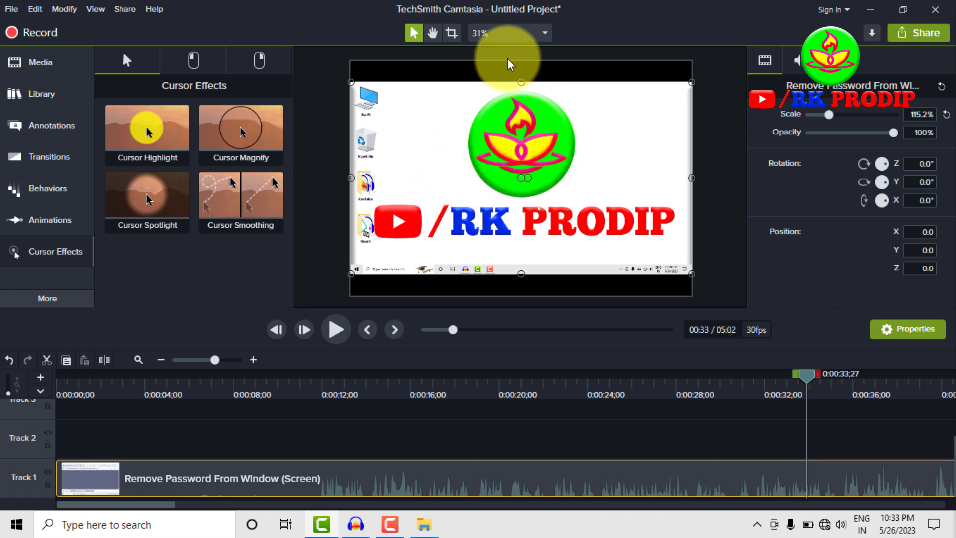
- Set the project's canvas dimensions to 1080p HD (1920x1080) and enlarge the recording to 140.6% to fill the whole canvas
left_click(514, 37)
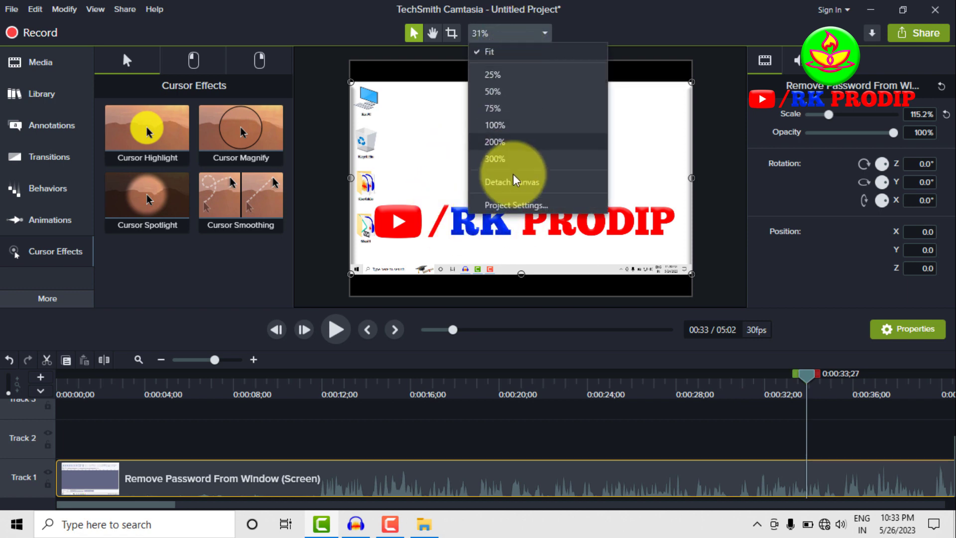
left_click(515, 211)
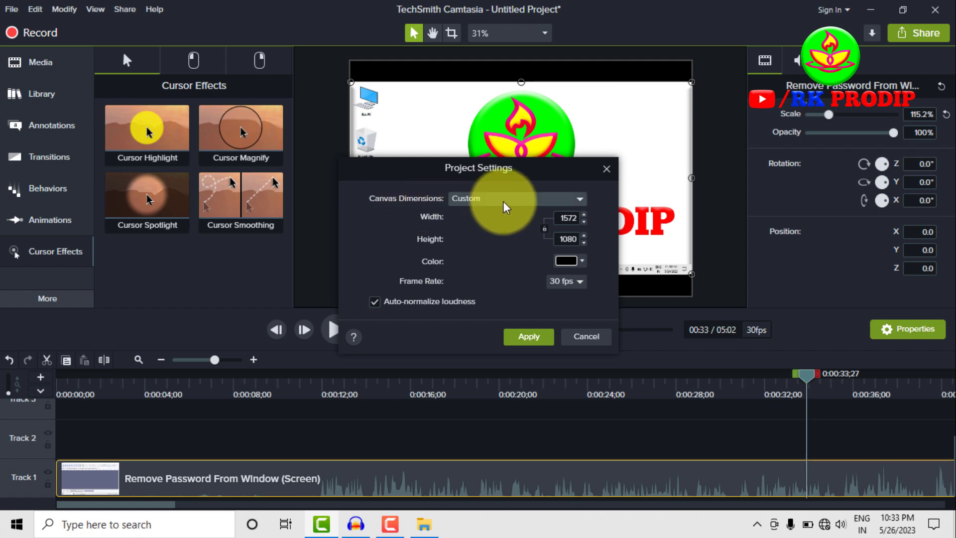
left_click(508, 201)
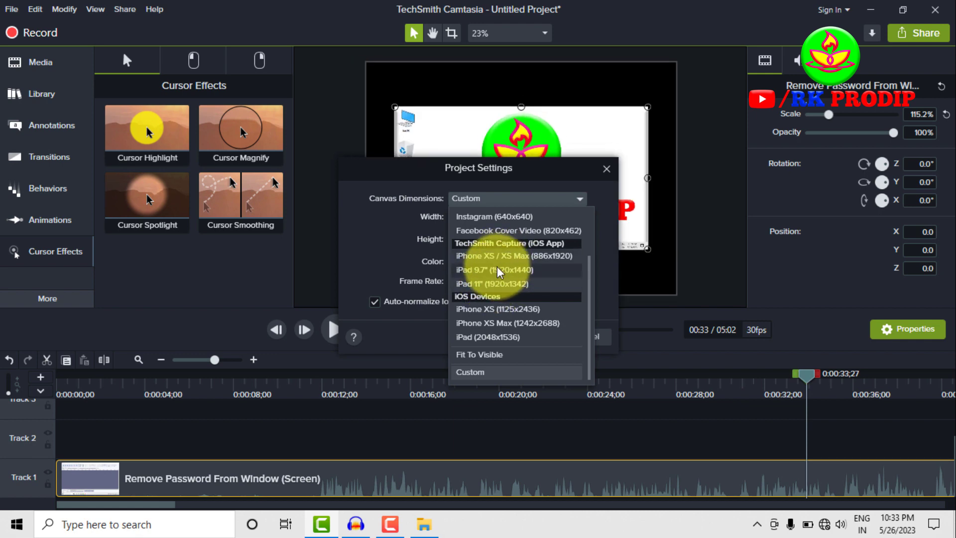
scroll(477, 247, "up", 2)
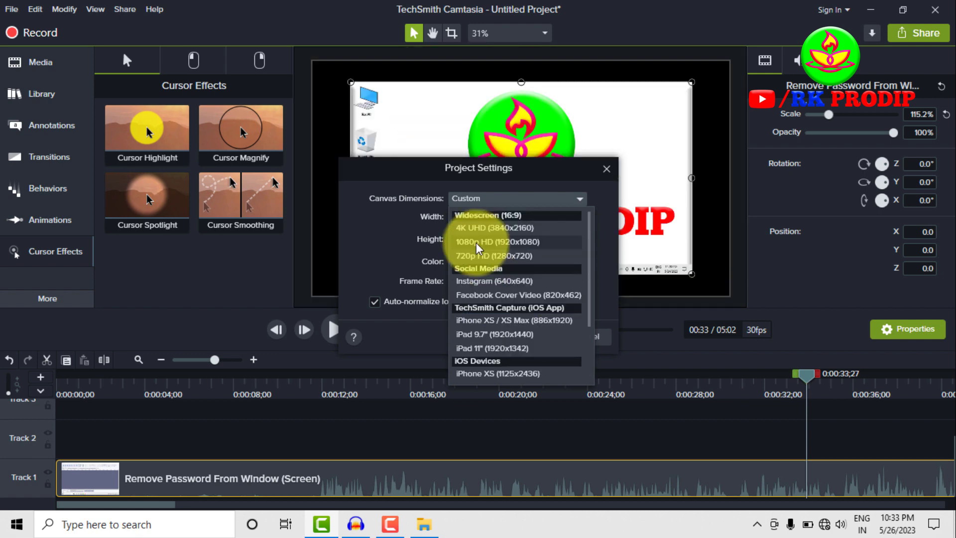
left_click(477, 247)
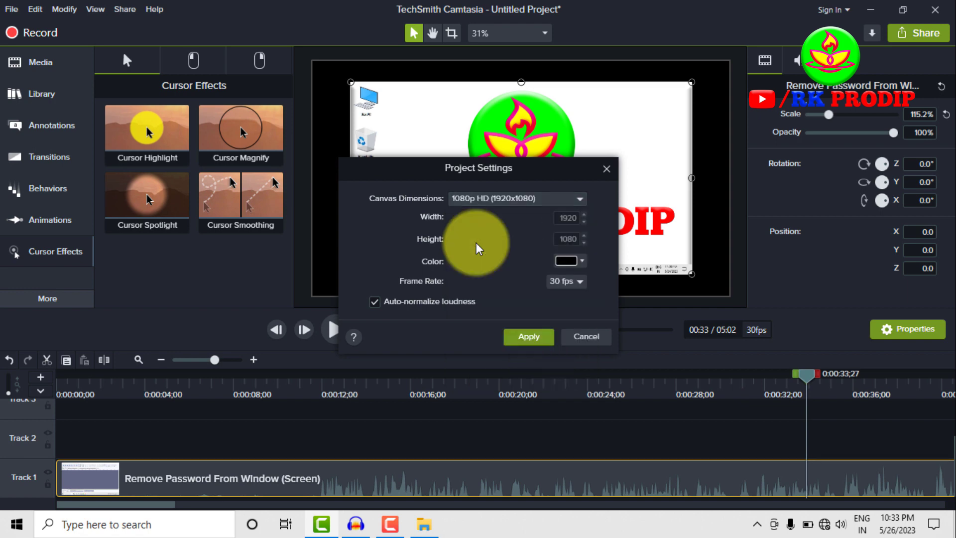
left_click(529, 337)
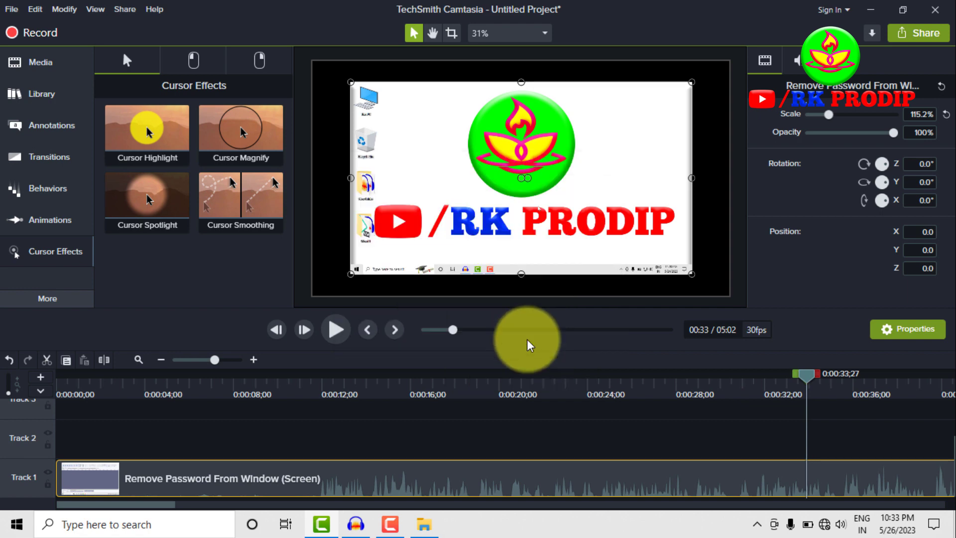
left_click_drag(352, 271, 313, 295)
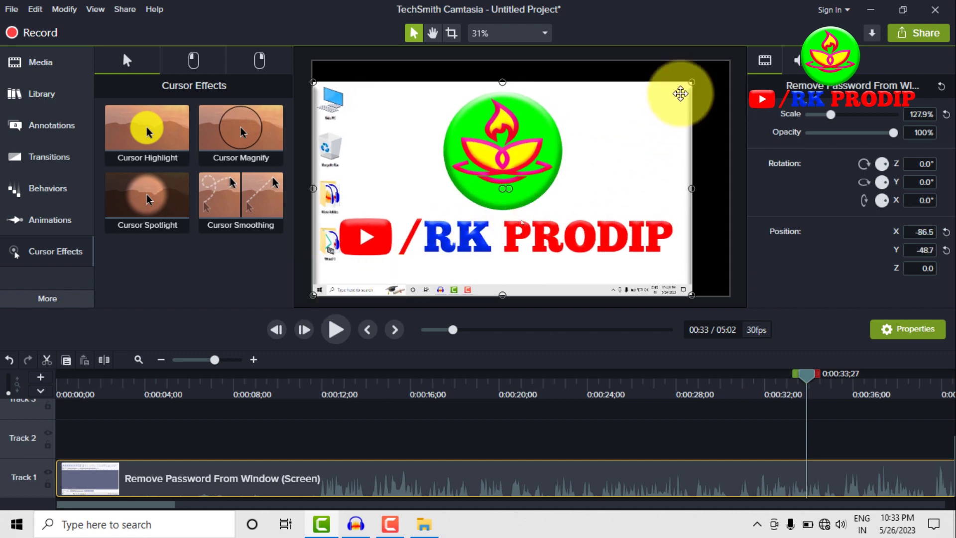
left_click_drag(691, 83, 725, 65)
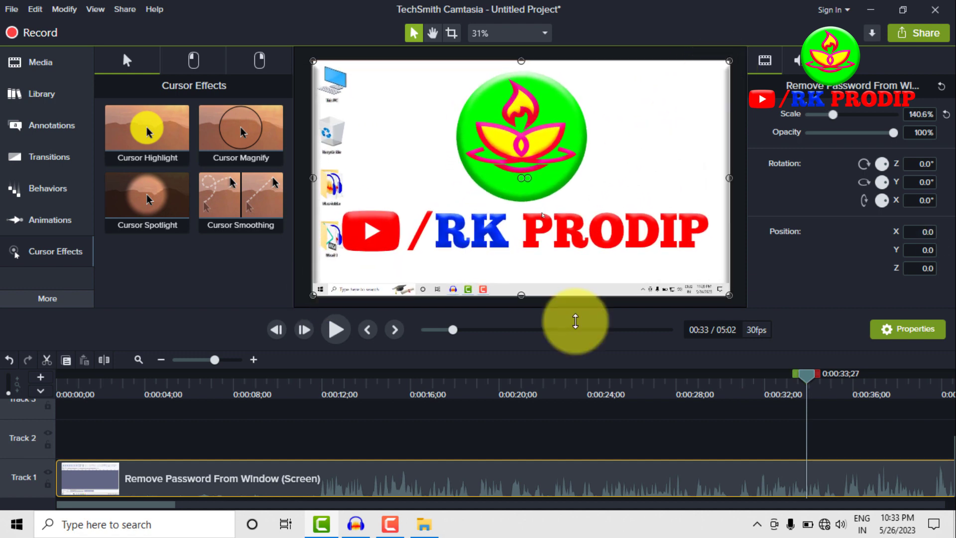
- Separate the audio and video of the Track 1 recording and delete the audio clip
left_click(513, 387)
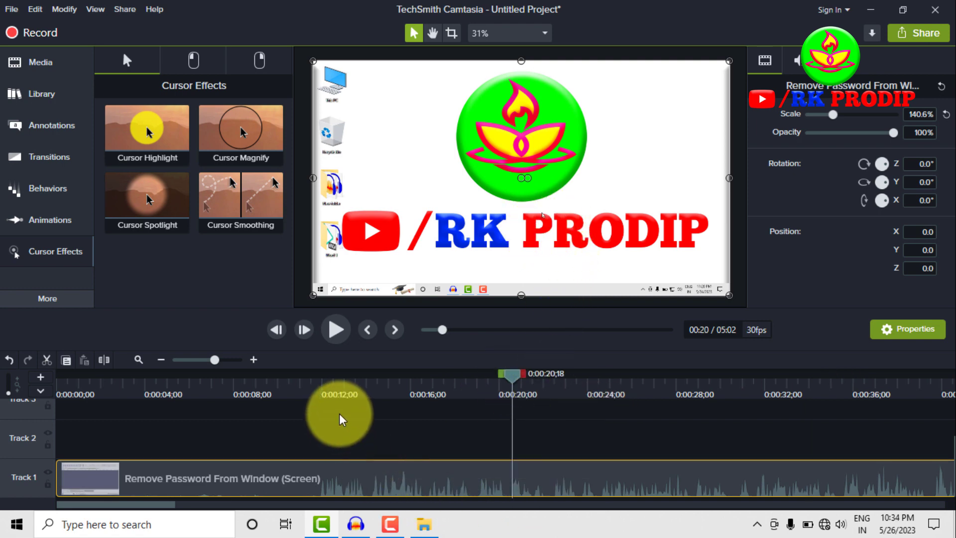
right_click(403, 488)
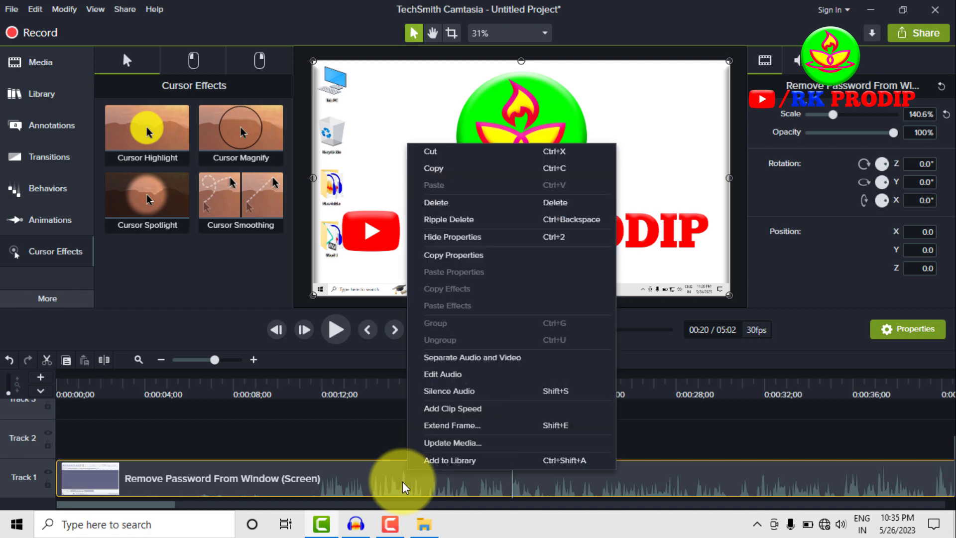
left_click(453, 359)
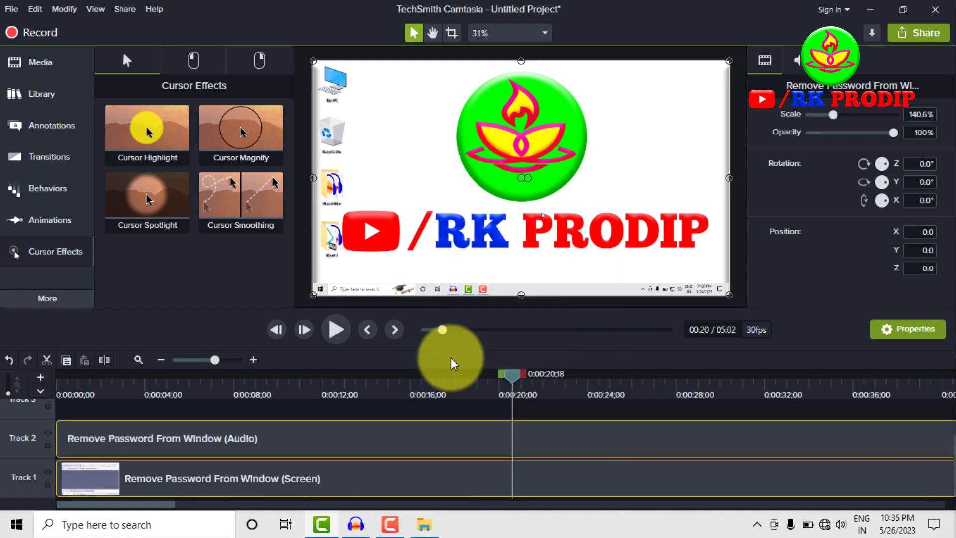
left_click(444, 444)
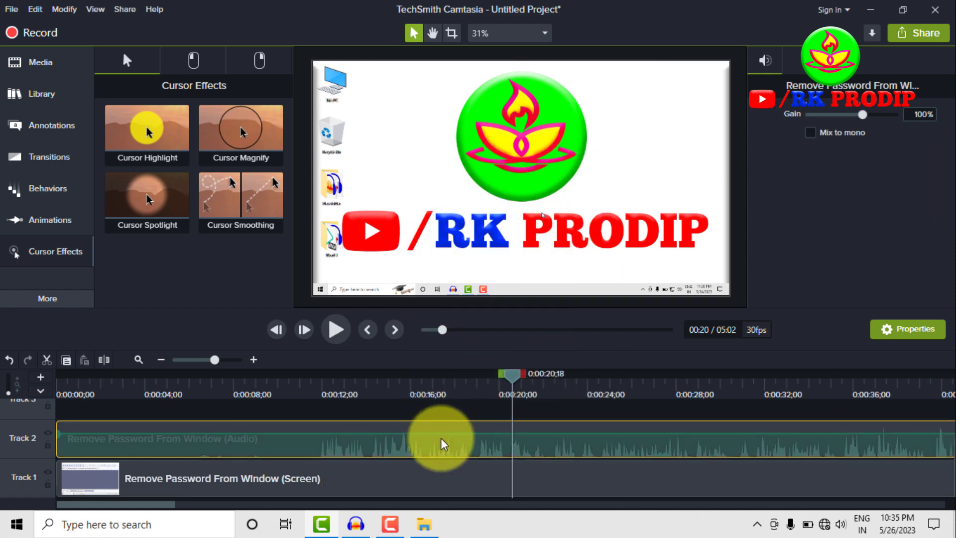
key("Delete")
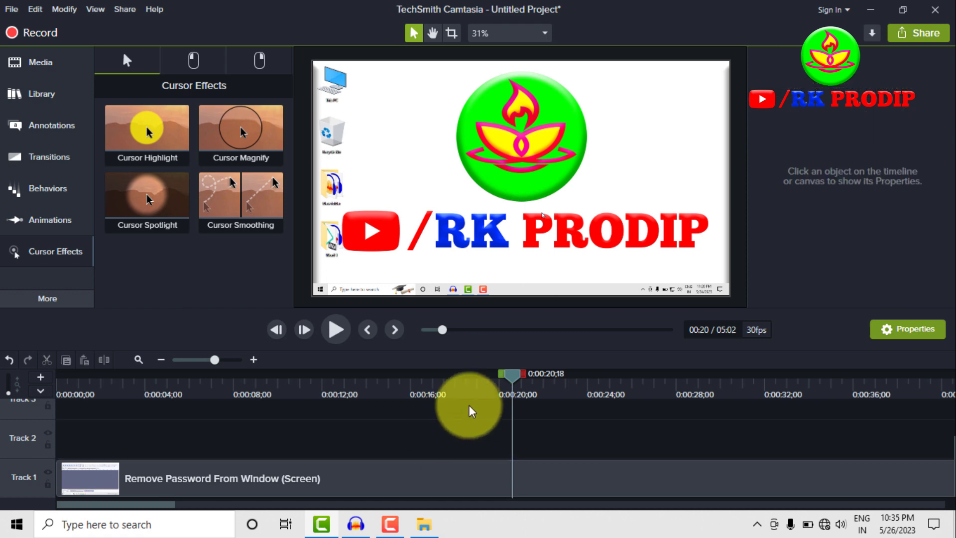
- Play back the recording from 0:00:16;00 to check how the plain cursor looks
left_click_drag(508, 375, 409, 381)
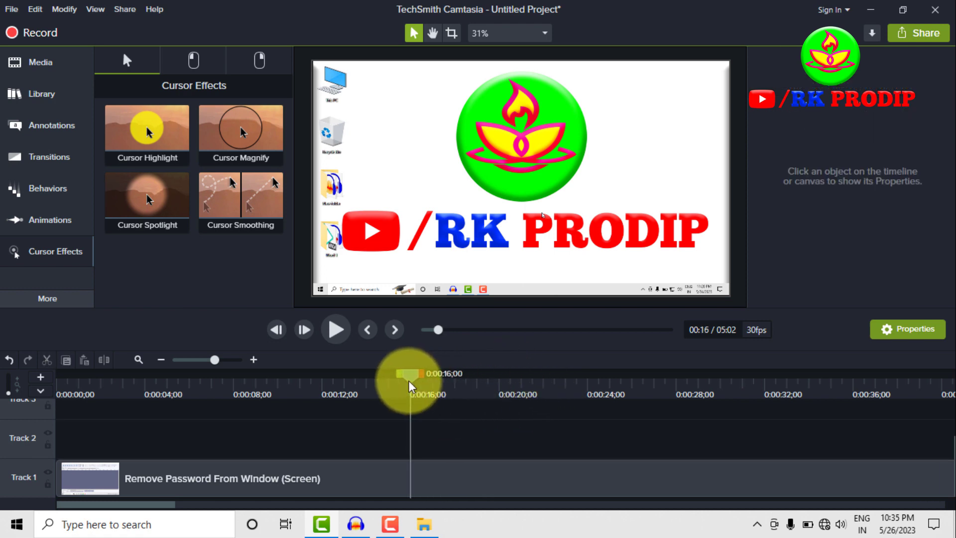
left_click(336, 330)
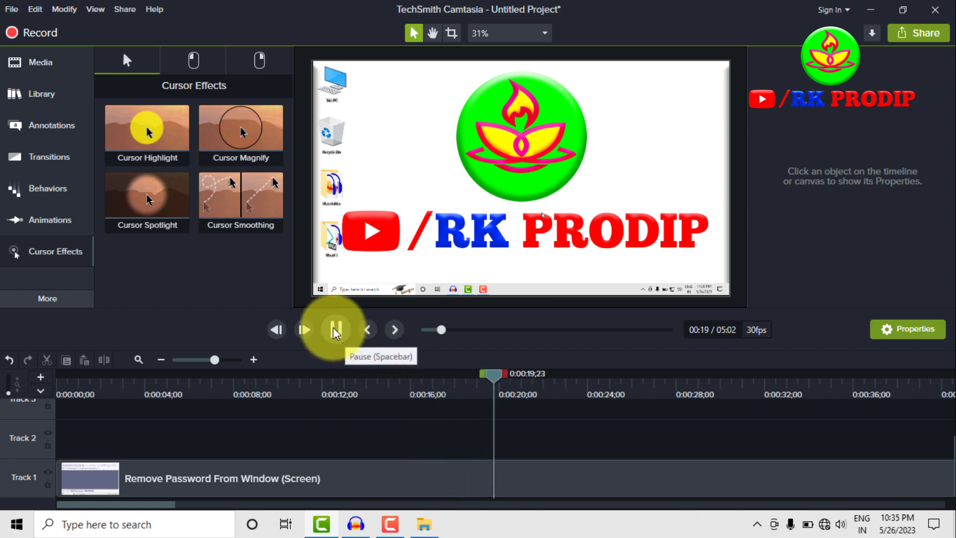
left_click(335, 330)
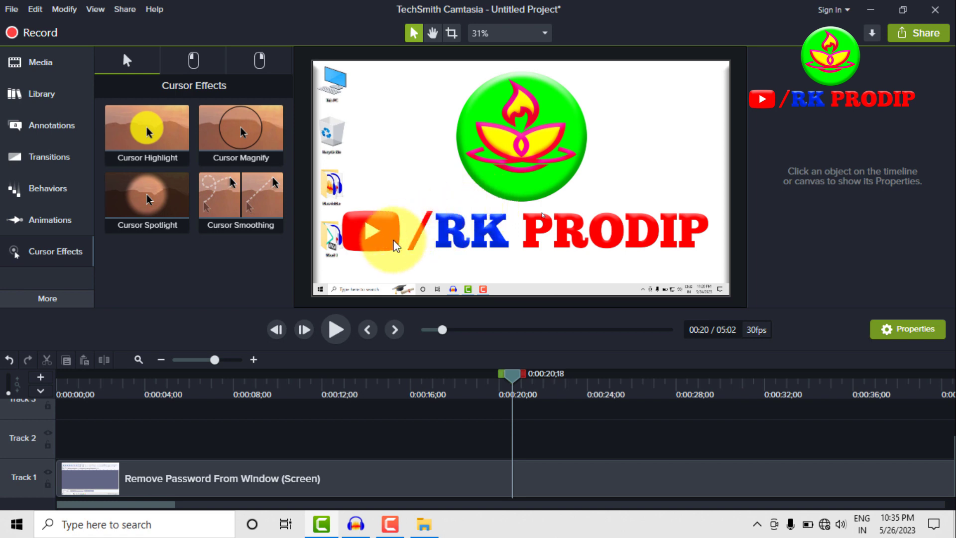
- Try the Cursor Highlight effect on the recording clip and undo it
left_click(47, 253)
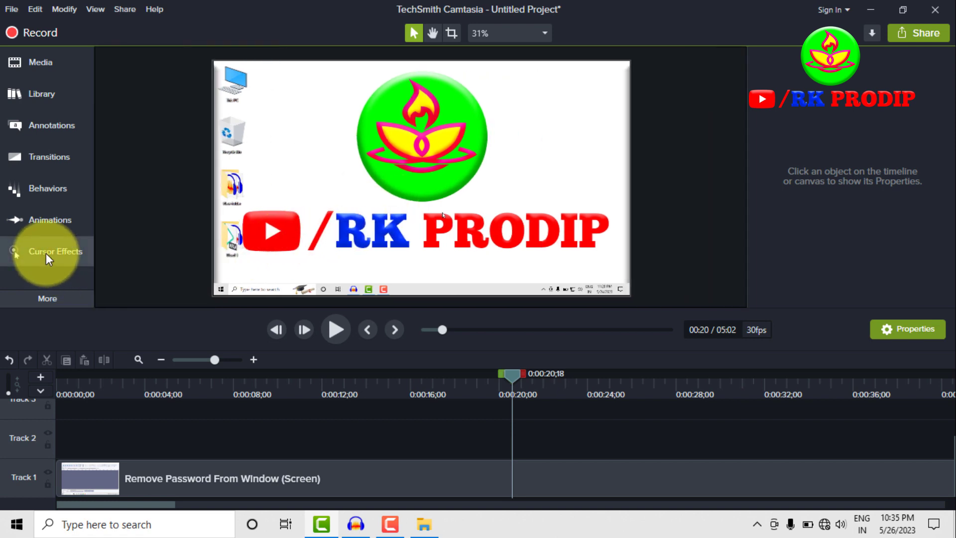
left_click(46, 253)
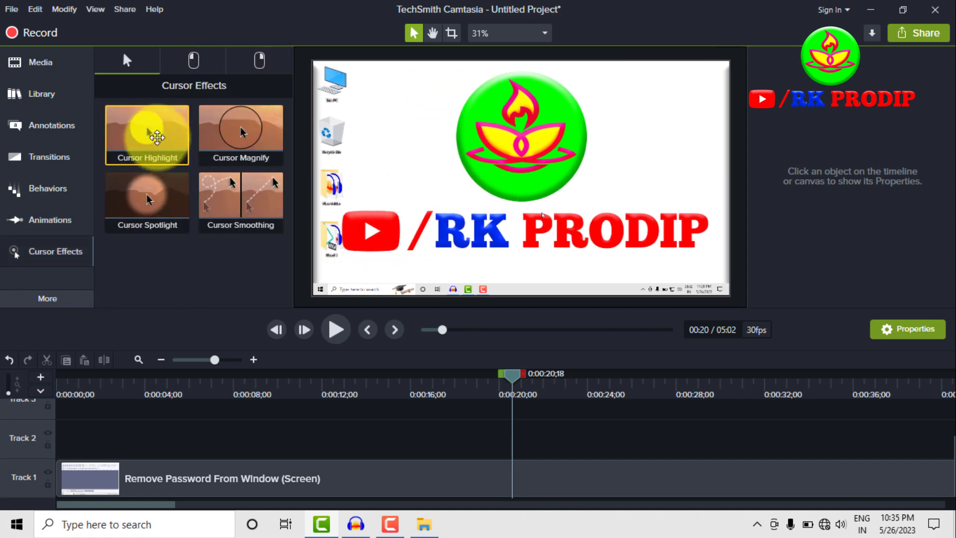
left_click_drag(156, 136, 393, 468)
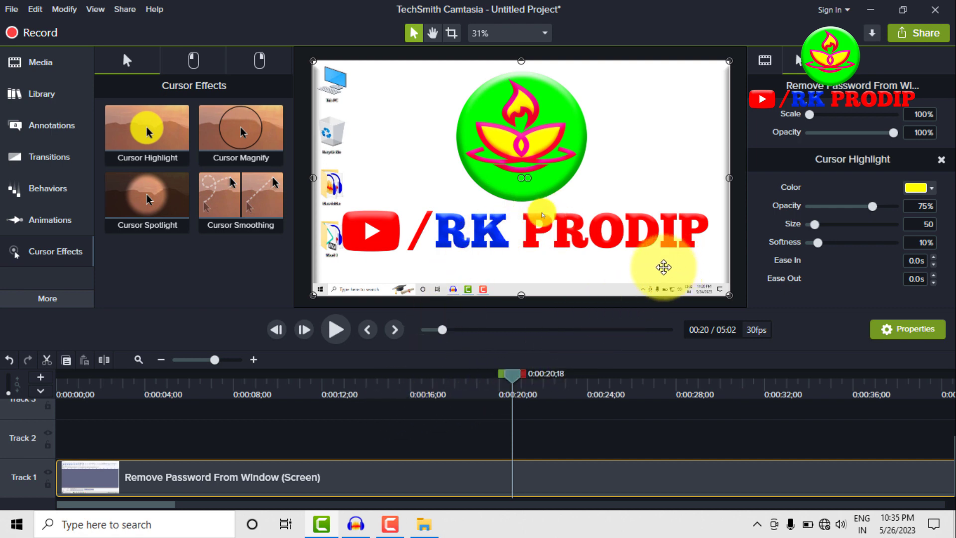
key("ctrl+z")
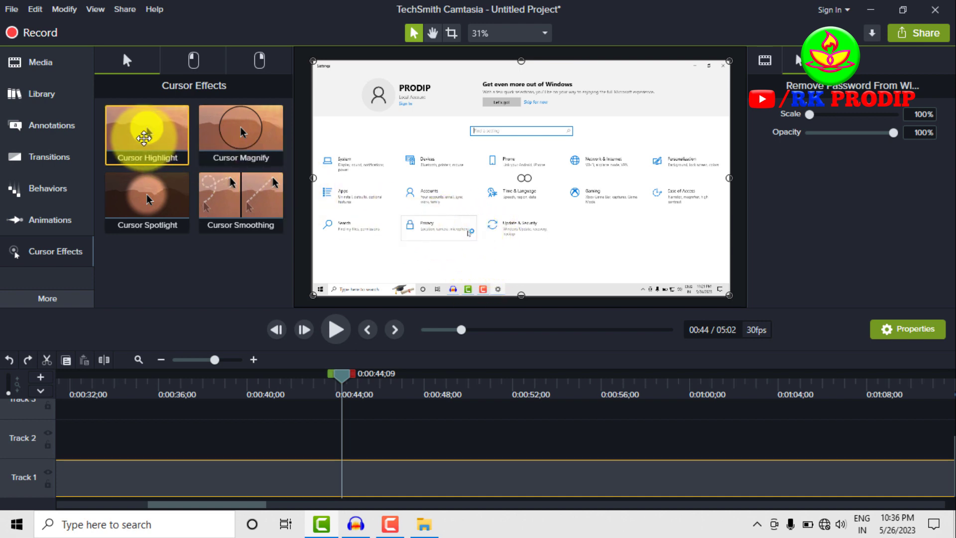
- Apply Cursor Highlight to the recording on Track 1, try the opacity extremes of 0% and 100%, and settle on 69%
left_click_drag(143, 140, 339, 468)
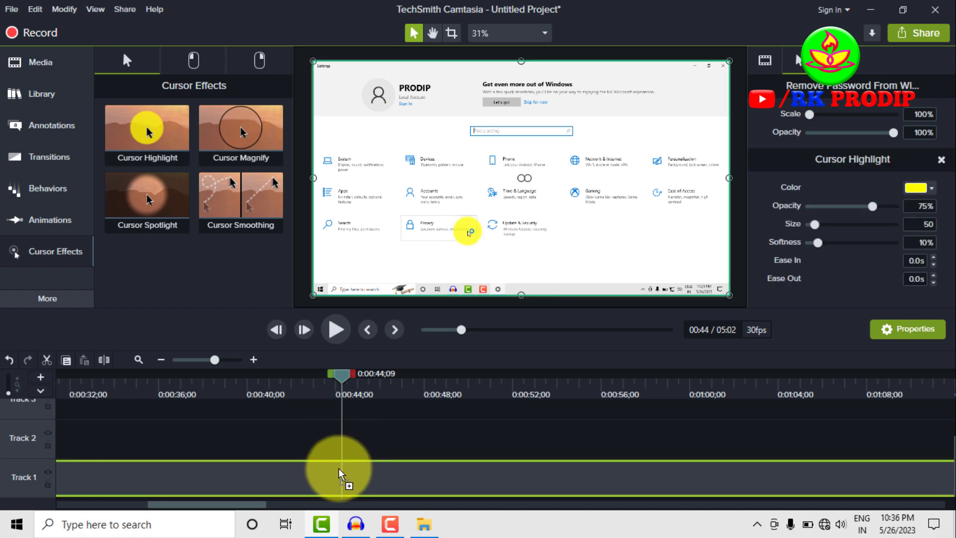
mouse_move(338, 469)
left_mouse_down()
mouse_move(330, 446)
mouse_move(331, 464)
left_mouse_up()
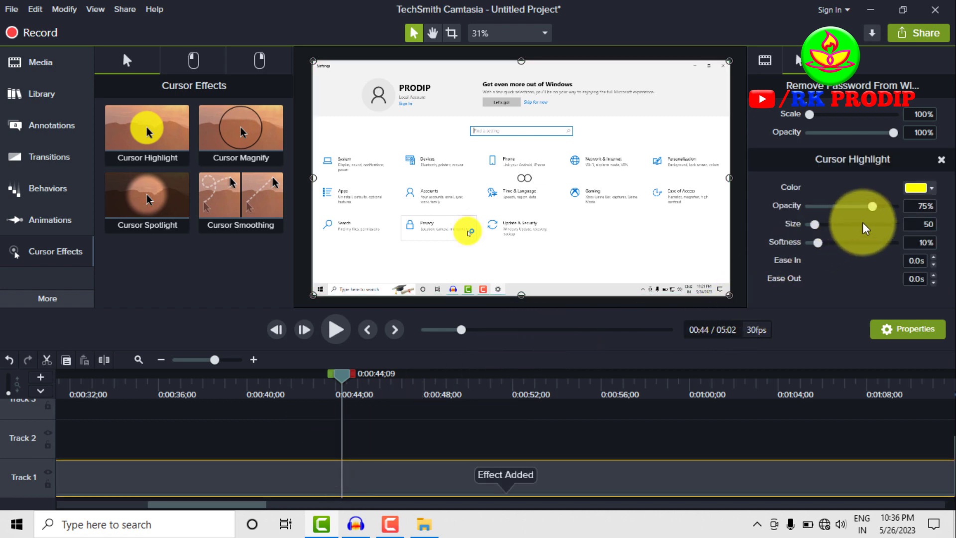
left_click_drag(874, 206, 809, 206)
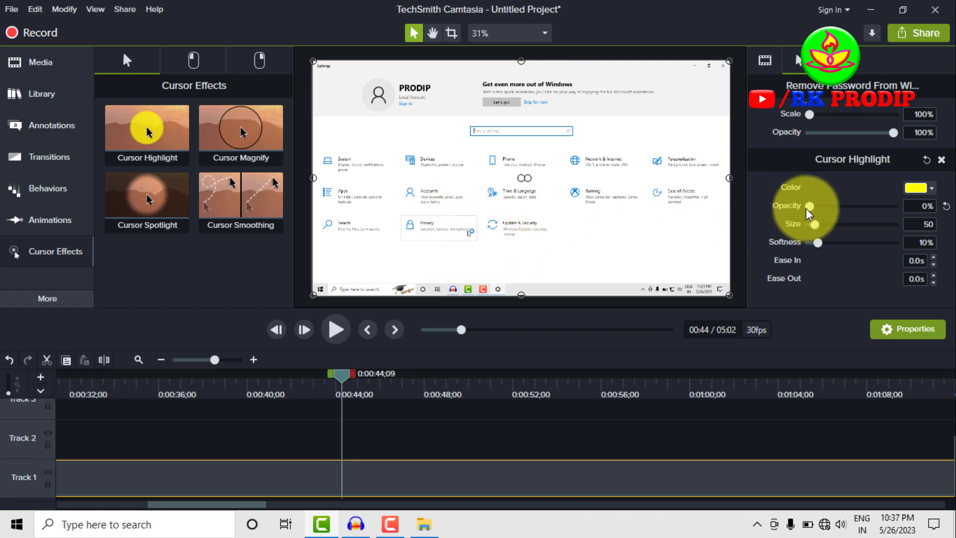
left_click_drag(809, 206, 901, 205)
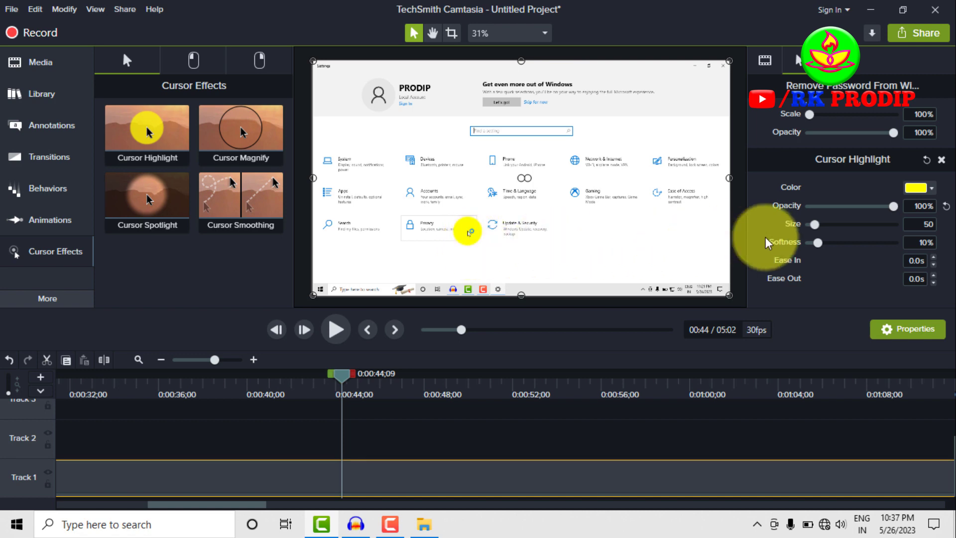
left_click_drag(892, 206, 869, 206)
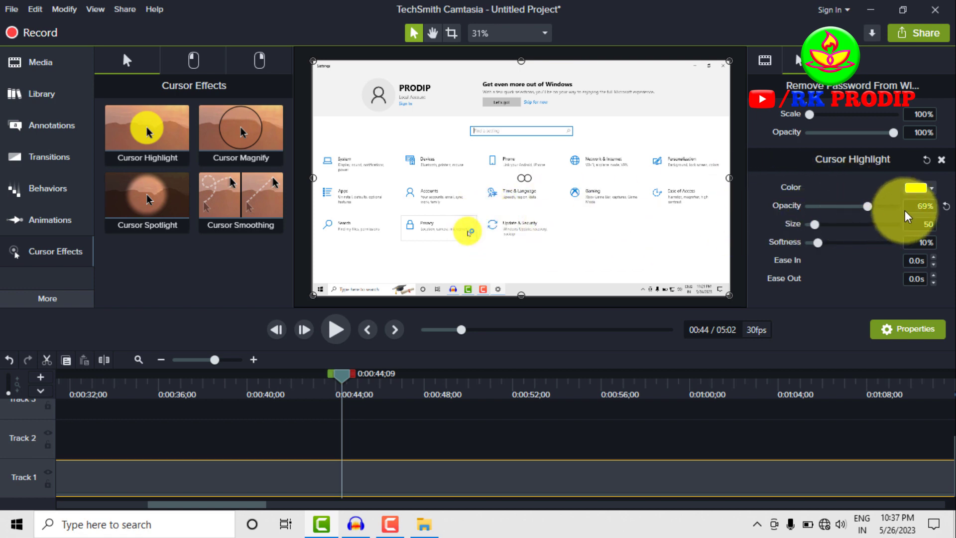
- Change the cursor highlight's color to a golden yellow after trying a muted grey-brown
left_click(931, 191)
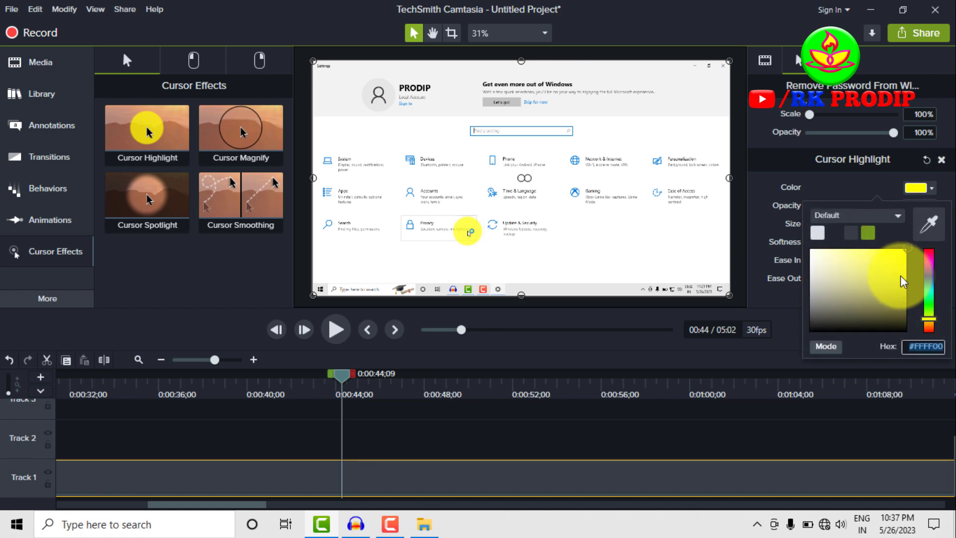
left_click(839, 288)
left_click_drag(929, 316, 928, 321)
left_click(832, 286)
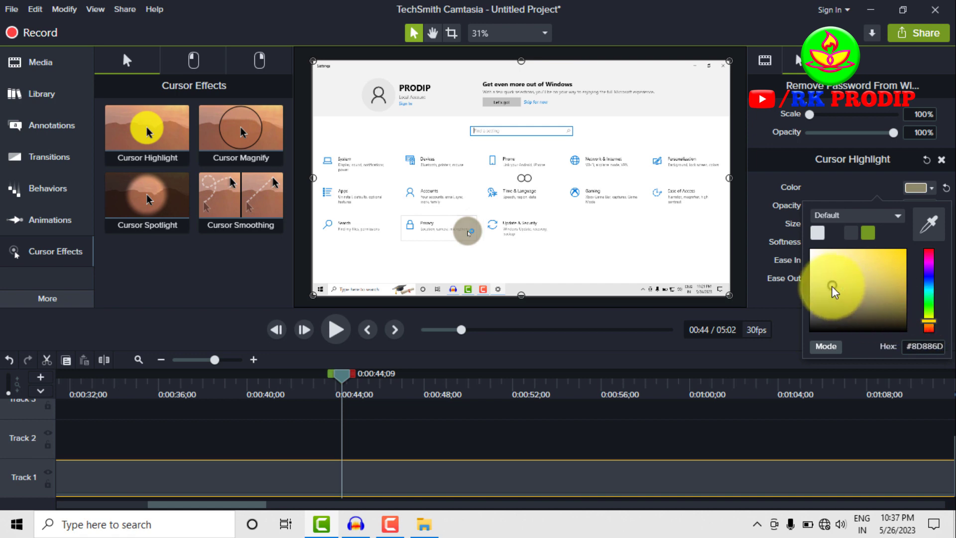
left_click(930, 309)
left_click(861, 267)
- Adjust the cursor highlight to size 57, softness 11% and opacity 52%
left_click_drag(816, 226, 856, 243)
left_click_drag(796, 244, 815, 223)
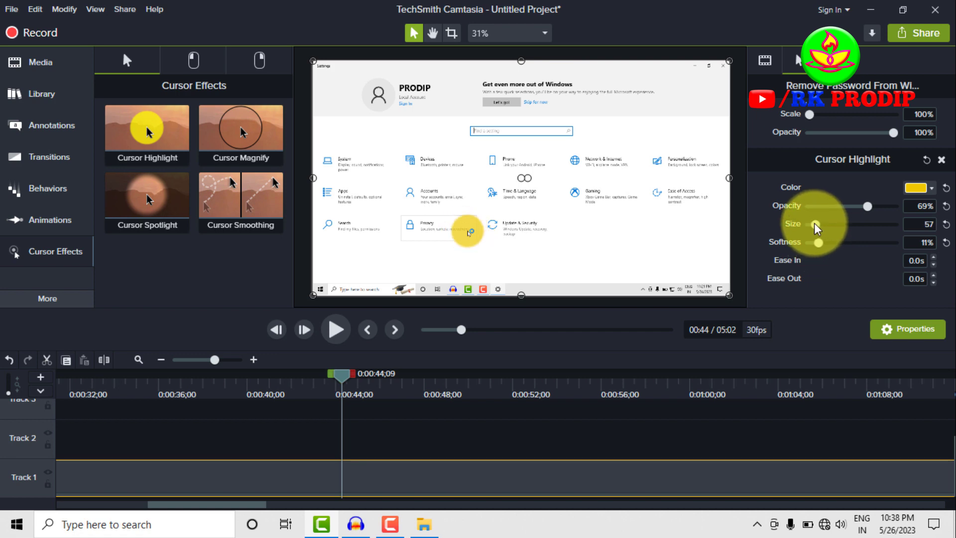
left_click_drag(868, 208, 854, 207)
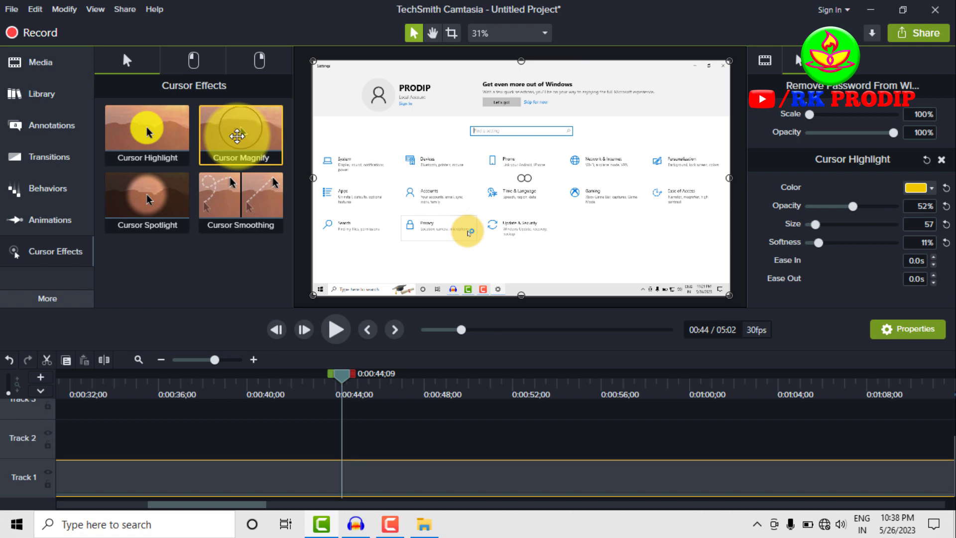
- Add Cursor Magnify to the recording on Track 1 and play it back from 0:00:42;24
left_click_drag(237, 135, 337, 470)
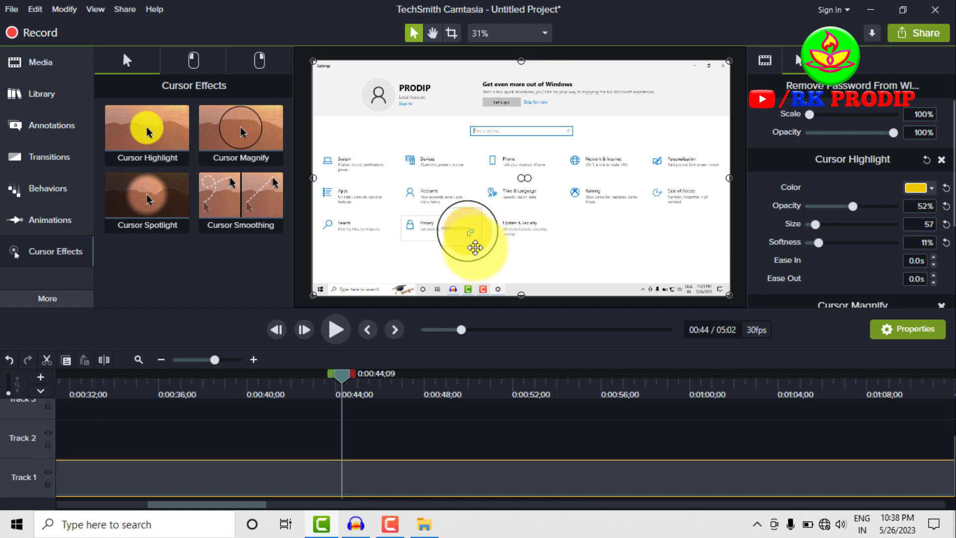
left_click(309, 391)
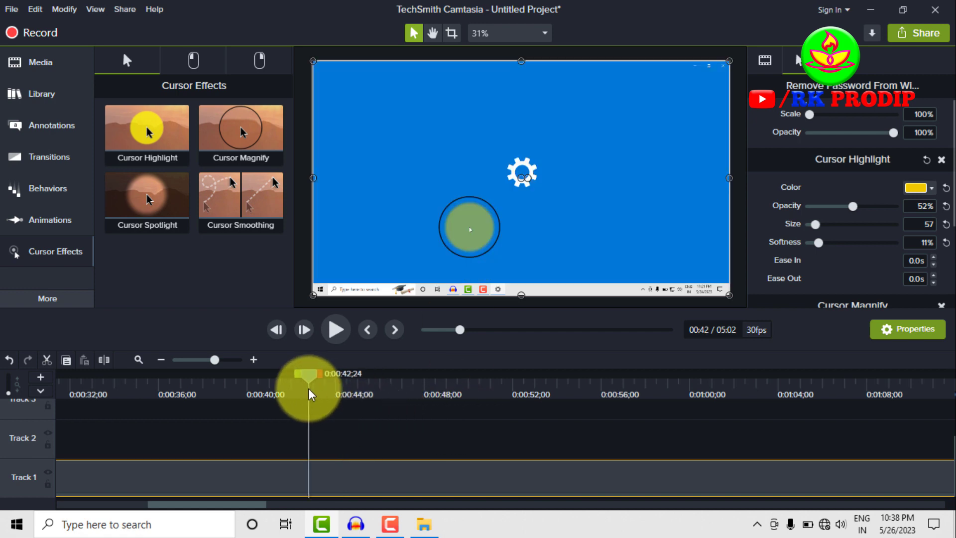
key("space")
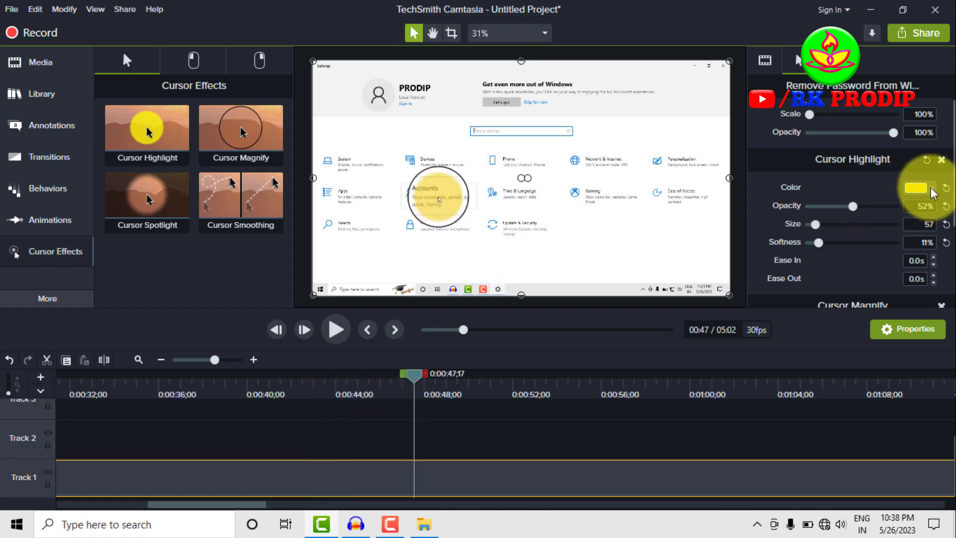
- Change the cursor highlight to a deeper yellow, set its opacity to 0%, and play the recording back from about 0:00:45
left_click(930, 188)
left_click(852, 189)
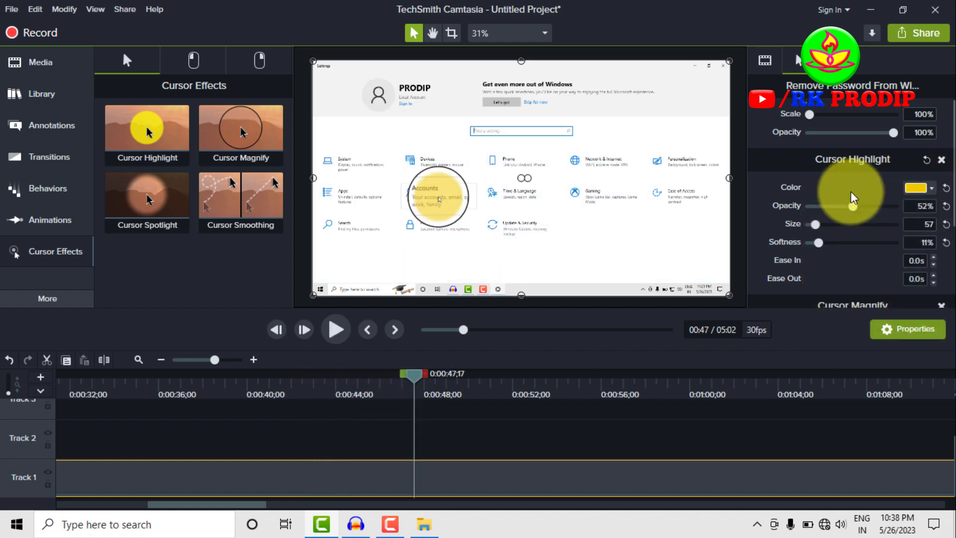
left_click_drag(853, 206, 800, 206)
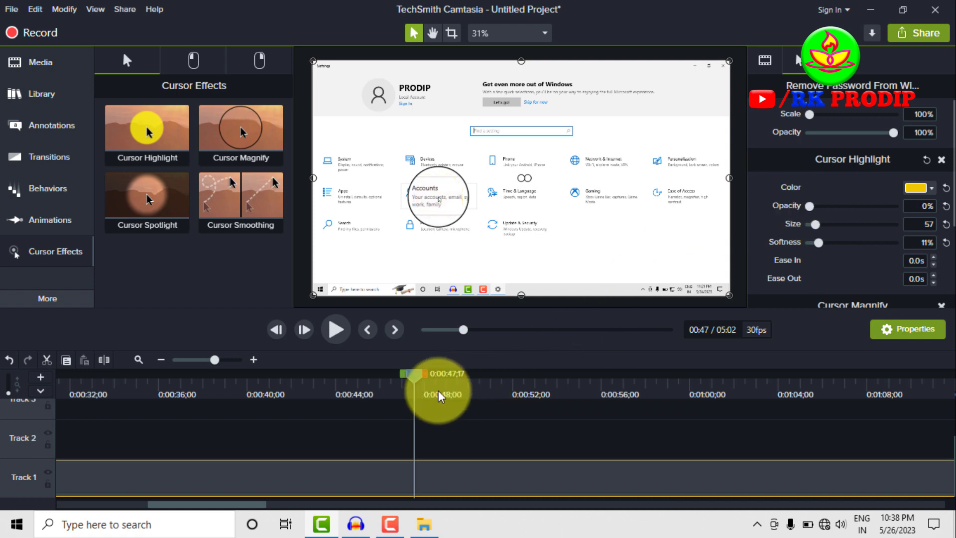
left_click(368, 381)
key("space")
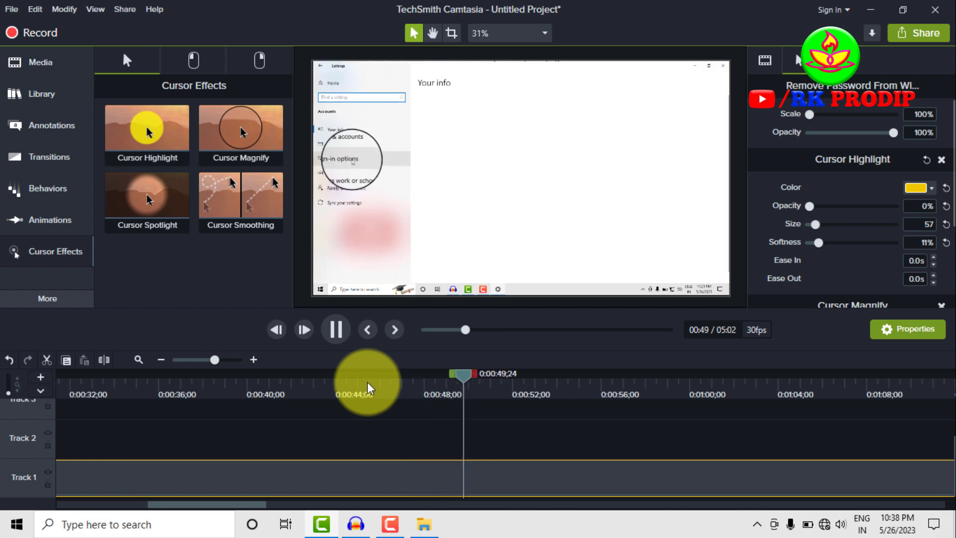
key("space")
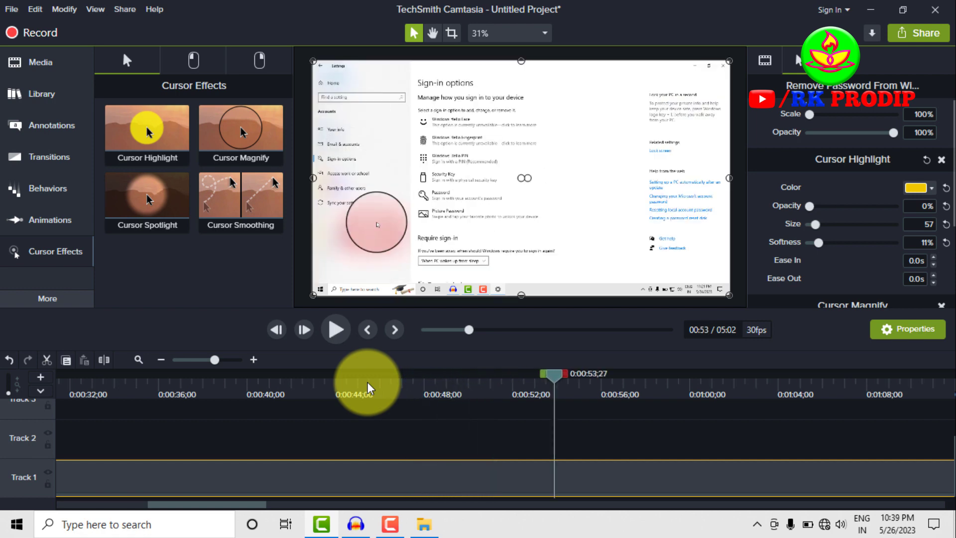
- Adjust Cursor Magnify to size 247, zoom 140%, shadow 1 and softness 0%, playing the recording between changes
scroll(806, 240, "down", 3)
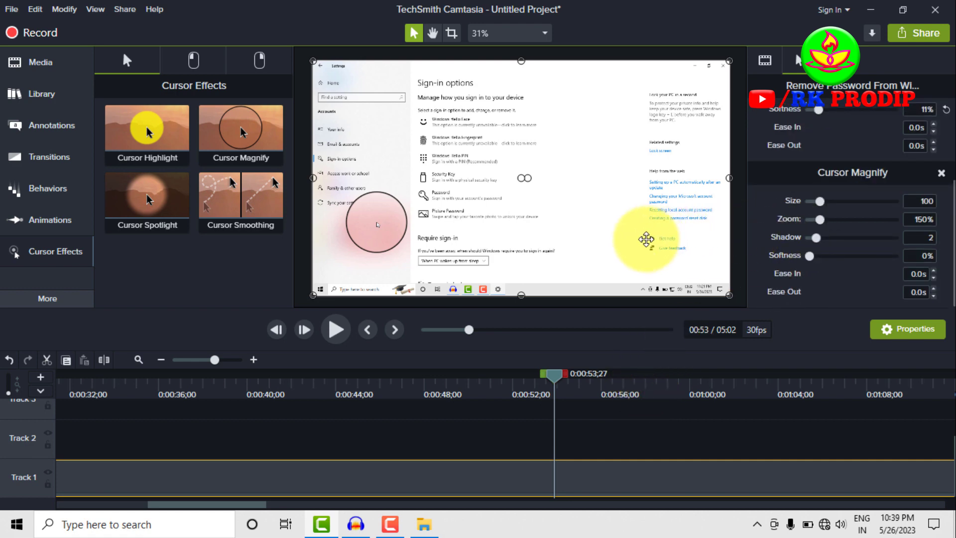
key("space")
key("space")
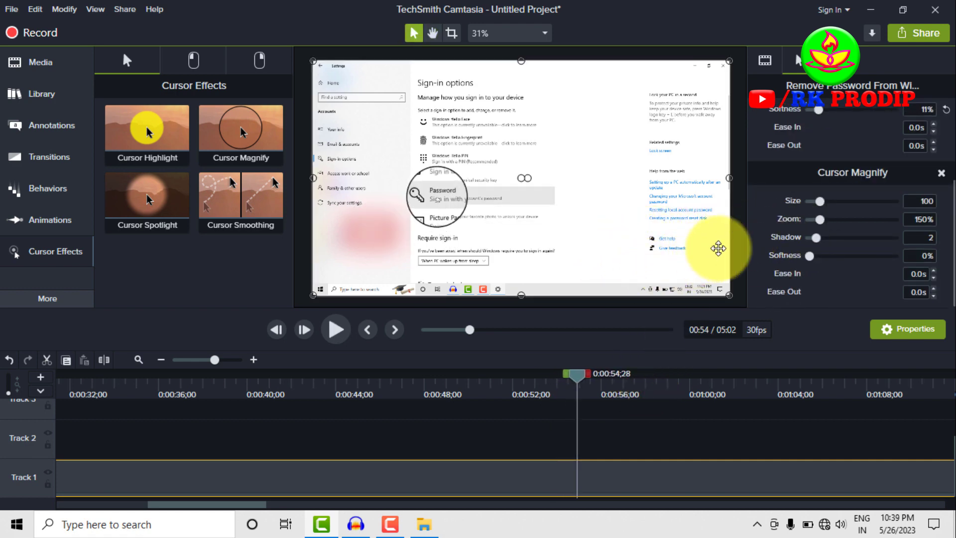
left_click_drag(821, 201, 826, 201)
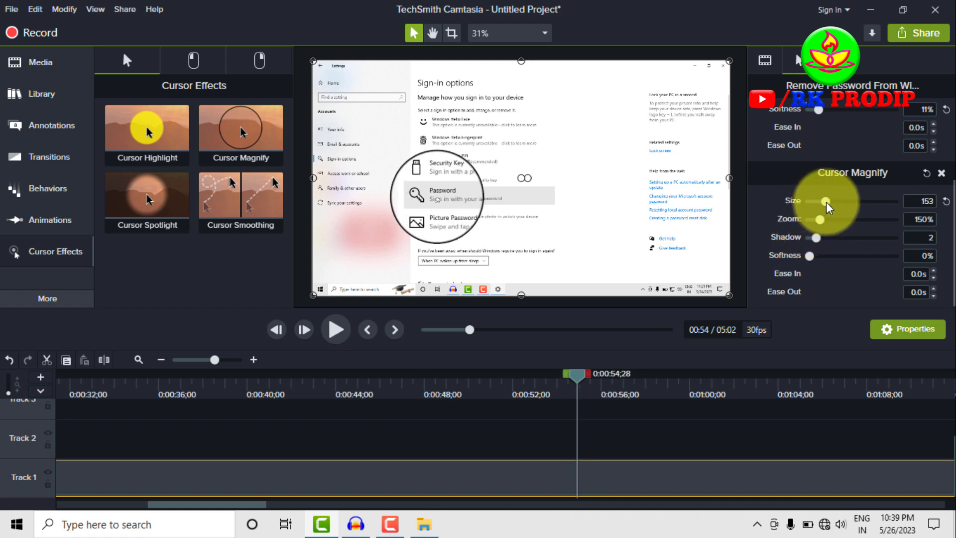
left_click_drag(827, 202, 836, 202)
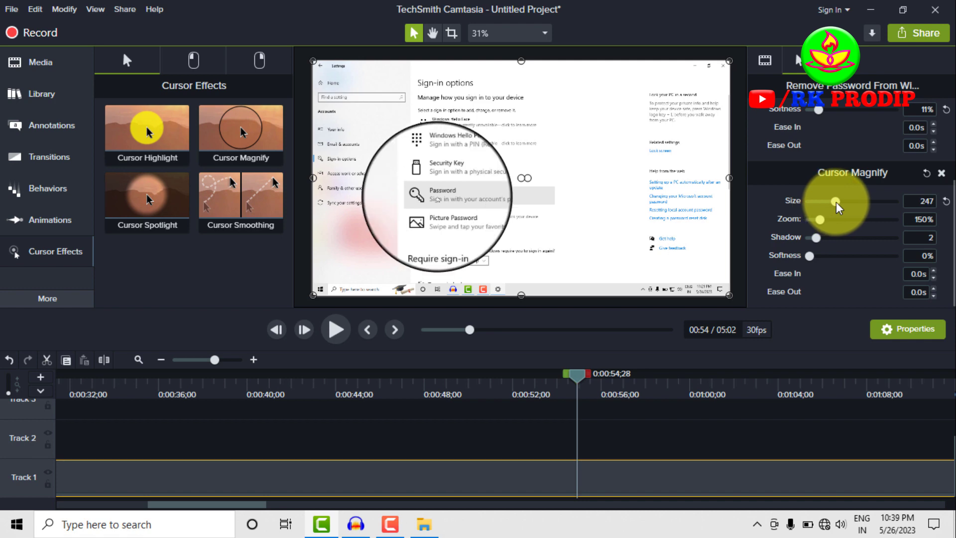
key("space")
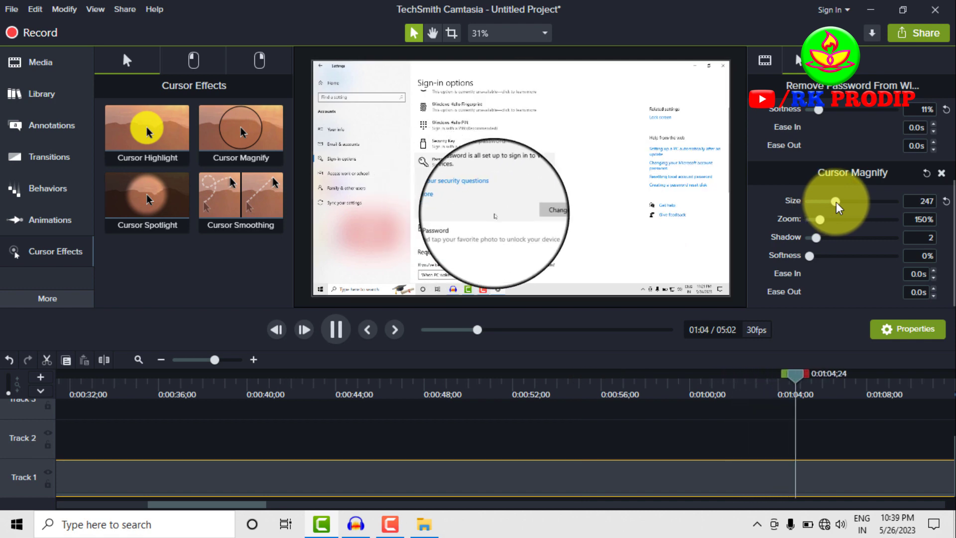
key("space")
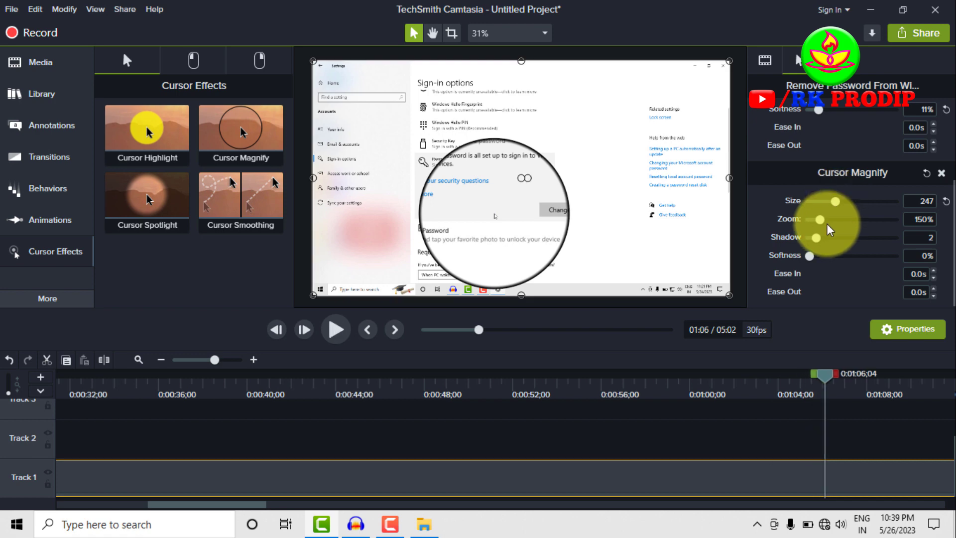
left_click_drag(818, 220, 812, 244)
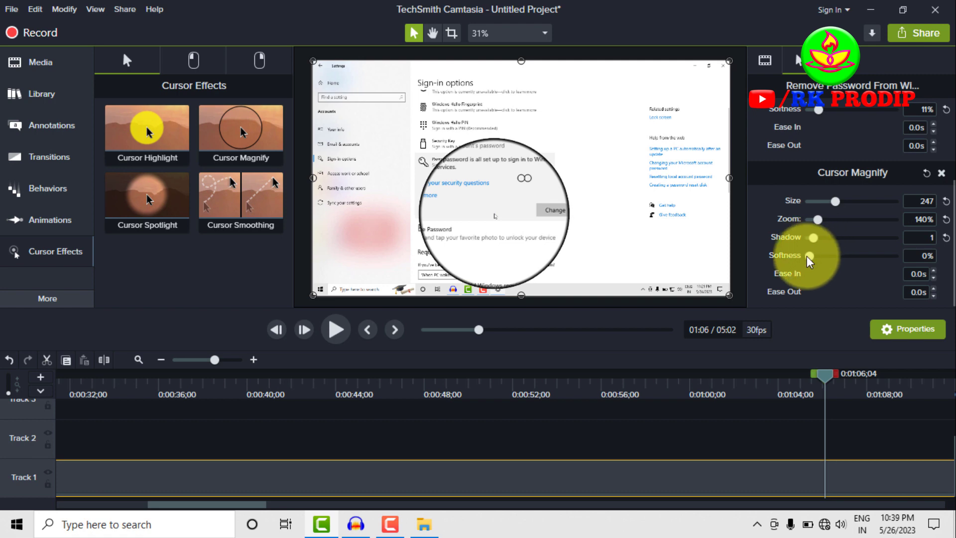
left_click_drag(808, 256, 746, 255)
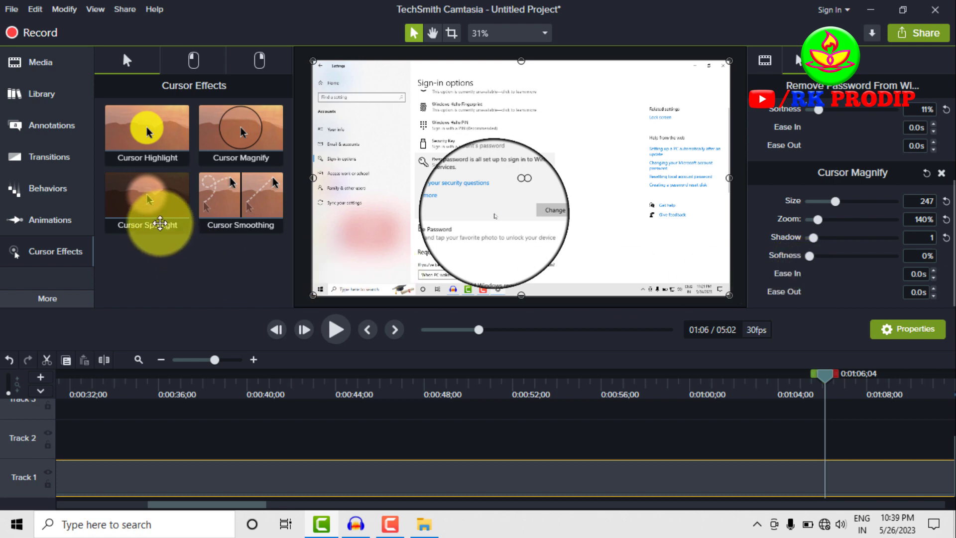
- Add Cursor Spotlight to the recording on Track 1 and bring its properties into view
left_click(153, 202)
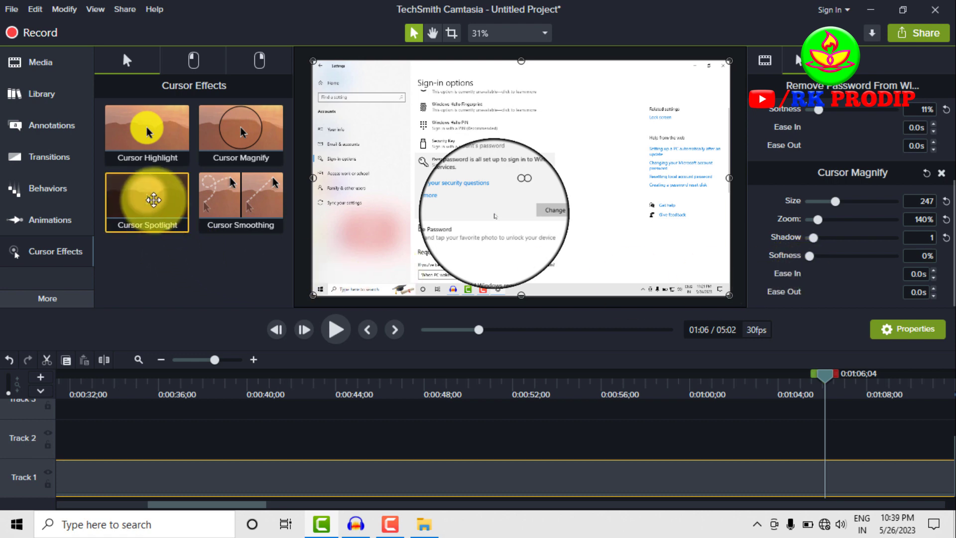
left_click_drag(152, 202, 362, 479)
scroll(832, 248, "down", 5)
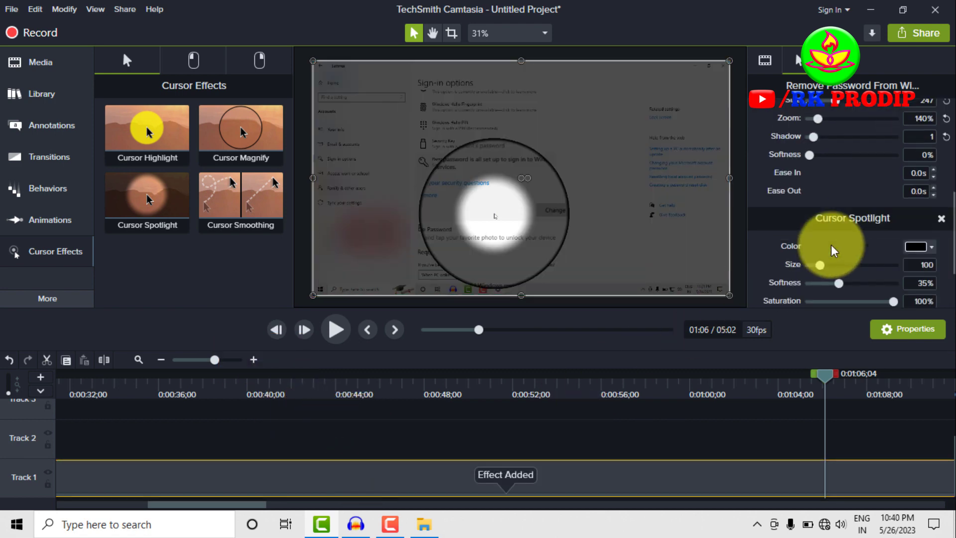
- Remove the Cursor Magnify and Cursor Highlight effects from the recording
scroll(835, 252, "up", 3)
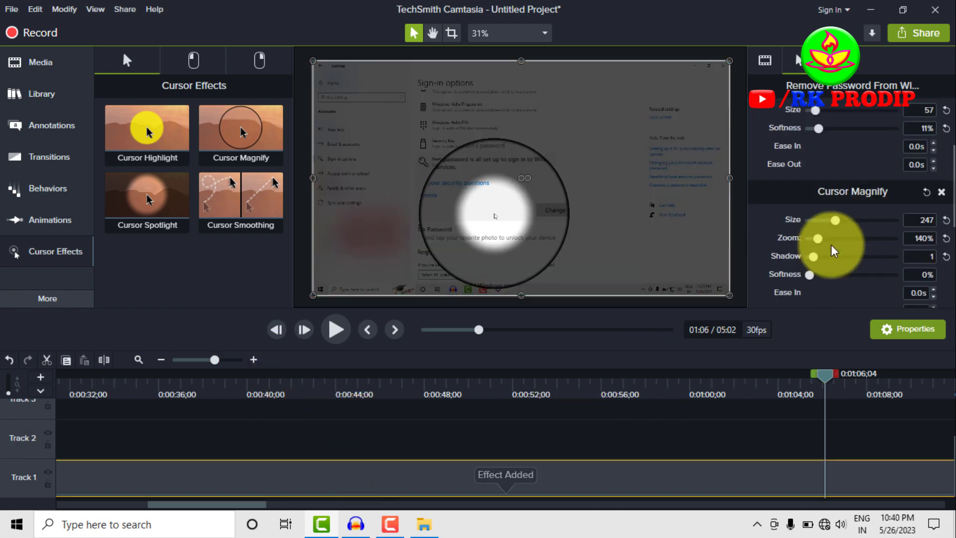
left_click(941, 192)
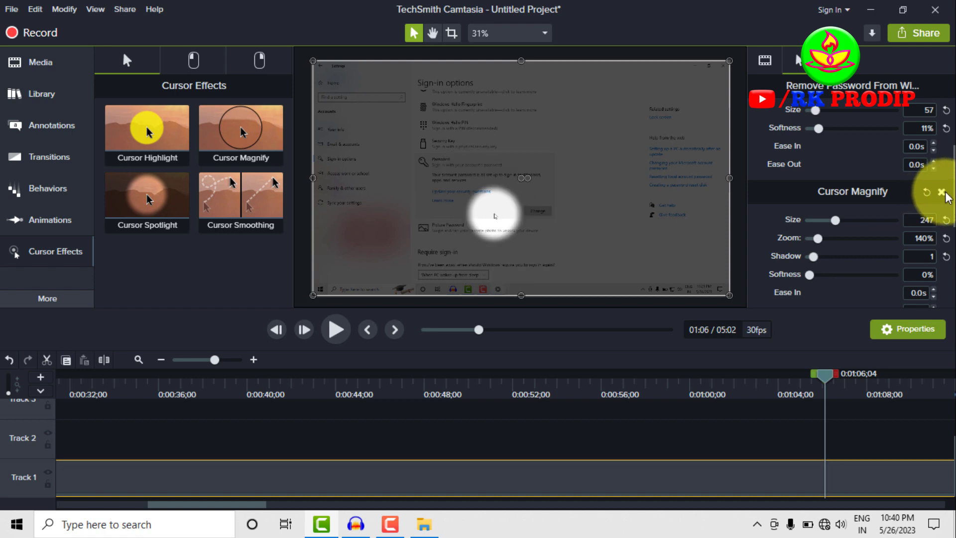
scroll(937, 194, "up", 2)
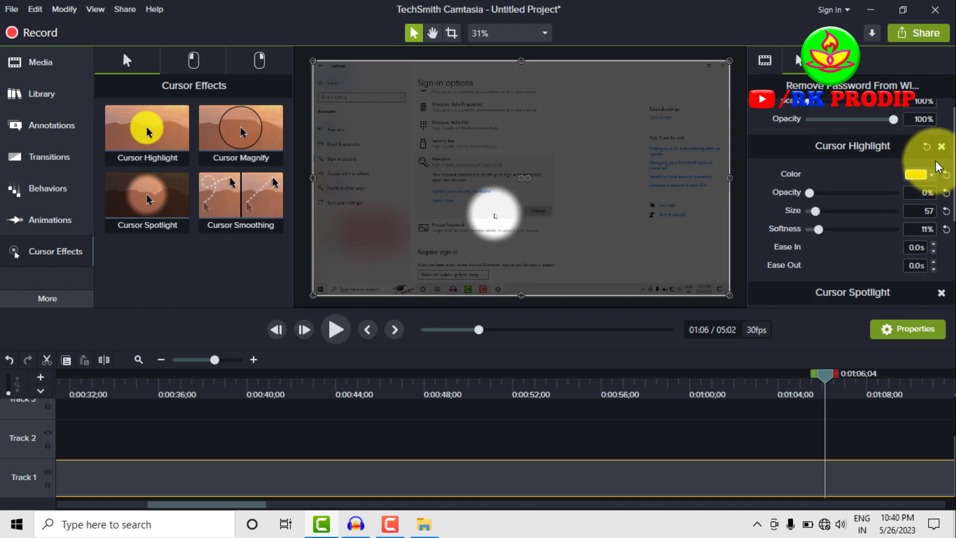
left_click(942, 147)
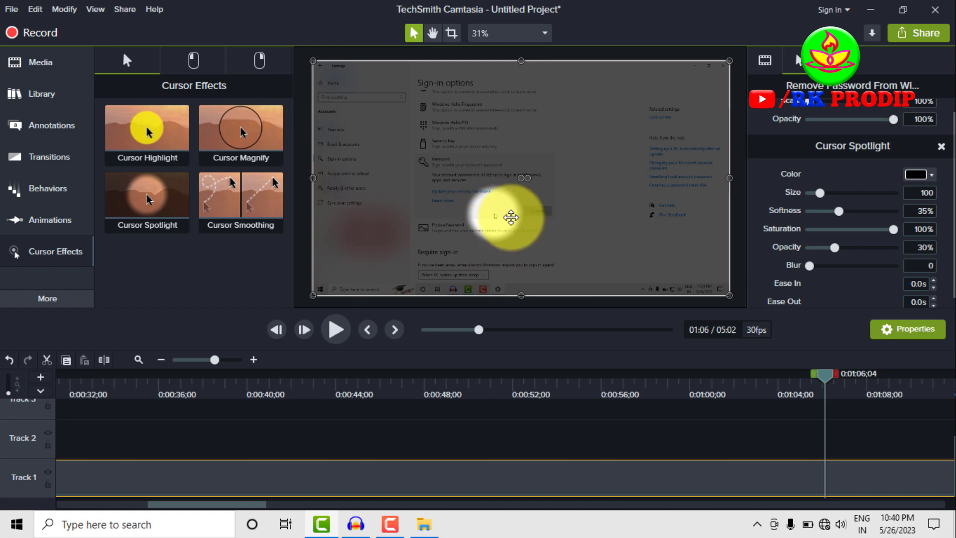
- Play back the recording with Cursor Spotlight, remove that effect, and also remove Cursor Smoothing
key("space")
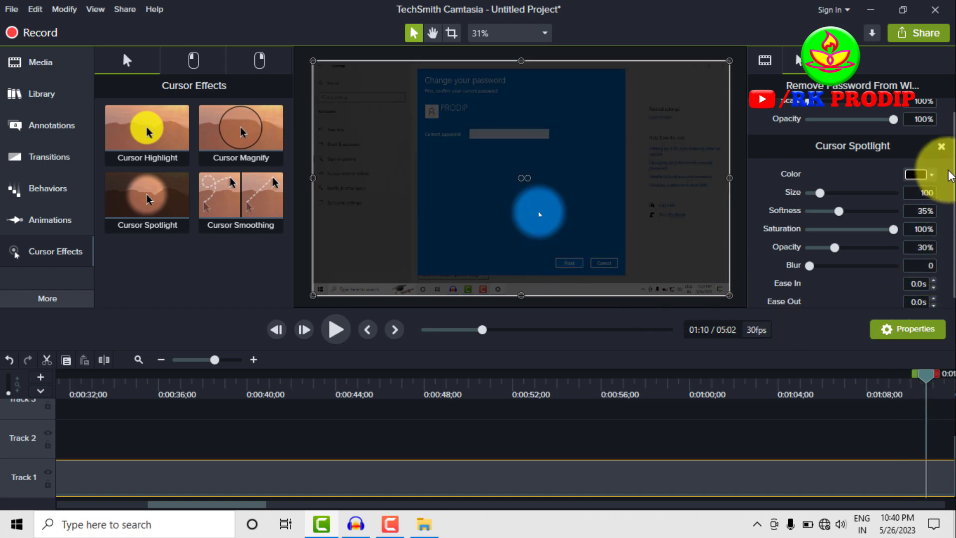
left_click(942, 147)
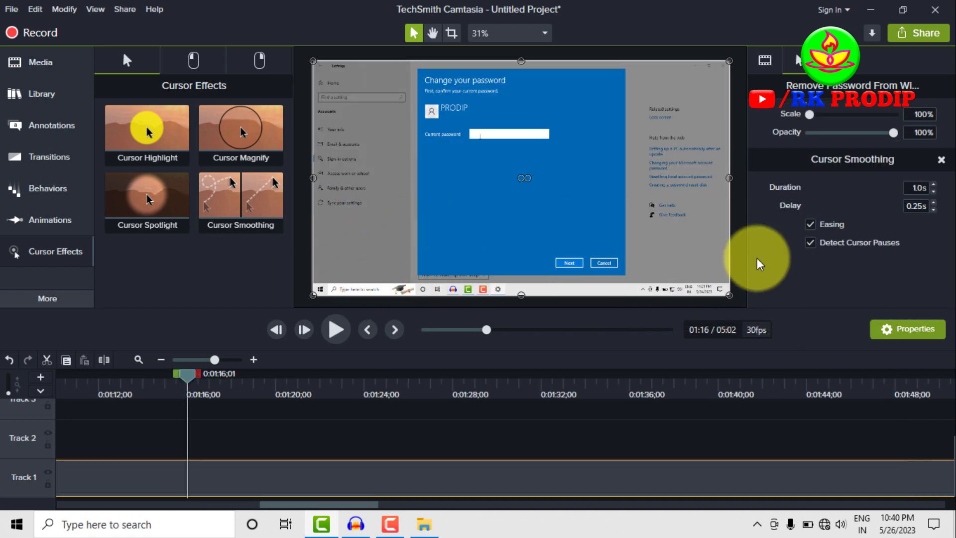
left_click(941, 161)
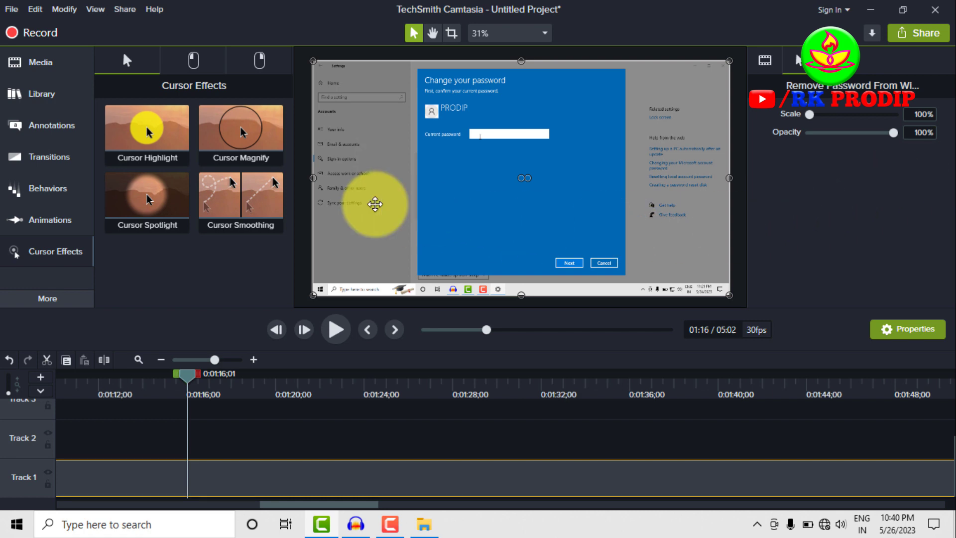
- Apply Cursor Highlight to the recording on Track 1 again and set its opacity to 63%
left_click_drag(149, 132, 192, 474)
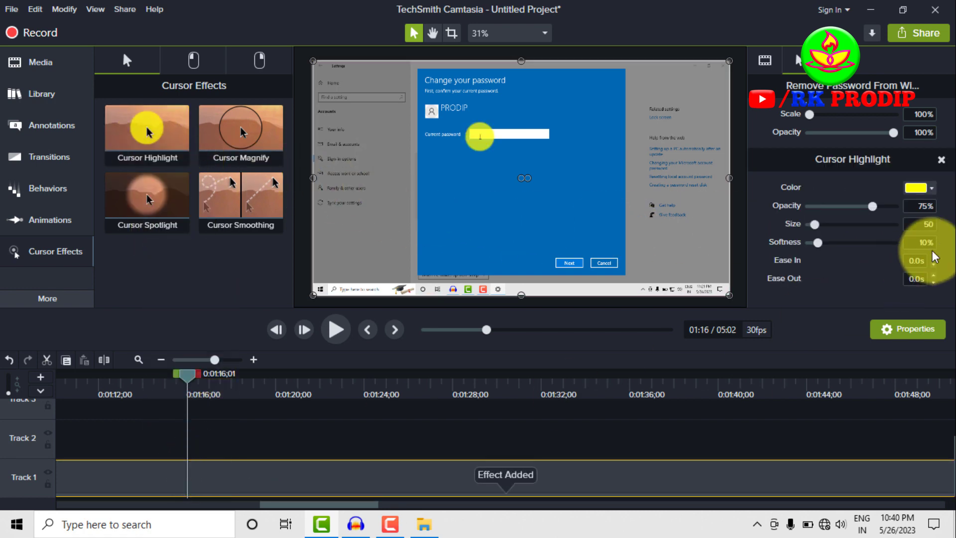
left_click(863, 206)
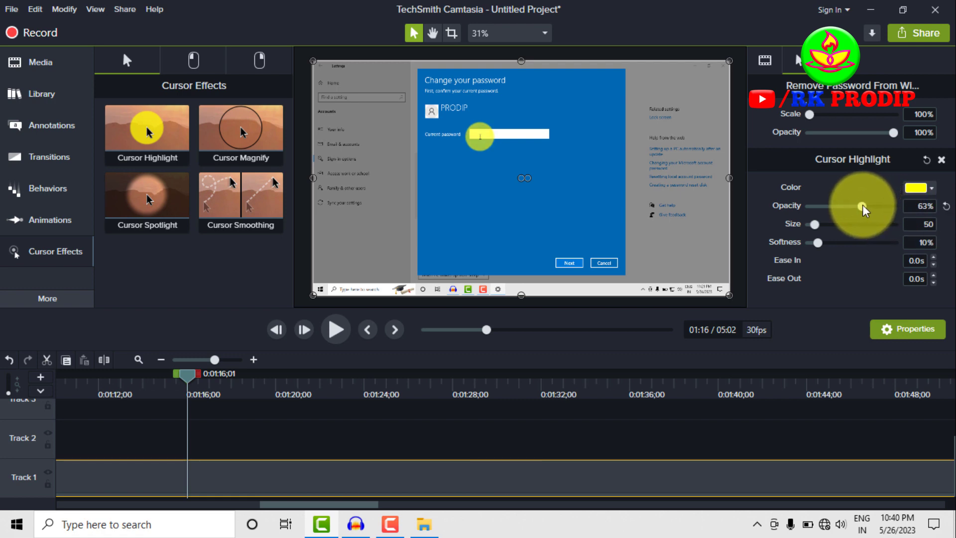
- Add Left Click Rings to the recording on Track 1 and play it back from about 0:01:13
left_click(193, 63)
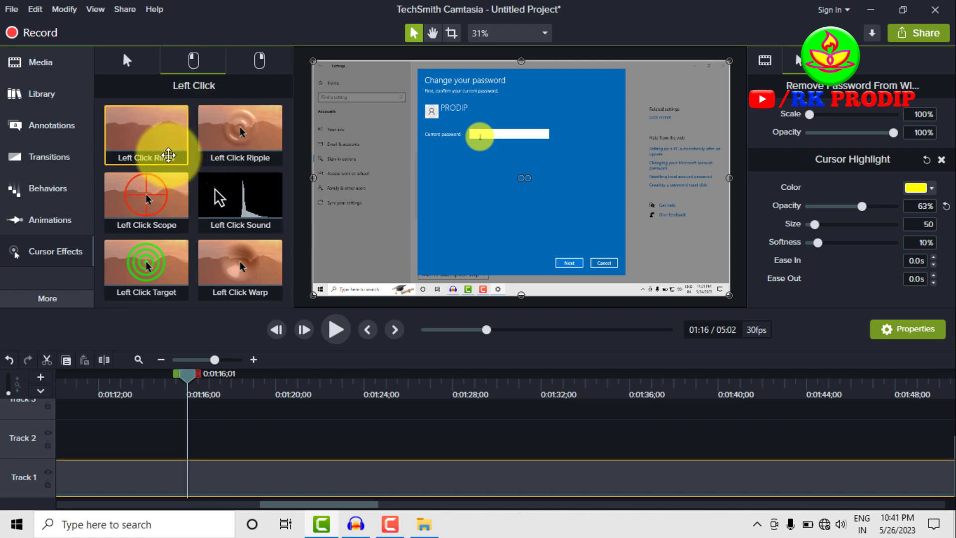
left_click_drag(147, 133, 208, 471)
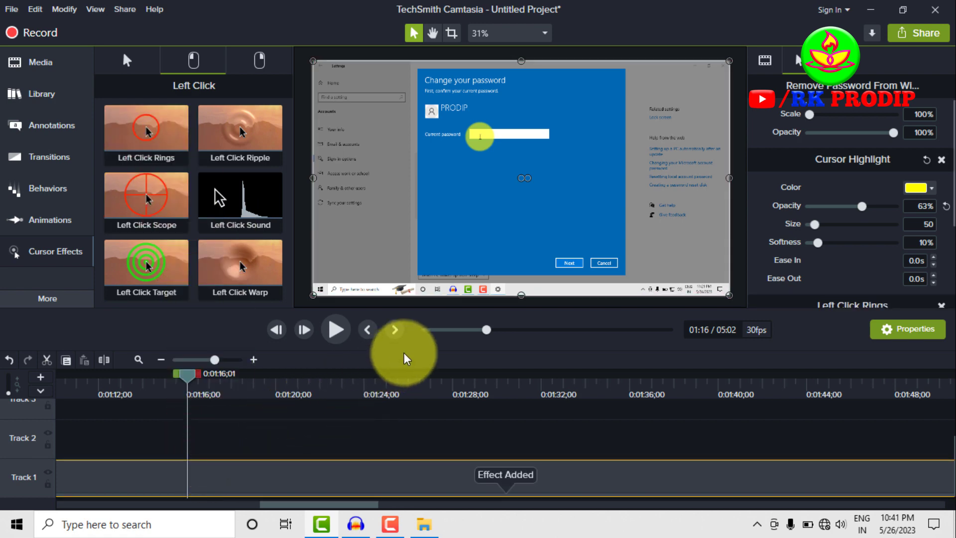
key("space")
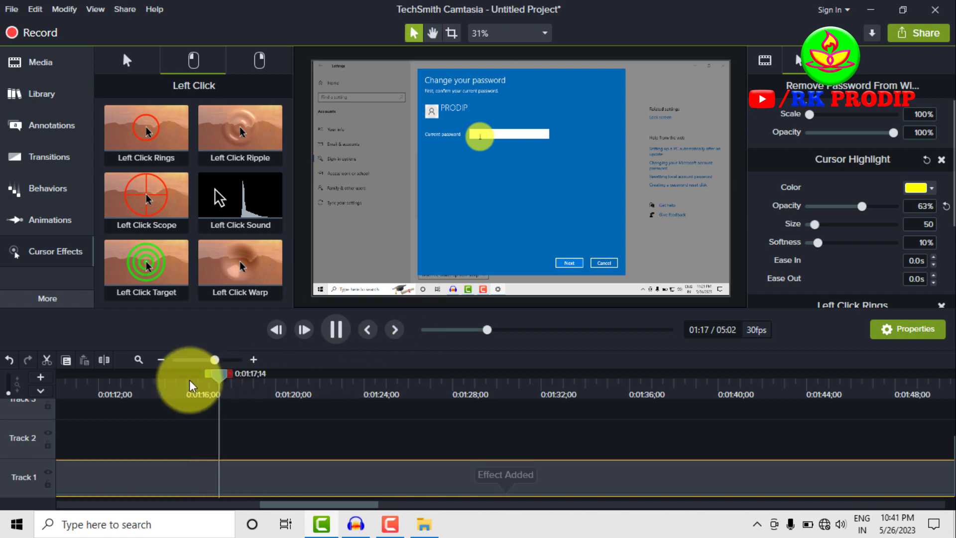
left_click(114, 386)
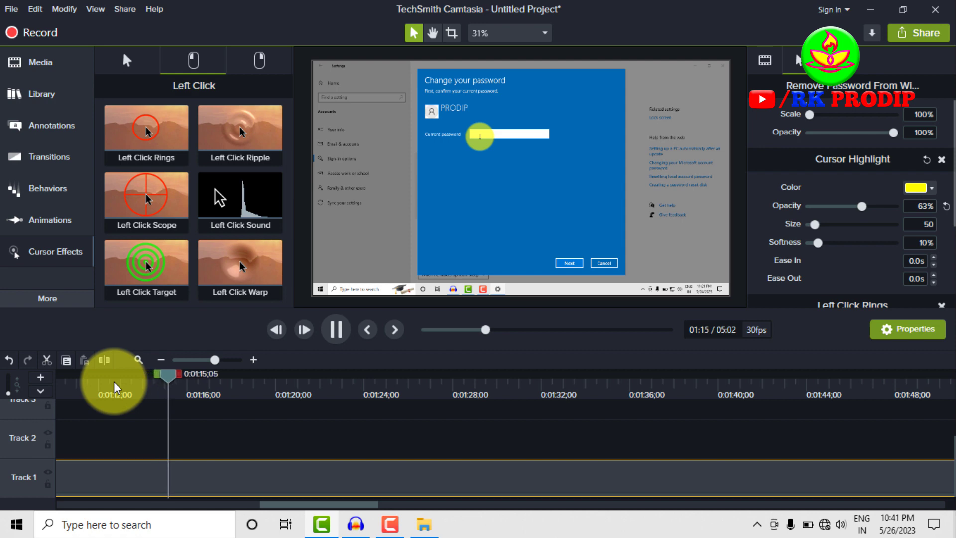
key("space")
- Add Right Click Rings to the recording on Track 1
left_click(259, 61)
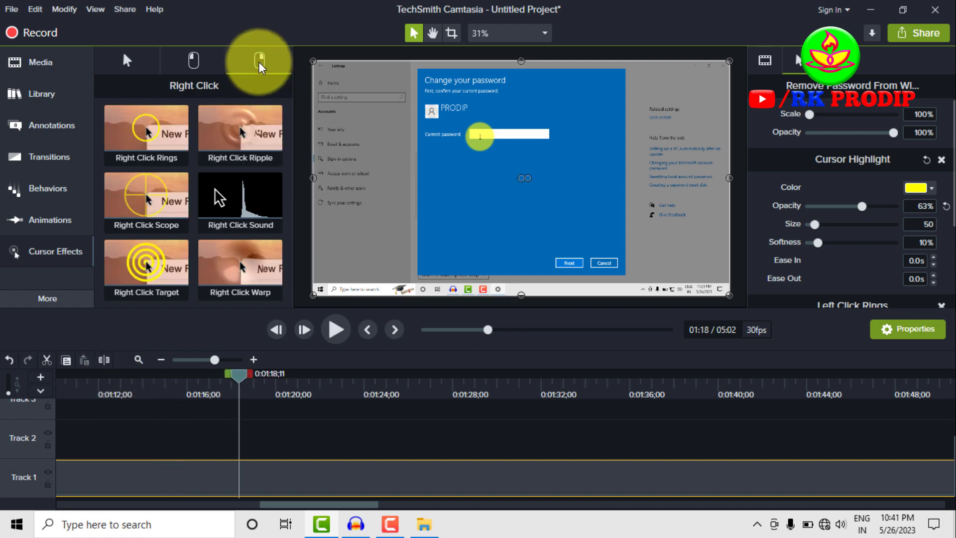
left_click_drag(133, 133, 199, 476)
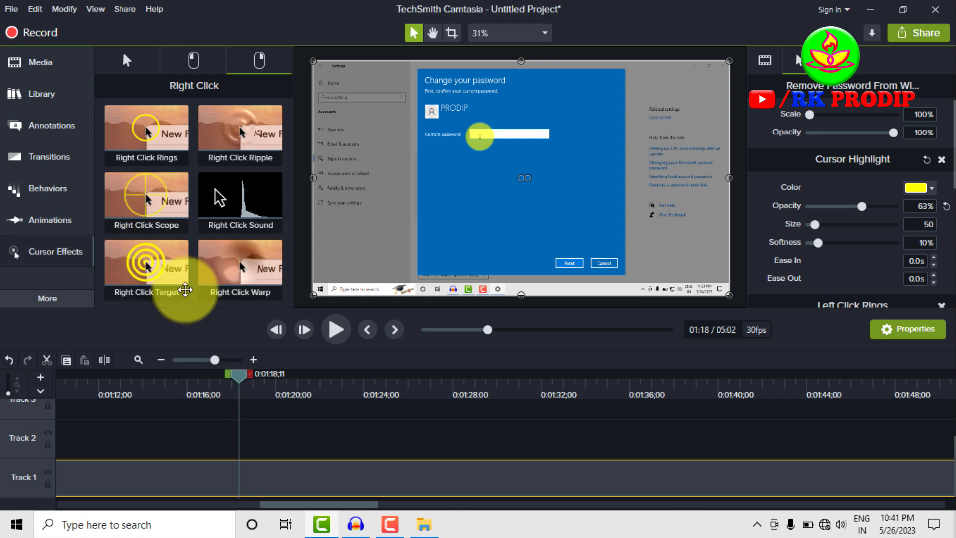
- Examine the Voice Narration options, then briefly bring up the screen recorder's window and minimize it
left_click(63, 300)
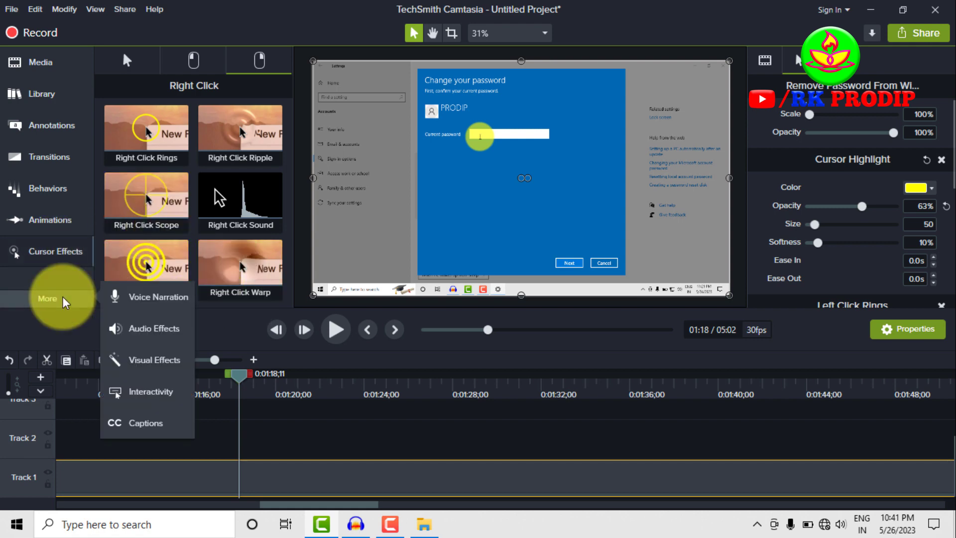
left_click(168, 304)
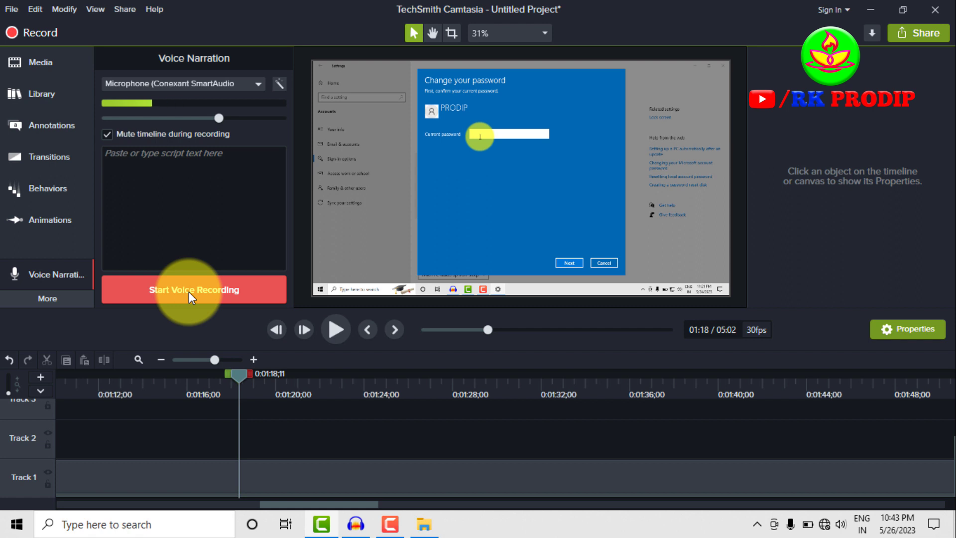
left_click(389, 531)
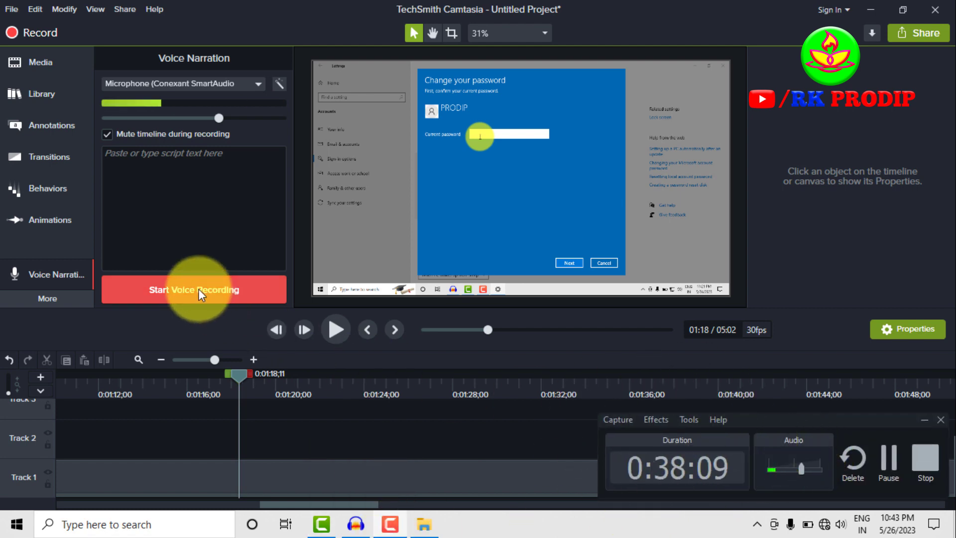
left_click(925, 421)
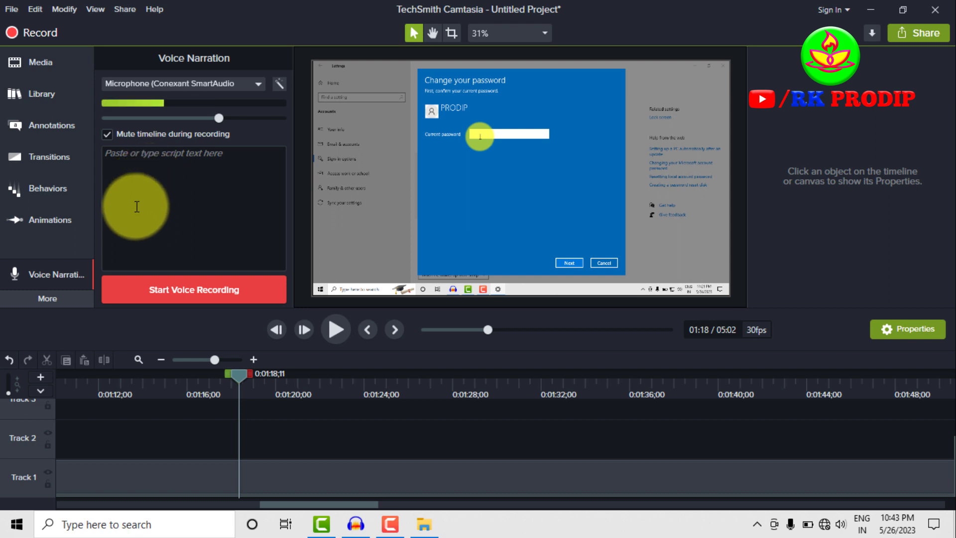
- Bring up the Audio Effects and delete the screen recording from Track 1
left_click(54, 298)
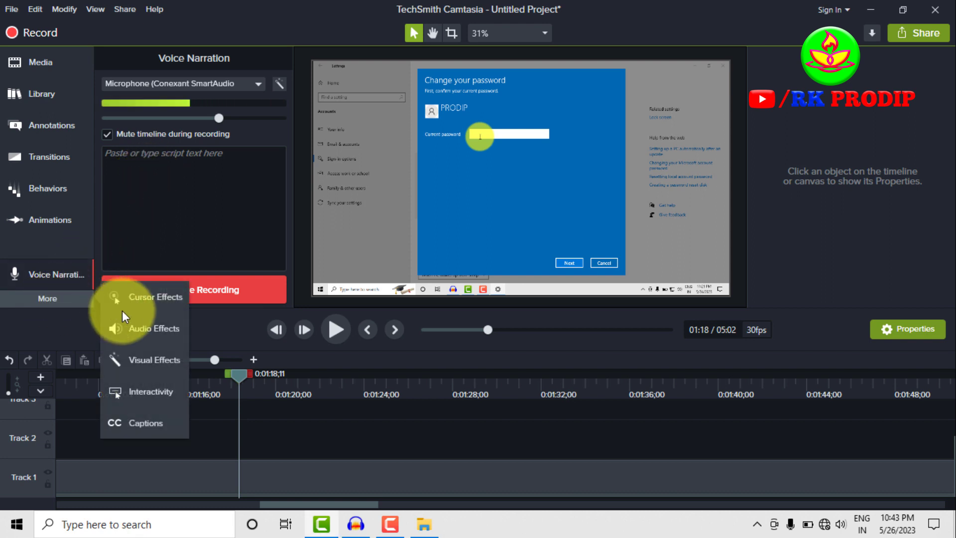
left_click(141, 337)
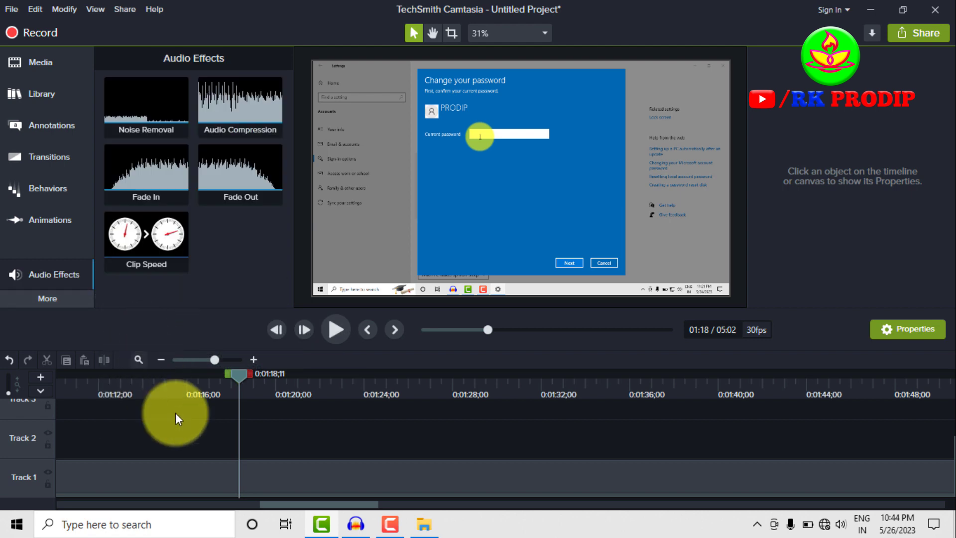
left_click(292, 468)
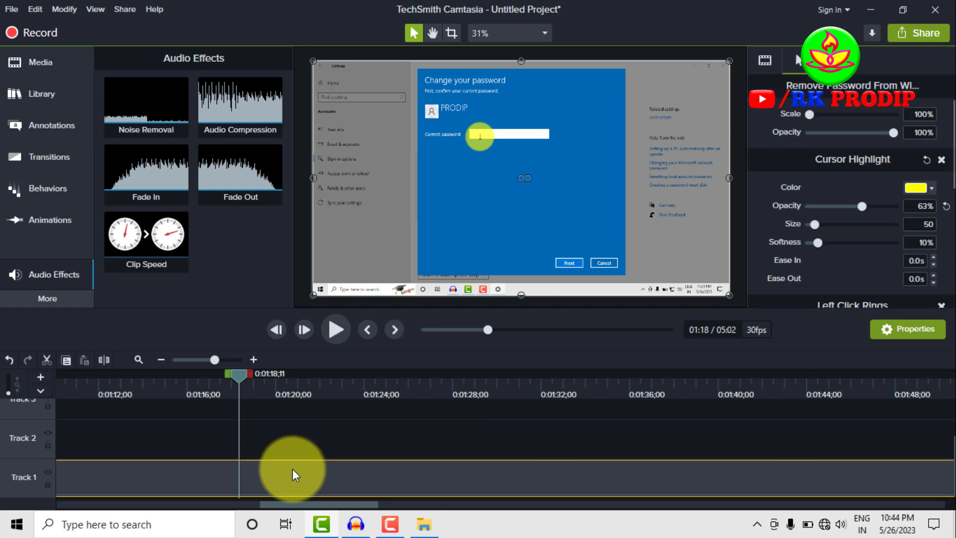
key("Delete")
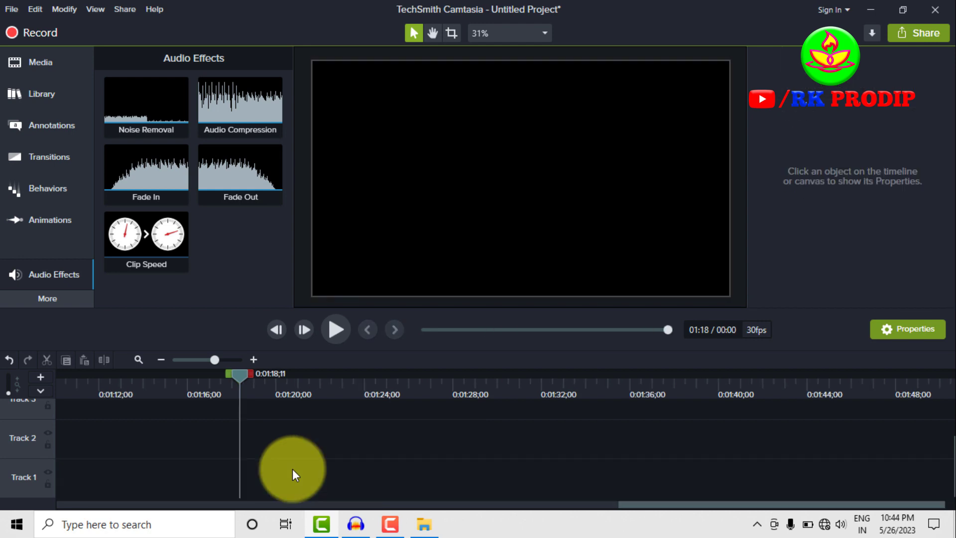
- Add the Word 1 audio file from the Word 1 folder to Track 1 and move it to the start of the timeline
left_click(870, 11)
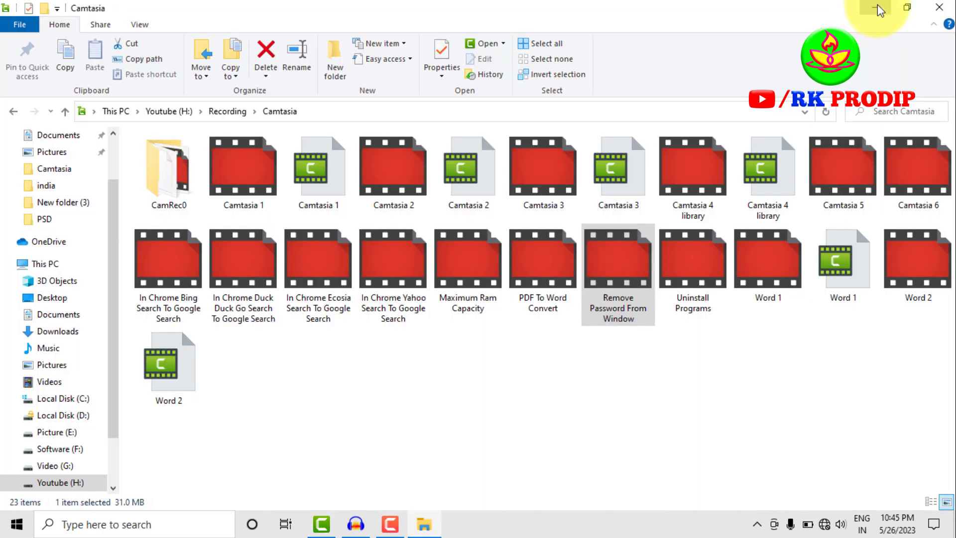
left_click(876, 9)
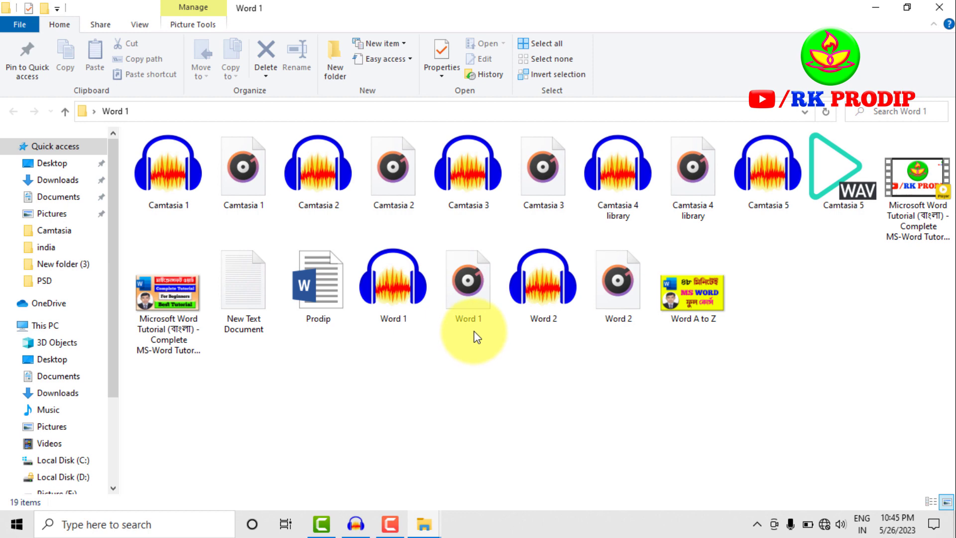
left_click_drag(468, 283, 266, 471)
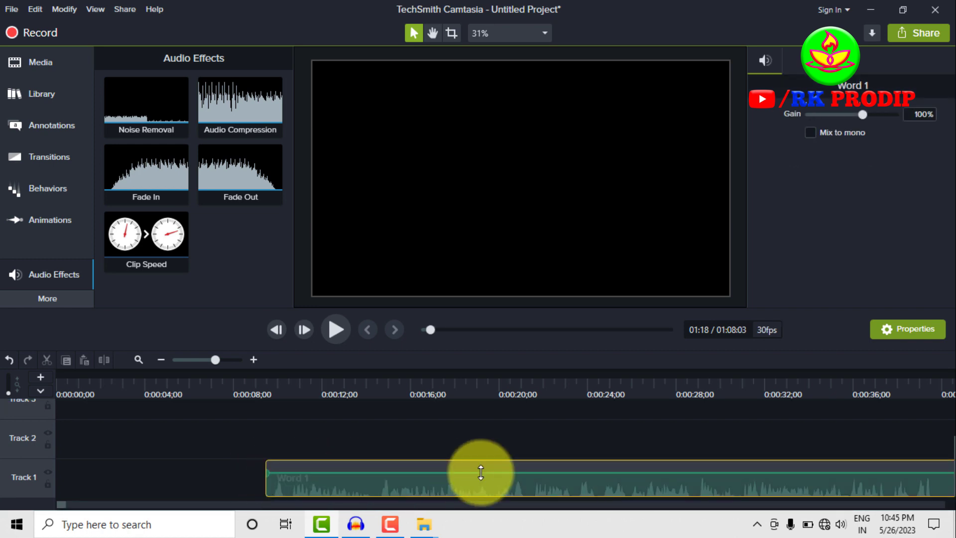
left_click_drag(596, 481, 285, 484)
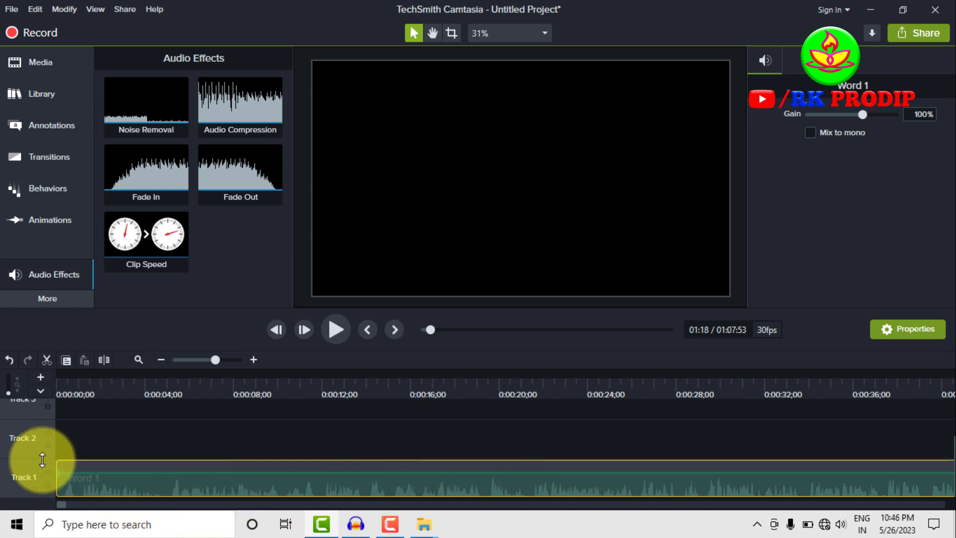
- Make Track 1 taller and set the Word 1 clip's gain to 191%, then glance at the live waveform in Audacity
left_click_drag(41, 458, 41, 422)
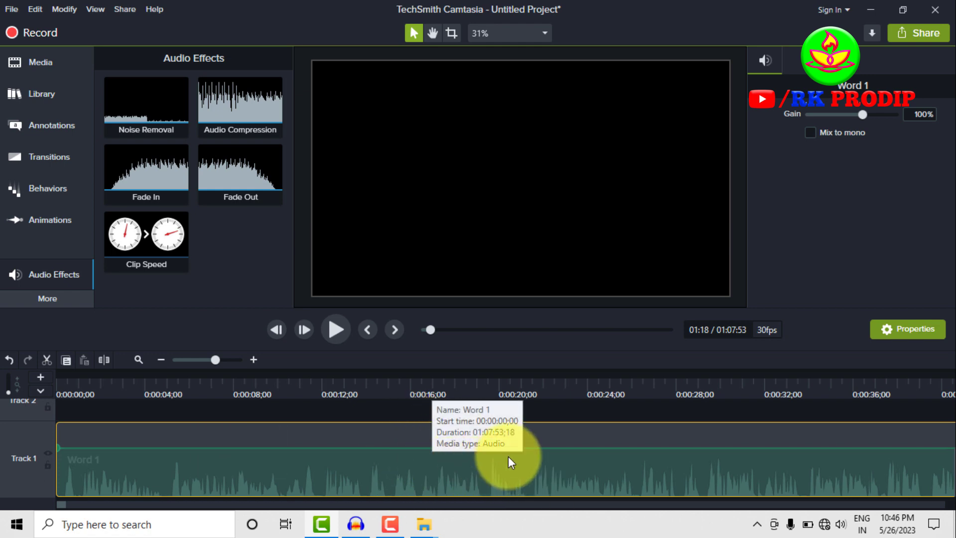
left_click_drag(862, 112, 882, 111)
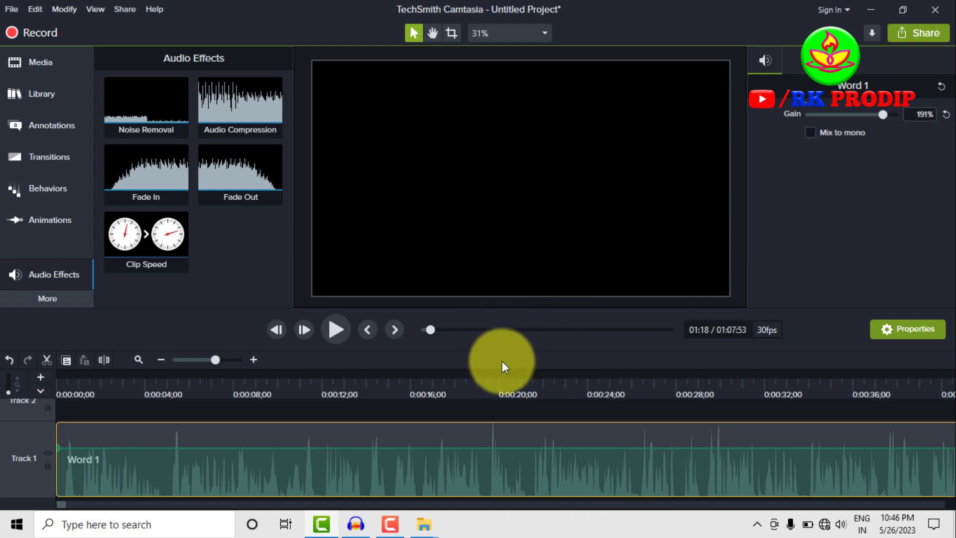
left_click(356, 523)
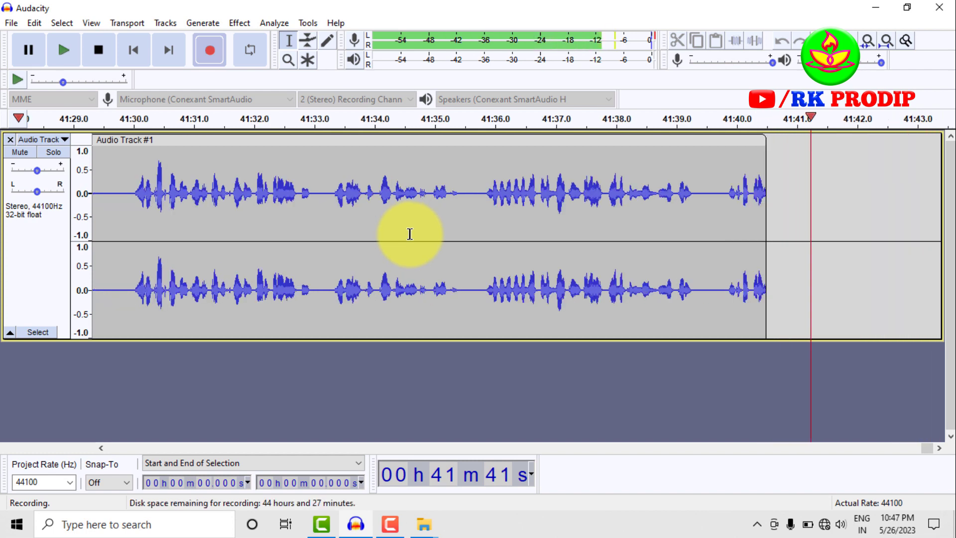
left_click(873, 9)
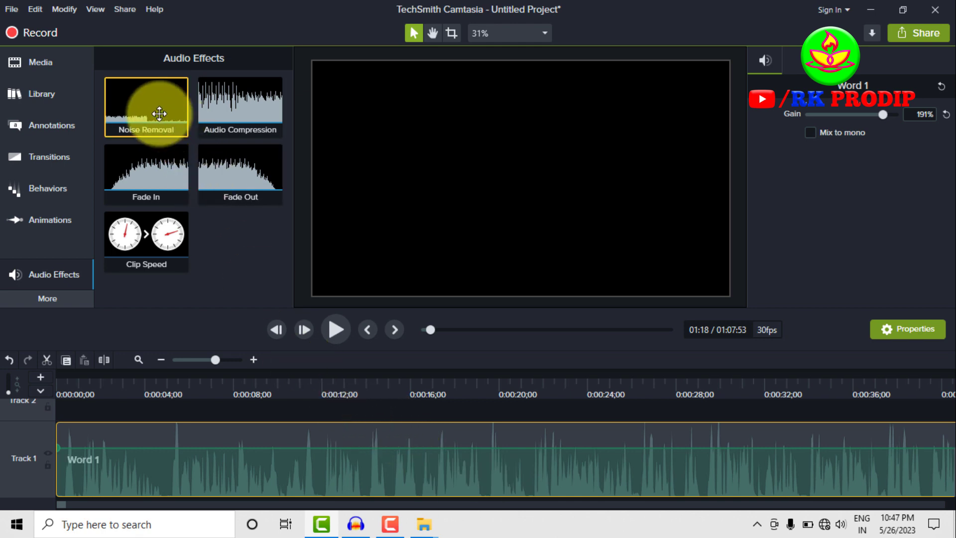
- Apply Noise Removal to the Word 1 clip and look at the quiet stretches of the waveform in Audacity
left_click_drag(158, 113, 286, 458)
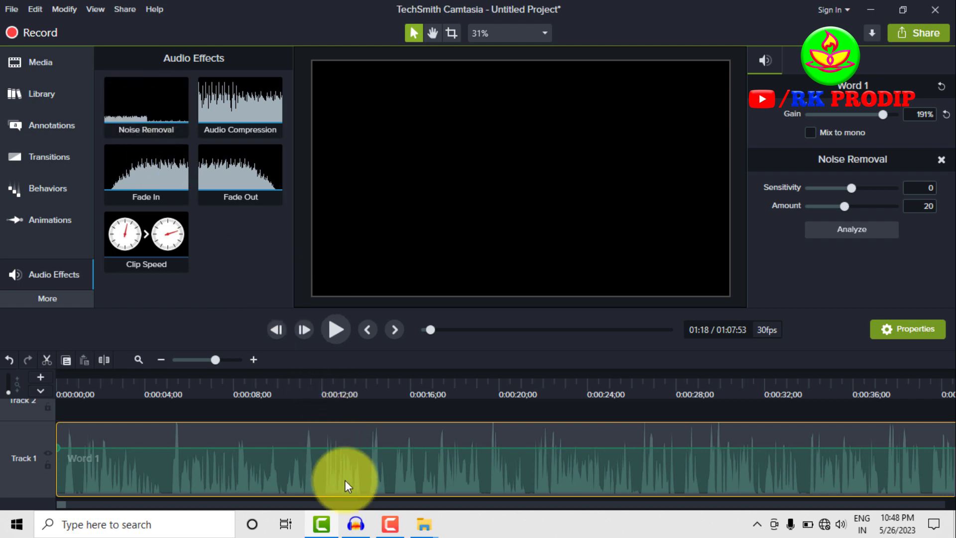
left_click(356, 531)
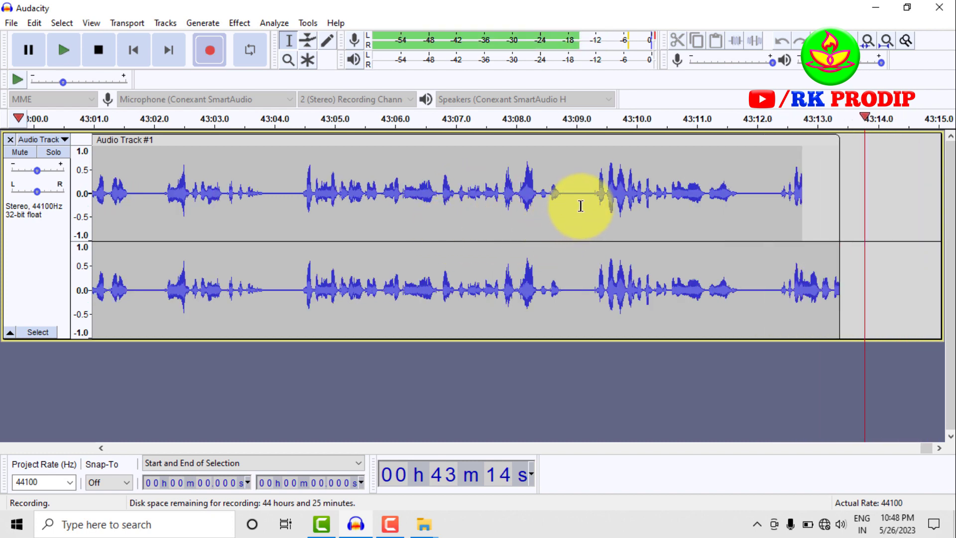
left_click(876, 7)
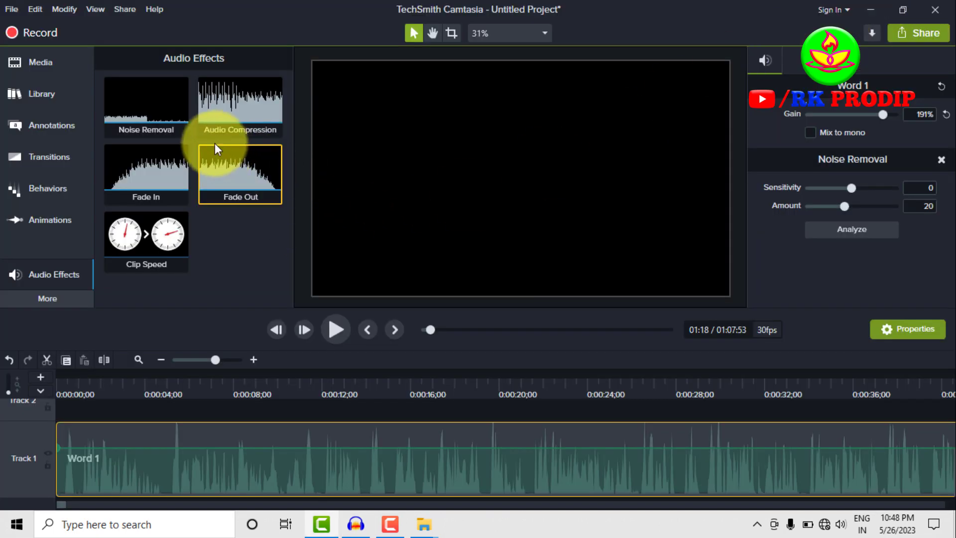
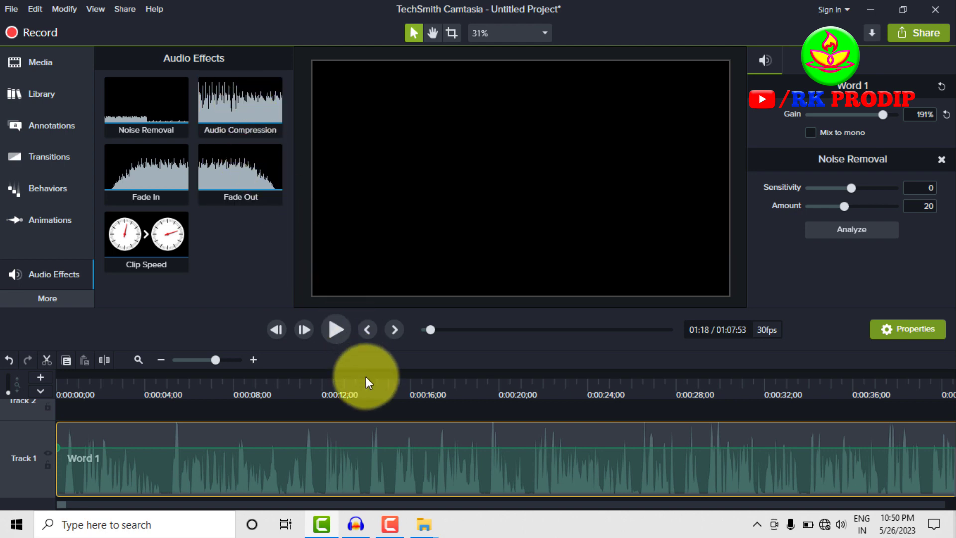
- Lower the Word 1 clip's volume line on Track 1, comparing its waveform with the one being recorded in Audacity
left_click(357, 524)
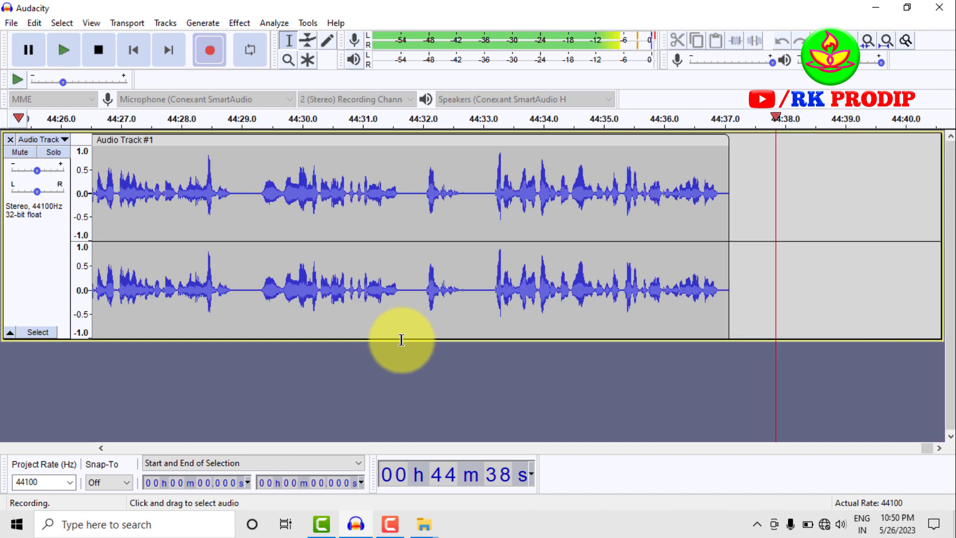
left_click(322, 524)
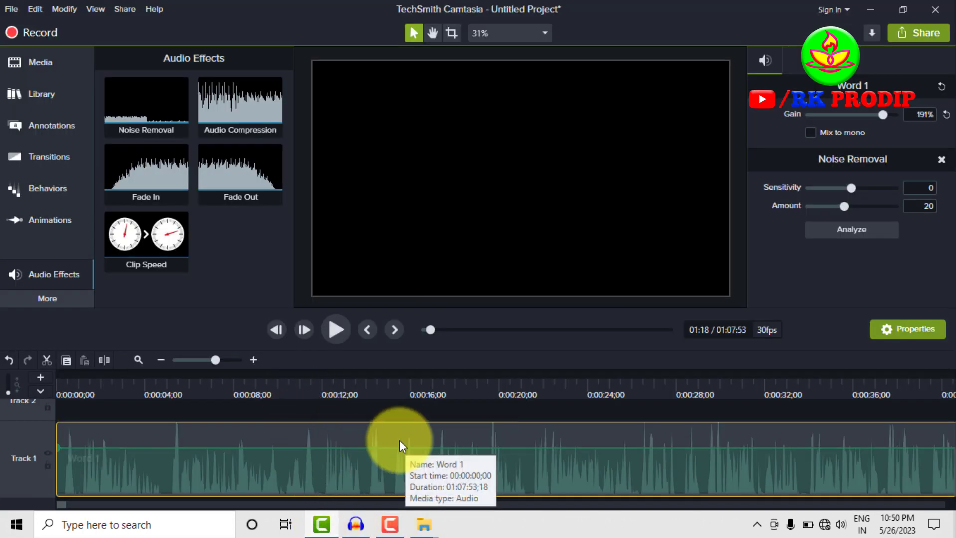
left_click_drag(324, 448, 327, 468)
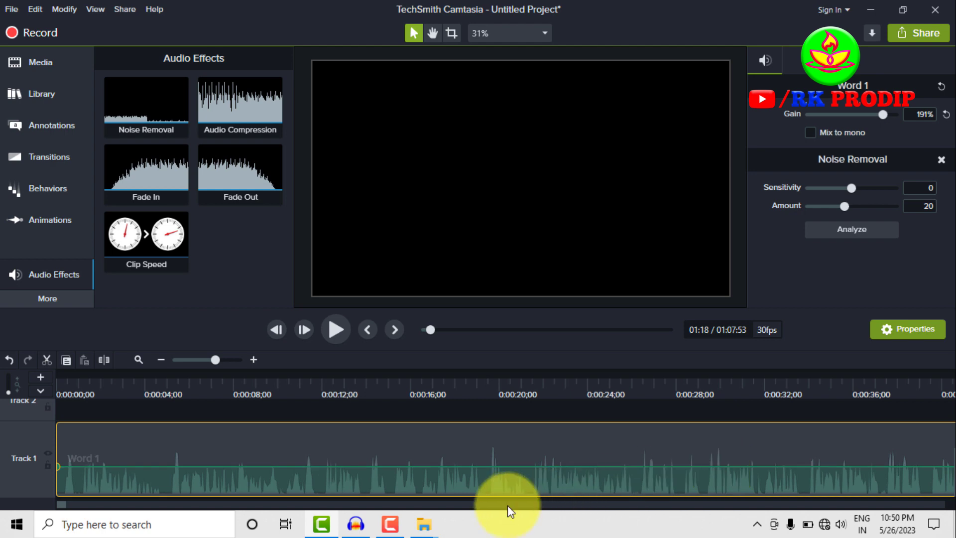
left_click(355, 522)
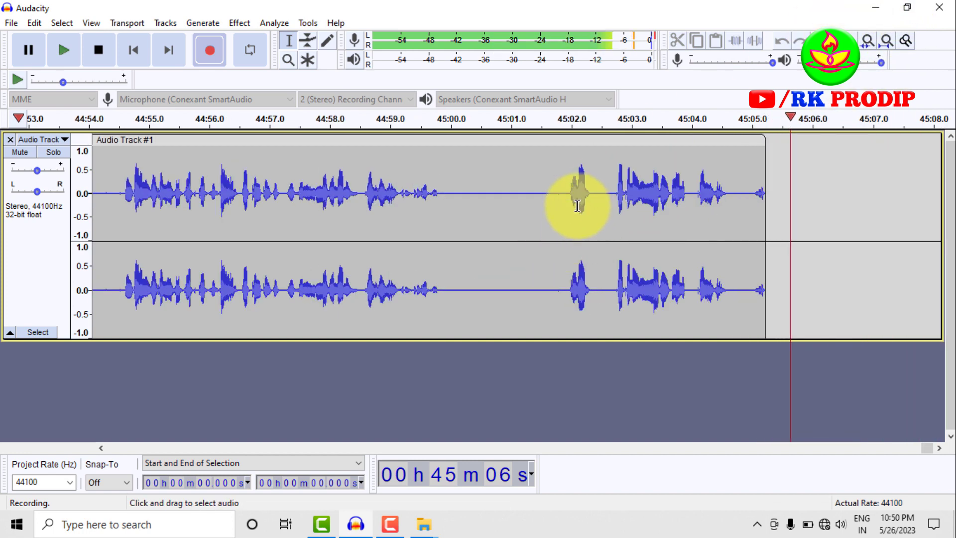
left_click(875, 7)
- Apply Audio Compression to the Word 1 clip, undo it to compare the waveforms, and apply it again
left_click_drag(237, 109, 276, 457)
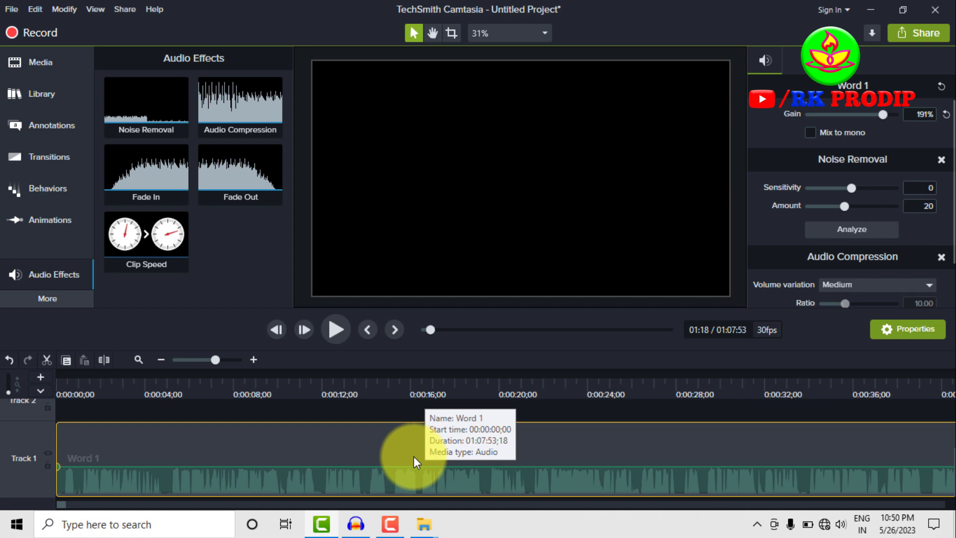
key("ctrl+z")
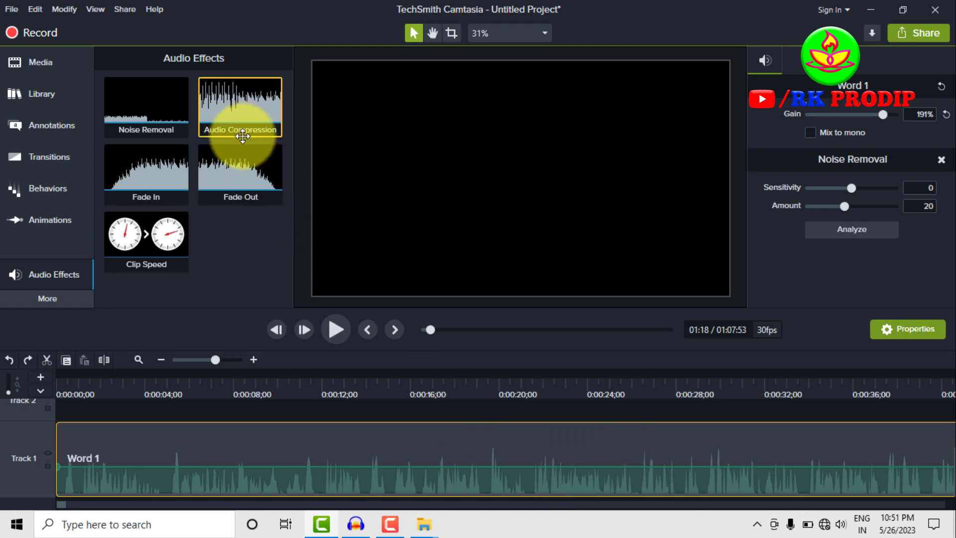
left_click_drag(241, 121, 288, 472)
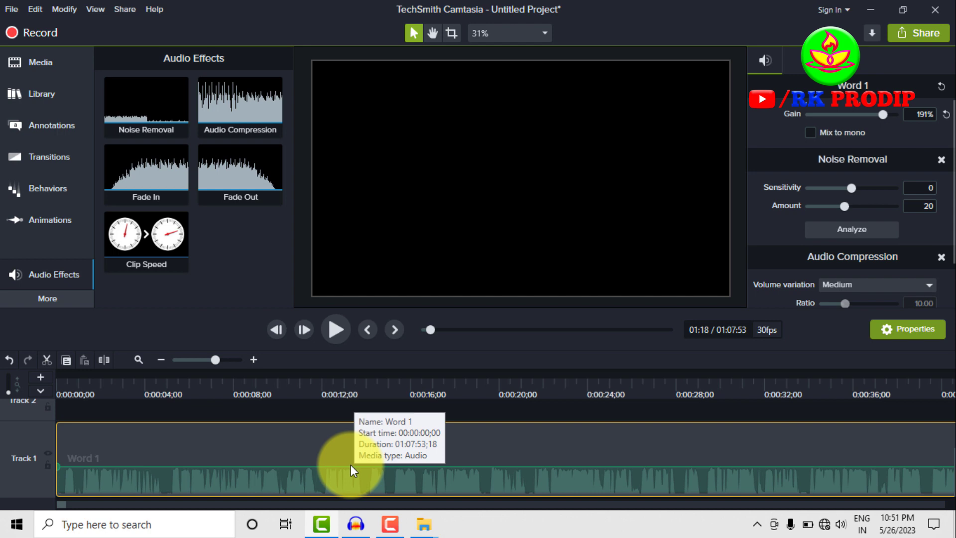
- Add a Fade In to the start of the Word 1 clip and lengthen it to about 6 seconds
left_click_drag(161, 195, 80, 493)
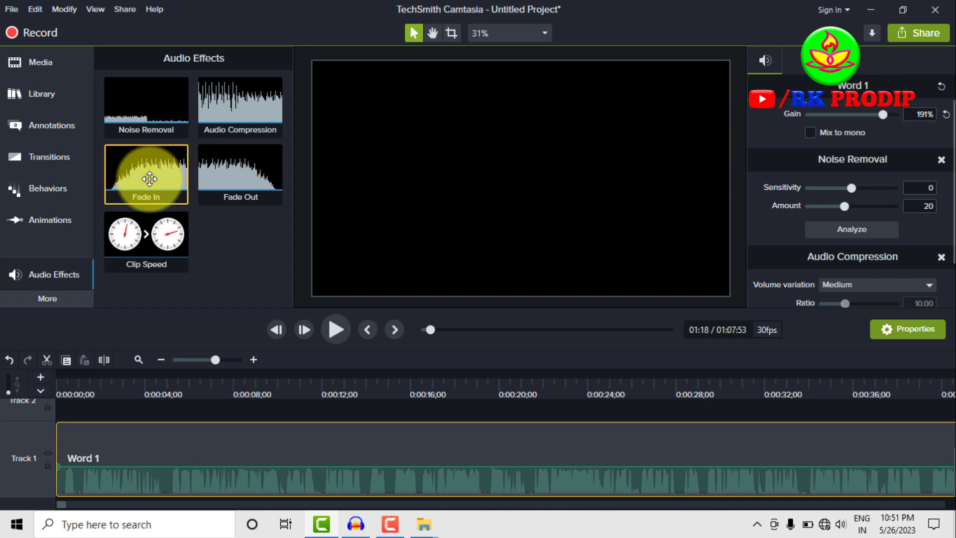
left_click_drag(149, 179, 73, 472)
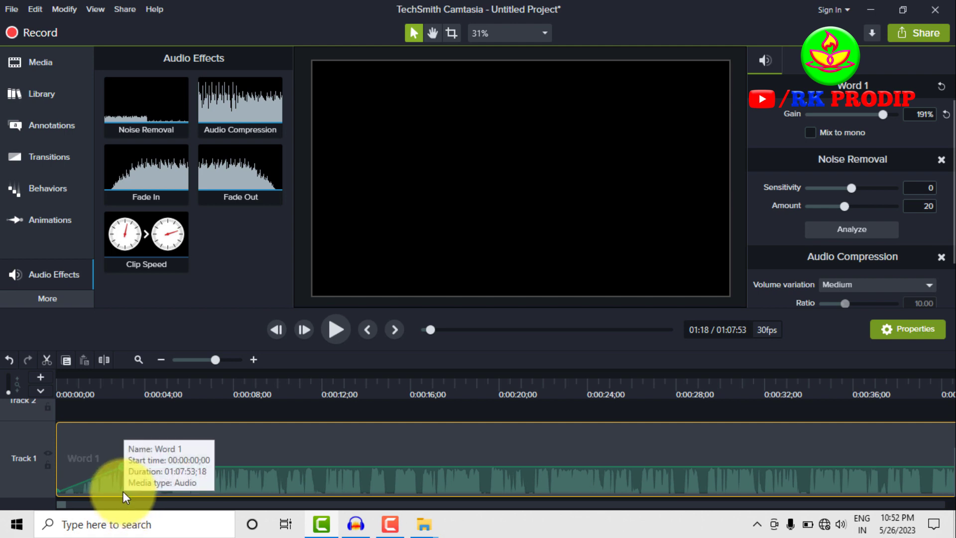
left_click_drag(123, 467, 192, 467)
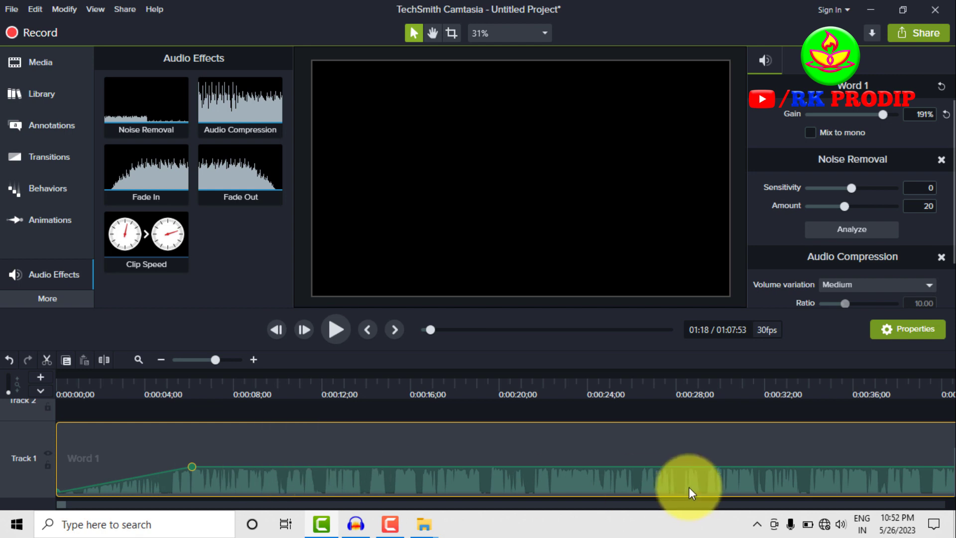
- Split the Word 1 clip at 0:00:29;19 and delete the part after the split
left_click(713, 389)
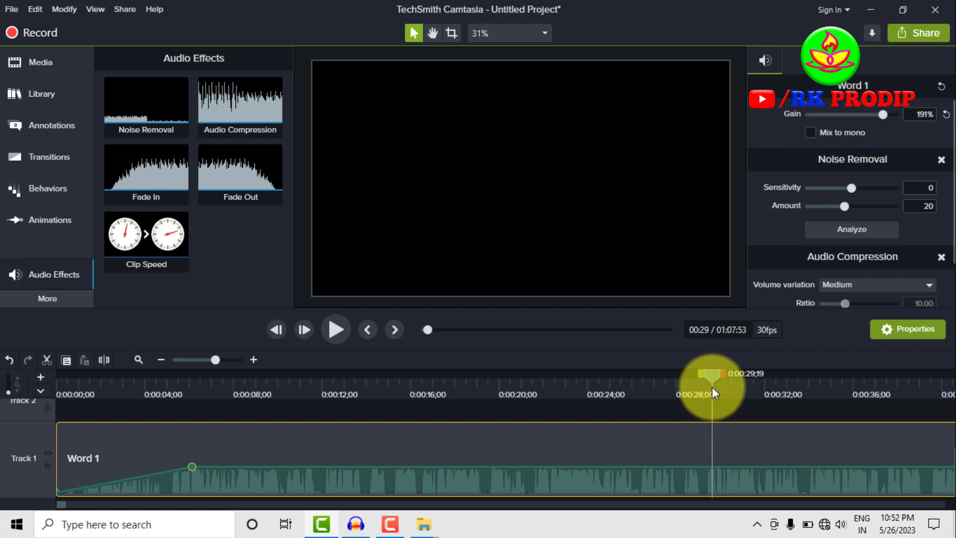
key("s")
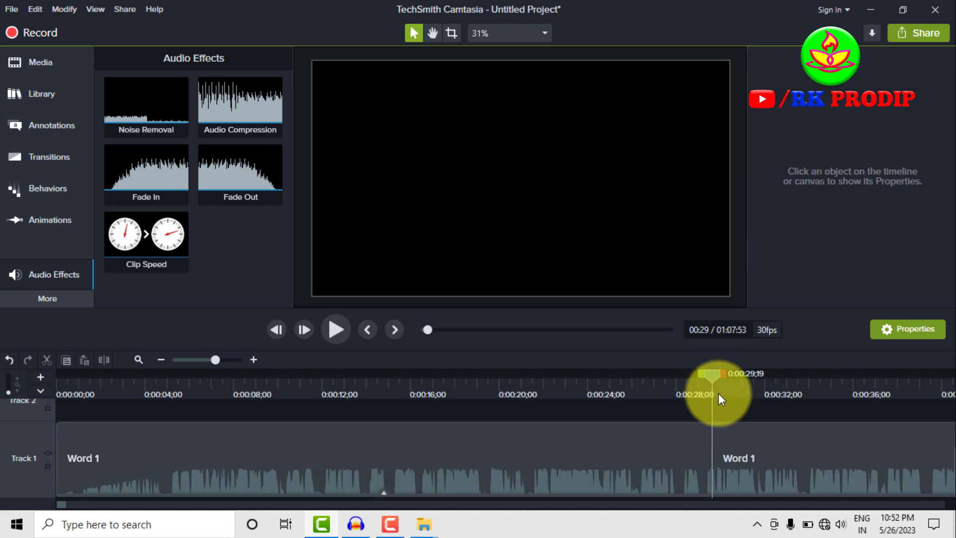
left_click(800, 462)
key("Delete")
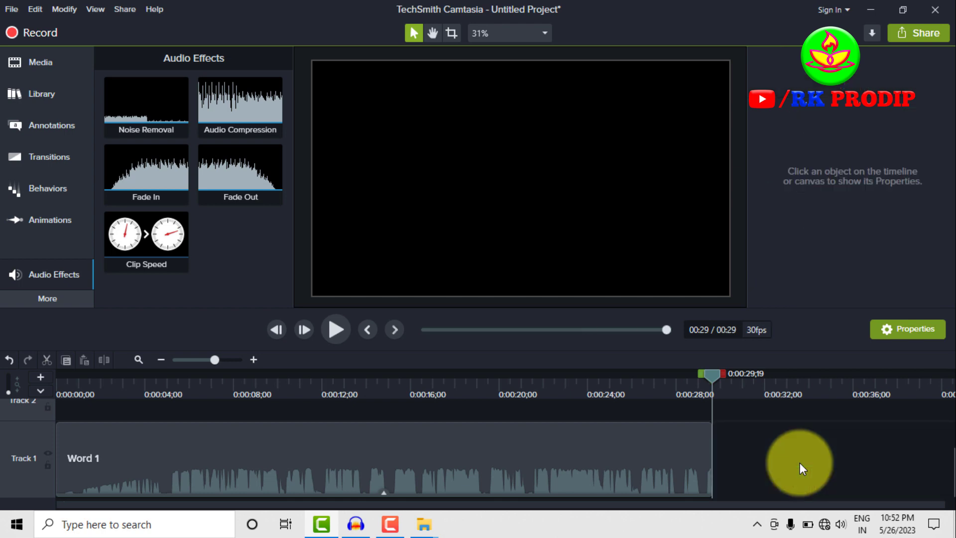
- Add a Fade Out to the end of the Word 1 clip and extend it to begin at about 24 seconds
left_click(288, 187)
left_click_drag(288, 187, 617, 432)
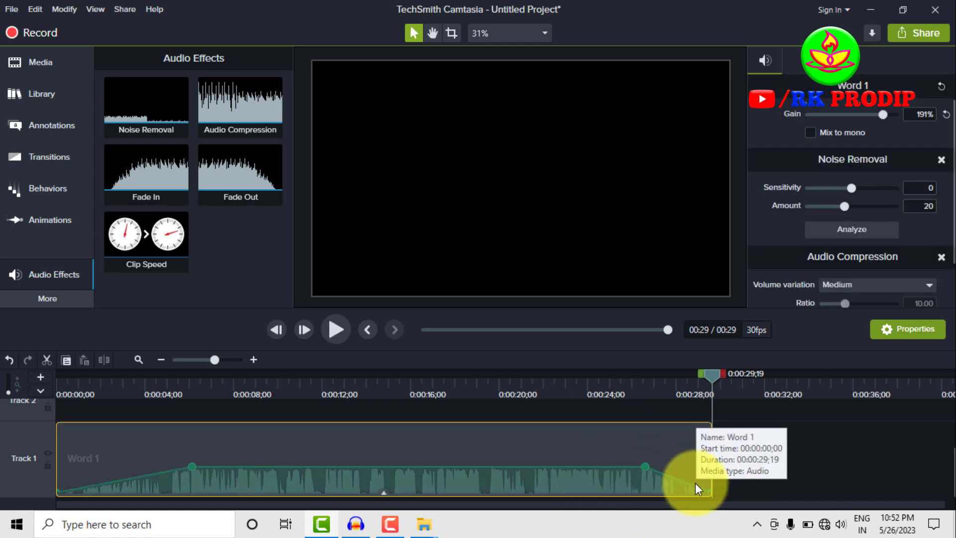
left_click_drag(645, 466, 587, 468)
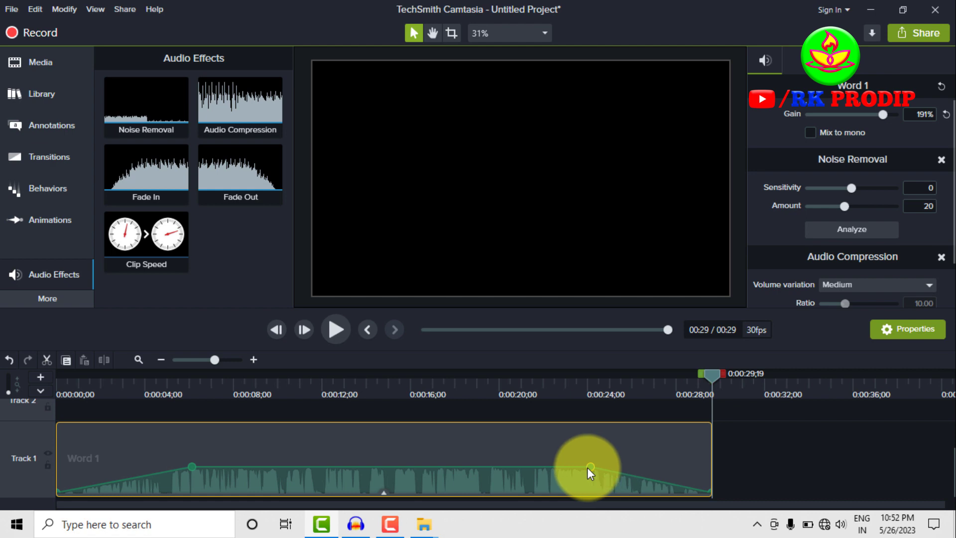
- Bring up the Visual Effects and look through the available effects
left_click(69, 299)
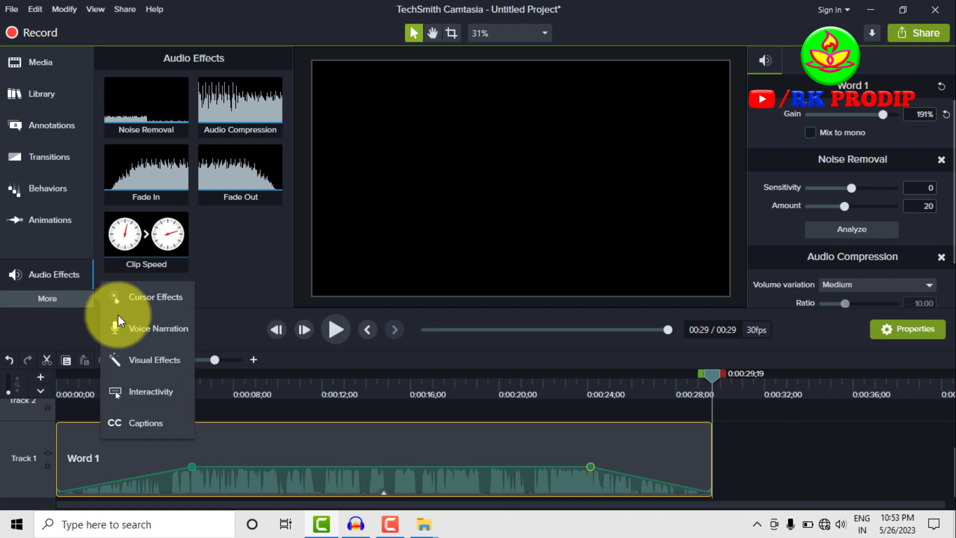
left_click(157, 362)
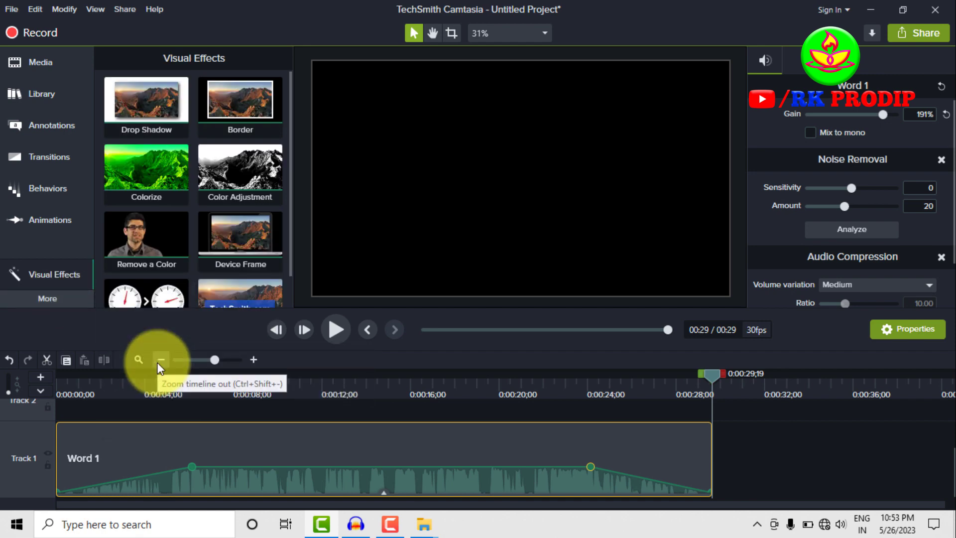
scroll(209, 234, "down", 1)
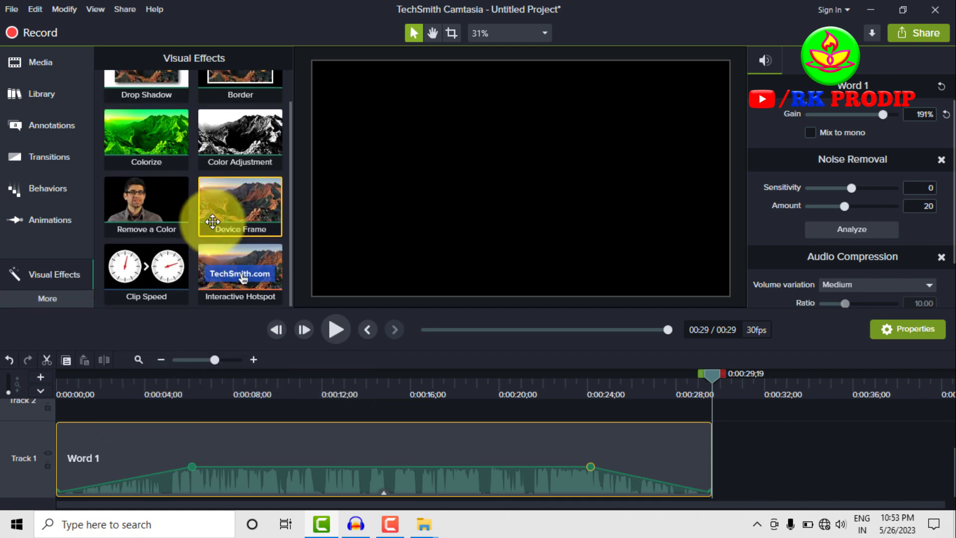
scroll(212, 221, "up", 1)
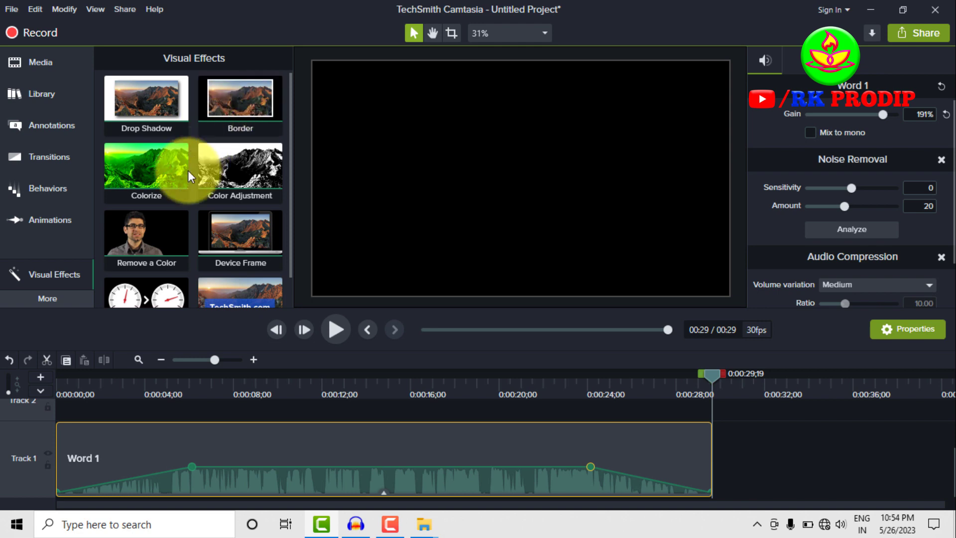
- Delete the Word 1 clip from Track 1
left_click(54, 300)
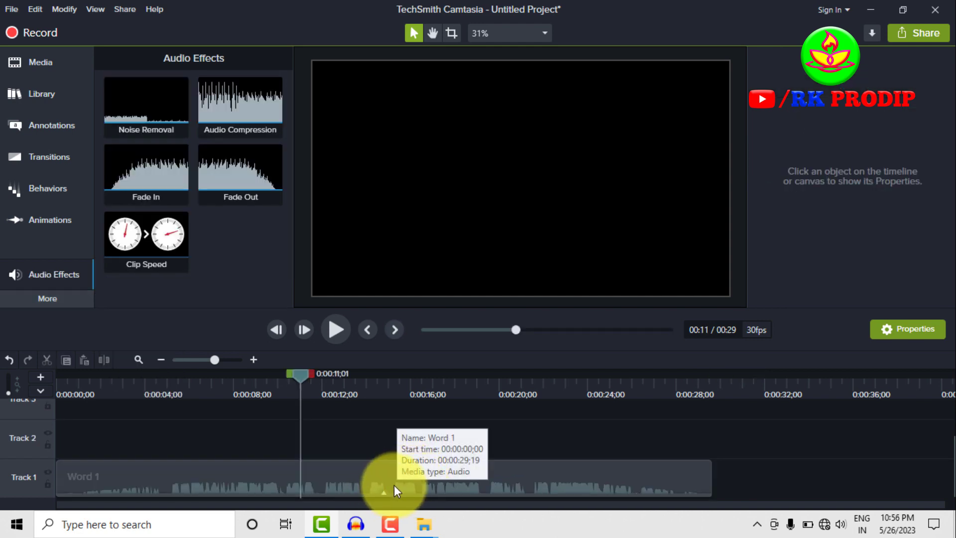
left_click(394, 486)
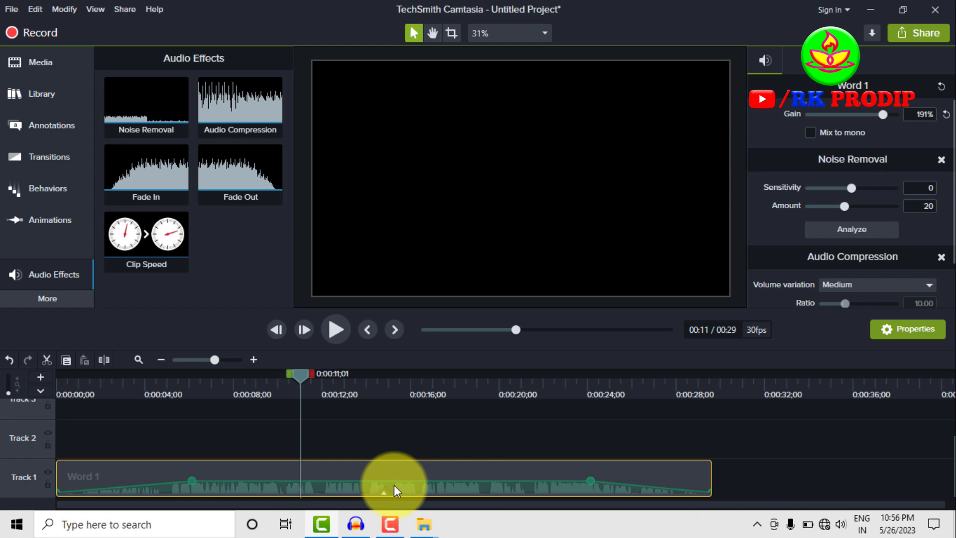
key("Delete")
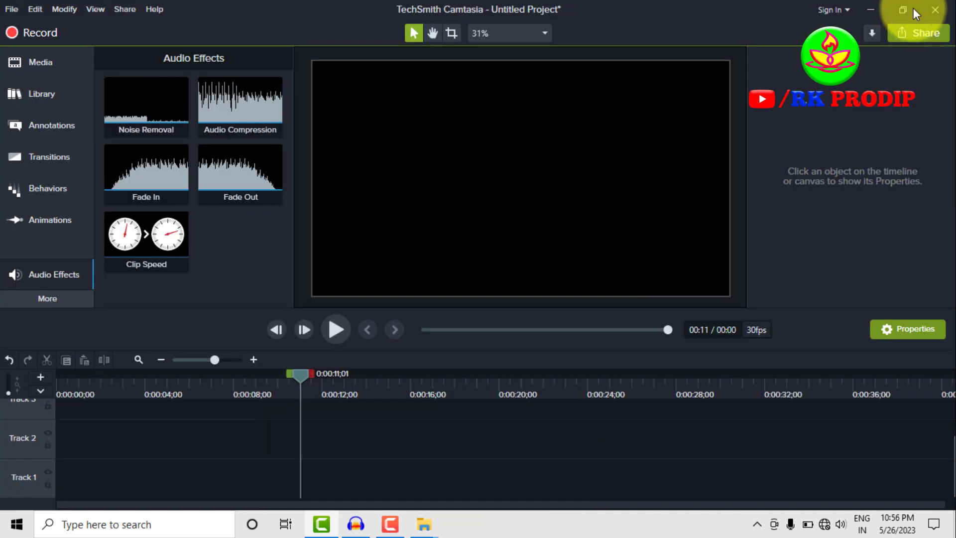
- Place the six pexels images from New folder (3) at the start of Track 1 and enlarge them to fill the canvas
left_click(872, 5)
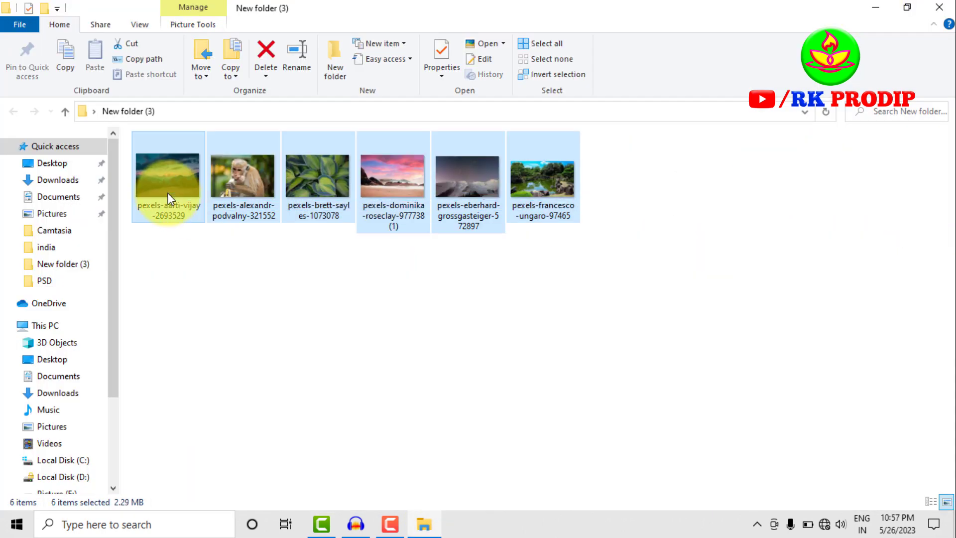
left_click_drag(165, 184, 194, 480)
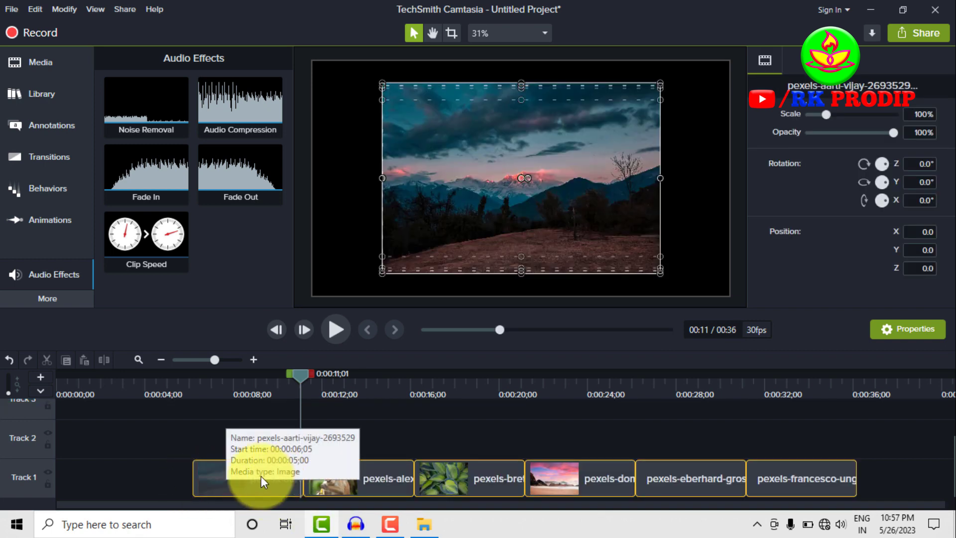
left_click_drag(273, 480, 71, 480)
left_click(123, 478)
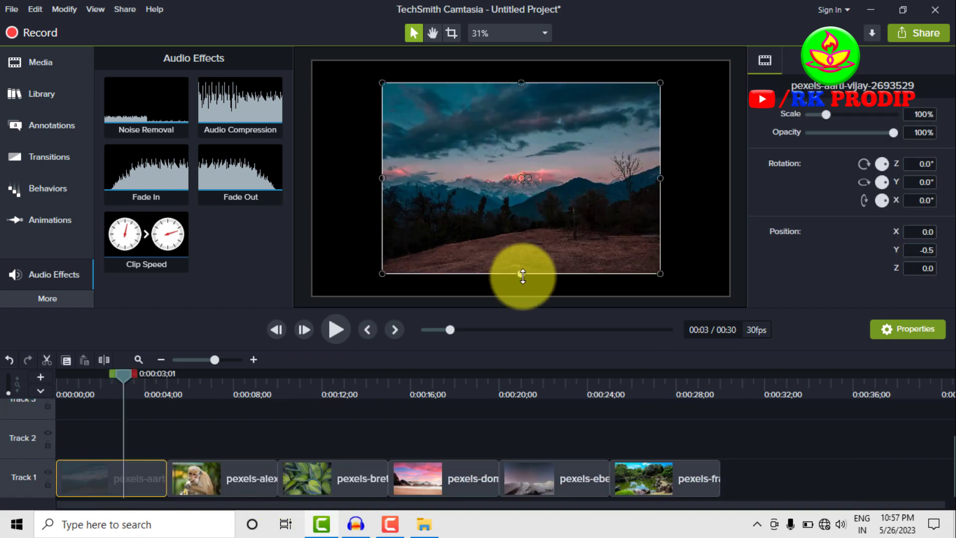
left_click(207, 424)
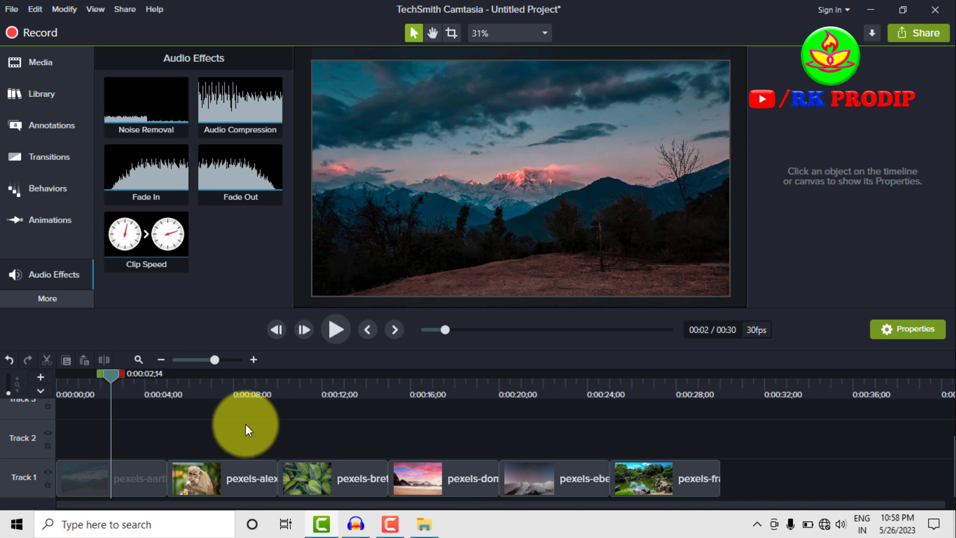
- Group all six images on Track 1 into a single clip
key("ctrl+a")
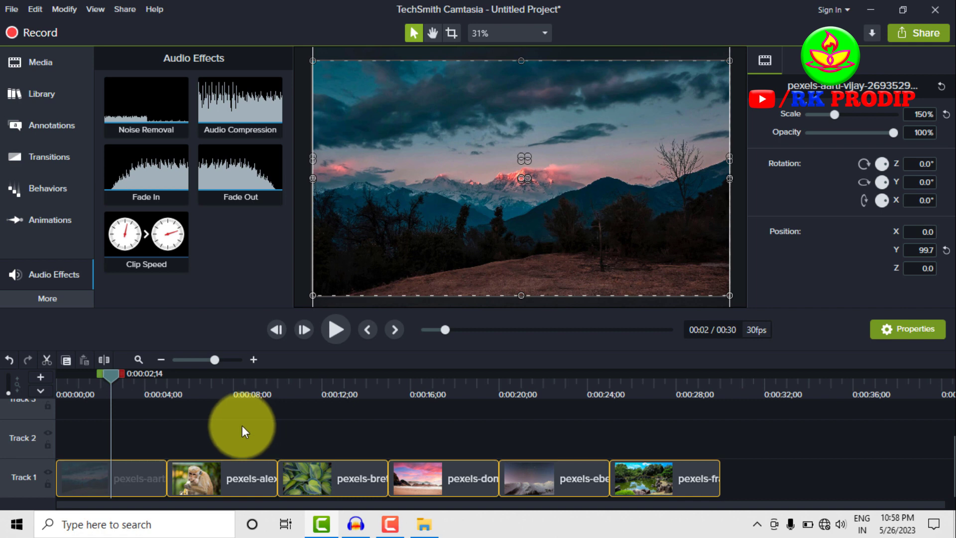
key("ctrl+g")
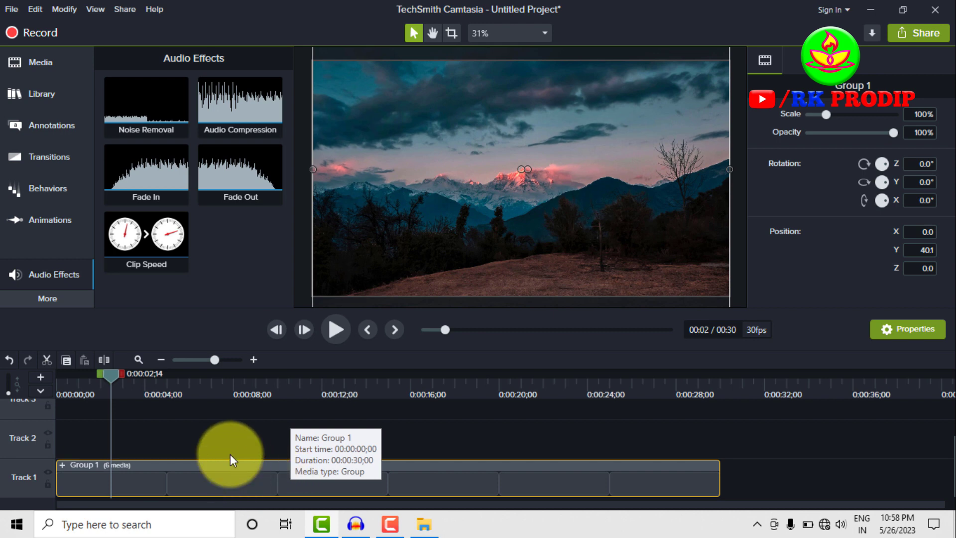
left_click_drag(231, 471, 192, 490)
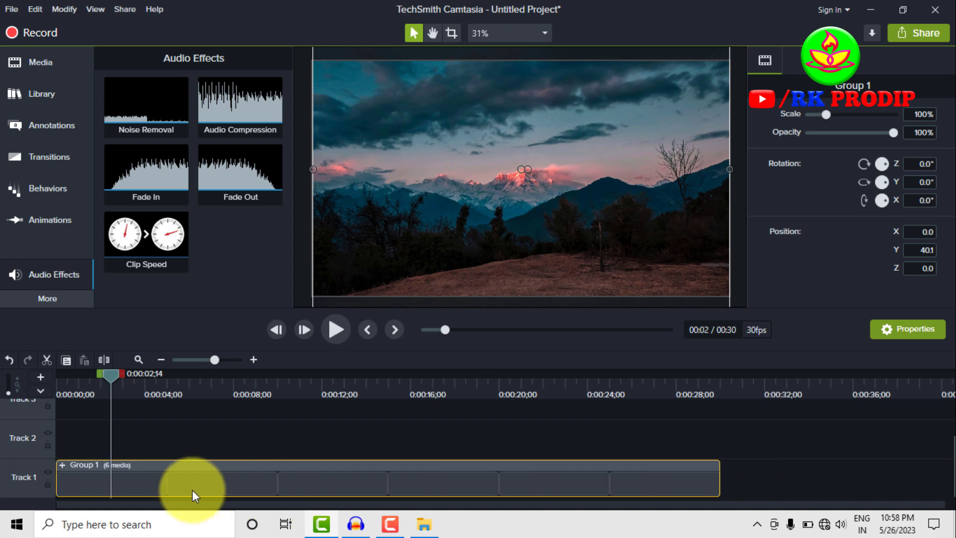
left_click_drag(192, 483, 168, 489)
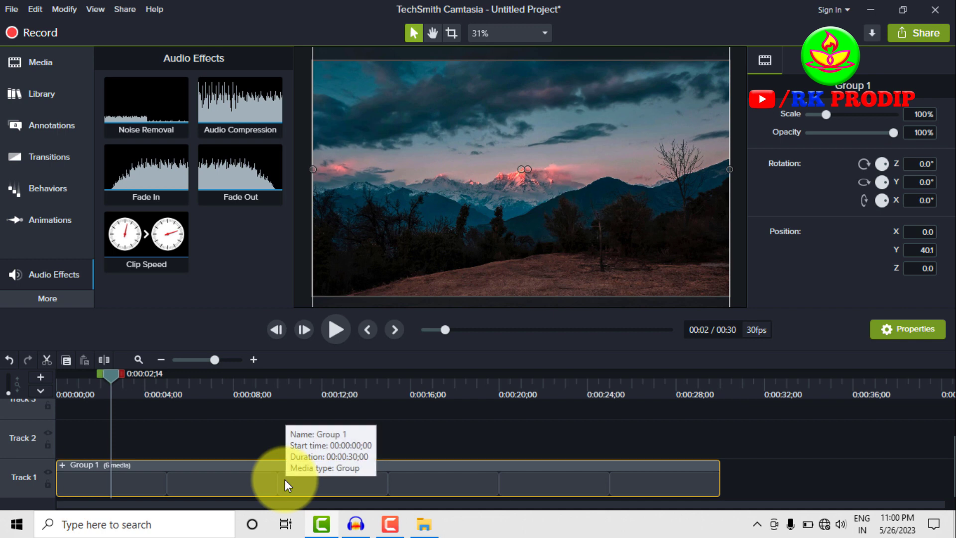
- Add the image group to the Default library under the name Group 1
right_click(214, 480)
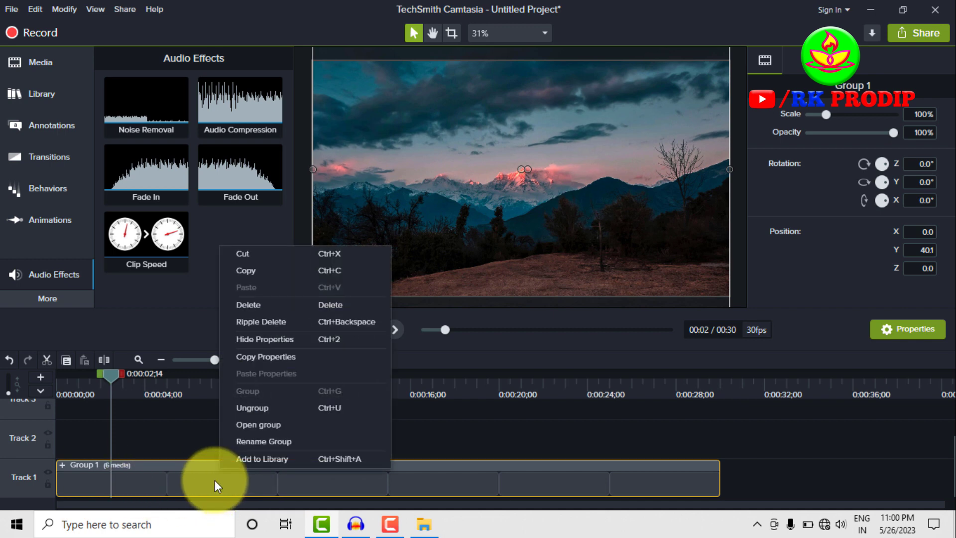
left_click(252, 459)
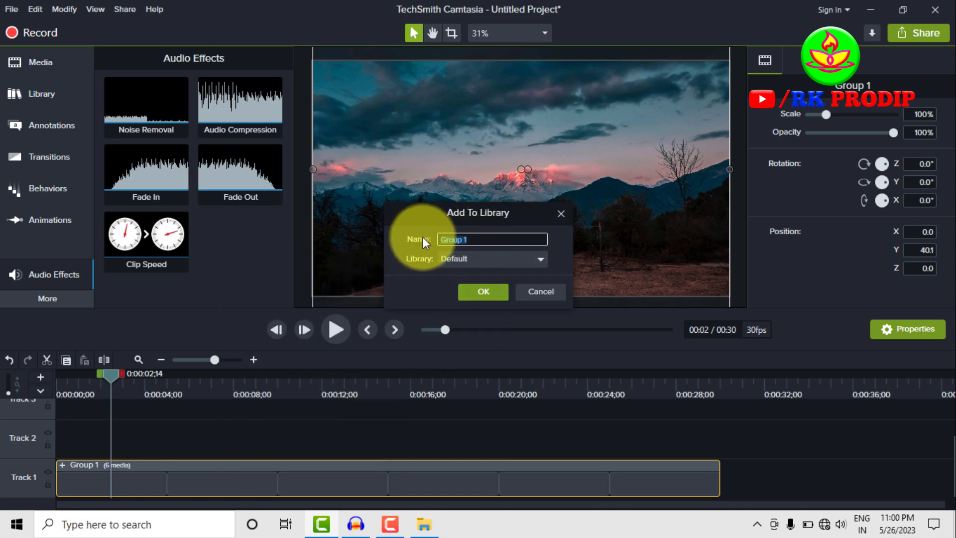
left_click(483, 242)
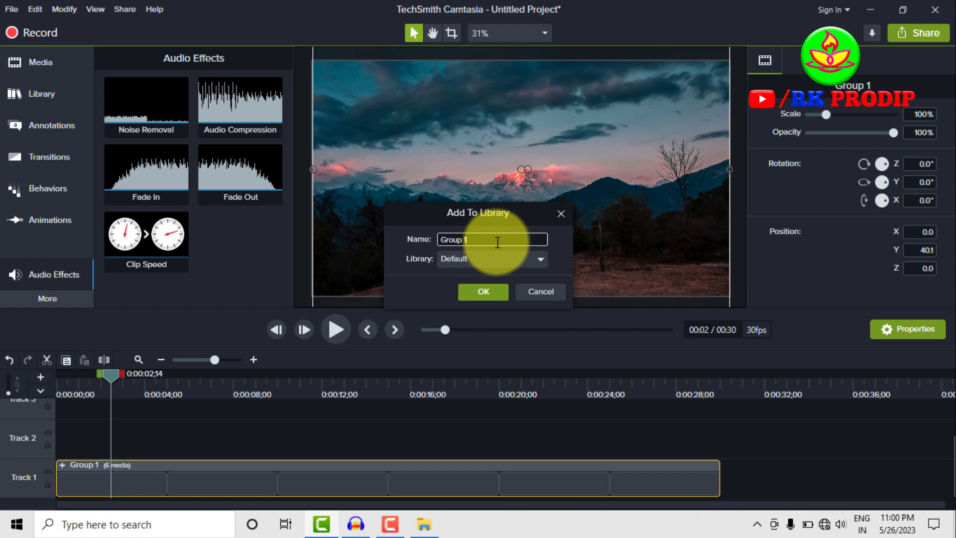
left_click(486, 258)
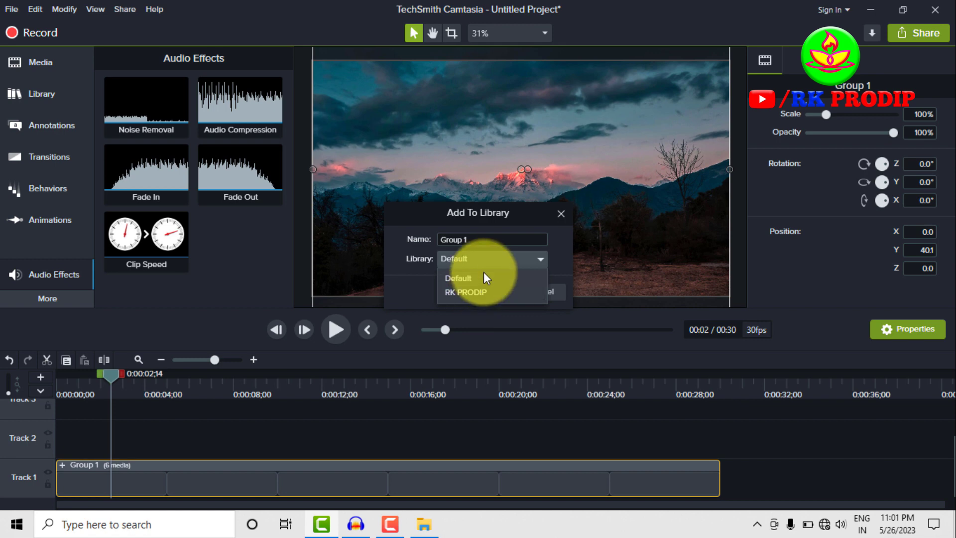
left_click(483, 277)
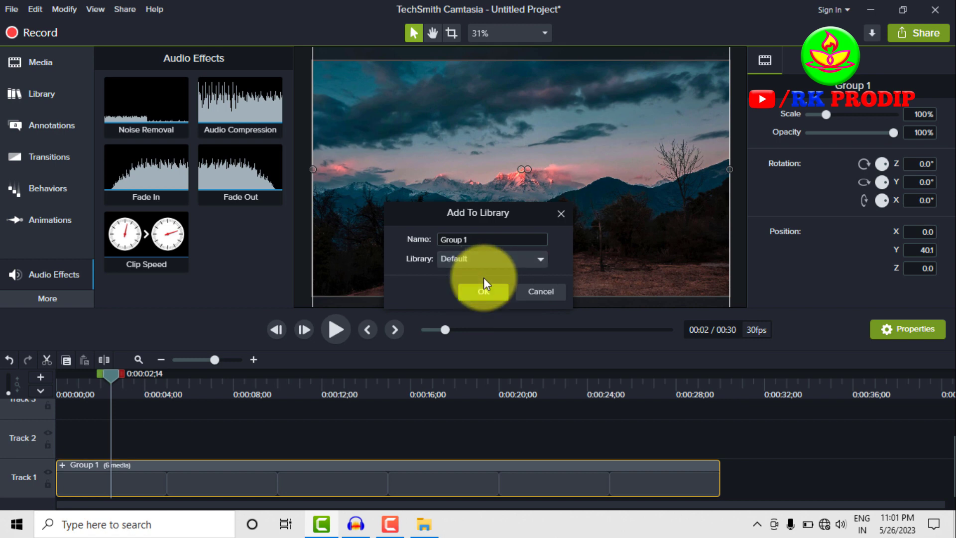
left_click(476, 264)
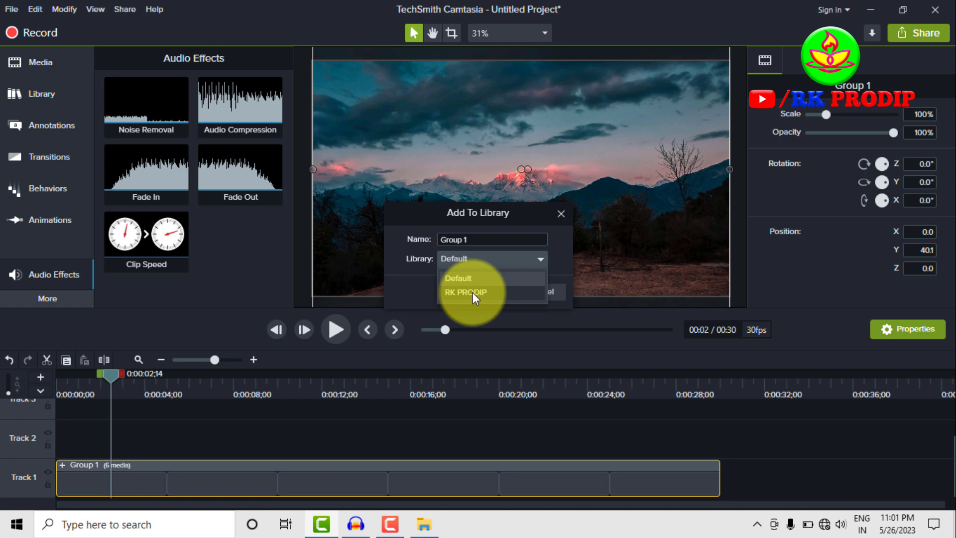
left_click(478, 281)
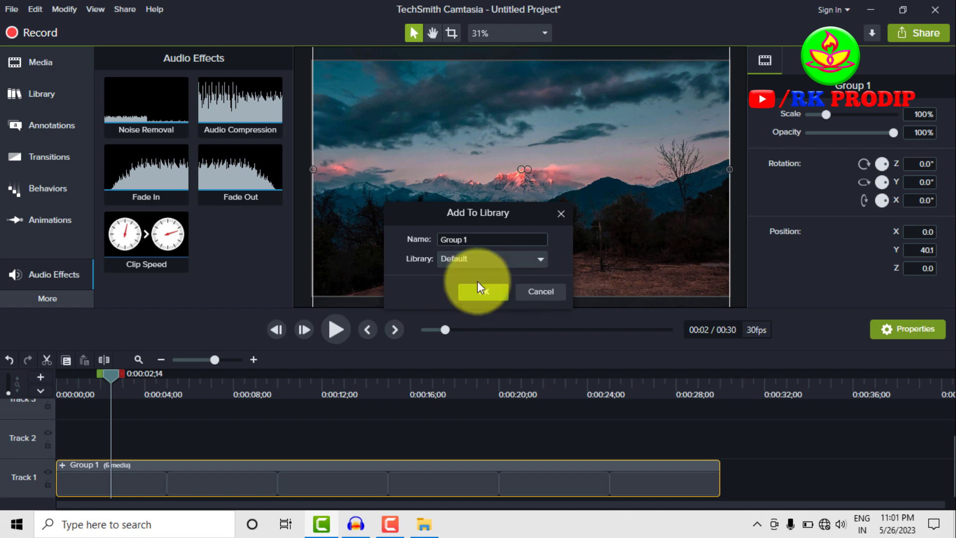
left_click(481, 292)
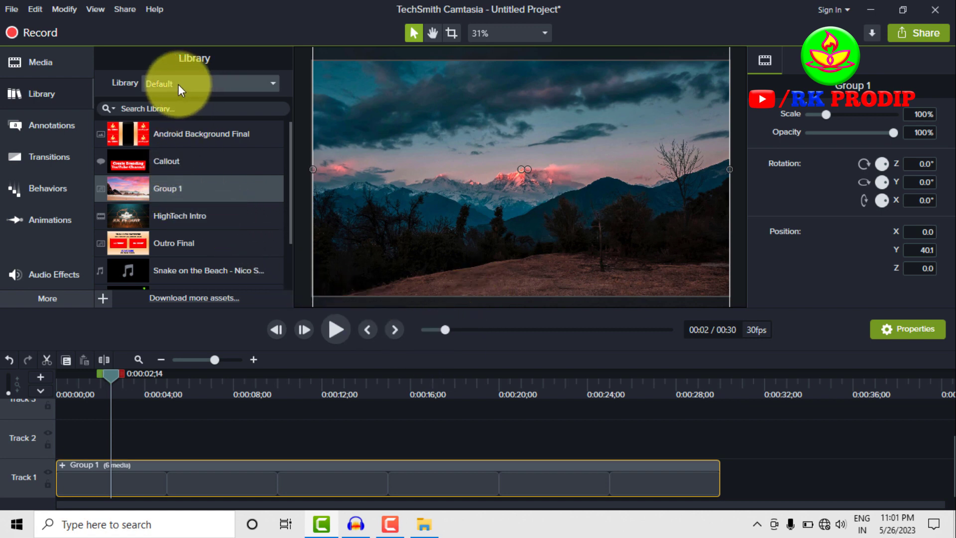
- Look at the Camtasia 2019 library and return to the Default library to check the Group 1 asset
left_click(25, 93)
left_click(40, 97)
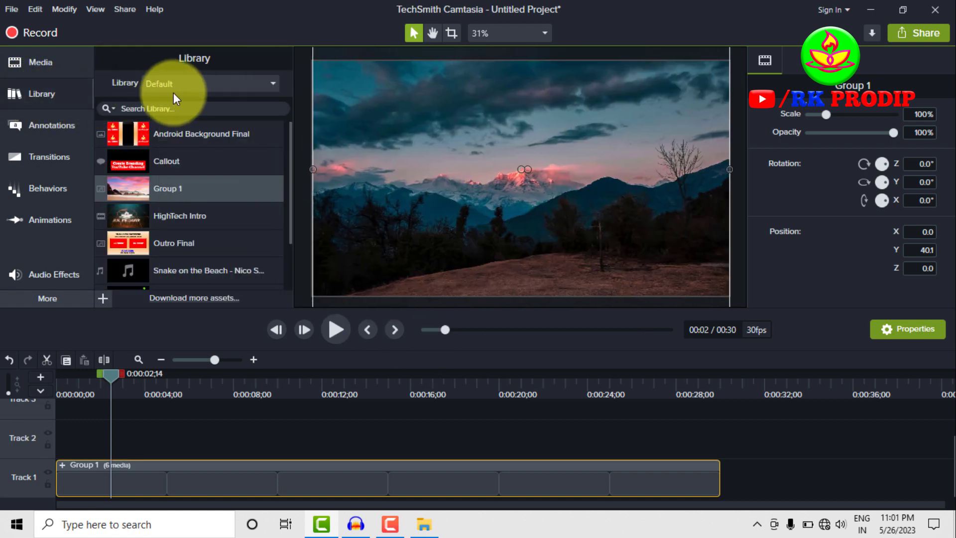
left_click(186, 87)
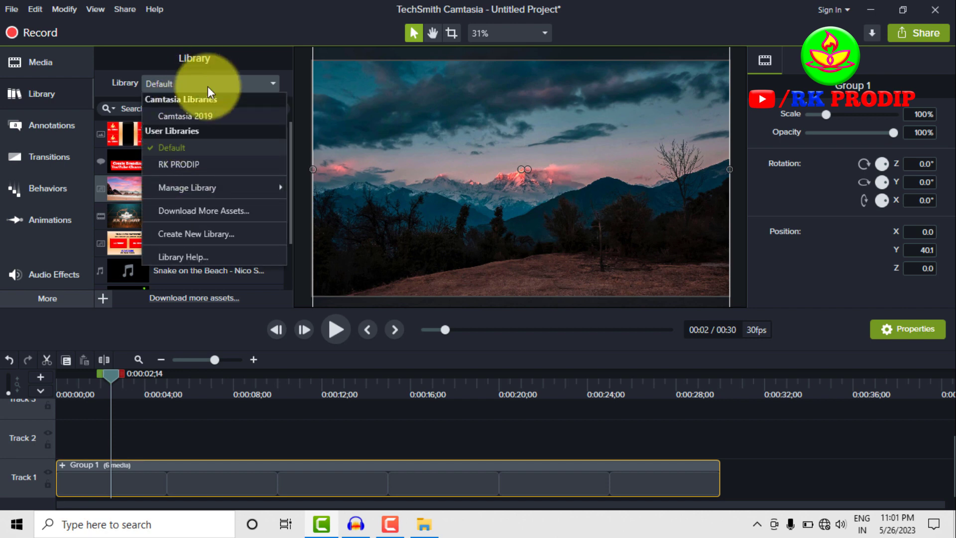
left_click(219, 116)
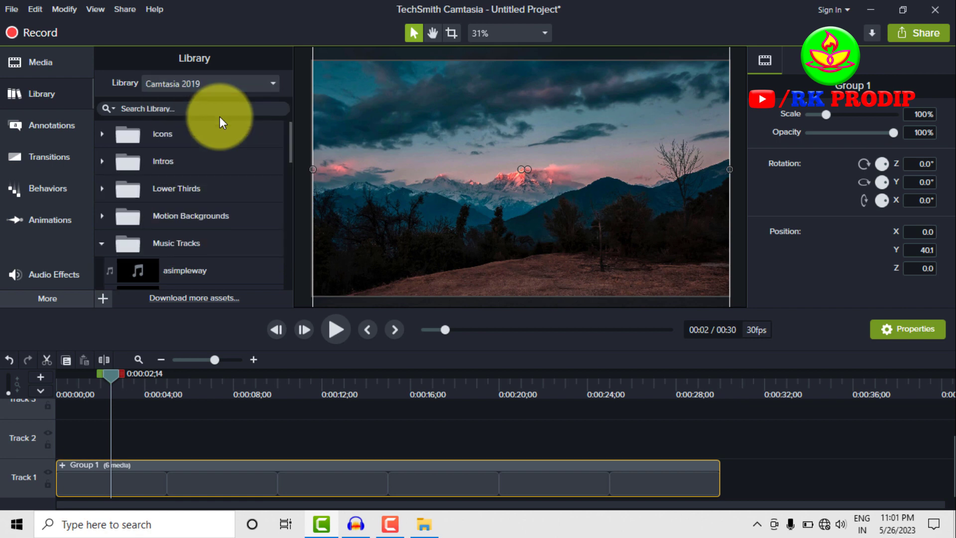
left_click(222, 88)
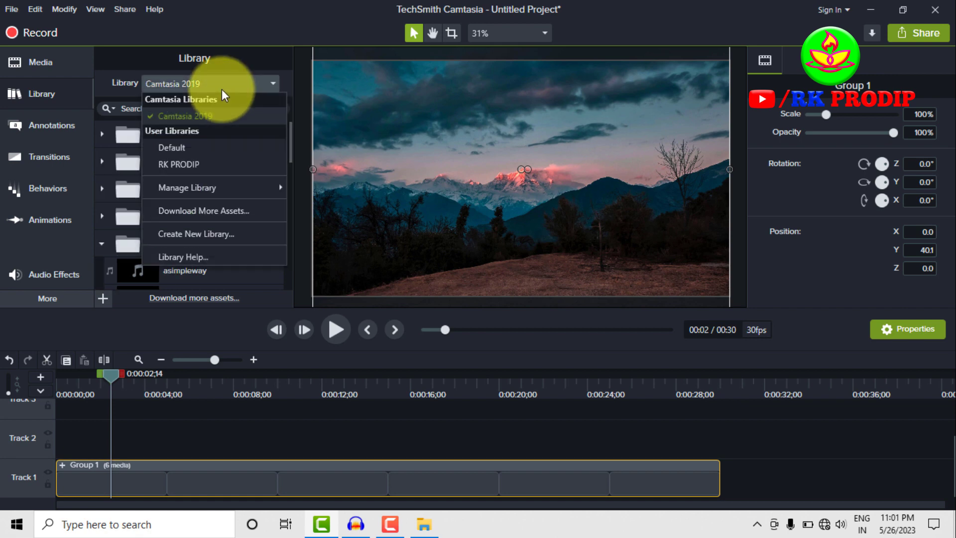
left_click(215, 150)
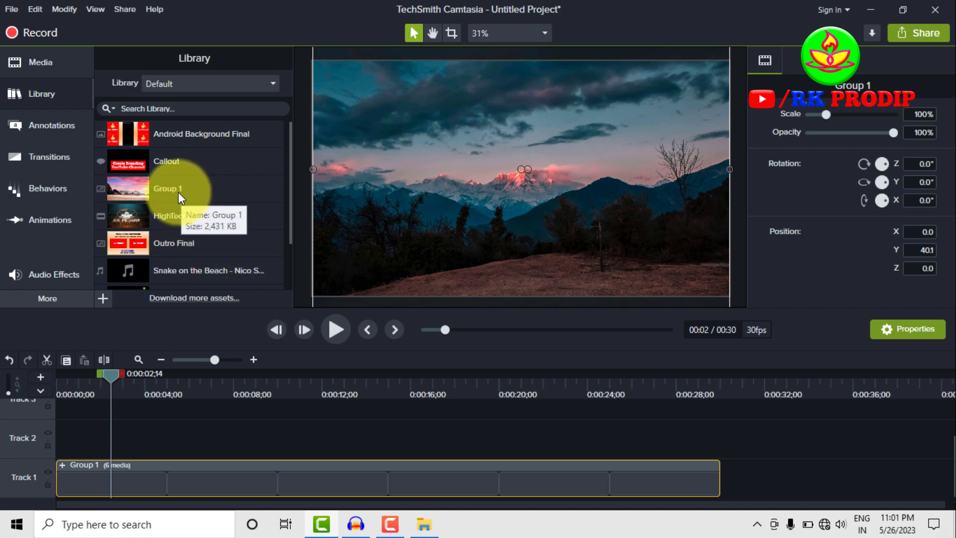
- Place two more copies of the Group 1 library asset one after another behind the existing group on Track 1
scroll(179, 193, "down", 1)
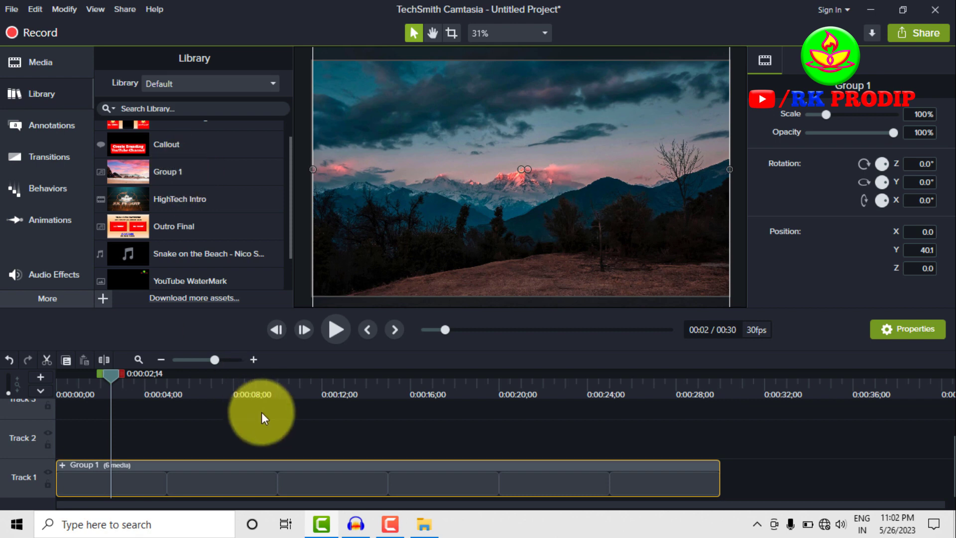
left_click_drag(183, 169, 597, 437)
left_click_drag(277, 172, 391, 492)
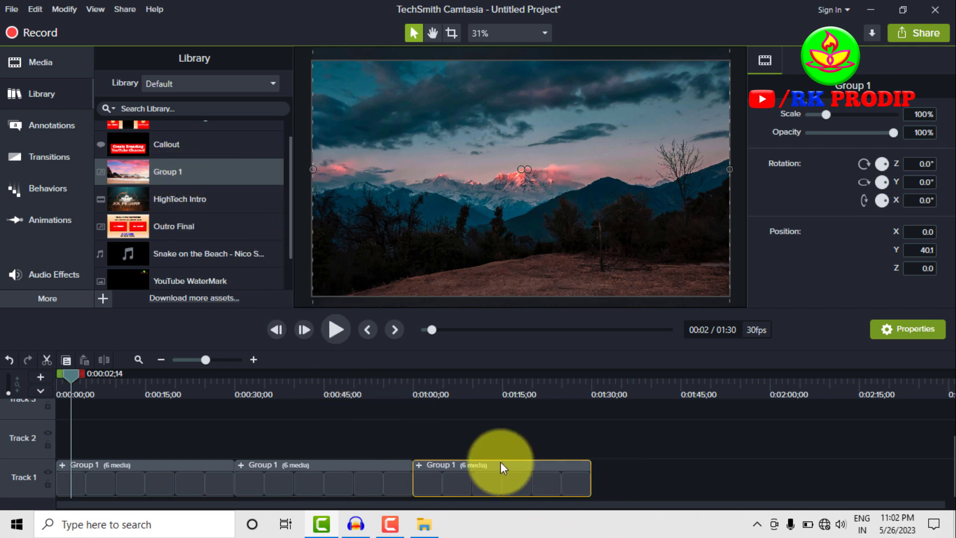
- Add the Outro Final library asset to the end of Track 1 and preview it at 0:01:40;07
scroll(254, 271, "up", 1)
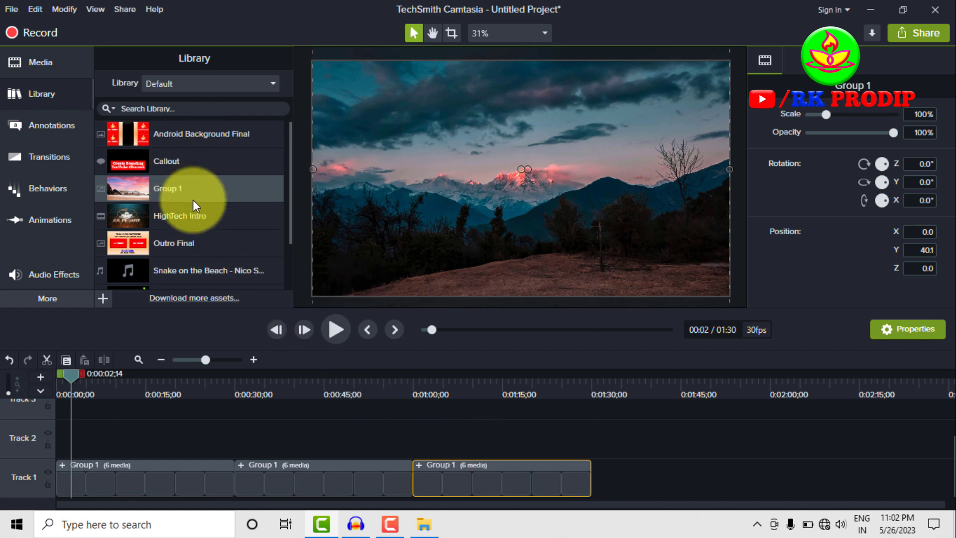
scroll(192, 200, "down", 1)
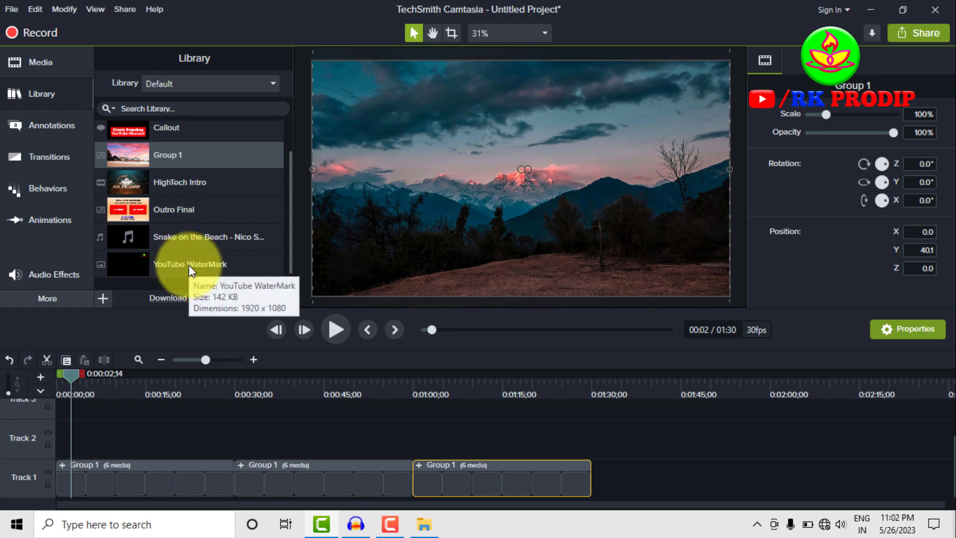
scroll(194, 209, "up", 1)
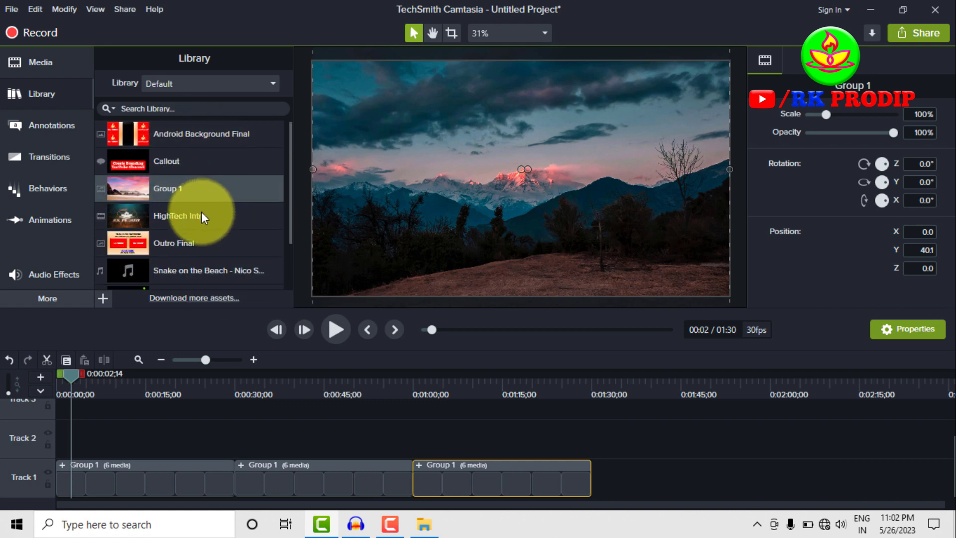
left_click_drag(174, 242, 572, 488)
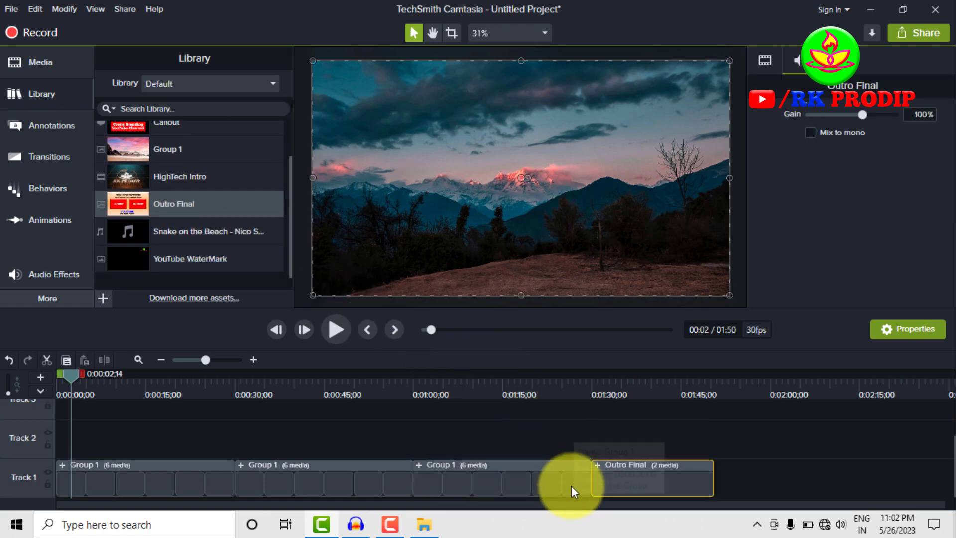
left_click(653, 384)
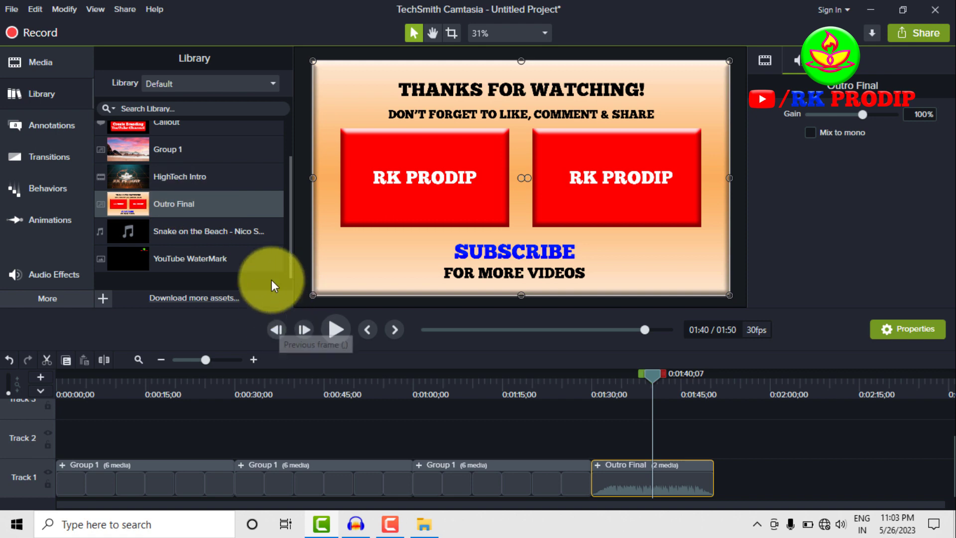
- Place the HighTech Intro library asset on Track 2 at about 43 seconds and preview it at 0:00:50;26
left_click(165, 176)
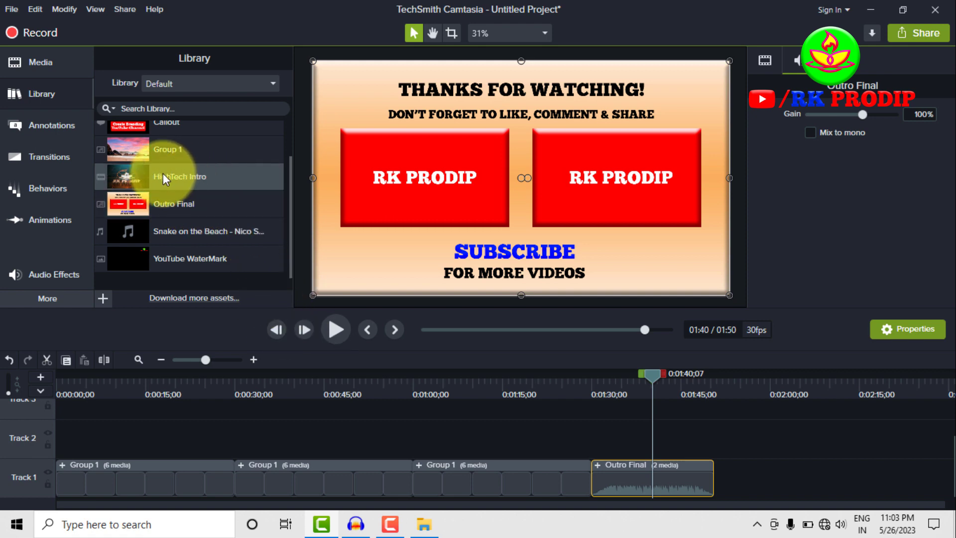
left_click_drag(178, 177, 348, 463)
left_click(341, 387)
left_click(360, 375)
mouse_move(361, 376)
left_mouse_down()
mouse_move(332, 376)
mouse_move(359, 379)
left_mouse_up()
- Create a blank user library named Li and check it in the list of libraries
scroll(199, 201, "up", 1)
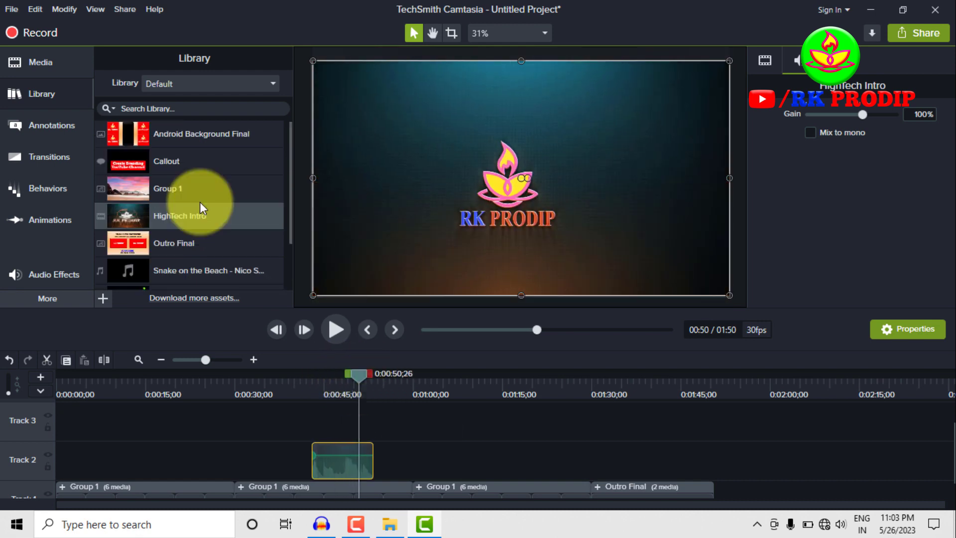
left_click(214, 84)
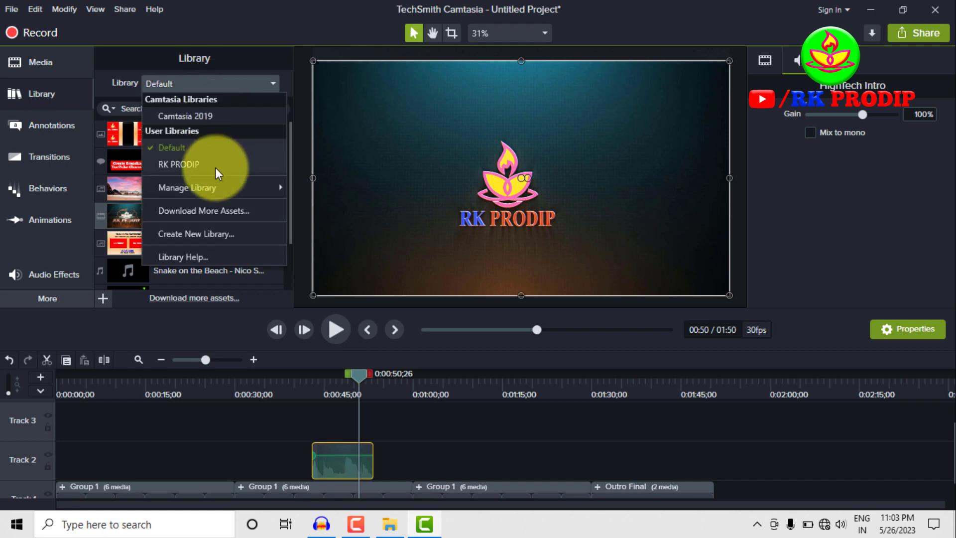
left_click(198, 234)
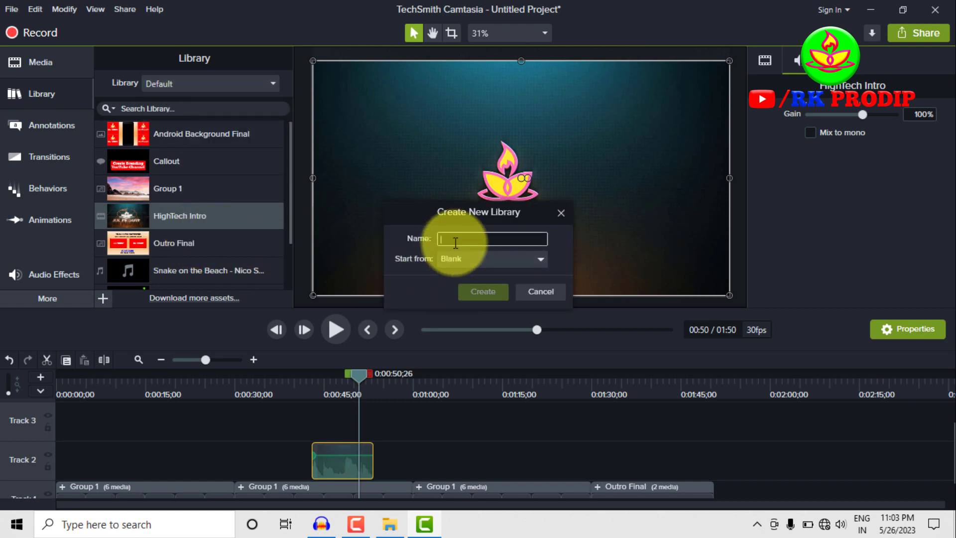
type("Li")
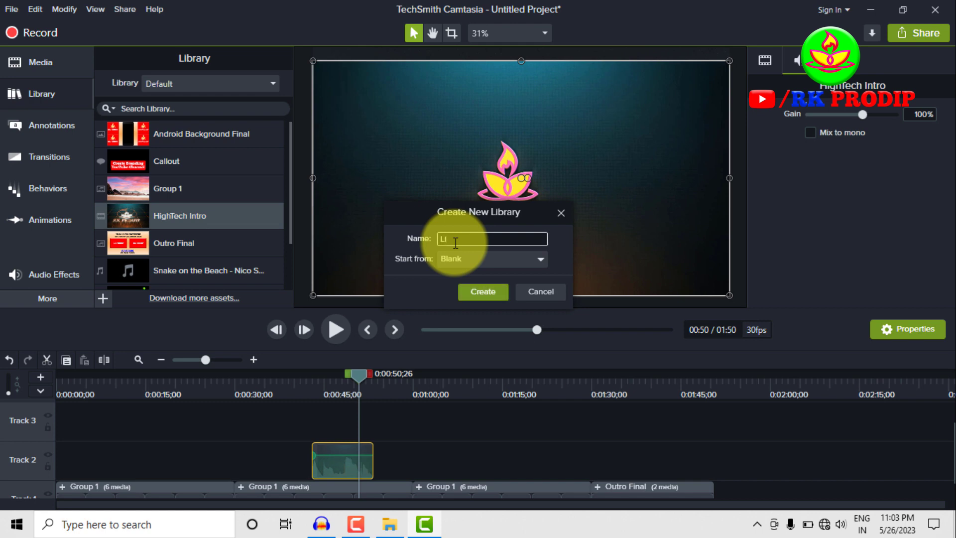
left_click(481, 294)
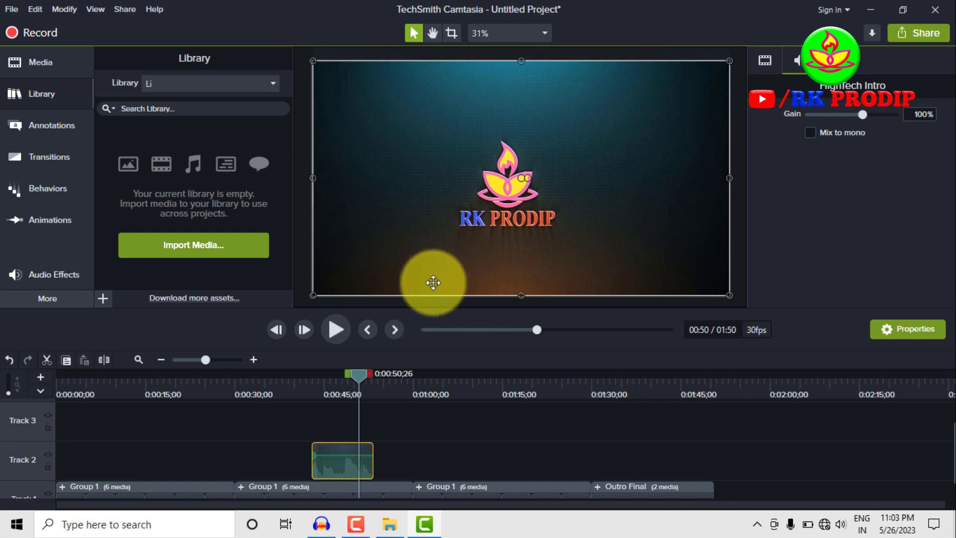
left_click(188, 85)
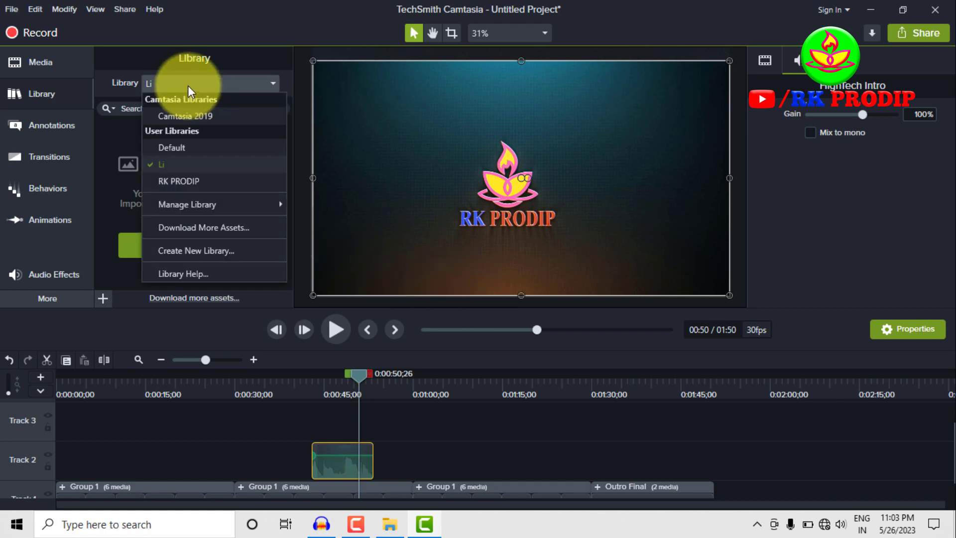
left_click(190, 85)
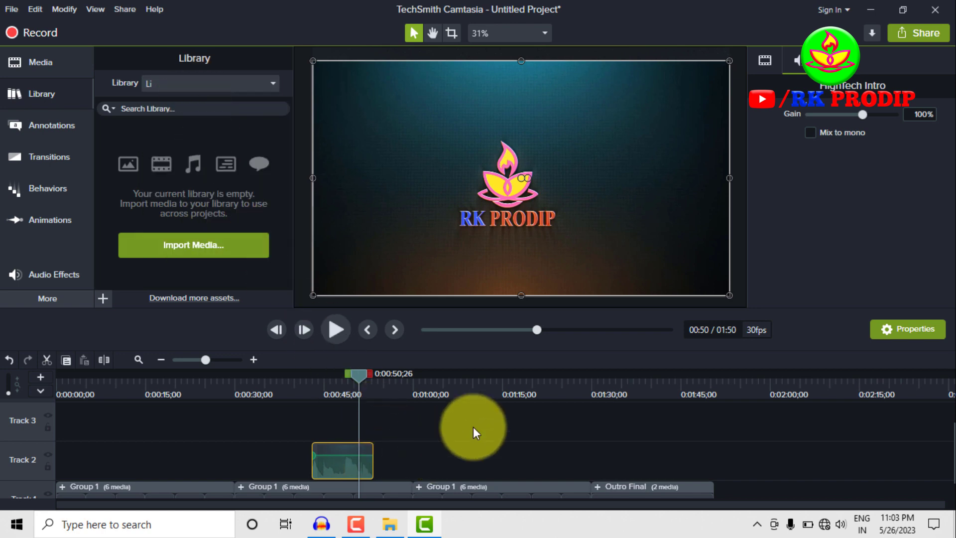
- Try to add the third Group 1 clip on Track 1 to the Li library
scroll(473, 426, "down", 1)
left_click(470, 477)
right_click(470, 476)
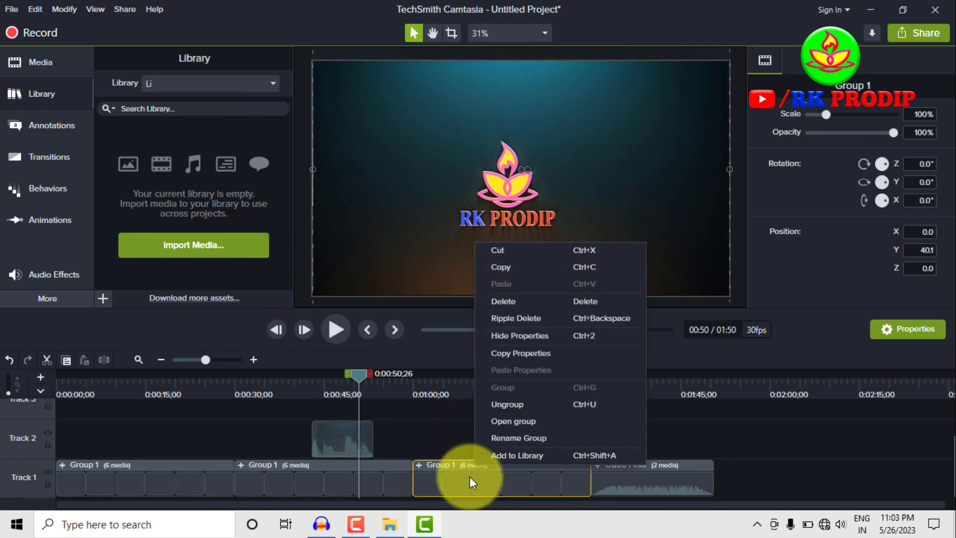
left_click(486, 454)
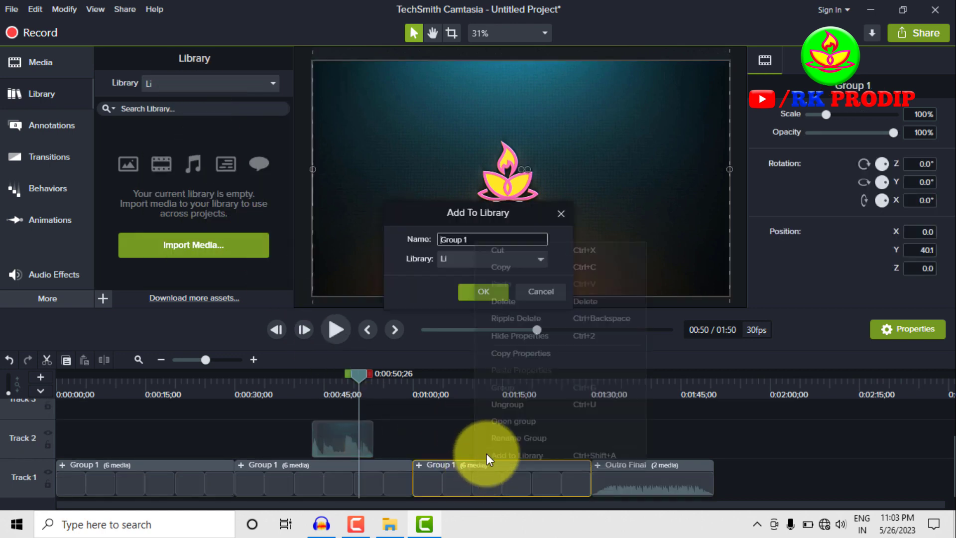
left_click(474, 265)
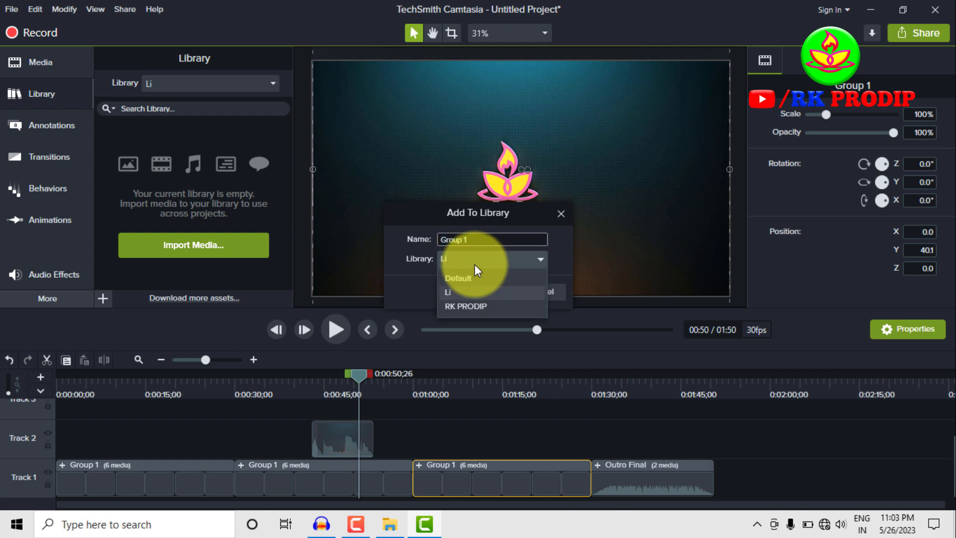
left_click(464, 294)
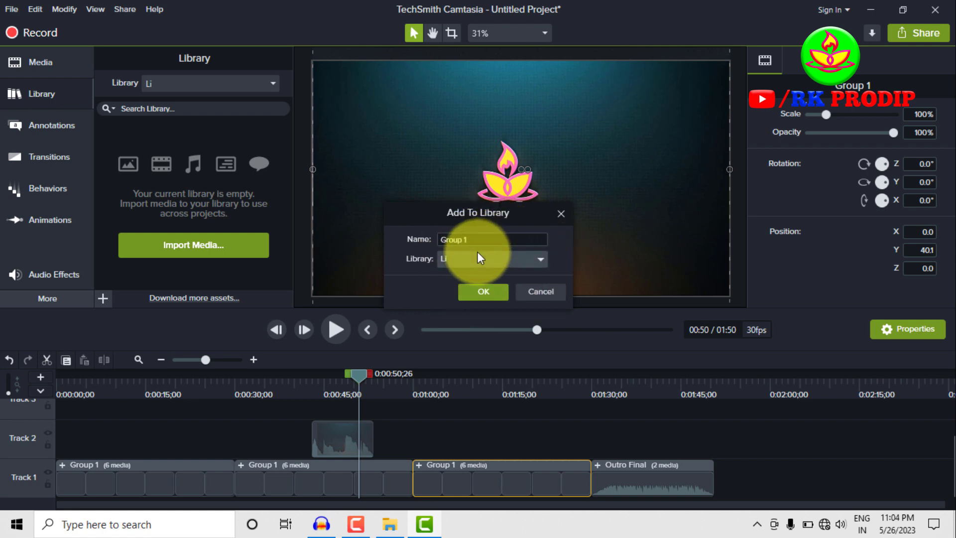
left_click(520, 291)
- Delete the Li library and check the remaining user libraries
left_click(199, 83)
mouse_move(212, 201)
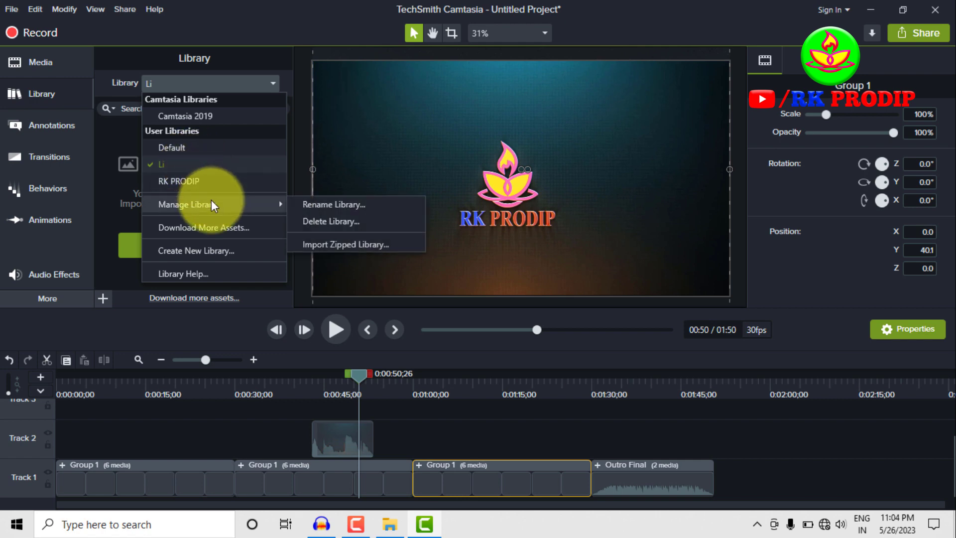
left_click(334, 220)
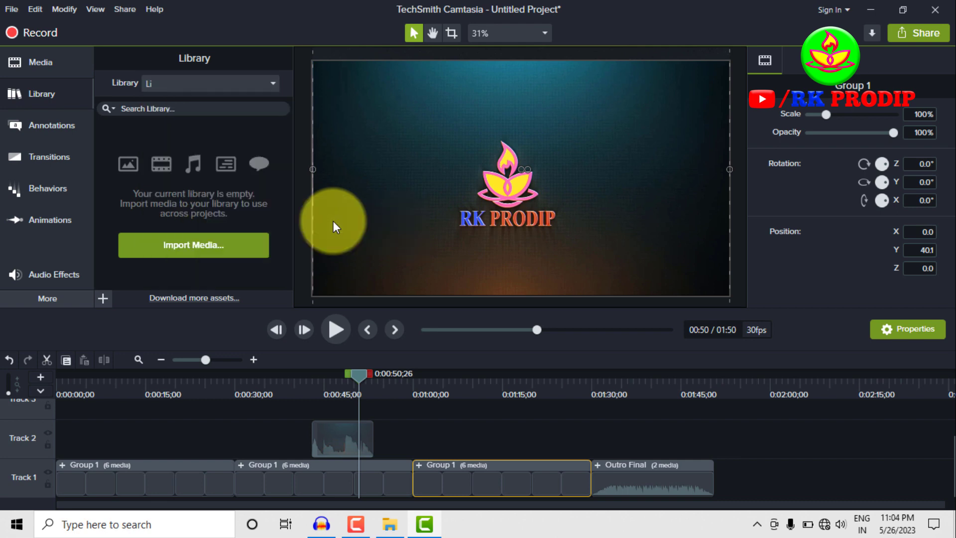
left_click(273, 83)
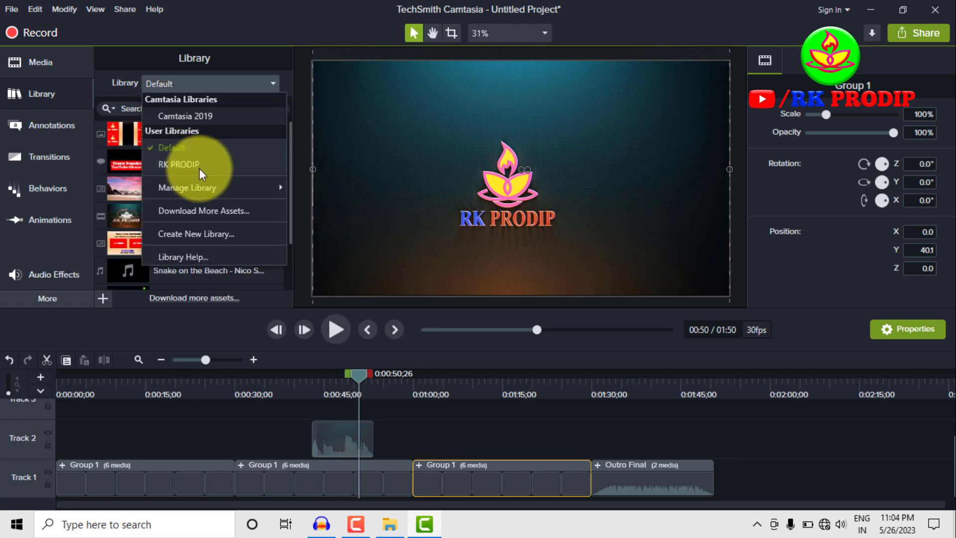
- Delete the Track 2 clip and everything after the first Group 1 on Track 1, and move the playhead to 0:00:14;29
left_click(332, 435)
key("Delete")
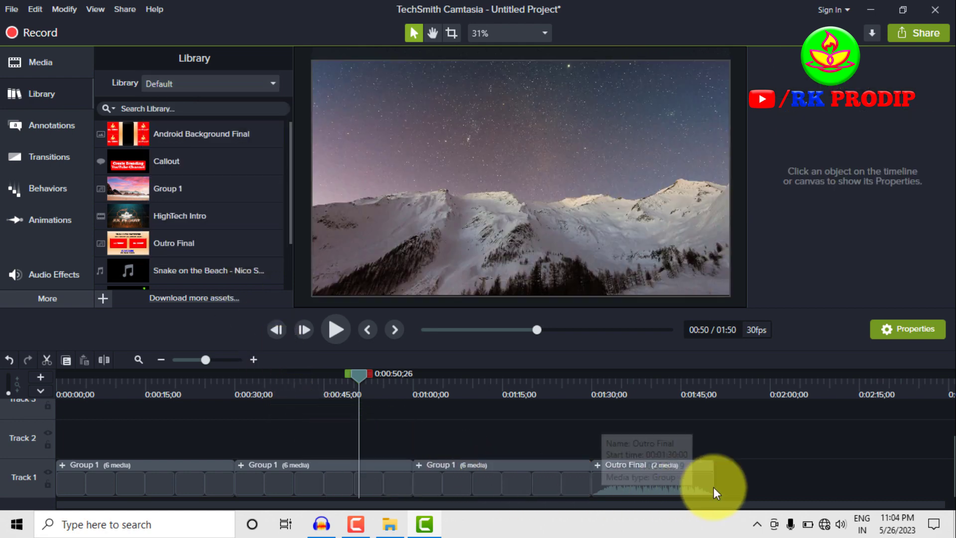
left_click_drag(745, 479, 373, 478)
key("Delete")
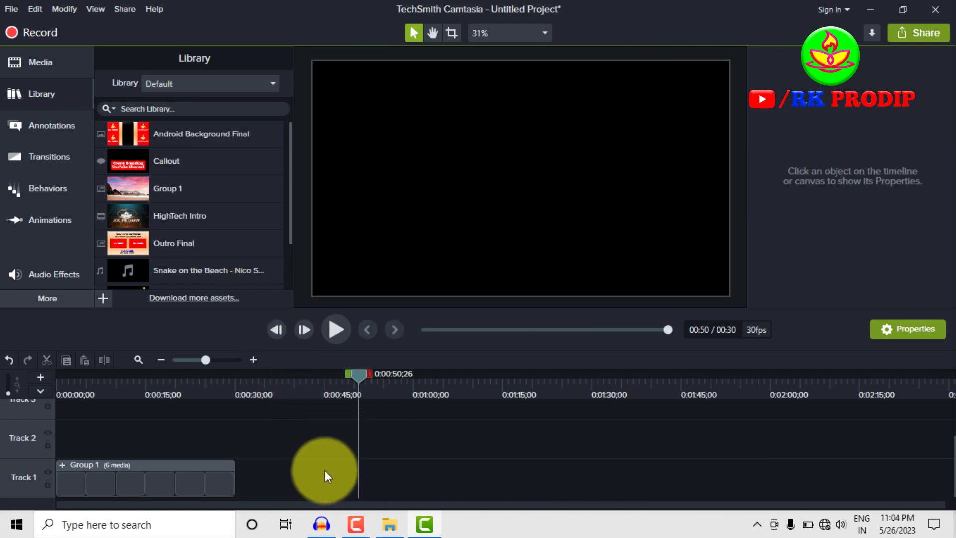
left_click(144, 391)
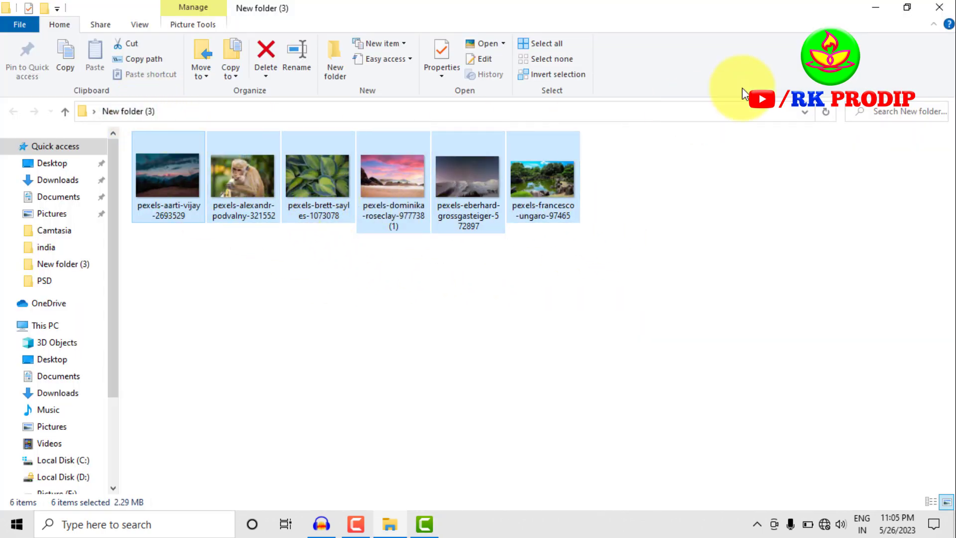
- Look at the source images in New folder (3) in File Explorer and switch back to Camtasia
left_click(783, 261)
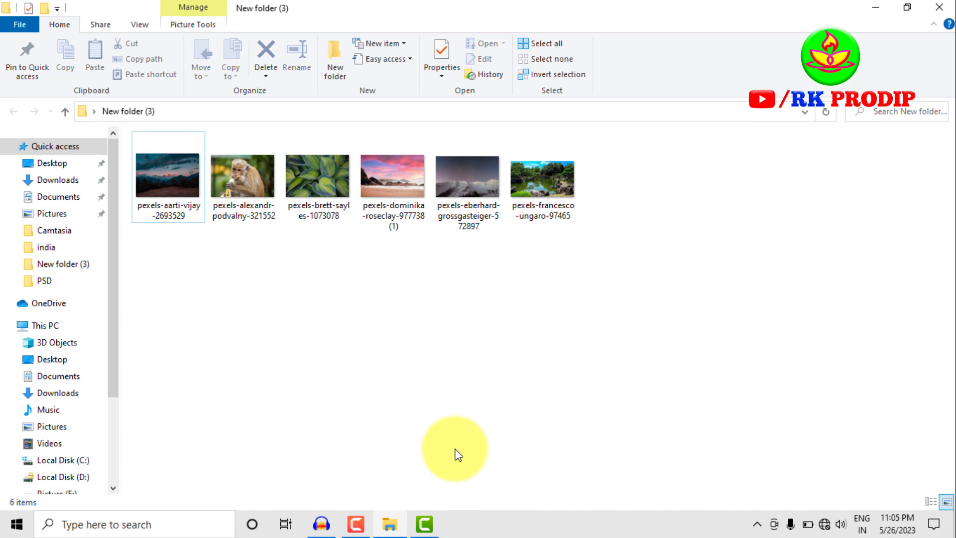
mouse_move(422, 516)
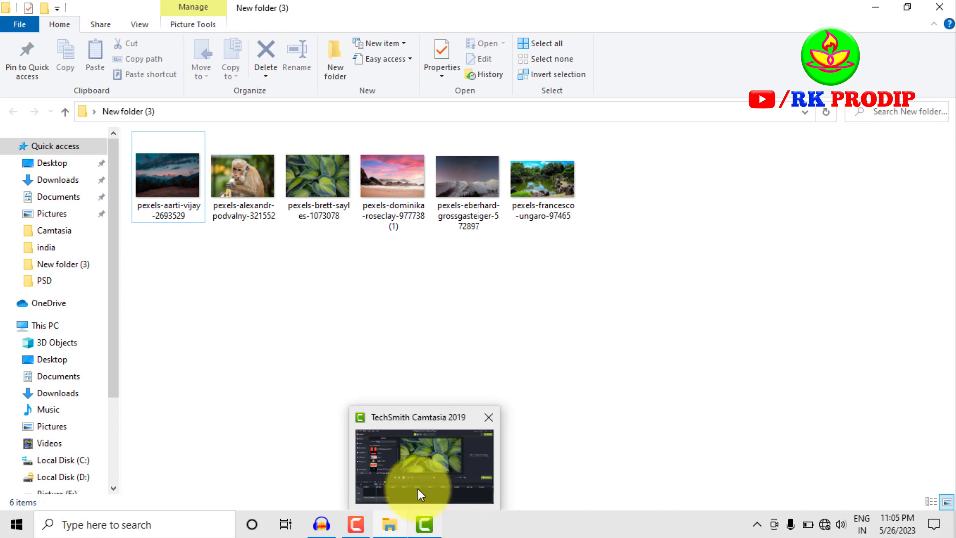
left_click(417, 474)
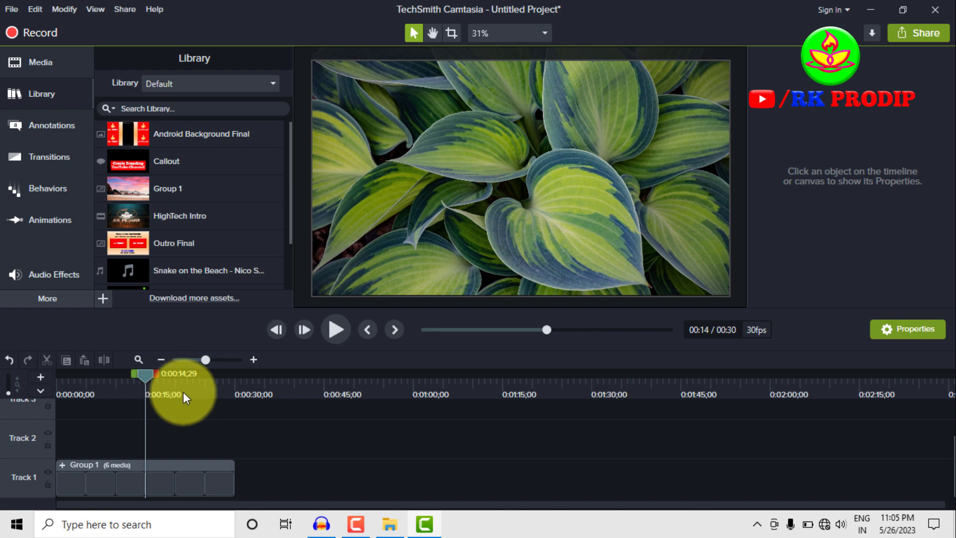
- Export the project as a zip file named Untitled Project in the Export Camtasia folder
left_click(11, 10)
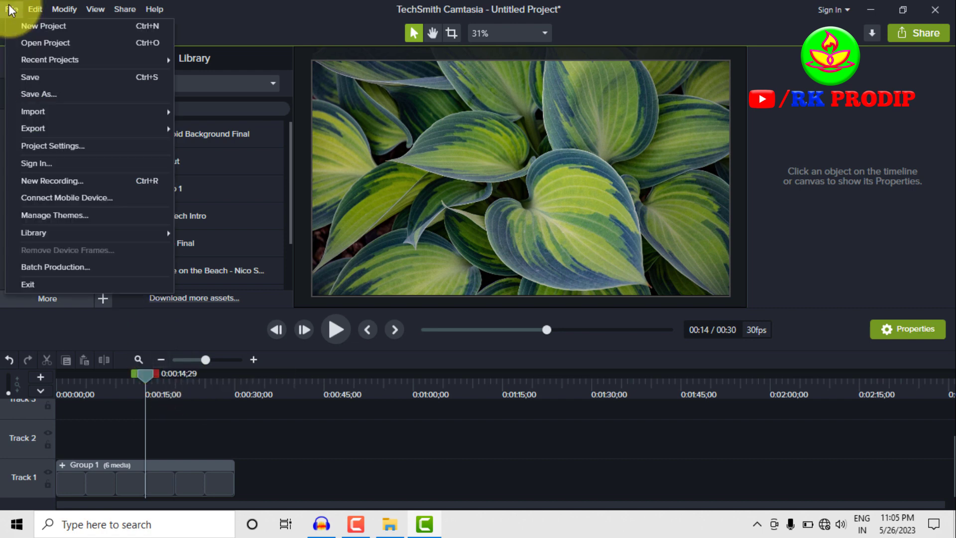
mouse_move(40, 131)
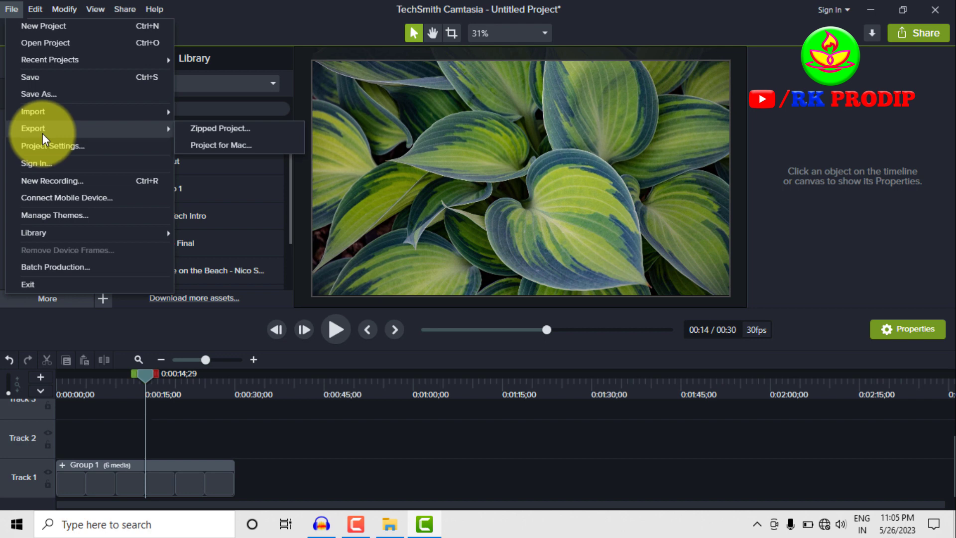
left_click(222, 128)
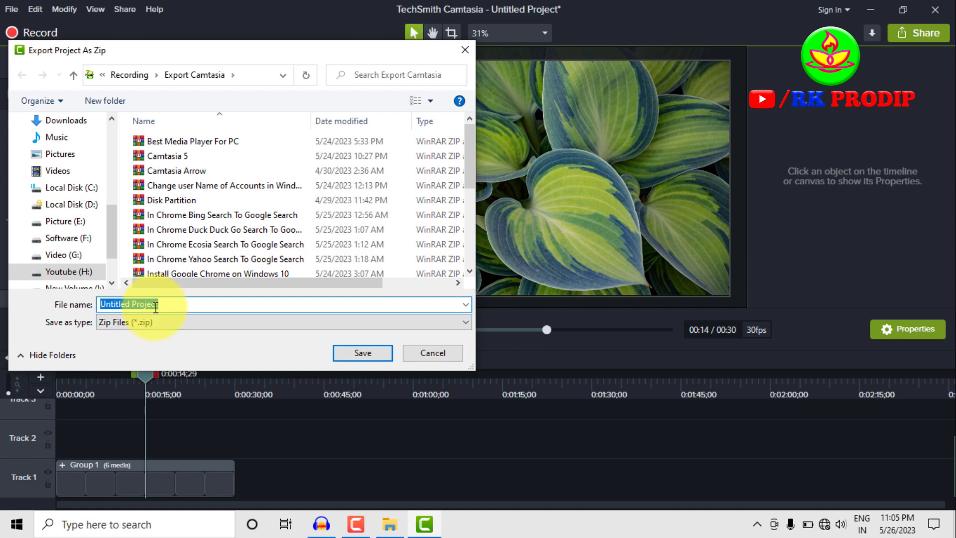
left_click(346, 358)
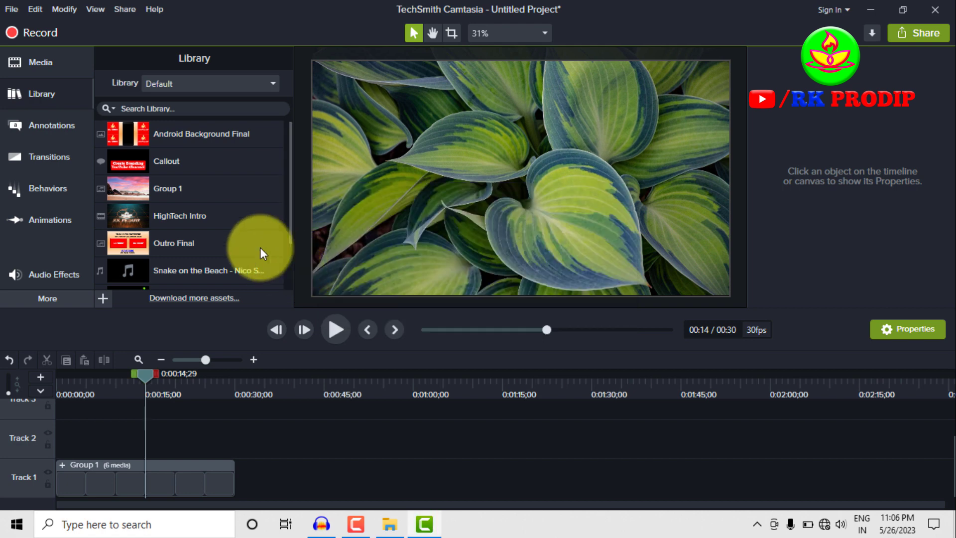
- Start a new project without saving the changes to the current one
left_click(13, 10)
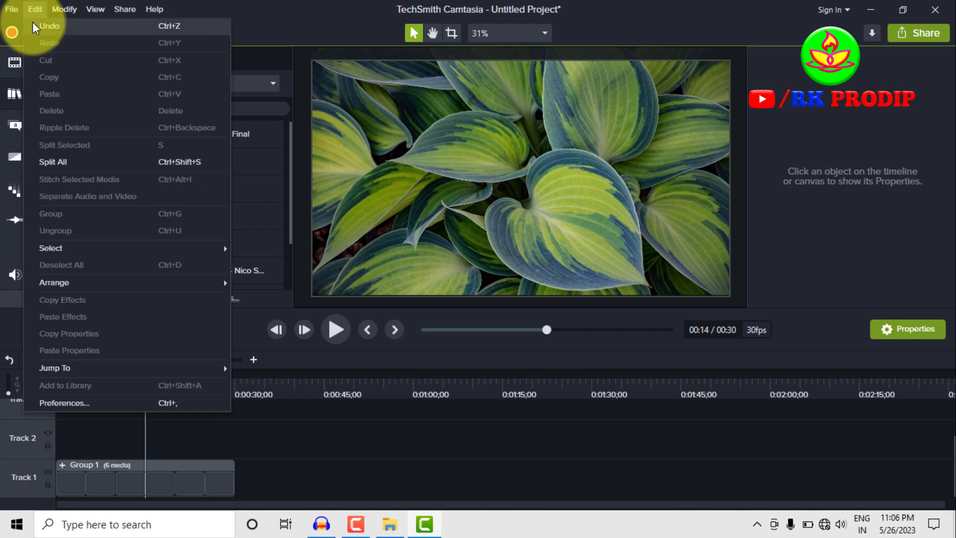
left_click(20, 26)
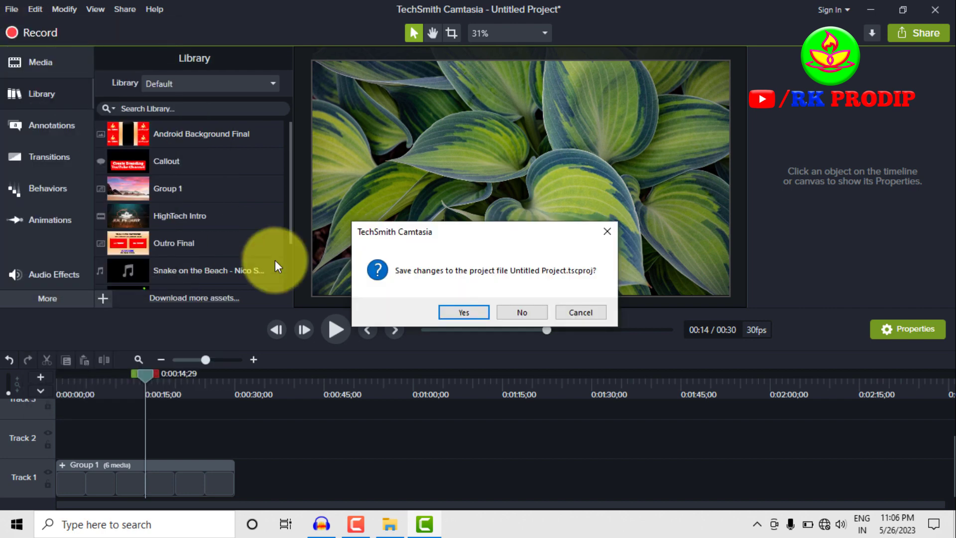
left_click(527, 313)
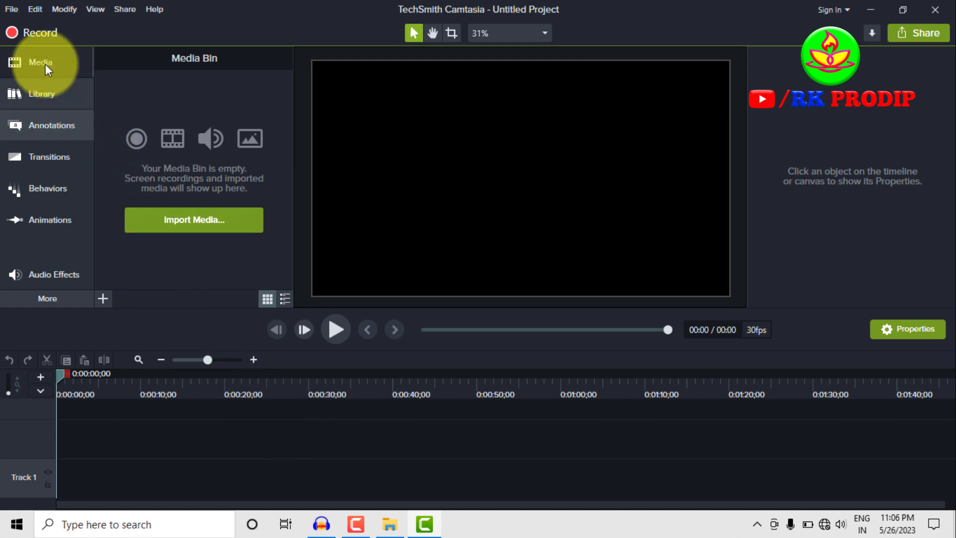
- Import the zipped project Untitled Project.zip from the Export Camtasia folder into H:\Recording\Export Camtasia, keeping it set to open after import
left_click(11, 9)
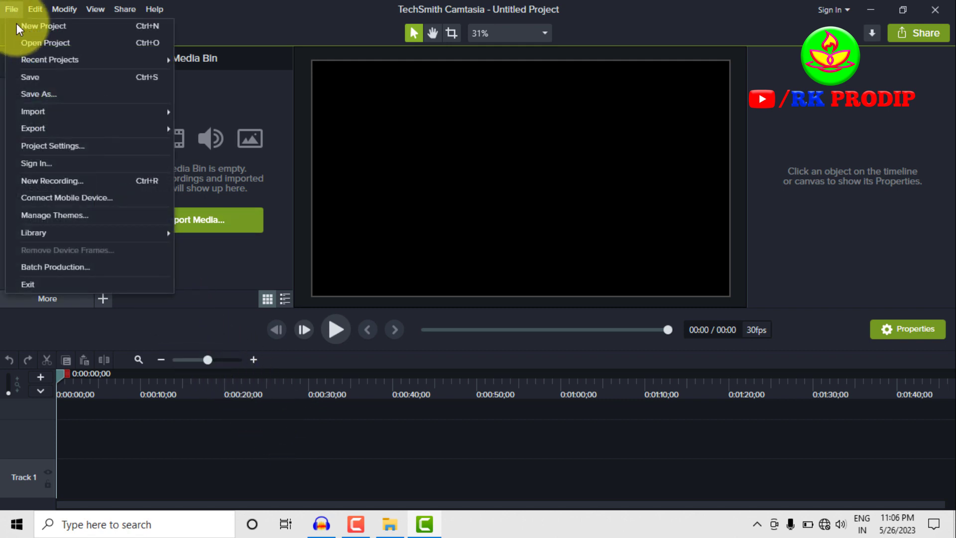
mouse_move(64, 121)
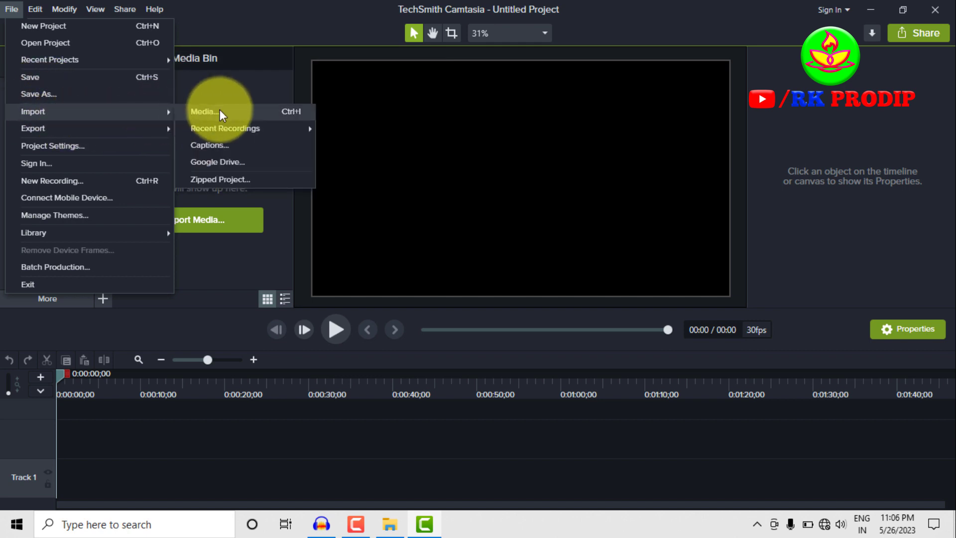
left_click(227, 181)
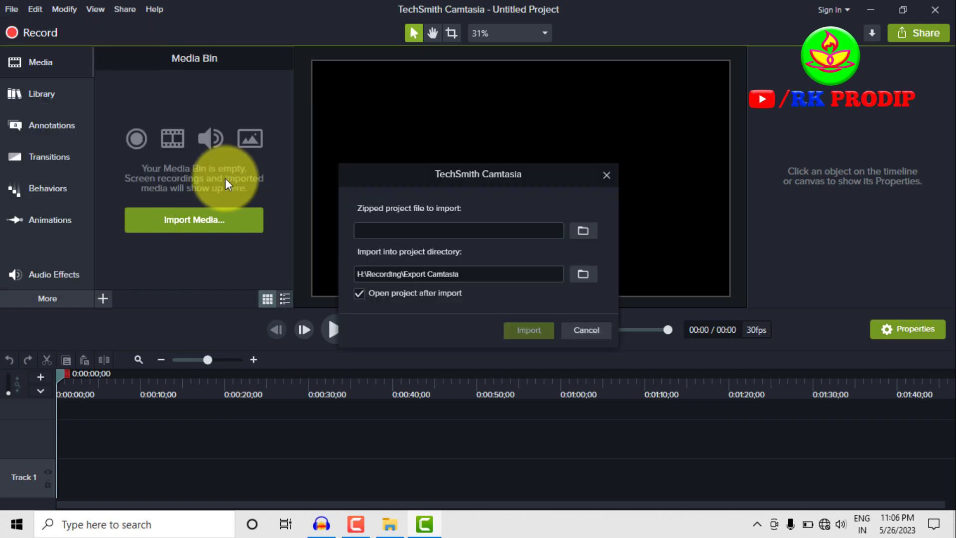
left_click(584, 231)
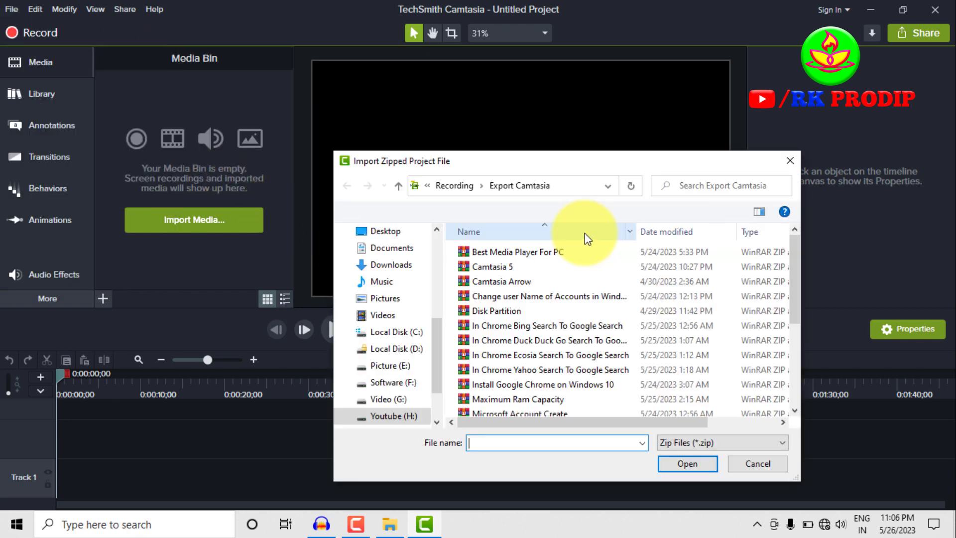
scroll(570, 340, "down", 4)
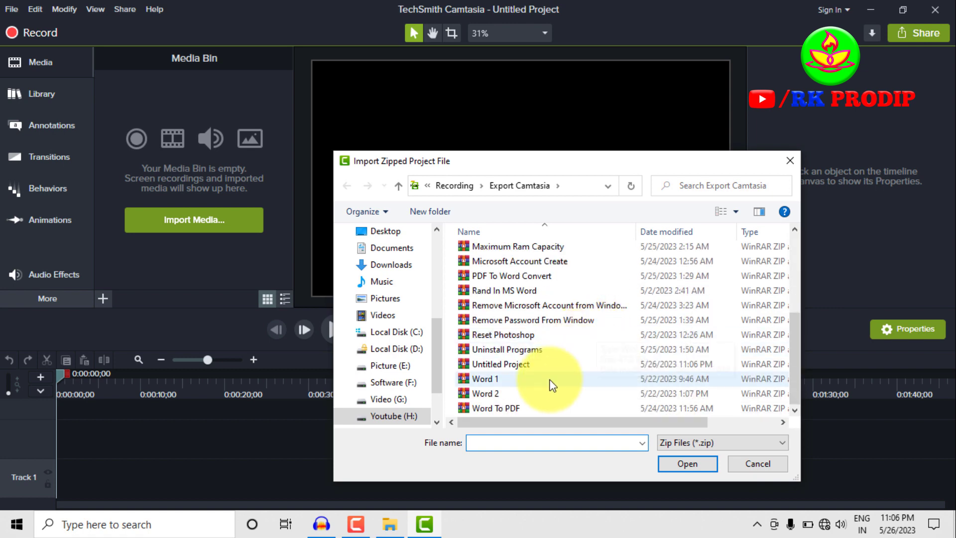
left_click(493, 364)
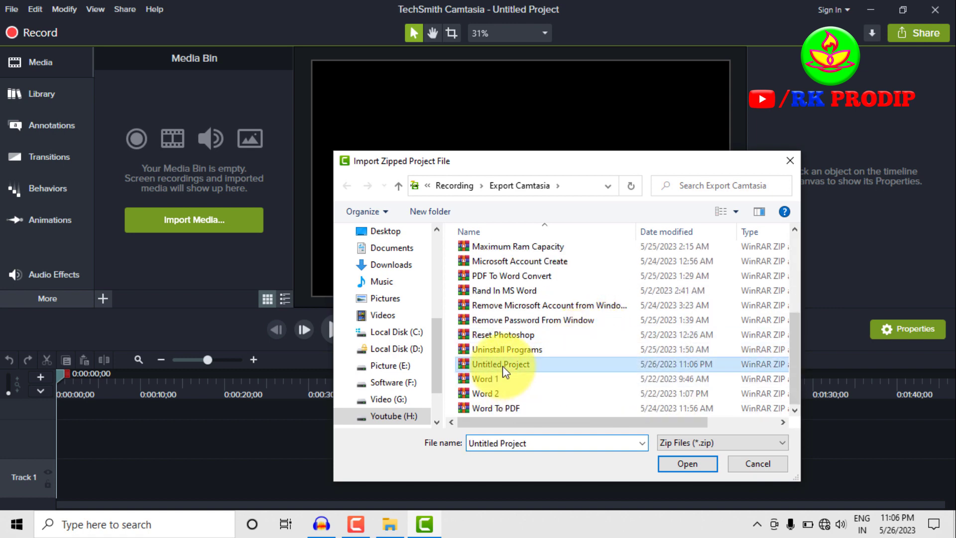
left_click(686, 464)
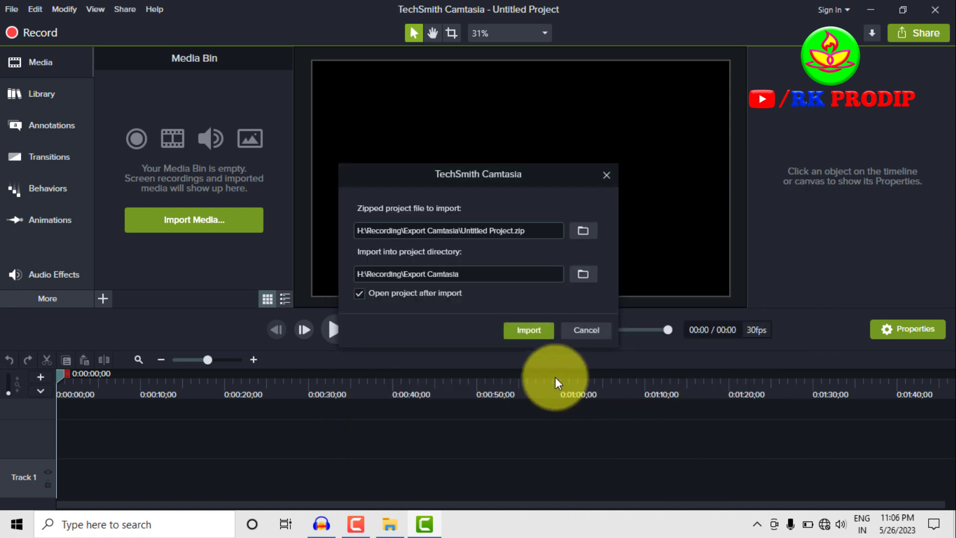
left_click(527, 330)
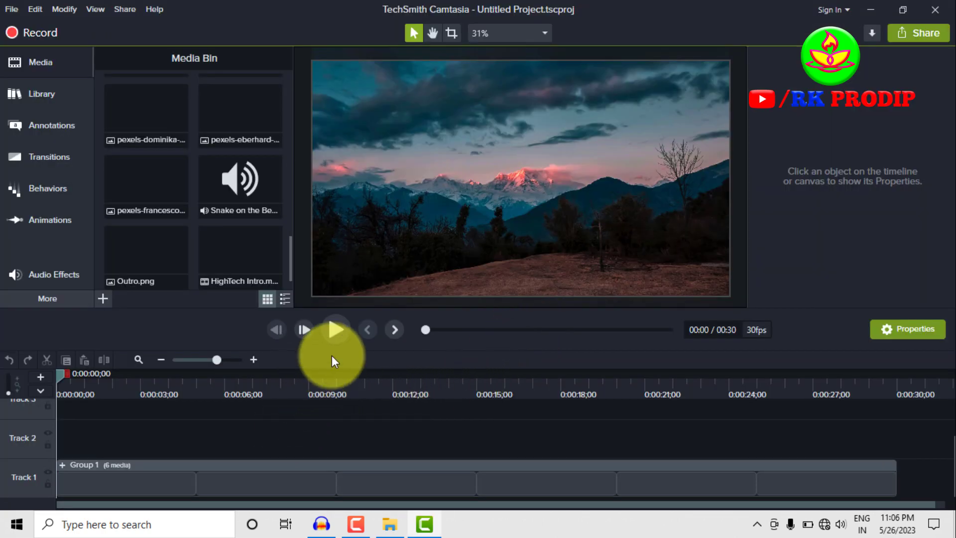
- Play back the opening seconds of the imported project and pause the preview
left_click(336, 333)
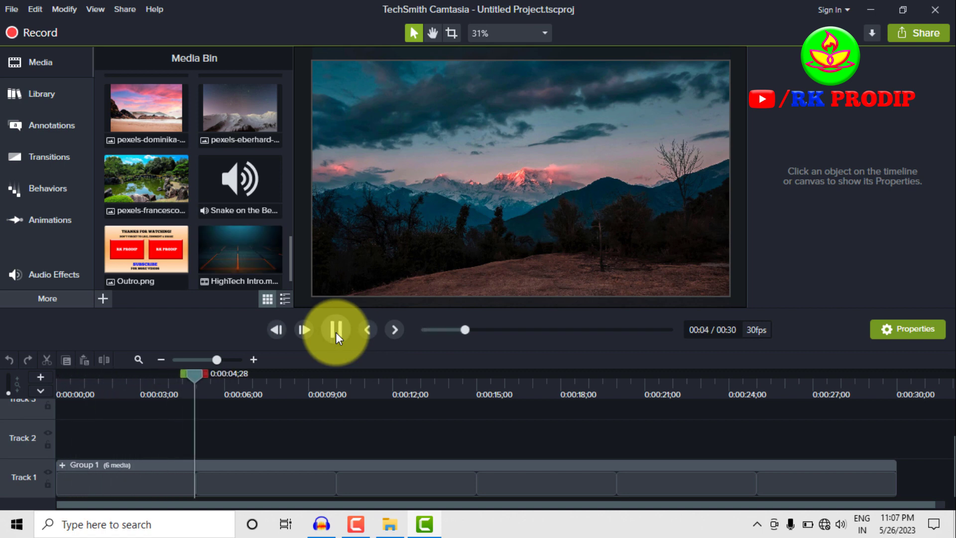
left_click(336, 332)
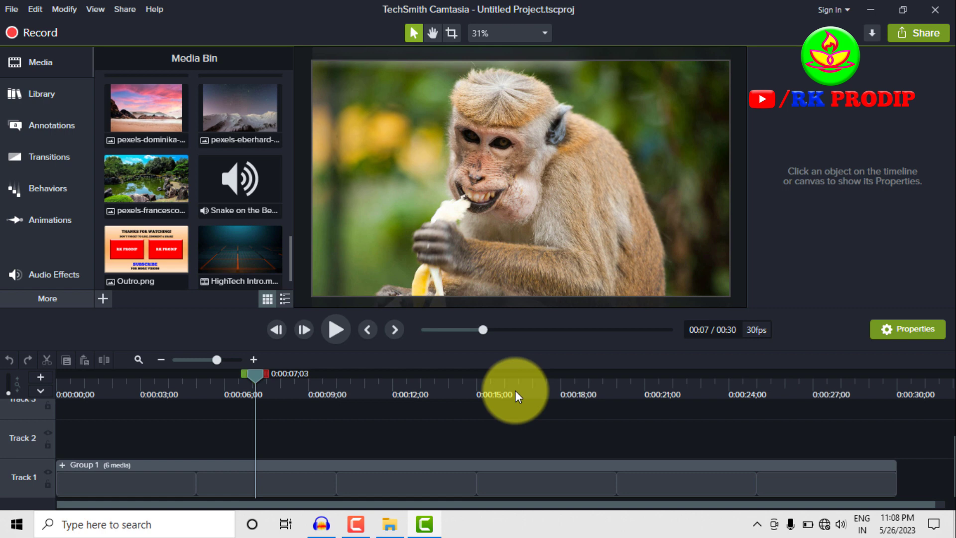
- Start producing a local file using custom production settings and the MP4 - Smart Player (HTML5) format
left_click(913, 35)
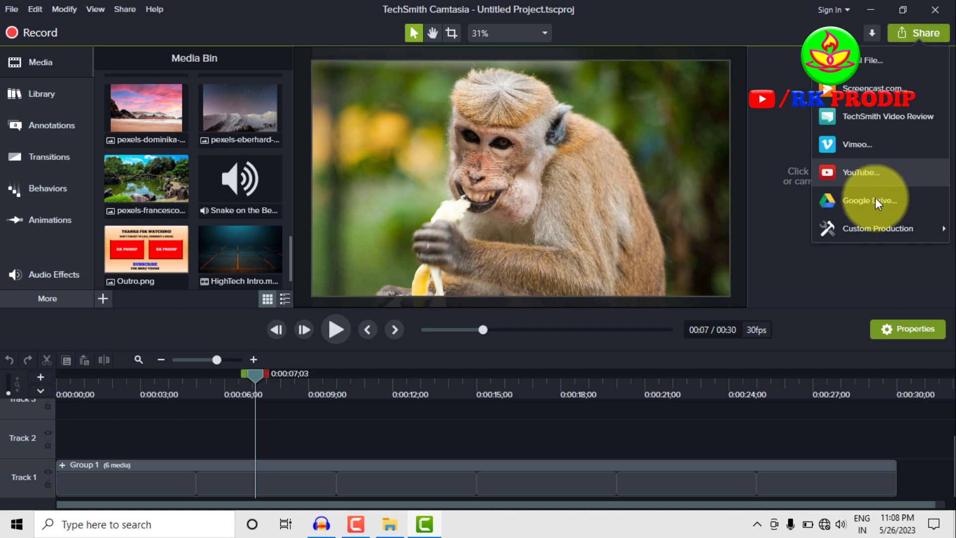
left_click(861, 60)
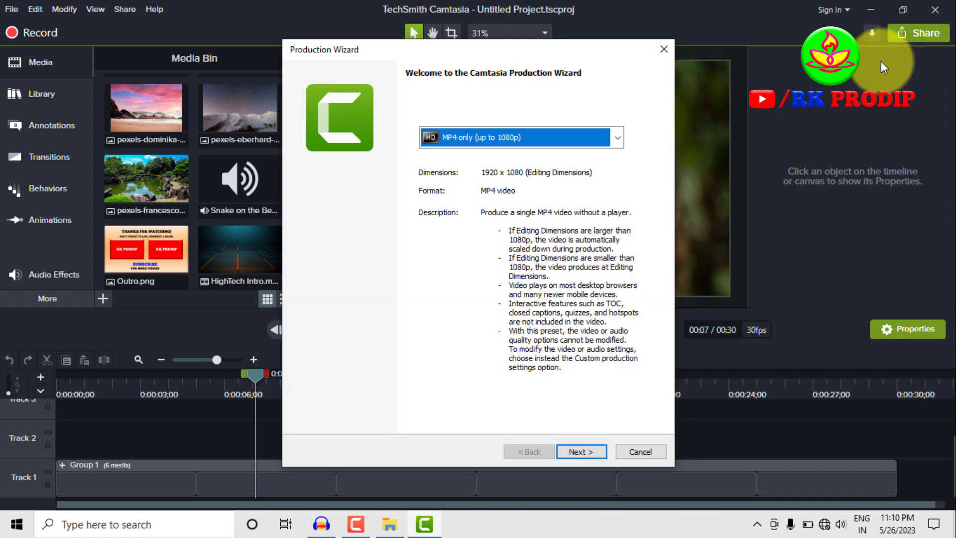
left_click(618, 141)
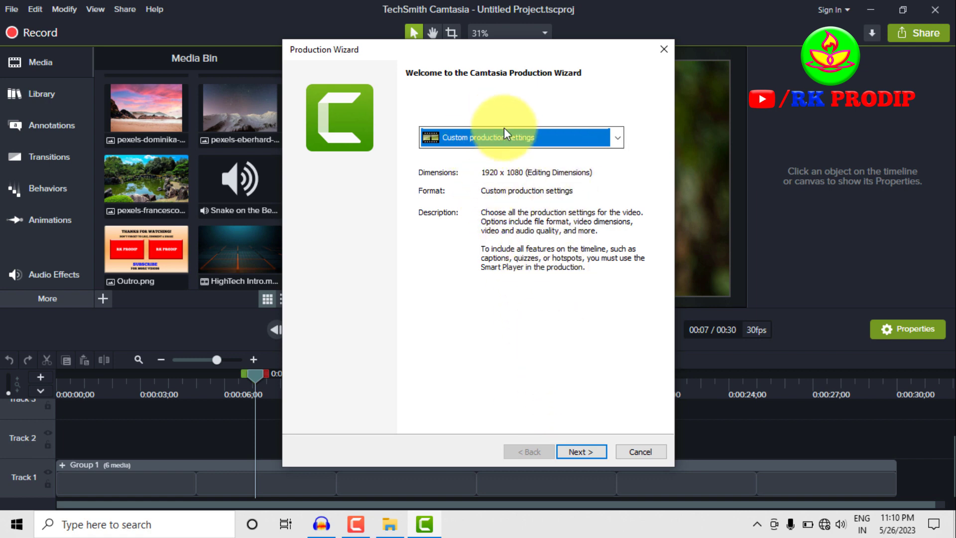
left_click(580, 451)
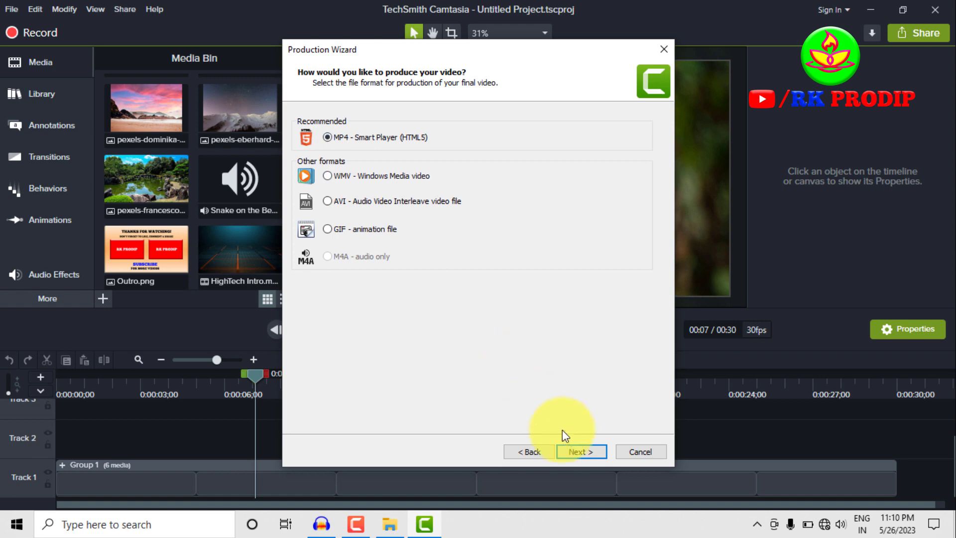
left_click(581, 452)
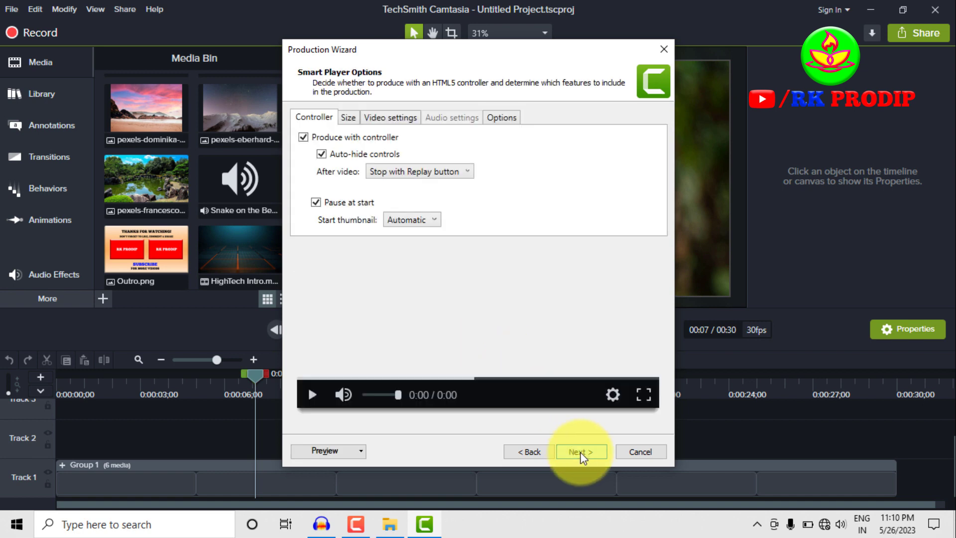
- Disable producing the video with a controller and review the video size settings
left_click(304, 138)
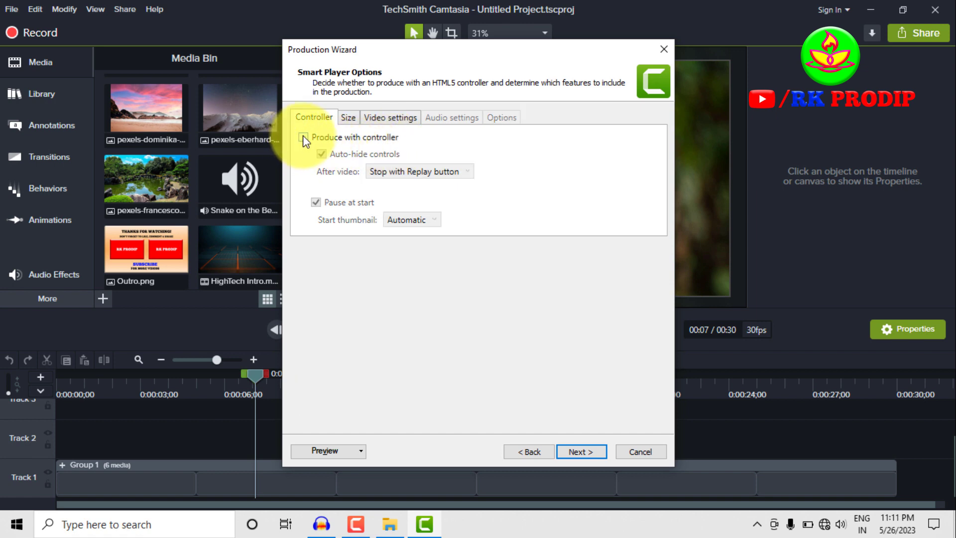
left_click(304, 138)
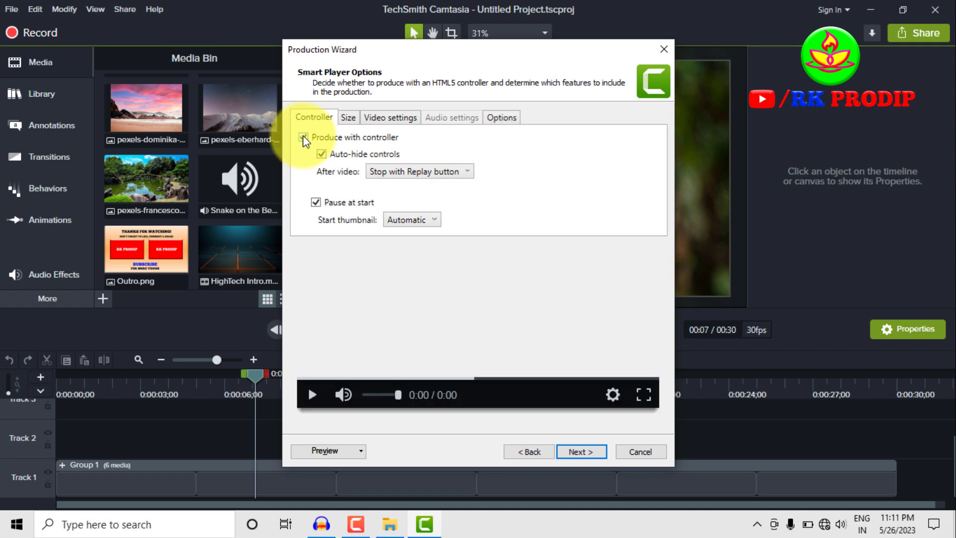
left_click(304, 138)
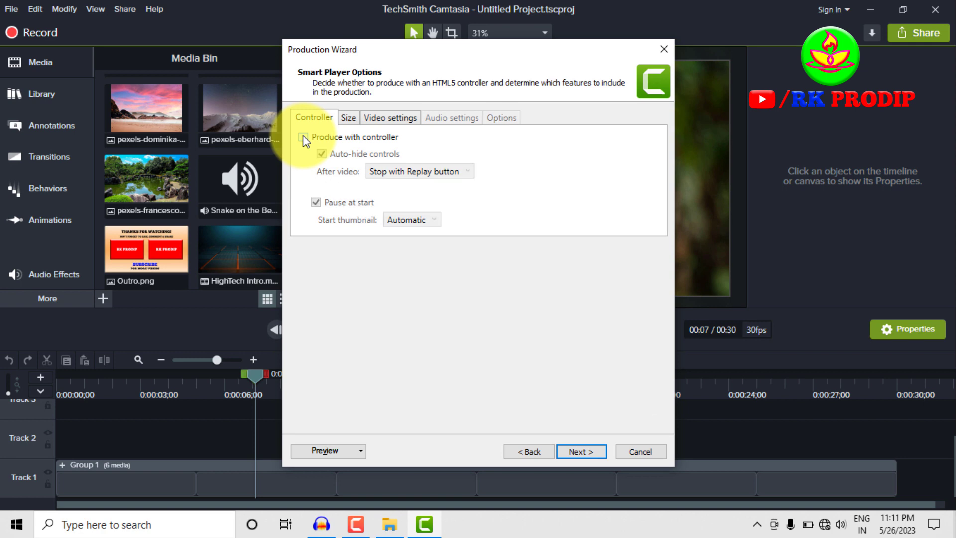
left_click(348, 118)
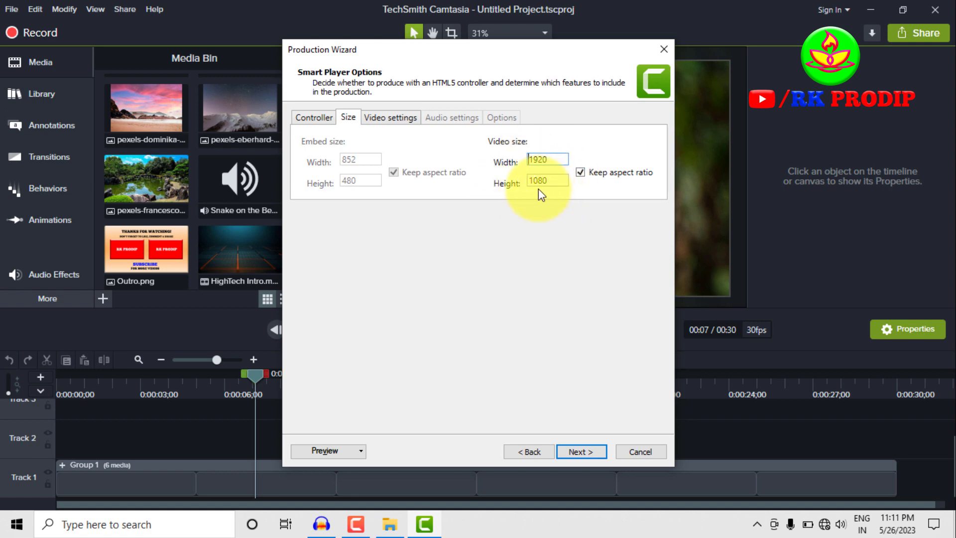
- Keep the frame rate at 30 and raise the video encoding quality to 100%
left_click(386, 119)
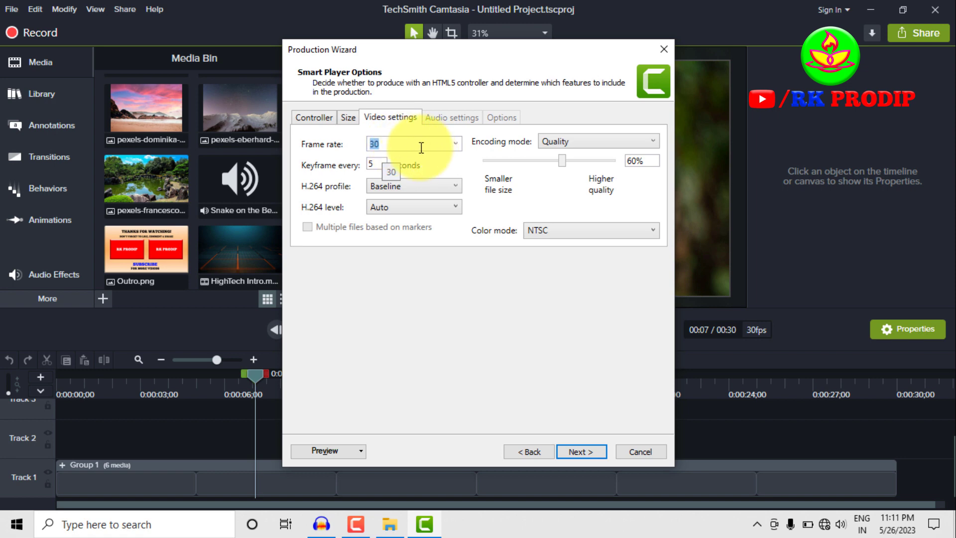
left_click(401, 146)
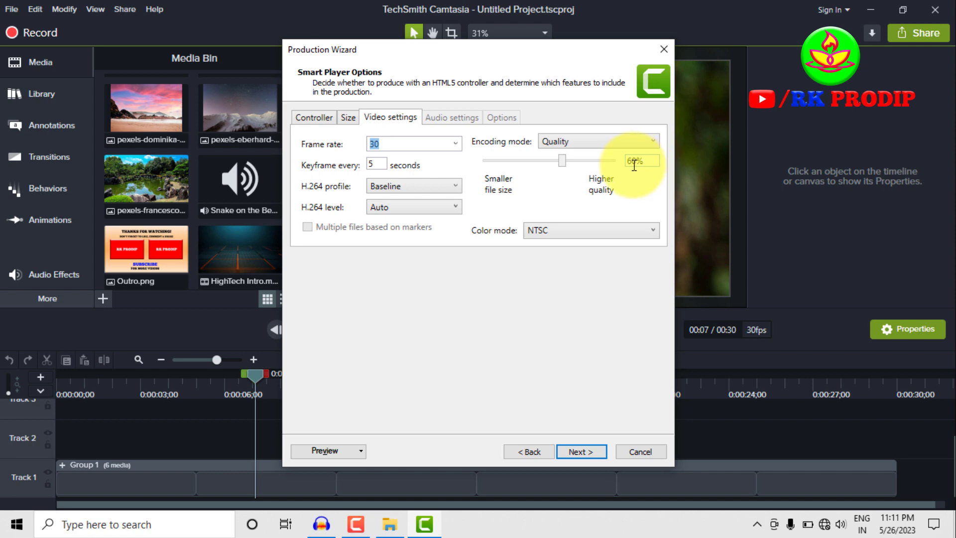
left_click_drag(564, 166, 620, 169)
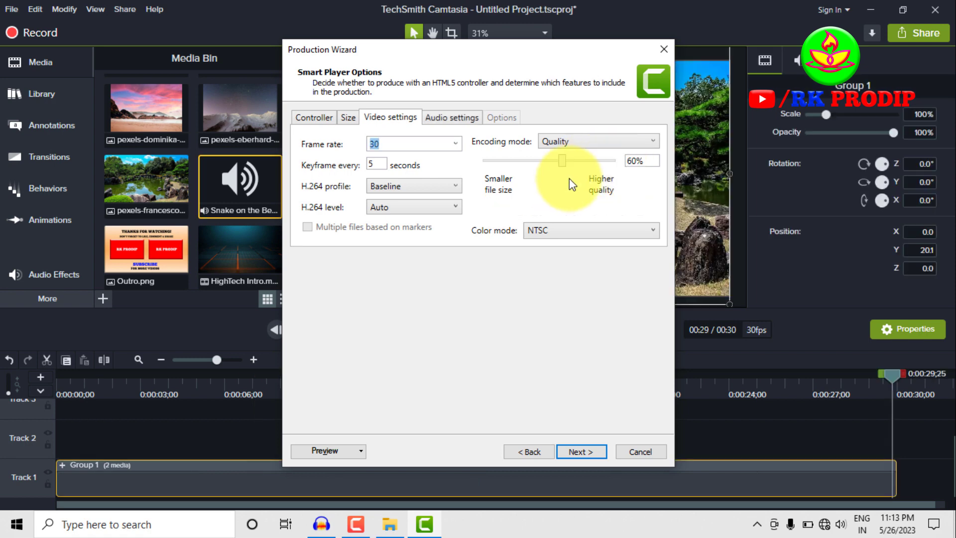
left_click_drag(566, 161, 613, 161)
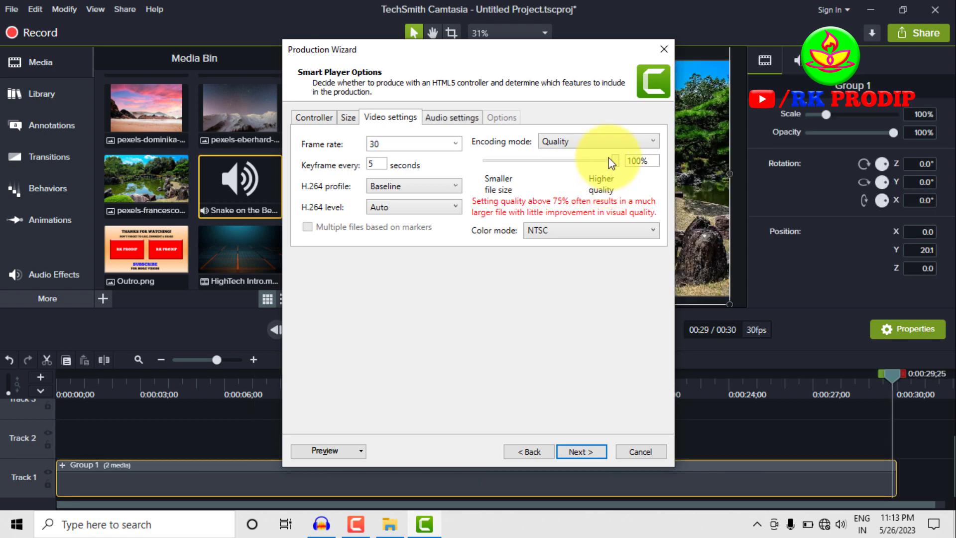
- Set the audio bit rate to 1024 kbps, leaving audio encoding enabled
left_click(444, 119)
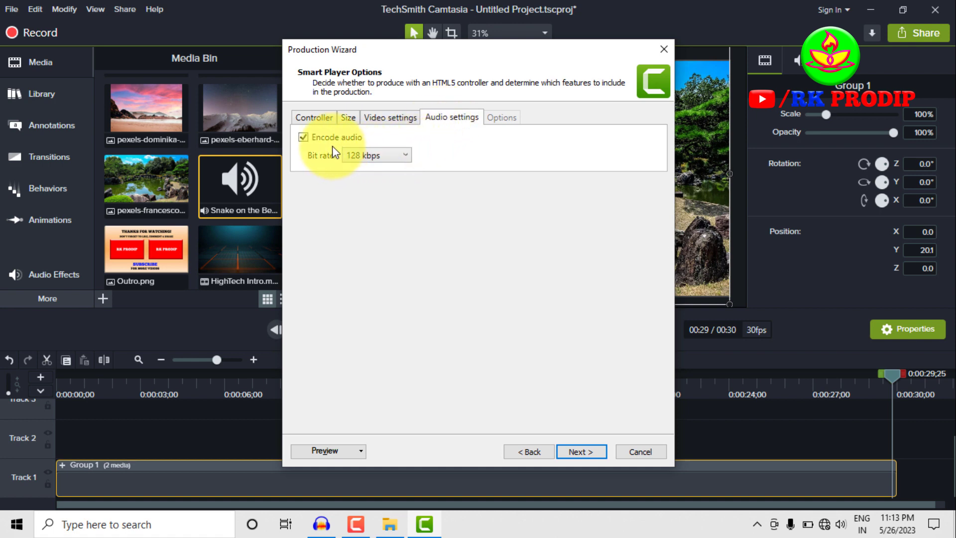
left_click(389, 156)
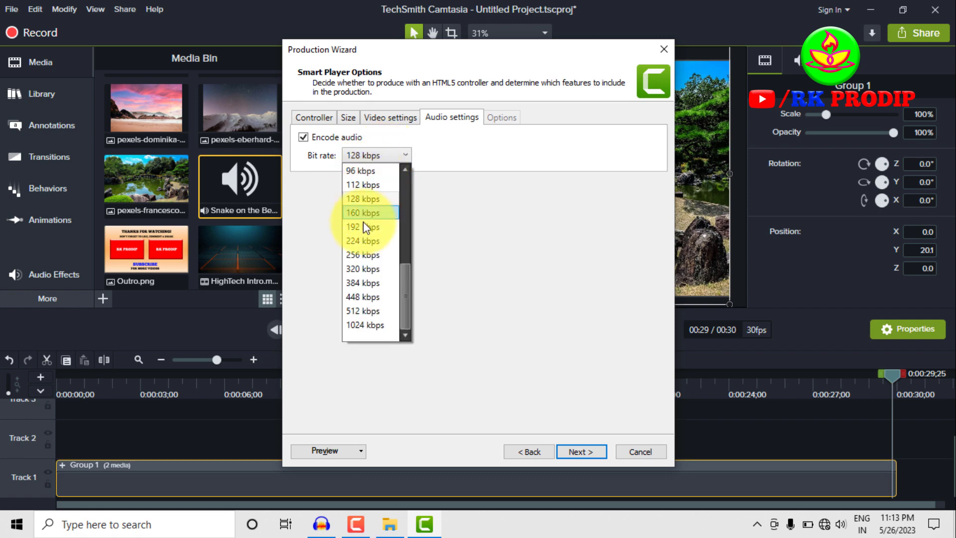
left_click(366, 327)
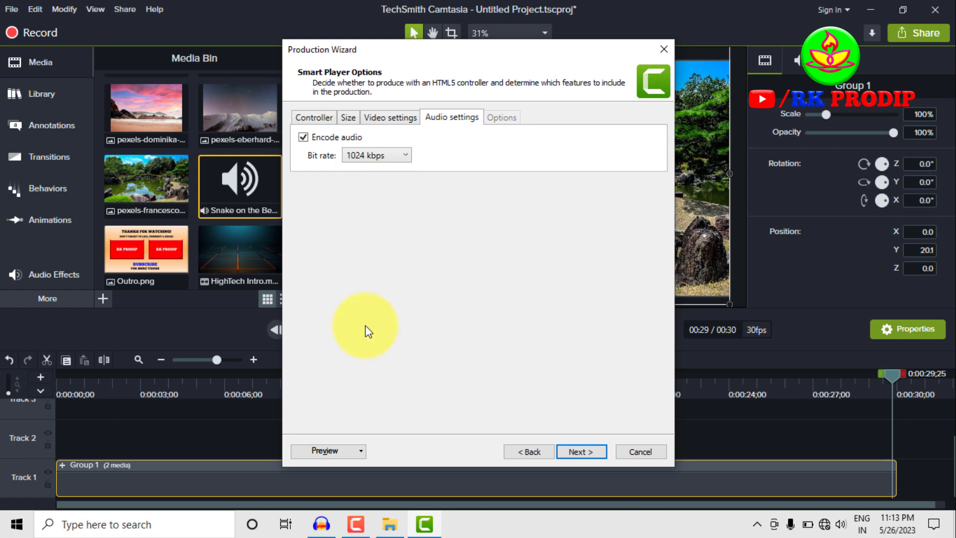
- Continue to the video options and include a watermark in the production
left_click(582, 452)
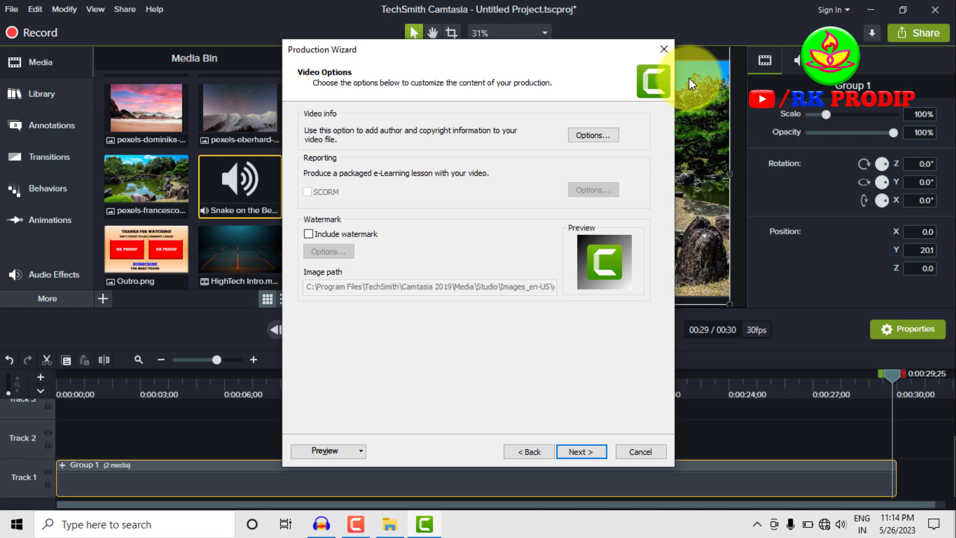
left_click(309, 233)
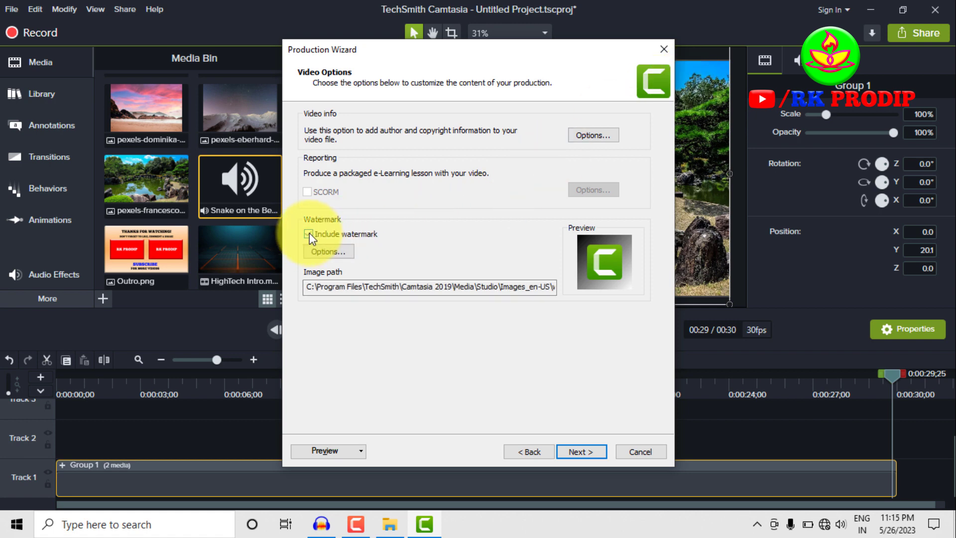